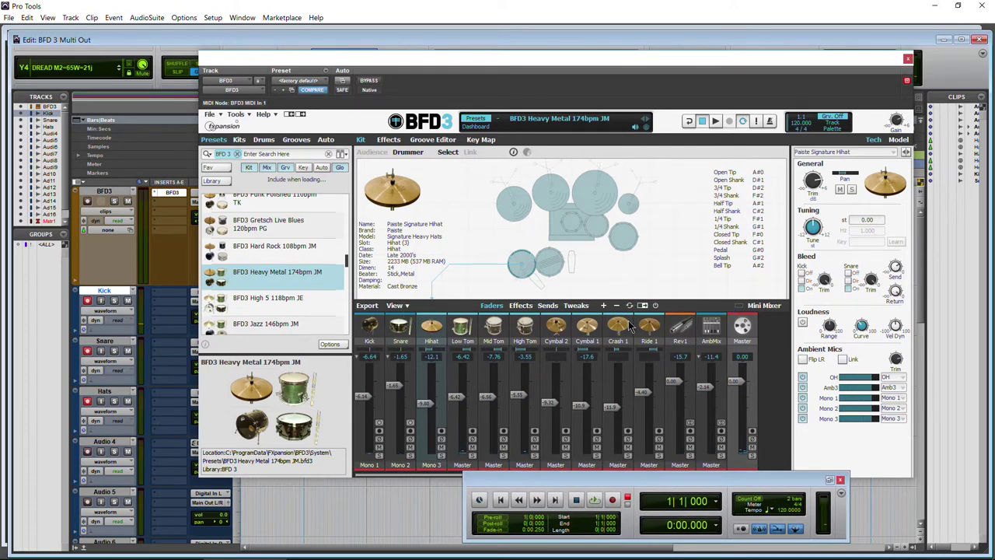
- Solo the Kick, Snare and Hats tracks and play back their recorded clips, keeping the plug-in window clear of the tracks
{"action": "left_click_drag", "start_coordinate": [408, 63], "coordinate": [742, 84]}
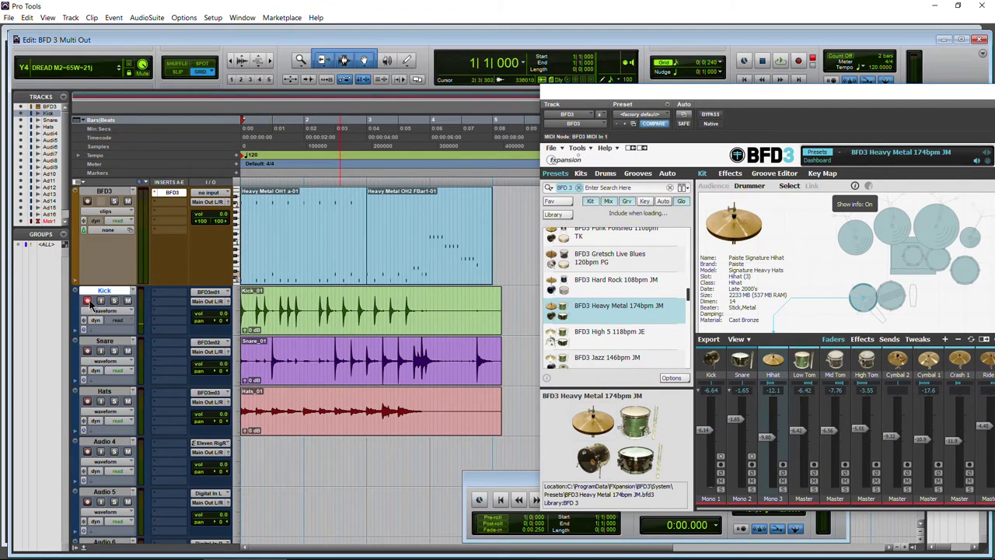
{"action": "left_click", "coordinate": [114, 352]}
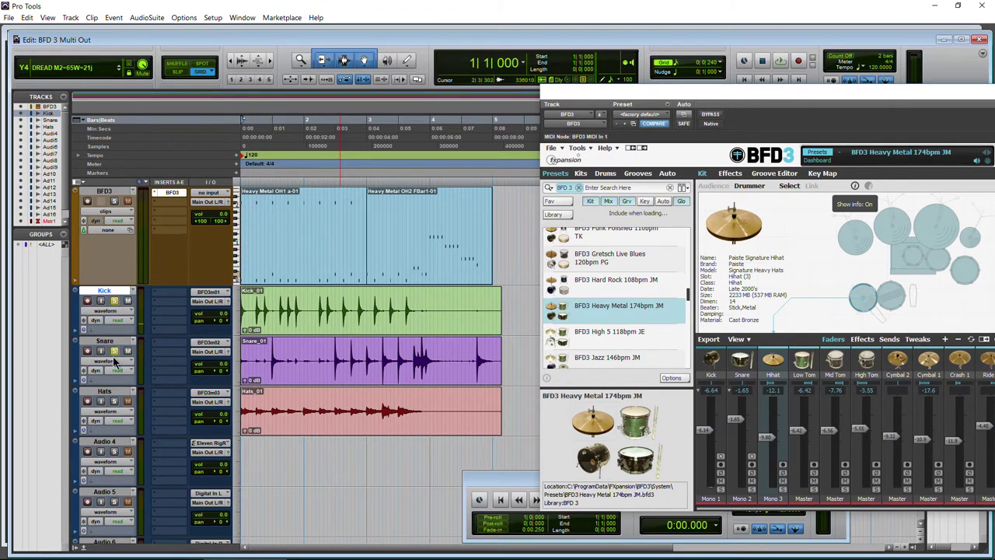
{"action": "left_click_drag", "start_coordinate": [587, 100], "coordinate": [785, 112]}
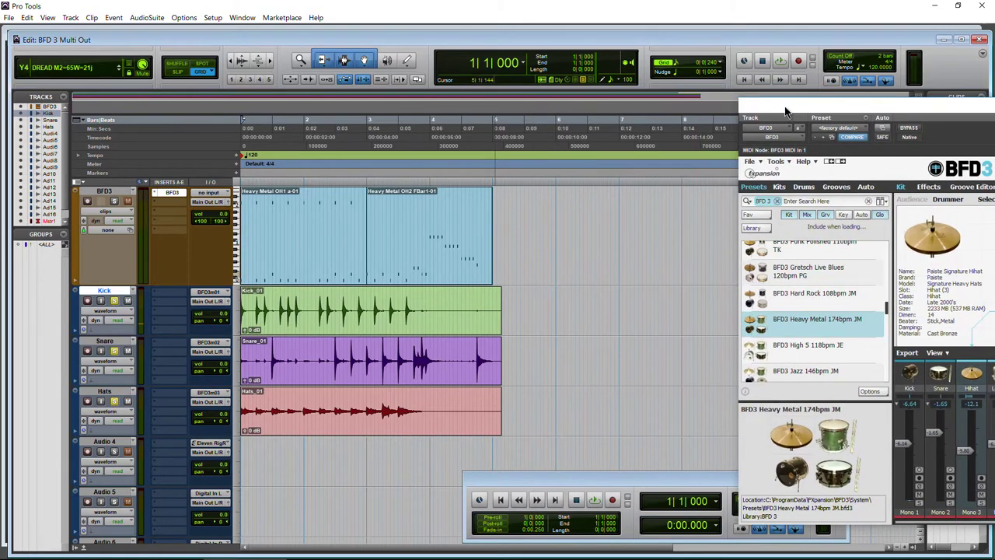
{"action": "key", "text": "space"}
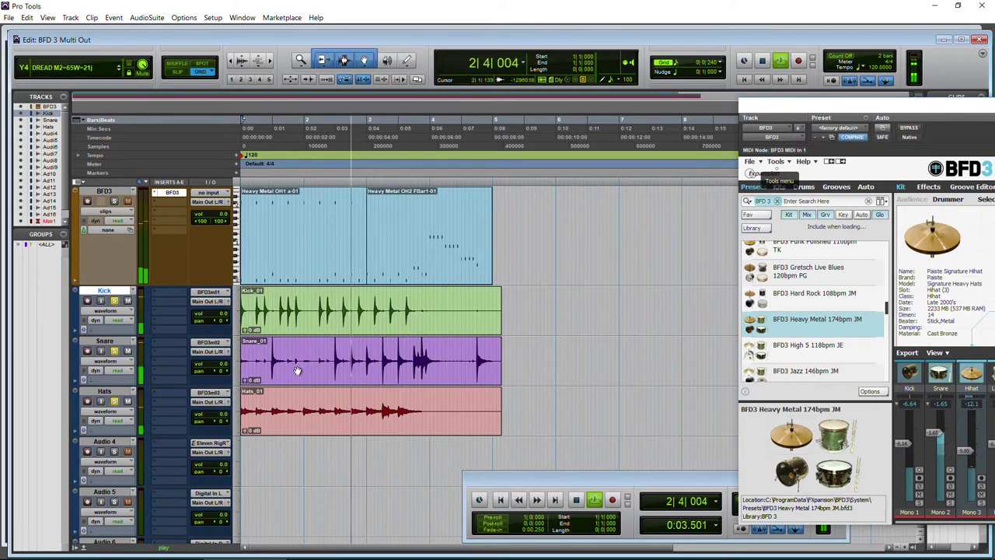
{"action": "key", "text": "space"}
- Route the Kick, Snare and Hihat channels in the BFD3 mixer back to the stereo Master output
{"action": "left_click", "coordinate": [164, 294]}
{"action": "mouse_move", "coordinate": [174, 312]}
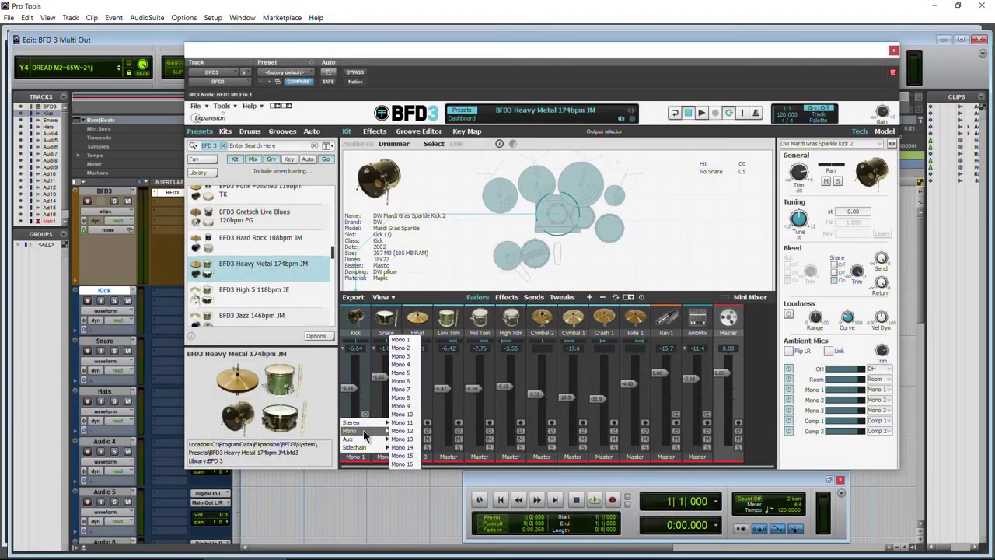
{"action": "mouse_move", "coordinate": [367, 425]}
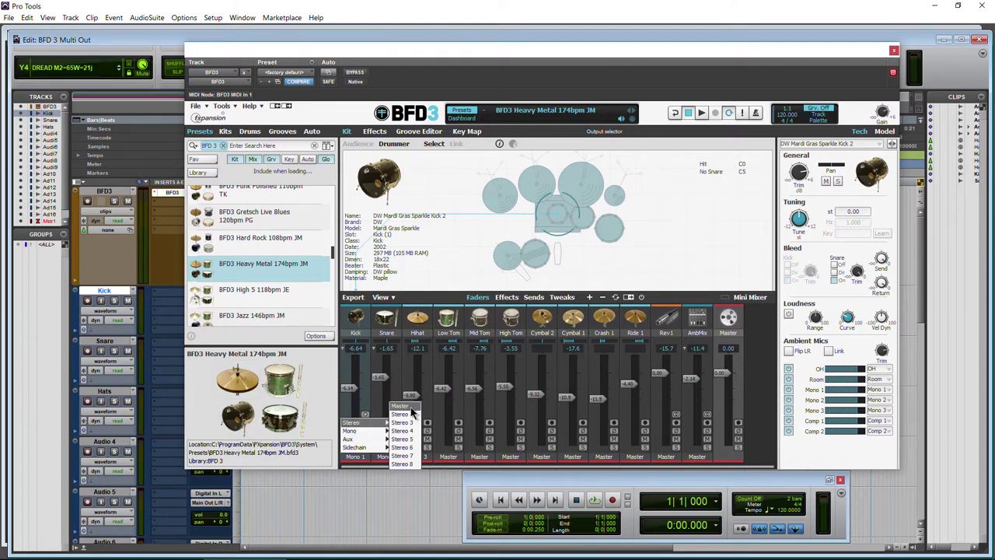
{"action": "left_click", "coordinate": [401, 405]}
{"action": "left_click", "coordinate": [386, 457]}
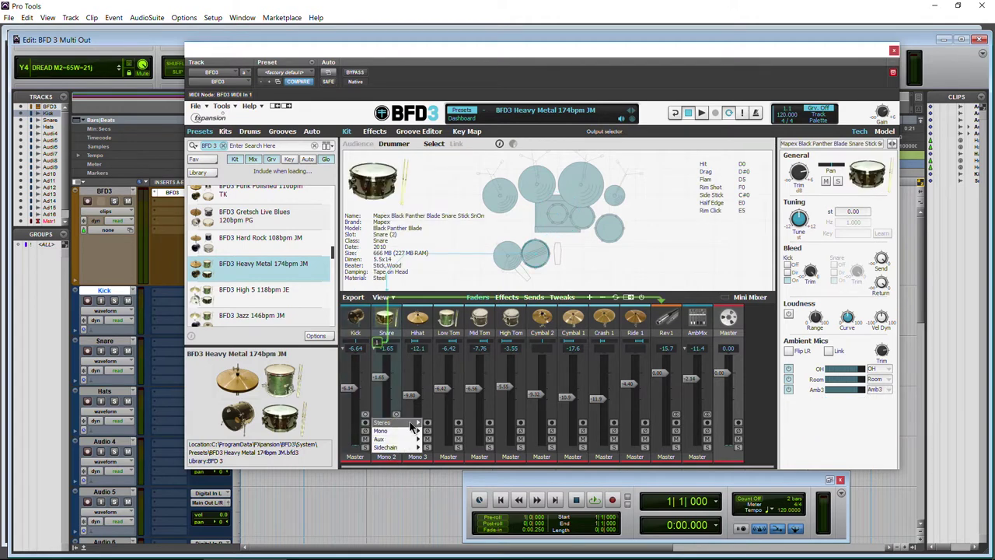
{"action": "mouse_move", "coordinate": [381, 422]}
{"action": "left_click", "coordinate": [434, 406]}
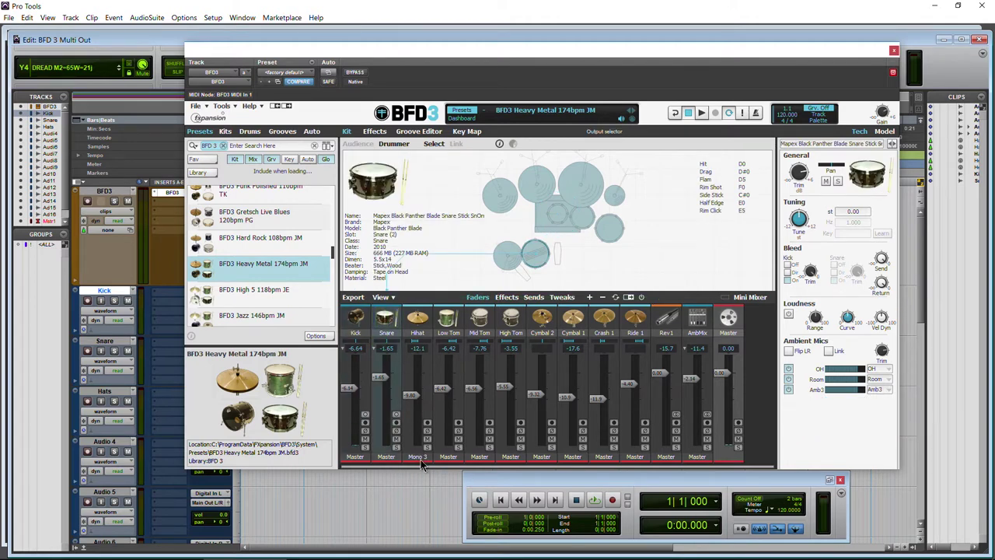
{"action": "left_click", "coordinate": [419, 457]}
{"action": "mouse_move", "coordinate": [419, 422]}
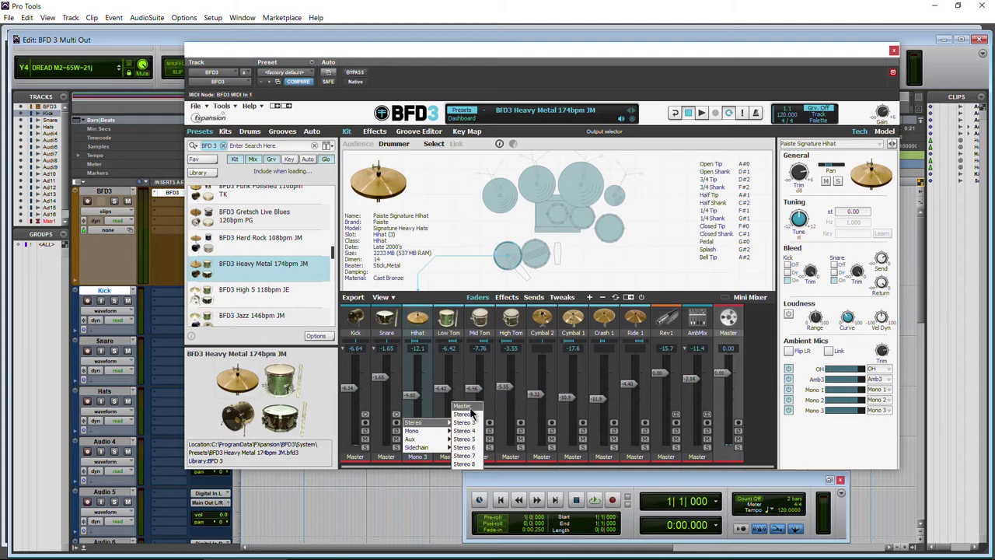
{"action": "left_click", "coordinate": [465, 406]}
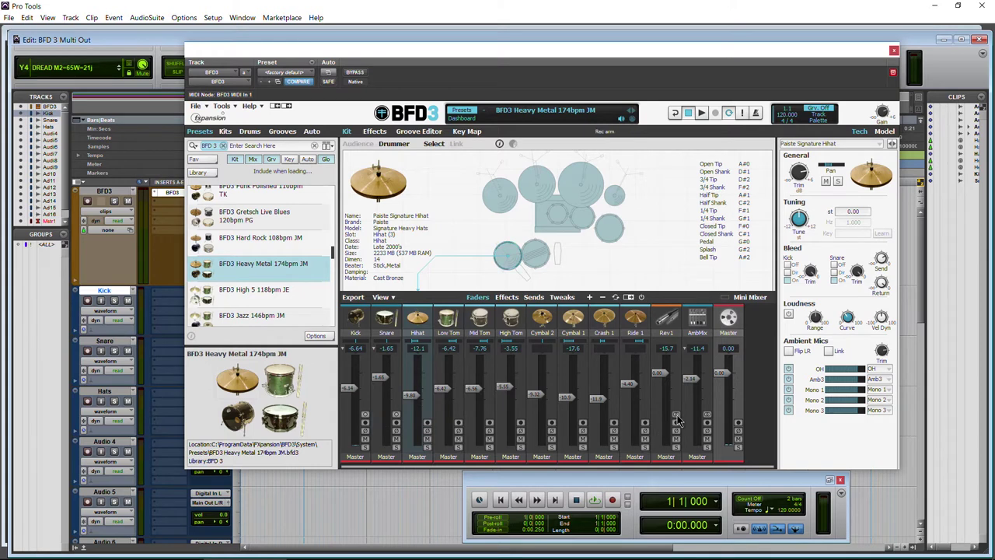
- Try the Mono/Stereo switches on the Rev1 and Snare channels of the BFD3 mixer
{"action": "left_click", "coordinate": [676, 415]}
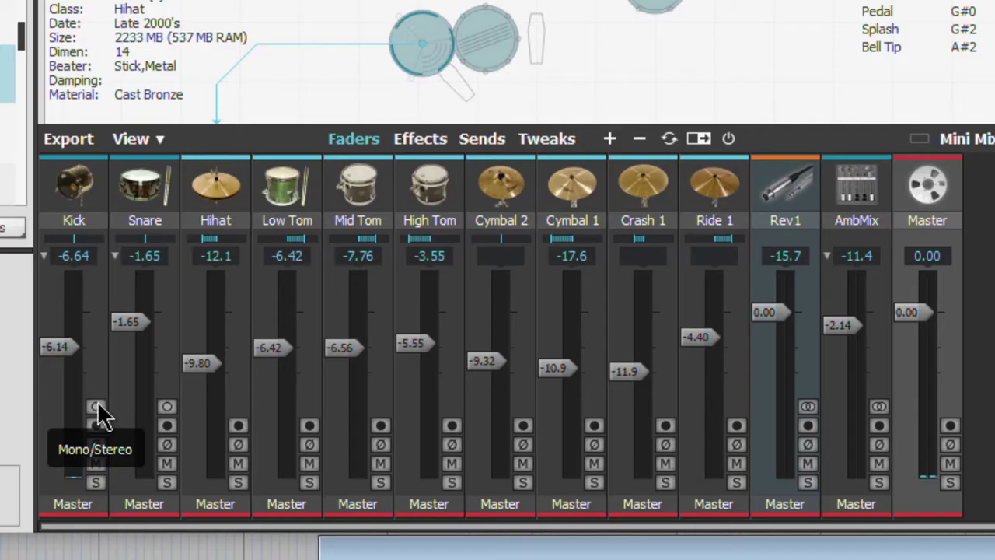
{"action": "left_click", "coordinate": [167, 407]}
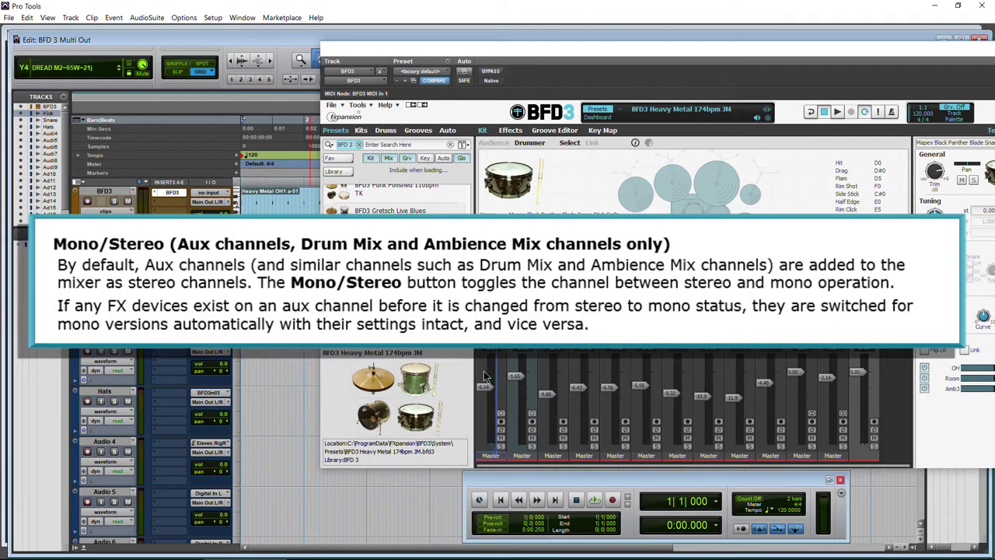
- Route the BFD3 Kick channel to the Mono 1 output and check the Kick track's input assignment
{"action": "left_click", "coordinate": [491, 455]}
{"action": "mouse_move", "coordinate": [509, 432]}
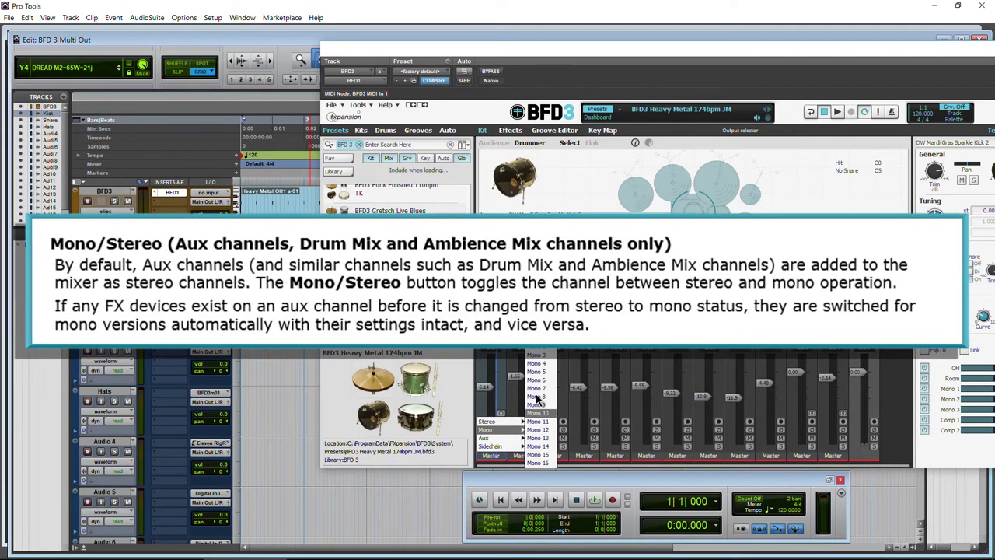
{"action": "left_click", "coordinate": [536, 356]}
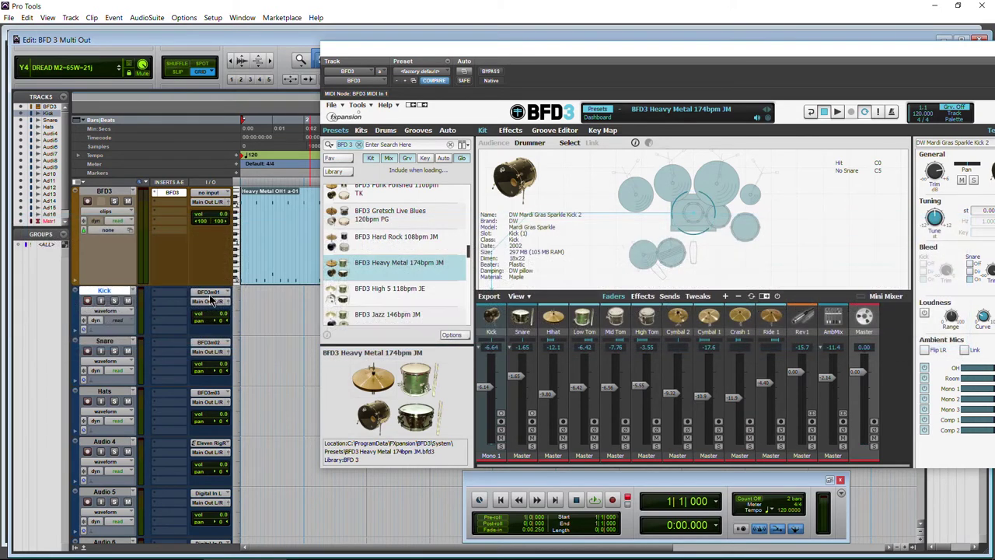
{"action": "left_click", "coordinate": [210, 295]}
{"action": "left_click", "coordinate": [183, 291]}
- Record a short mono take of the BFD3 kick on the Kick track from the session start
{"action": "left_click_drag", "start_coordinate": [624, 484], "coordinate": [591, 473]}
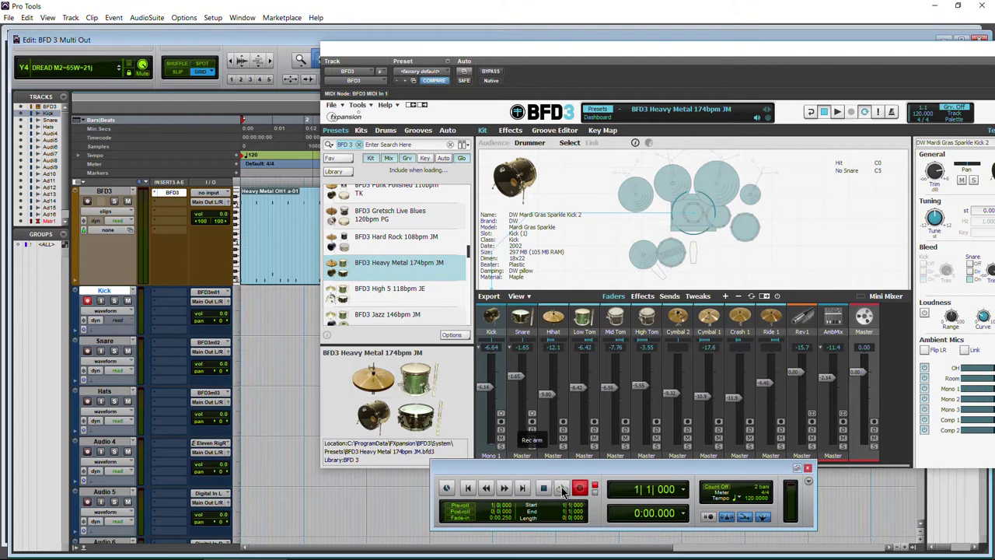
{"action": "left_click", "coordinate": [561, 488]}
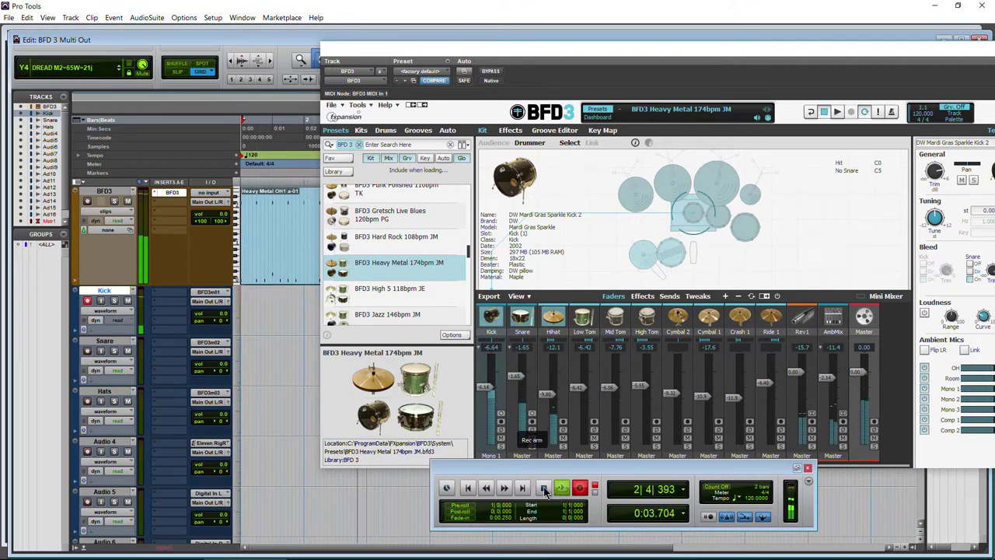
{"action": "left_click", "coordinate": [544, 488]}
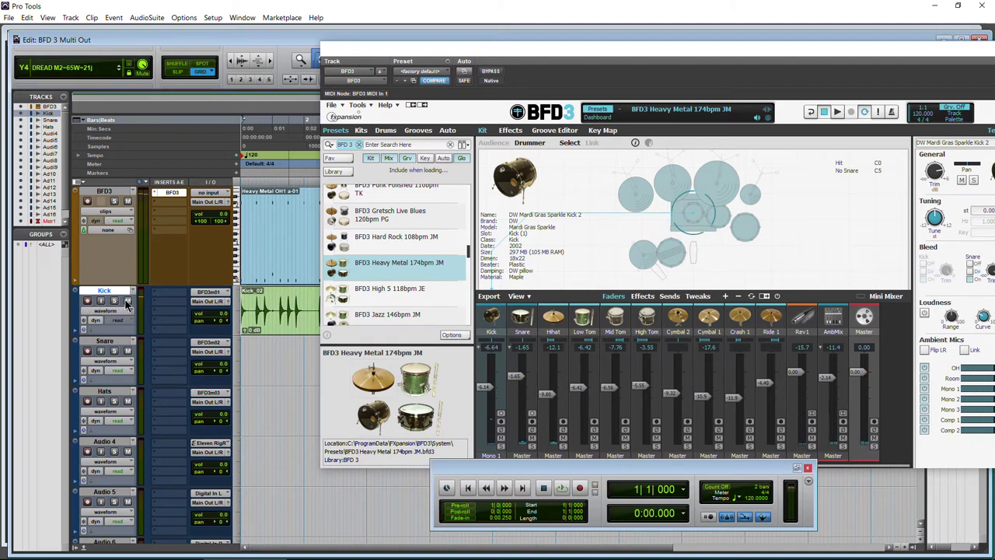
- Set the input of the stereo Audio 9 track to the BFD3 plug-in output BFD3s02
{"action": "scroll", "coordinate": [129, 342], "scroll_direction": "down", "scroll_amount": 6}
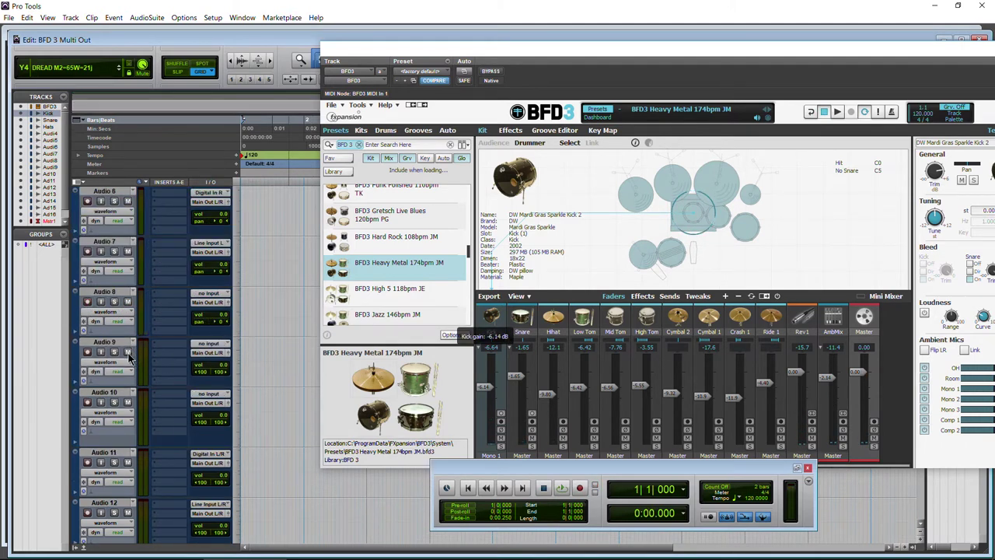
{"action": "left_click", "coordinate": [109, 346]}
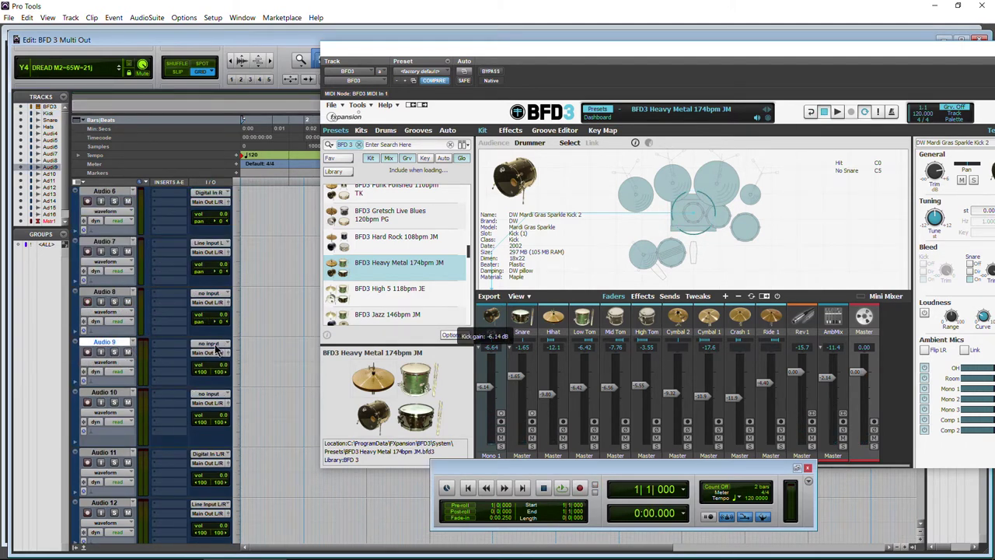
{"action": "left_click", "coordinate": [218, 348]}
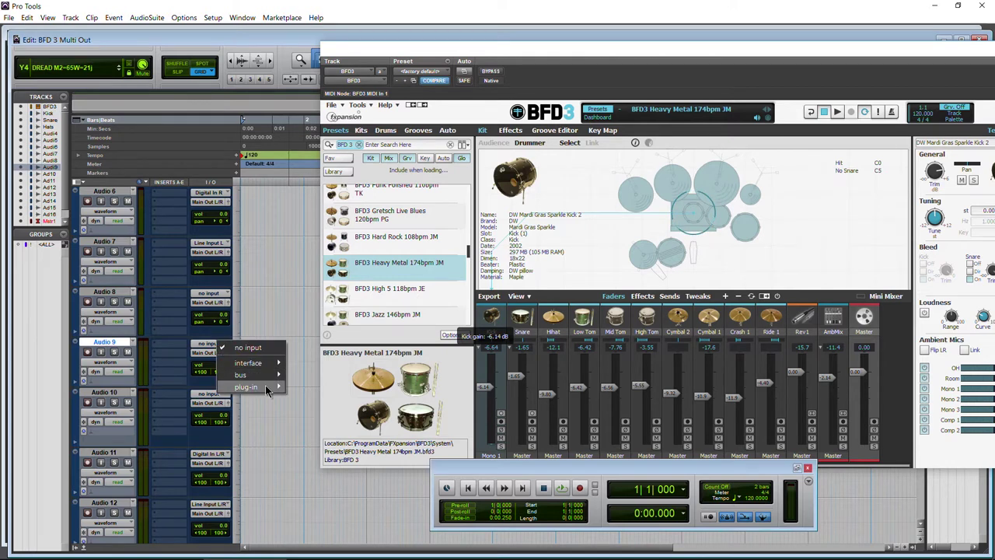
{"action": "mouse_move", "coordinate": [269, 390]}
{"action": "mouse_move", "coordinate": [357, 387]}
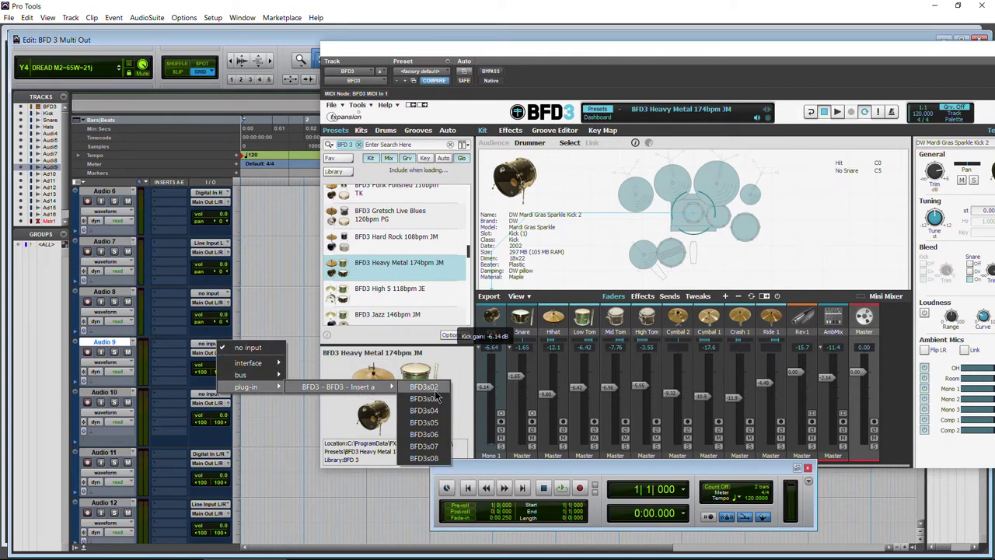
{"action": "left_click", "coordinate": [434, 393]}
- Route the BFD3 Kick channel to the Stereo 2 output
{"action": "left_click_drag", "start_coordinate": [489, 467], "coordinate": [503, 485]}
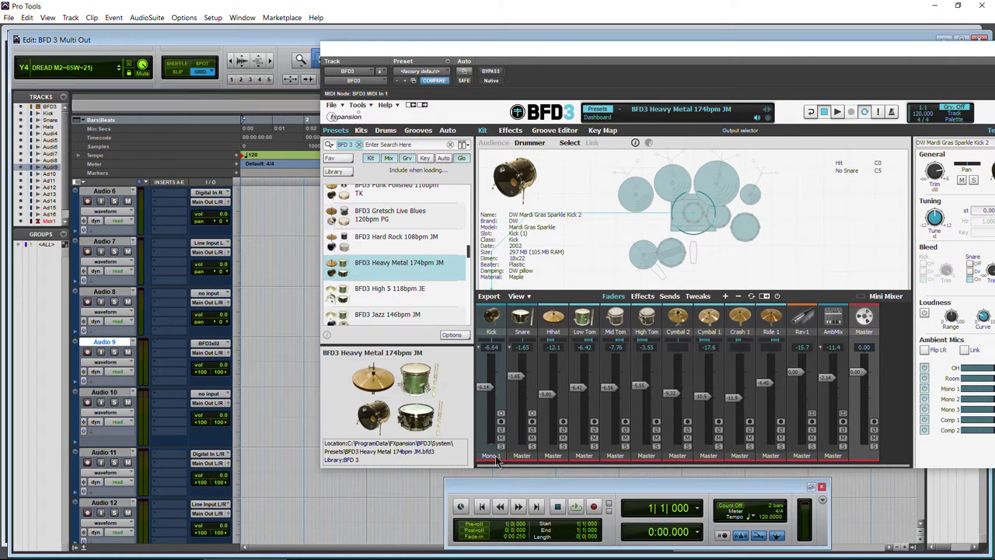
{"action": "left_click", "coordinate": [493, 456]}
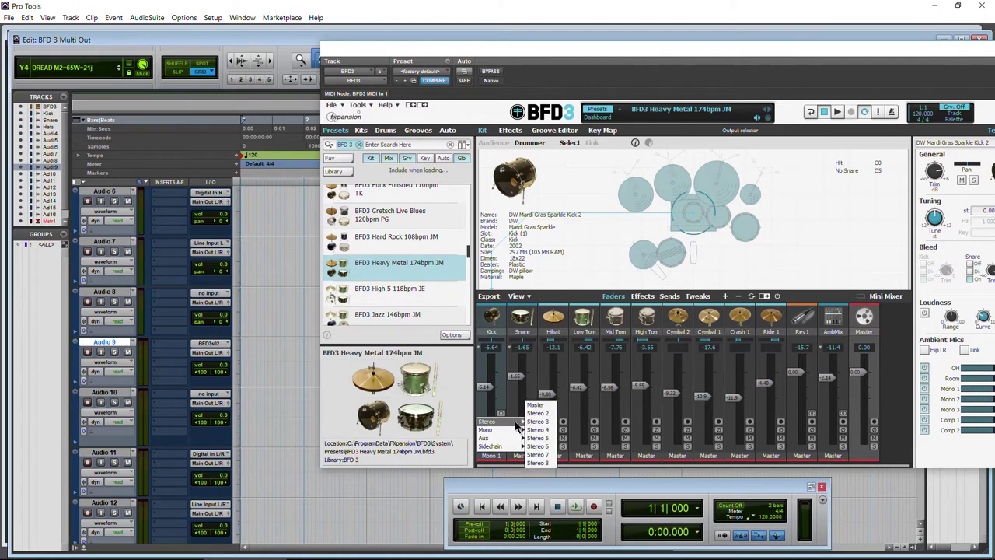
{"action": "left_click", "coordinate": [544, 421]}
- Record a short stereo take of the BFD3 kick on the Audio 9 track from the session start
{"action": "left_click_drag", "start_coordinate": [545, 488], "coordinate": [381, 437]}
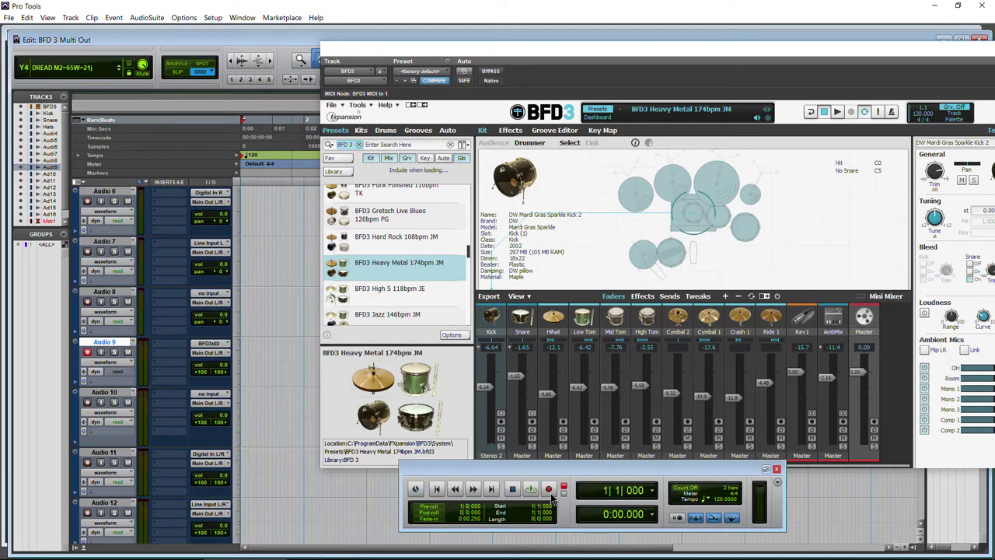
{"action": "key", "text": "space"}
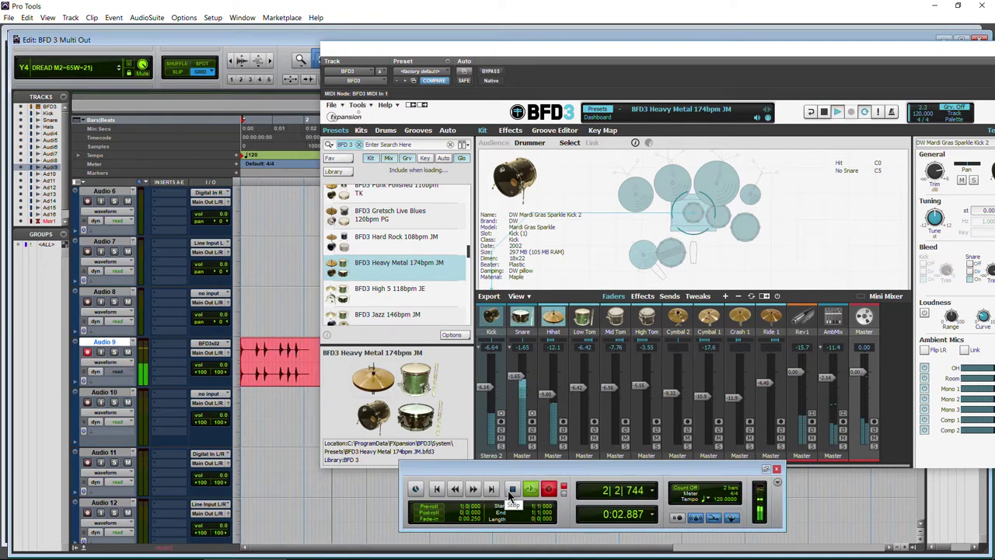
{"action": "left_click", "coordinate": [510, 490]}
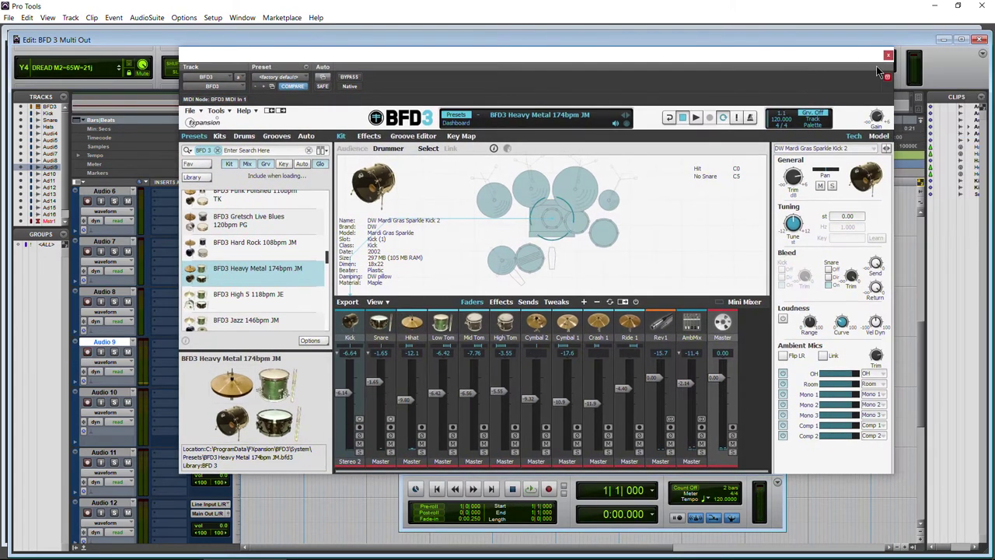
- Close the BFD3 window and show iZotope Insight from Master 1 without its preset manager, clear of the tracks
{"action": "key", "text": "ctrl+w"}
{"action": "left_click_drag", "start_coordinate": [529, 471], "coordinate": [602, 416]}
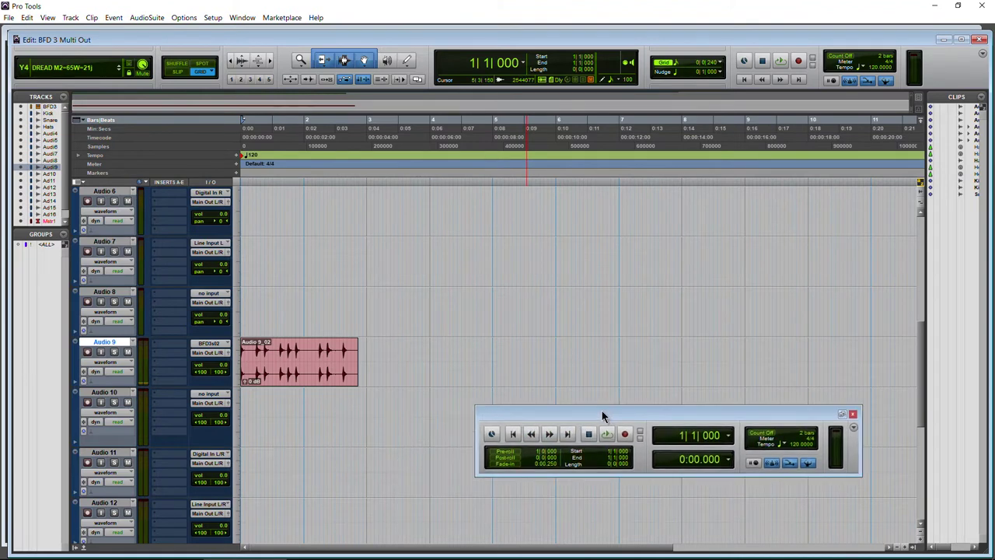
{"action": "scroll", "coordinate": [200, 351], "scroll_direction": "down", "scroll_amount": 6}
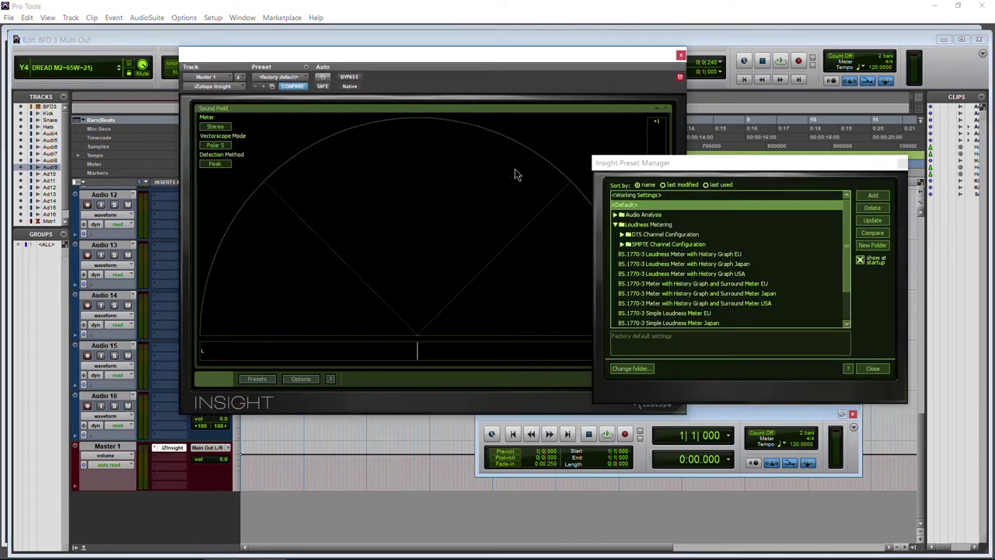
{"action": "left_click", "coordinate": [872, 369]}
{"action": "left_click_drag", "start_coordinate": [467, 58], "coordinate": [707, 114]}
- Solo the Audio 9 track and play its stereo kick clip twice, watching Insight's Sound Field meter
{"action": "scroll", "coordinate": [300, 325], "scroll_direction": "up", "scroll_amount": 6}
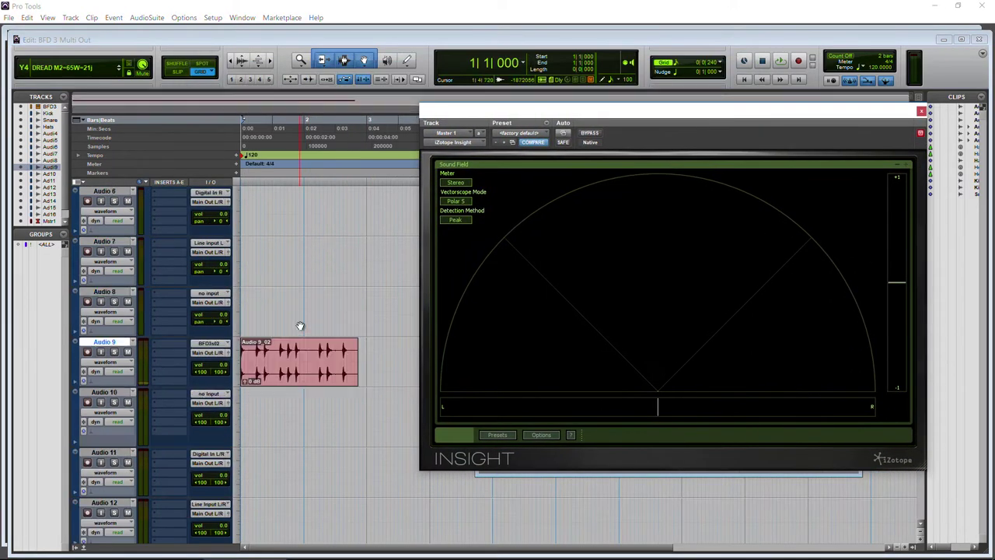
{"action": "left_click", "coordinate": [113, 354]}
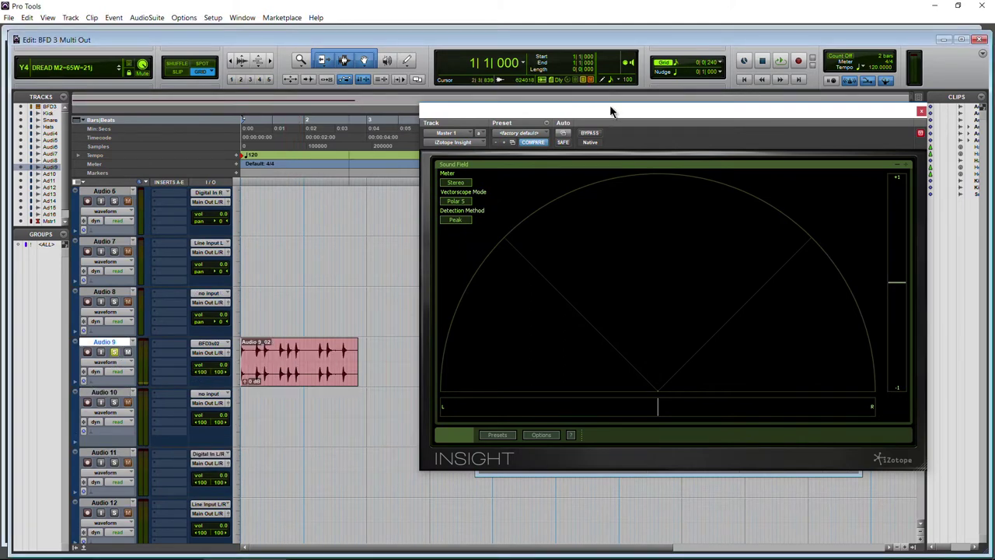
{"action": "left_click_drag", "start_coordinate": [599, 115], "coordinate": [610, 109]}
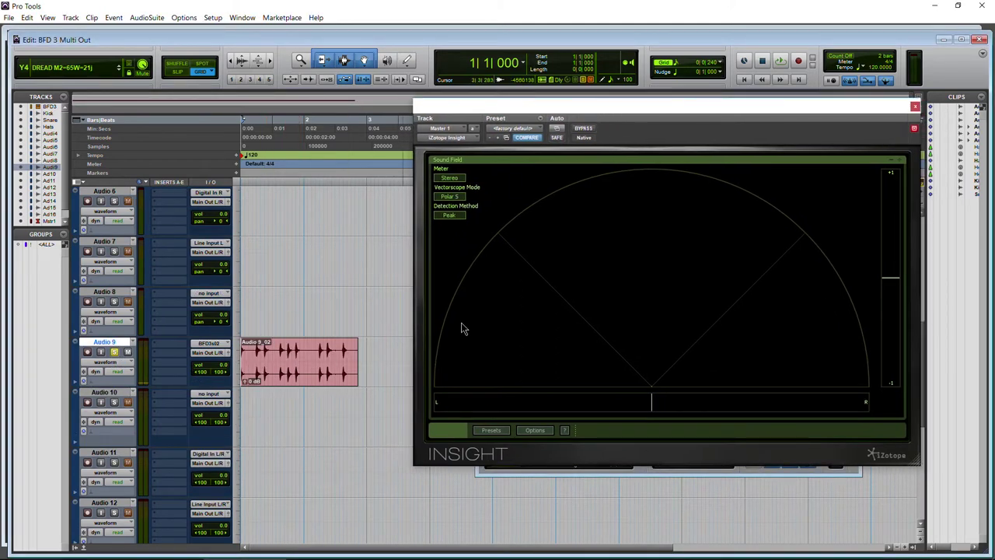
{"action": "key", "text": "space"}
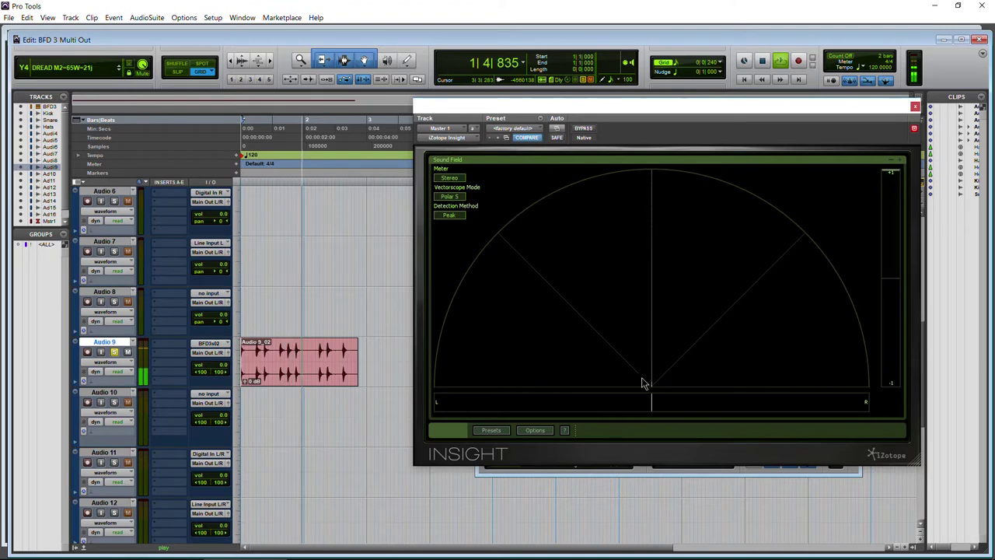
{"action": "key", "text": "space"}
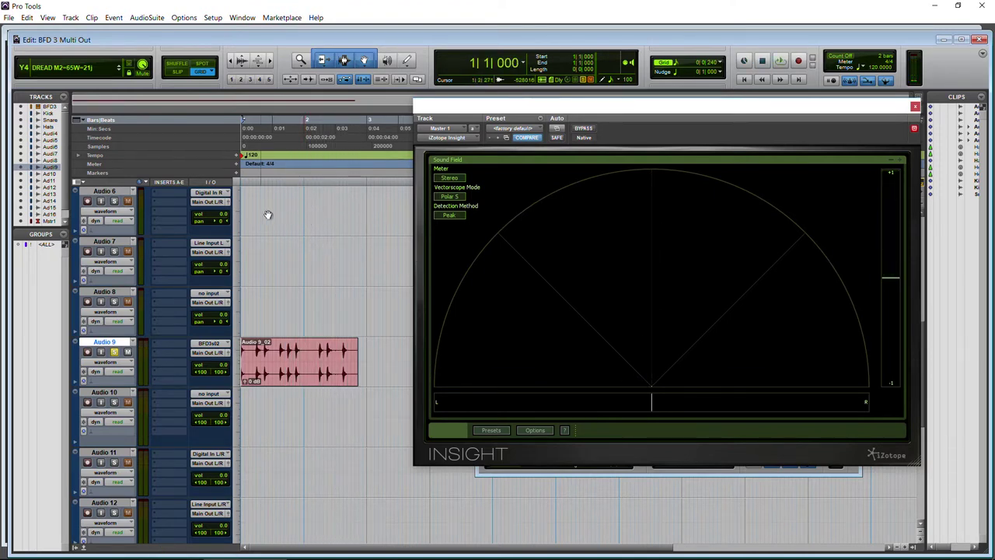
{"action": "key", "text": "space"}
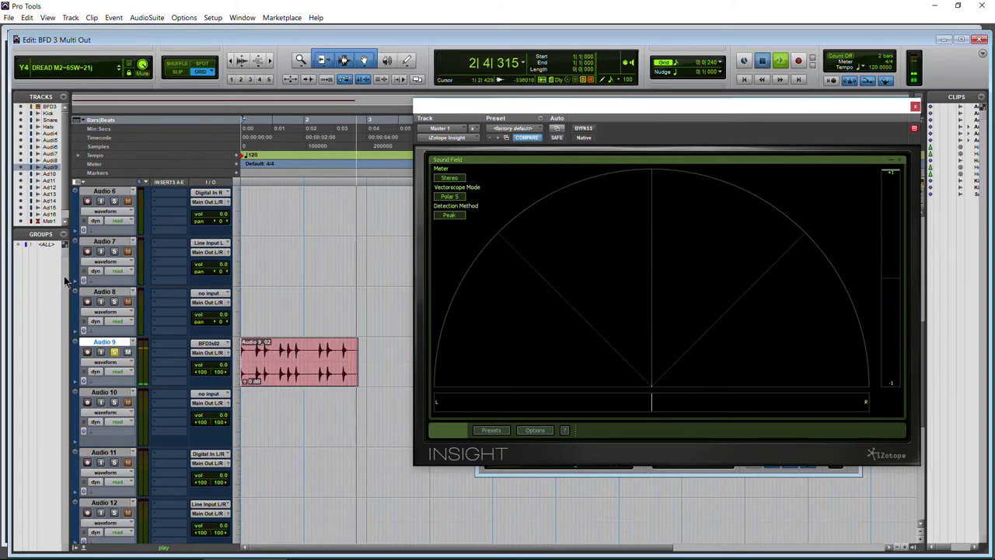
{"action": "key", "text": "space"}
{"action": "scroll", "coordinate": [133, 327], "scroll_direction": "up", "scroll_amount": 5}
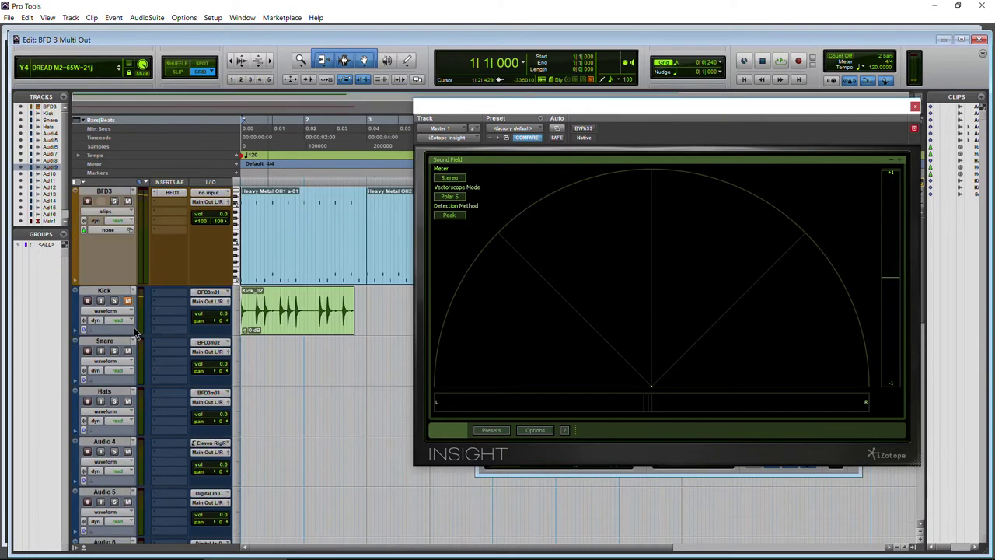
- Solo the Kick track and play its mono clip while watching Insight's Sound Field meter
{"action": "left_click", "coordinate": [114, 301]}
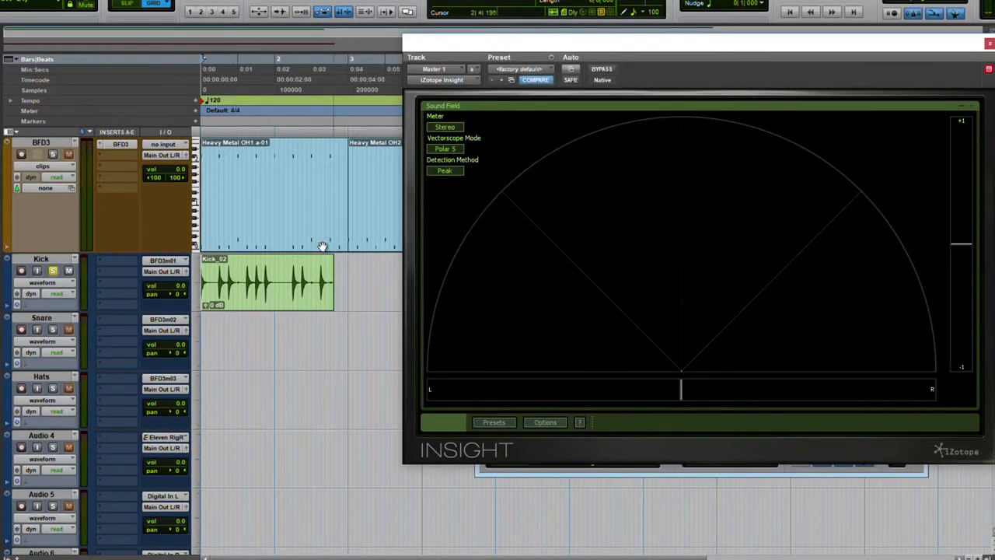
{"action": "key", "text": "space"}
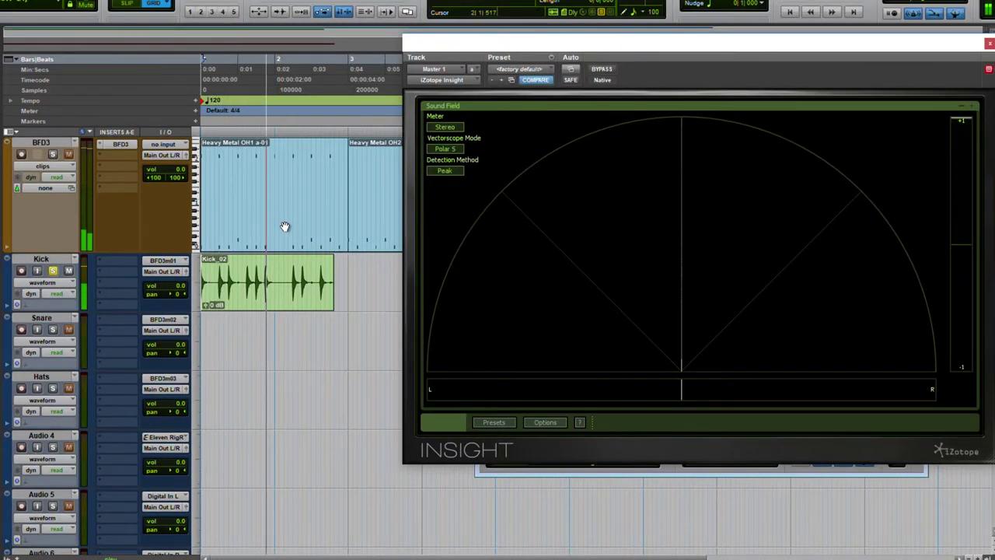
{"action": "key", "text": "space"}
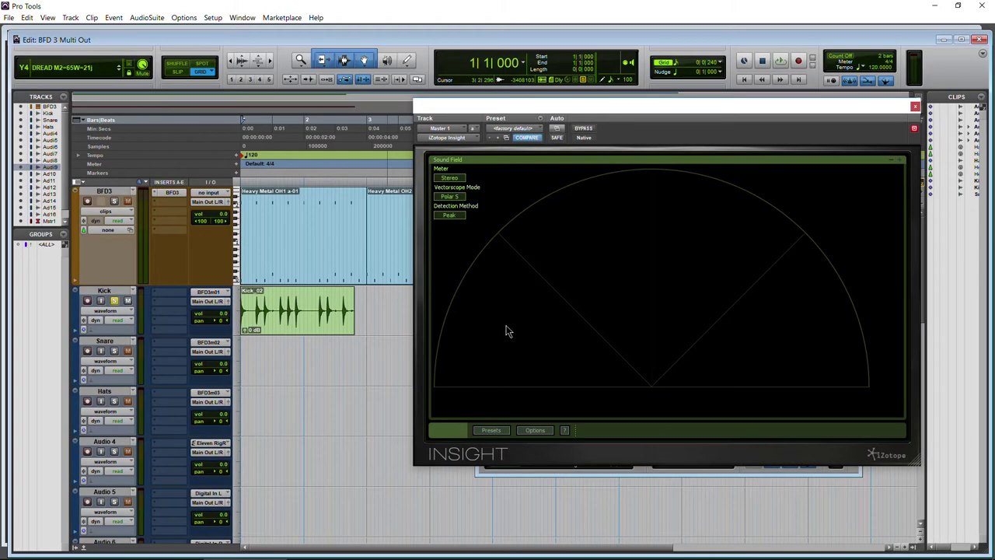
- Close Insight and delete the recorded clips on the Audio 9 and Kick tracks
{"action": "left_click", "coordinate": [915, 108]}
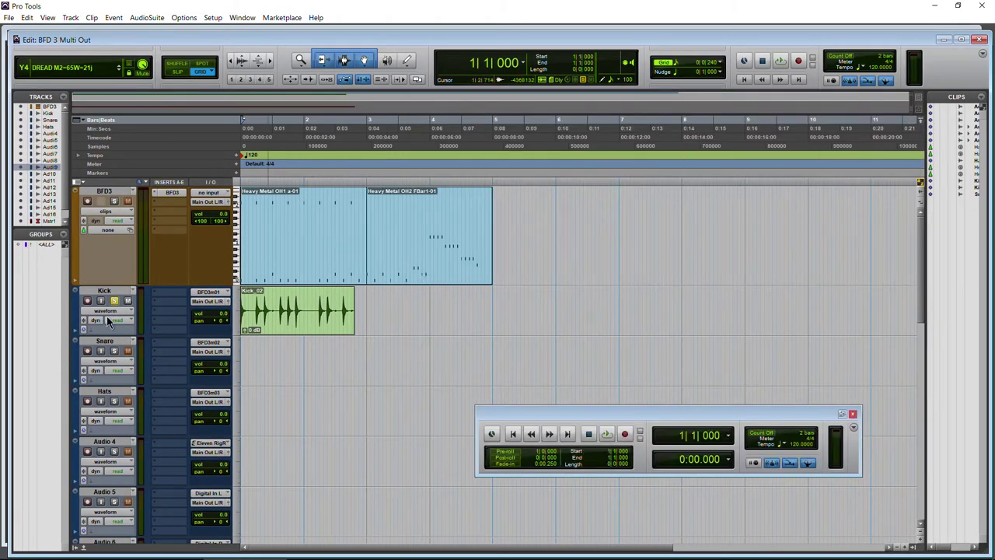
{"action": "scroll", "coordinate": [125, 325], "scroll_direction": "down", "scroll_amount": 5}
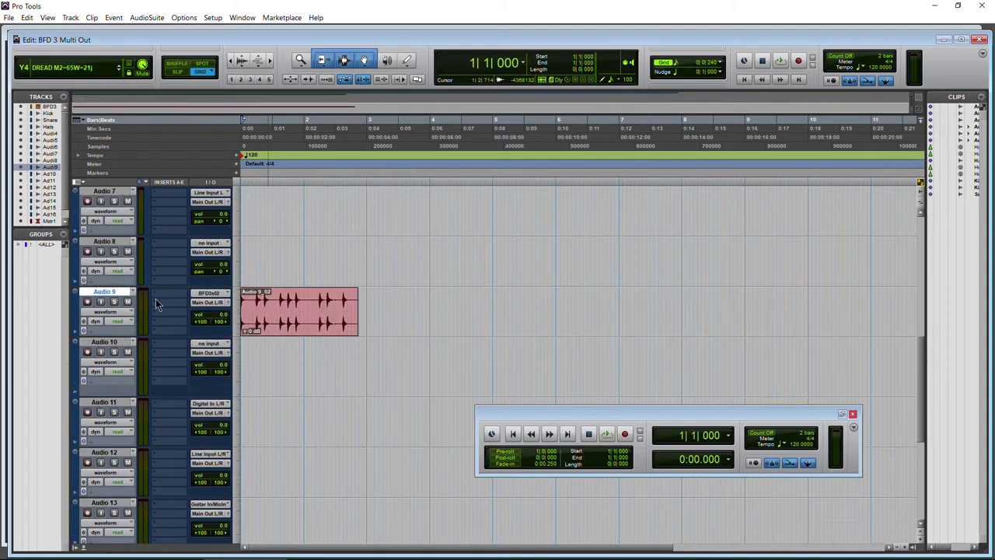
{"action": "left_click", "coordinate": [278, 323]}
{"action": "key", "text": "Delete"}
{"action": "scroll", "coordinate": [268, 334], "scroll_direction": "up", "scroll_amount": 5}
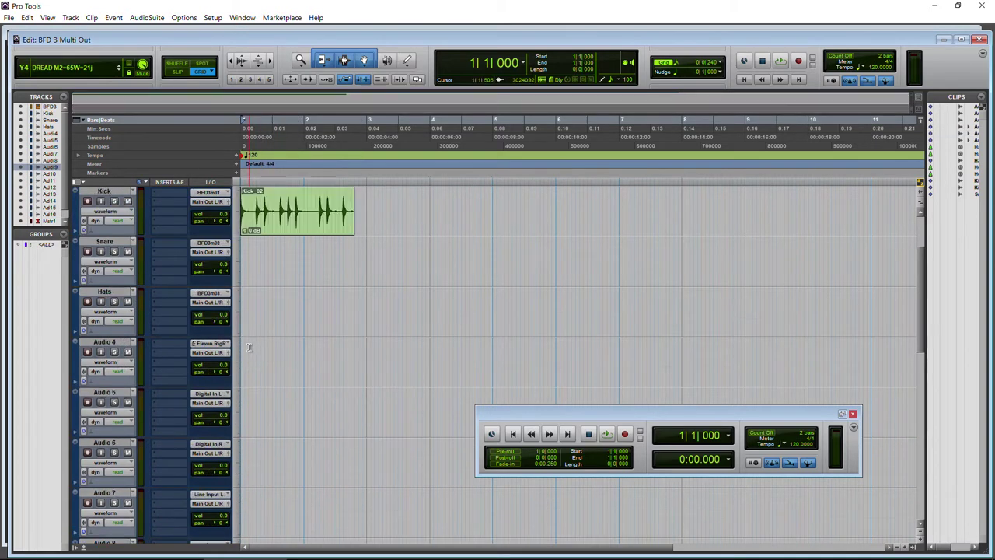
{"action": "left_click", "coordinate": [287, 325]}
{"action": "key", "text": "Delete"}
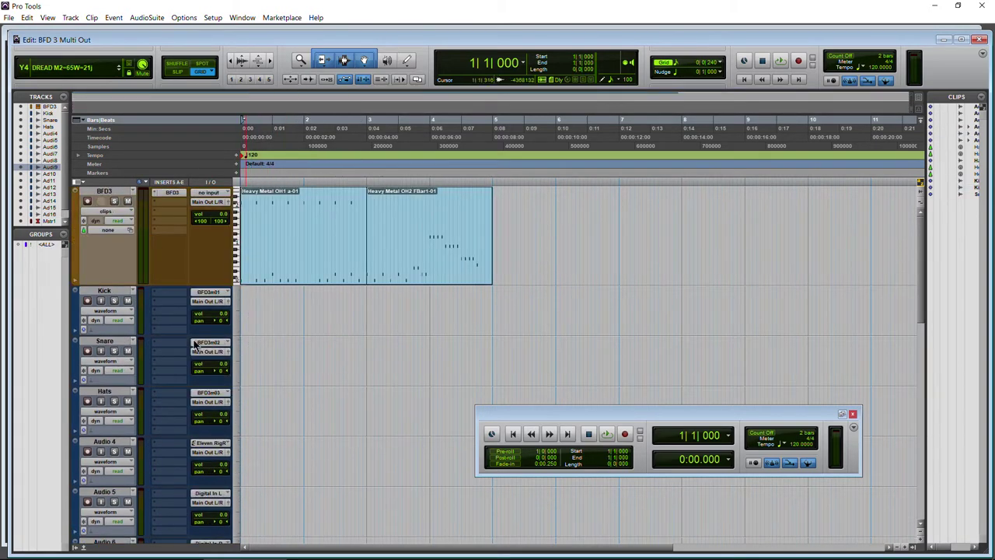
- Reopen BFD3 from the instrument track, show its effects view and route the Kick channel's output back to Master
{"action": "left_click", "coordinate": [171, 192]}
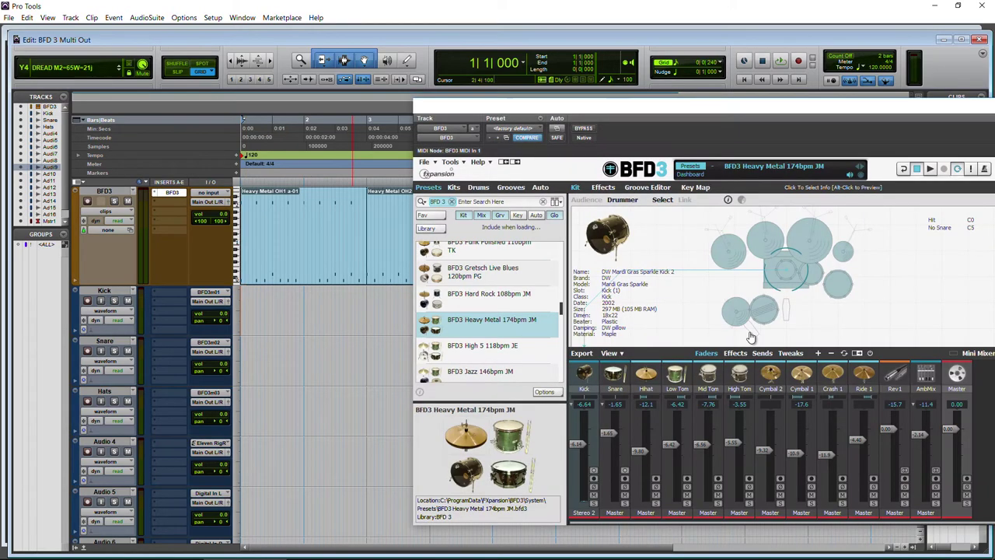
{"action": "left_click_drag", "start_coordinate": [737, 115], "coordinate": [539, 74]}
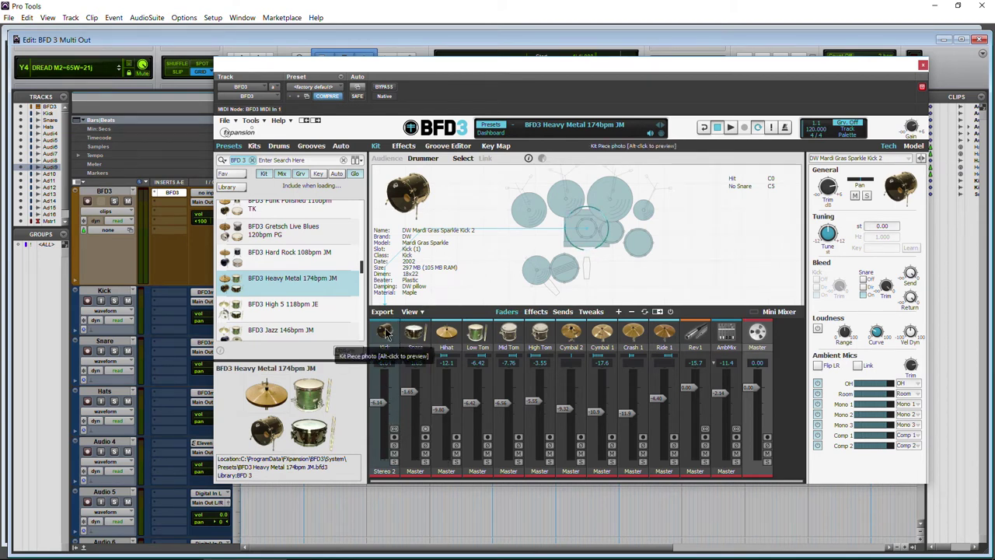
{"action": "left_click", "coordinate": [404, 146]}
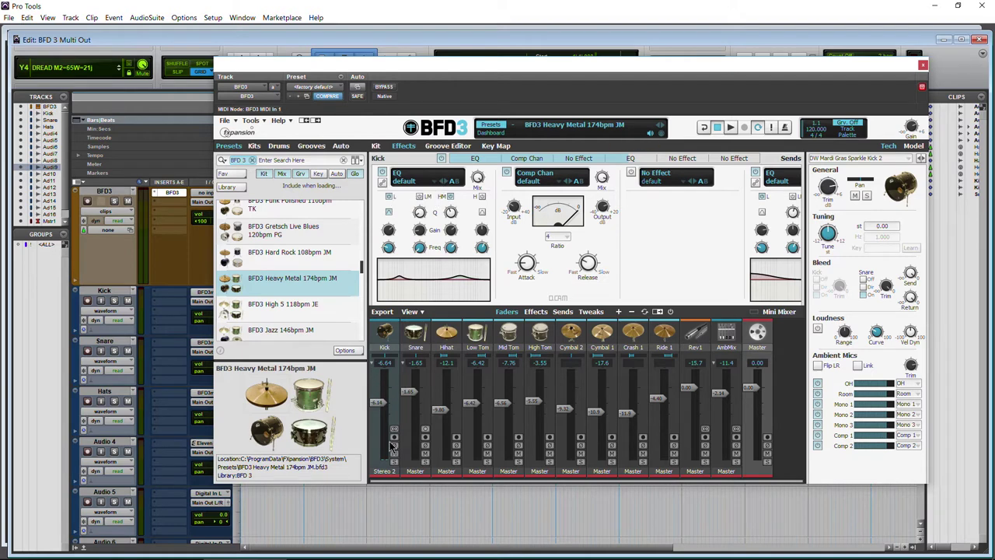
{"action": "left_click", "coordinate": [381, 472]}
{"action": "mouse_move", "coordinate": [395, 449]}
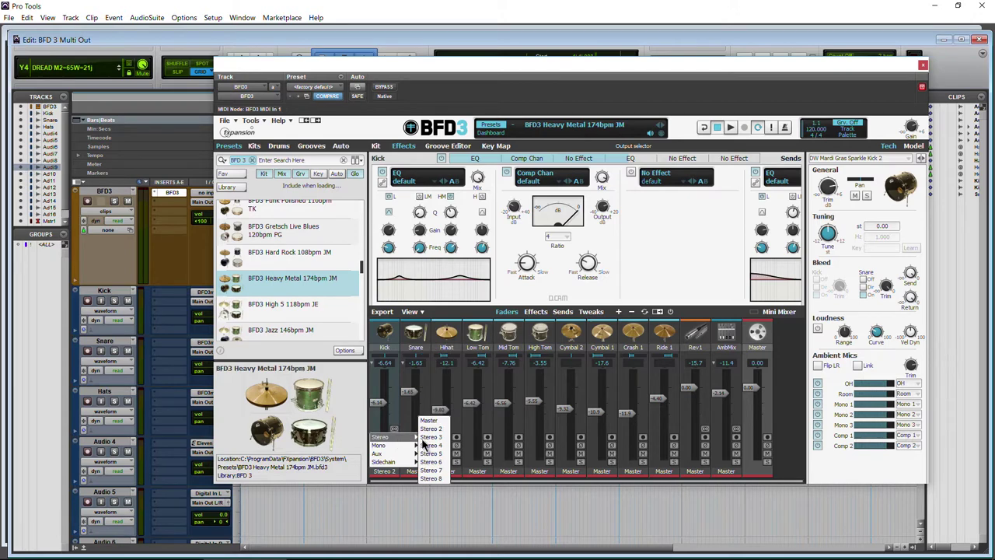
{"action": "left_click", "coordinate": [432, 421]}
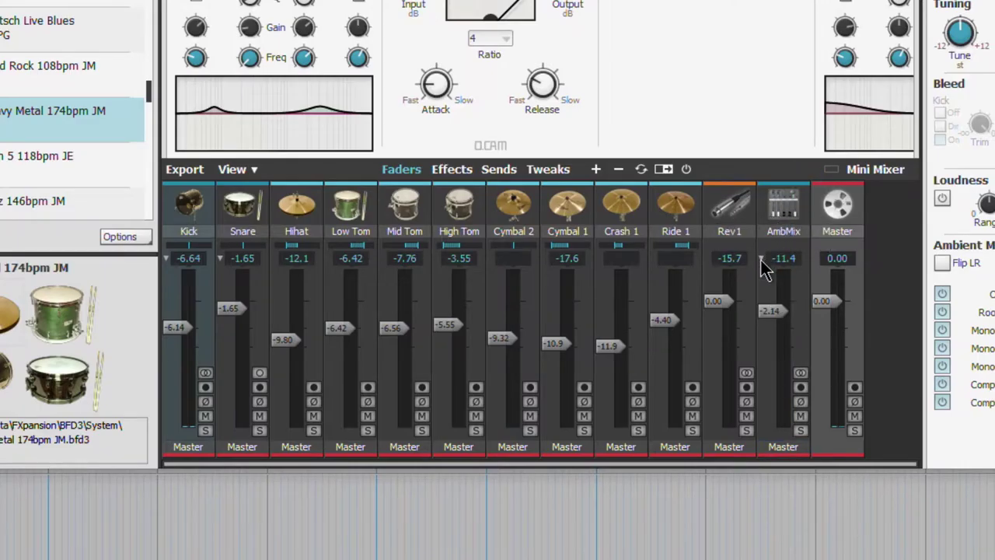
- Expand the AmbMix group in the BFD3 mixer to examine its ambient channels and the AmbMix output options
{"action": "left_click", "coordinate": [760, 258]}
{"action": "left_click_drag", "start_coordinate": [625, 465], "coordinate": [848, 465]}
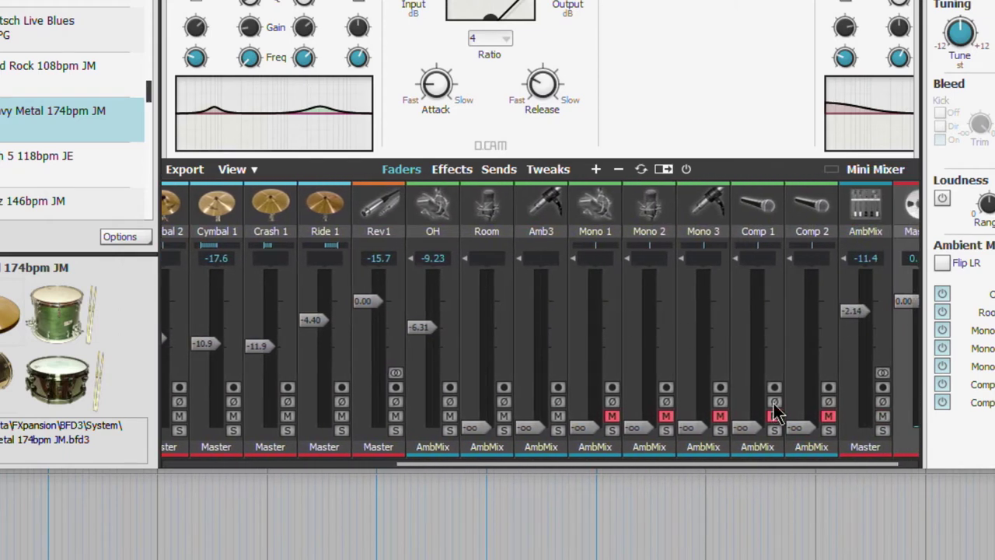
{"action": "scroll", "coordinate": [748, 465], "scroll_direction": "right", "scroll_amount": 2}
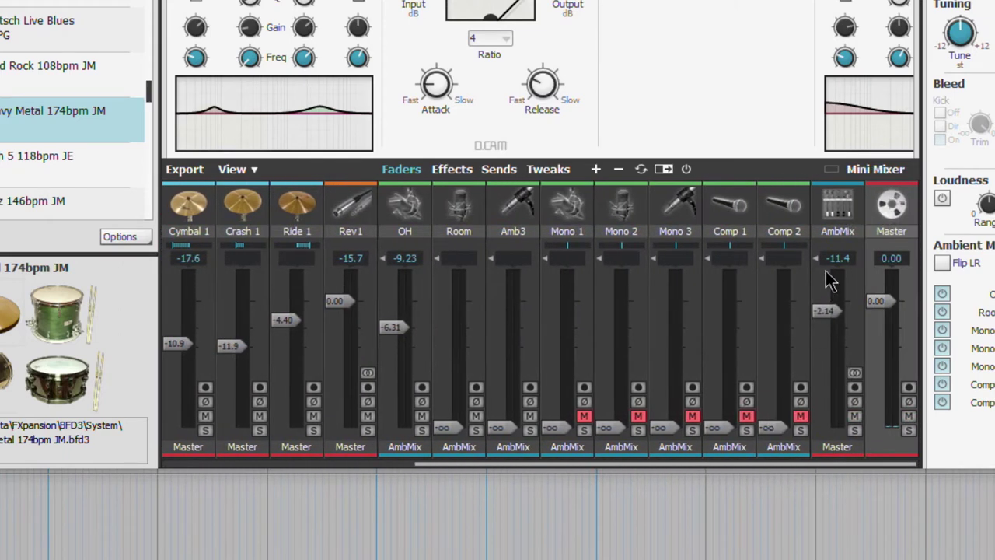
{"action": "left_click", "coordinate": [838, 447]}
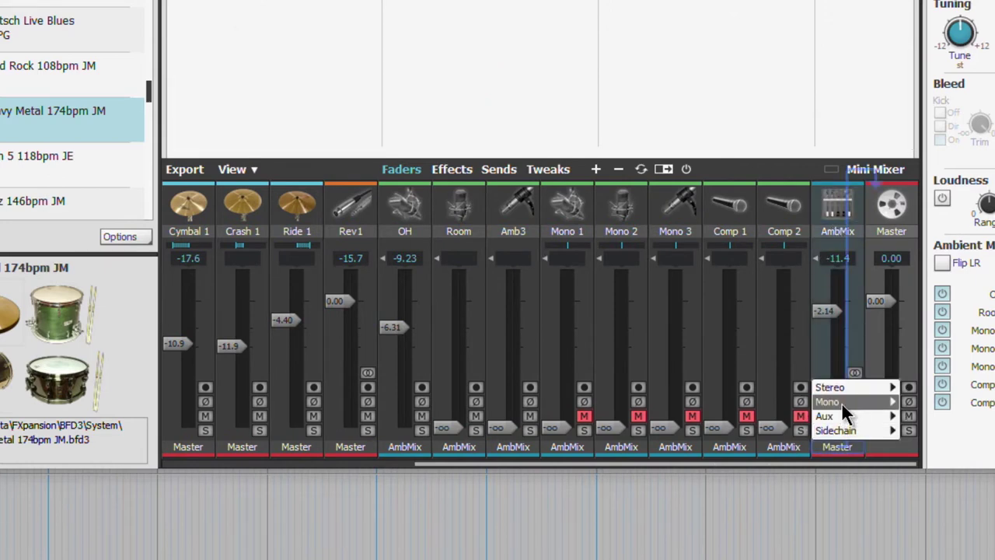
{"action": "mouse_move", "coordinate": [841, 402]}
{"action": "mouse_move", "coordinate": [887, 387]}
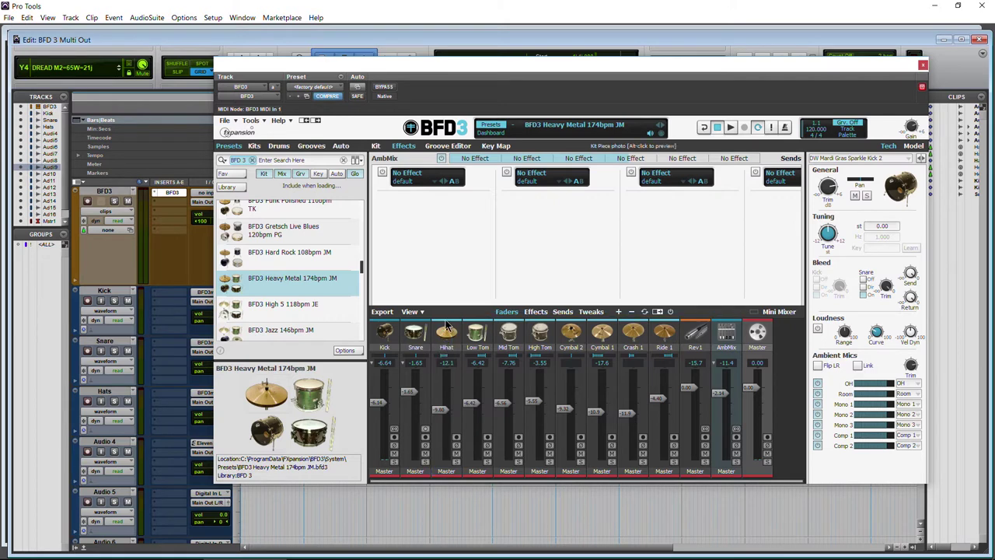
- Solo the Hihat channel in the BFD3 mixer and play the groove to hear it alone
{"action": "left_click", "coordinate": [443, 354]}
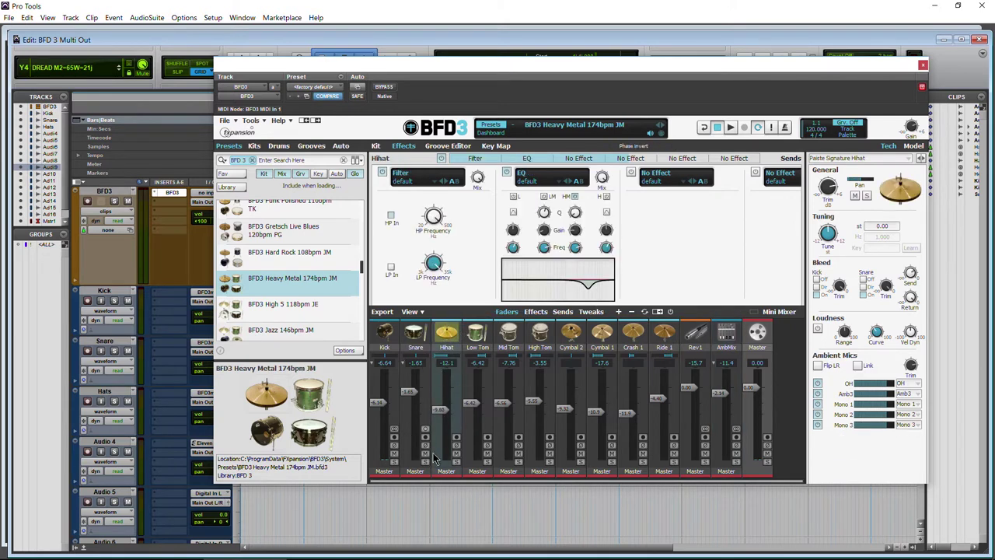
{"action": "left_click", "coordinate": [456, 461]}
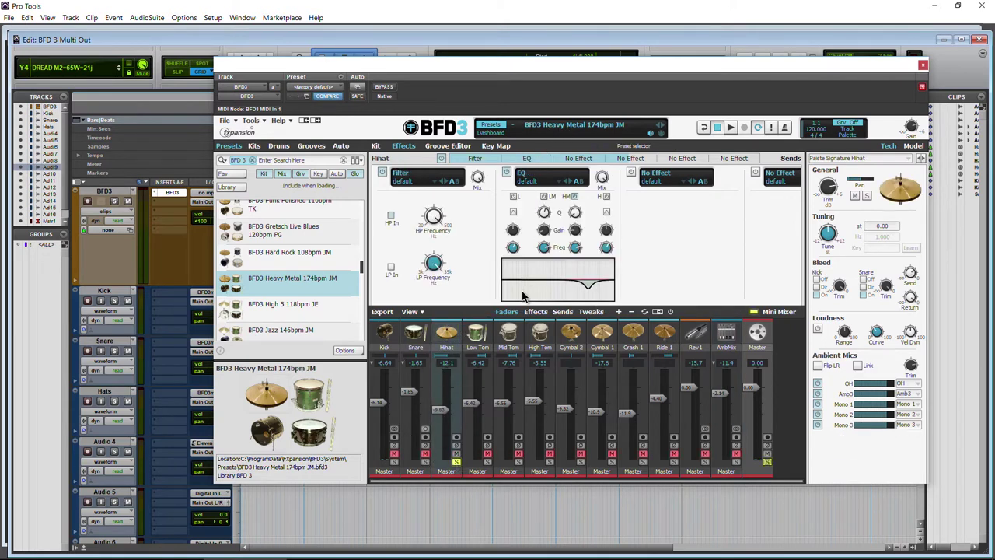
{"action": "key", "text": "space"}
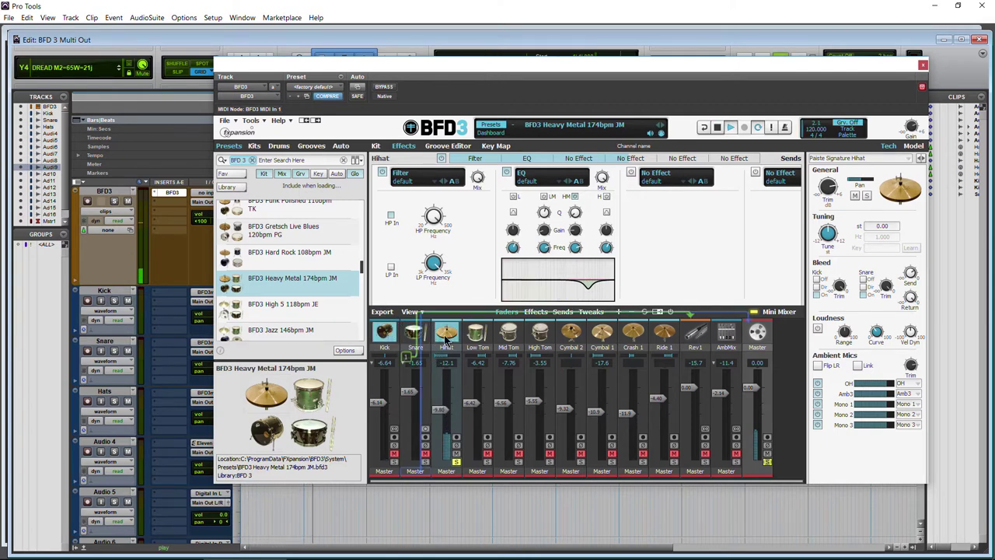
{"action": "key", "text": "space"}
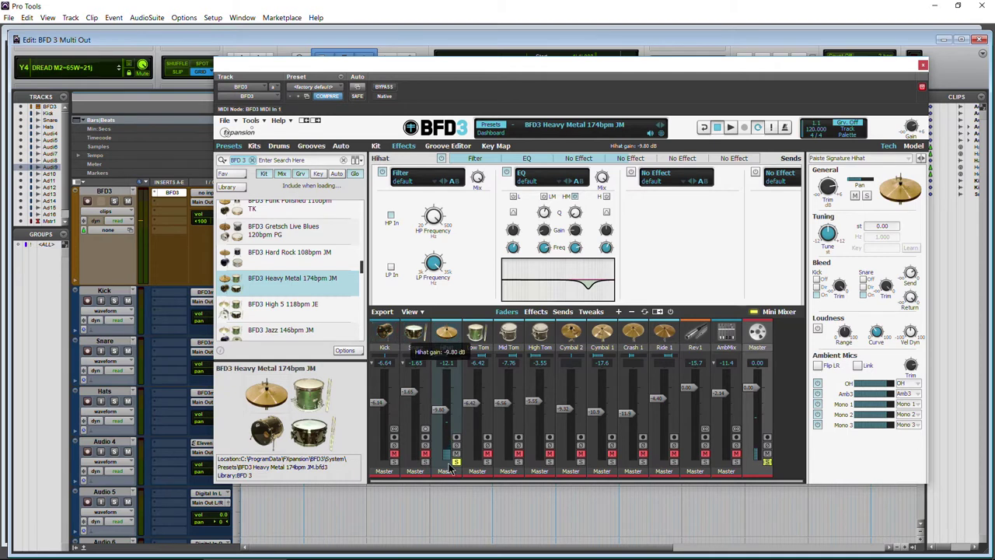
- Route the BFD3 Hihat channel to the Mono 2 output
{"action": "left_click", "coordinate": [449, 474]}
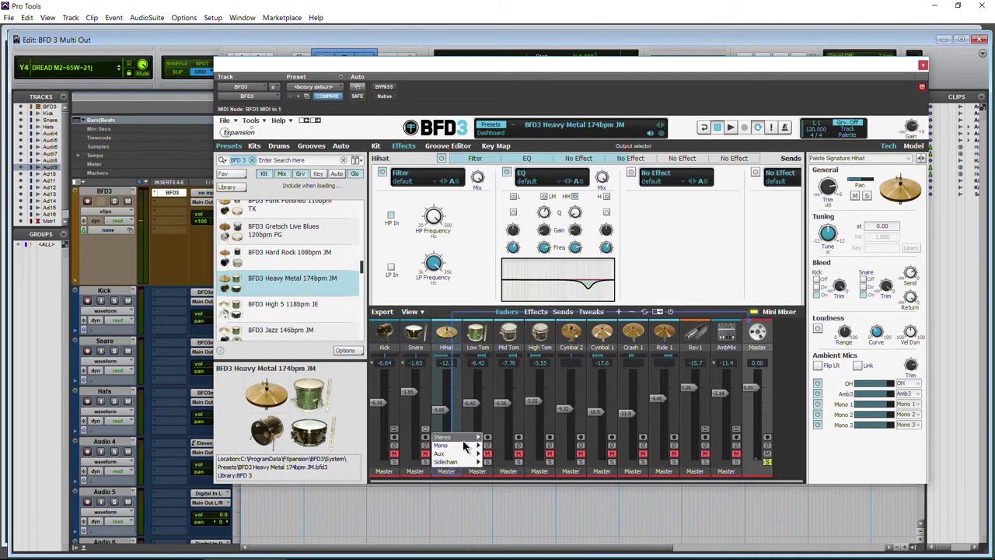
{"action": "mouse_move", "coordinate": [467, 447]}
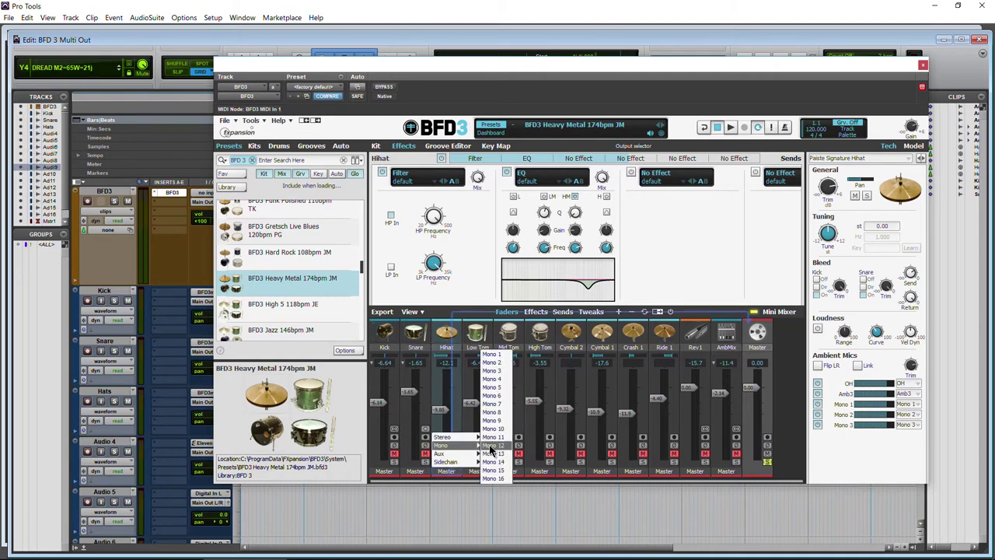
{"action": "left_click", "coordinate": [497, 363]}
- Uncover the track inputs and set the Hats track's input to the BFD3m02 plug-in output
{"action": "left_click_drag", "start_coordinate": [413, 70], "coordinate": [487, 67]}
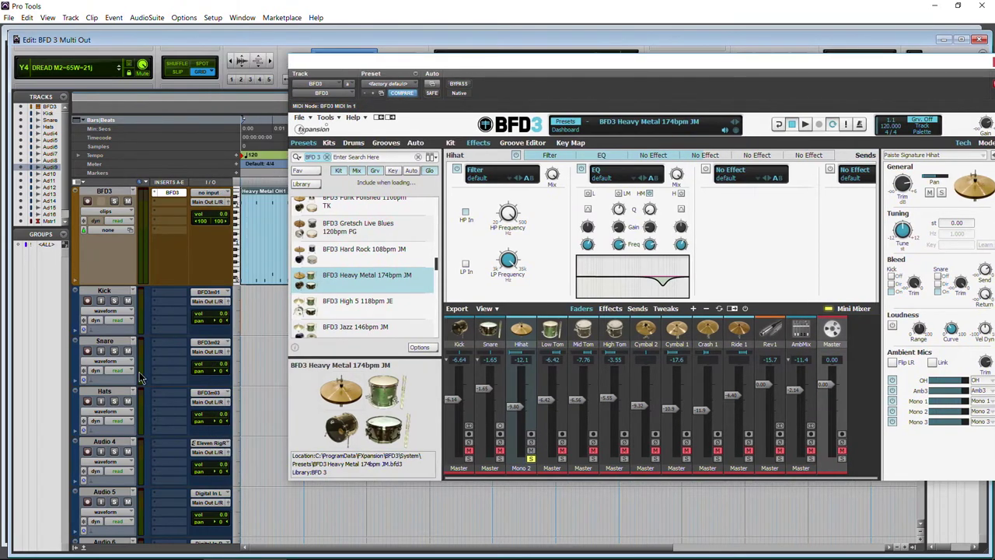
{"action": "left_click", "coordinate": [202, 395]}
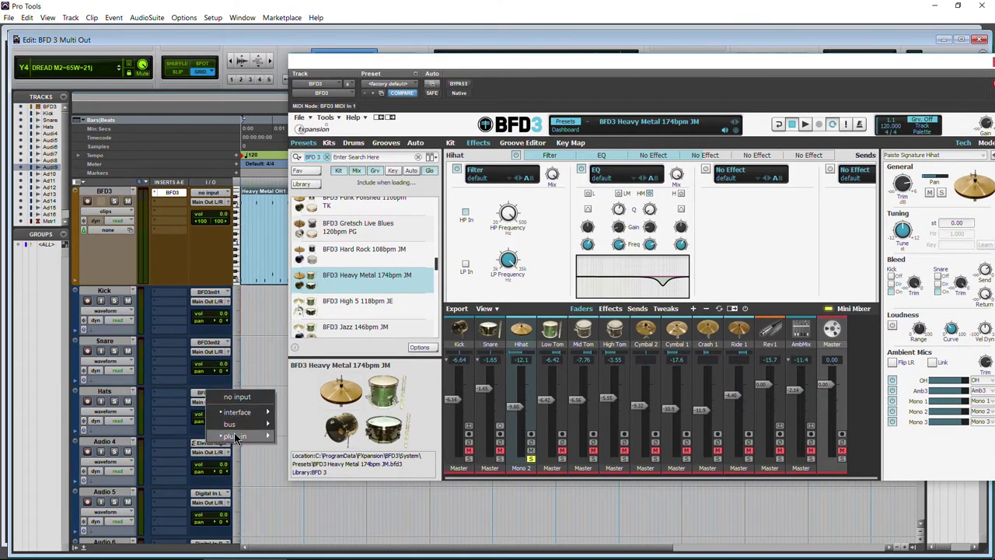
{"action": "mouse_move", "coordinate": [237, 435]}
{"action": "mouse_move", "coordinate": [342, 435]}
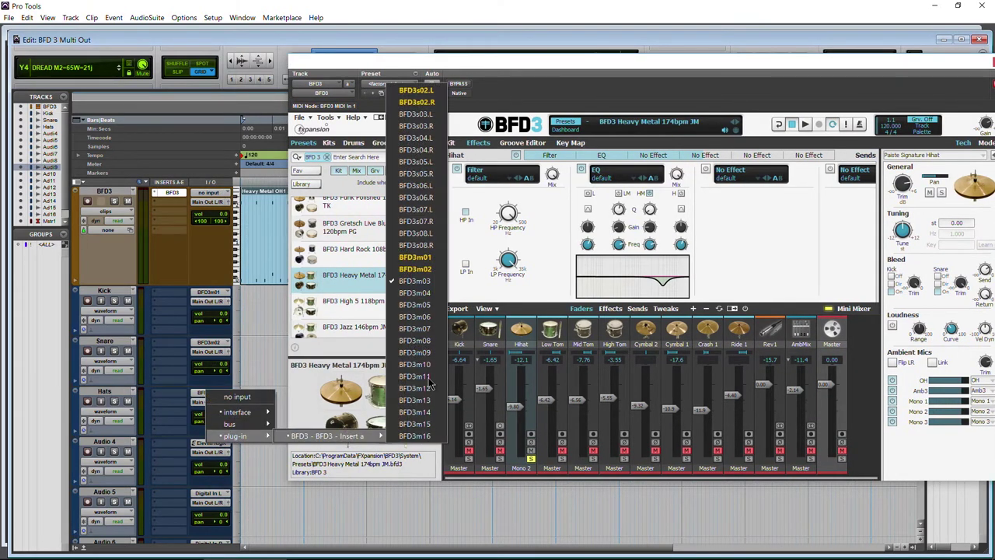
{"action": "left_click", "coordinate": [416, 270]}
- Record-enable the Hats track and record a short mono take of the hi-hat from the session start
{"action": "left_click", "coordinate": [88, 402]}
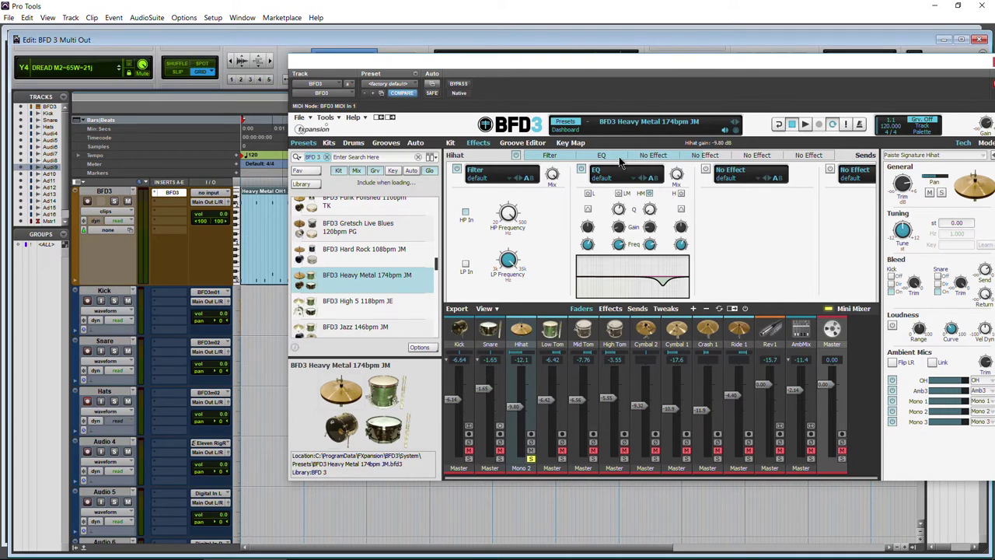
{"action": "mouse_move", "coordinate": [697, 70]}
{"action": "left_mouse_down"}
{"action": "mouse_move", "coordinate": [576, 523]}
{"action": "mouse_move", "coordinate": [648, 162]}
{"action": "mouse_move", "coordinate": [497, 73]}
{"action": "mouse_move", "coordinate": [342, 114]}
{"action": "mouse_move", "coordinate": [705, 61]}
{"action": "left_mouse_up"}
{"action": "left_click", "coordinate": [795, 425]}
{"action": "left_click", "coordinate": [697, 492]}
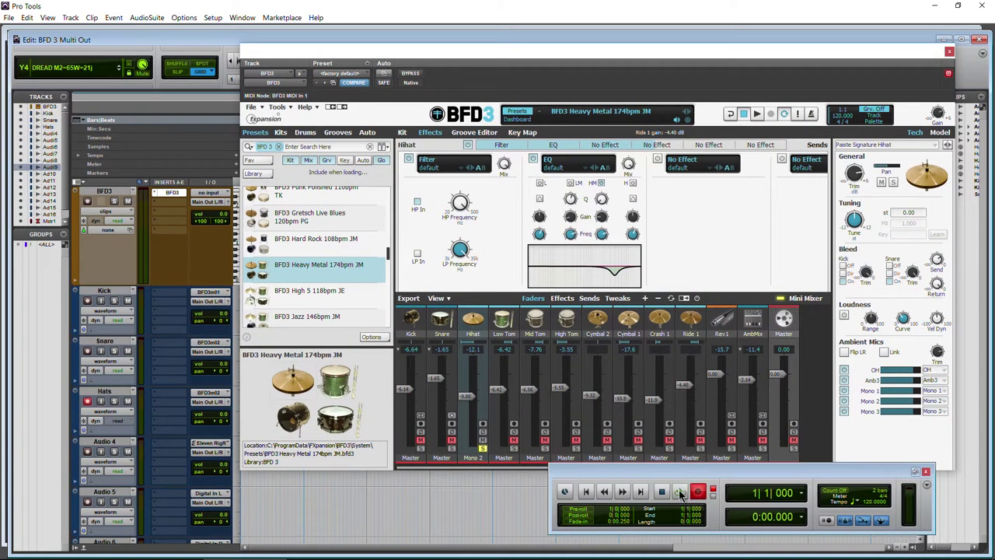
{"action": "left_click", "coordinate": [679, 492]}
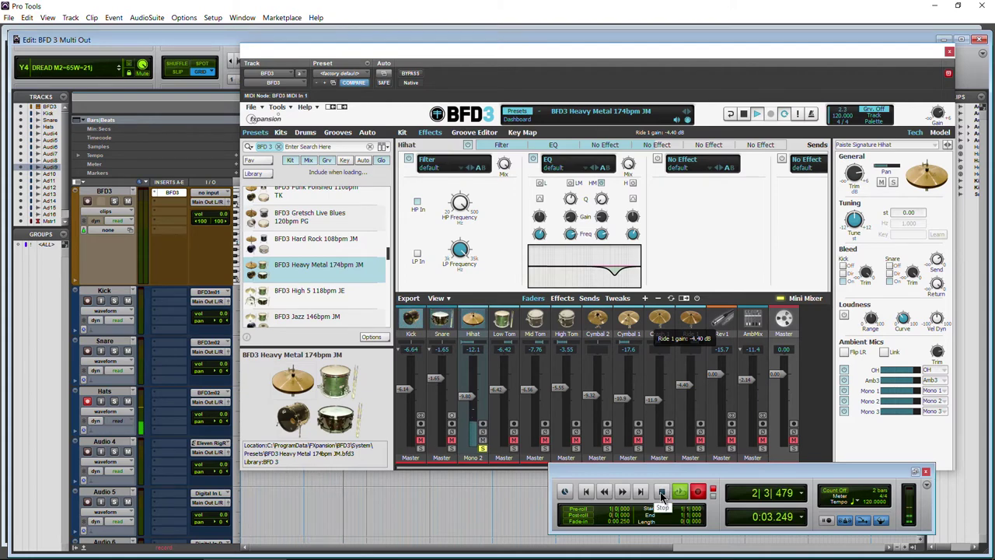
{"action": "left_click", "coordinate": [661, 491]}
- Move the BFD3 window off the tracks, solo the Hats track and play its recorded hi-hat take
{"action": "left_click_drag", "start_coordinate": [445, 52], "coordinate": [659, 80]}
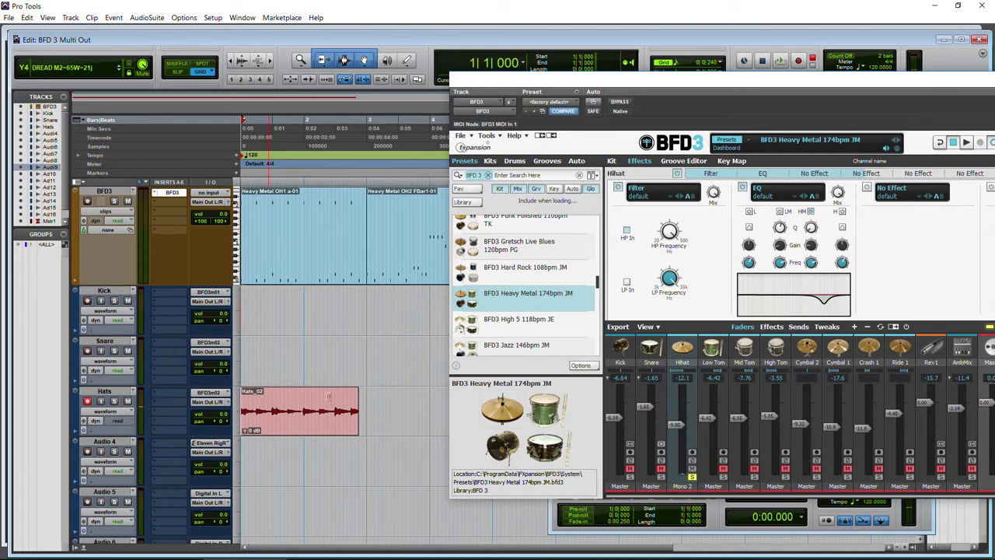
{"action": "left_click", "coordinate": [113, 401]}
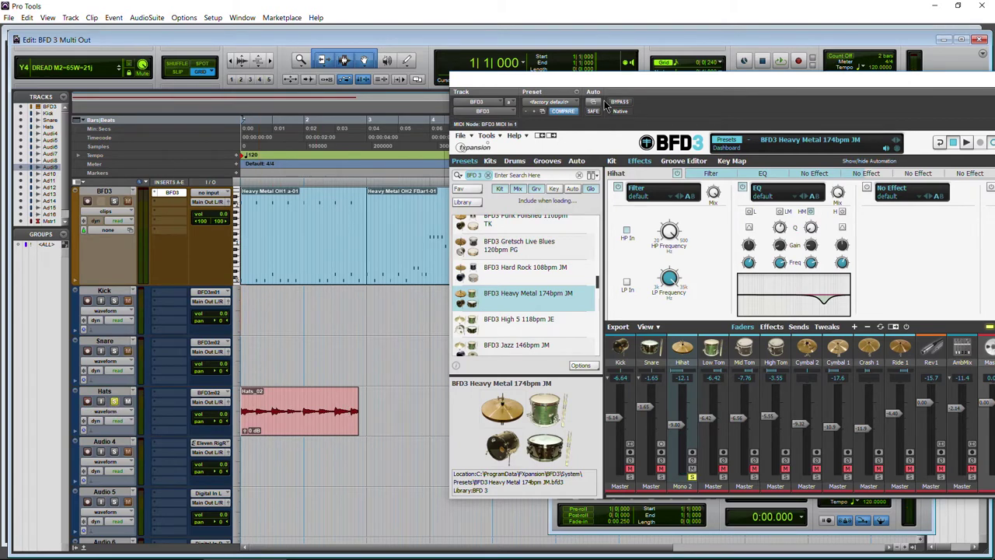
{"action": "left_click_drag", "start_coordinate": [596, 80], "coordinate": [549, 78]}
{"action": "key", "text": "space"}
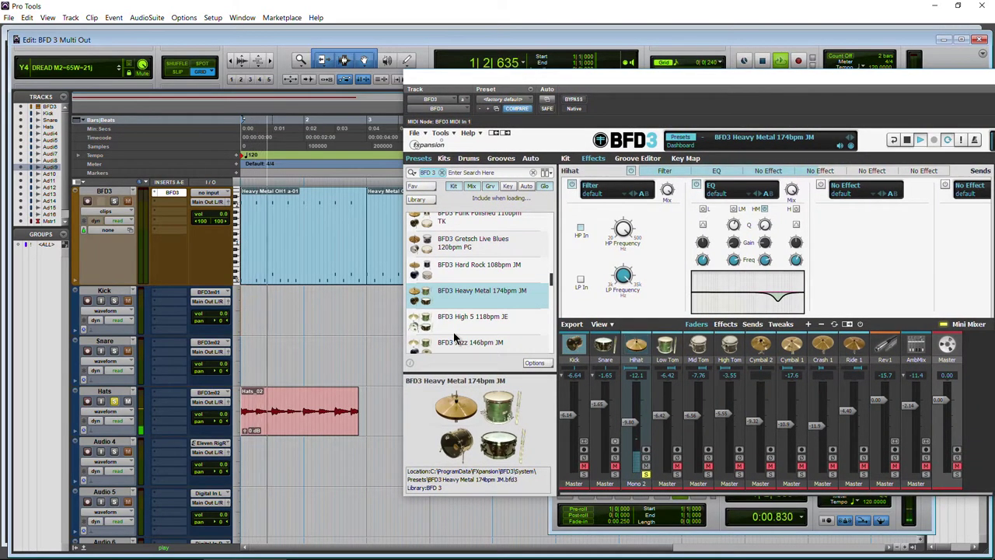
{"action": "key", "text": "space"}
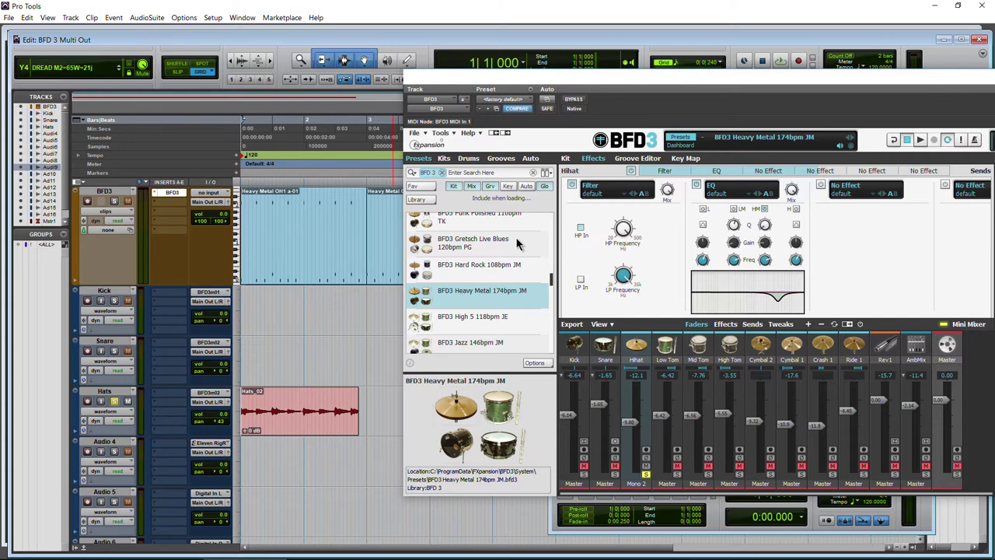
- Play the hi-hat take again while changing the Hats track's pan to 32, and bring the BFD3 mixer back into view
{"action": "key", "text": "space"}
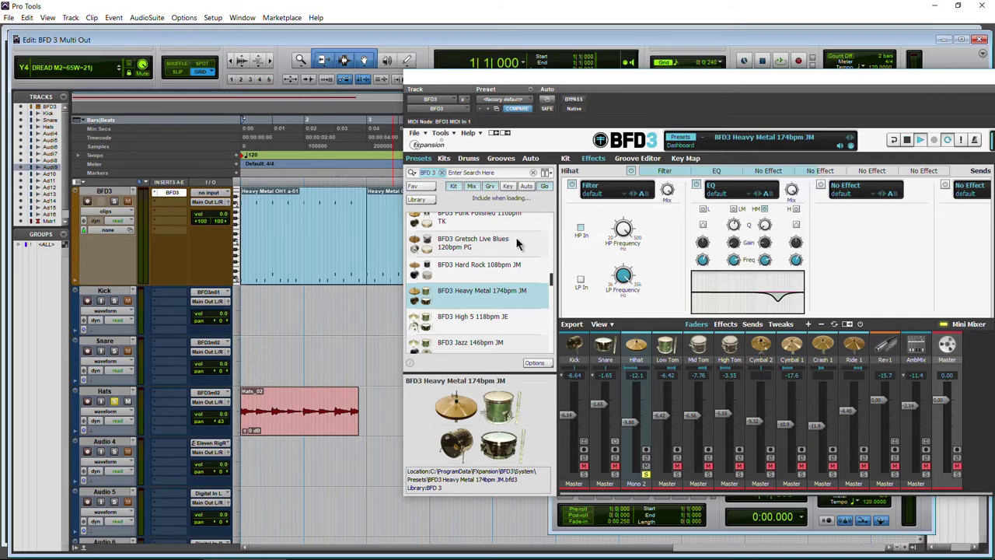
{"action": "left_click_drag", "start_coordinate": [222, 423], "coordinate": [245, 422]}
{"action": "key", "text": "space"}
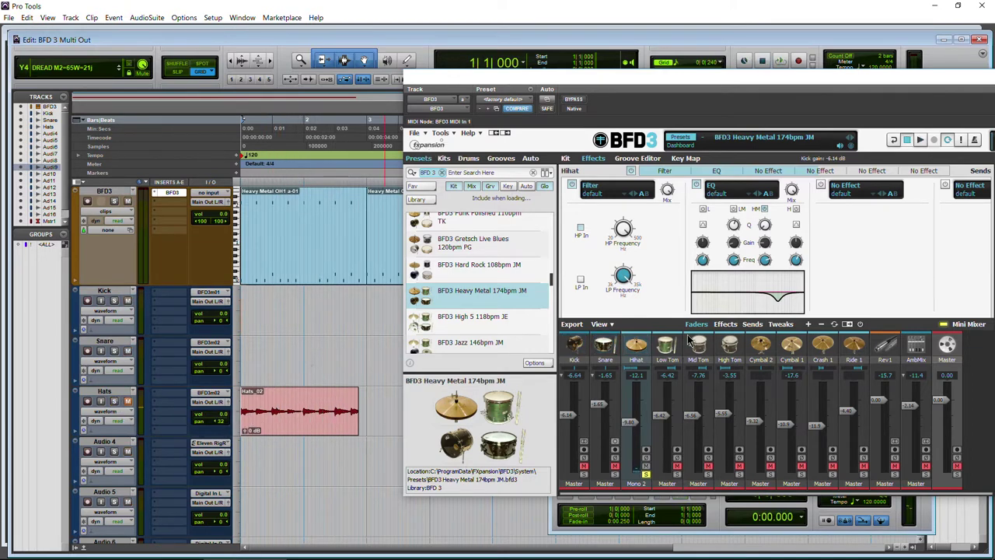
{"action": "left_click_drag", "start_coordinate": [630, 77], "coordinate": [506, 63]}
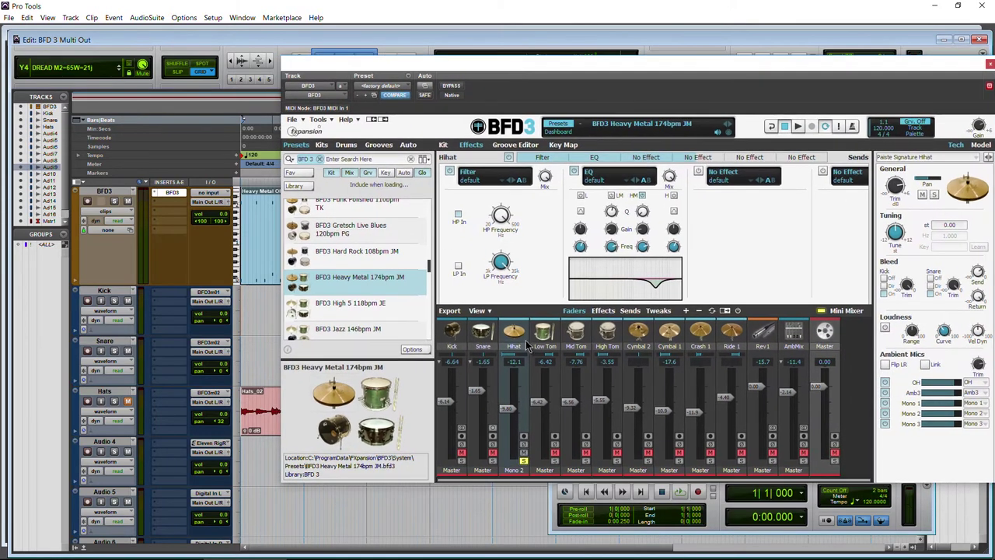
- Set the Audio 9 track's input to the BFD3s02 plug-in output and route the BFD3 Hihat channel to Stereo 2
{"action": "scroll", "coordinate": [136, 374], "scroll_direction": "down", "scroll_amount": 5}
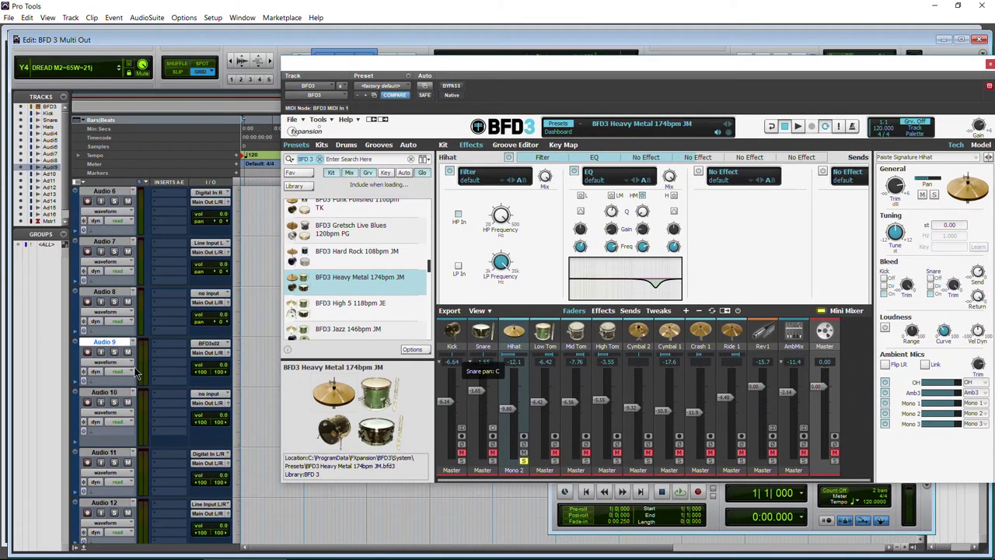
{"action": "left_click", "coordinate": [202, 347]}
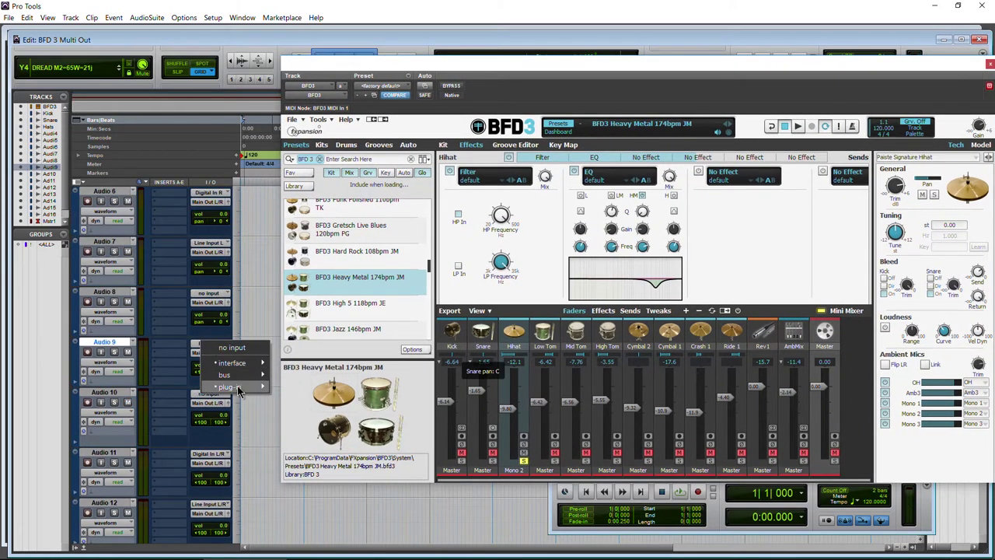
{"action": "mouse_move", "coordinate": [244, 387]}
{"action": "mouse_move", "coordinate": [336, 387]}
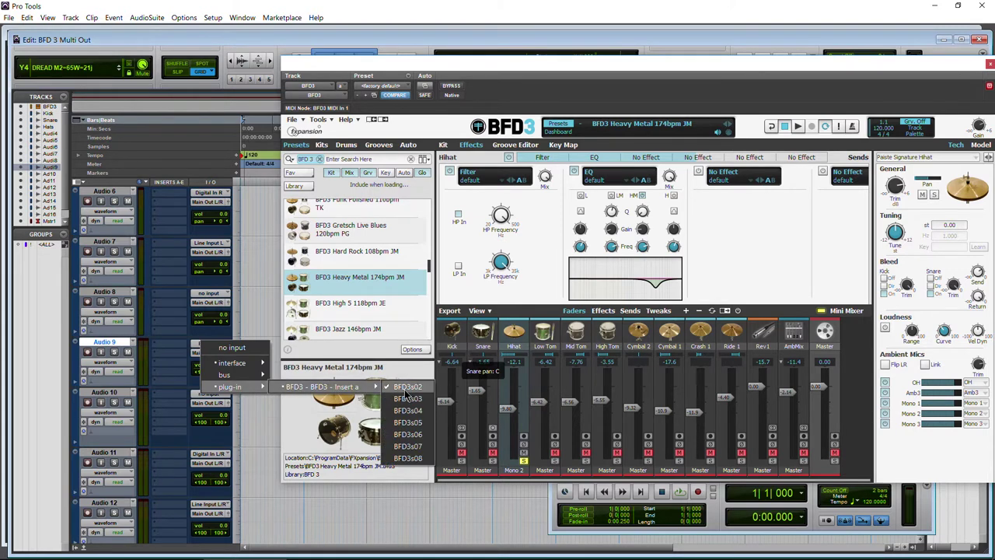
{"action": "left_click", "coordinate": [405, 394]}
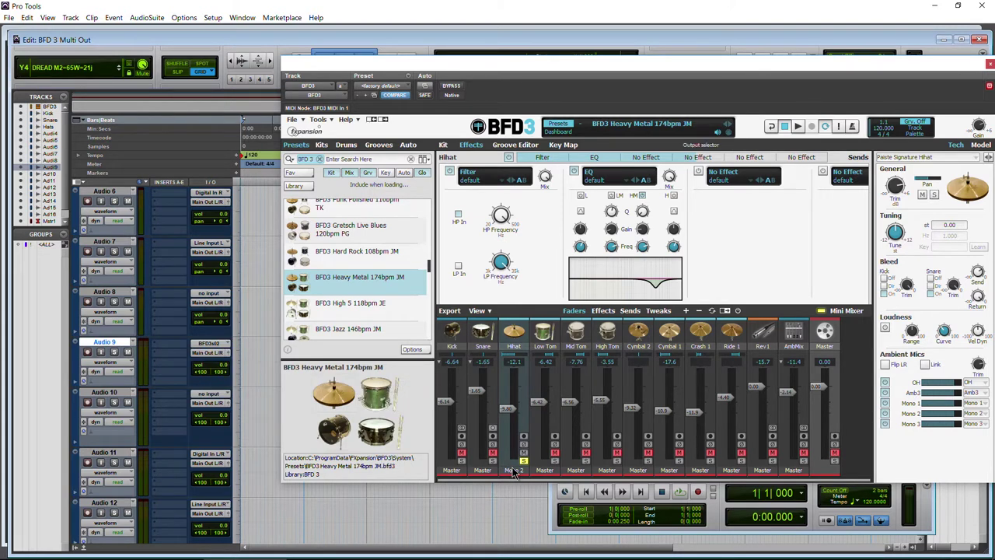
{"action": "left_click", "coordinate": [513, 470]}
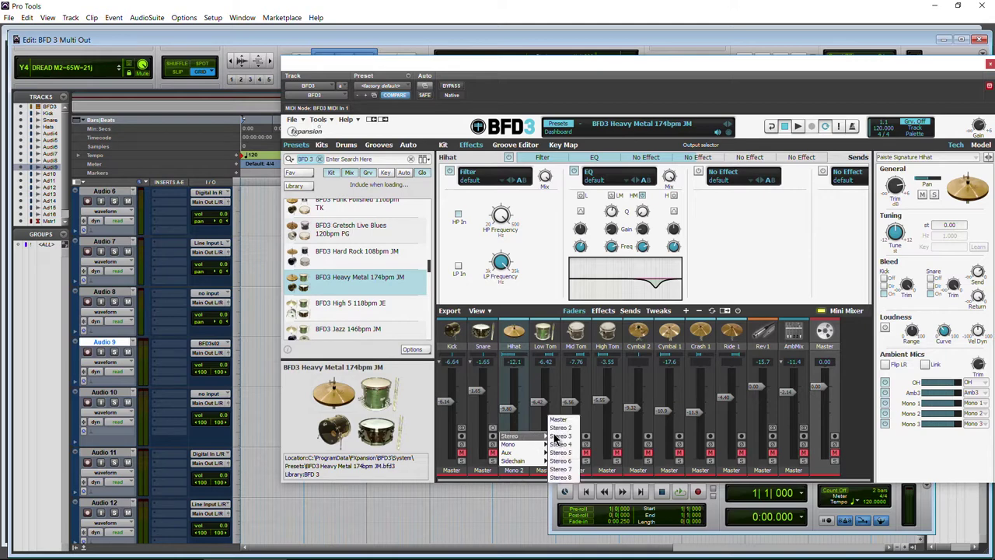
{"action": "left_click", "coordinate": [560, 427]}
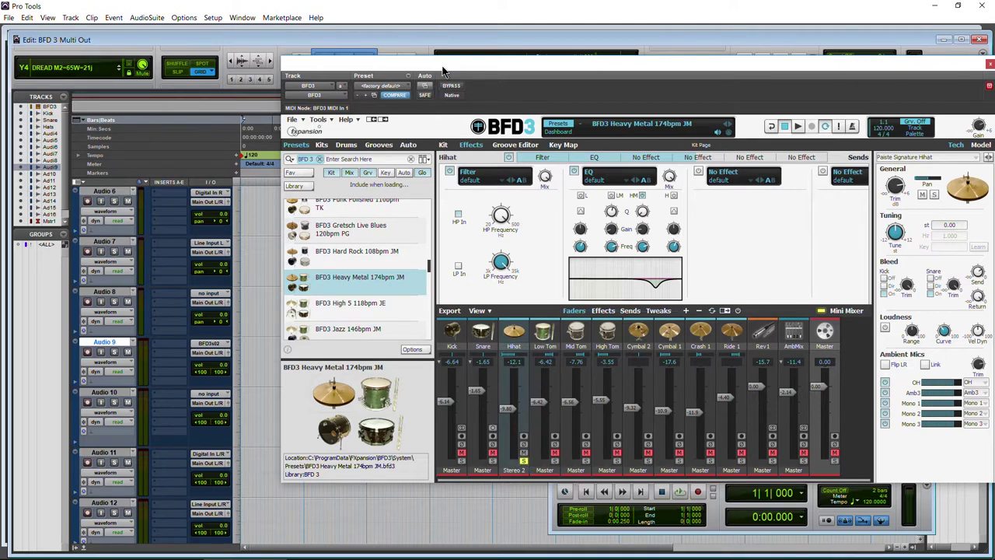
- Uncover the tracks and transport, record-enable the Audio 9 track and record a short stereo take of the hi-hat
{"action": "left_click_drag", "start_coordinate": [443, 70], "coordinate": [537, 78]}
{"action": "left_click", "coordinate": [88, 354]}
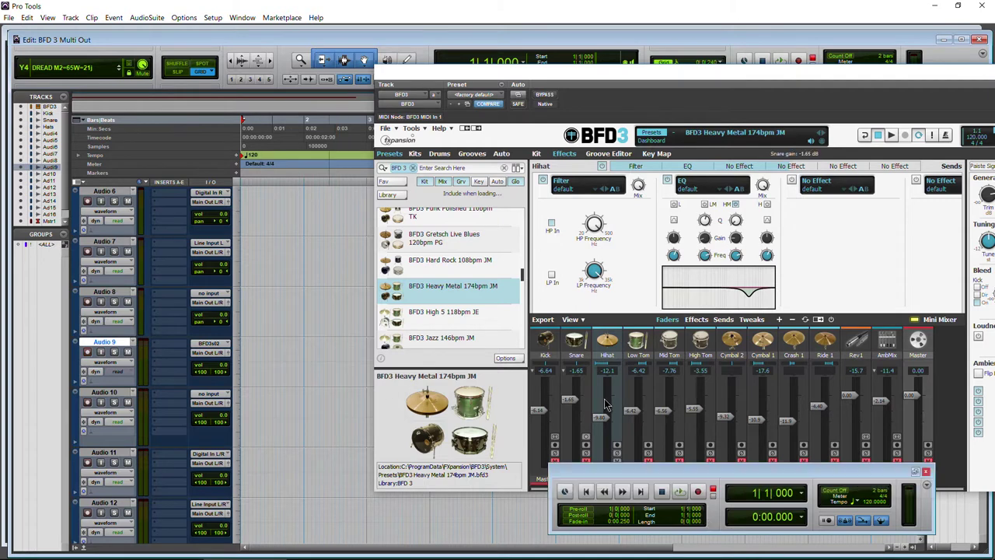
{"action": "left_click_drag", "start_coordinate": [657, 471], "coordinate": [591, 464]}
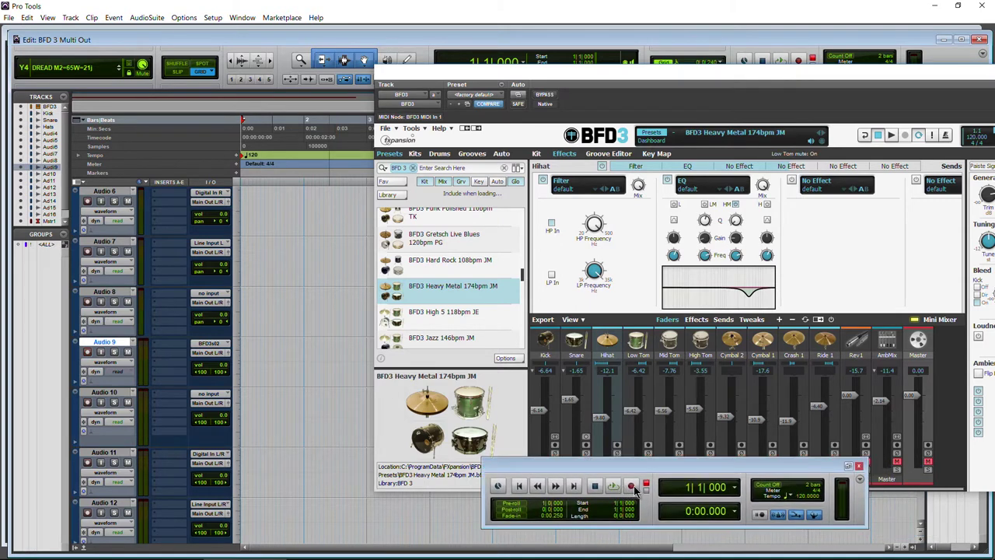
{"action": "left_click", "coordinate": [632, 485]}
{"action": "left_click", "coordinate": [612, 486]}
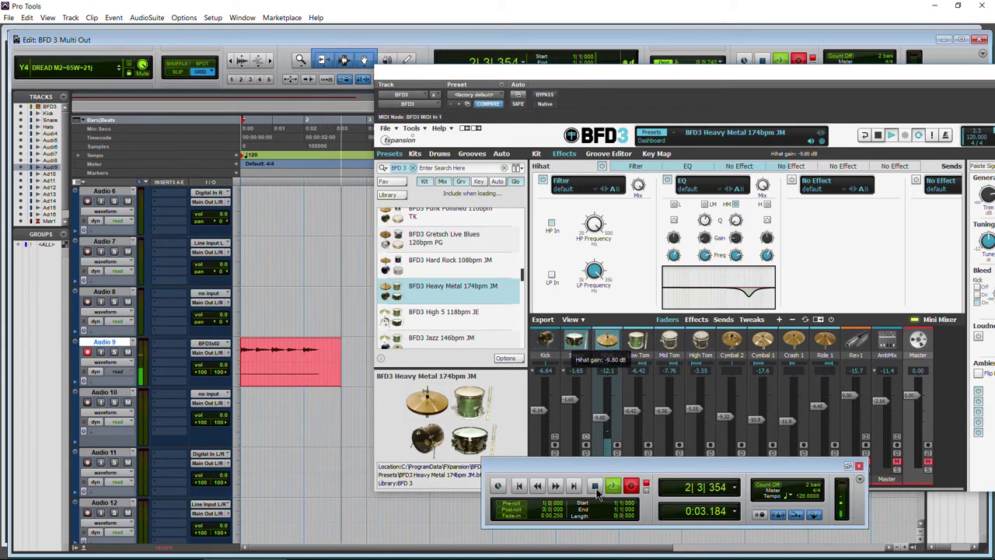
{"action": "left_click", "coordinate": [596, 488]}
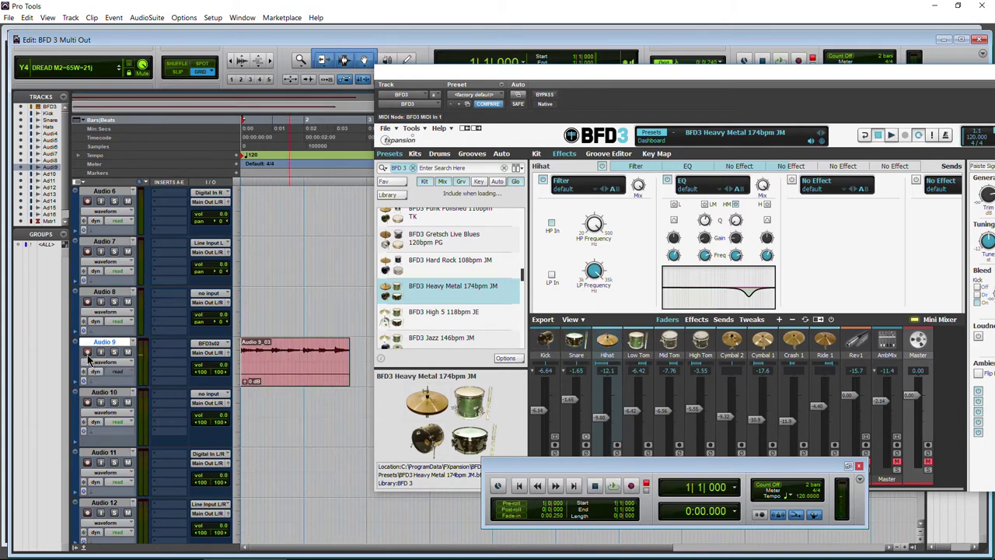
- Enlarge the Audio 9 track, solo it and play back its stereo hi-hat take
{"action": "left_click_drag", "start_coordinate": [95, 390], "coordinate": [105, 527]}
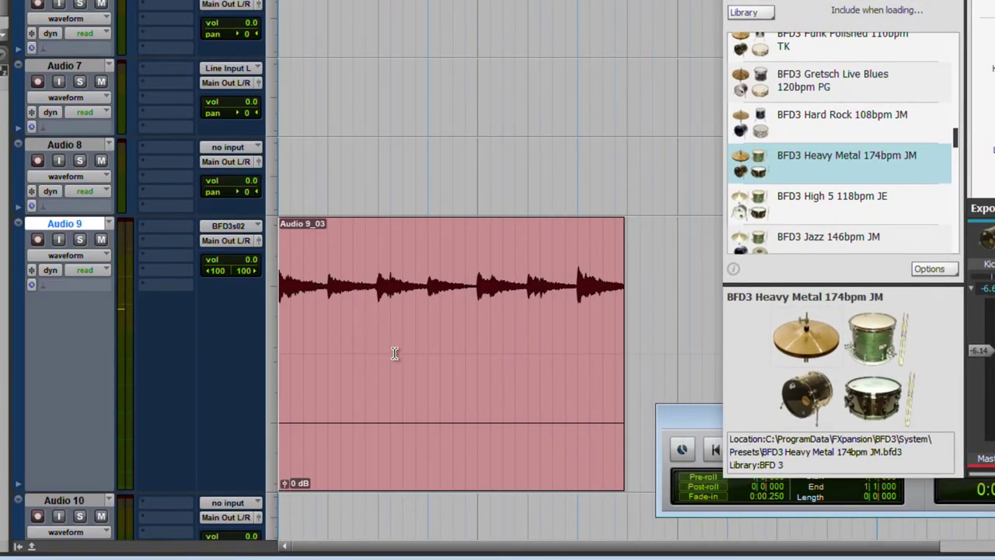
{"action": "scroll", "coordinate": [396, 354], "scroll_direction": "down", "scroll_amount": 2}
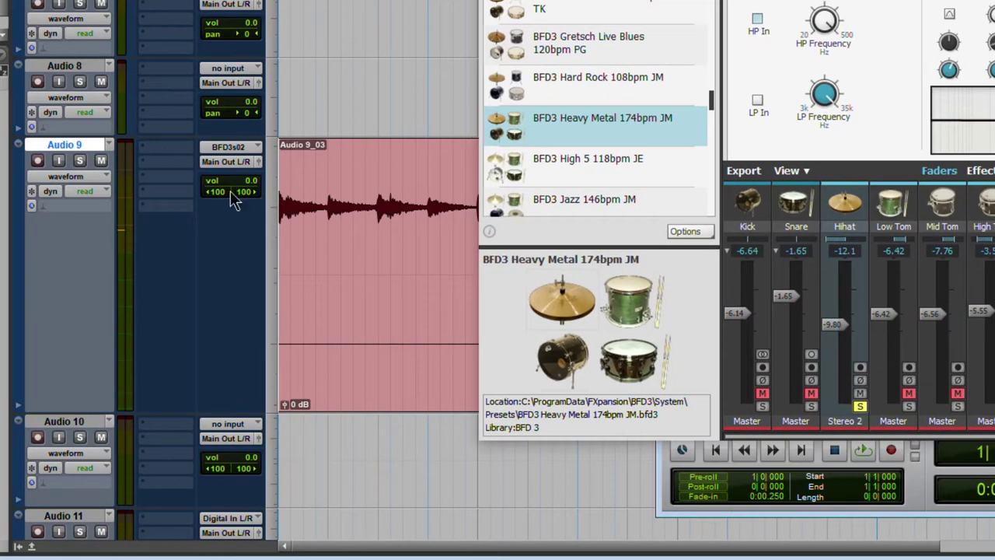
{"action": "left_click", "coordinate": [78, 159]}
{"action": "key", "text": "space"}
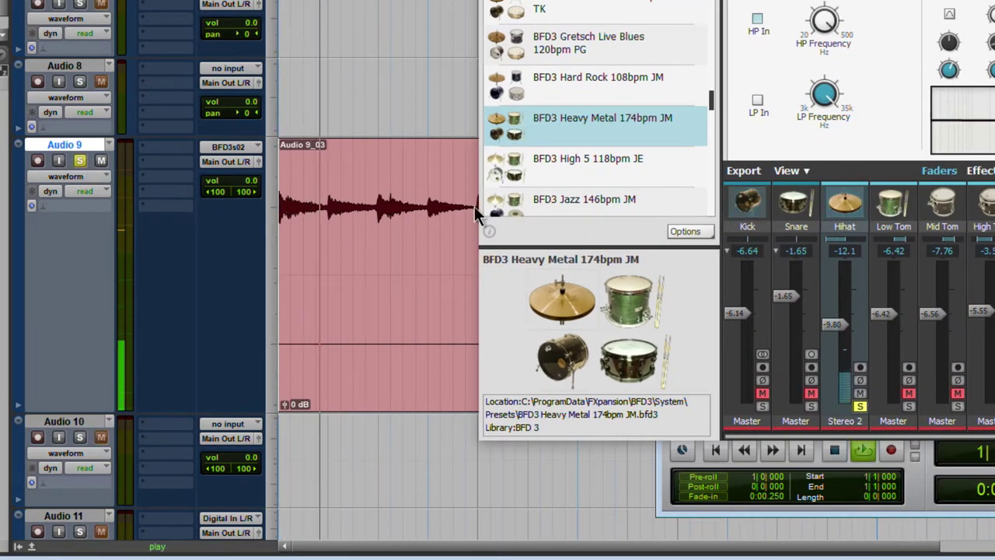
{"action": "left_click_drag", "start_coordinate": [221, 194], "coordinate": [247, 199]}
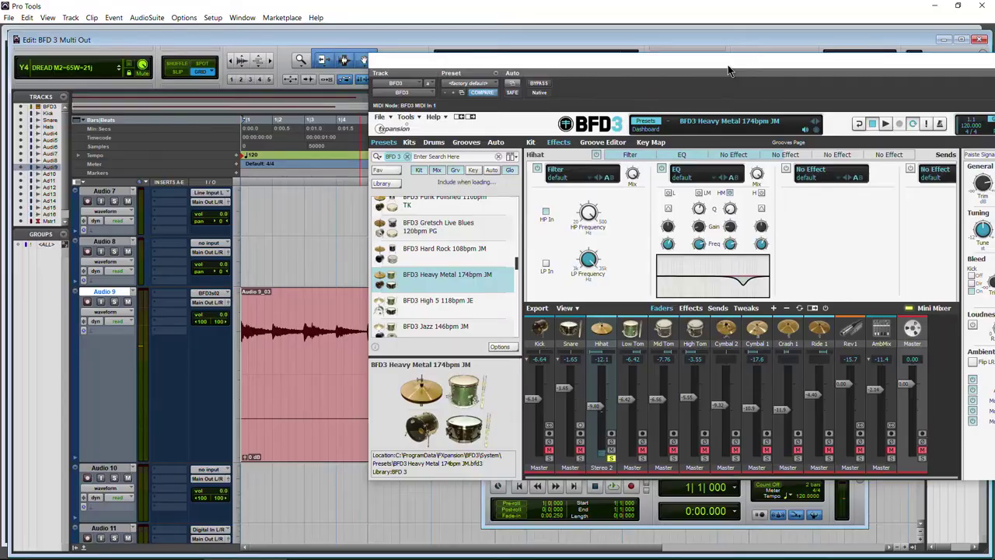
- Bring the BFD3 mixer back into view and examine the Hihat channel's pan and its available output routings
{"action": "left_click_drag", "start_coordinate": [729, 71], "coordinate": [588, 60]}
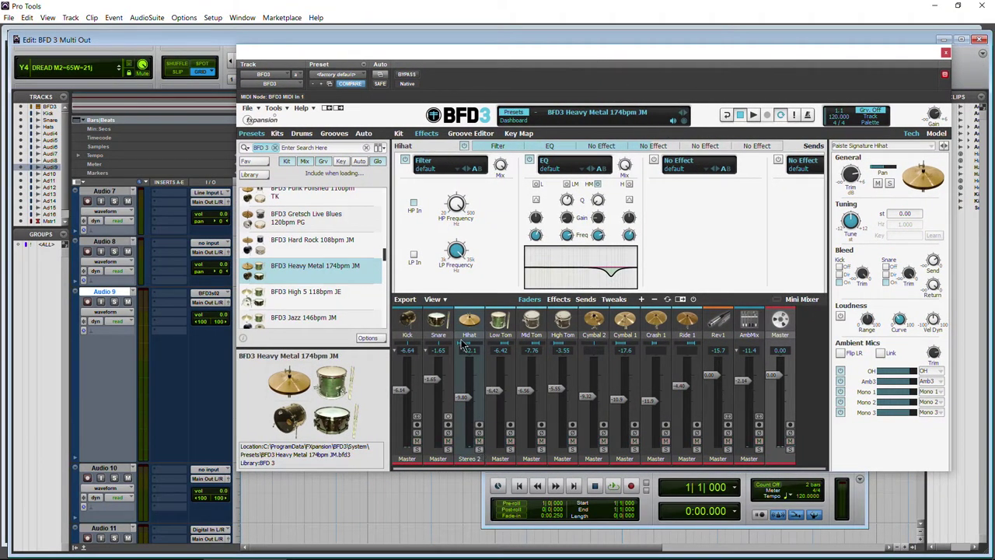
{"action": "mouse_move", "coordinate": [464, 347]}
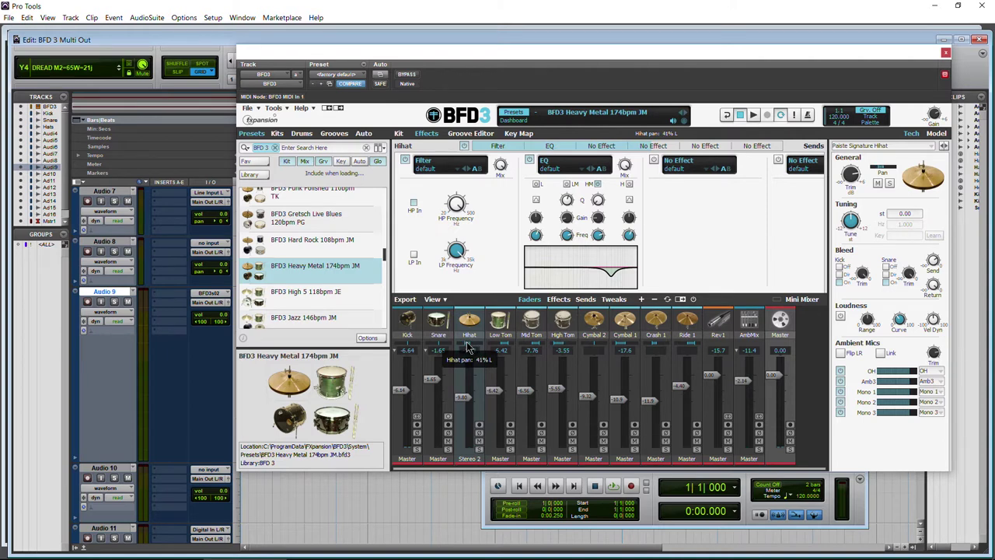
{"action": "left_click", "coordinate": [466, 460]}
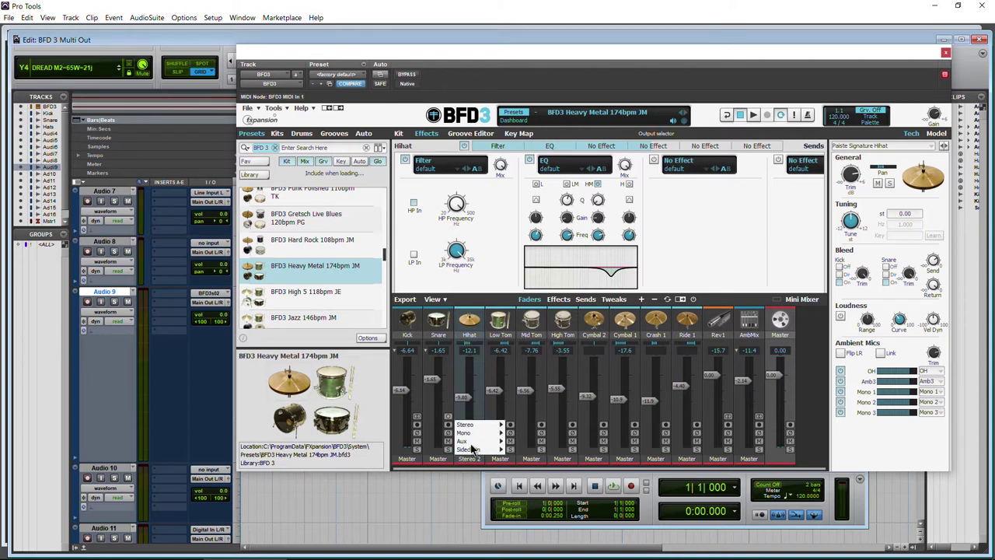
{"action": "mouse_move", "coordinate": [482, 424]}
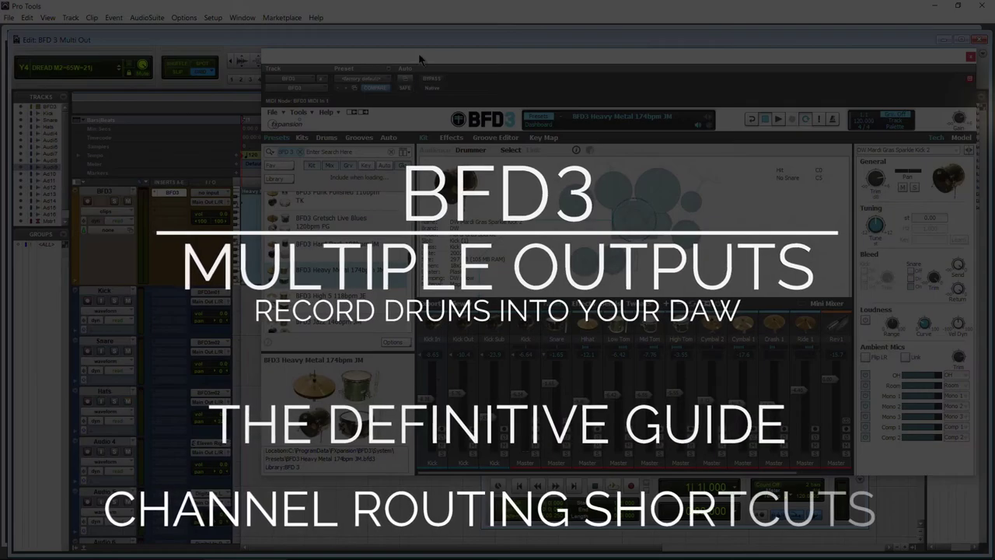
{"action": "left_click_drag", "start_coordinate": [420, 59], "coordinate": [602, 62]}
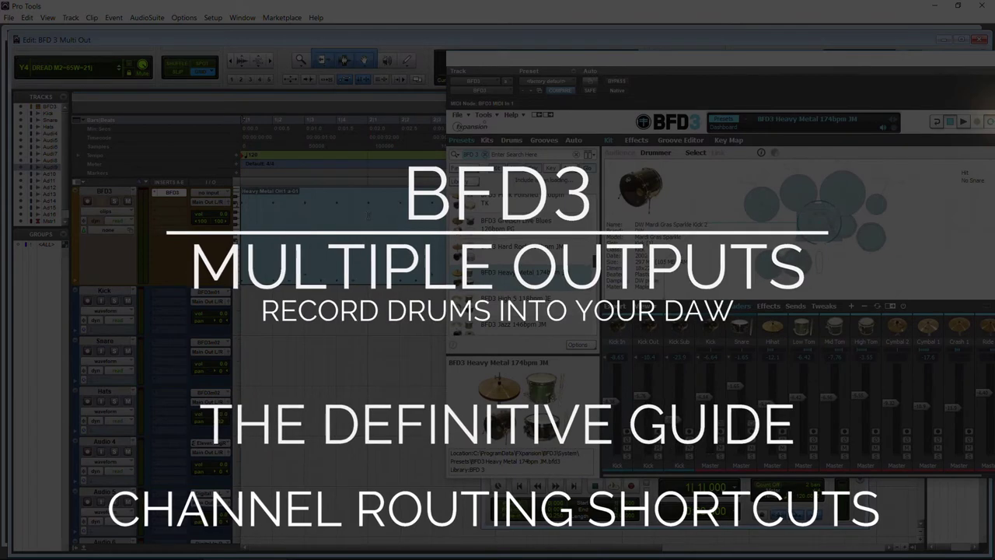
{"action": "left_click_drag", "start_coordinate": [686, 67], "coordinate": [483, 56]}
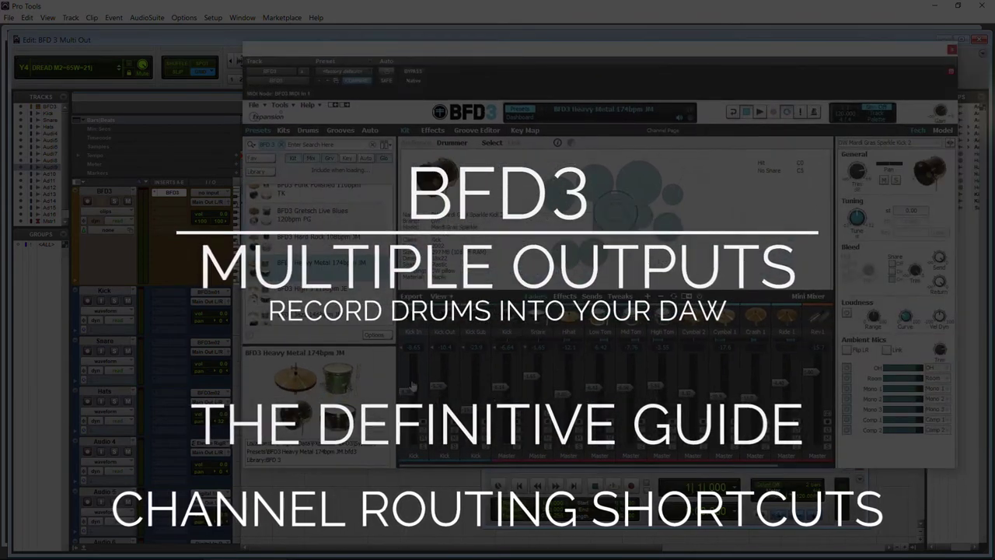
{"action": "scroll", "coordinate": [412, 403], "scroll_direction": "right", "scroll_amount": 3}
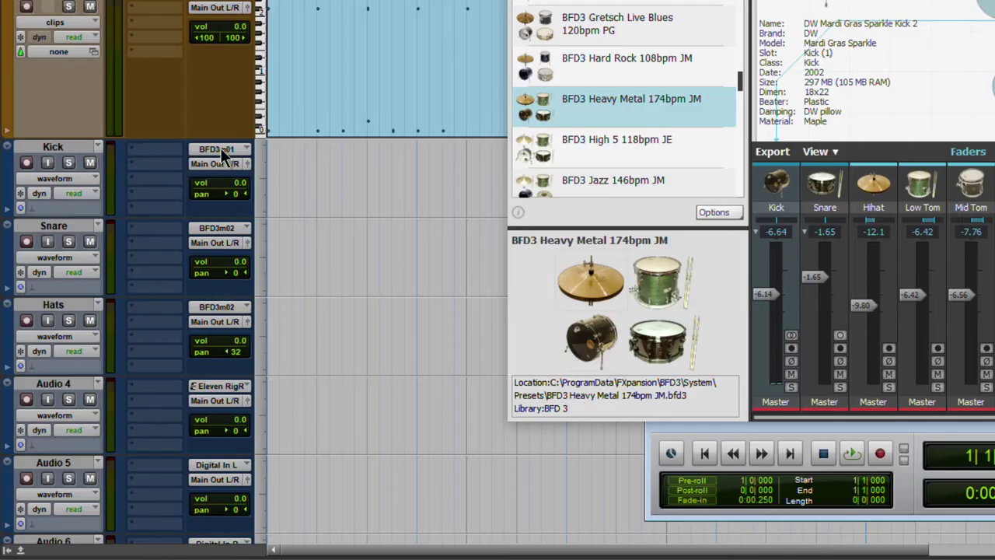
- Assign the BFD3m01 plug-in output as the Kick track's input and BFD3m02 as the Snare track's input
{"action": "left_click", "coordinate": [211, 292]}
{"action": "mouse_move", "coordinate": [282, 216]}
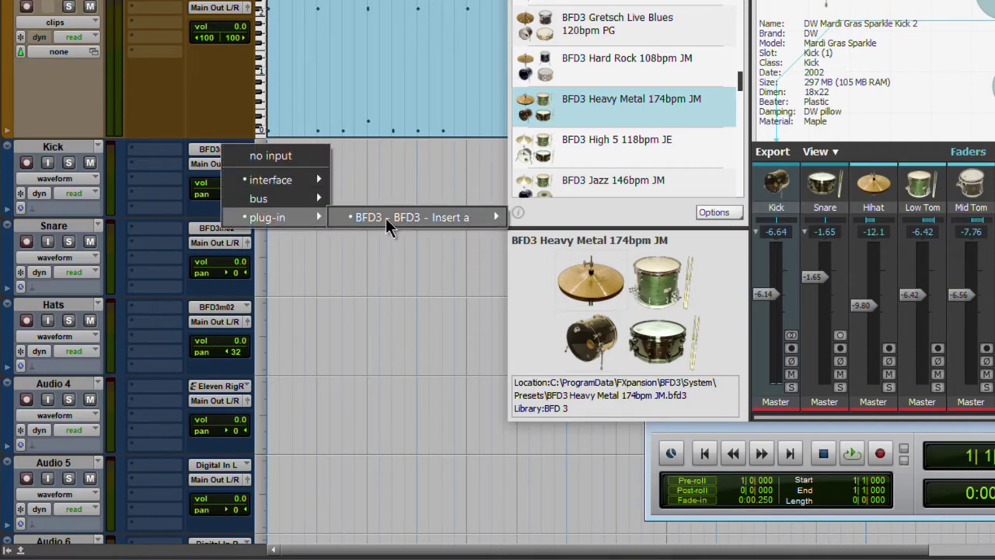
{"action": "mouse_move", "coordinate": [401, 216]}
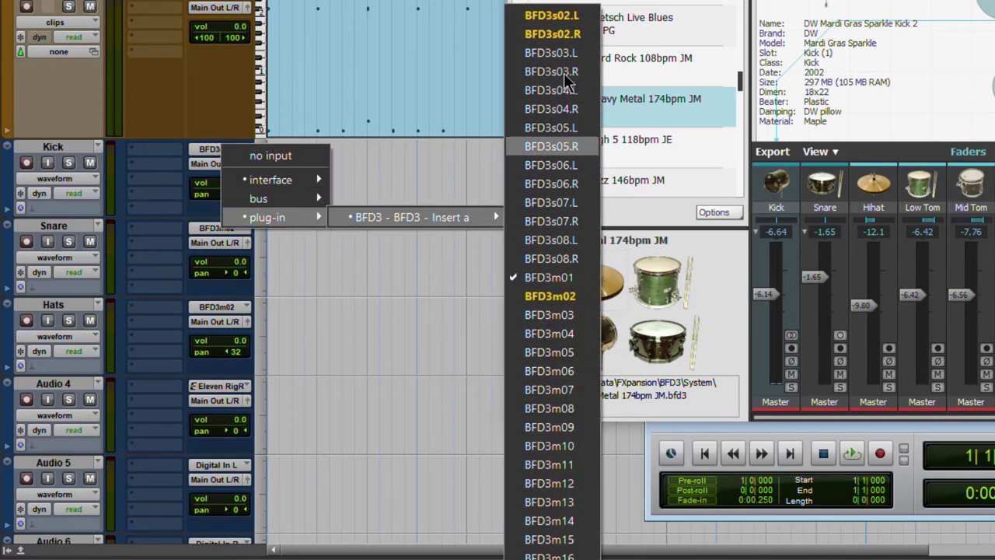
{"action": "left_click", "coordinate": [548, 278]}
{"action": "left_click", "coordinate": [222, 226]}
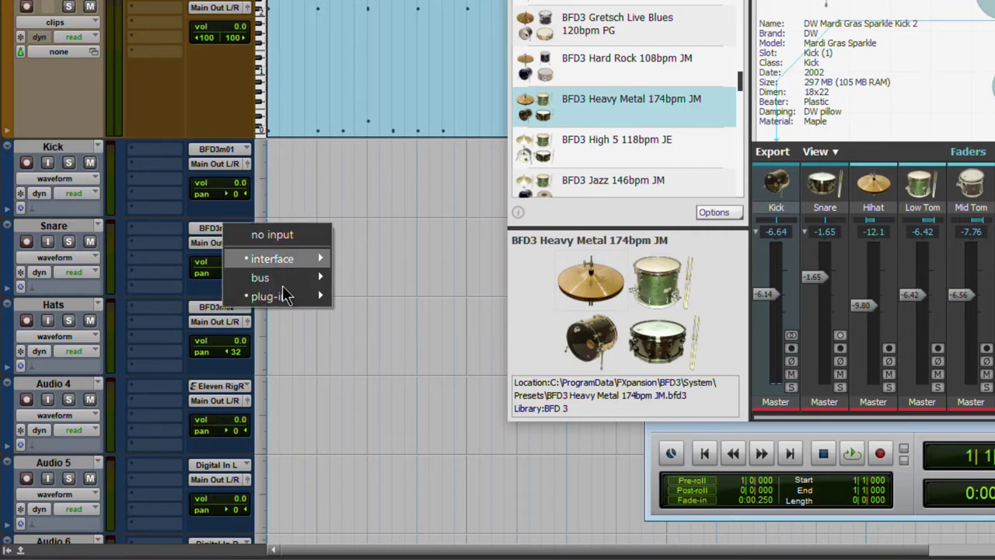
{"action": "mouse_move", "coordinate": [285, 294]}
{"action": "mouse_move", "coordinate": [428, 293]}
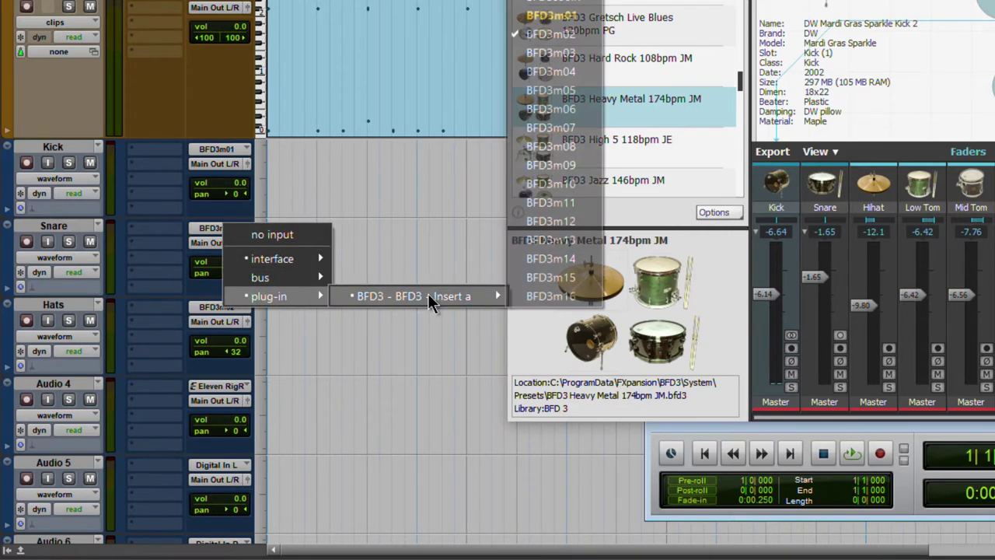
{"action": "left_click", "coordinate": [550, 34]}
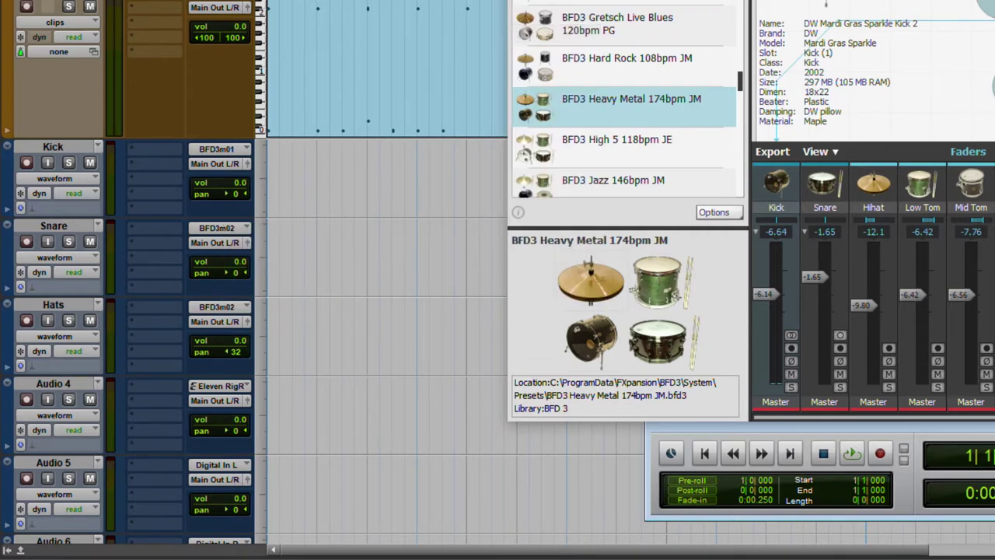
{"action": "left_click_drag", "start_coordinate": [591, 3], "coordinate": [558, 3]}
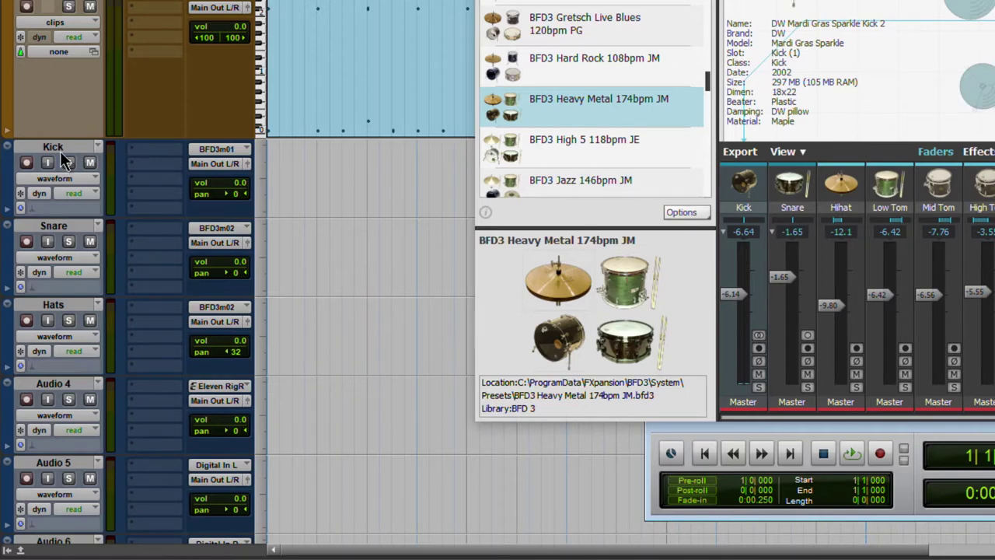
- Select the Audio 8 track and create two new mono audio tracks below it
{"action": "scroll", "coordinate": [60, 149], "scroll_direction": "down", "scroll_amount": 5}
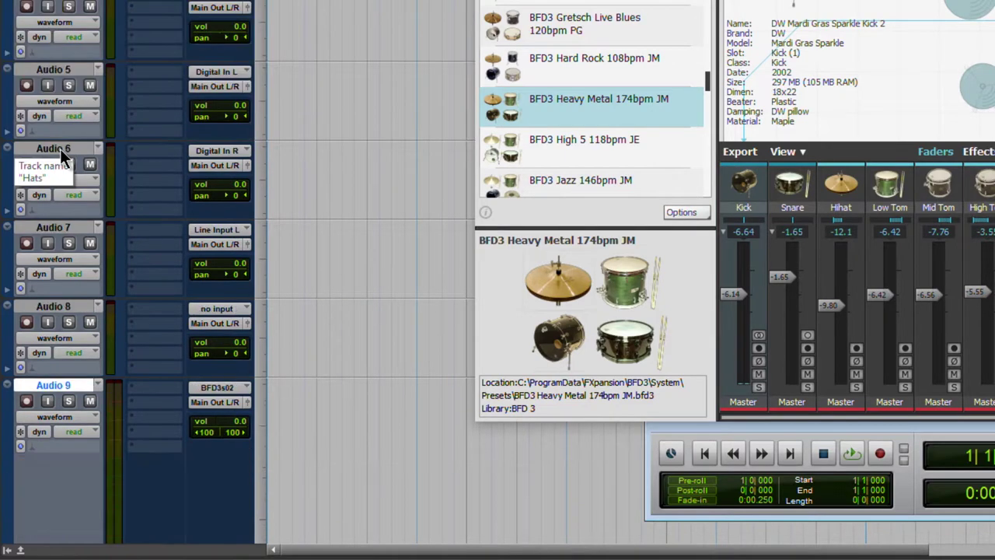
{"action": "left_click", "coordinate": [111, 395]}
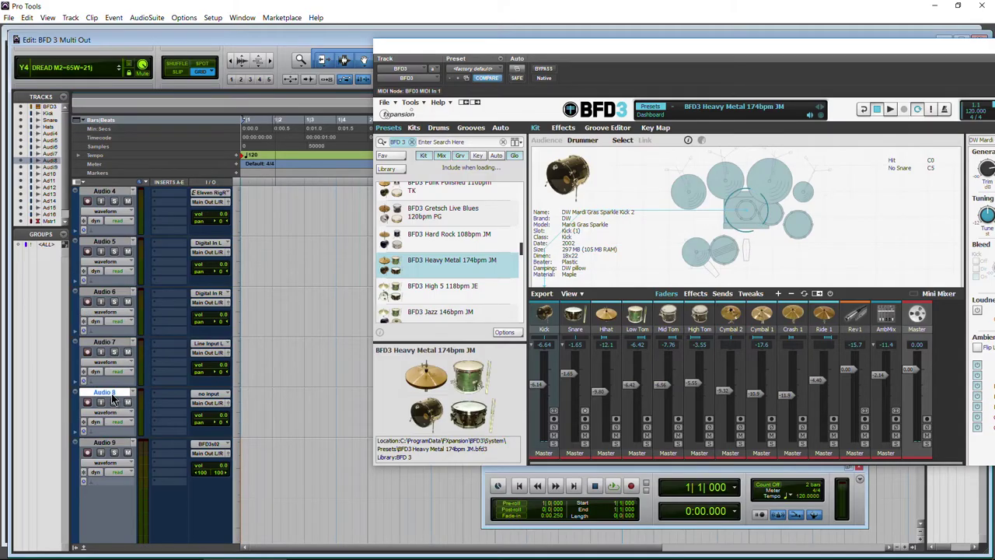
{"action": "key", "text": "ctrl+shift+n"}
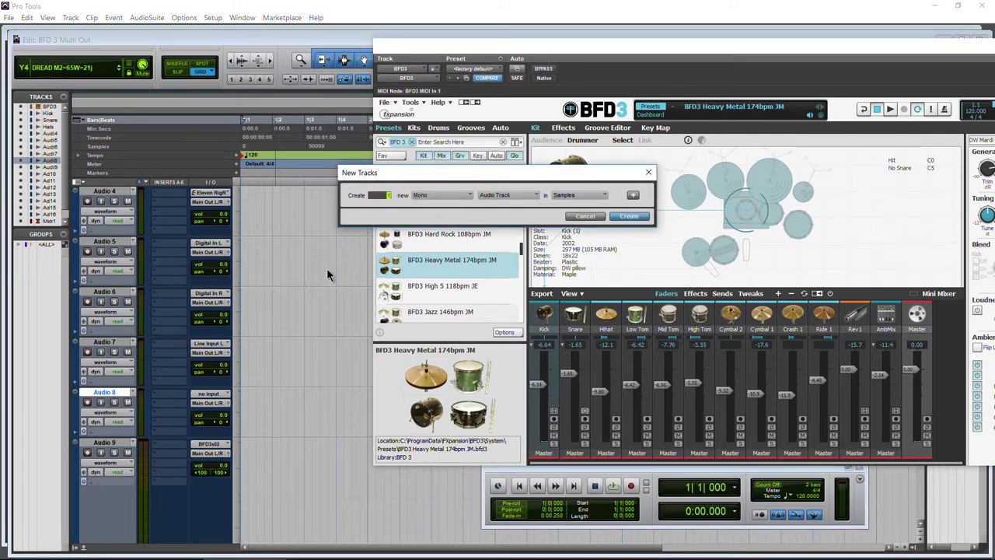
{"action": "type", "text": "23"}
{"action": "left_click", "coordinate": [628, 217]}
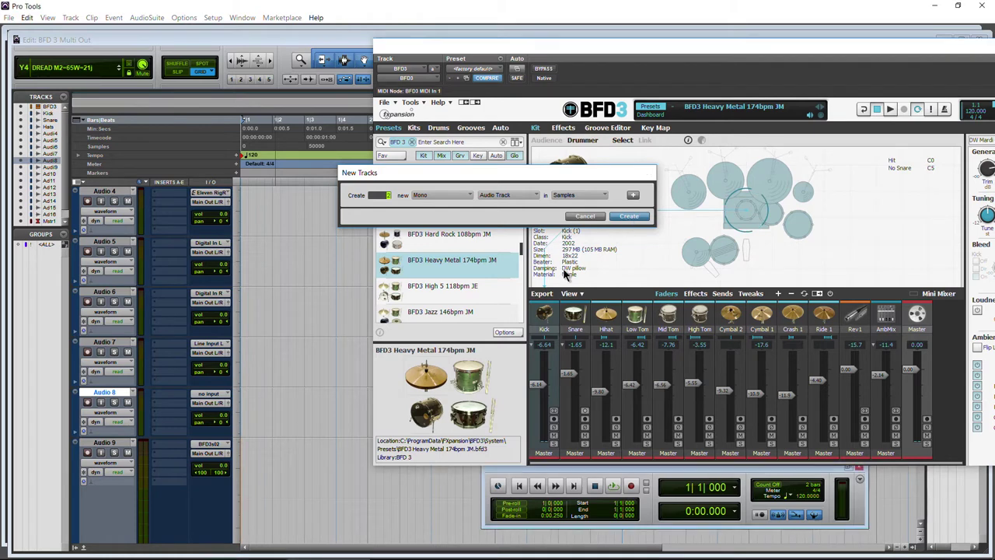
- Select the Kick track and look over the mono audio tracks from it down to Audio 2
{"action": "scroll", "coordinate": [93, 419], "scroll_direction": "up", "scroll_amount": 3}
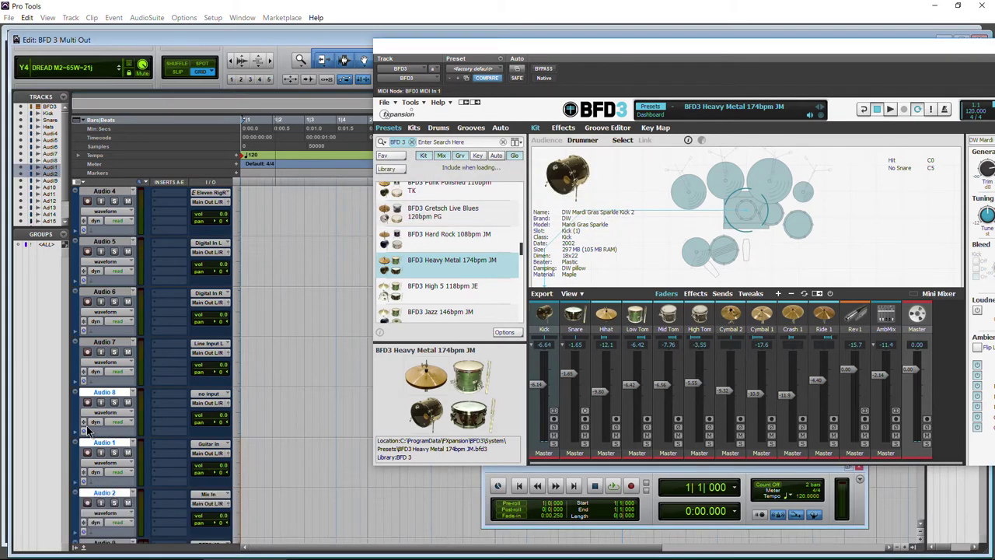
{"action": "scroll", "coordinate": [114, 364], "scroll_direction": "up", "scroll_amount": 2}
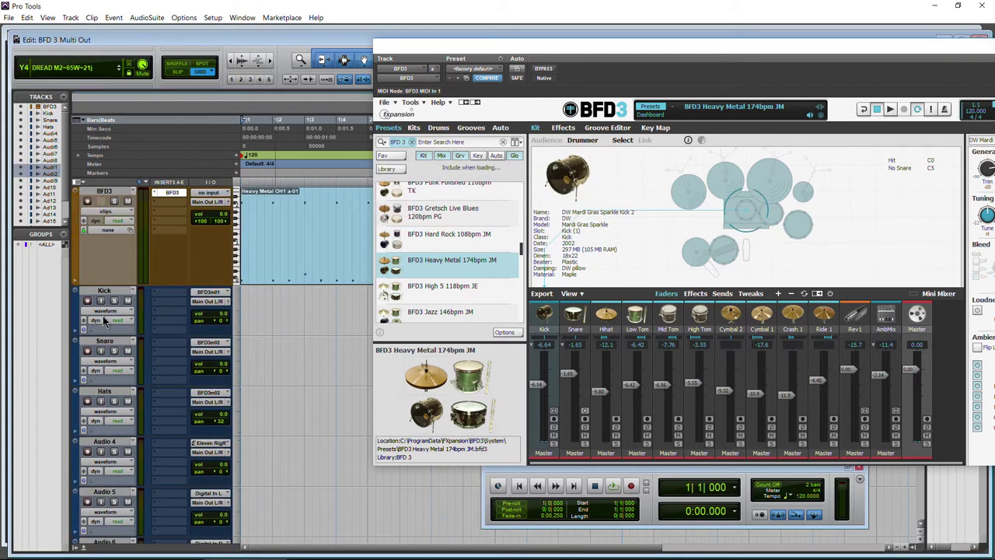
{"action": "scroll", "coordinate": [111, 359], "scroll_direction": "down", "scroll_amount": 5}
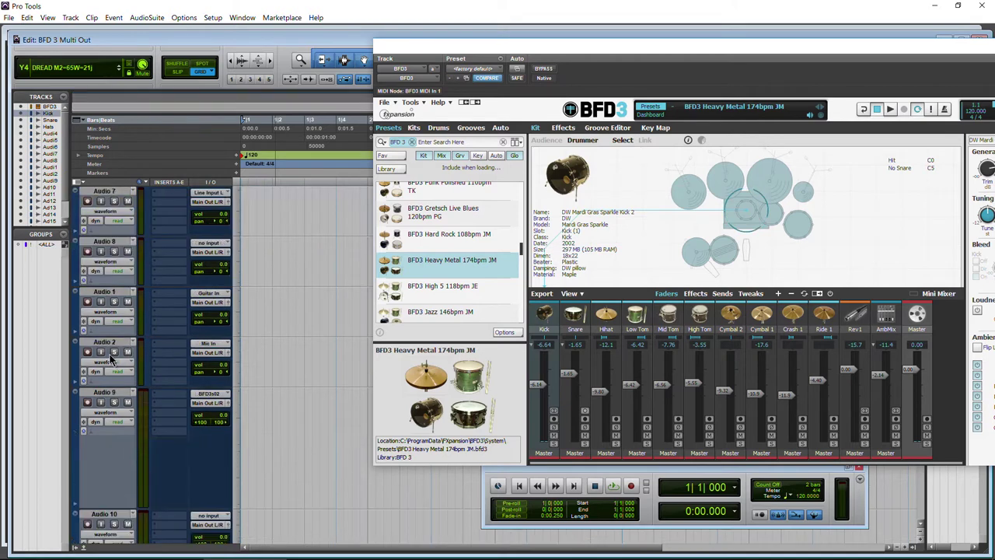
{"action": "scroll", "coordinate": [112, 359], "scroll_direction": "up", "scroll_amount": 5}
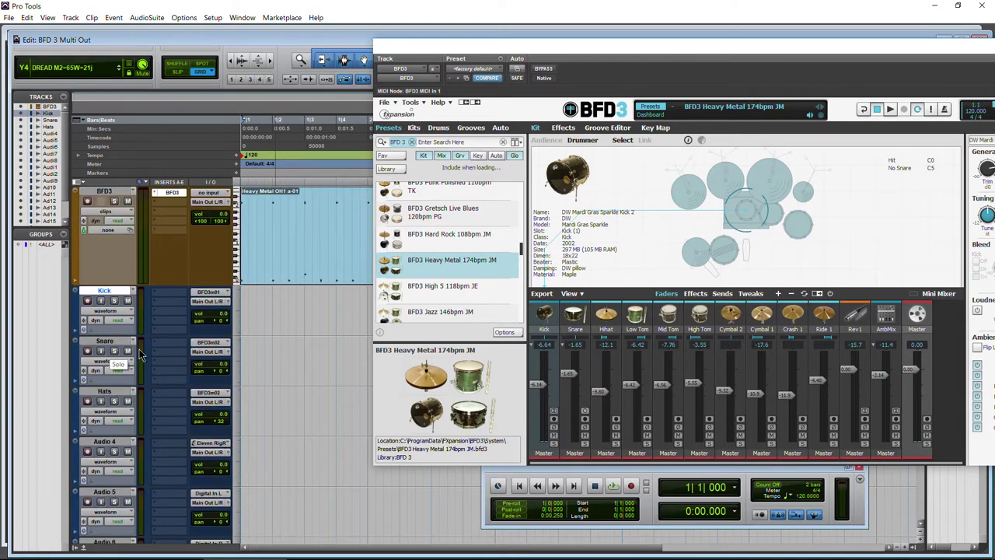
- Look over the BFD3 plug-in outputs offered as the Kick track's input and the input choices for Audio 4
{"action": "left_click", "coordinate": [208, 296]}
{"action": "mouse_move", "coordinate": [258, 337]}
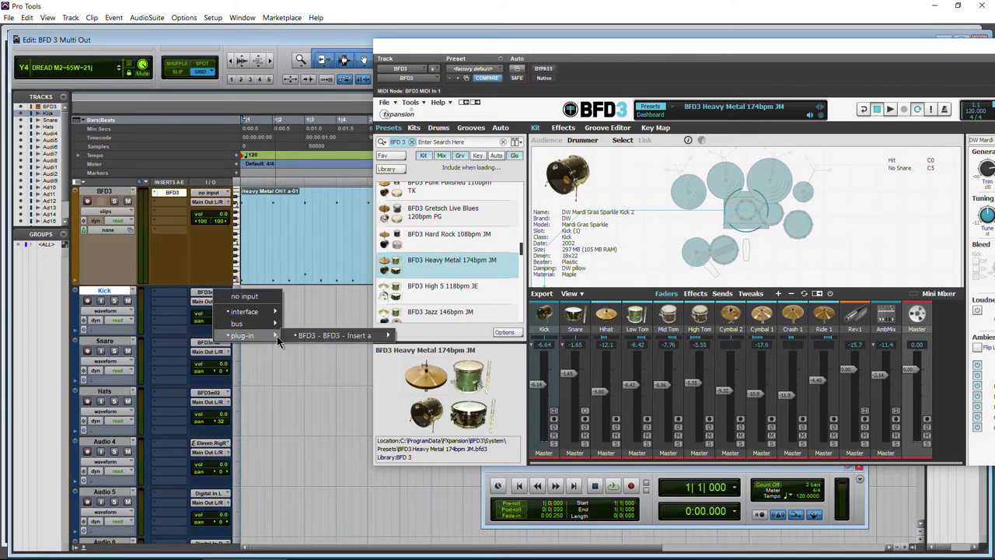
{"action": "mouse_move", "coordinate": [343, 335]}
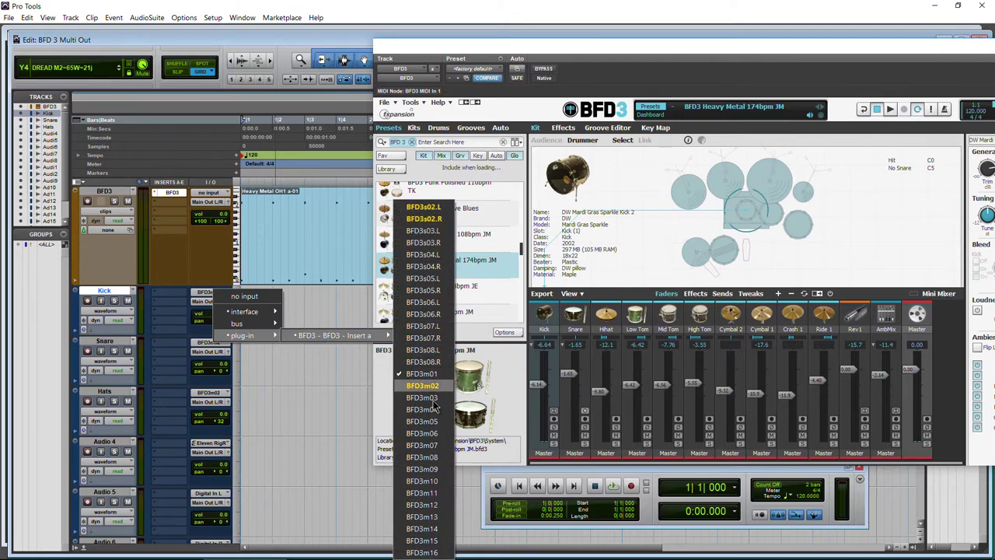
{"action": "left_click", "coordinate": [225, 447]}
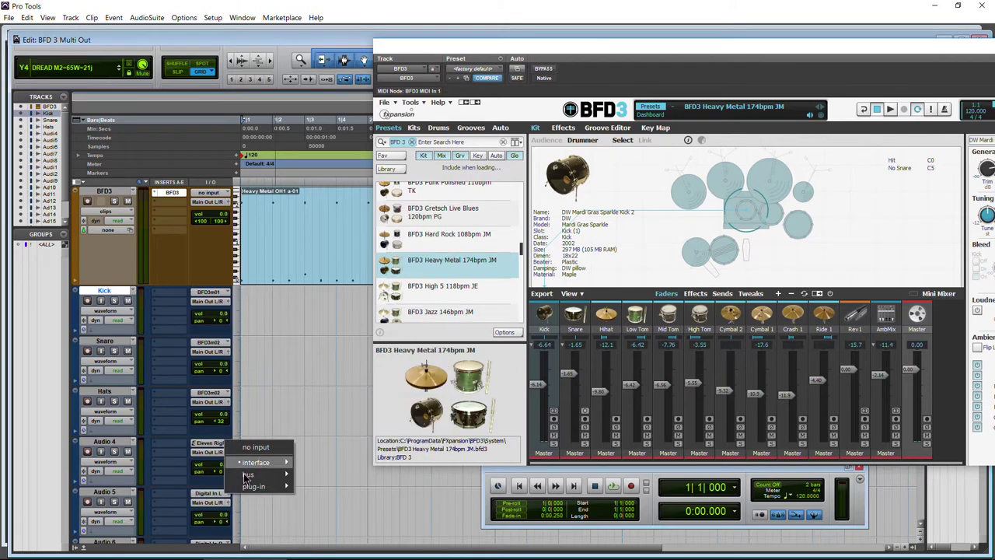
{"action": "mouse_move", "coordinate": [253, 489]}
{"action": "left_click", "coordinate": [152, 316]}
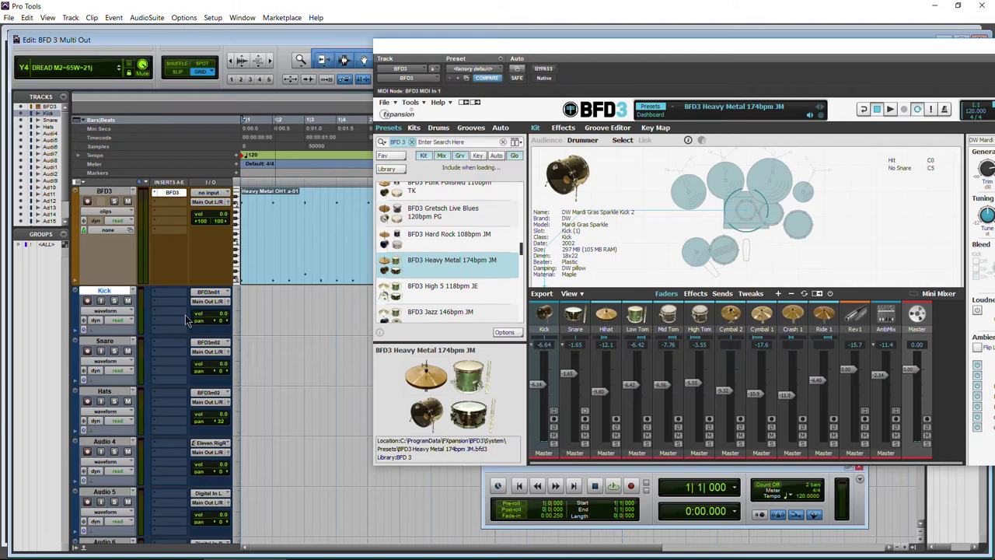
- Assign consecutive BFD3 mono outputs as inputs to all mono audio tracks, from BFD3m01 on Kick to BFD3m10 on Audio 2
{"action": "left_click", "coordinate": [226, 292]}
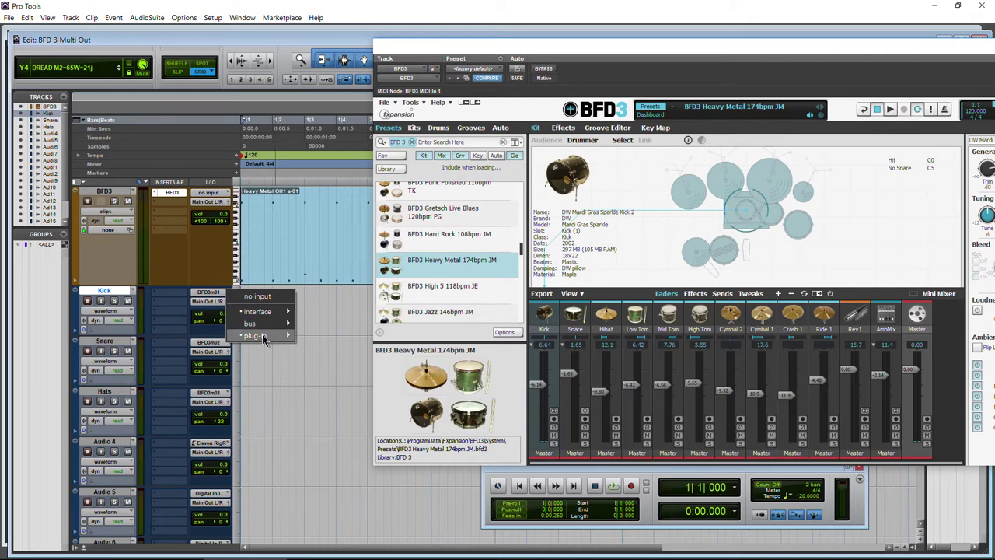
{"action": "mouse_move", "coordinate": [268, 335]}
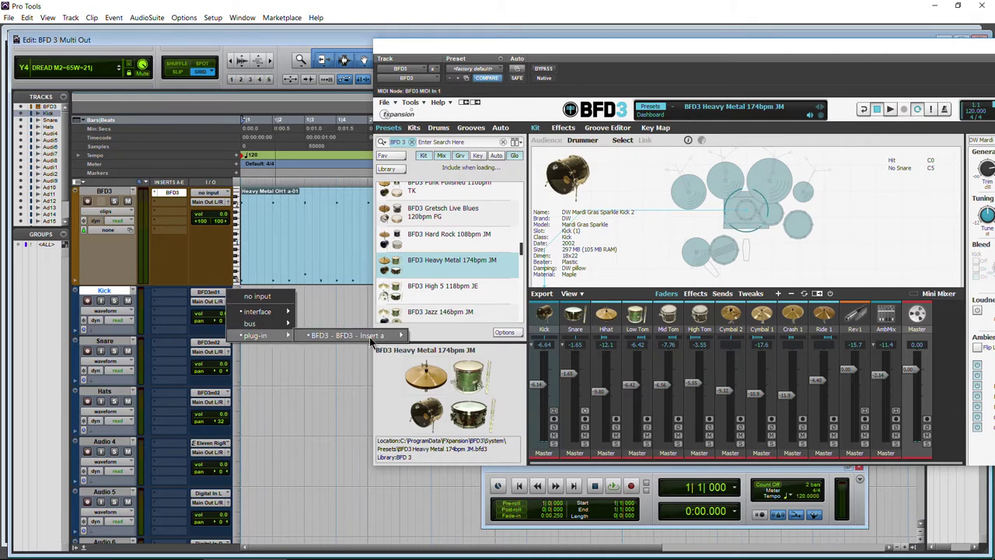
{"action": "mouse_move", "coordinate": [381, 335]}
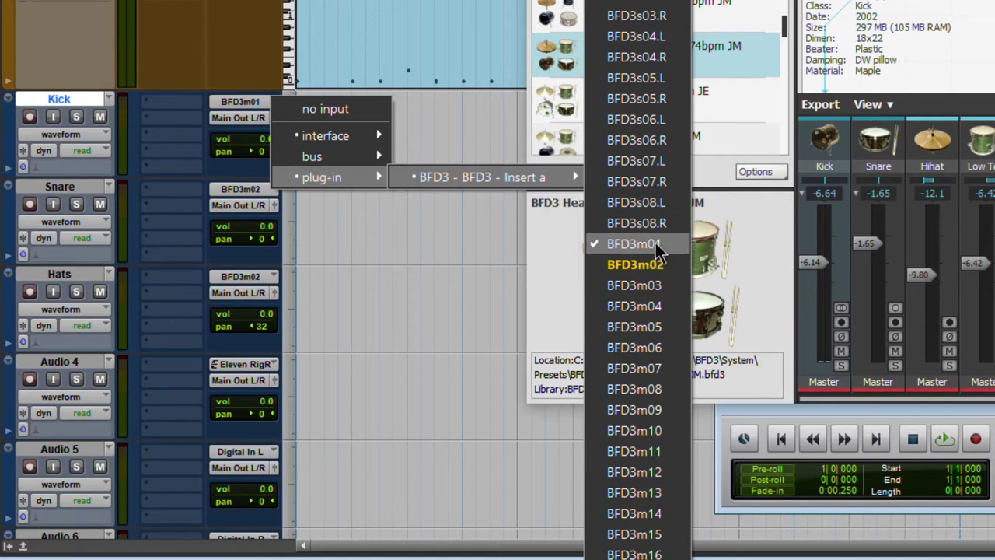
{"action": "left_click", "coordinate": [656, 245]}
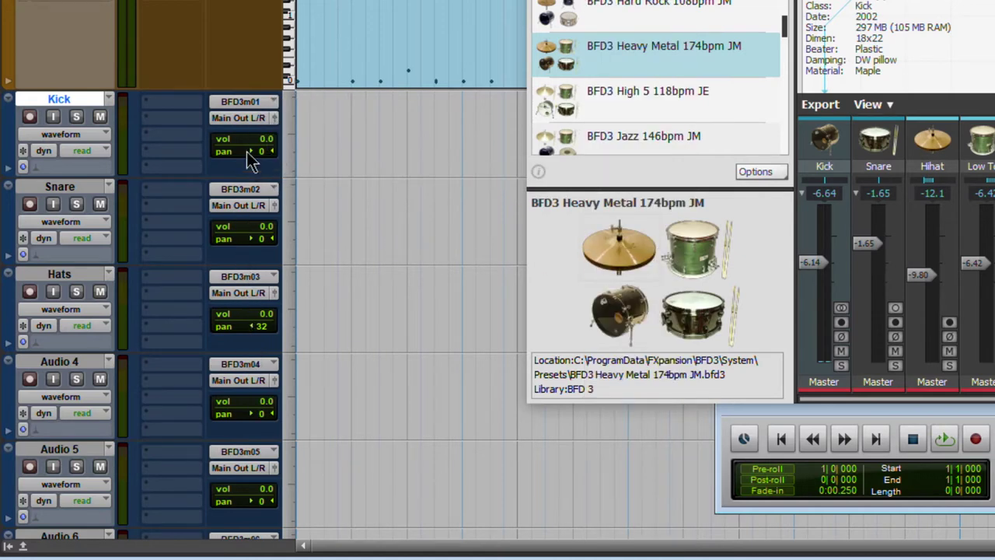
{"action": "scroll", "coordinate": [196, 231], "scroll_direction": "down", "scroll_amount": 5}
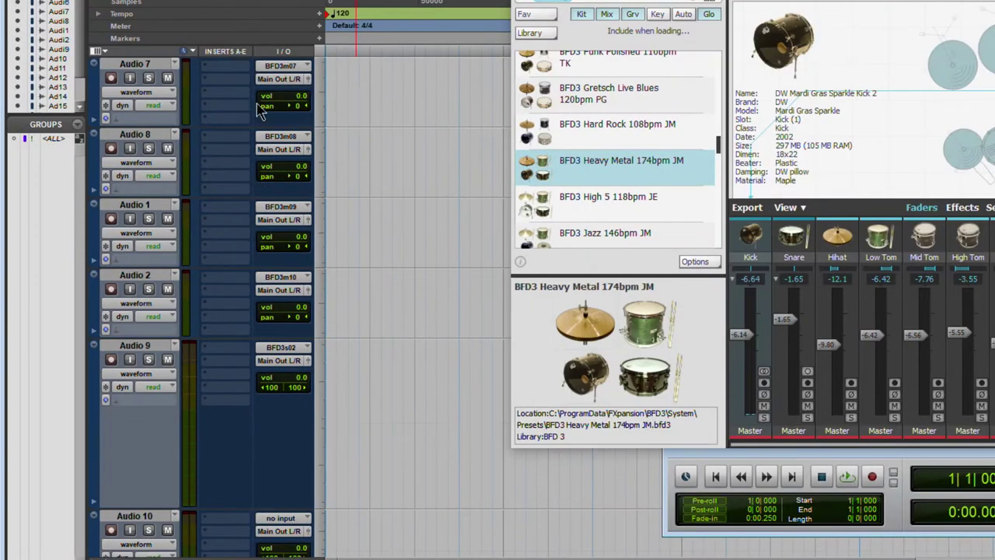
- Set the stereo Audio 9 track's input to Guitar In / Mic In (Stereo)
{"action": "scroll", "coordinate": [266, 179], "scroll_direction": "up", "scroll_amount": 1}
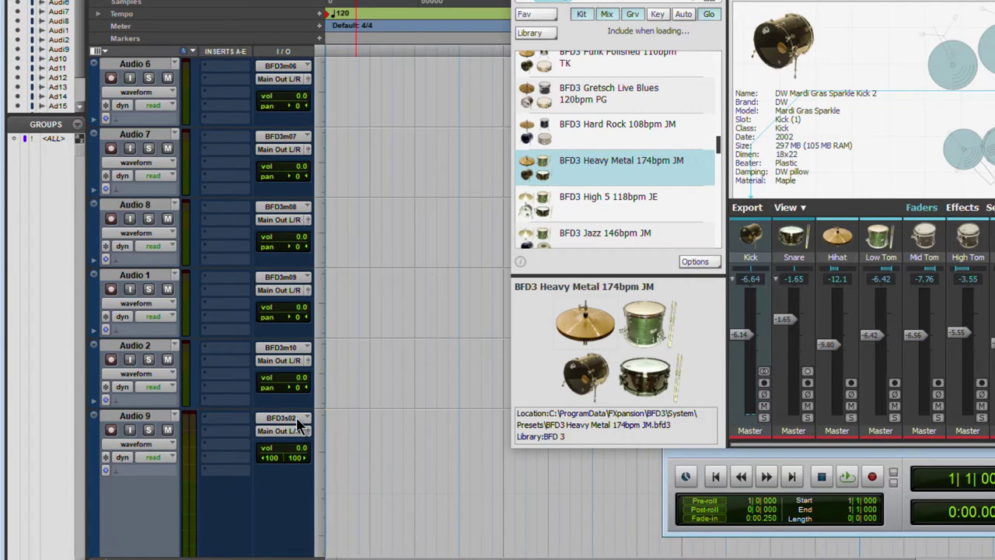
{"action": "left_click", "coordinate": [298, 419]}
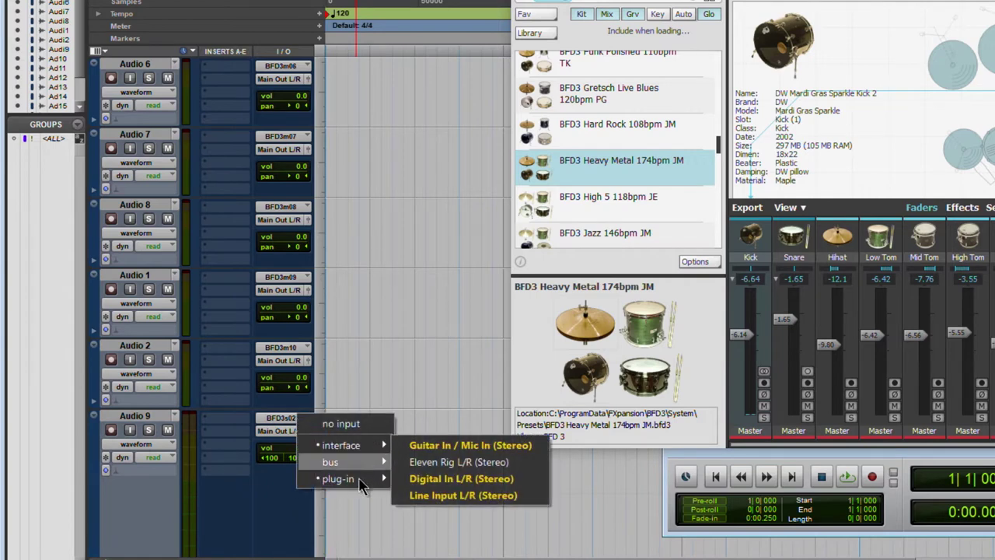
{"action": "left_click", "coordinate": [432, 445]}
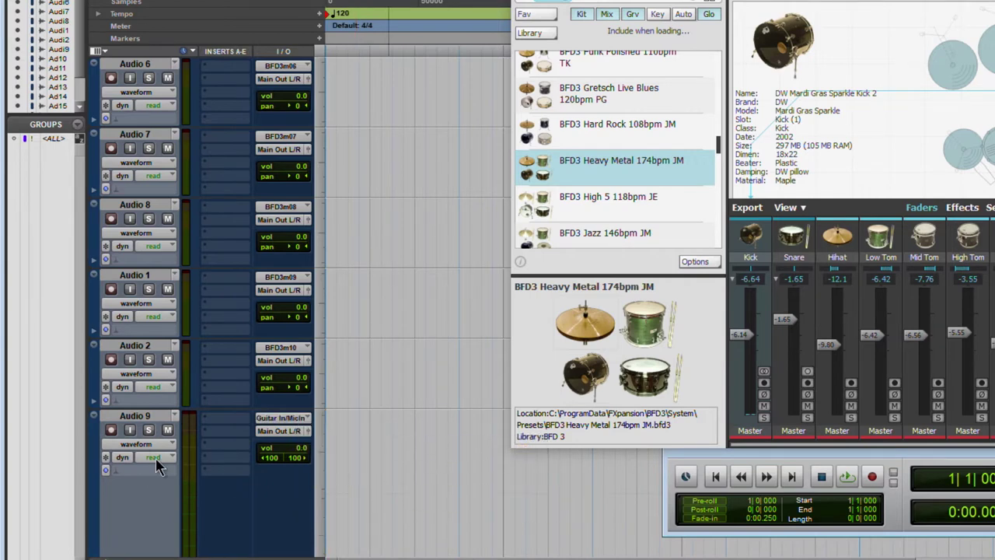
{"action": "scroll", "coordinate": [156, 458], "scroll_direction": "up", "scroll_amount": 5}
{"action": "scroll", "coordinate": [222, 213], "scroll_direction": "up", "scroll_amount": 2}
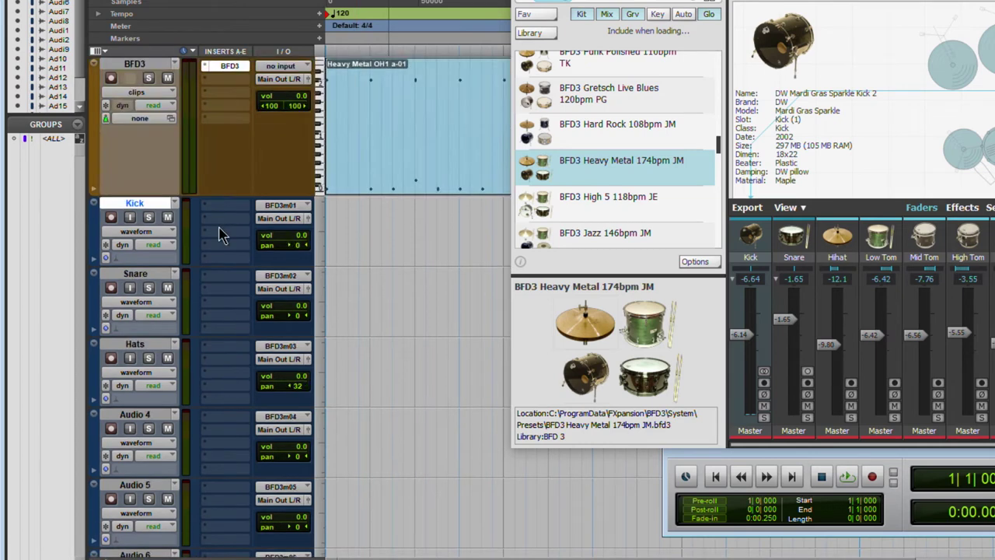
- Select the five tracks from Kick through Audio 5
{"action": "scroll", "coordinate": [128, 295], "scroll_direction": "down", "scroll_amount": 7}
{"action": "scroll", "coordinate": [128, 300], "scroll_direction": "up", "scroll_amount": 5}
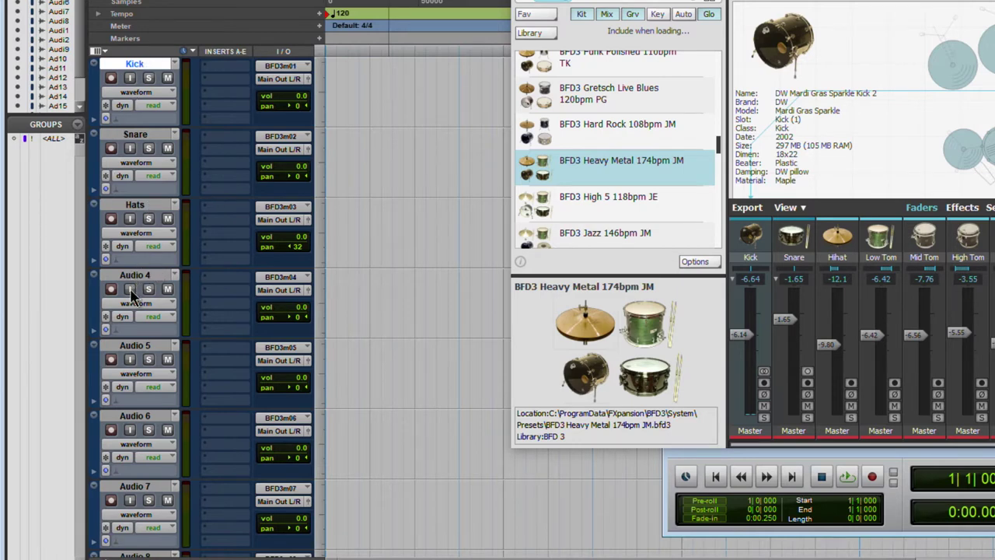
{"action": "left_click", "coordinate": [136, 347], "text": "shift"}
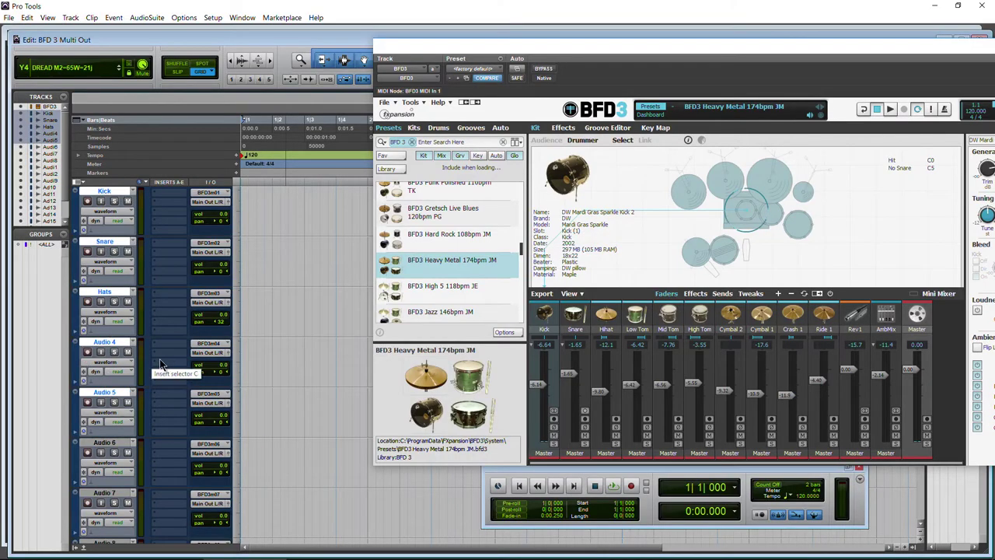
{"action": "scroll", "coordinate": [219, 319], "scroll_direction": "up", "scroll_amount": 1}
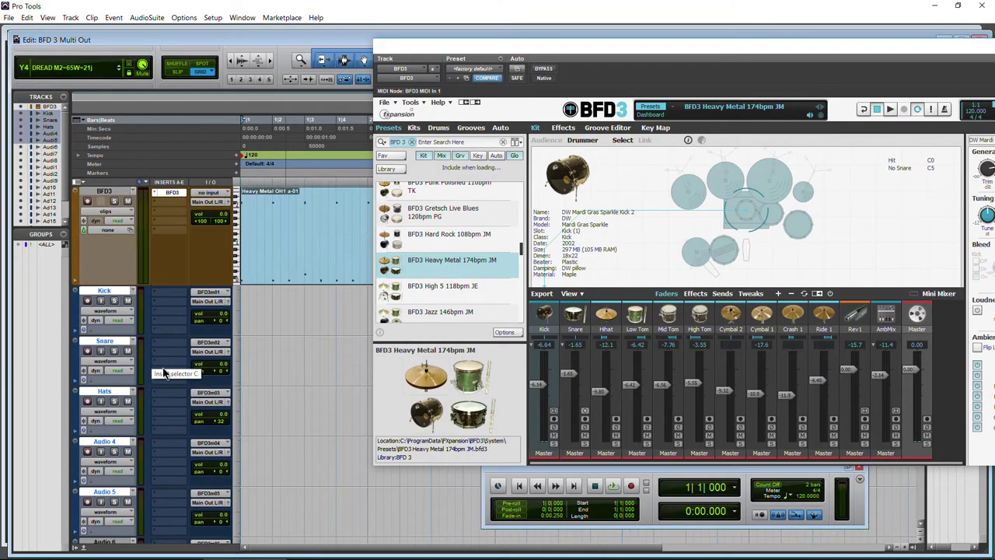
{"action": "scroll", "coordinate": [163, 373], "scroll_direction": "down", "scroll_amount": 1}
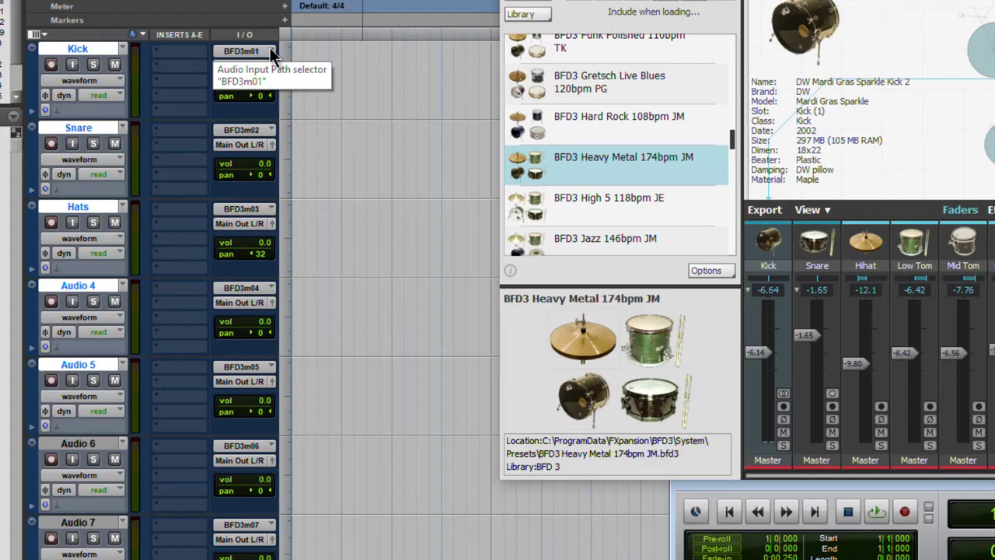
- Assign consecutive BFD3 outputs BFD3m11 to BFD3m15 as inputs to only the selected tracks, Kick through Audio 5
{"action": "left_click", "coordinate": [227, 190]}
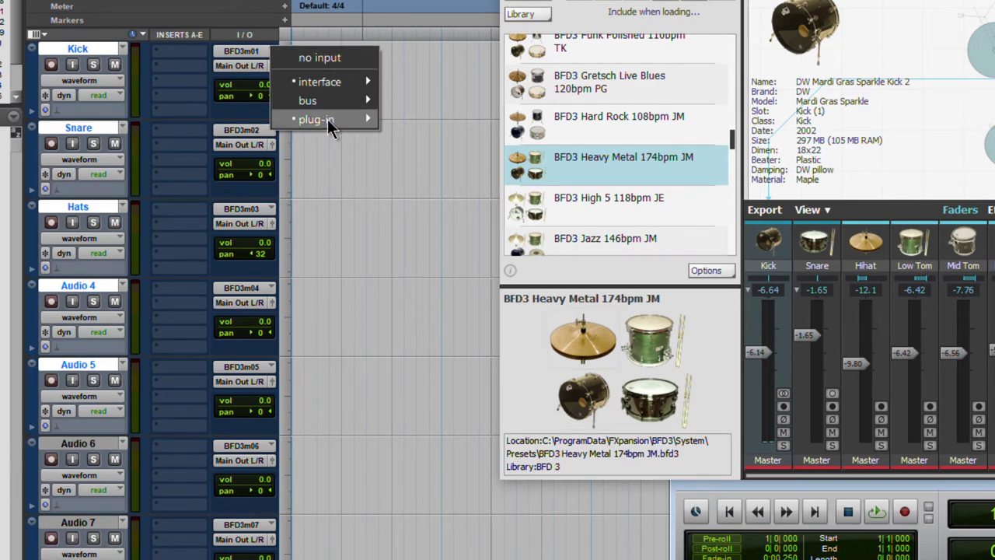
{"action": "mouse_move", "coordinate": [329, 126]}
{"action": "mouse_move", "coordinate": [490, 121]}
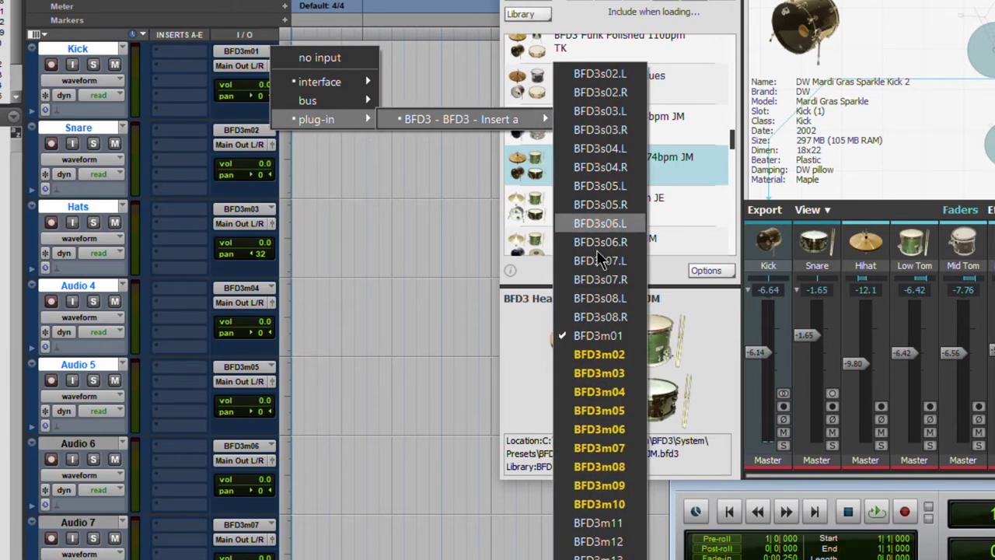
{"action": "left_click", "coordinate": [603, 528], "text": "ctrl+alt+shift"}
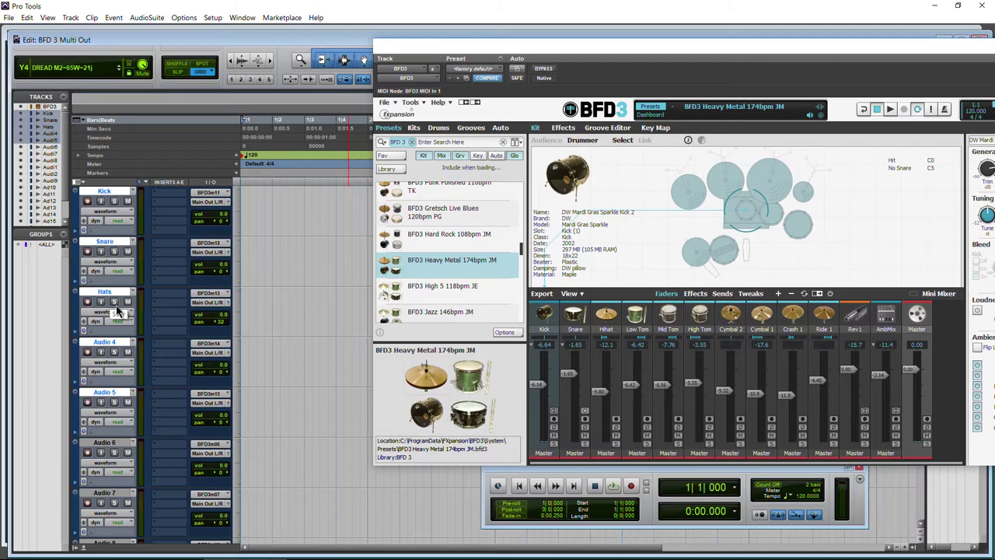
{"action": "scroll", "coordinate": [117, 311], "scroll_direction": "down", "scroll_amount": 3}
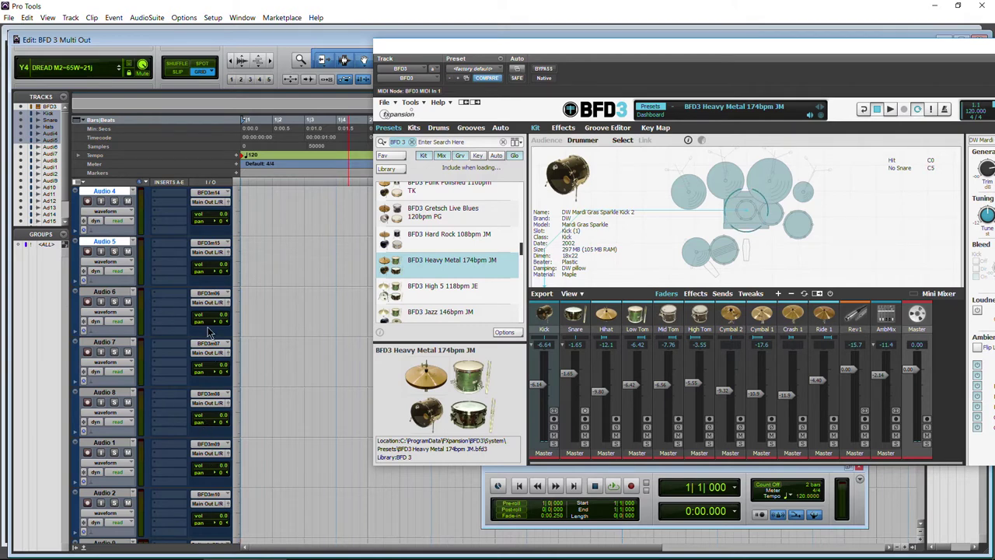
{"action": "scroll", "coordinate": [163, 369], "scroll_direction": "up", "scroll_amount": 3}
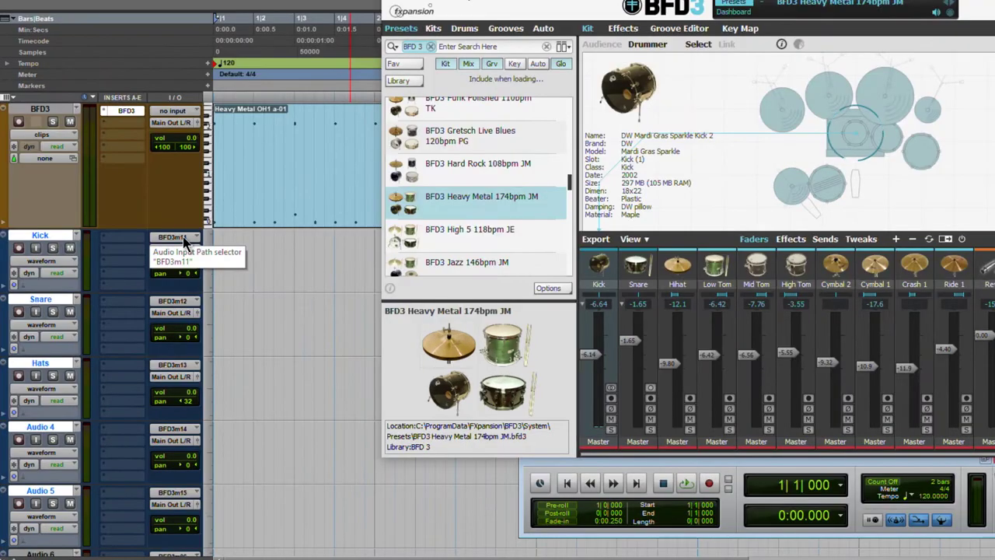
- Reassign the selected tracks' inputs to consecutive BFD3 outputs, from BFD3m01 on Kick to BFD3m05 on Audio 5
{"action": "left_click", "coordinate": [220, 290]}
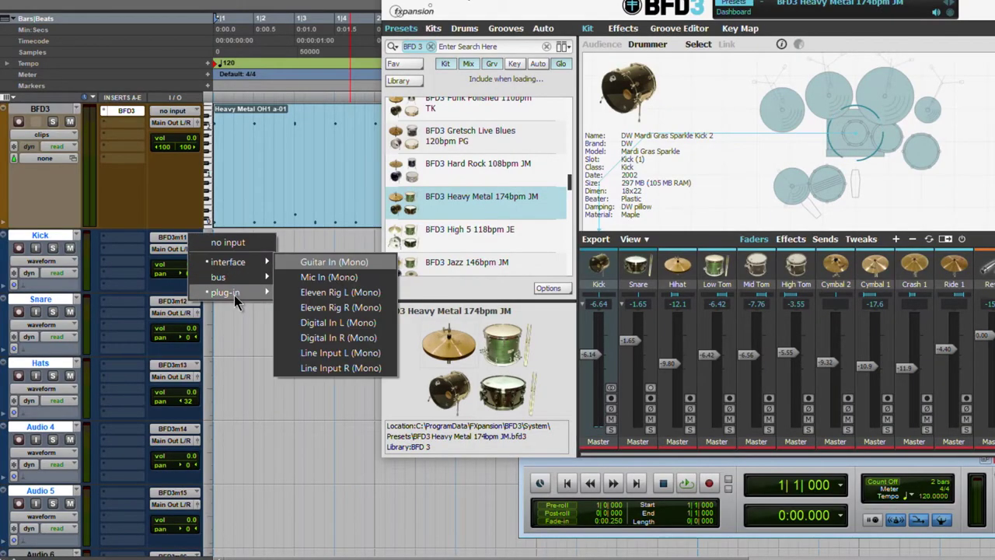
{"action": "mouse_move", "coordinate": [251, 292]}
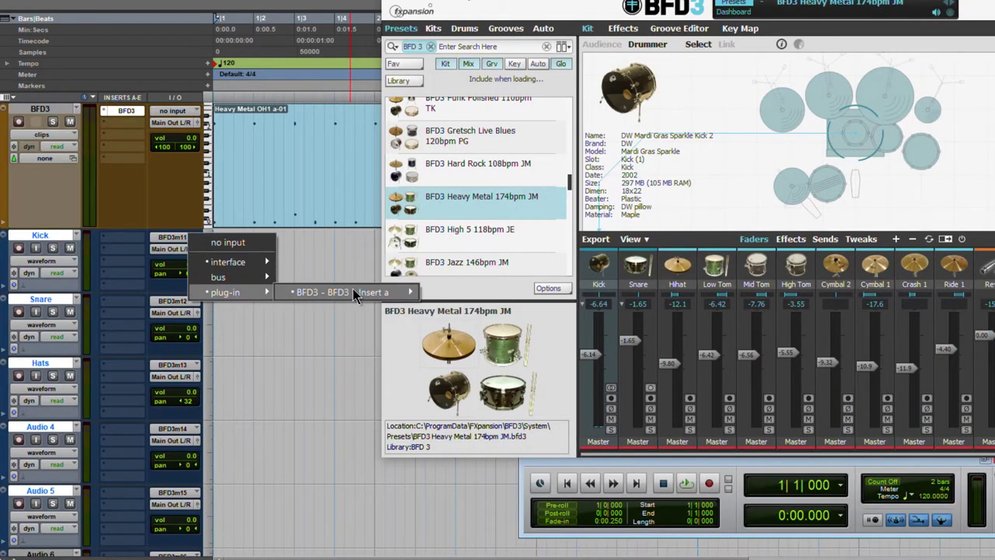
{"action": "mouse_move", "coordinate": [354, 291]}
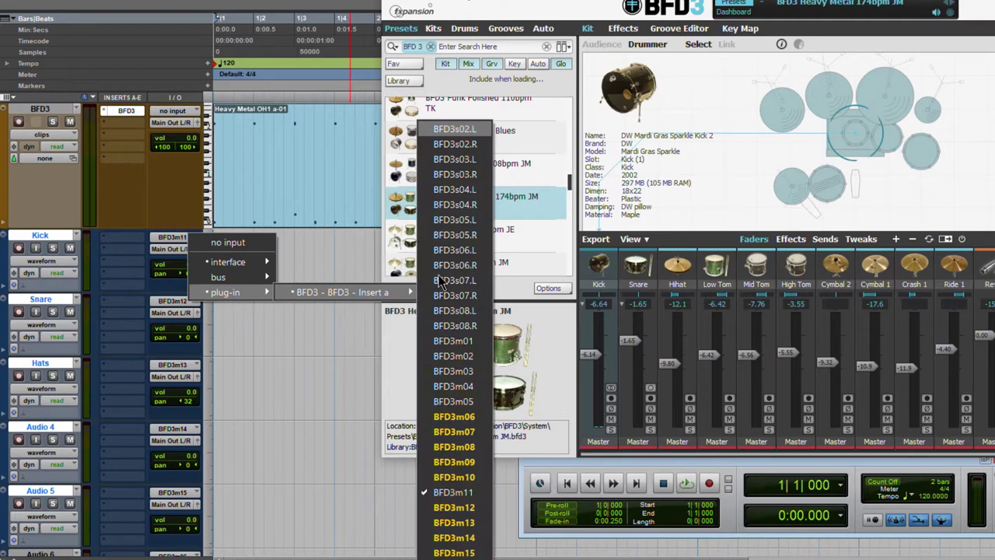
{"action": "left_click", "coordinate": [457, 339], "text": "ctrl+alt"}
{"action": "scroll", "coordinate": [157, 276], "scroll_direction": "down", "scroll_amount": 3}
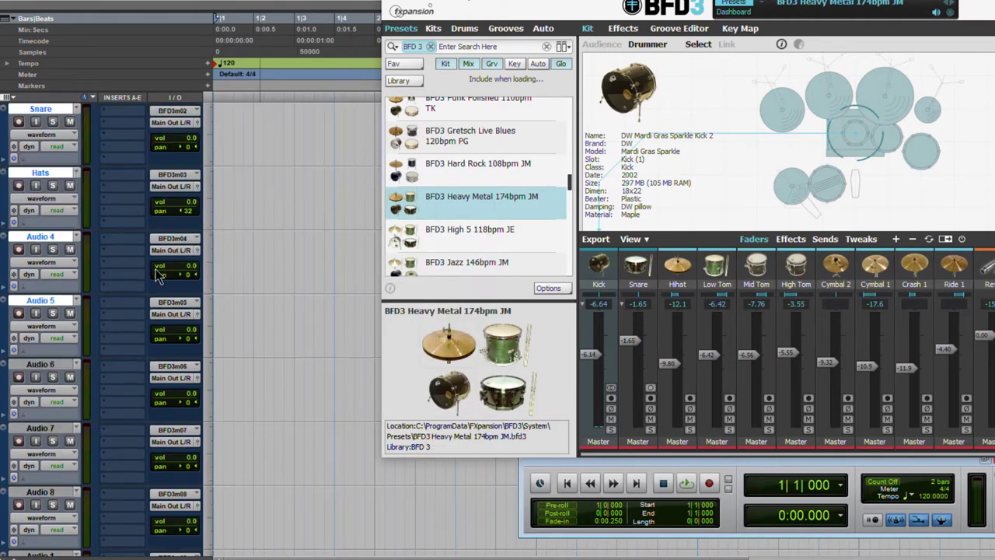
{"action": "scroll", "coordinate": [158, 276], "scroll_direction": "down", "scroll_amount": 5}
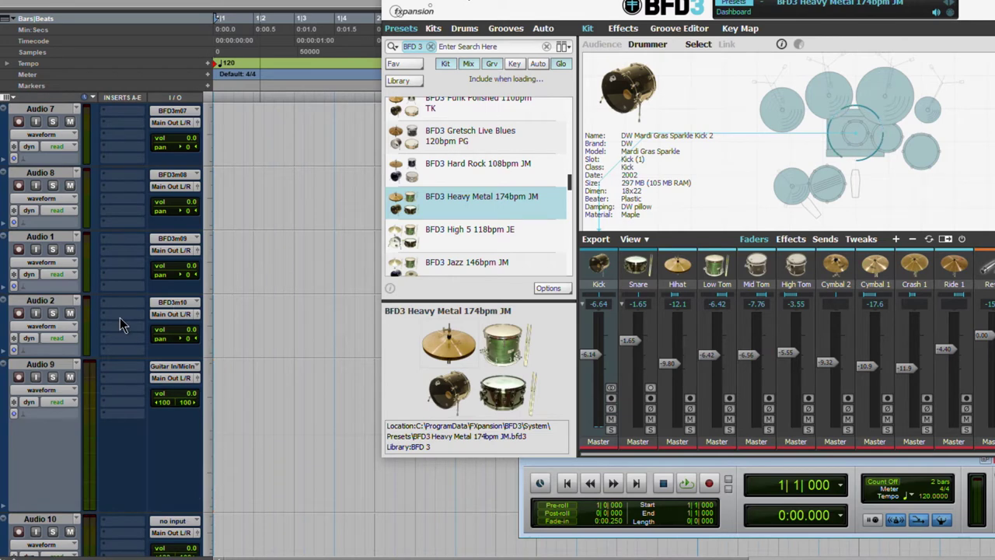
{"action": "scroll", "coordinate": [120, 317], "scroll_direction": "up", "scroll_amount": 8}
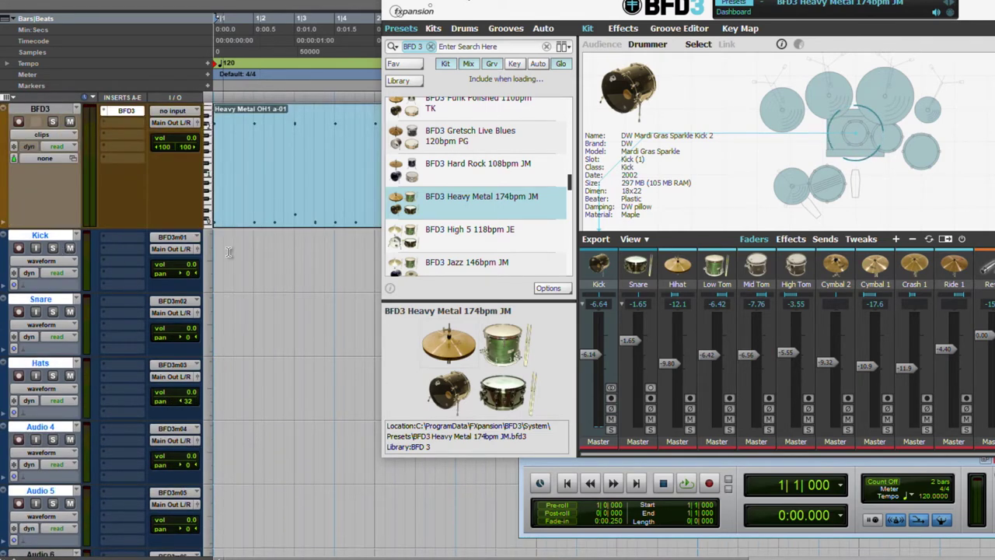
- Examine the BFD3 mono and stereo outputs available for the Kick track's input, leaving the current assignment in place
{"action": "left_click", "coordinate": [189, 238]}
{"action": "mouse_move", "coordinate": [242, 292]}
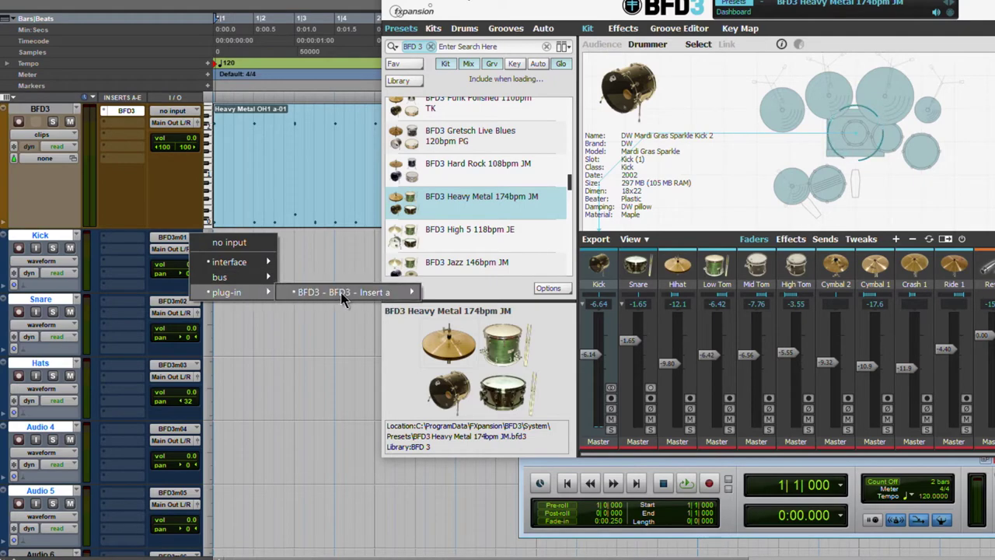
{"action": "mouse_move", "coordinate": [340, 292]}
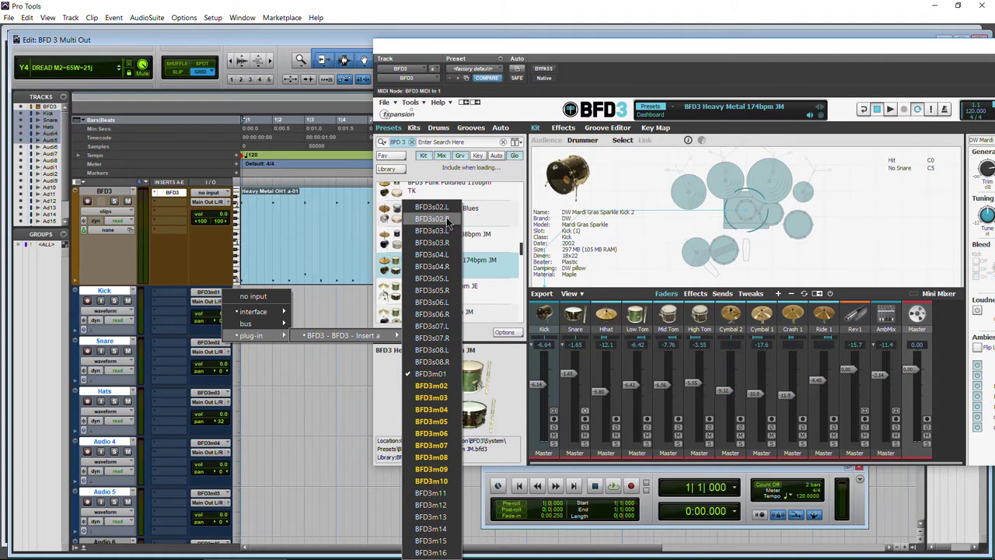
{"action": "scroll", "coordinate": [155, 371], "scroll_direction": "down", "scroll_amount": 3}
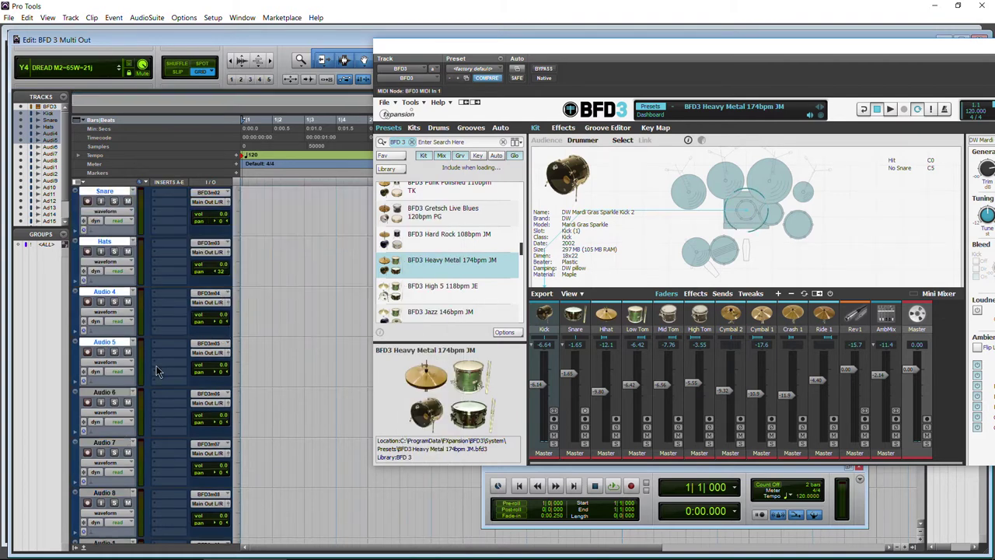
{"action": "scroll", "coordinate": [156, 367], "scroll_direction": "up", "scroll_amount": 3}
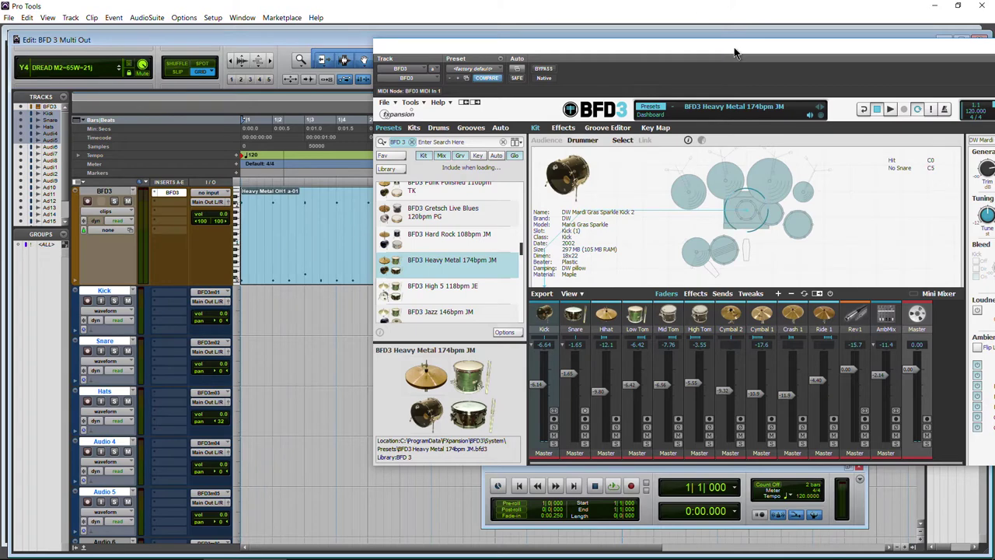
- Move the BFD3 plug-in window fully into view and choose Mono 1 as the Ride 1 channel's output
{"action": "left_click_drag", "start_coordinate": [735, 53], "coordinate": [548, 50]}
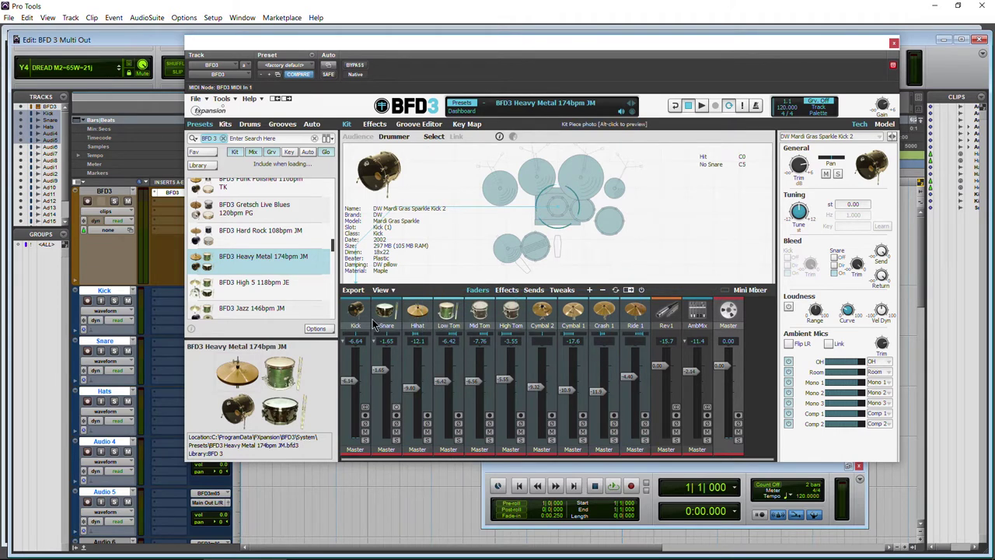
{"action": "left_click", "coordinate": [635, 451]}
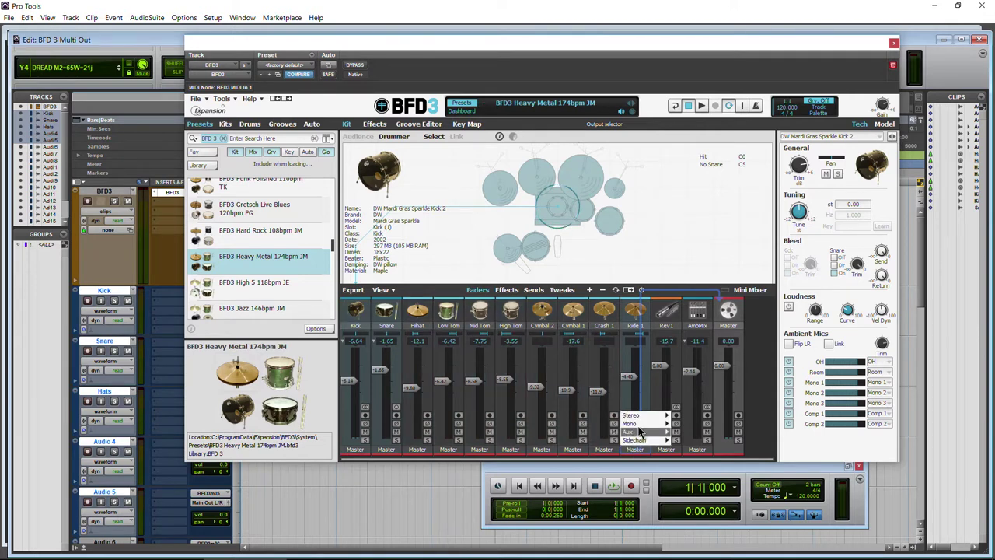
{"action": "mouse_move", "coordinate": [641, 426]}
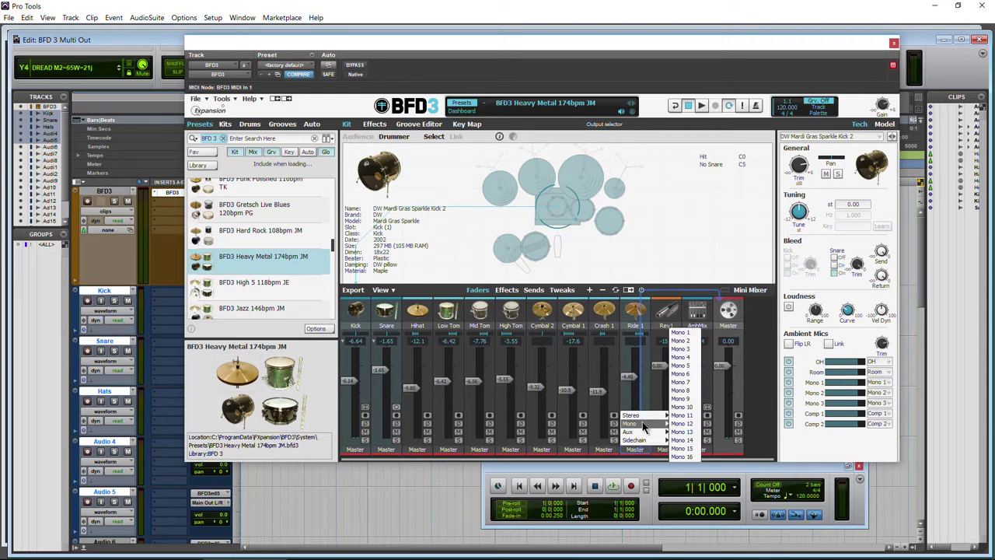
{"action": "left_click", "coordinate": [688, 335]}
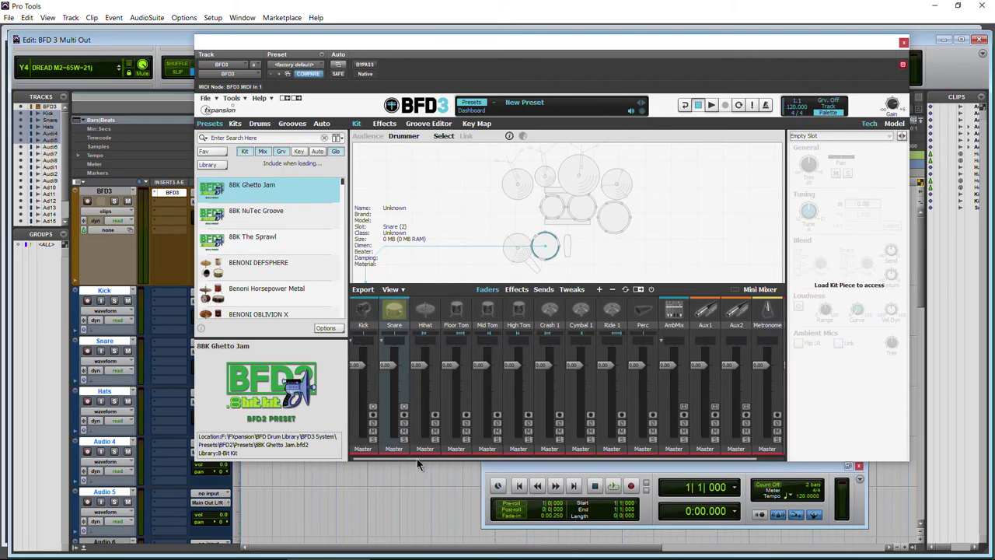
- In the empty New Preset kit, choose Mono 1 as the Ride 1 channel's output
{"action": "left_click", "coordinate": [373, 342]}
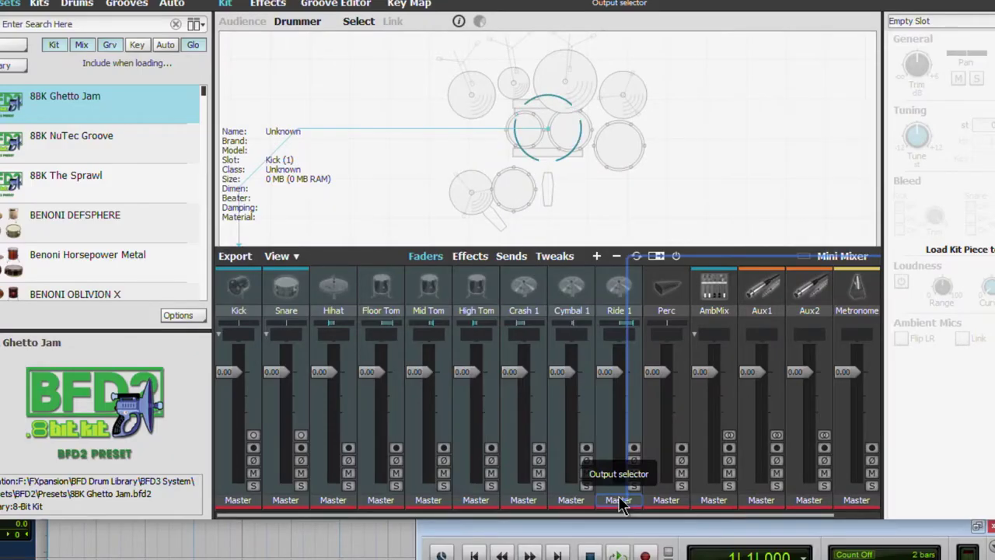
{"action": "left_click", "coordinate": [619, 499]}
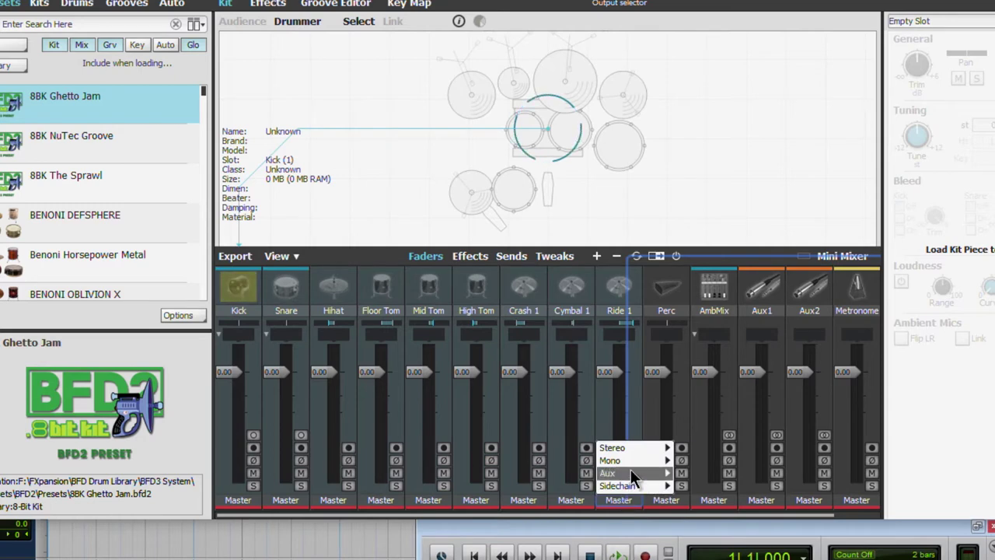
{"action": "mouse_move", "coordinate": [633, 460]}
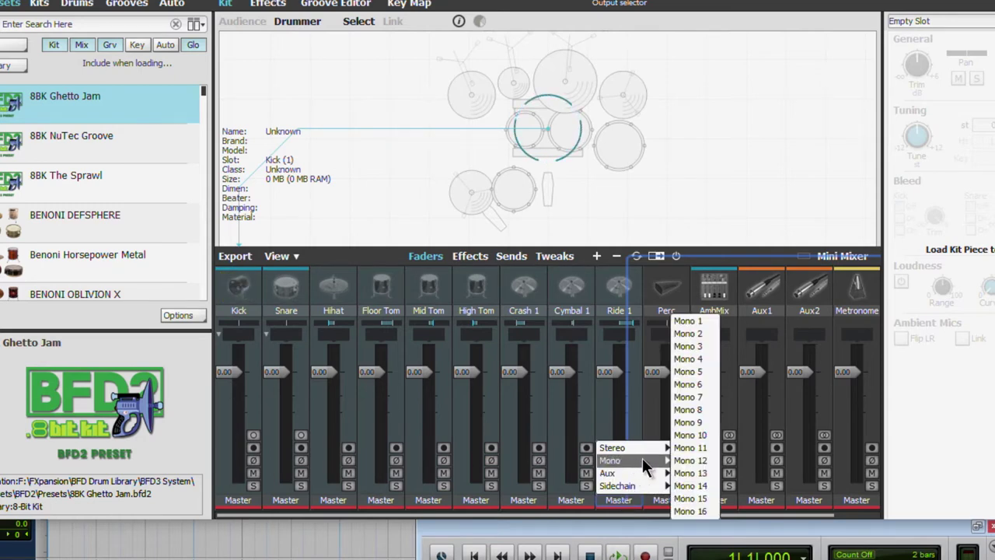
{"action": "left_click", "coordinate": [707, 321]}
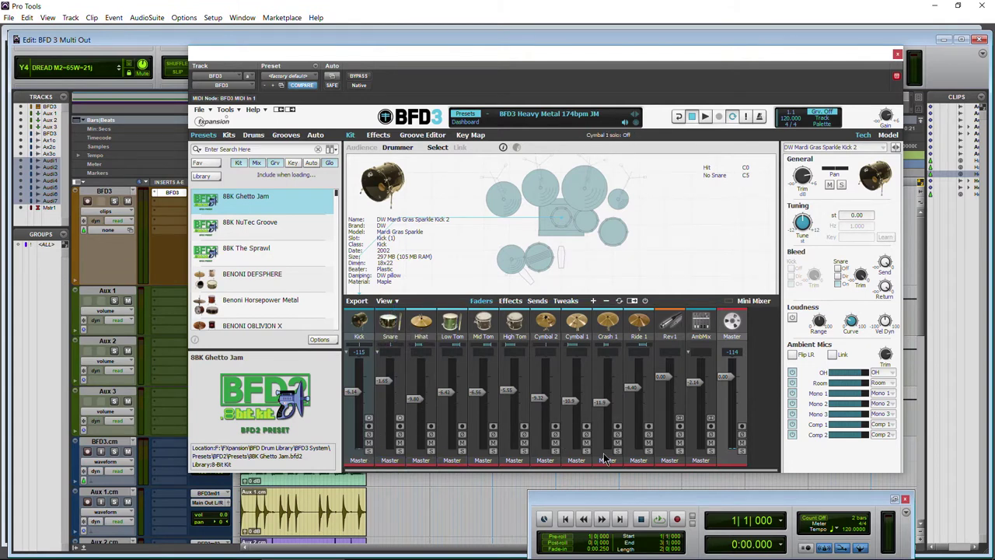
- Examine the auto-assign output options (Direct, Mixdown, Master, WYSIWYG) available for the Kick channel
{"action": "mouse_move", "coordinate": [418, 397]}
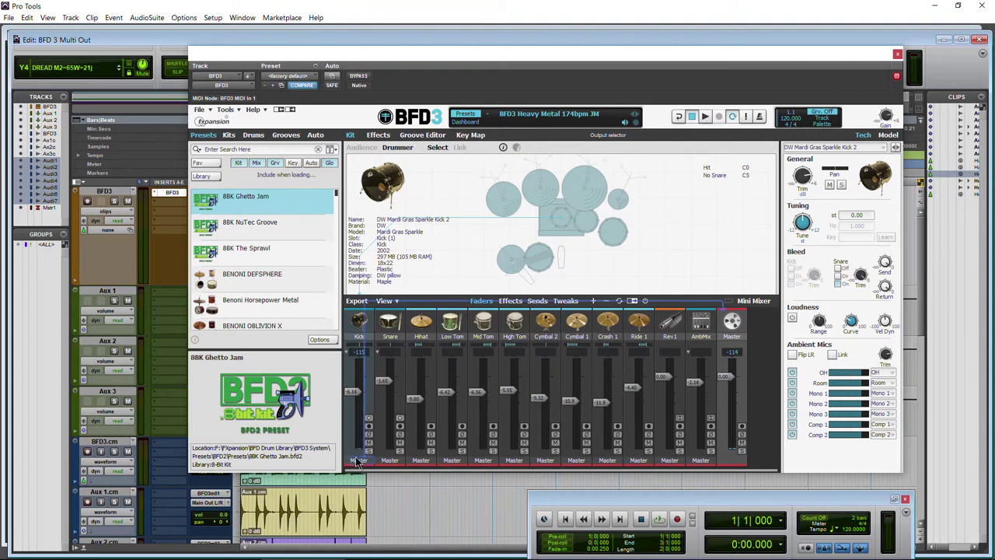
{"action": "right_click", "coordinate": [357, 461]}
{"action": "left_click", "coordinate": [350, 441]}
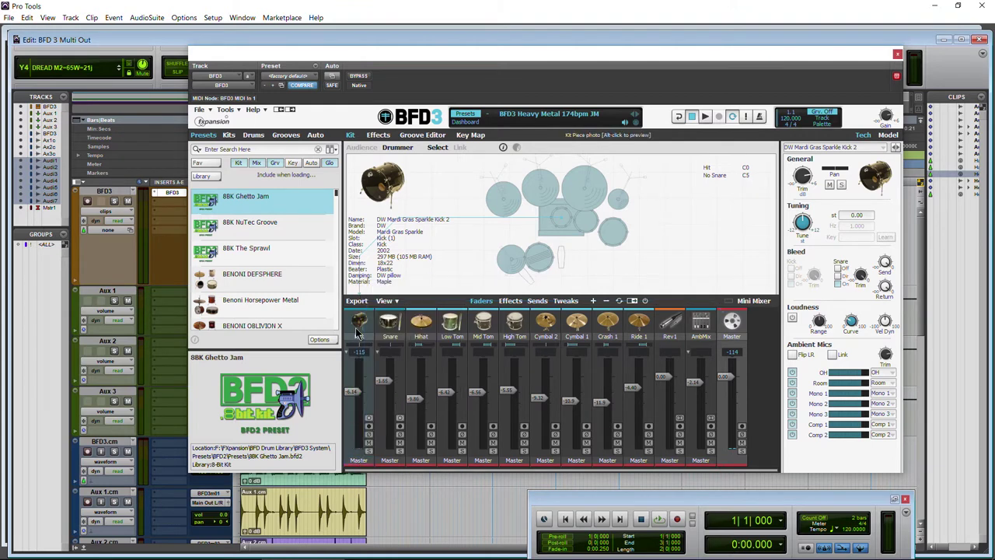
{"action": "right_click", "coordinate": [357, 461]}
{"action": "left_click", "coordinate": [372, 461]}
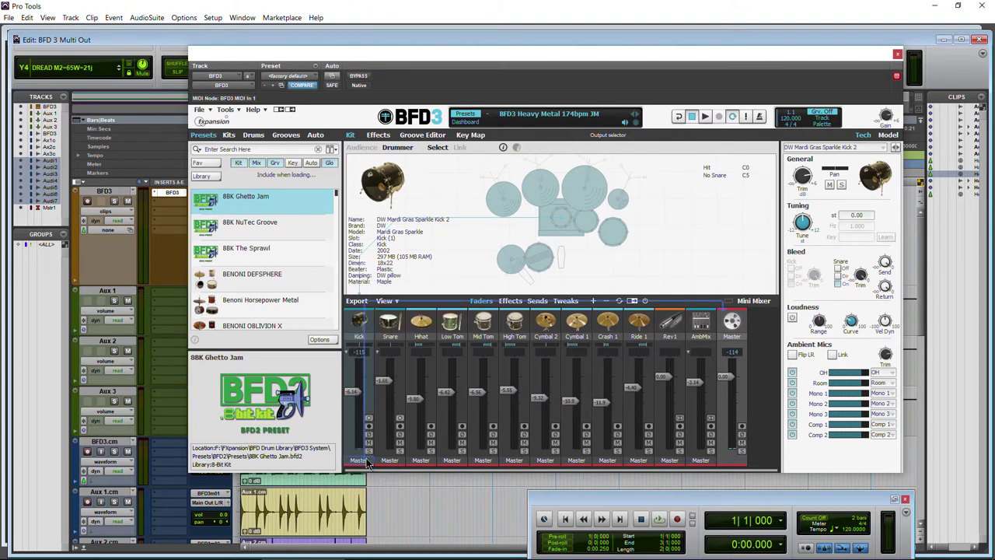
{"action": "right_click", "coordinate": [371, 462]}
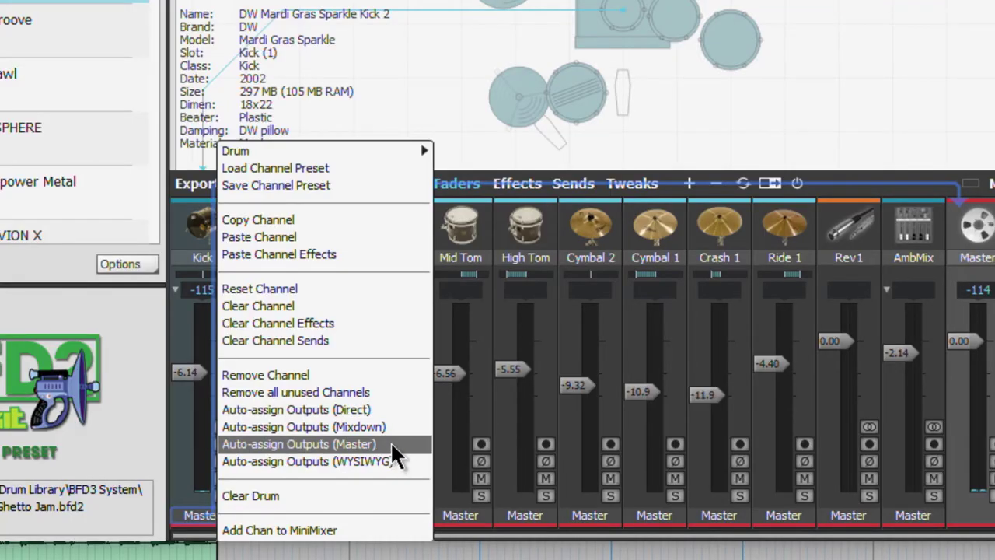
{"action": "left_click", "coordinate": [329, 465]}
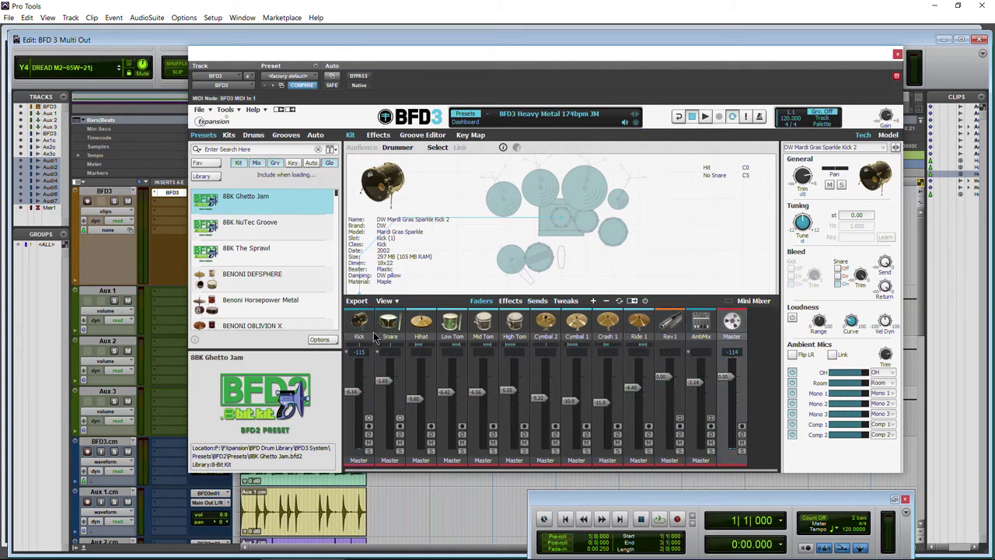
- Auto-assign all BFD3 mixer channels to outputs using the Direct option
{"action": "right_click", "coordinate": [354, 463]}
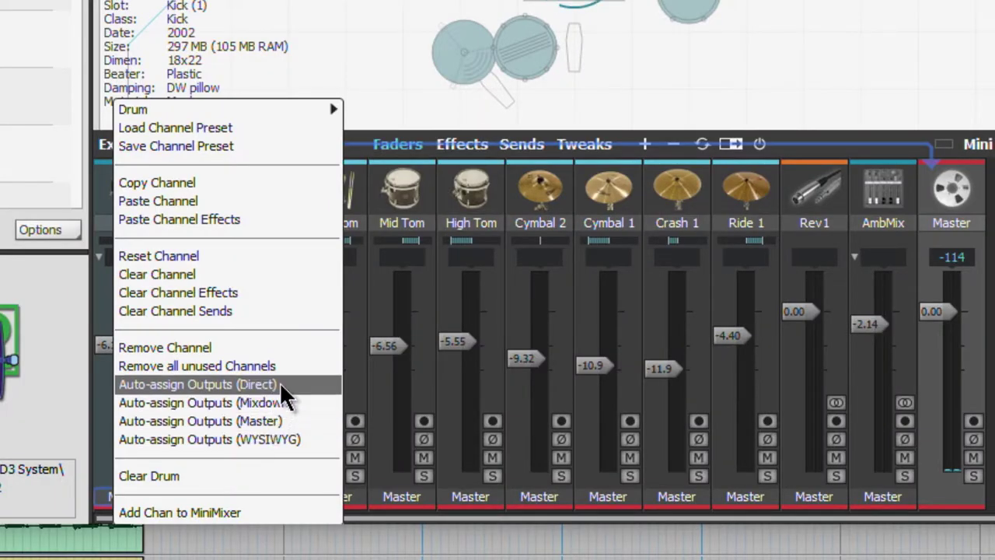
{"action": "left_click", "coordinate": [279, 382]}
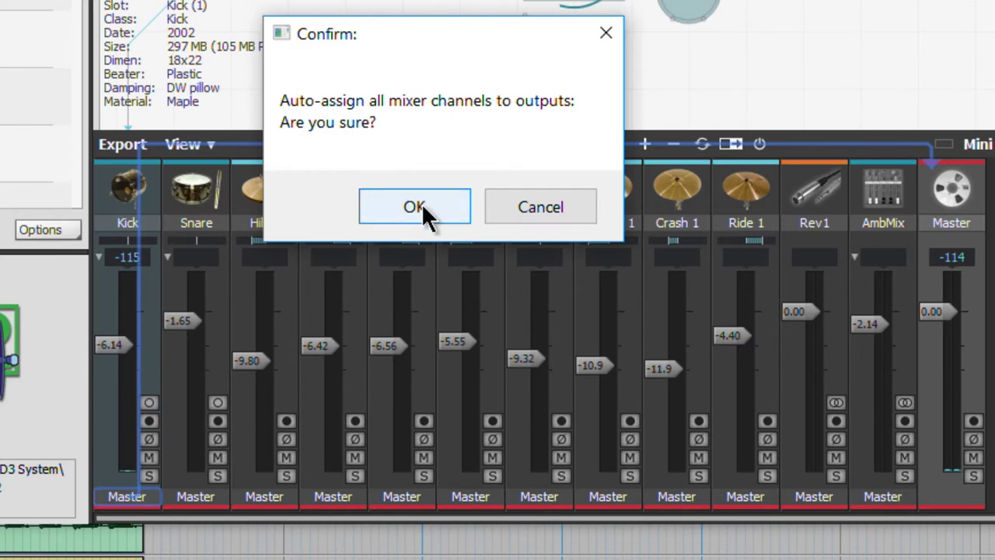
{"action": "left_click", "coordinate": [417, 206]}
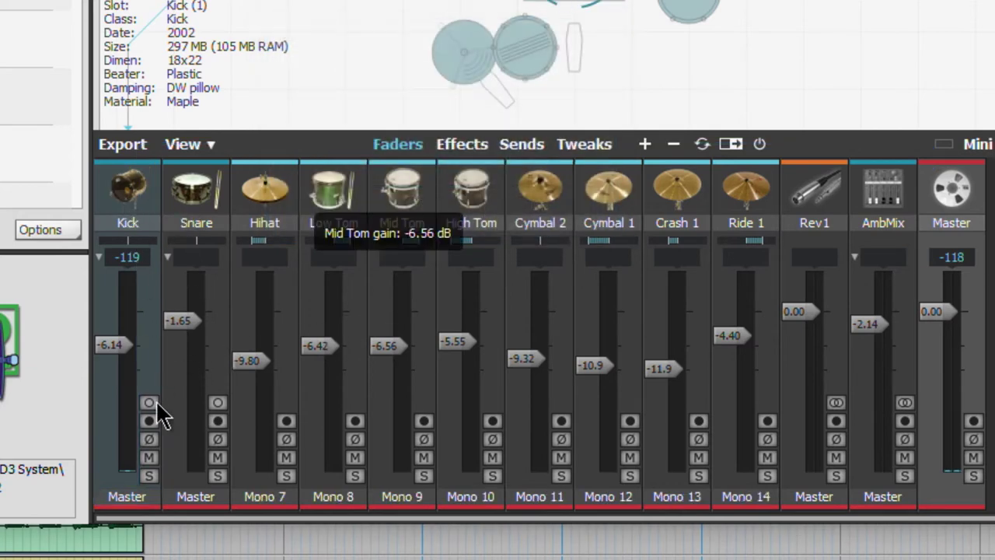
- Expand the Kick, Snare and AmbMix groups to examine the outputs assigned to their individual mic channels, then collapse Kick and Snare
{"action": "left_click", "coordinate": [99, 258]}
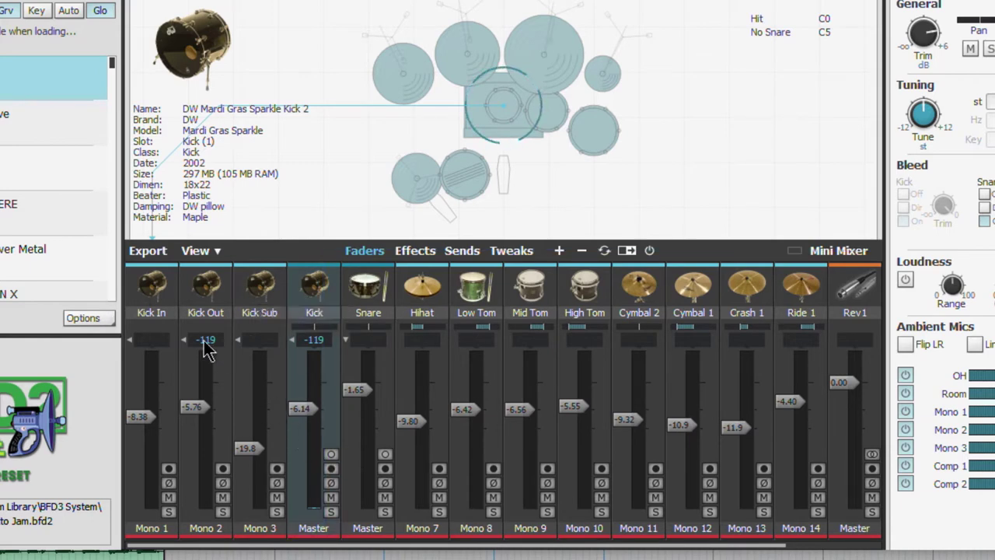
{"action": "right_click", "coordinate": [152, 288]}
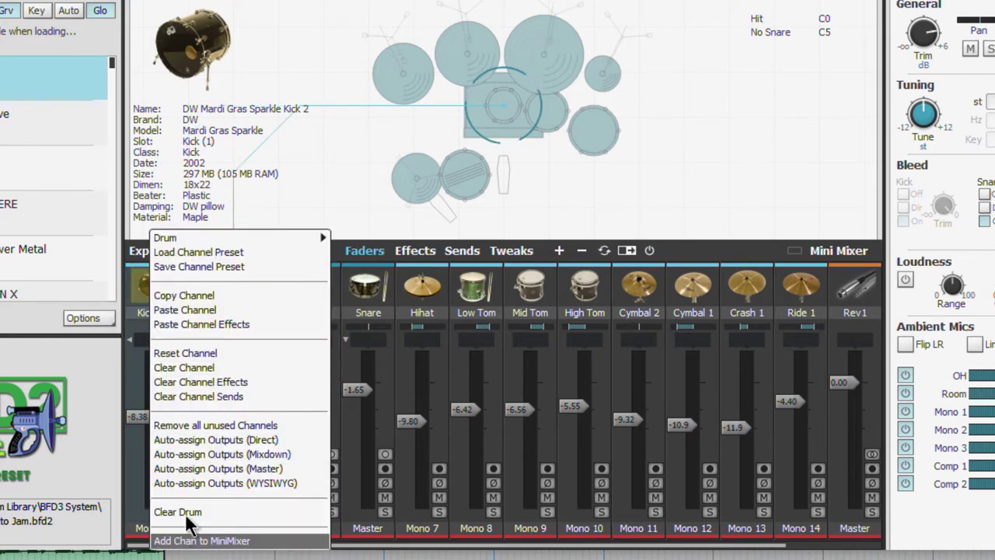
{"action": "left_click", "coordinate": [267, 440]}
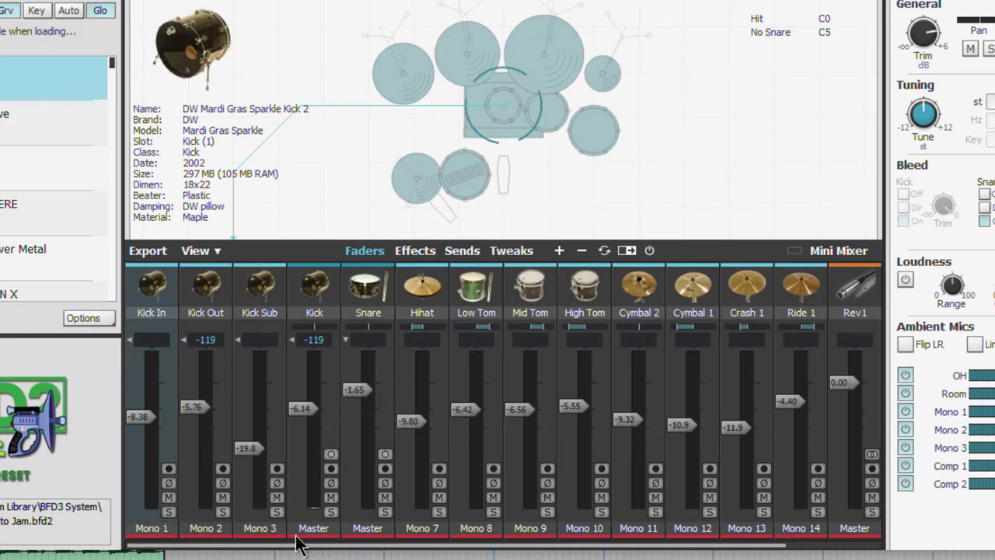
{"action": "scroll", "coordinate": [314, 550], "scroll_direction": "right", "scroll_amount": 1}
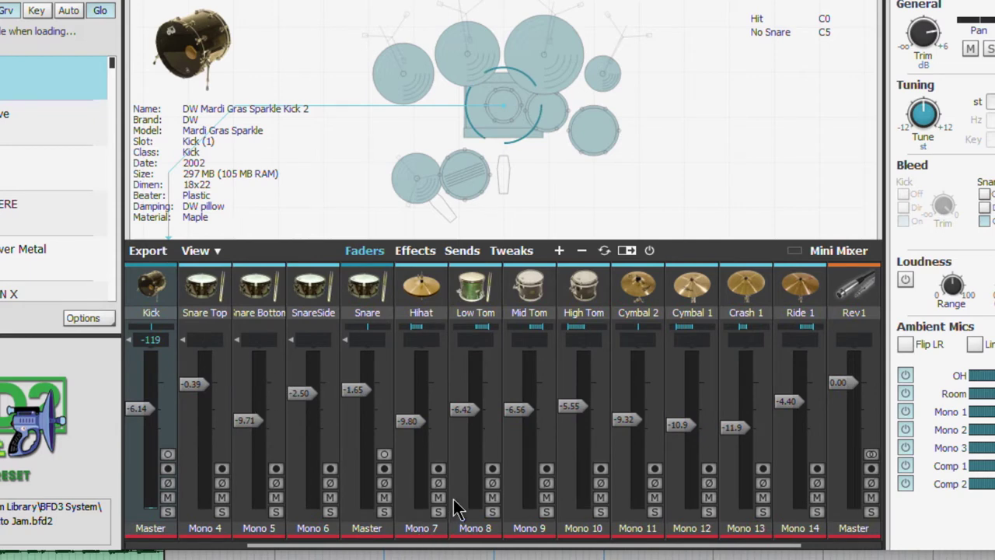
{"action": "scroll", "coordinate": [458, 509], "scroll_direction": "right", "scroll_amount": 3}
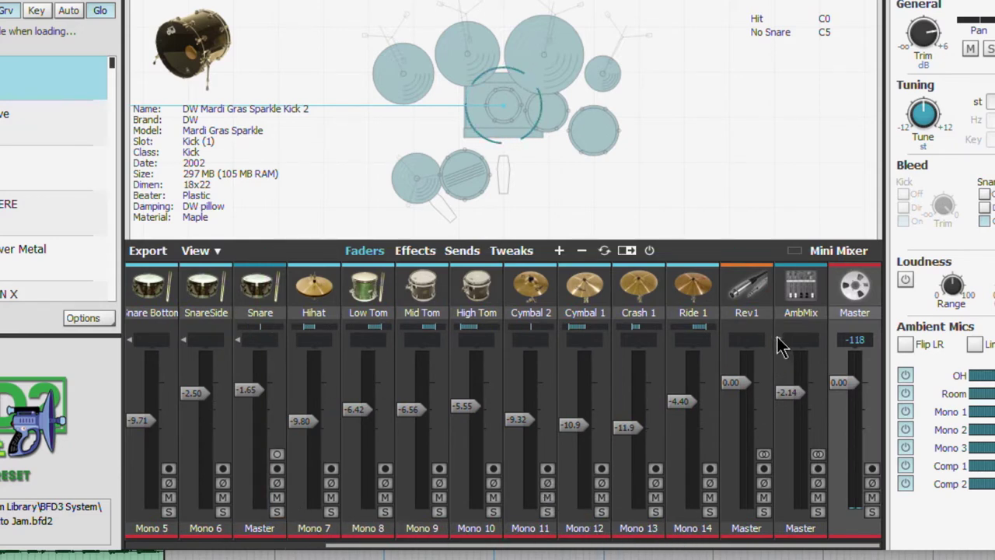
{"action": "scroll", "coordinate": [782, 346], "scroll_direction": "right", "scroll_amount": 8}
{"action": "scroll", "coordinate": [535, 552], "scroll_direction": "left", "scroll_amount": 1}
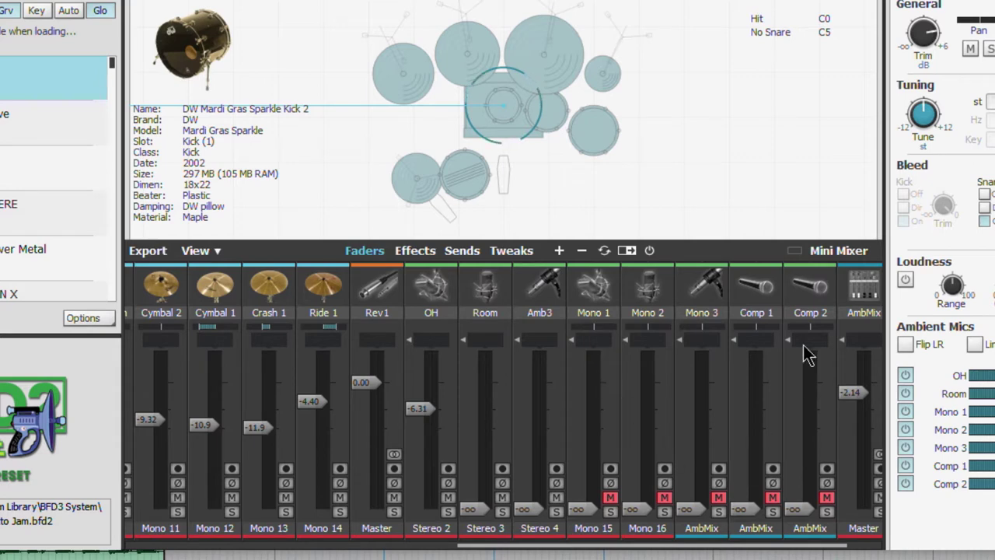
{"action": "scroll", "coordinate": [480, 549], "scroll_direction": "left", "scroll_amount": 3}
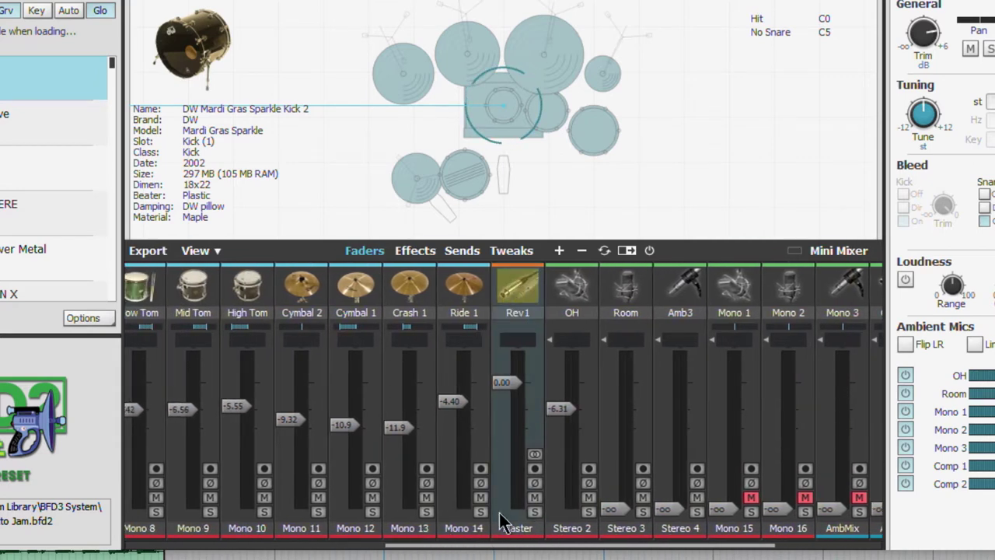
{"action": "left_click_drag", "start_coordinate": [426, 551], "coordinate": [178, 544]}
{"action": "scroll", "coordinate": [134, 356], "scroll_direction": "right", "scroll_amount": 3}
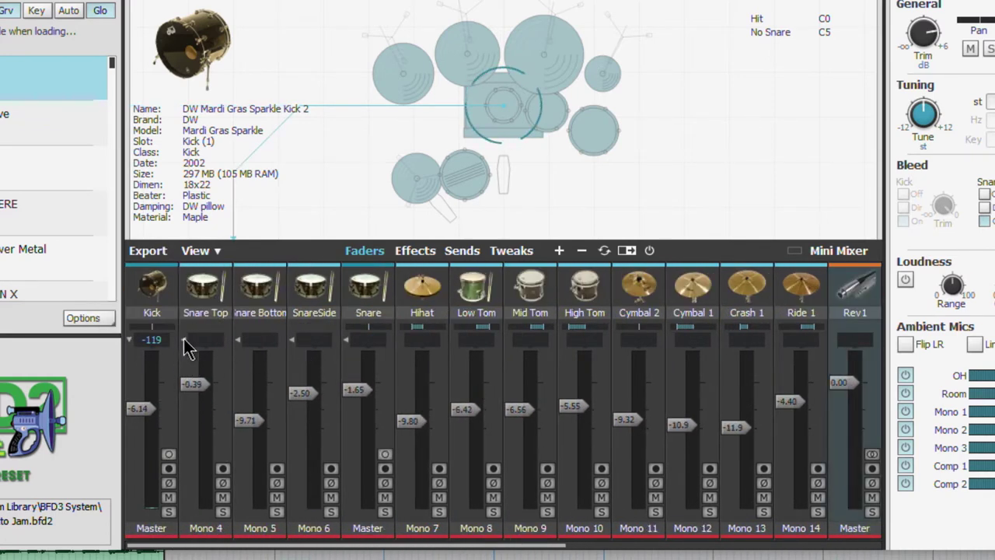
{"action": "left_click", "coordinate": [185, 342]}
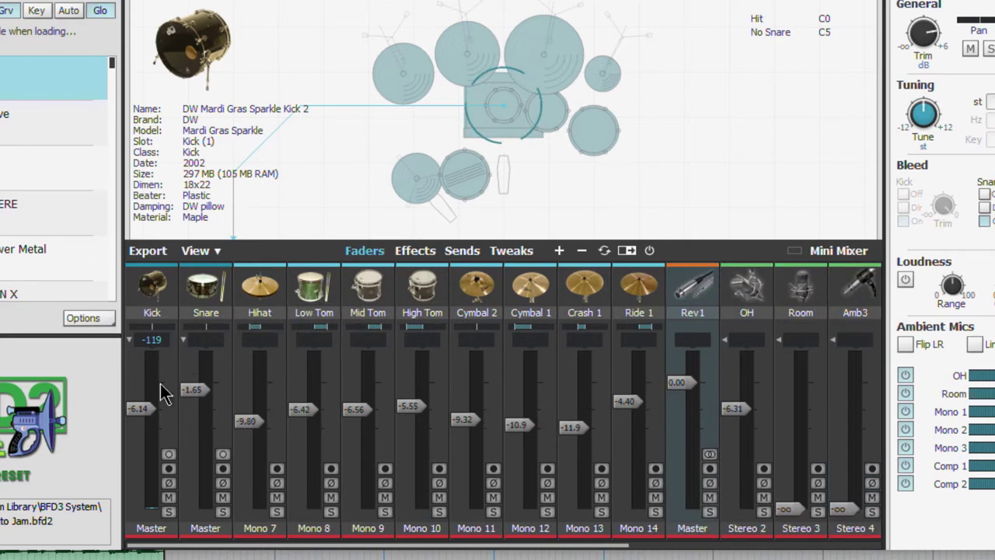
- Auto-assign all BFD3 mixer channels to outputs using the Master option
{"action": "right_click", "coordinate": [149, 308]}
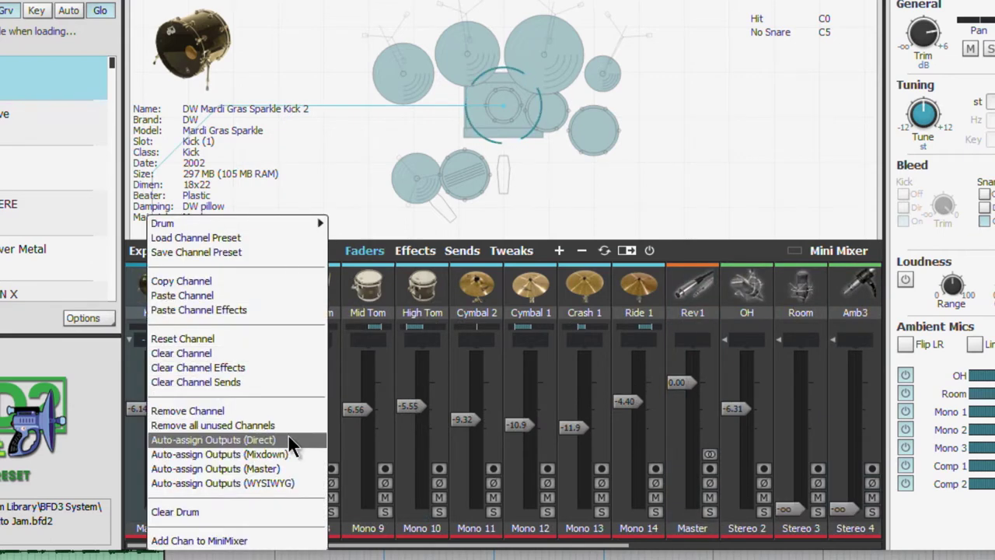
{"action": "left_click", "coordinate": [262, 467]}
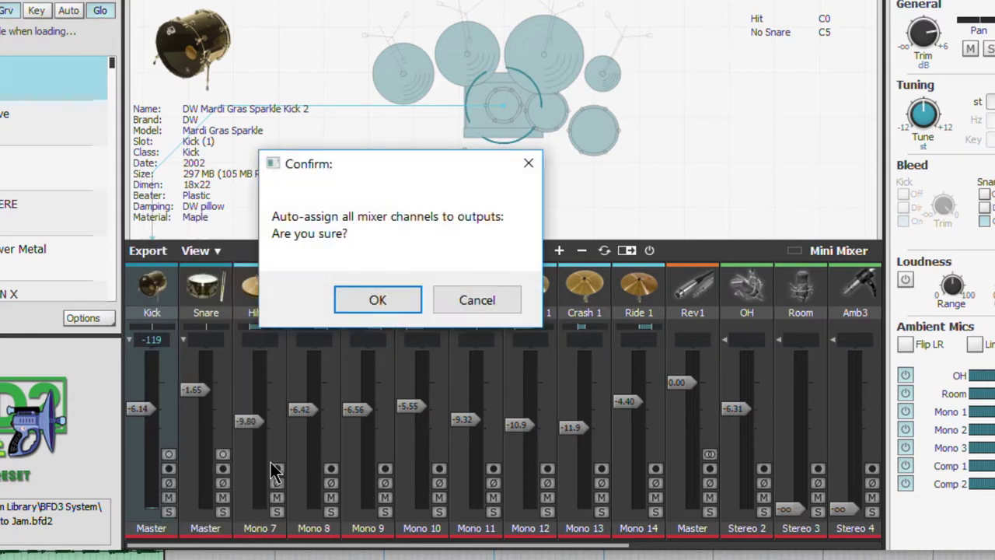
{"action": "left_click", "coordinate": [379, 300]}
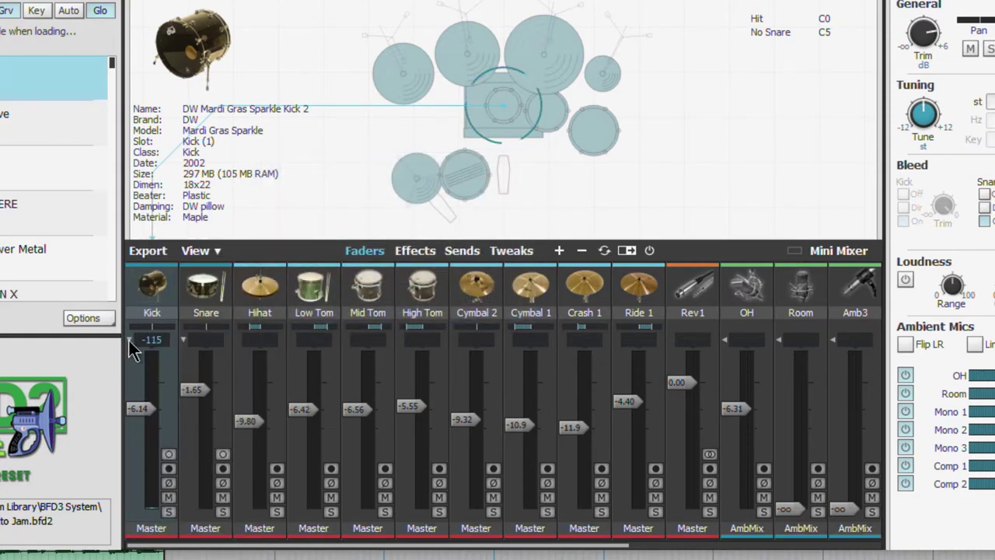
- Examine the output routing of the Kick, Snare and ambient mic channels, leaving all three groups collapsed
{"action": "scroll", "coordinate": [133, 346], "scroll_direction": "left", "scroll_amount": 3}
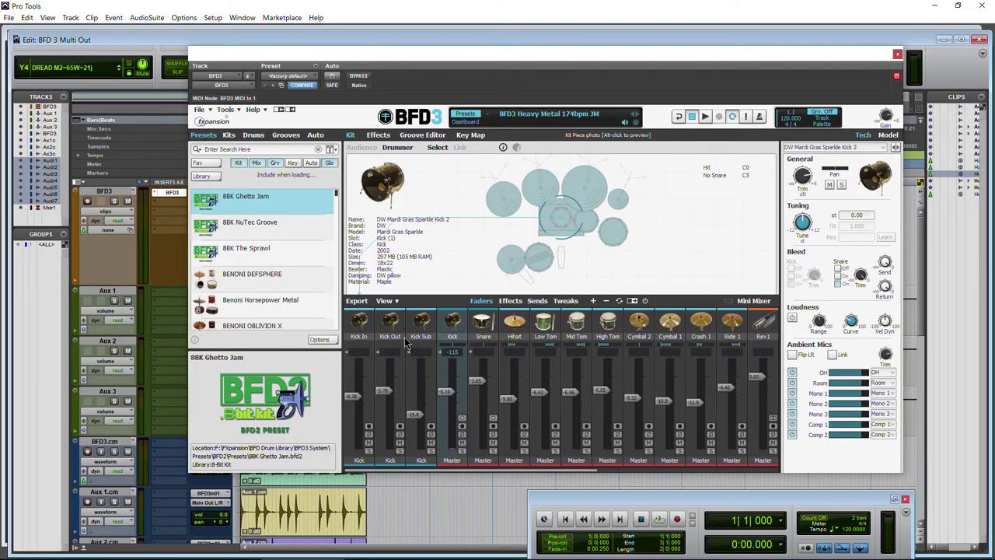
{"action": "scroll", "coordinate": [392, 346], "scroll_direction": "right", "scroll_amount": 3}
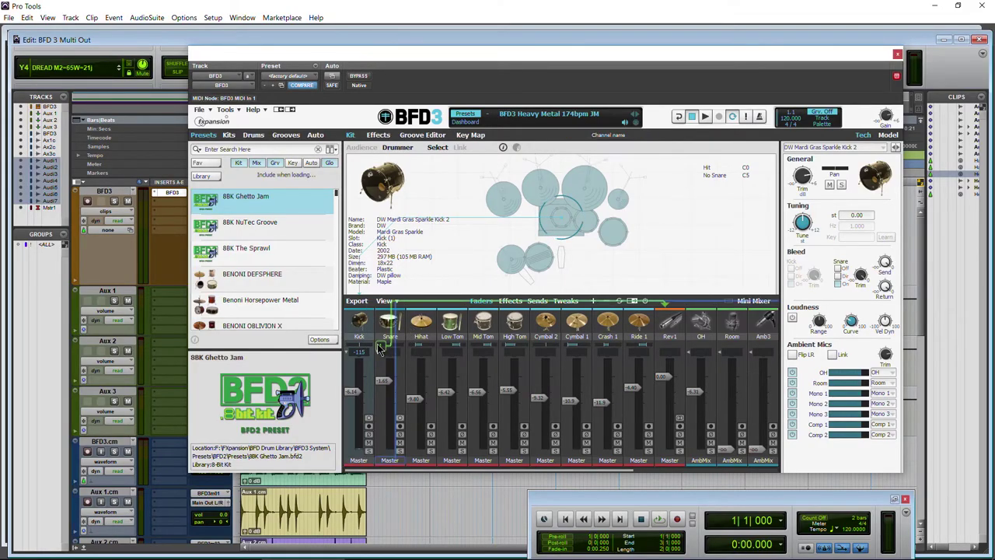
{"action": "scroll", "coordinate": [381, 354], "scroll_direction": "left", "scroll_amount": 3}
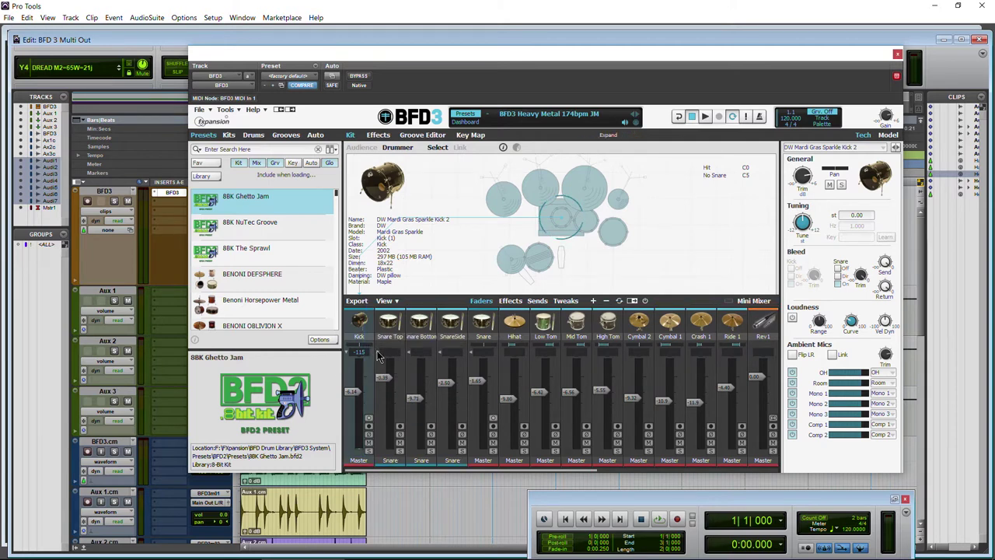
{"action": "scroll", "coordinate": [378, 356], "scroll_direction": "right", "scroll_amount": 3}
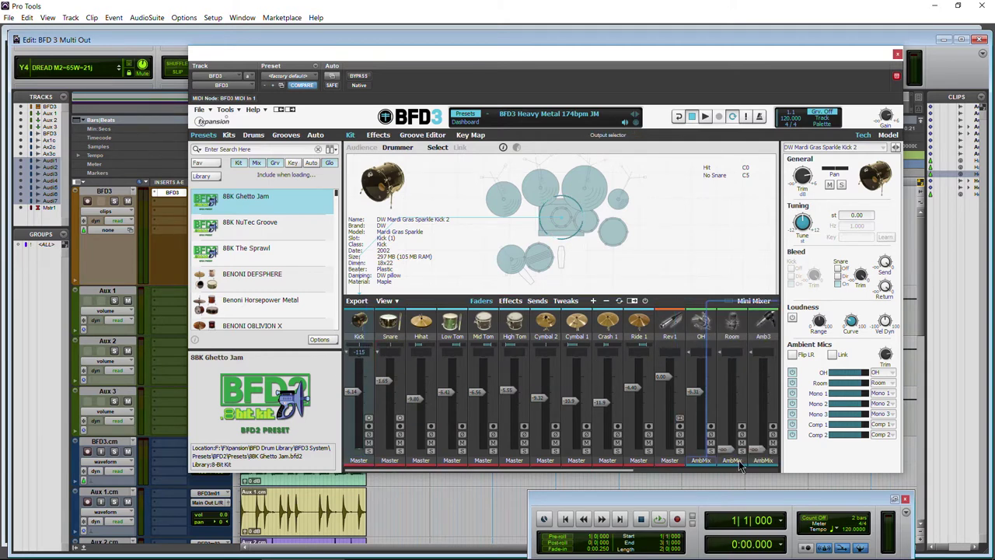
{"action": "scroll", "coordinate": [713, 467], "scroll_direction": "right", "scroll_amount": 3}
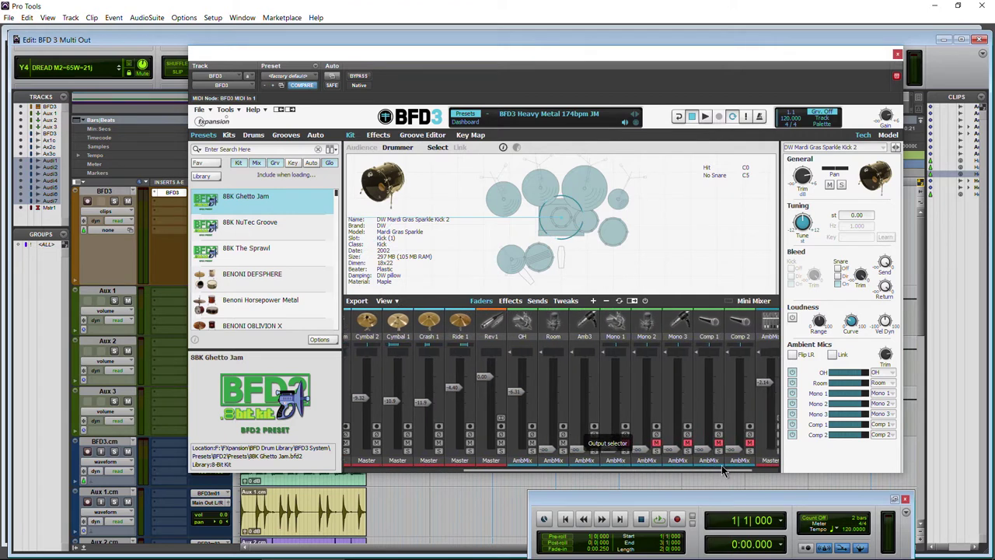
{"action": "scroll", "coordinate": [721, 465], "scroll_direction": "left", "scroll_amount": 3}
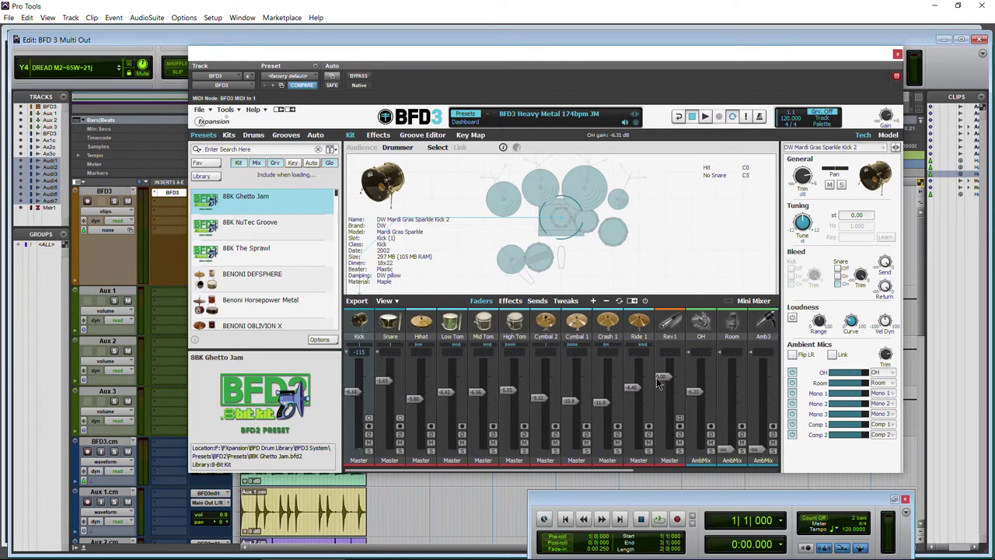
{"action": "left_click", "coordinate": [687, 354]}
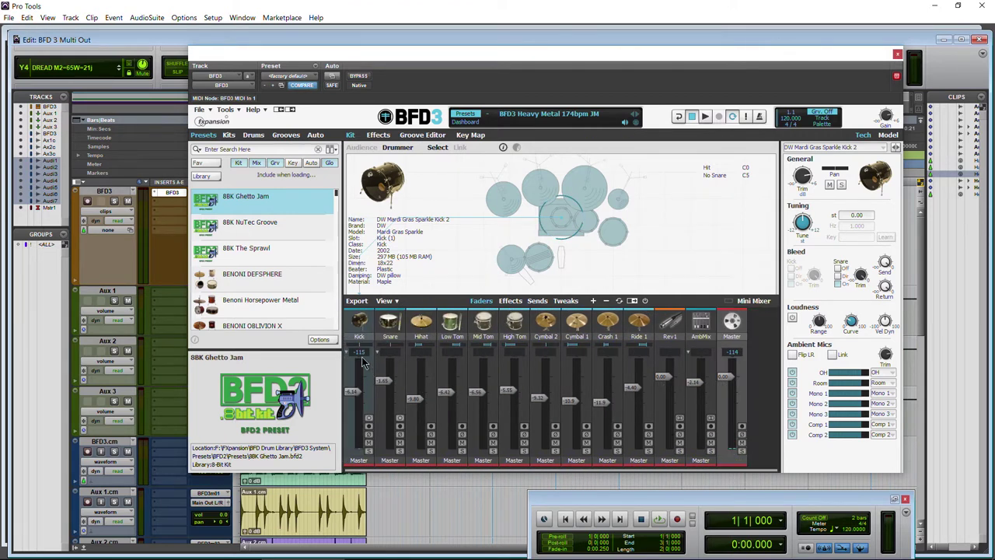
- Auto-assign all BFD3 mixer channels to outputs using the WYSIWYG option
{"action": "right_click", "coordinate": [360, 330]}
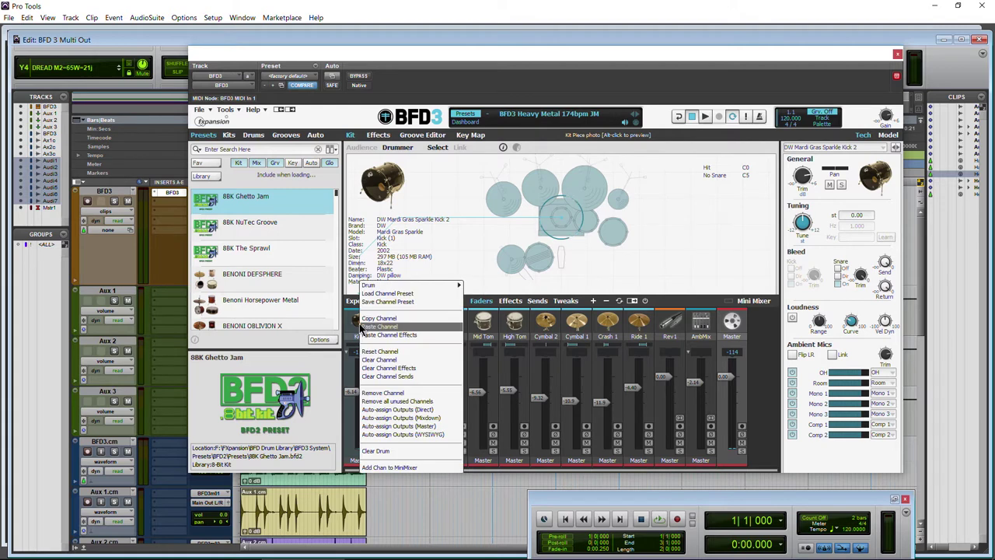
{"action": "left_click", "coordinate": [410, 435]}
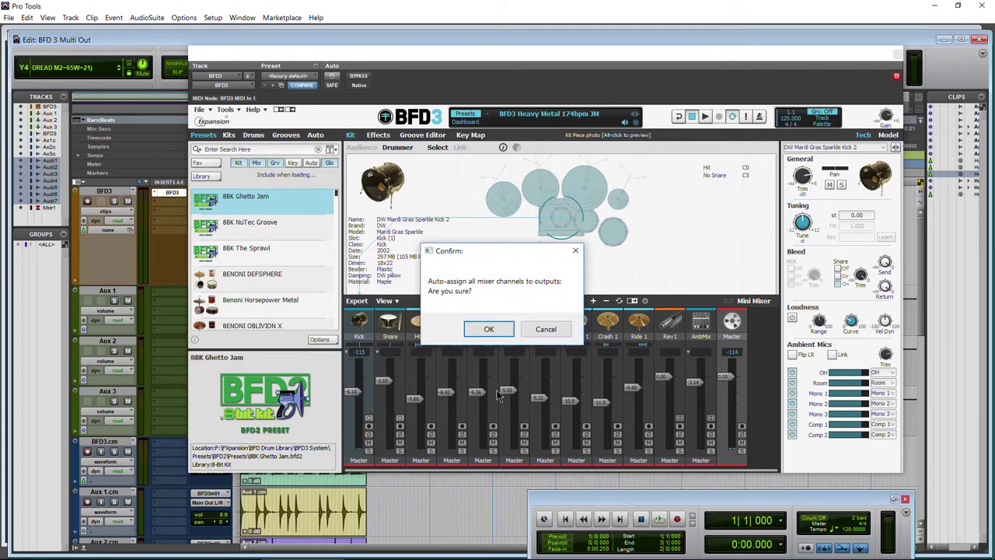
{"action": "left_click", "coordinate": [496, 333]}
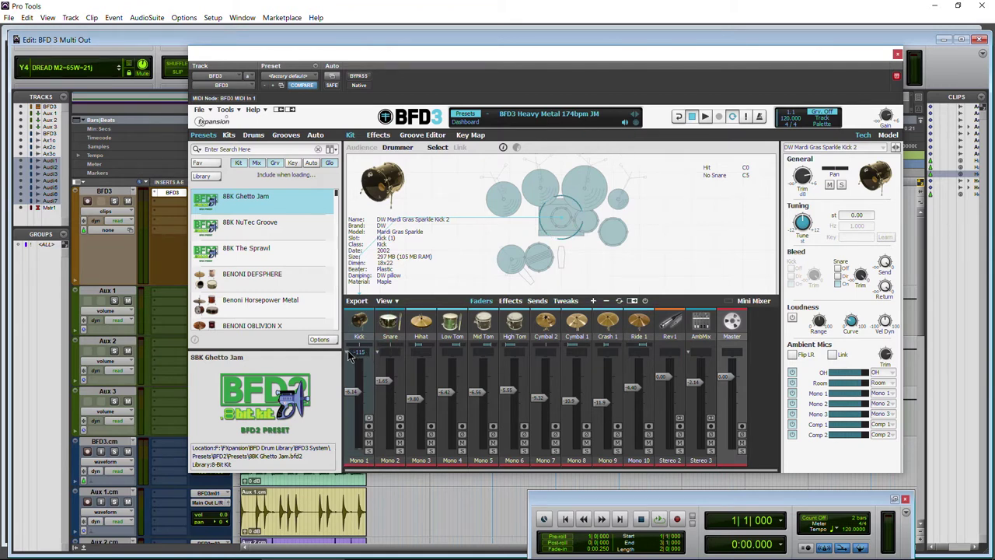
- Examine the output assignments of the Rev1 channel and the expanded AmbMix group's mic channels, then collapse AmbMix
{"action": "scroll", "coordinate": [350, 355], "scroll_direction": "left", "scroll_amount": 3}
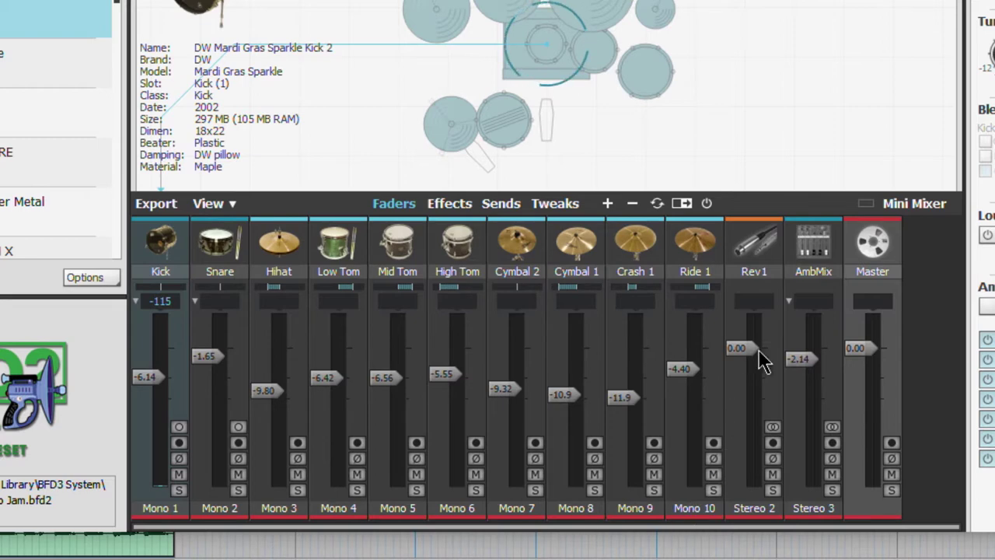
{"action": "mouse_move", "coordinate": [794, 309]}
{"action": "left_click", "coordinate": [764, 251]}
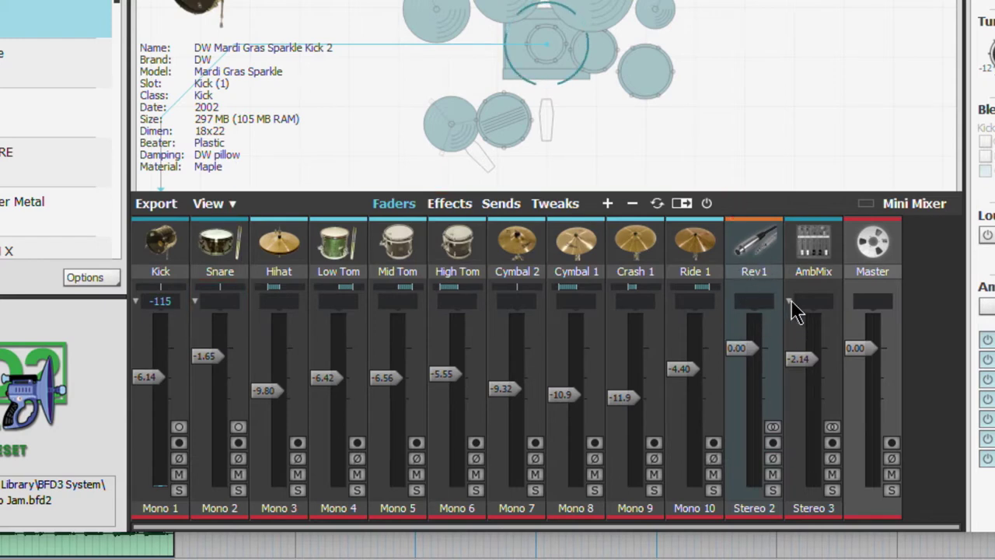
{"action": "left_click", "coordinate": [788, 301]}
{"action": "left_click_drag", "start_coordinate": [392, 529], "coordinate": [687, 525]}
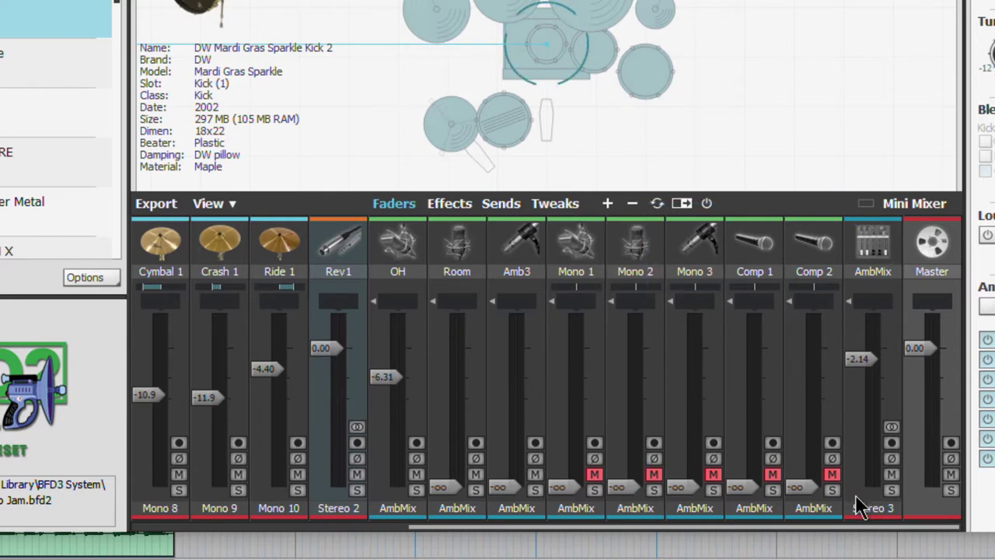
{"action": "left_click", "coordinate": [848, 303]}
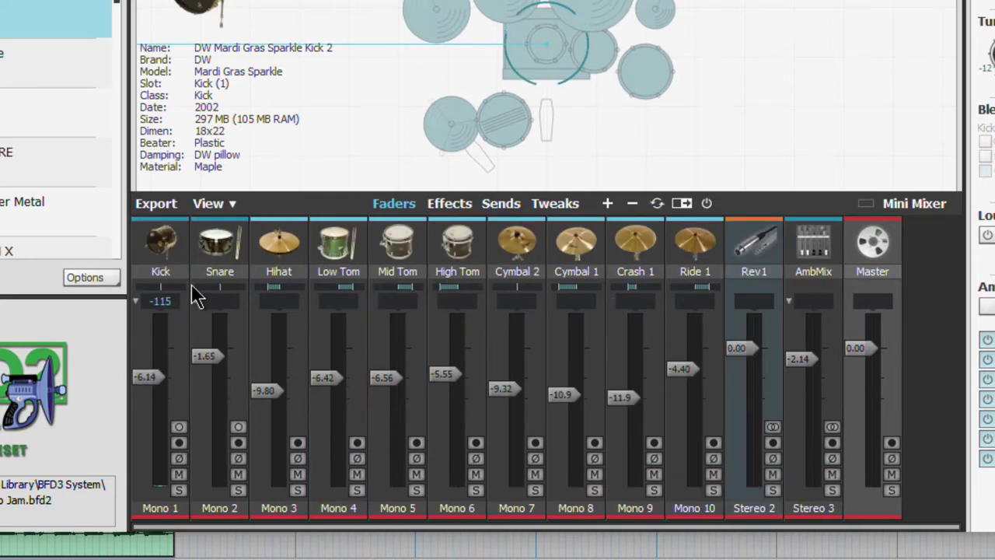
- Return all mixer channels to their default routing with the Master auto-assign option
{"action": "right_click", "coordinate": [213, 243]}
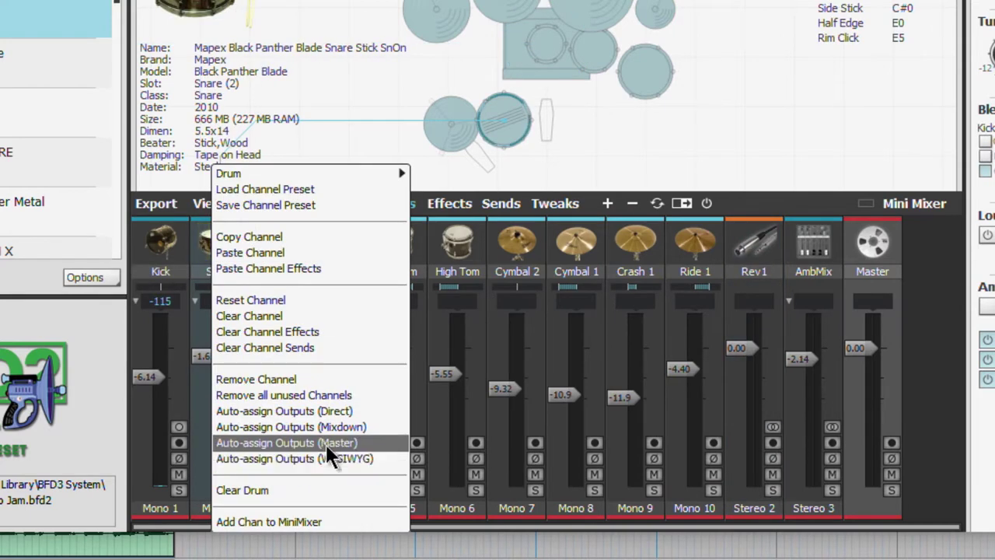
{"action": "left_click", "coordinate": [374, 442]}
{"action": "left_click", "coordinate": [416, 254]}
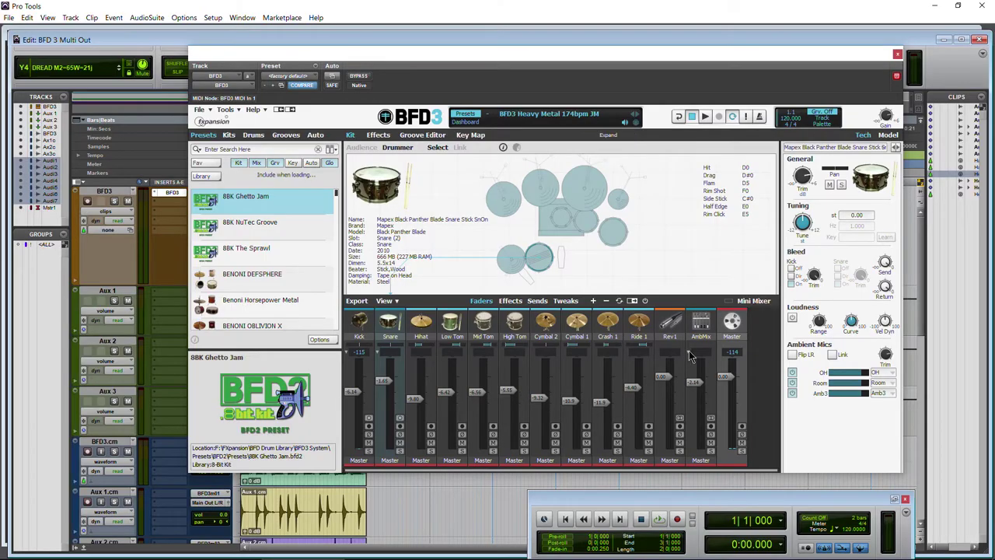
- Expand the AmbMix group and auto-assign all channel outputs using the WYSIWYG option
{"action": "left_click", "coordinate": [689, 355]}
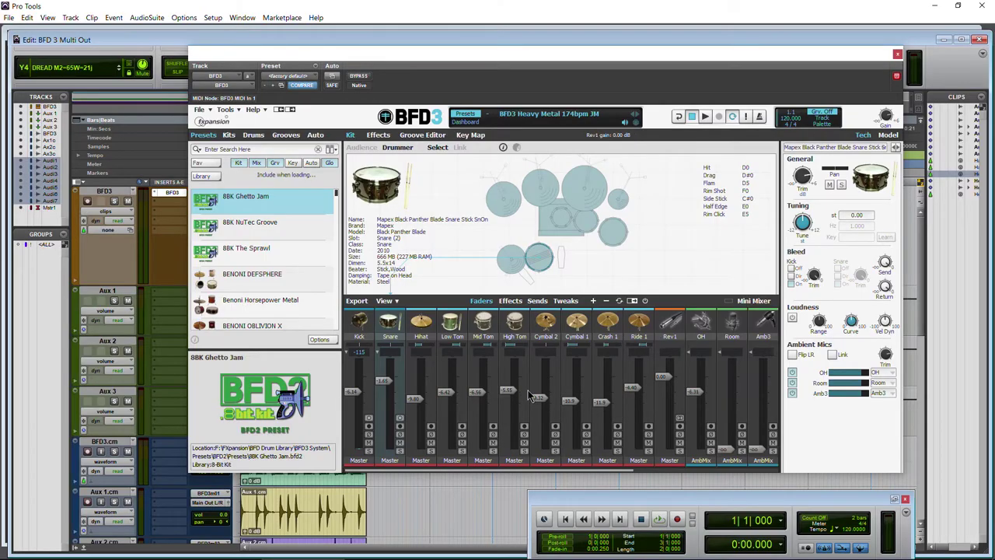
{"action": "scroll", "coordinate": [458, 439], "scroll_direction": "right", "scroll_amount": 8}
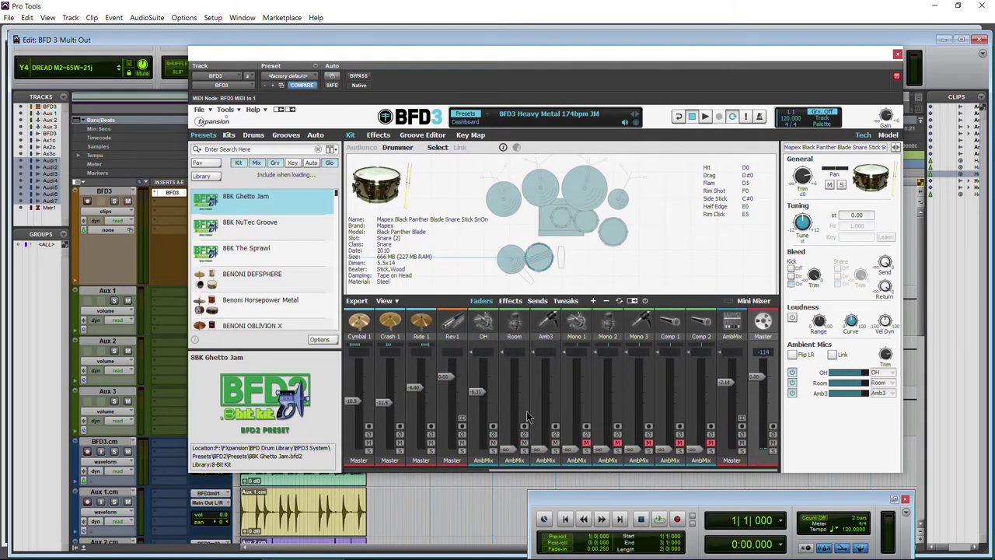
{"action": "right_click", "coordinate": [478, 334]}
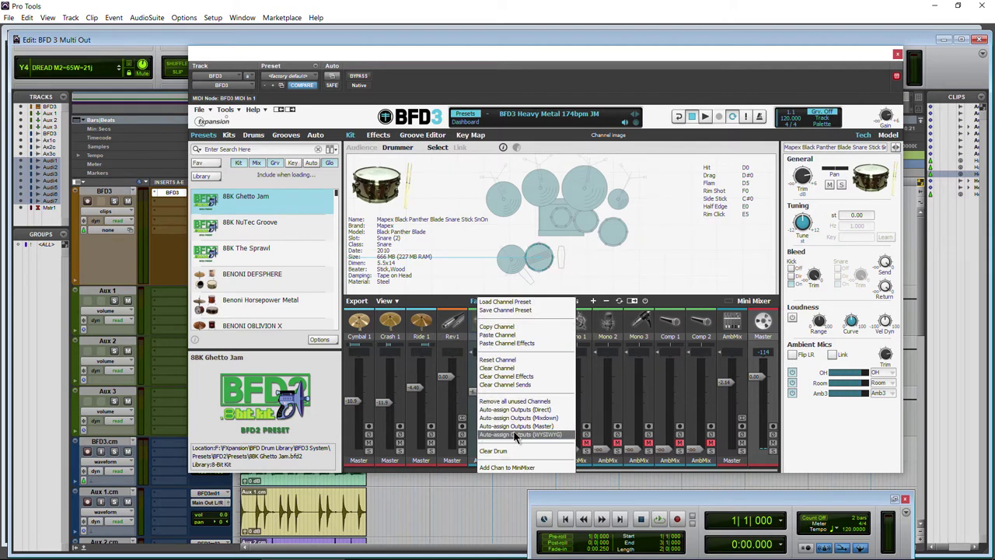
{"action": "left_click", "coordinate": [517, 435]}
{"action": "left_click", "coordinate": [477, 331]}
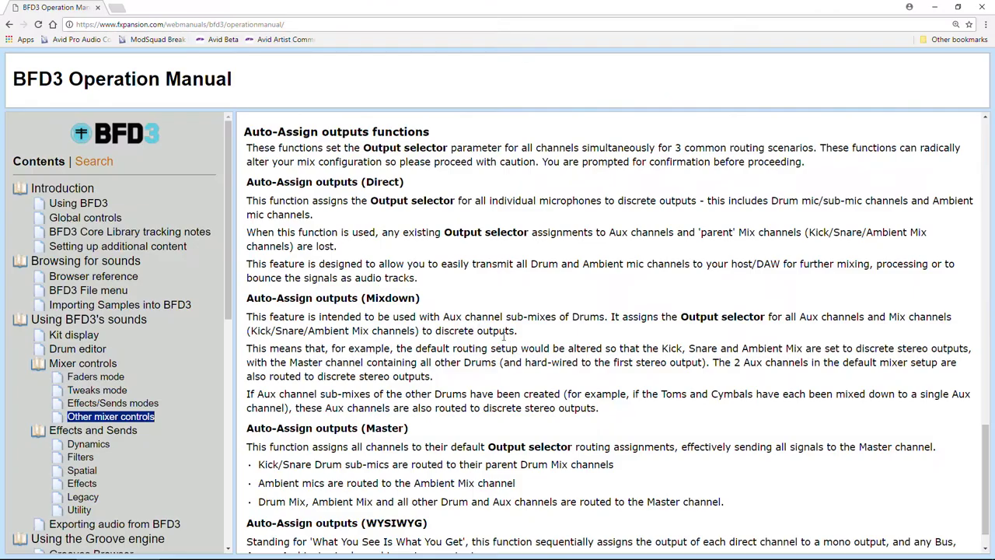
- Switch to the BFD3 Operation Manual in the browser and read how the Direct and Mixdown auto-assign functions route channels
{"action": "left_click_drag", "start_coordinate": [363, 182], "coordinate": [414, 184]}
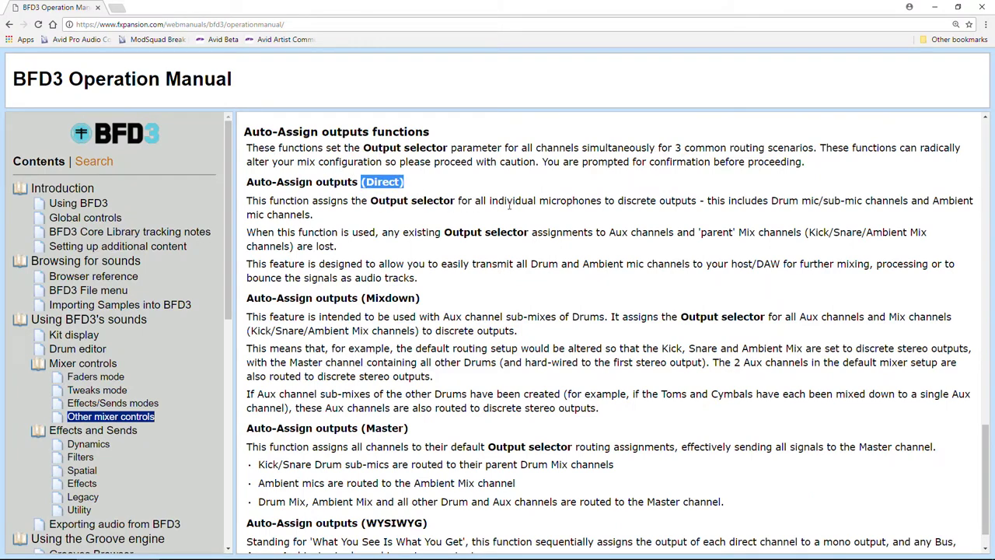
{"action": "left_click_drag", "start_coordinate": [648, 201], "coordinate": [700, 201]}
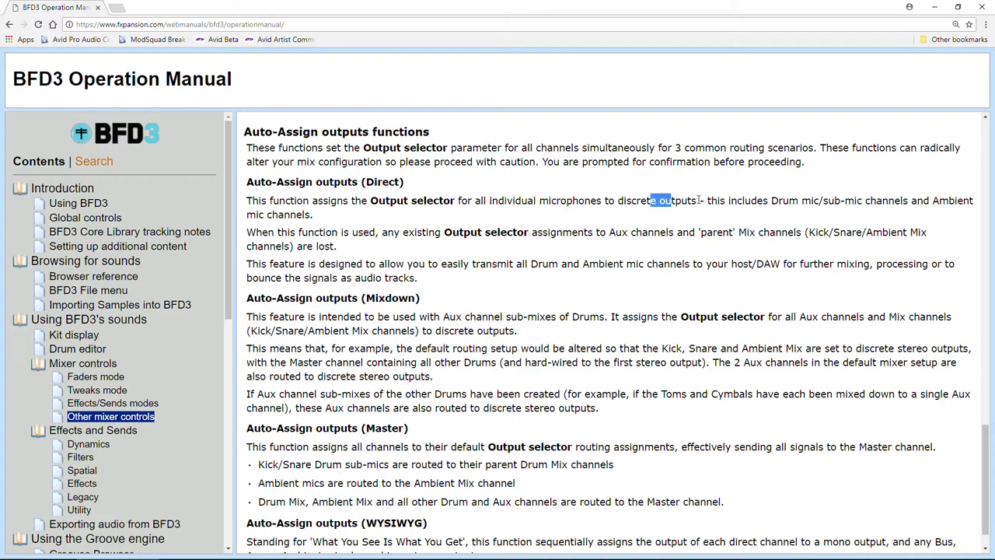
{"action": "left_click_drag", "start_coordinate": [772, 200], "coordinate": [949, 200]}
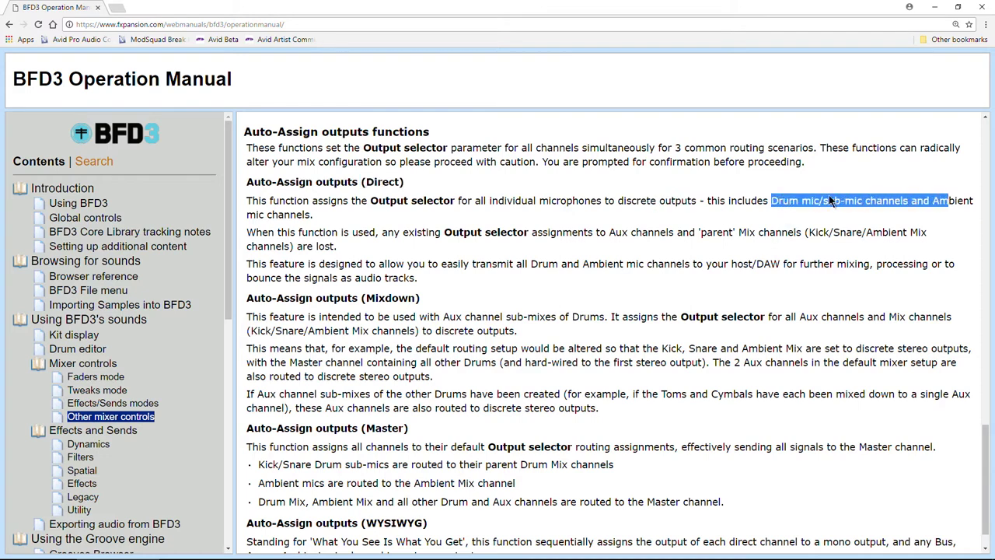
{"action": "left_click", "coordinate": [303, 215]}
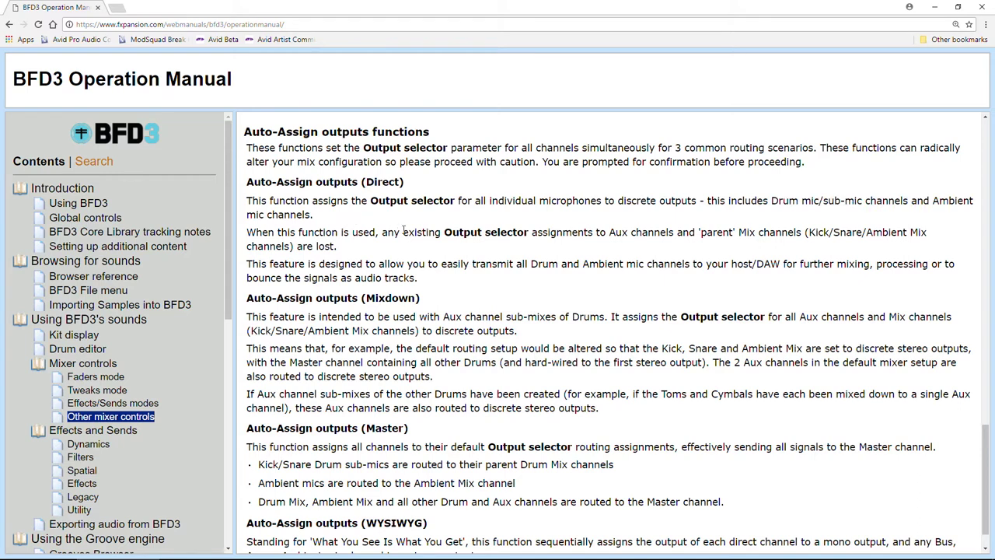
{"action": "left_click_drag", "start_coordinate": [393, 232], "coordinate": [526, 232]}
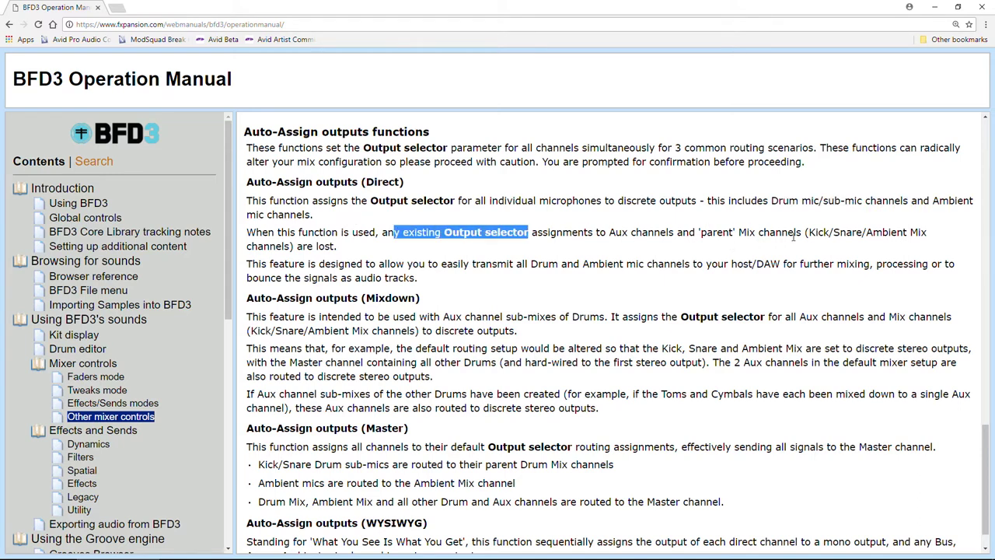
{"action": "left_click_drag", "start_coordinate": [296, 245], "coordinate": [335, 245]}
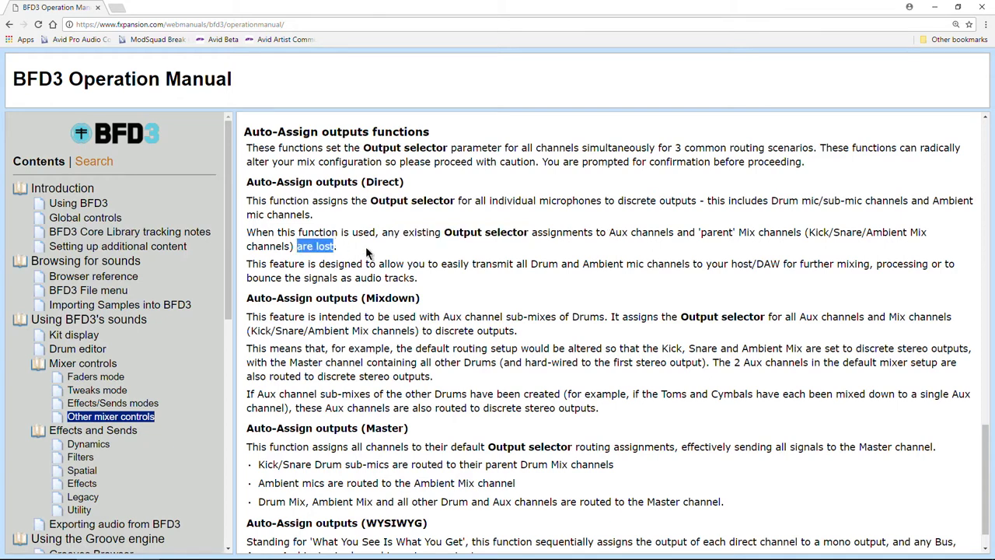
{"action": "scroll", "coordinate": [466, 249], "scroll_direction": "down", "scroll_amount": 1}
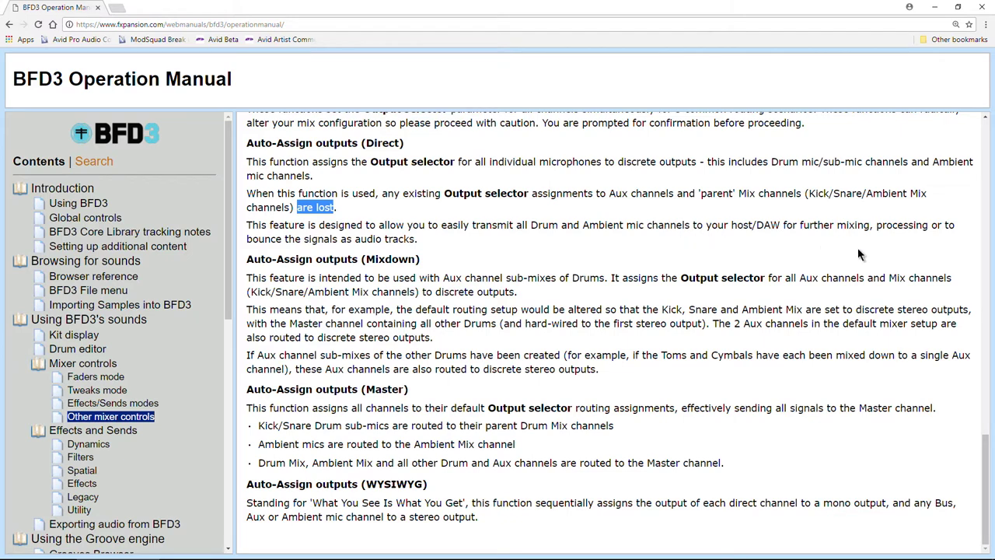
{"action": "left_click", "coordinate": [363, 259]}
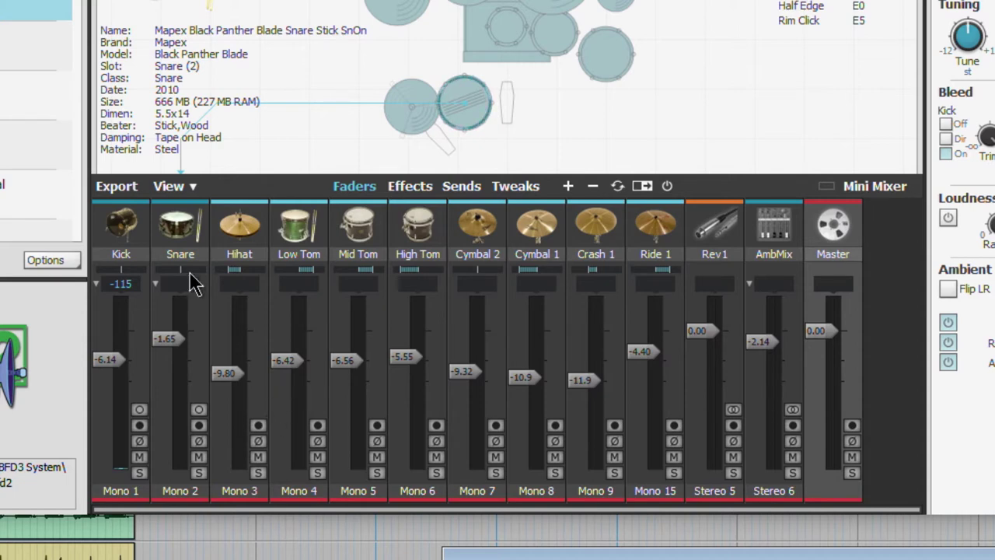
- Back in BFD3, auto-assign all mixer channels to outputs using the Mixdown option
{"action": "right_click", "coordinate": [122, 256]}
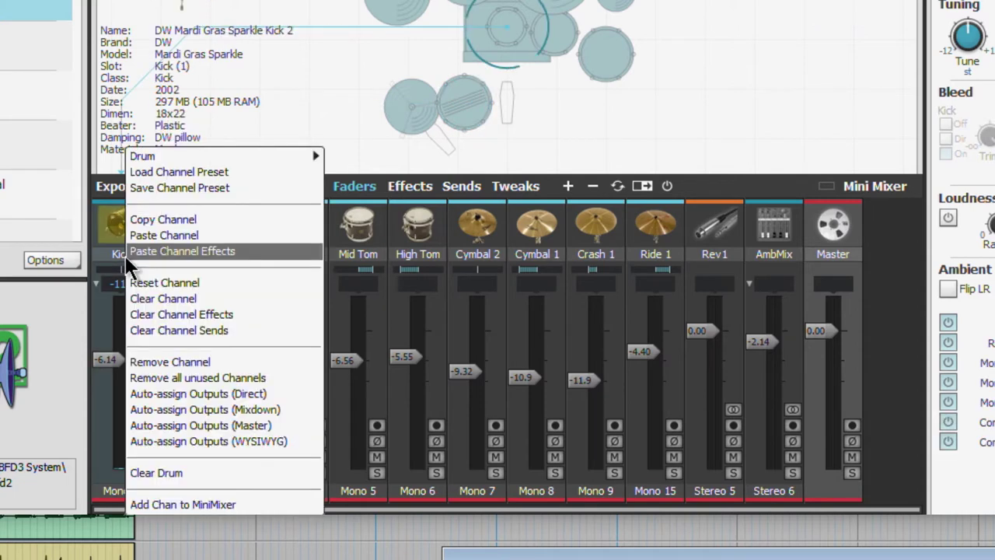
{"action": "left_click", "coordinate": [237, 411]}
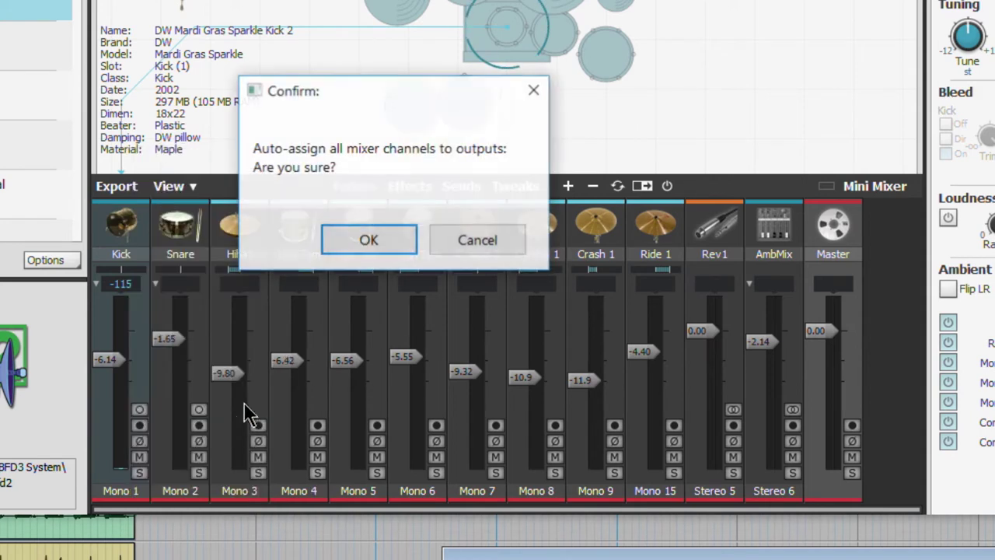
{"action": "left_click", "coordinate": [343, 239]}
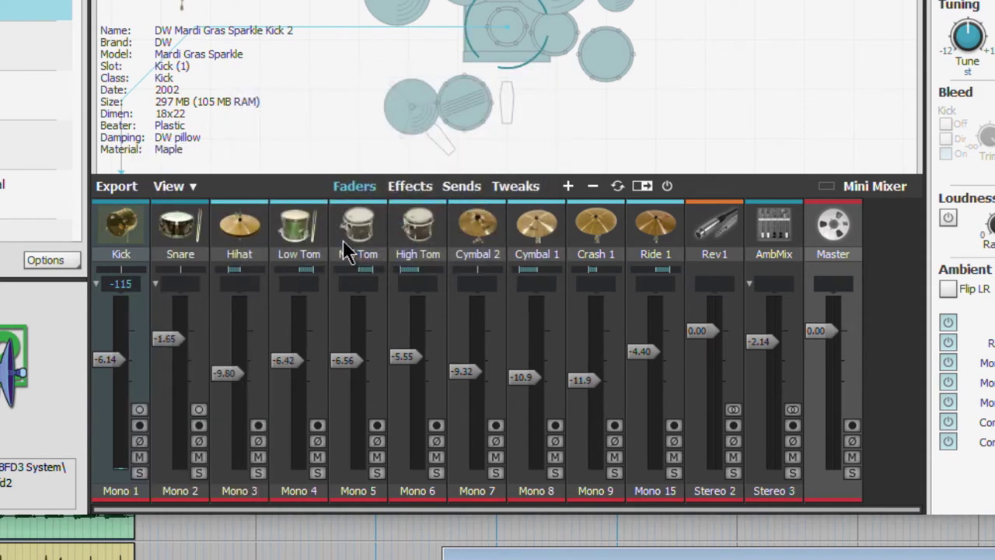
- Reset all channel outputs with the Master auto-assign option, and reassign them using the Mixdown option
{"action": "right_click", "coordinate": [106, 229]}
{"action": "left_click", "coordinate": [235, 424]}
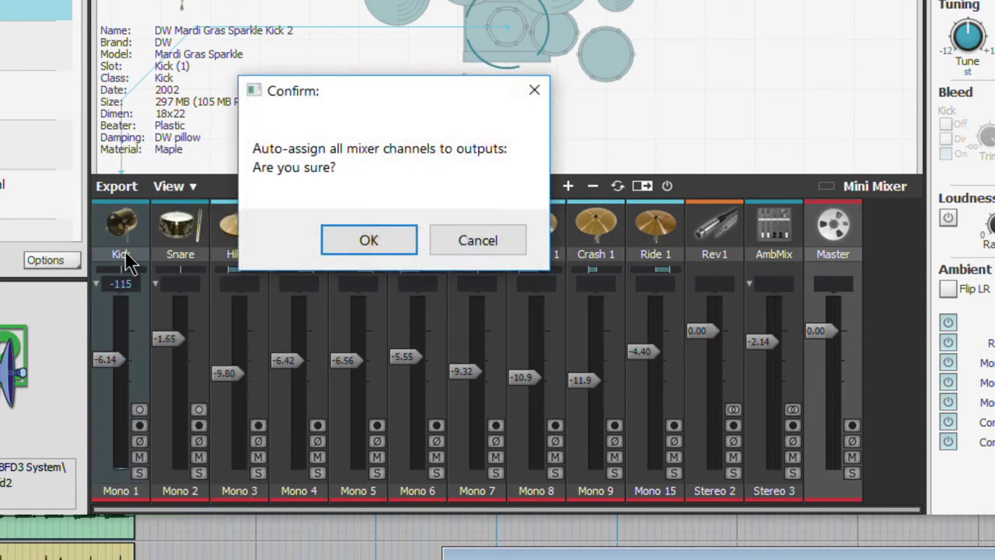
{"action": "left_click", "coordinate": [381, 237]}
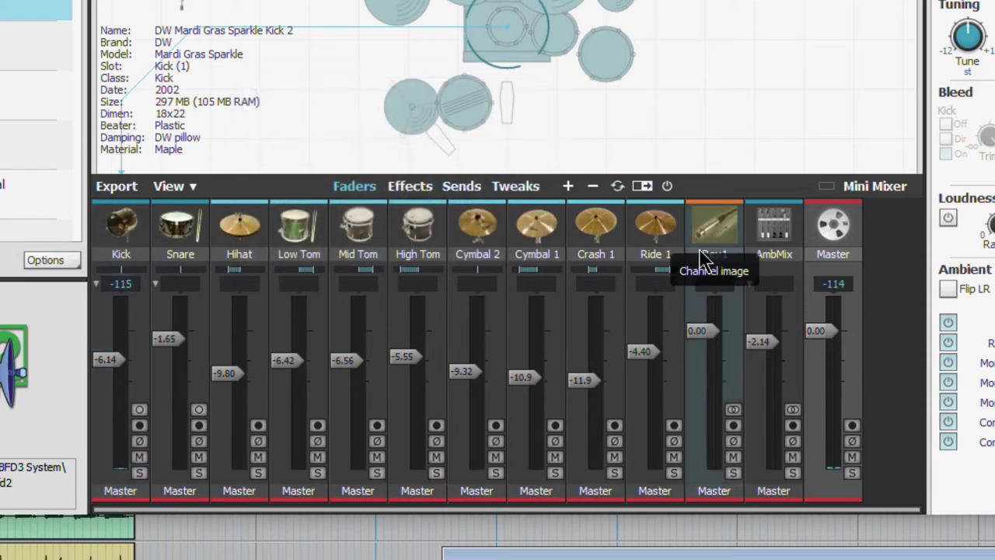
{"action": "right_click", "coordinate": [120, 237]}
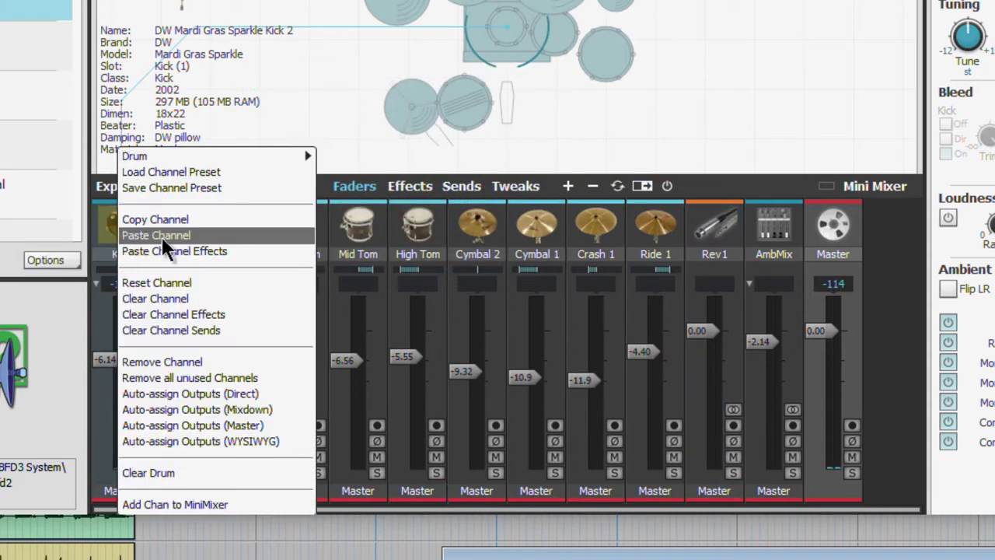
{"action": "left_click", "coordinate": [232, 408]}
{"action": "left_click", "coordinate": [359, 235]}
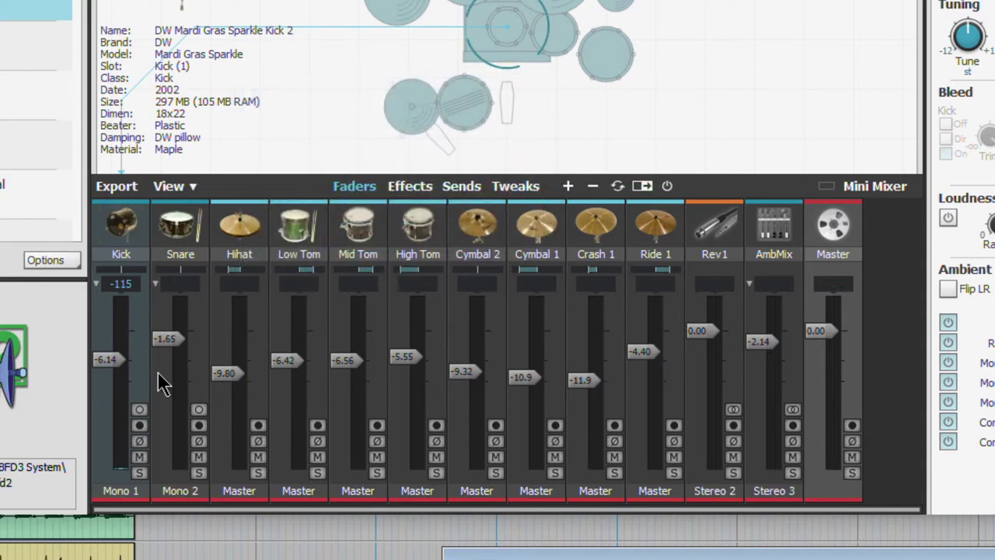
- Examine the outputs of the Kick sub-mics, the Rev1 channel and the AmbMix group, collapsing the Kick group again
{"action": "left_click", "coordinate": [98, 285]}
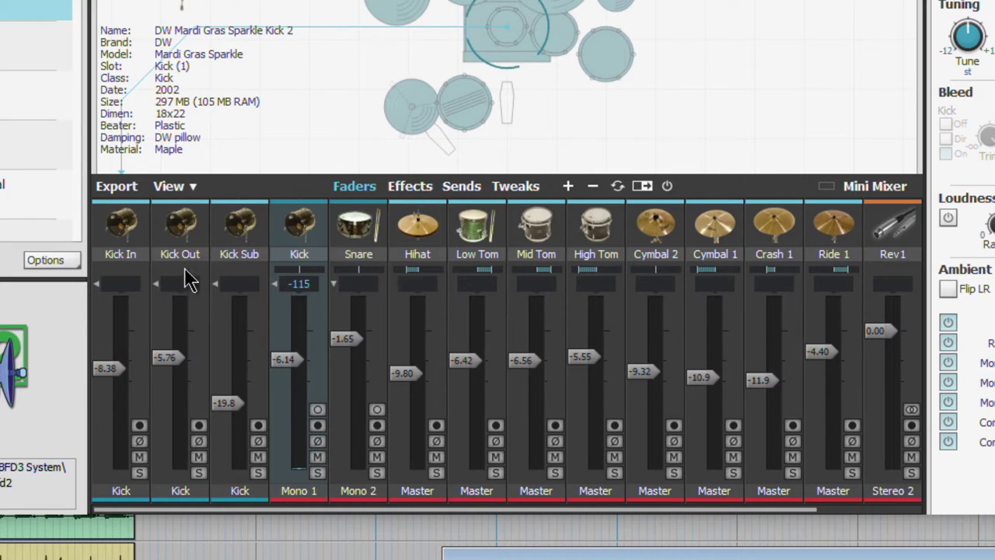
{"action": "left_click", "coordinate": [276, 286]}
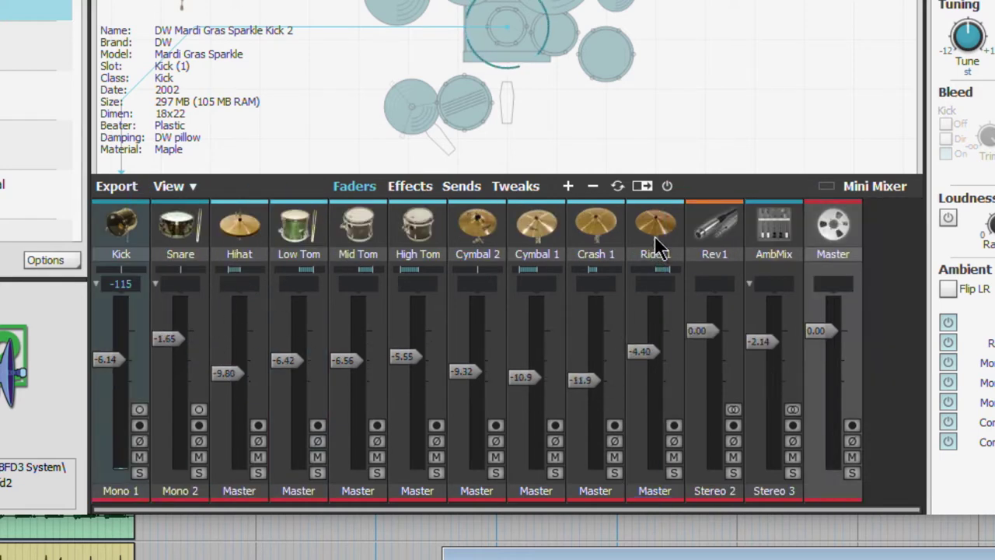
{"action": "left_click", "coordinate": [715, 251]}
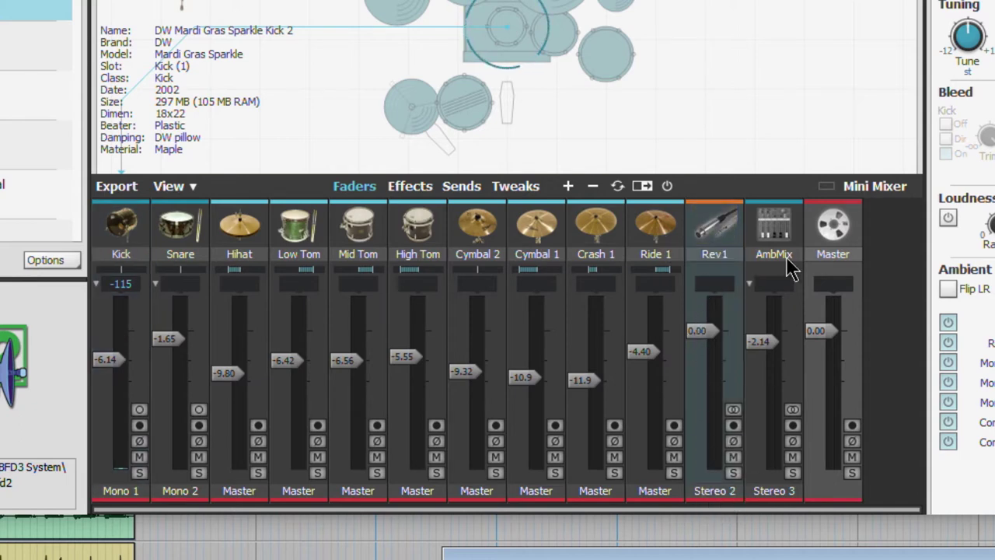
{"action": "left_click", "coordinate": [751, 284]}
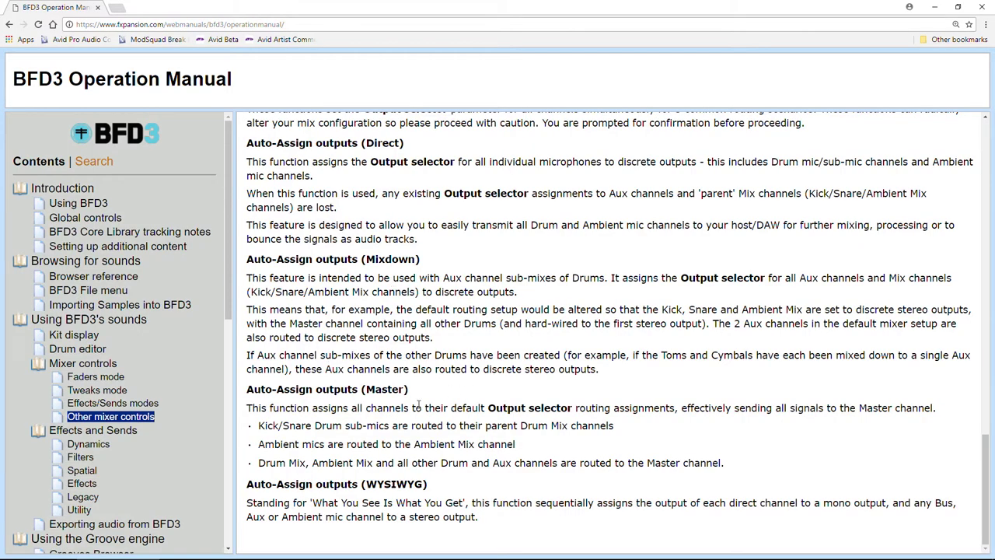
- Read the manual's descriptions of the Master and WYSIWYG auto-assign output functions, including how Kick/Snare sub-mics and ambient mics are routed
{"action": "left_click_drag", "start_coordinate": [348, 407], "coordinate": [417, 407]}
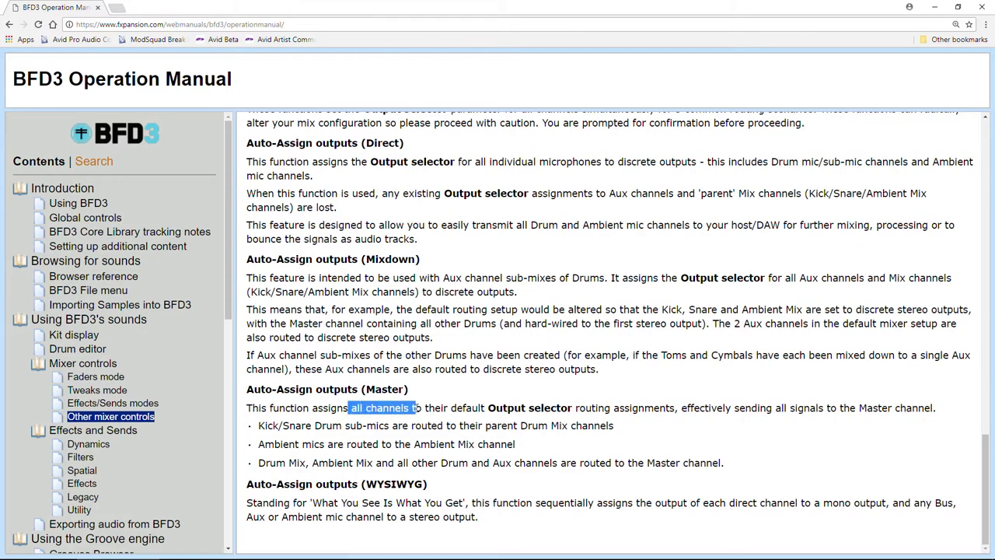
{"action": "left_click_drag", "start_coordinate": [496, 408], "coordinate": [573, 407]}
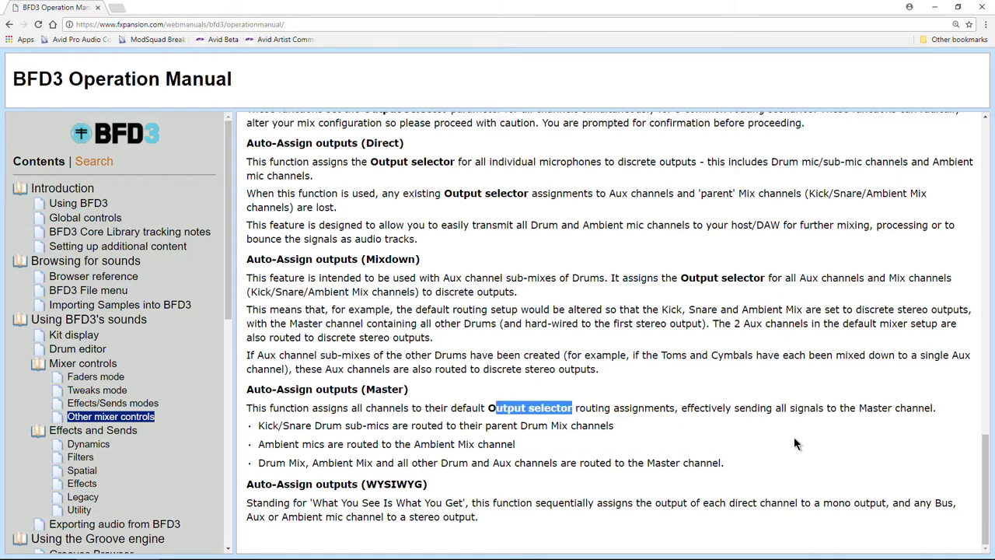
{"action": "left_click_drag", "start_coordinate": [258, 425], "coordinate": [390, 425]}
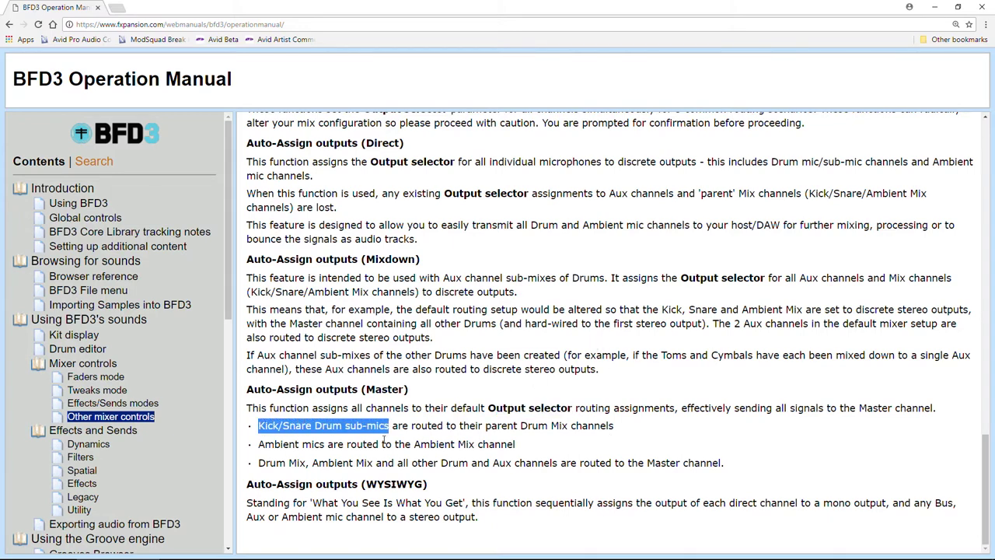
{"action": "left_click_drag", "start_coordinate": [267, 444], "coordinate": [328, 451]}
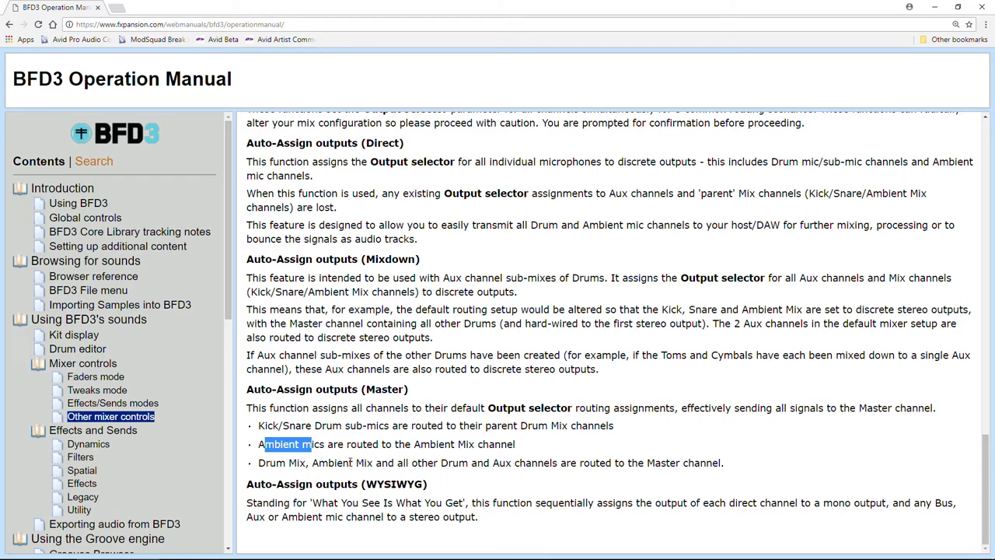
{"action": "left_click_drag", "start_coordinate": [360, 484], "coordinate": [435, 483]}
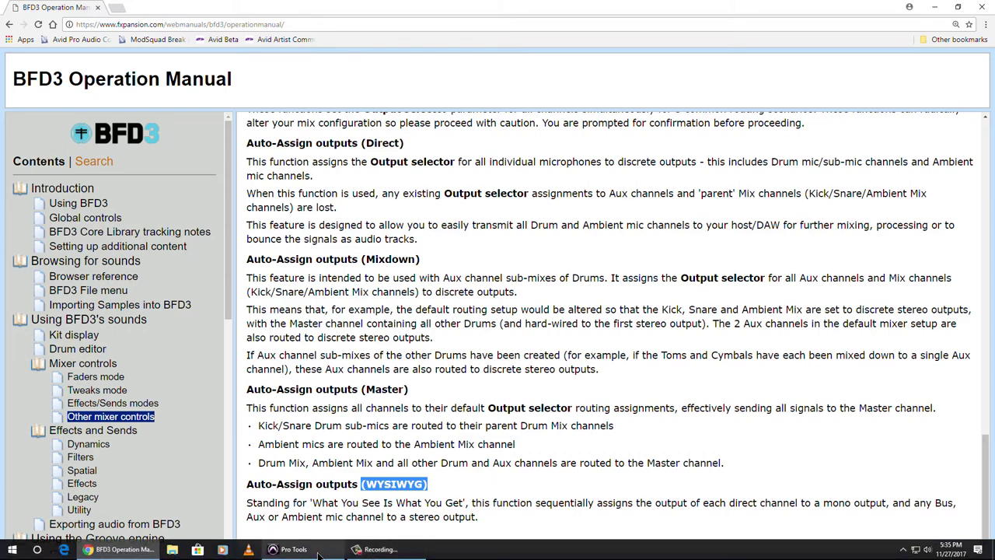
- Switch back to BFD3 in Pro Tools and examine the Master routing of the Kick sub-mics and the AmbMix group, collapsing the groups again
{"action": "left_click", "coordinate": [350, 549]}
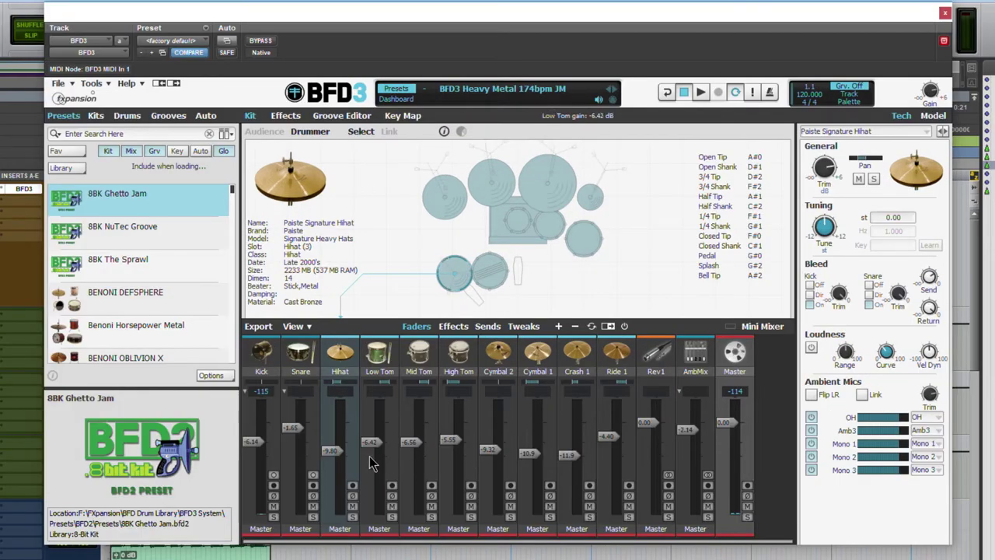
{"action": "left_click", "coordinate": [249, 391]}
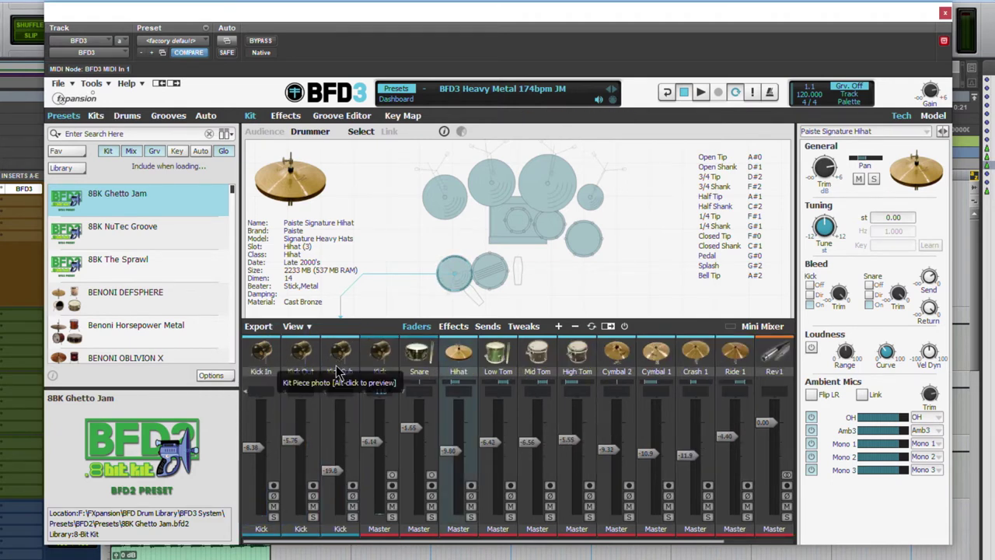
{"action": "left_click", "coordinate": [248, 392]}
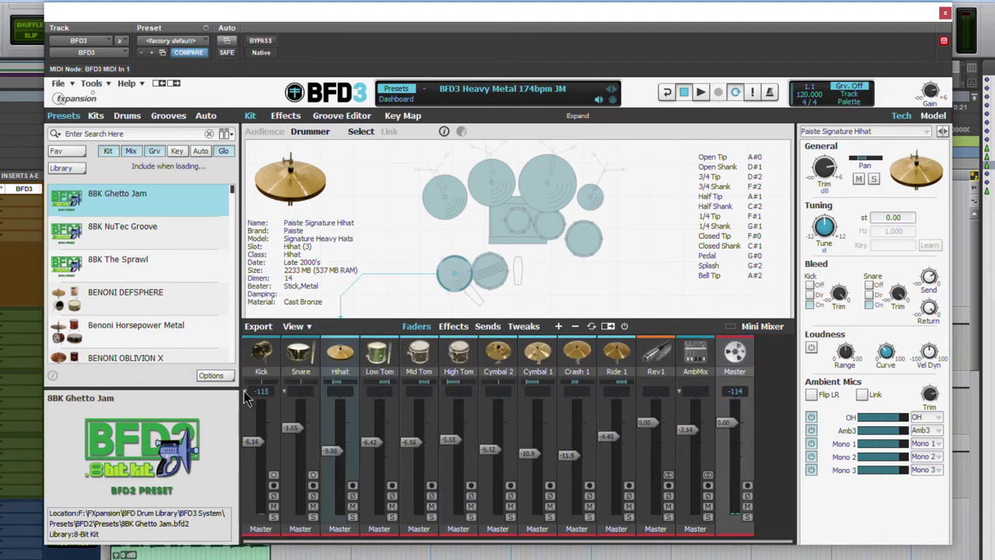
{"action": "left_click", "coordinate": [270, 359]}
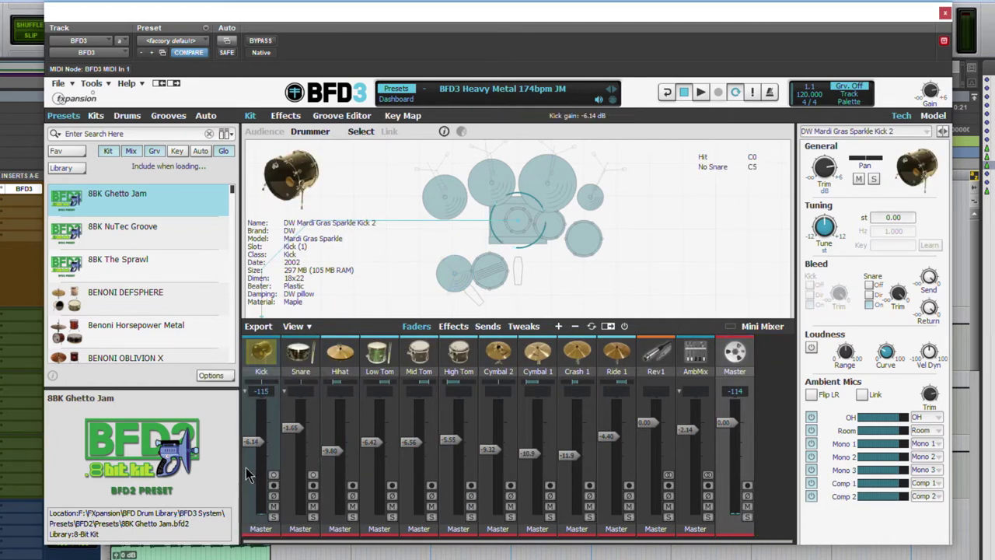
{"action": "left_click", "coordinate": [248, 397]}
{"action": "left_click", "coordinate": [367, 393]}
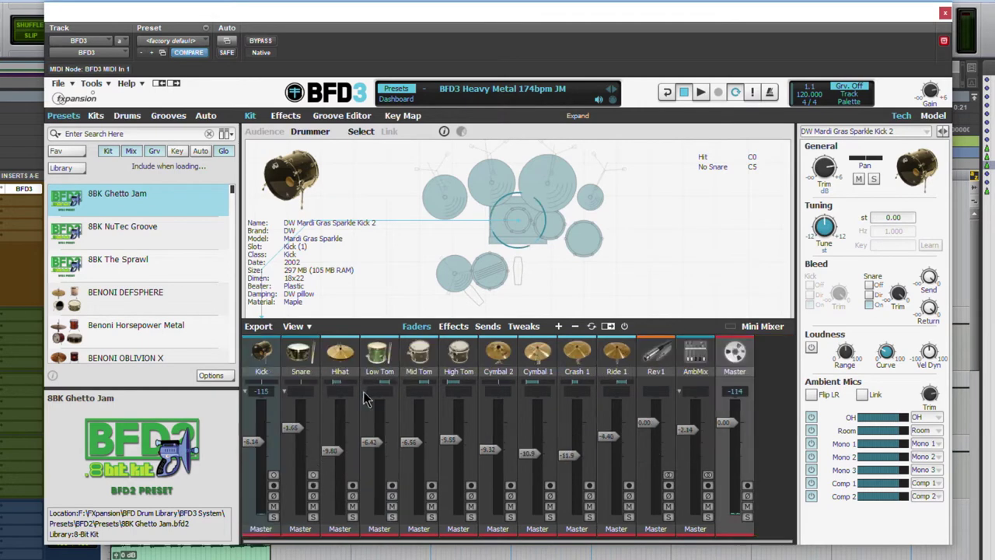
{"action": "left_click", "coordinate": [687, 356]}
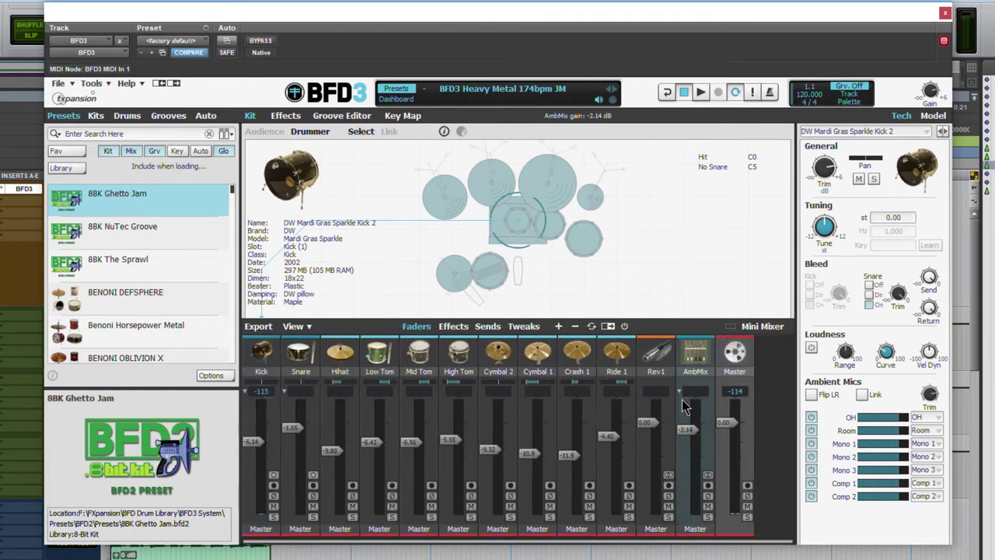
{"action": "left_click", "coordinate": [681, 395]}
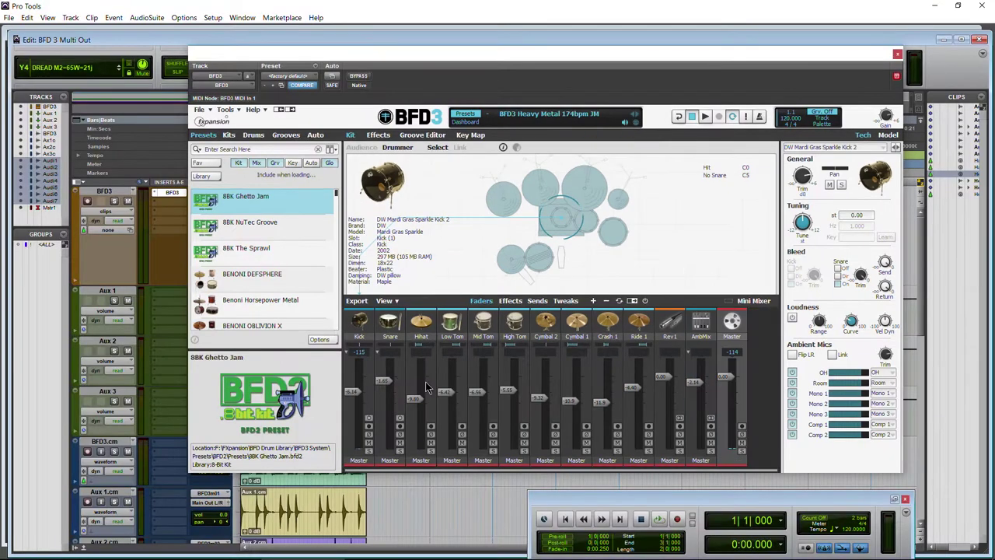
- Auto-assign all mixer channel outputs using the WYSIWYG option and confirm it
{"action": "right_click", "coordinate": [411, 461]}
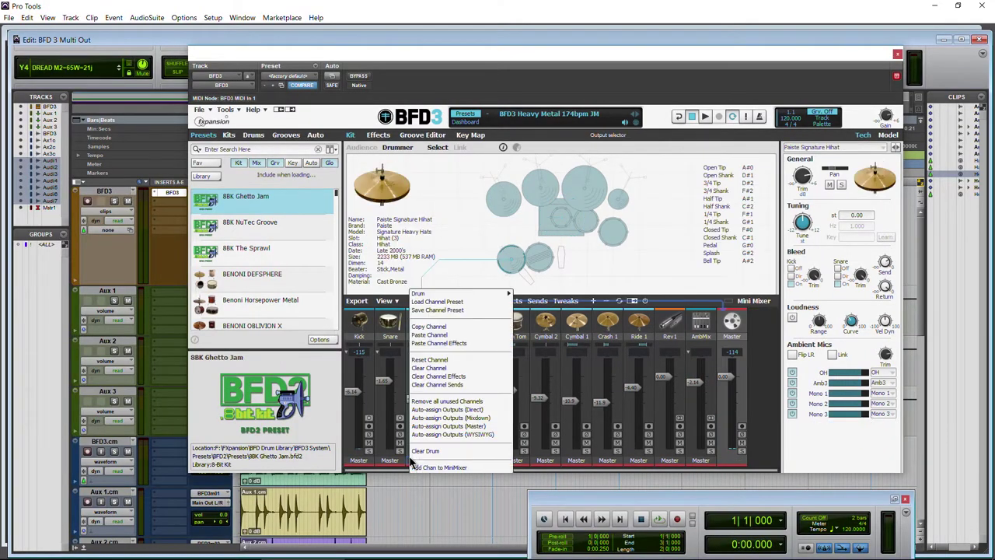
{"action": "left_click", "coordinate": [468, 435]}
{"action": "left_click", "coordinate": [491, 332]}
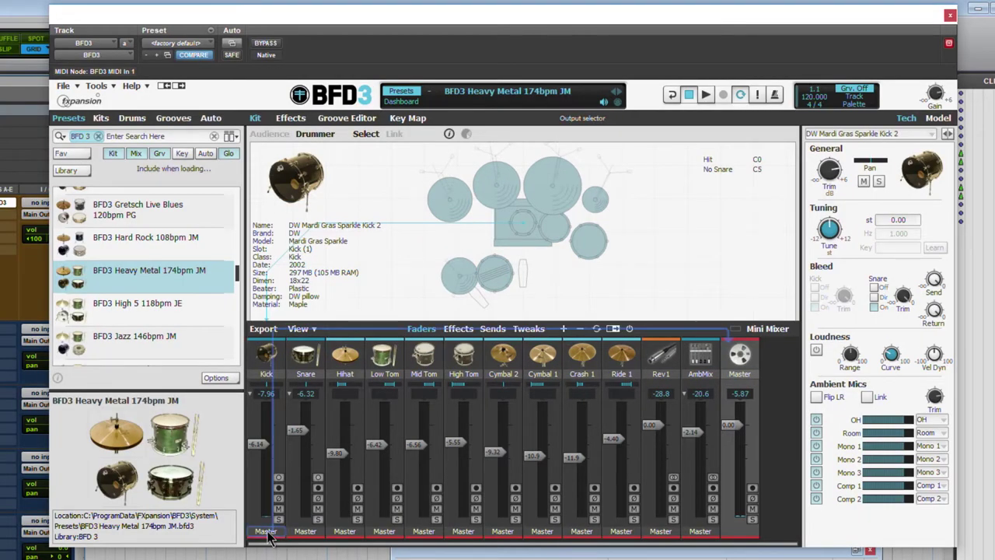
- Route the Kick channel to output Mono 1 and the remaining drum channels, Snare through Ride 1, to Mono 2 through Mono 10
{"action": "left_click", "coordinate": [266, 532]}
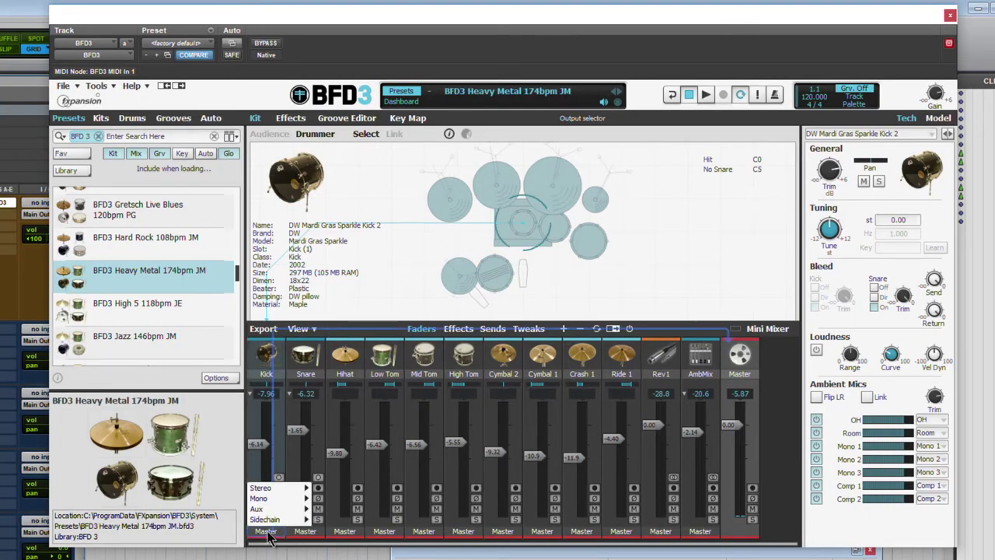
{"action": "mouse_move", "coordinate": [294, 499]}
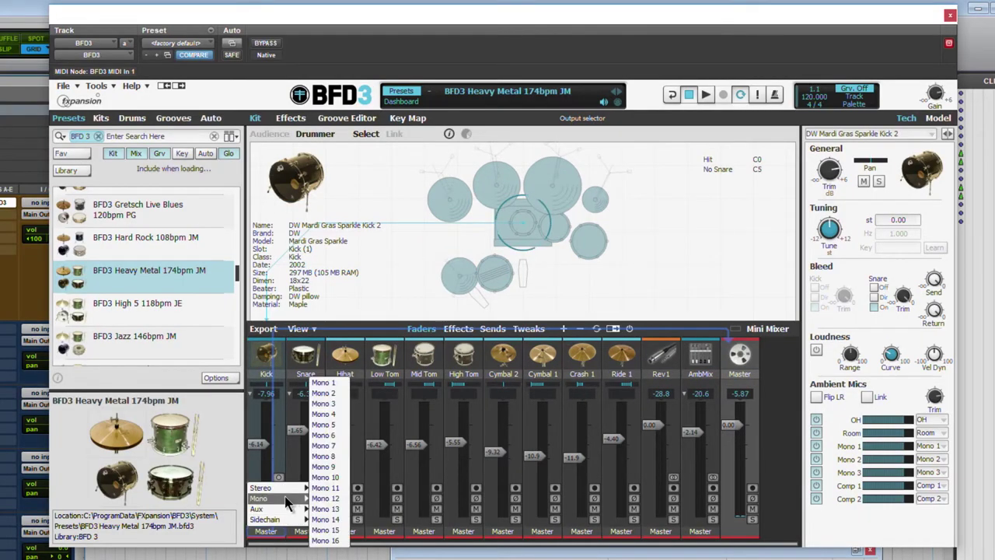
{"action": "left_click", "coordinate": [322, 382]}
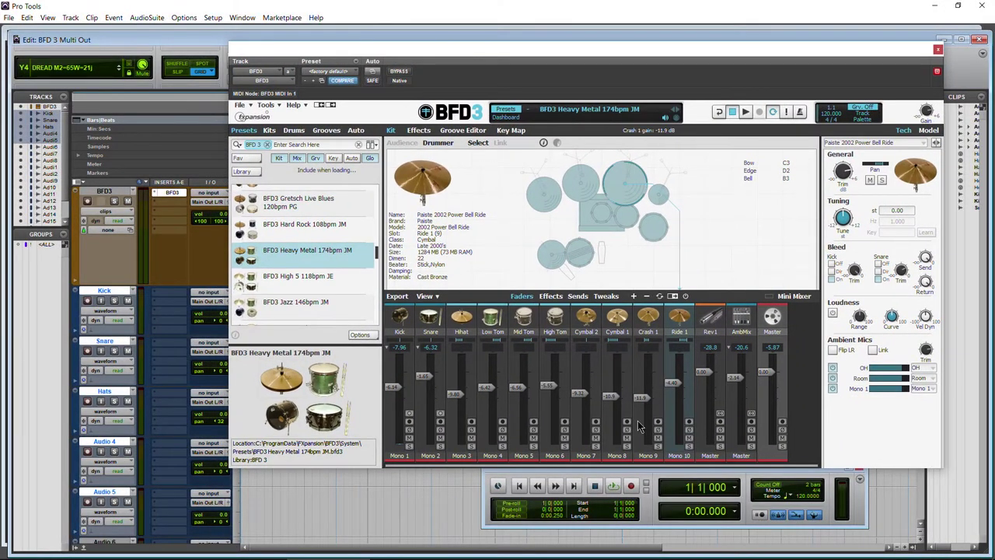
- Play the session briefly to check the channel meters, stop it, and move the Transport and BFD3 windows apart
{"action": "left_click", "coordinate": [637, 476]}
{"action": "left_click", "coordinate": [613, 485]}
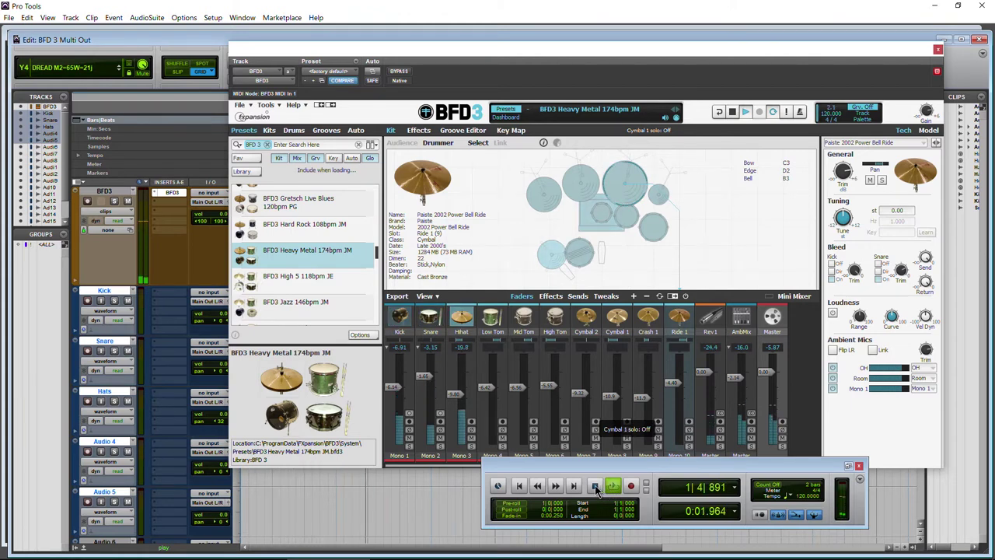
{"action": "left_click", "coordinate": [594, 485]}
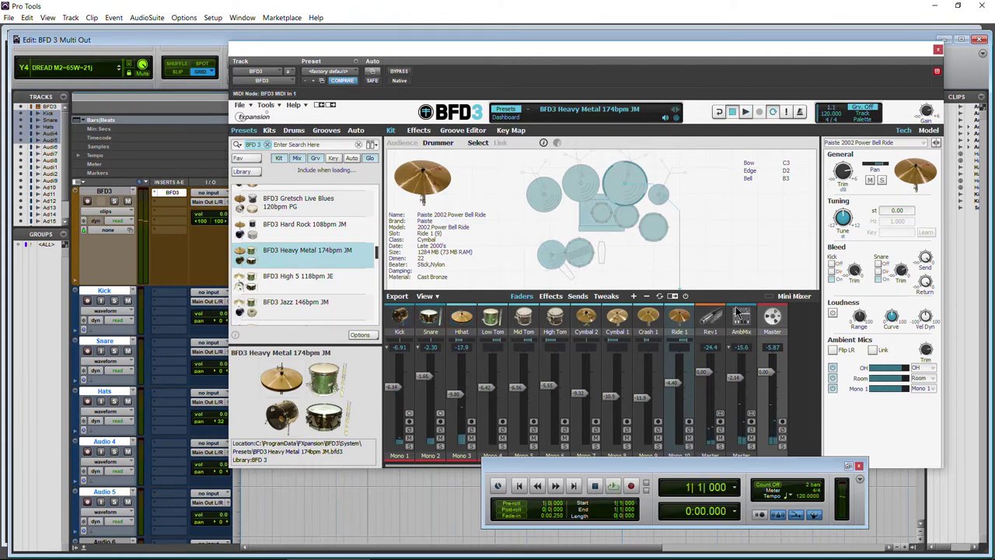
{"action": "left_click_drag", "start_coordinate": [642, 466], "coordinate": [654, 474]}
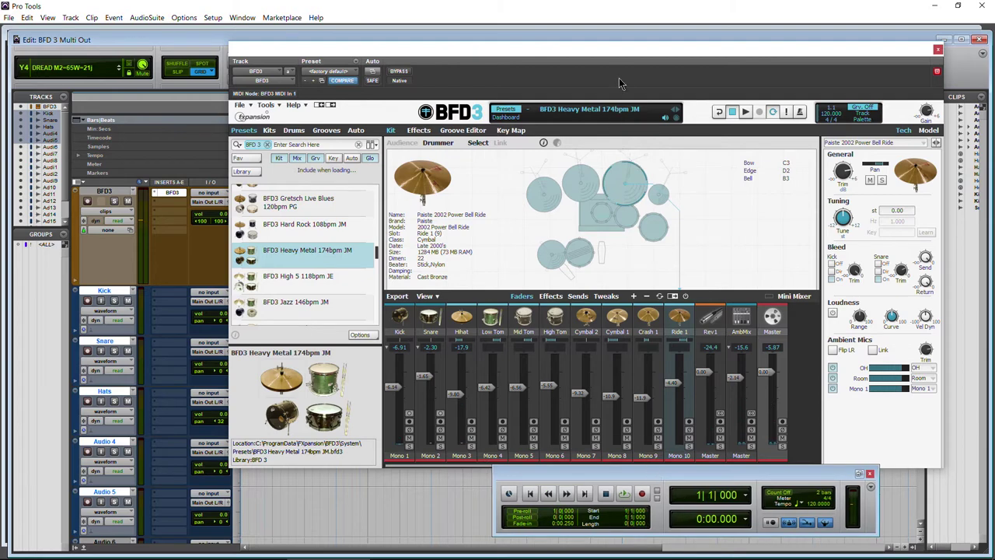
{"action": "left_click_drag", "start_coordinate": [626, 58], "coordinate": [626, 55]}
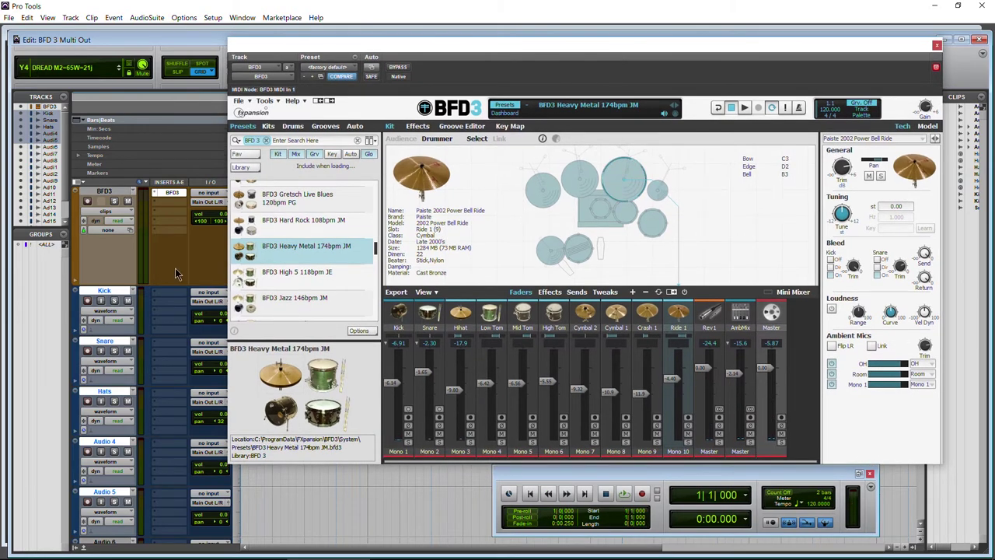
- Try to record-enable the Snare track while it has no input assigned
{"action": "left_click", "coordinate": [87, 351]}
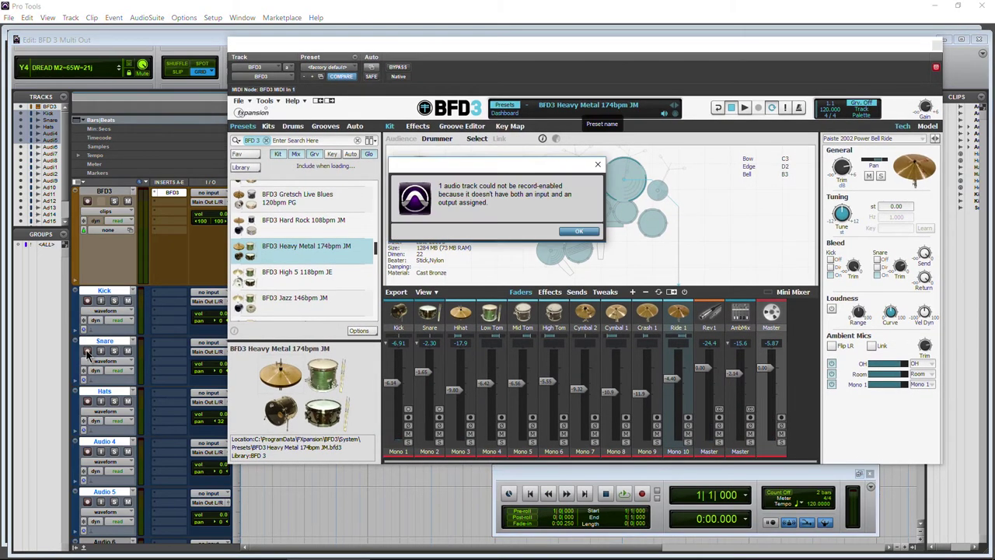
{"action": "left_click", "coordinate": [582, 232]}
{"action": "left_click", "coordinate": [203, 294]}
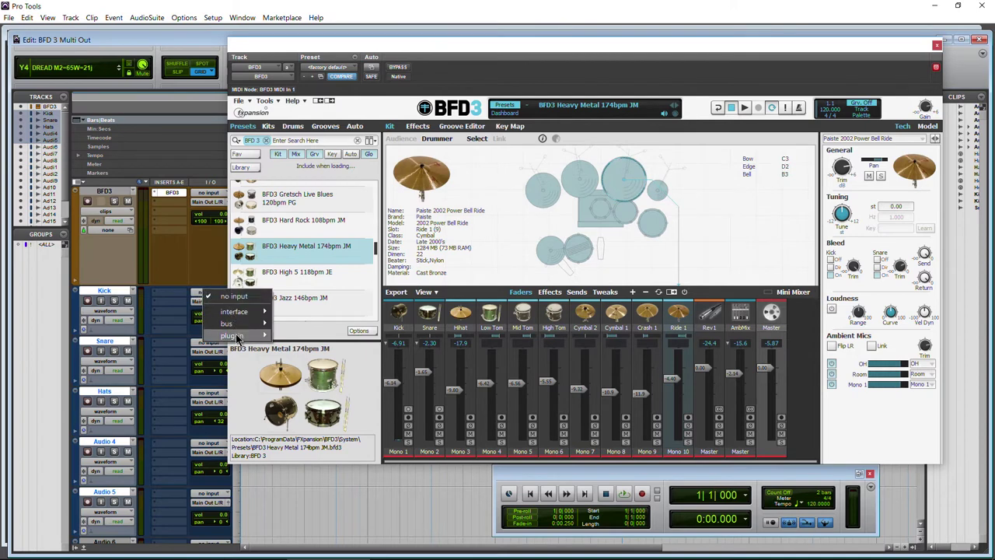
{"action": "mouse_move", "coordinate": [231, 335]}
{"action": "left_click", "coordinate": [108, 295]}
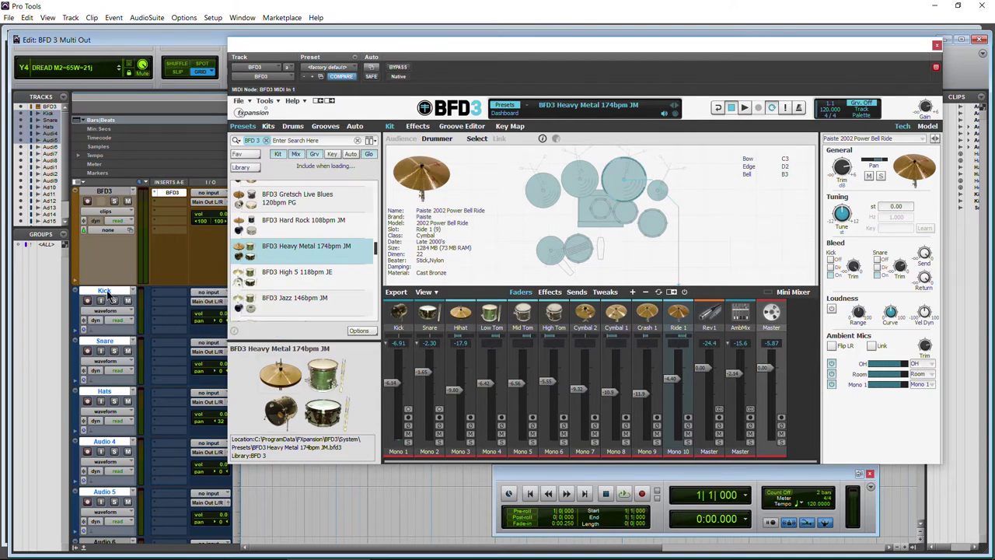
- Assign the BFD3 plug-in's mono outputs as sequential inputs to the audio tracks, from BFD3m01 on Kick to BFD3m10 on Audio 2
{"action": "scroll", "coordinate": [109, 307], "scroll_direction": "down", "scroll_amount": 2}
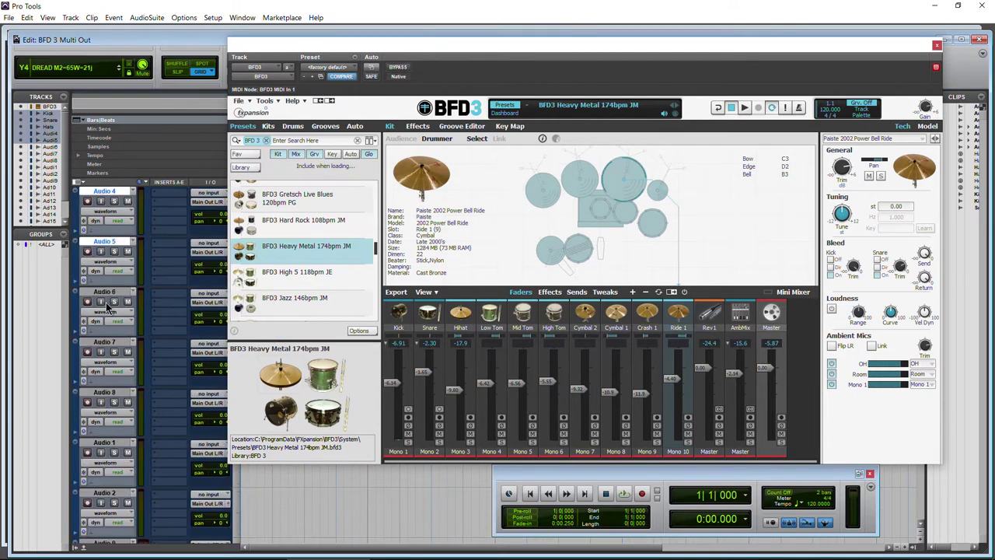
{"action": "scroll", "coordinate": [160, 295], "scroll_direction": "up", "scroll_amount": 2}
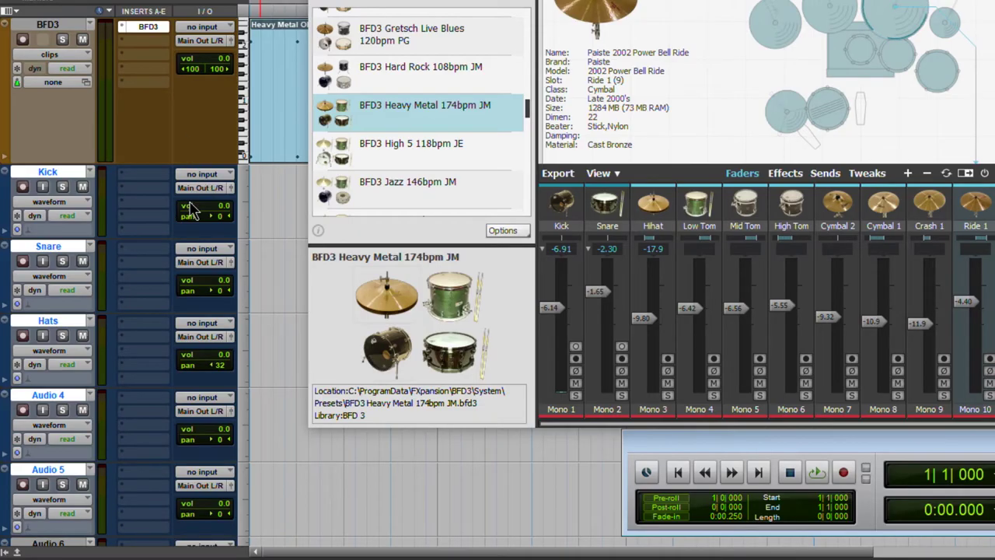
{"action": "left_click", "coordinate": [208, 173]}
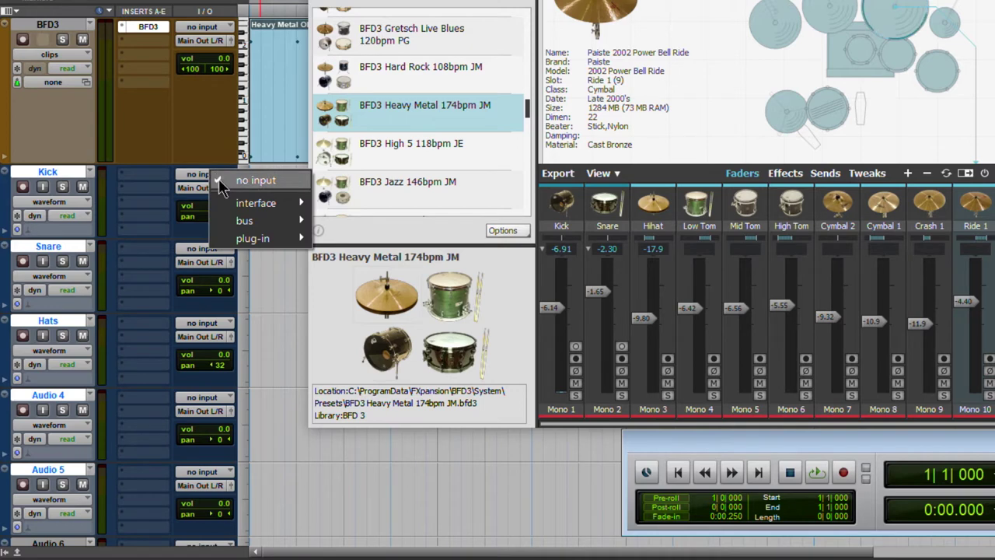
{"action": "mouse_move", "coordinate": [268, 238]}
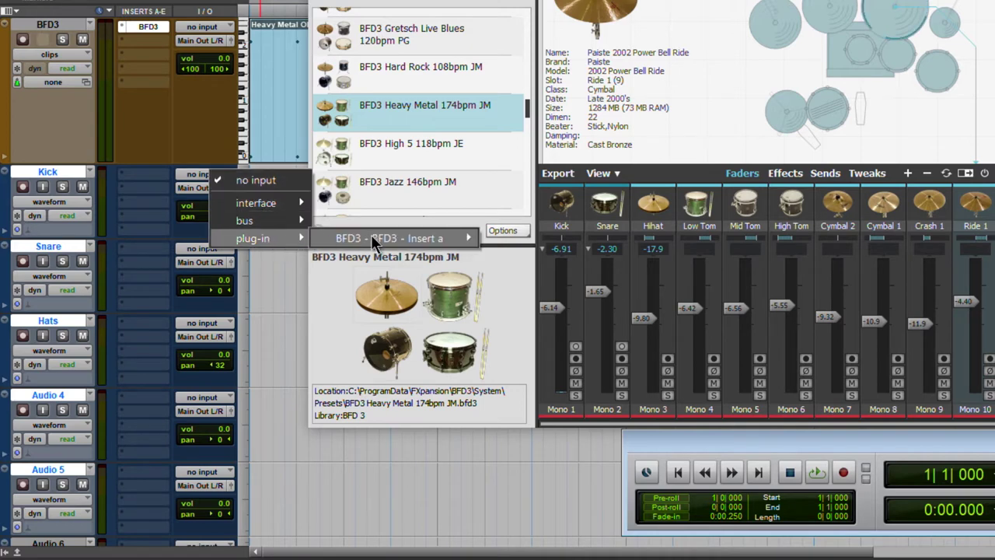
{"action": "mouse_move", "coordinate": [372, 240]}
{"action": "left_click", "coordinate": [543, 299]}
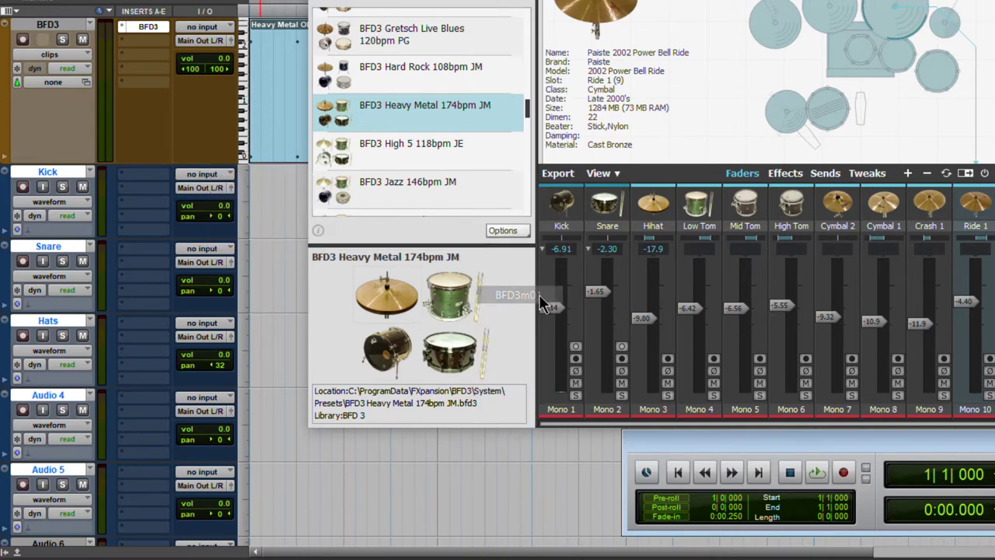
{"action": "scroll", "coordinate": [153, 236], "scroll_direction": "down", "scroll_amount": 5}
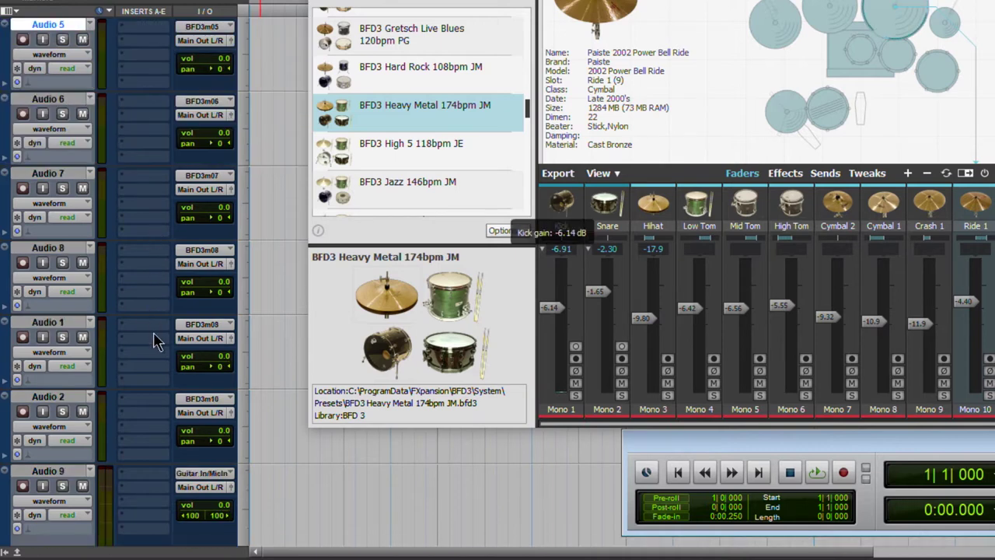
{"action": "scroll", "coordinate": [105, 370], "scroll_direction": "up", "scroll_amount": 5}
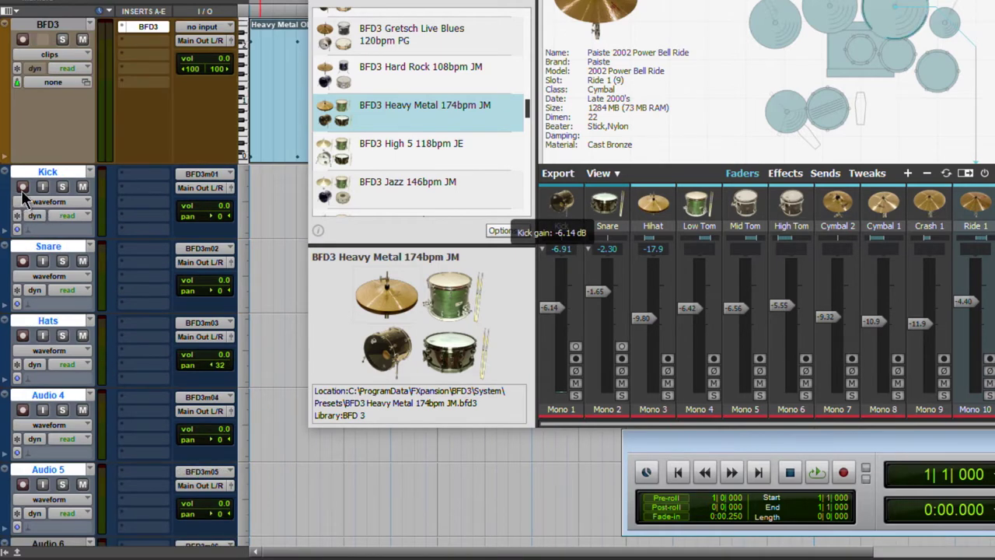
- Record-enable all the audio tracks fed by BFD3, from Kick through Audio 2
{"action": "mouse_move", "coordinate": [30, 247]}
{"action": "left_mouse_down"}
{"action": "mouse_move", "coordinate": [15, 310]}
{"action": "mouse_move", "coordinate": [24, 484]}
{"action": "left_mouse_up"}
{"action": "scroll", "coordinate": [44, 307], "scroll_direction": "down", "scroll_amount": 5}
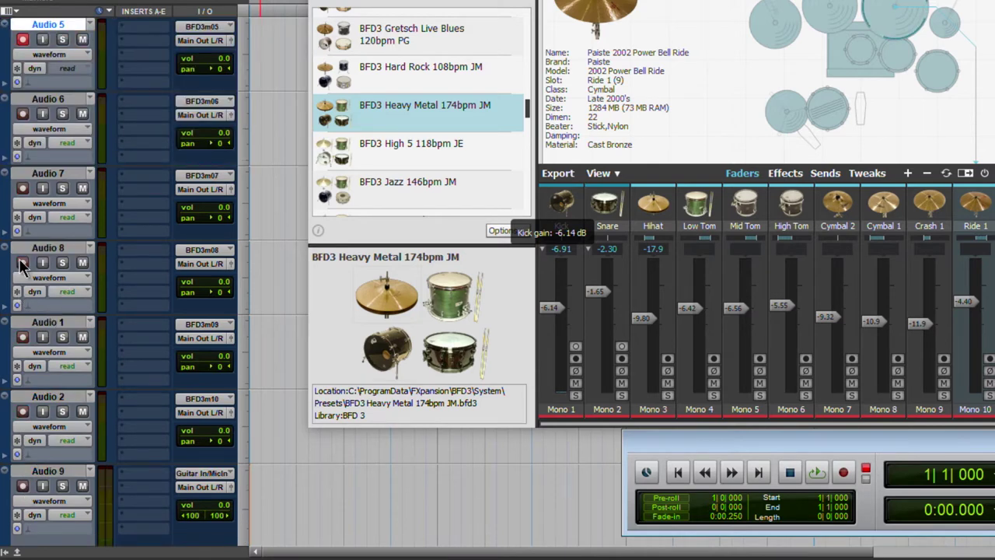
{"action": "left_click_drag", "start_coordinate": [19, 238], "coordinate": [30, 117]}
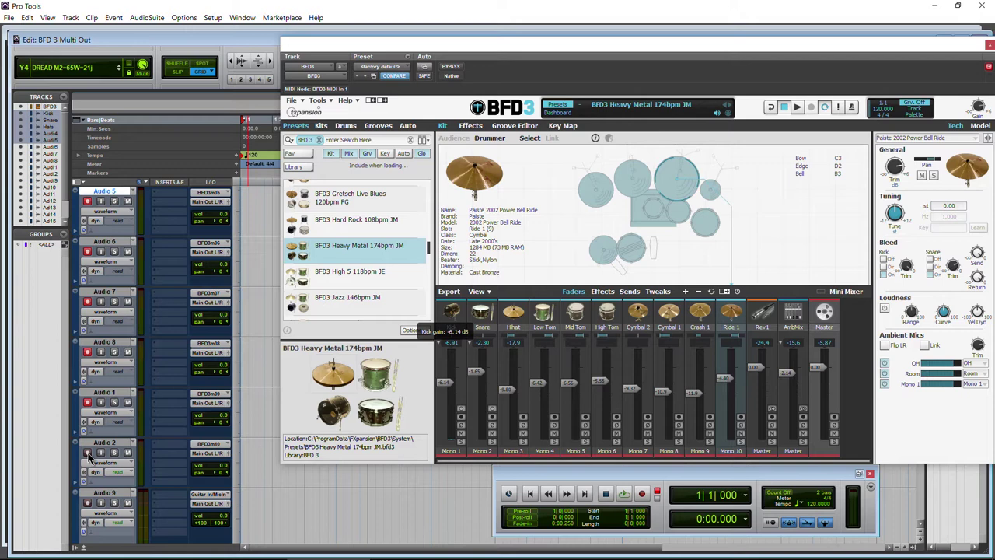
{"action": "left_click", "coordinate": [88, 453]}
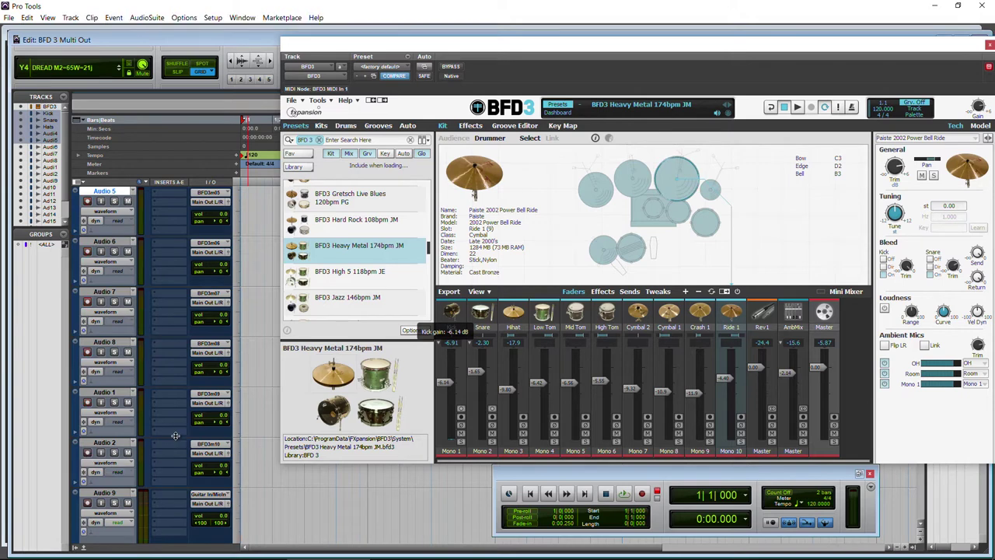
{"action": "scroll", "coordinate": [108, 389], "scroll_direction": "up", "scroll_amount": 6}
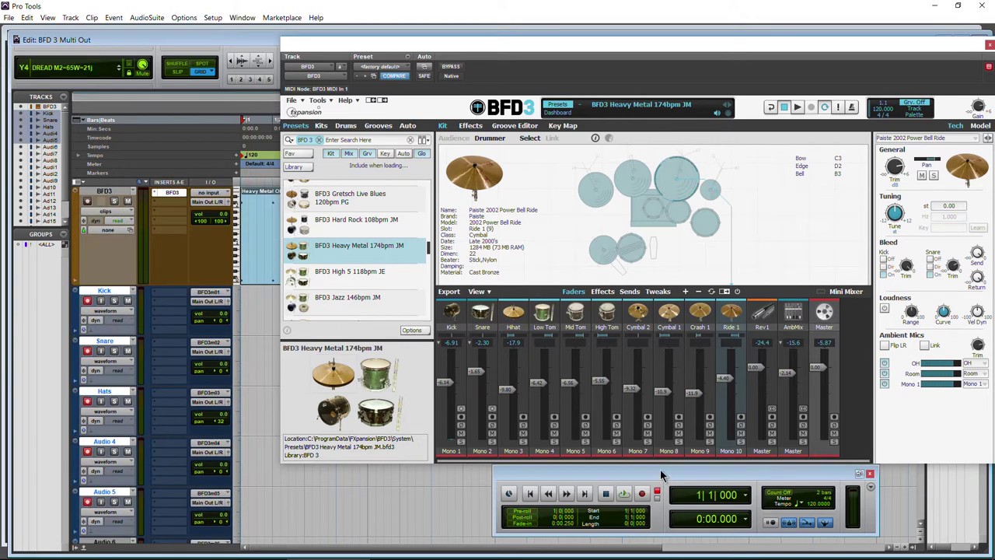
- Record the BFD3 drum performance onto the armed audio tracks, stop after the performance ends, and close the BFD3 window
{"action": "left_click_drag", "start_coordinate": [660, 480], "coordinate": [644, 482]}
{"action": "left_click", "coordinate": [627, 495]}
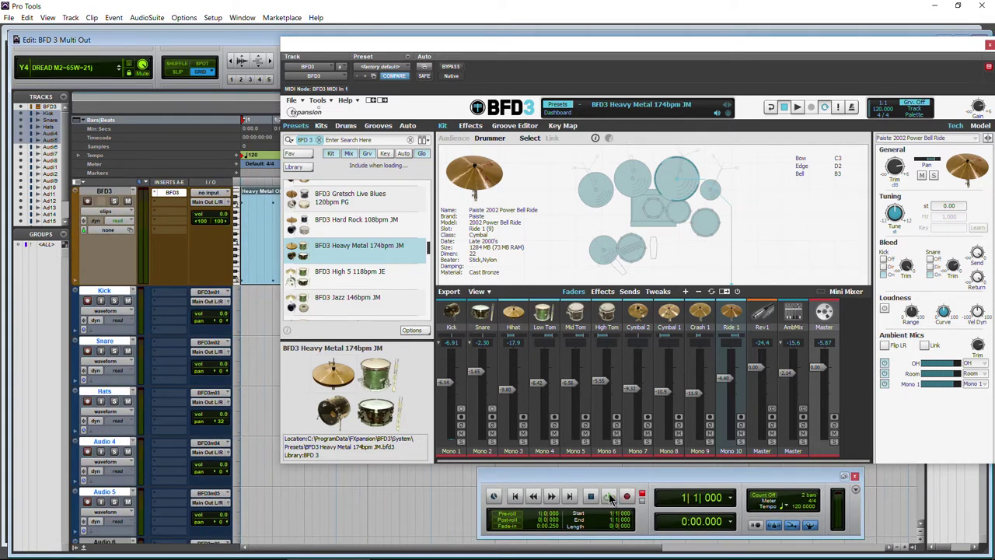
{"action": "left_click", "coordinate": [608, 496]}
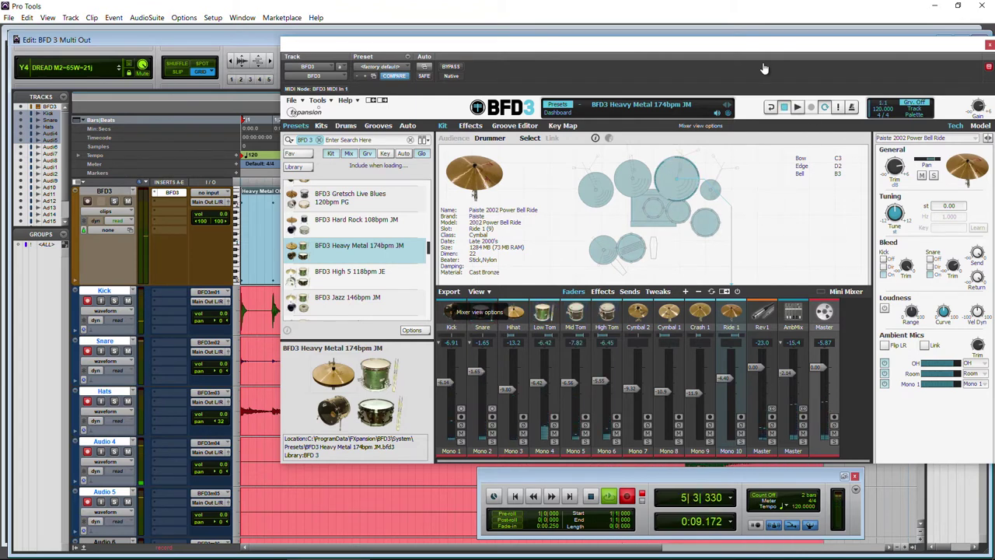
{"action": "key", "text": "space"}
{"action": "left_click_drag", "start_coordinate": [833, 49], "coordinate": [779, 47]}
{"action": "left_click", "coordinate": [935, 50]}
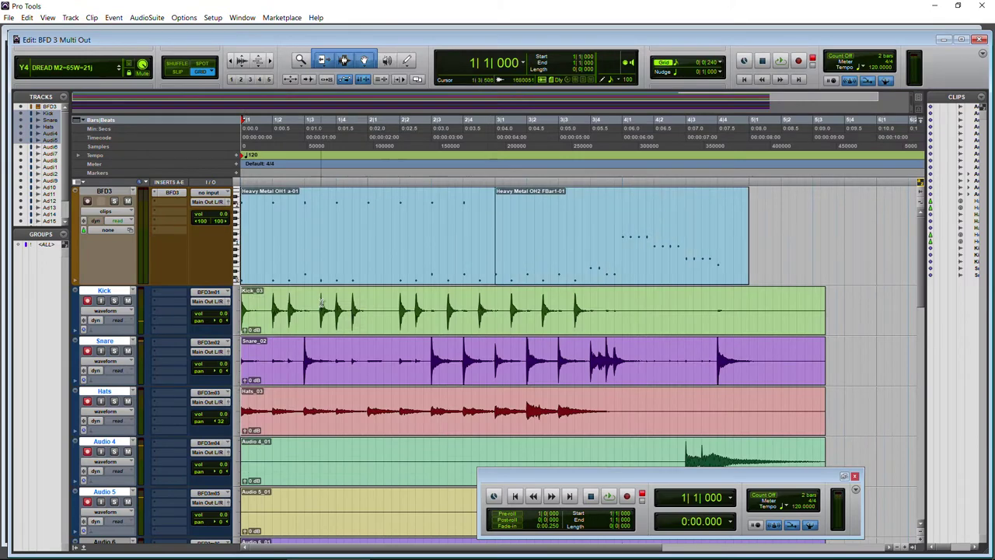
- Examine the recorded clips from Kick through Audio 2, and play the session from bar 3 beat 3 to audition the toms
{"action": "left_click_drag", "start_coordinate": [925, 245], "coordinate": [917, 295]}
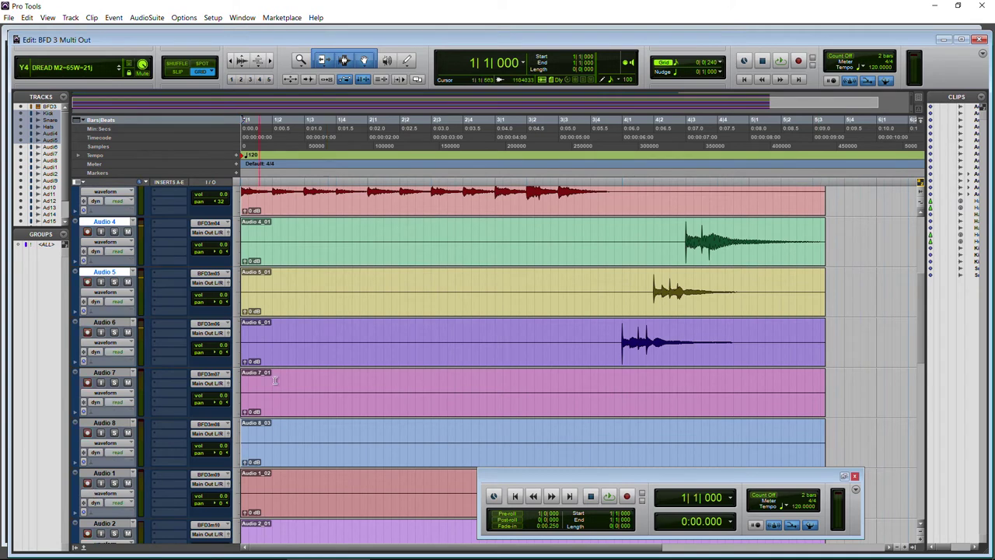
{"action": "scroll", "coordinate": [241, 362], "scroll_direction": "up", "scroll_amount": 1}
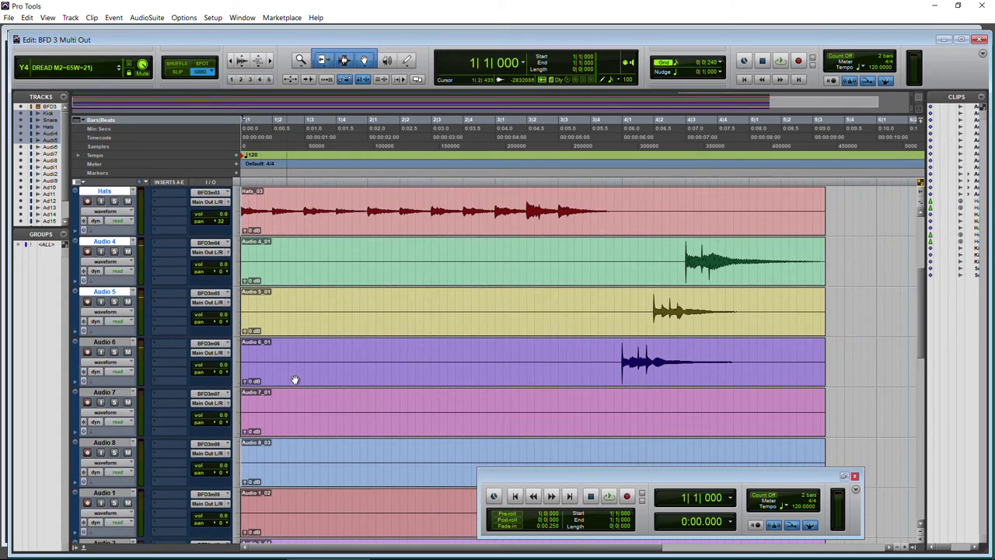
{"action": "scroll", "coordinate": [921, 297], "scroll_direction": "down", "scroll_amount": 1}
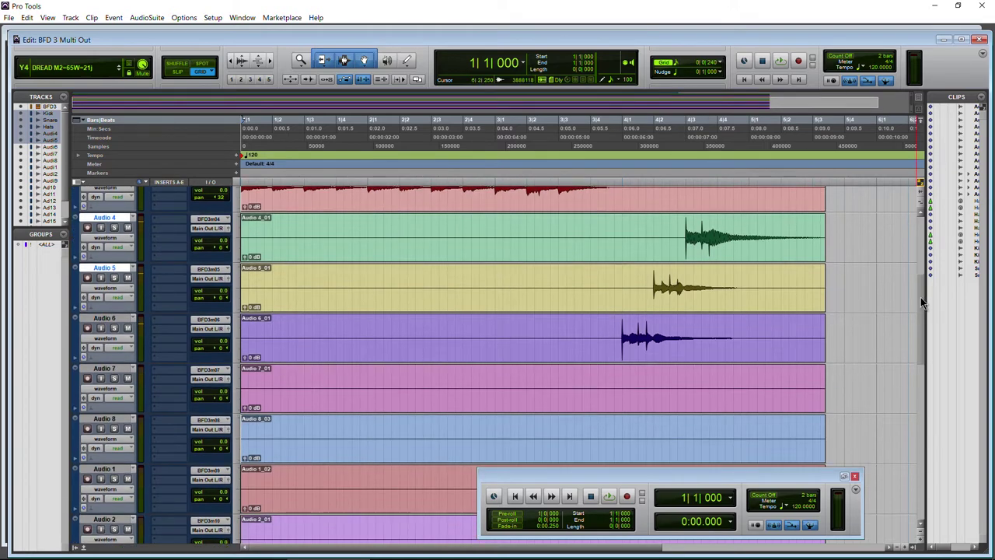
{"action": "scroll", "coordinate": [433, 318], "scroll_direction": "up", "scroll_amount": 1}
{"action": "scroll", "coordinate": [311, 334], "scroll_direction": "down", "scroll_amount": 6}
{"action": "scroll", "coordinate": [206, 346], "scroll_direction": "up", "scroll_amount": 5}
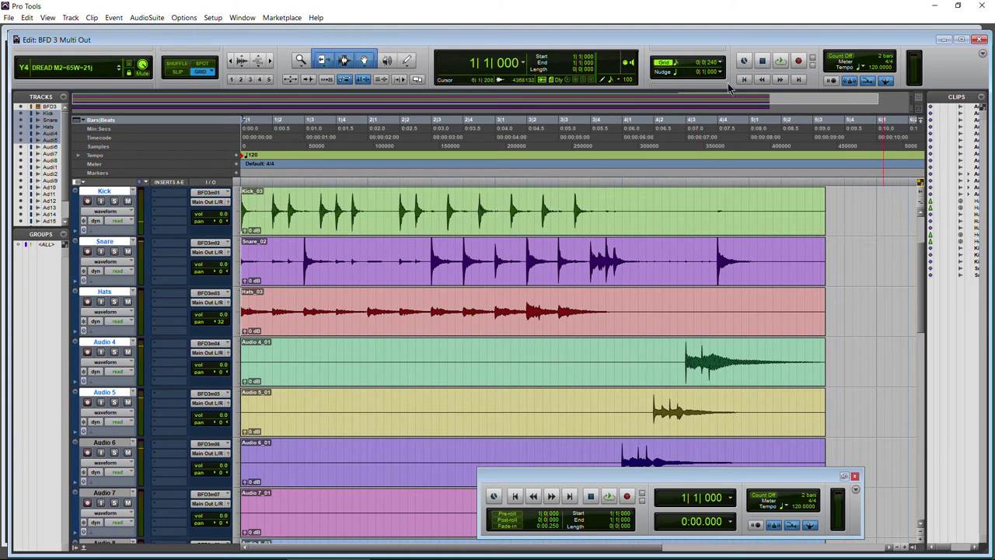
{"action": "left_click", "coordinate": [558, 249]}
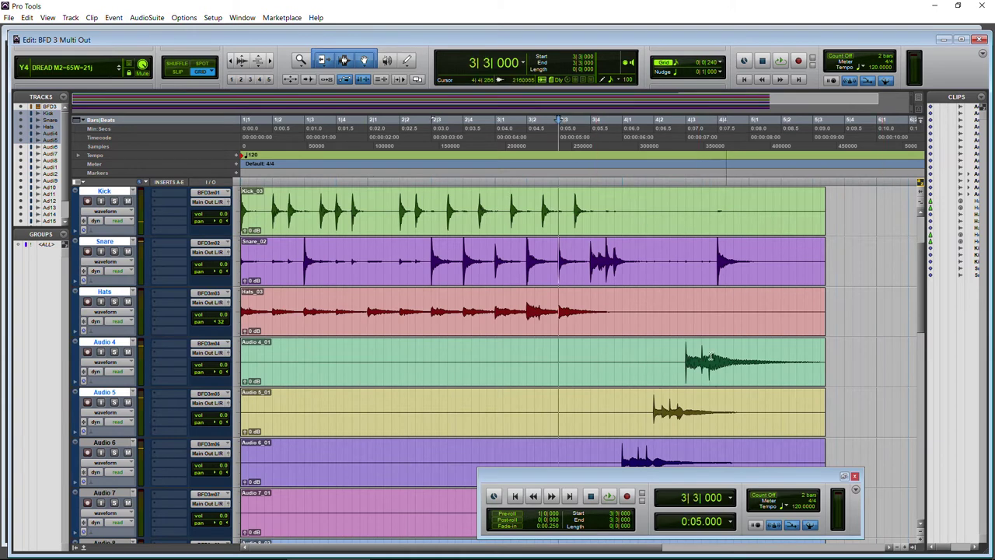
{"action": "double_click", "coordinate": [104, 342]}
{"action": "key", "text": "Escape"}
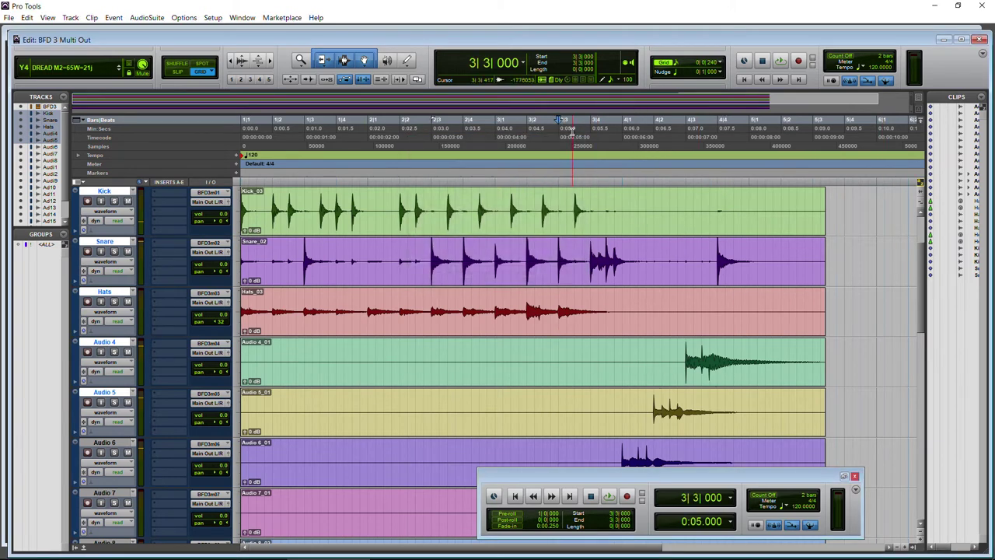
{"action": "key", "text": "space"}
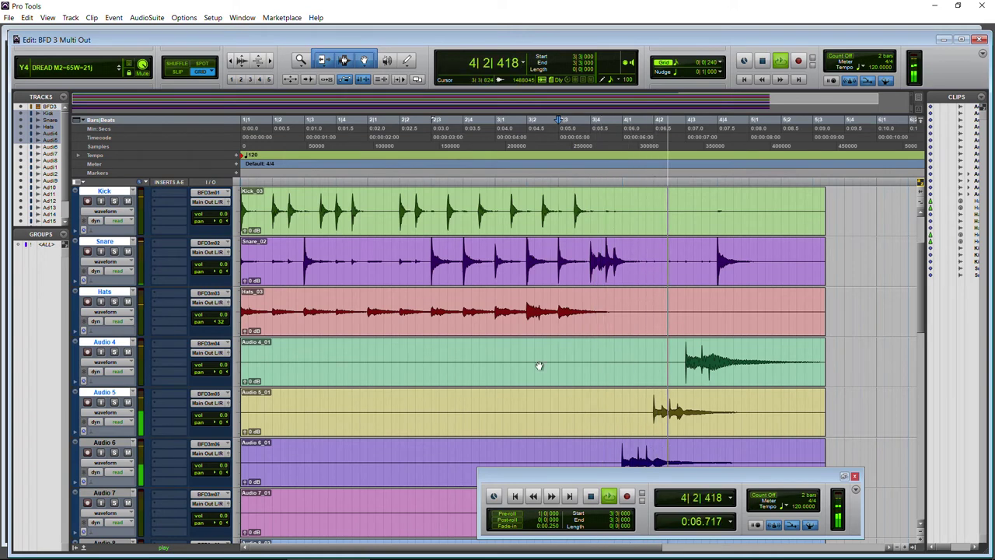
{"action": "key", "text": "space"}
- Pan Audio 4 to 57, Audio 5 to 11 and Audio 6 to 59, and play back the panned toms
{"action": "left_click_drag", "start_coordinate": [220, 376], "coordinate": [234, 378]}
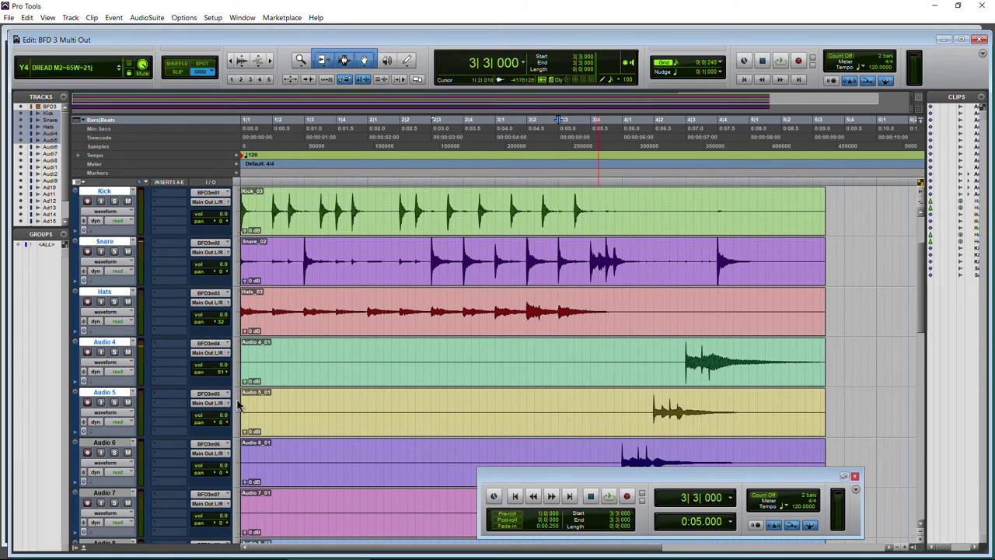
{"action": "left_click_drag", "start_coordinate": [223, 426], "coordinate": [217, 427]}
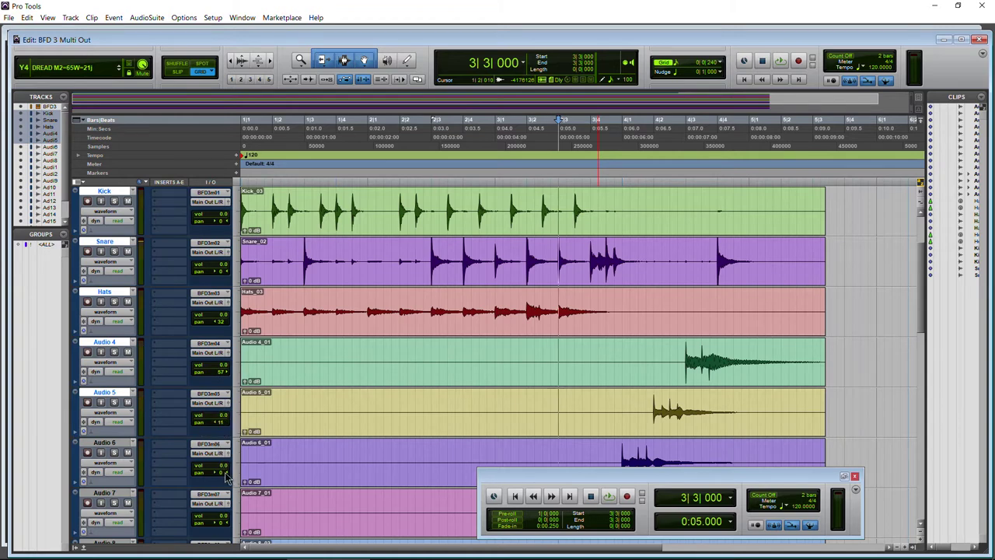
{"action": "scroll", "coordinate": [524, 329], "scroll_direction": "down", "scroll_amount": 1}
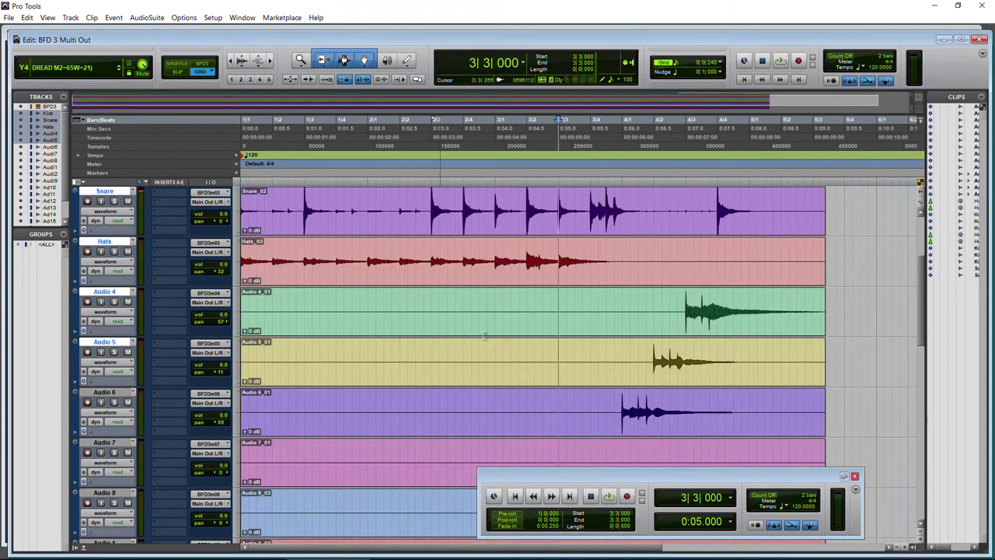
{"action": "key", "text": "space"}
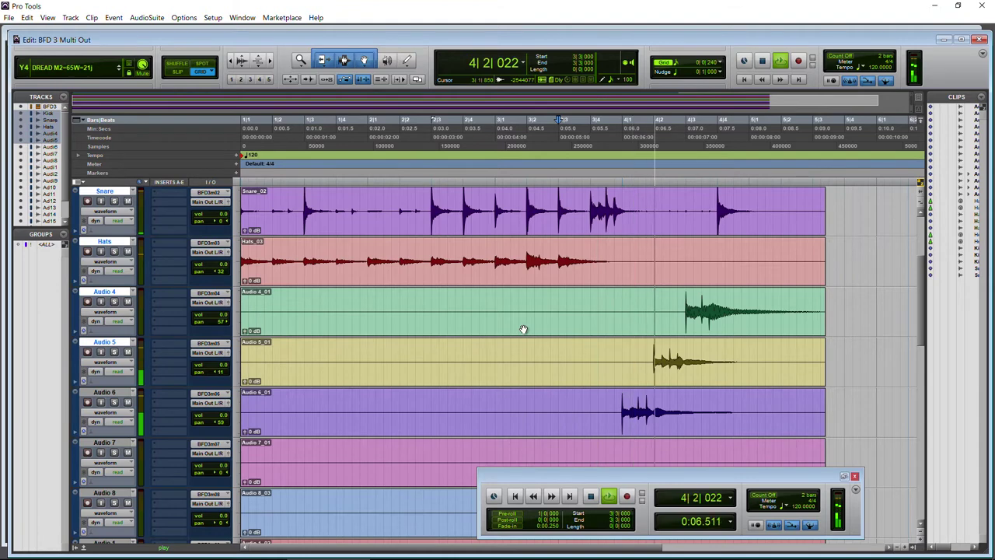
{"action": "key", "text": "space"}
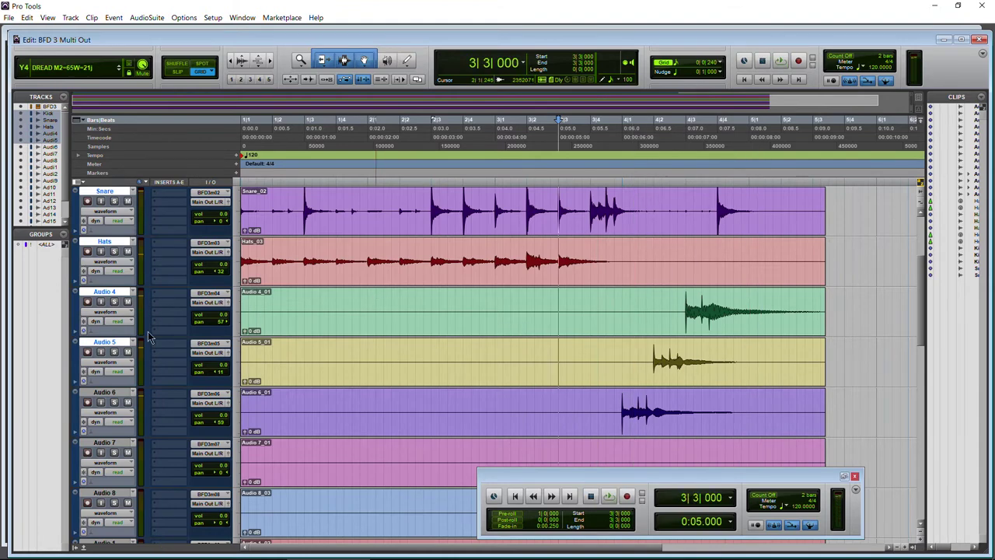
- Reopen the BFD3 plug-in and expand the Kick and Snare groups in its mixer into their individual microphone channels
{"action": "left_click", "coordinate": [159, 348]}
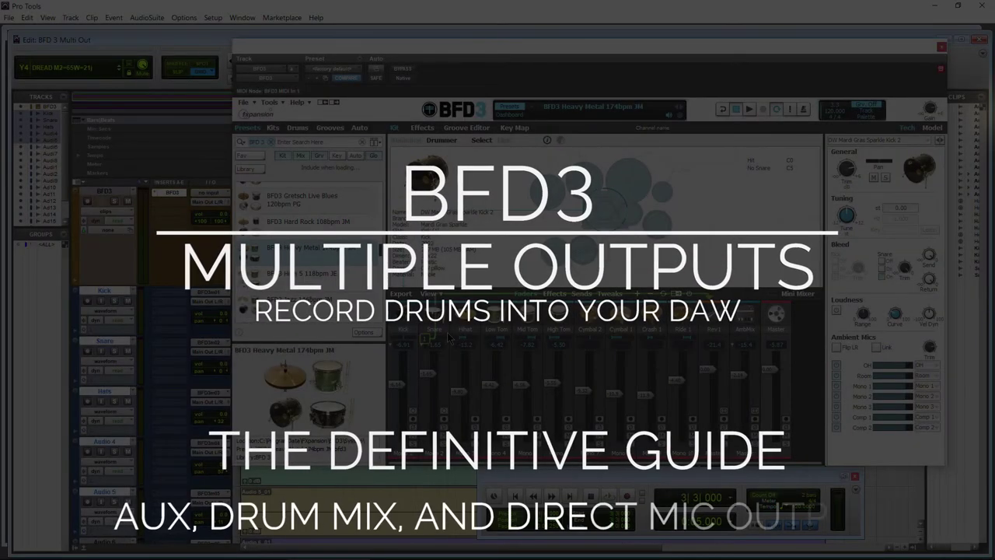
{"action": "scroll", "coordinate": [395, 357], "scroll_direction": "left", "scroll_amount": 4}
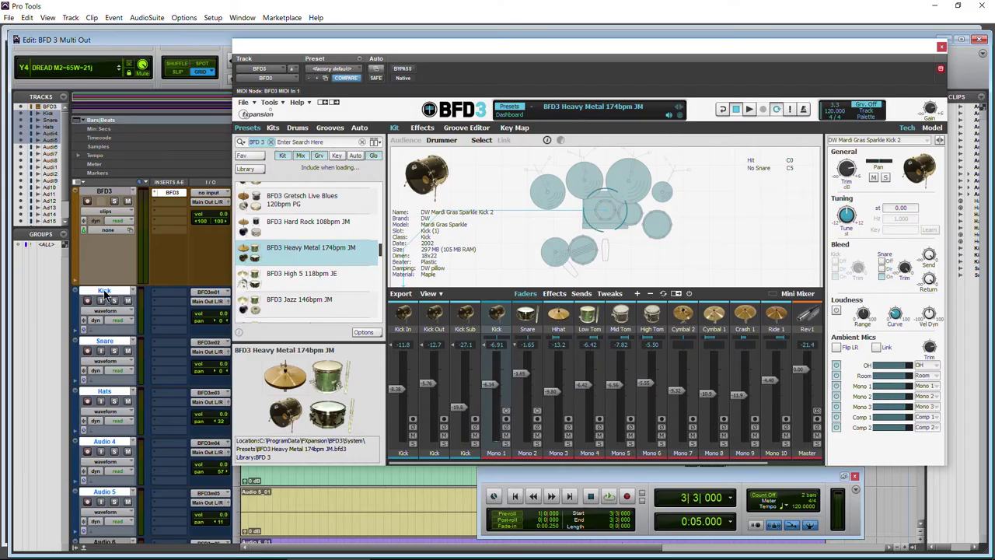
{"action": "left_click", "coordinate": [516, 349]}
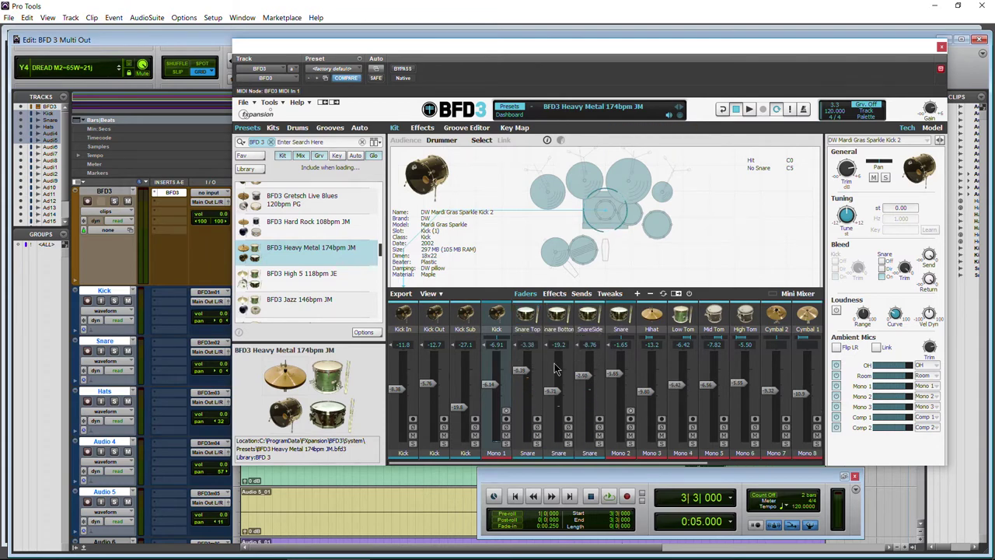
{"action": "left_click", "coordinate": [527, 319]}
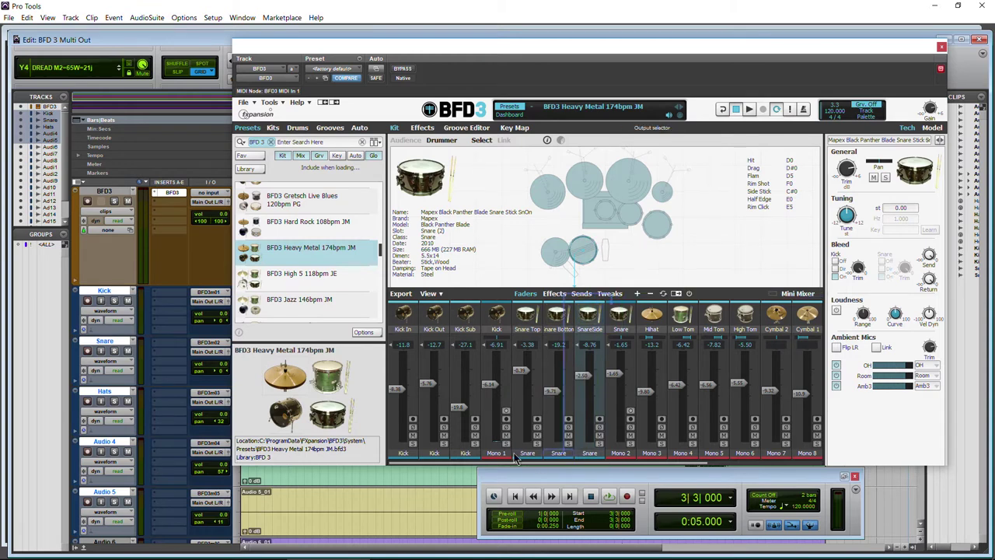
- Route the Kick In, Out and Sub channels to Mono 1, 2 and 3, and rename the matching audio tracks Kick IN, Kick Out and Kick Sub
{"action": "left_click", "coordinate": [402, 456]}
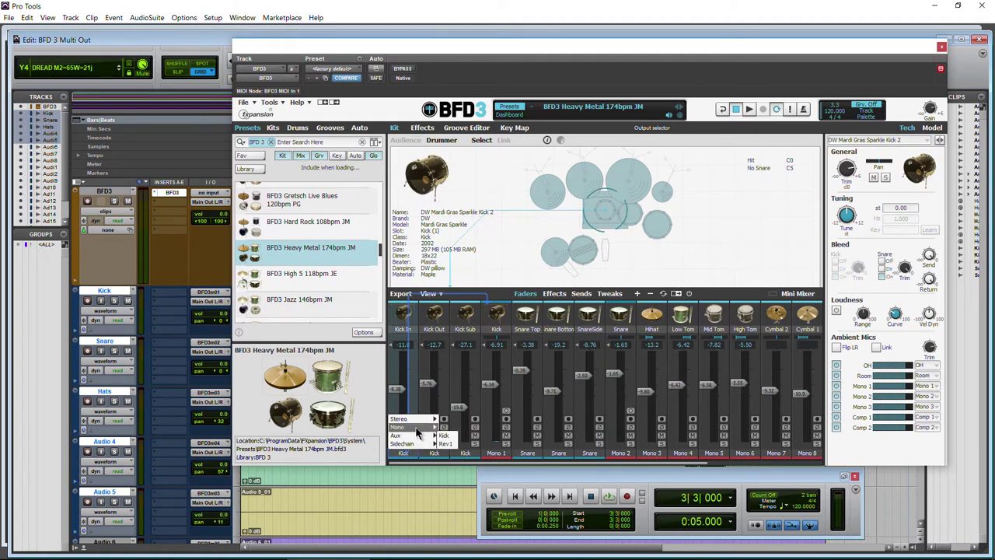
{"action": "mouse_move", "coordinate": [424, 428]}
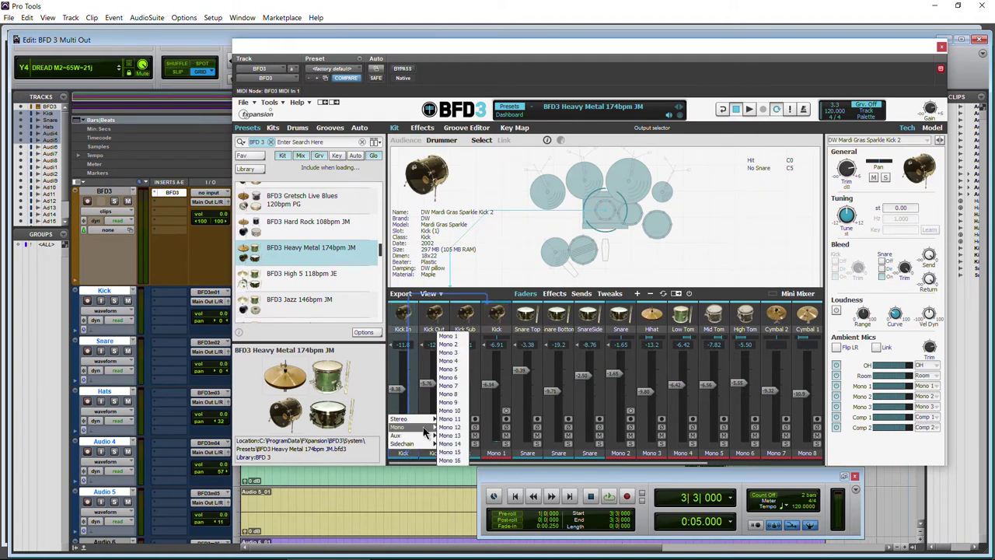
{"action": "left_click", "coordinate": [458, 339]}
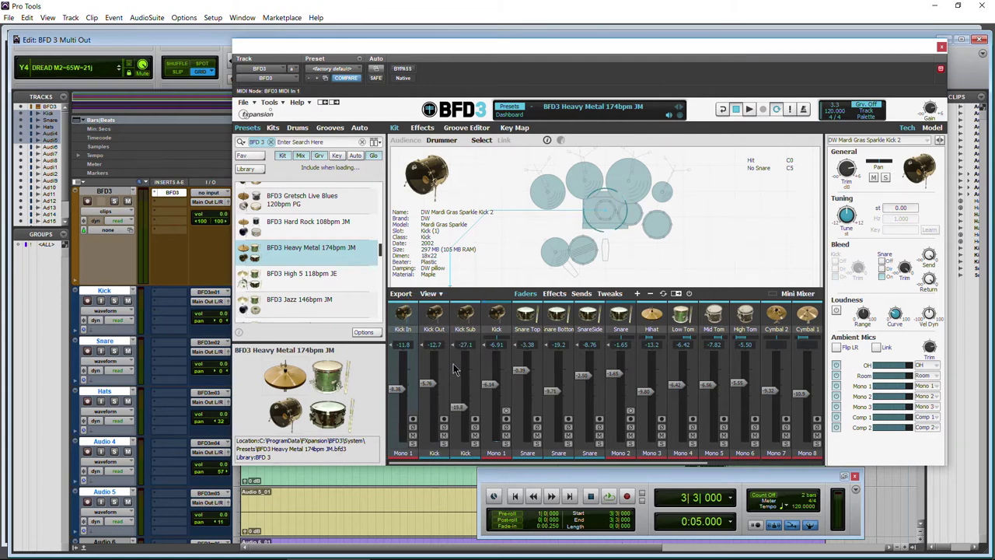
{"action": "left_click", "coordinate": [432, 454]}
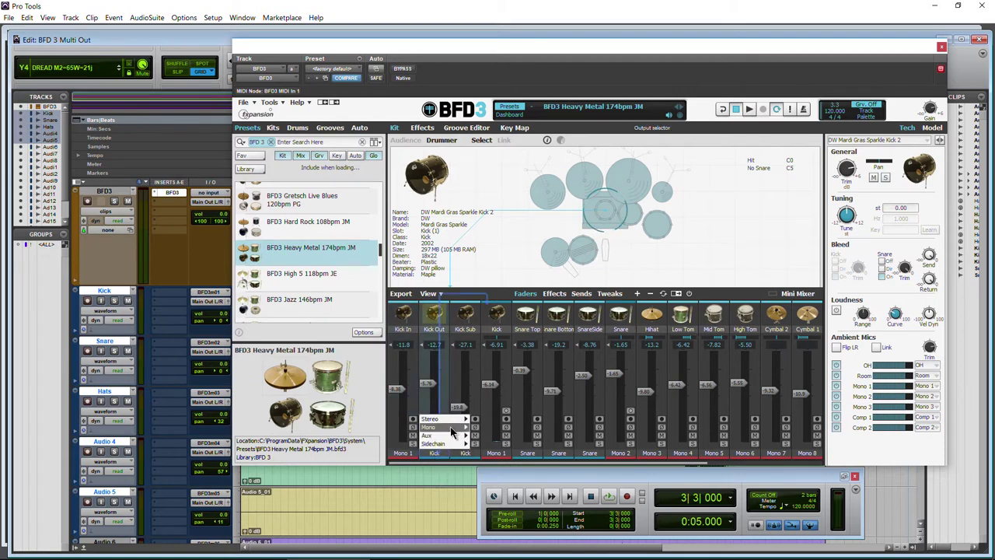
{"action": "mouse_move", "coordinate": [465, 428]}
{"action": "left_click", "coordinate": [479, 344]}
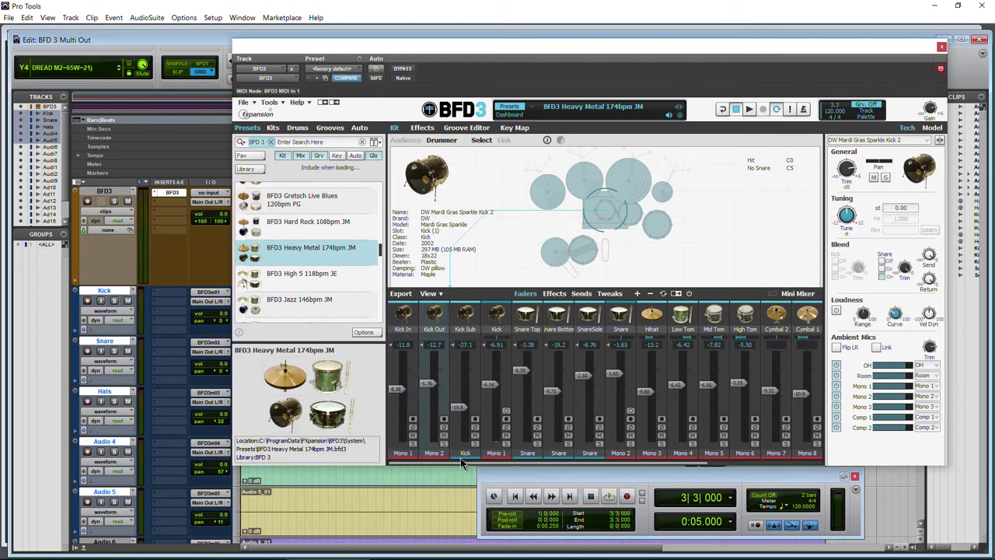
{"action": "left_click", "coordinate": [467, 454]}
{"action": "mouse_move", "coordinate": [467, 427]}
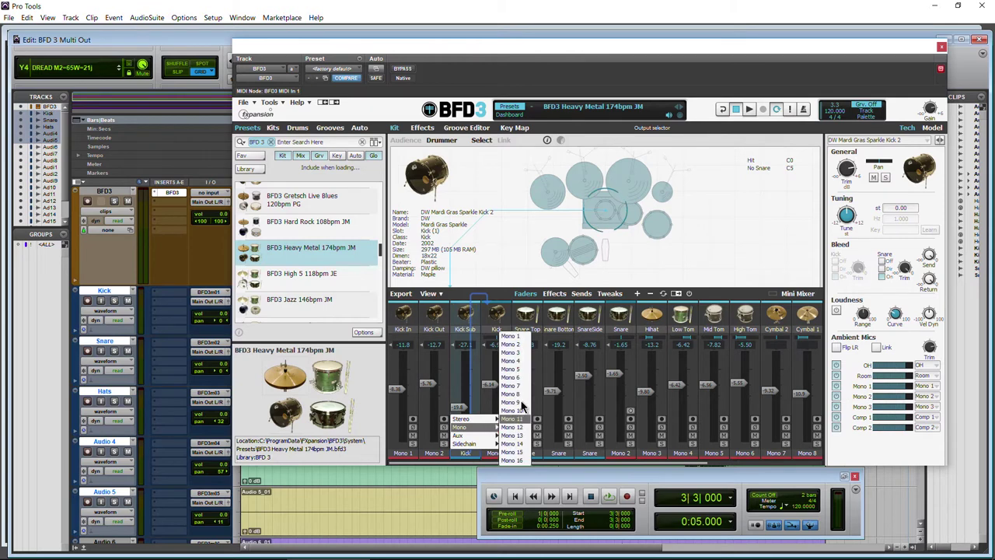
{"action": "left_click", "coordinate": [511, 352]}
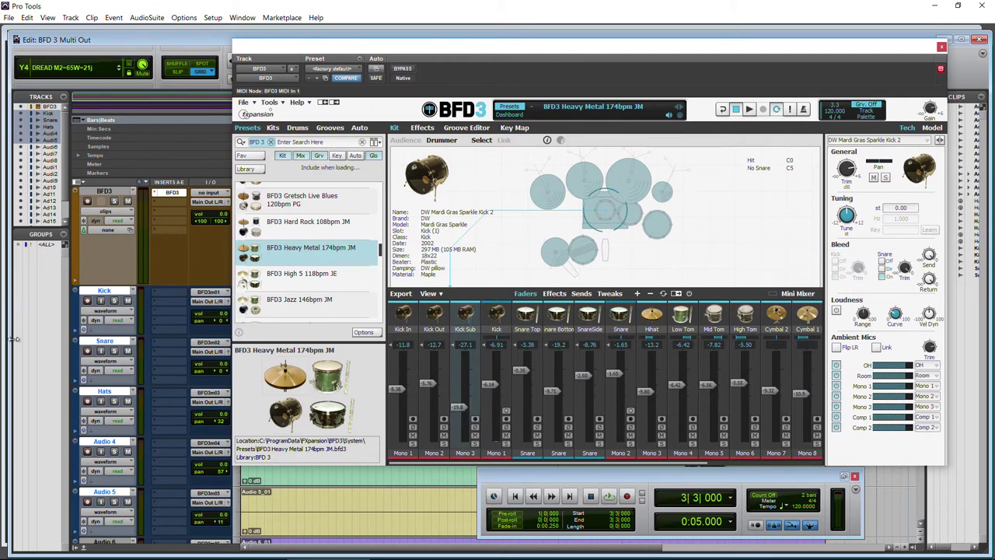
{"action": "double_click", "coordinate": [105, 342]}
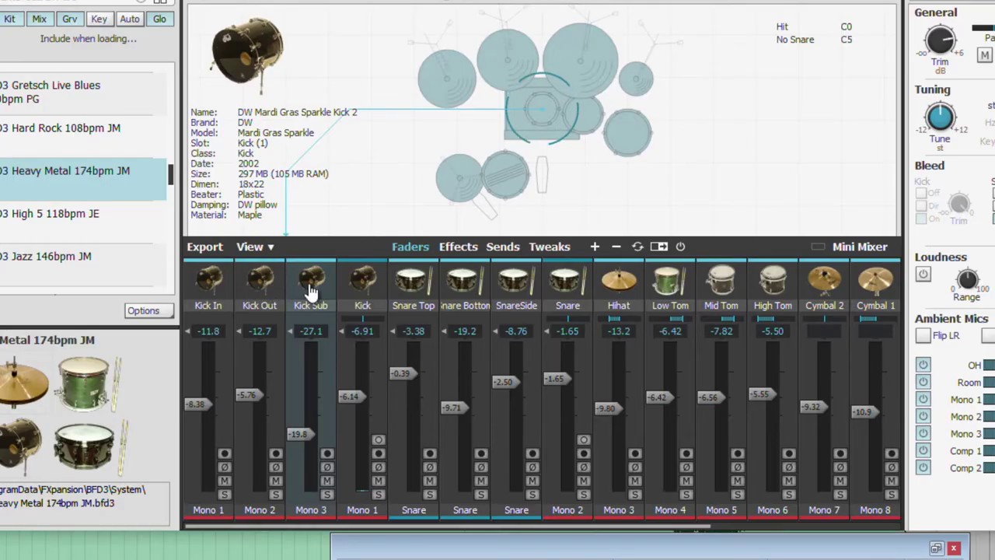
- Route the Snare and Hihat channels in the BFD3 mixer to the Master stereo output
{"action": "scroll", "coordinate": [195, 381], "scroll_direction": "right", "scroll_amount": 3}
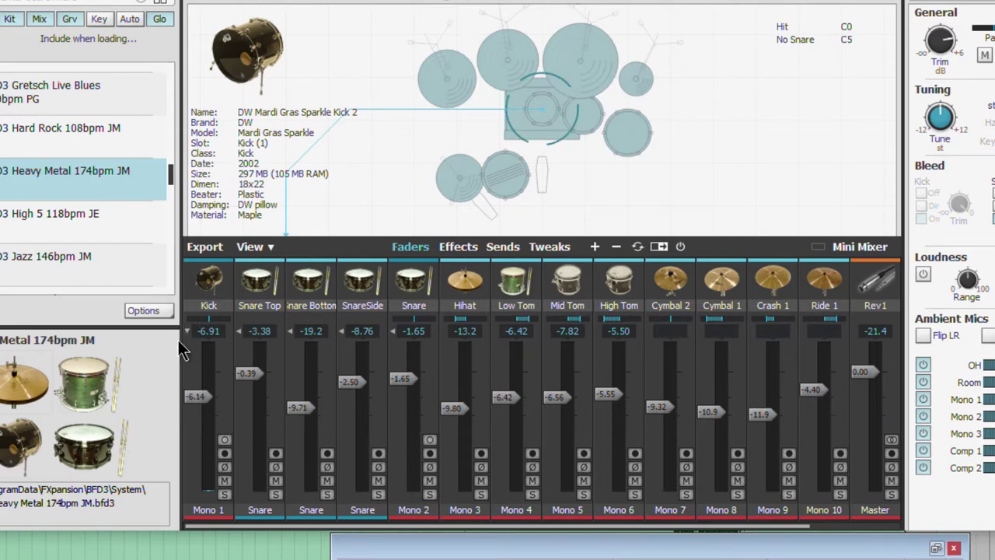
{"action": "scroll", "coordinate": [189, 336], "scroll_direction": "left", "scroll_amount": 3}
{"action": "scroll", "coordinate": [188, 335], "scroll_direction": "right", "scroll_amount": 3}
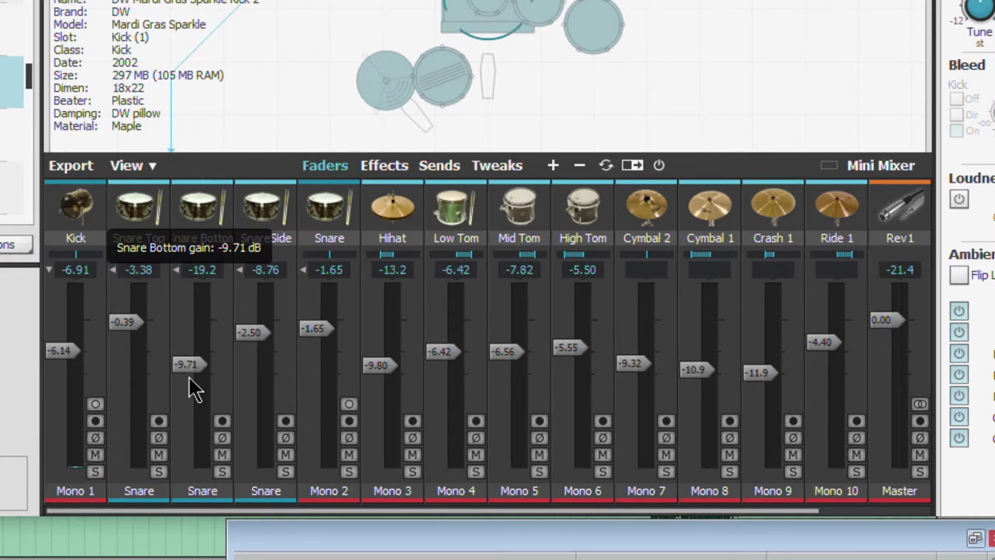
{"action": "left_click", "coordinate": [330, 496]}
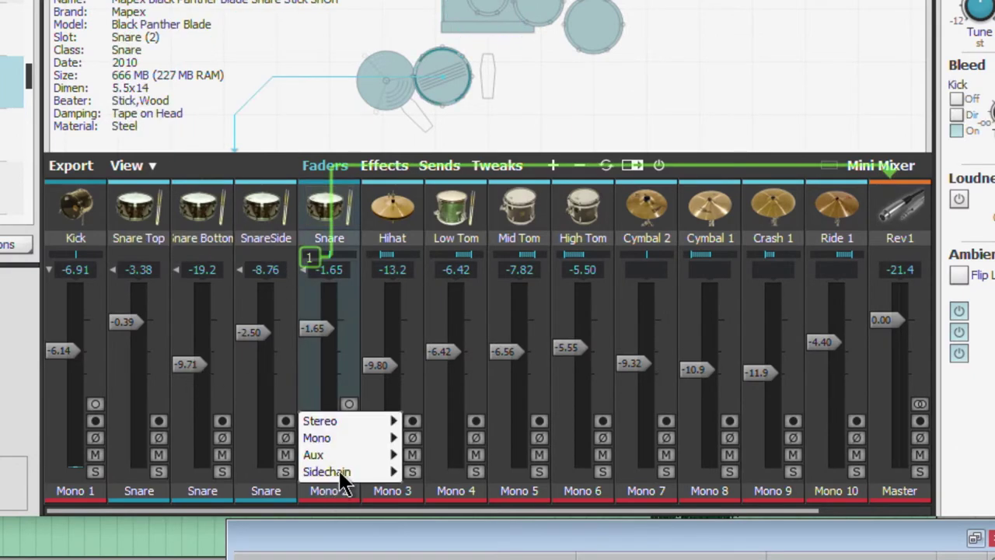
{"action": "mouse_move", "coordinate": [357, 421]}
{"action": "left_click", "coordinate": [424, 391]}
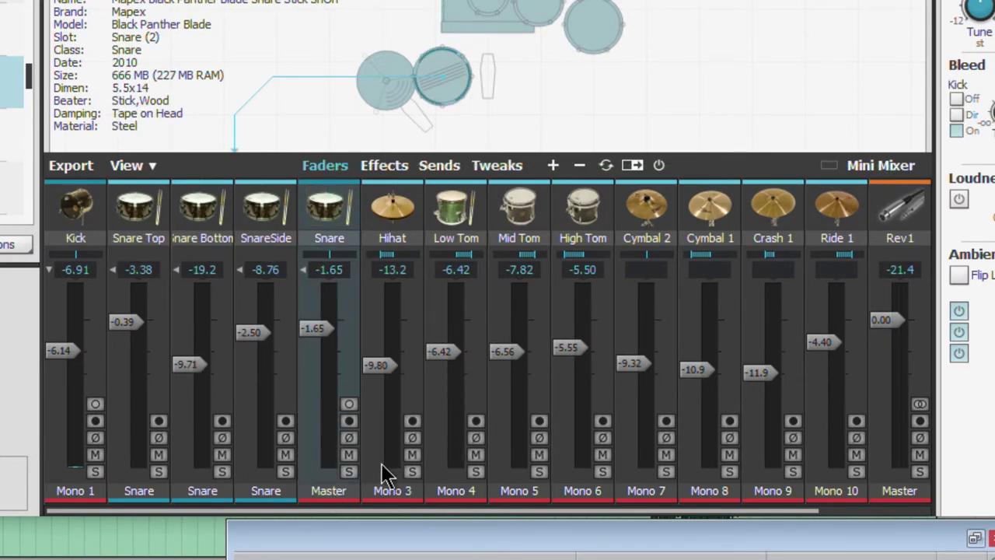
{"action": "left_click", "coordinate": [389, 491]}
{"action": "mouse_move", "coordinate": [416, 420]}
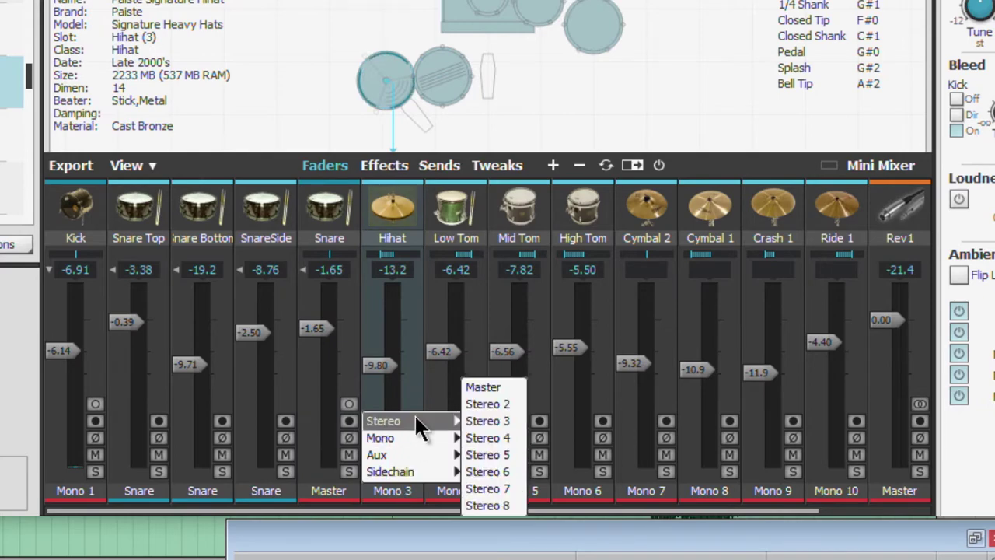
{"action": "left_click", "coordinate": [485, 387]}
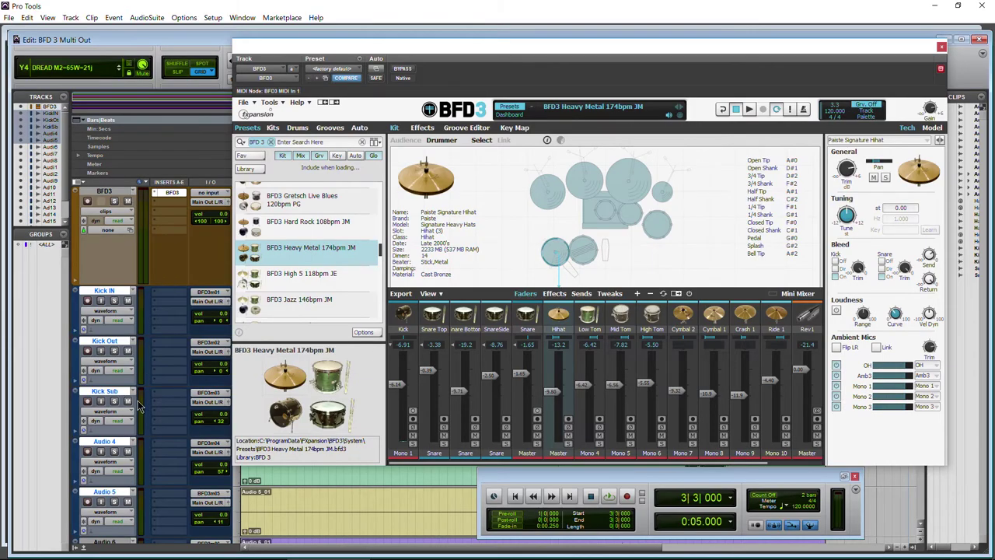
{"action": "left_click", "coordinate": [558, 453]}
- Record-enable the Kick IN, Kick Out and Kick Sub tracks and move the BFD3 window clear of the recorded clips
{"action": "left_click", "coordinate": [88, 301]}
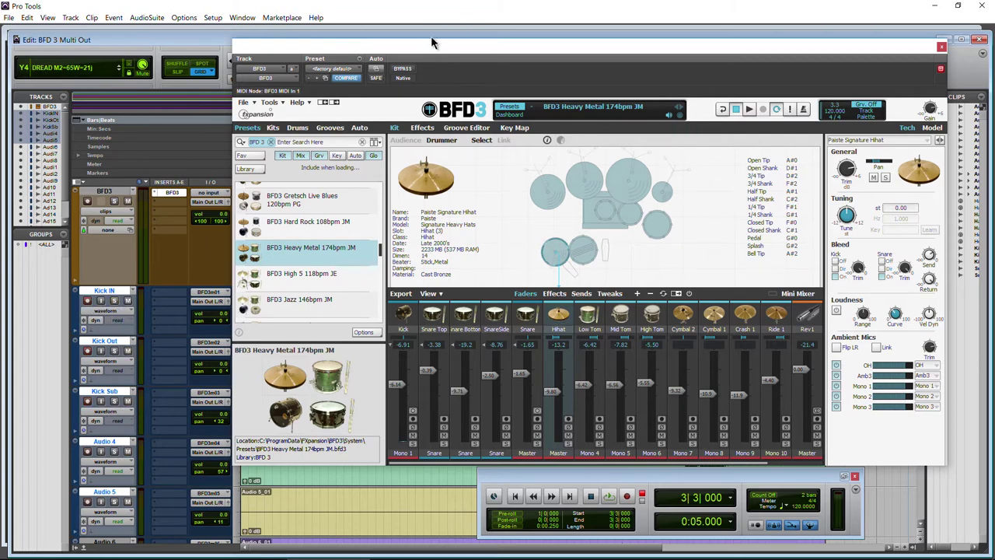
{"action": "left_click_drag", "start_coordinate": [433, 40], "coordinate": [814, 98]}
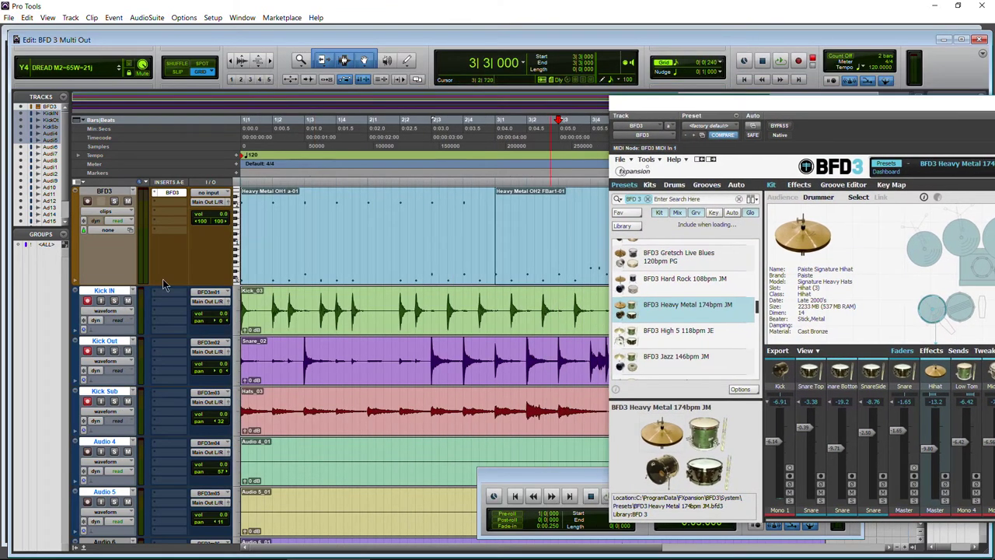
- Delete the old recorded clips from the Audio 4, Audio 5, Audio 6, Audio 7 and Audio 8 tracks
{"action": "left_click", "coordinate": [233, 62]}
{"action": "scroll", "coordinate": [409, 372], "scroll_direction": "down", "scroll_amount": 4}
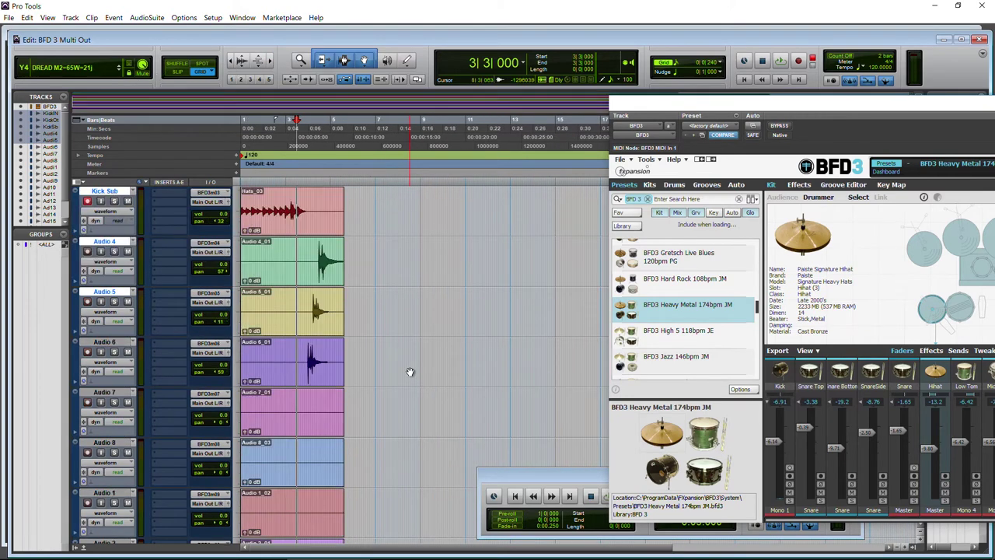
{"action": "left_click", "coordinate": [278, 284]}
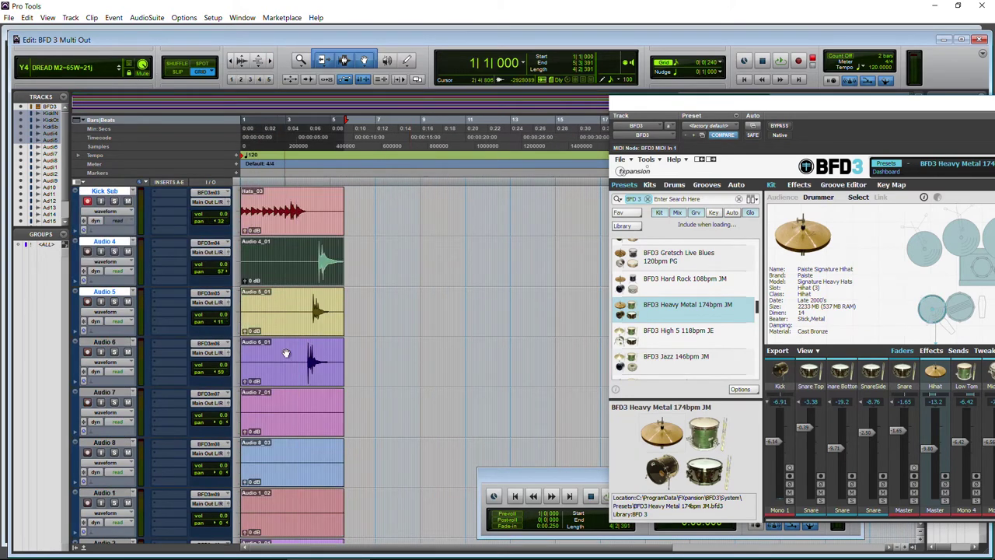
{"action": "left_click", "coordinate": [289, 470]}
{"action": "key", "text": "Delete"}
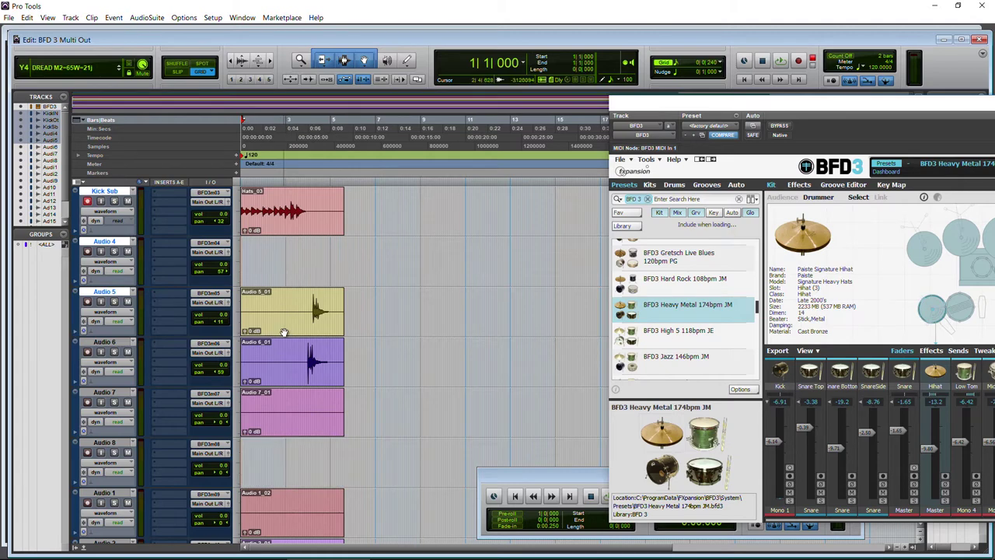
{"action": "left_click", "coordinate": [284, 332]}
{"action": "key", "text": "Delete"}
{"action": "left_click", "coordinate": [284, 371]}
{"action": "key", "text": "Delete"}
{"action": "left_click", "coordinate": [292, 423]}
{"action": "key", "text": "Delete"}
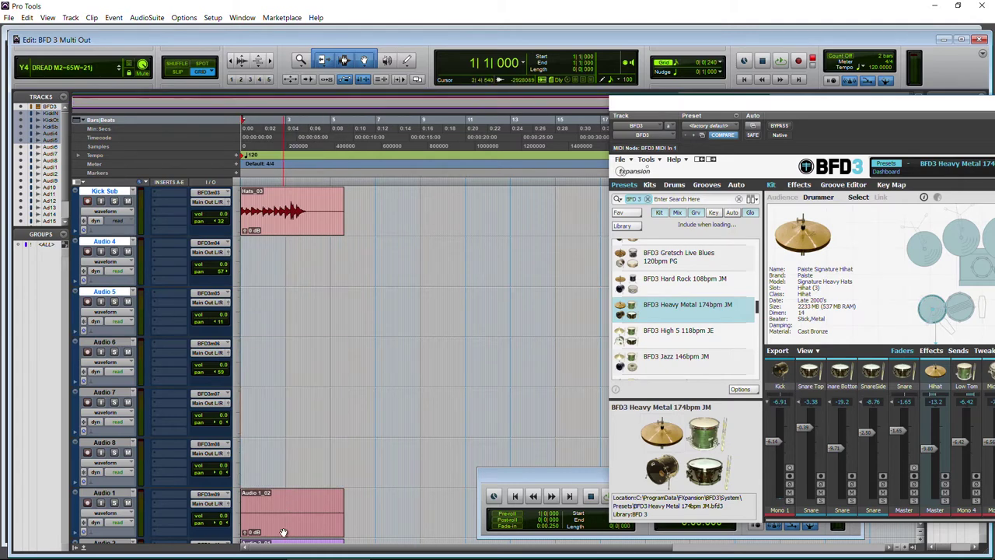
- Delete the leftover recorded clip on the Audio 1 track and those on the tracks below it
{"action": "left_click", "coordinate": [289, 505]}
{"action": "scroll", "coordinate": [289, 505], "scroll_direction": "down", "scroll_amount": 4}
{"action": "key", "text": "Delete"}
{"action": "scroll", "coordinate": [289, 381], "scroll_direction": "up", "scroll_amount": 8}
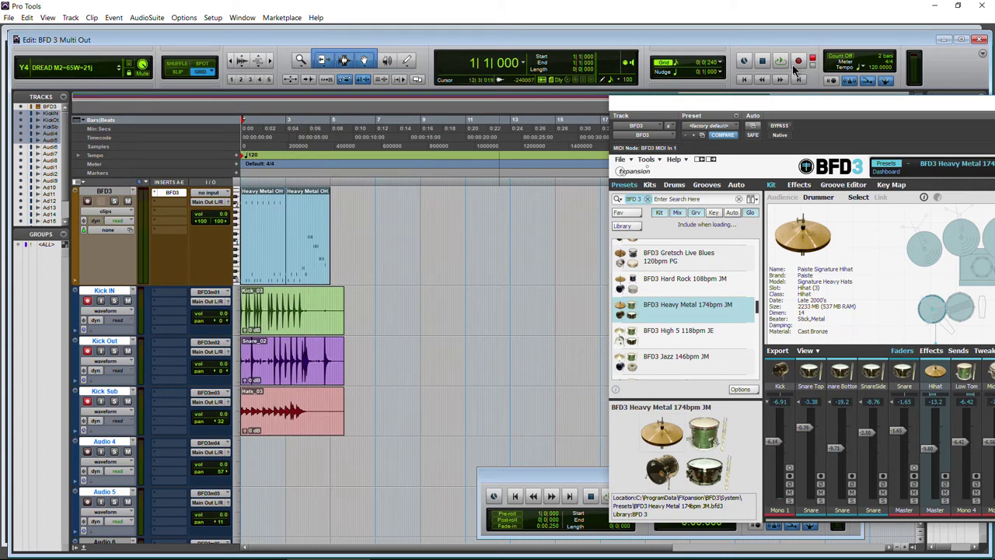
- Bring the full BFD3 mixer into view and record the drum pattern onto the Kick IN, Kick Out and Kick Sub tracks
{"action": "left_click_drag", "start_coordinate": [812, 106], "coordinate": [510, 96]}
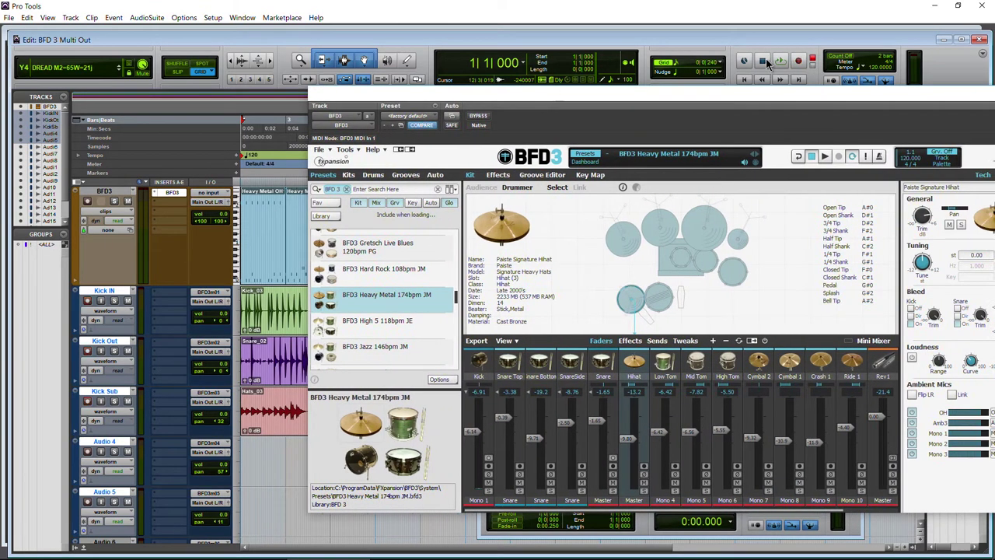
{"action": "left_click", "coordinate": [779, 62]}
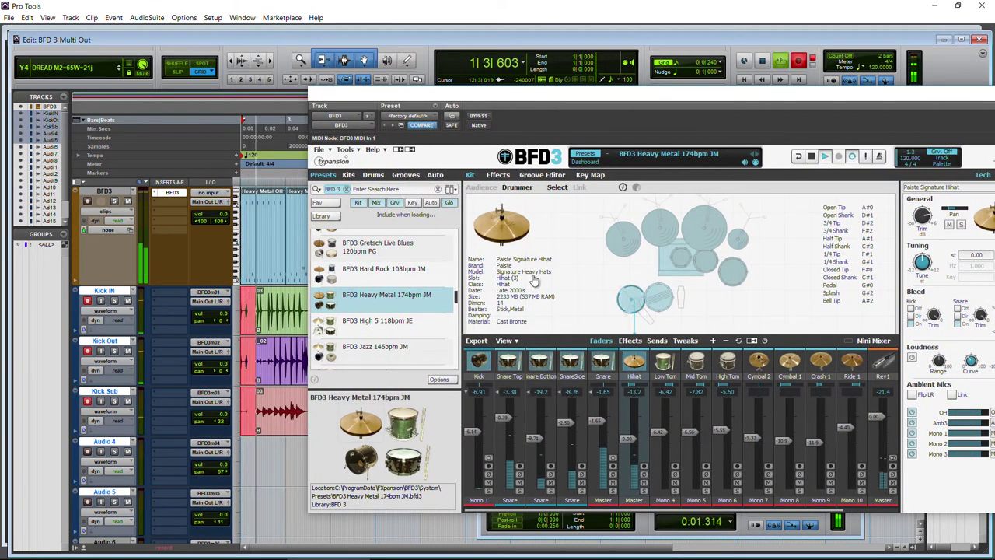
{"action": "left_click", "coordinate": [634, 246]}
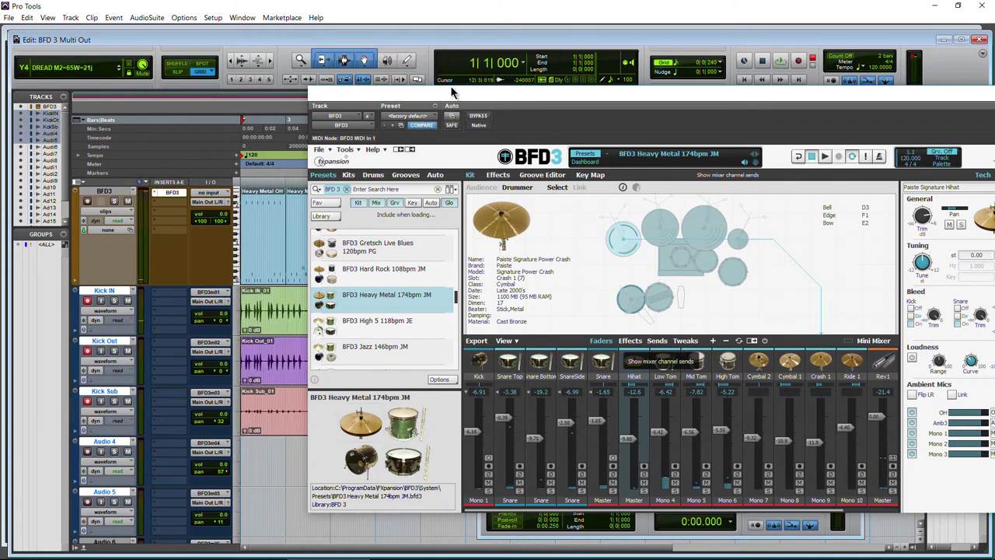
- Move the BFD3 plug-in window aside and close it to reveal the recorded kick tracks
{"action": "key", "text": "space"}
{"action": "left_click_drag", "start_coordinate": [472, 94], "coordinate": [574, 94]}
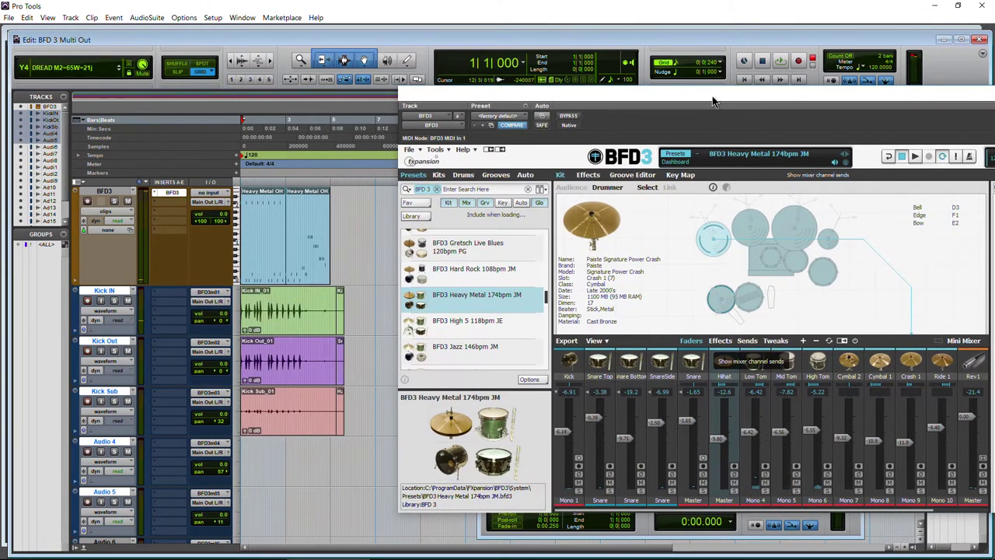
{"action": "left_click_drag", "start_coordinate": [678, 101], "coordinate": [428, 101]}
{"action": "left_click_drag", "start_coordinate": [443, 492], "coordinate": [489, 492]}
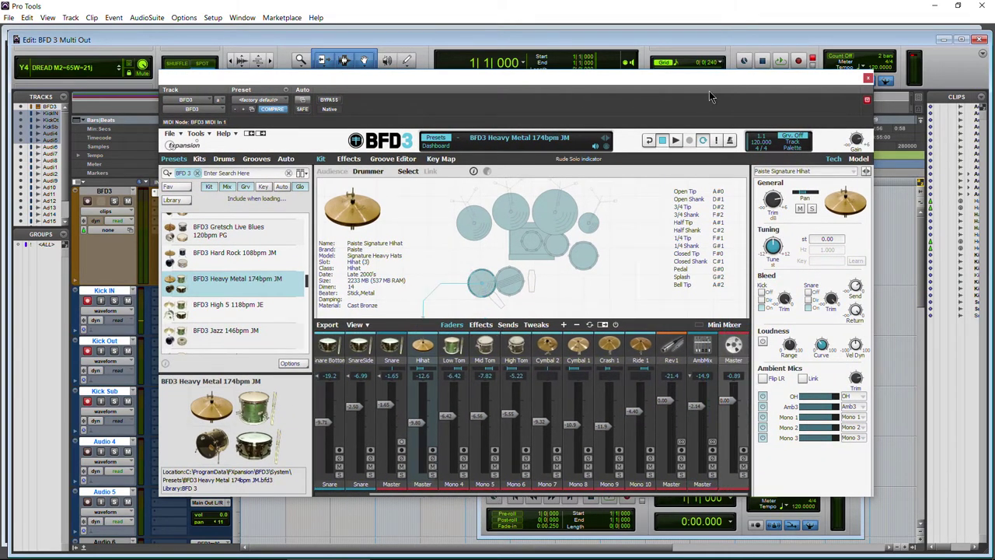
{"action": "left_click_drag", "start_coordinate": [798, 83], "coordinate": [886, 77]}
{"action": "left_click", "coordinate": [954, 72]}
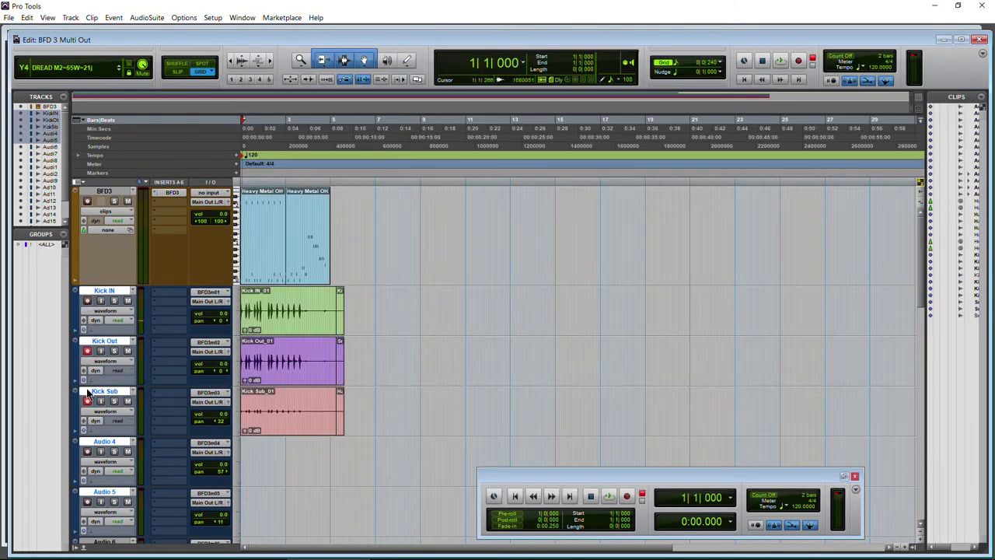
- Delete the short leftover clips at the end of the Kick IN, Kick Out and Kick Sub tracks
{"action": "left_click", "coordinate": [269, 59]}
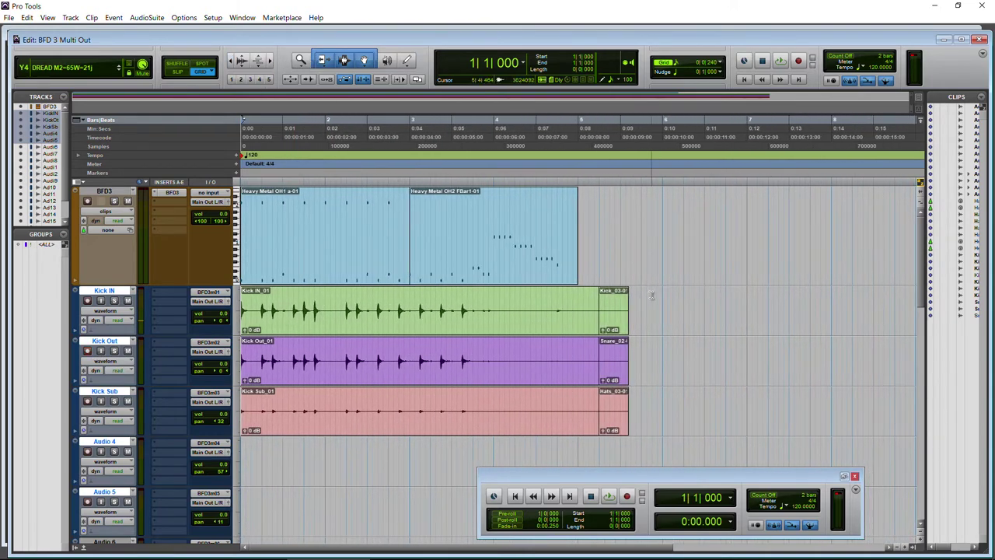
{"action": "left_click", "coordinate": [618, 329]}
{"action": "key", "text": "Delete"}
{"action": "left_click", "coordinate": [615, 369]}
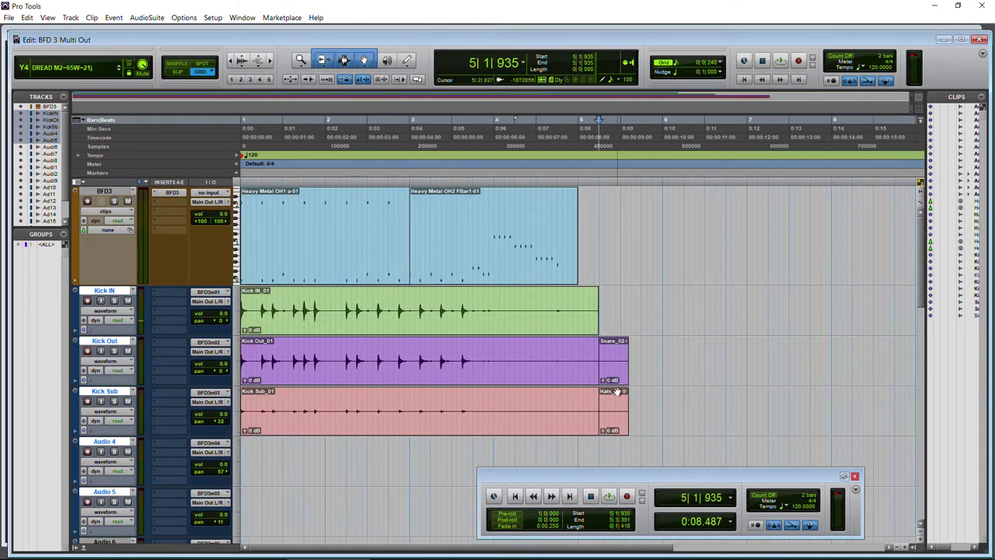
{"action": "key", "text": "Delete"}
{"action": "left_click", "coordinate": [618, 419]}
{"action": "key", "text": "Delete"}
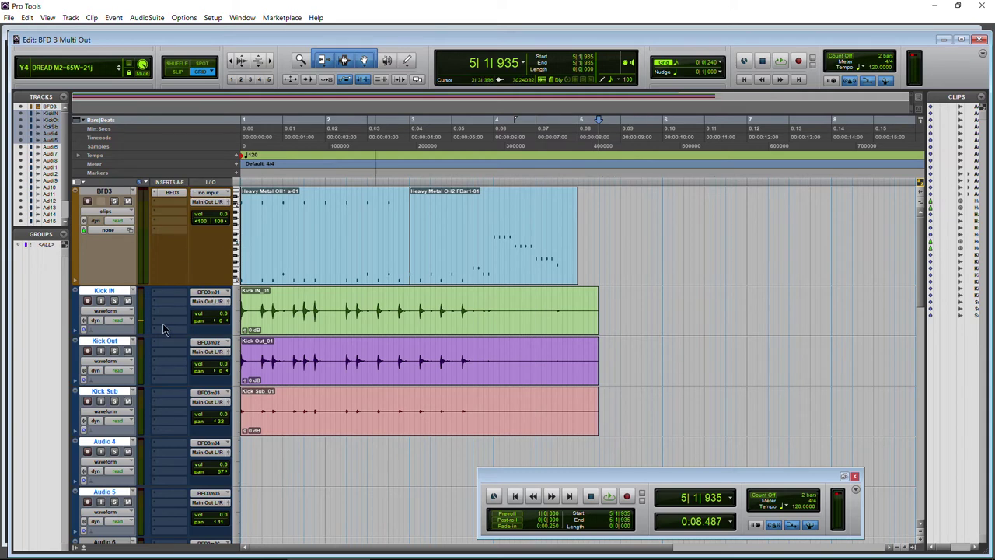
- Solo the Kick IN, Kick Out and Kick Sub tracks and play them back from the session start
{"action": "left_click", "coordinate": [114, 301]}
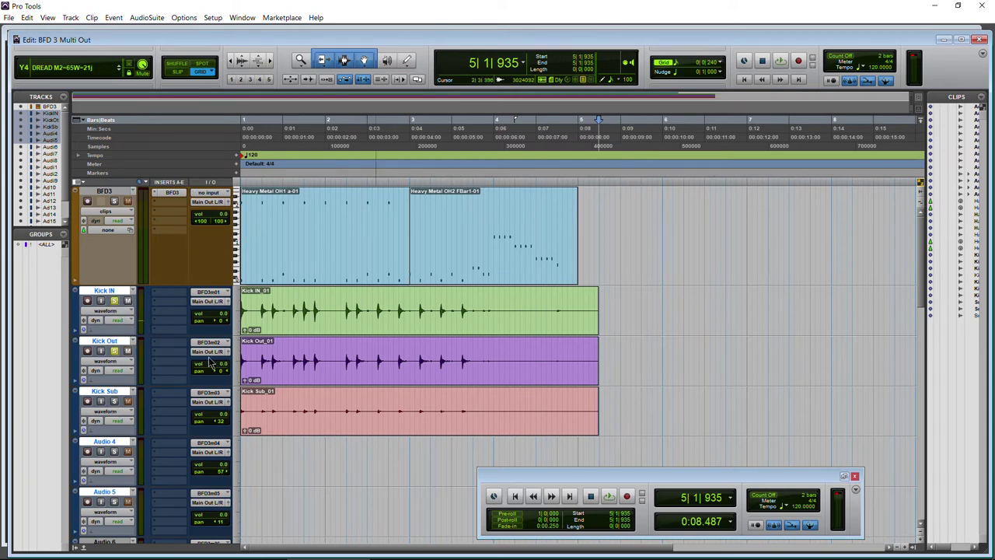
{"action": "key", "text": "space"}
{"action": "key", "text": "space"}
{"action": "key", "text": "Return"}
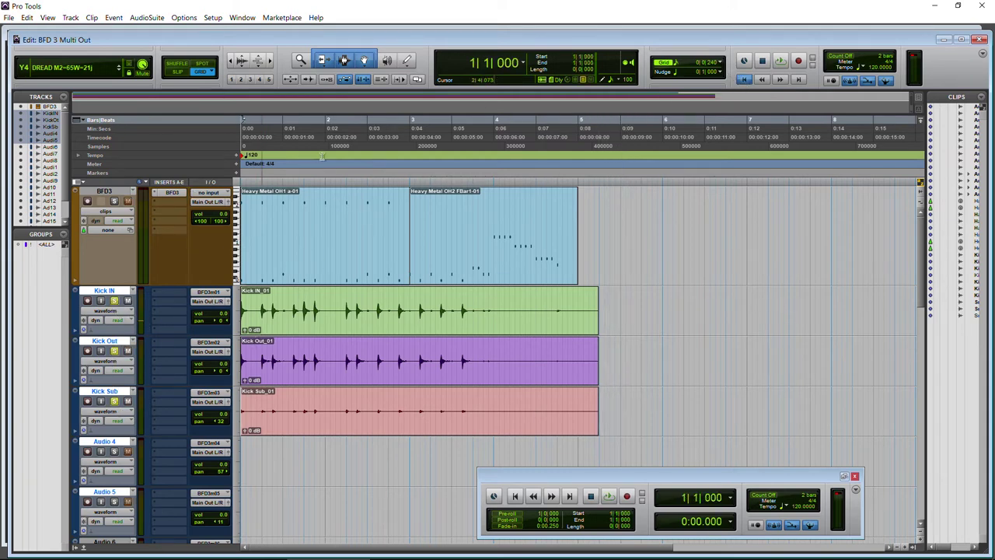
{"action": "key", "text": "space"}
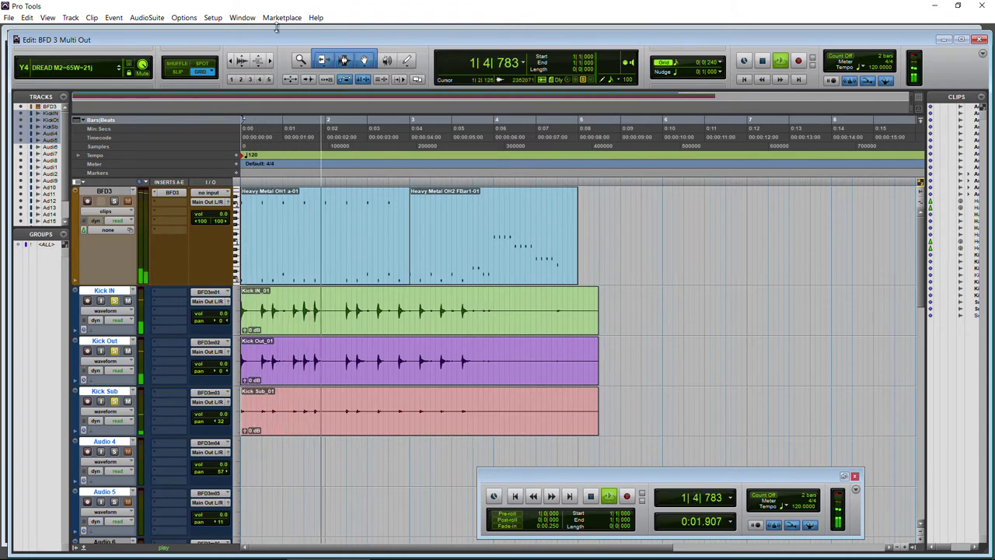
{"action": "left_click", "coordinate": [268, 61]}
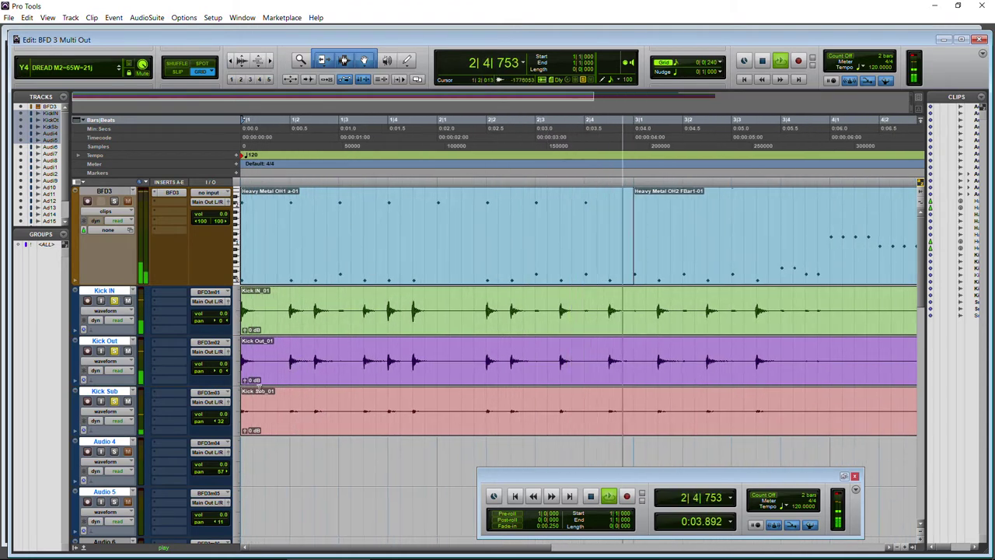
{"action": "key", "text": "space"}
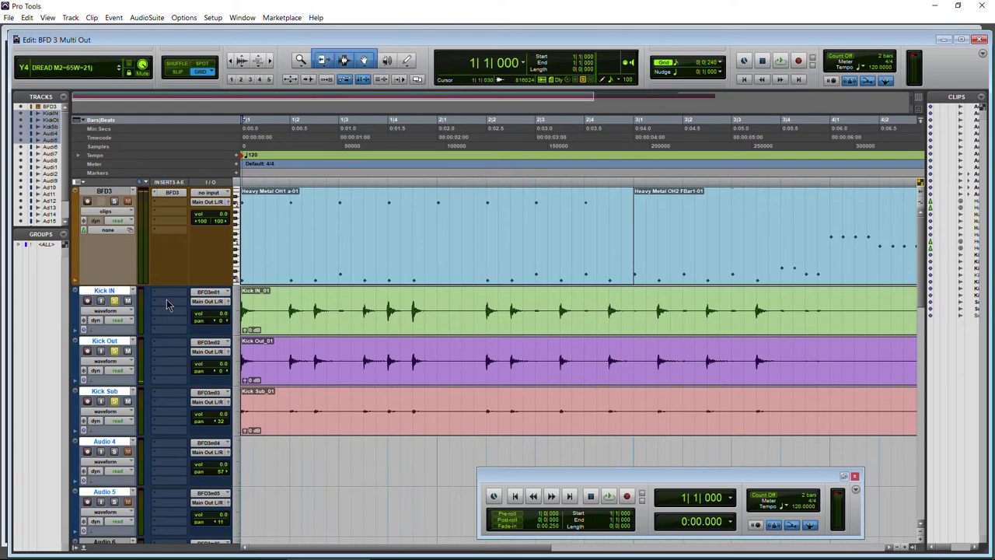
{"action": "left_click", "coordinate": [167, 303]}
{"action": "mouse_move", "coordinate": [198, 311]}
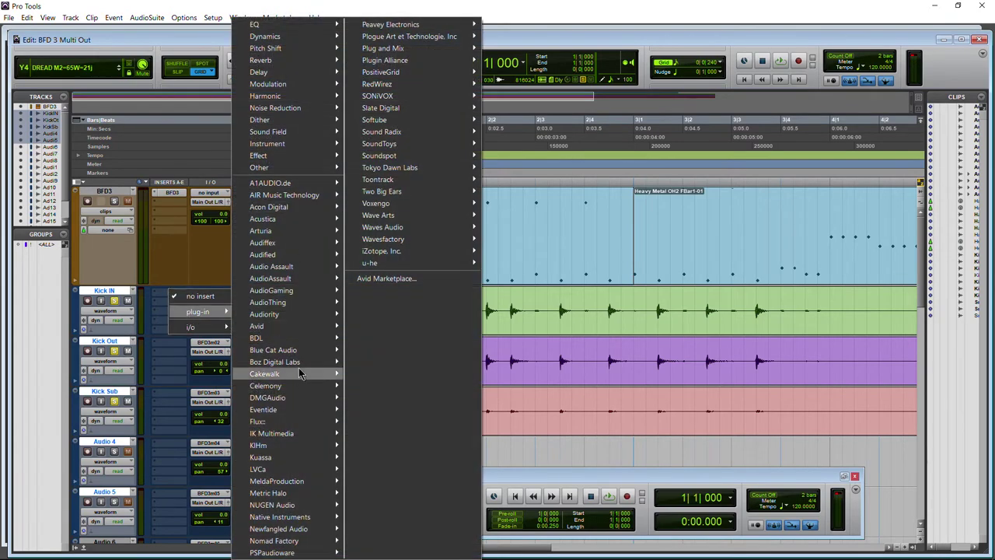
{"action": "left_click", "coordinate": [300, 330]}
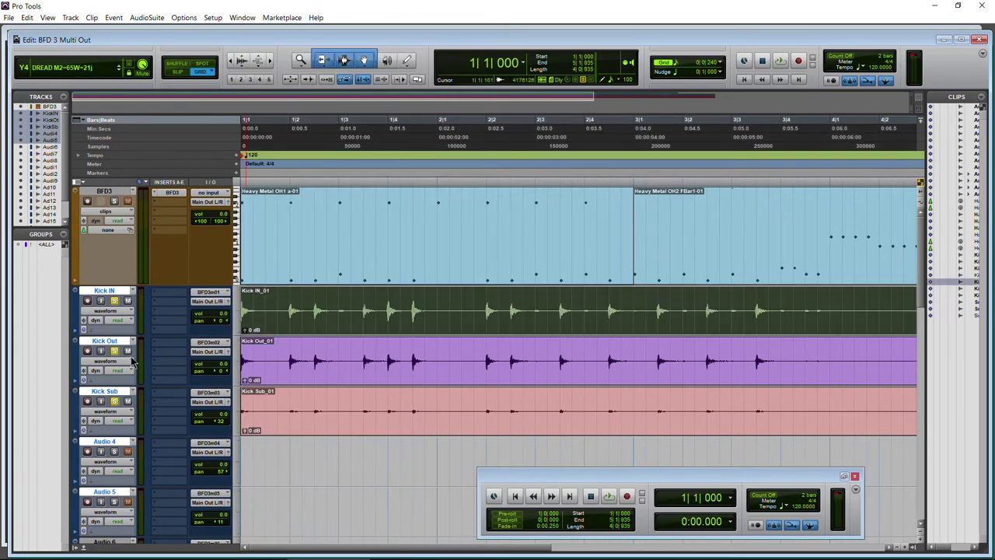
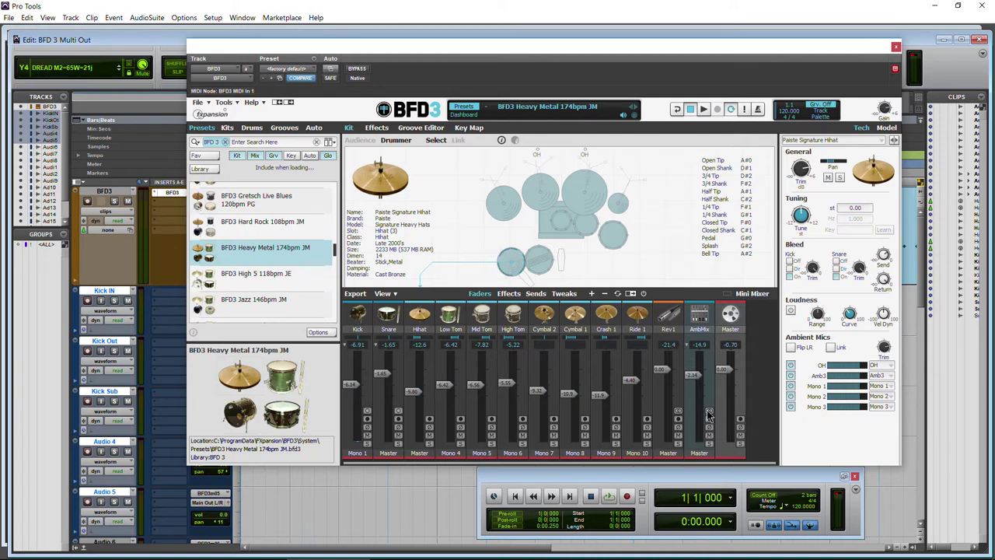
- Route the AmbMix channel's output to Stereo 2 in the BFD3 mixer
{"action": "left_click", "coordinate": [703, 454]}
{"action": "mouse_move", "coordinate": [709, 428]}
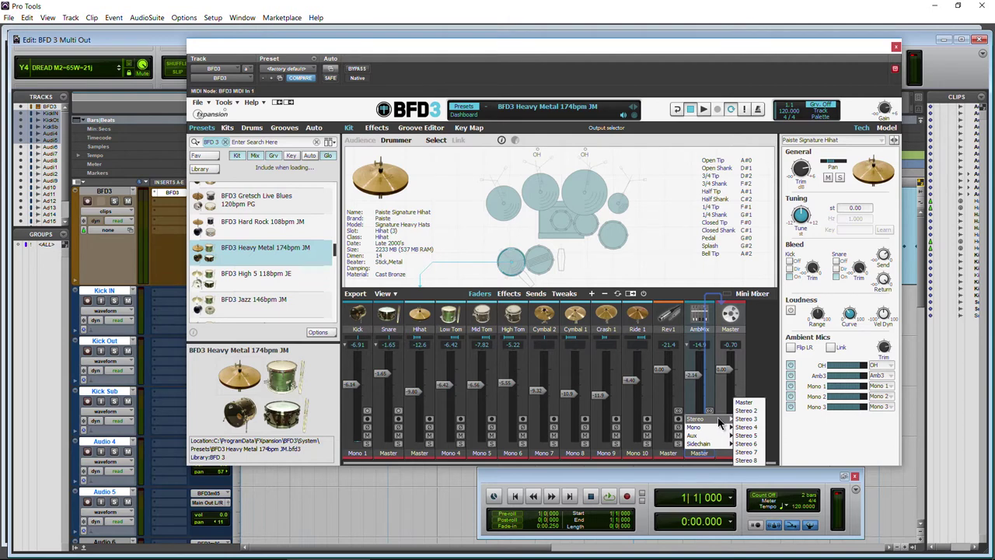
{"action": "left_click", "coordinate": [746, 411]}
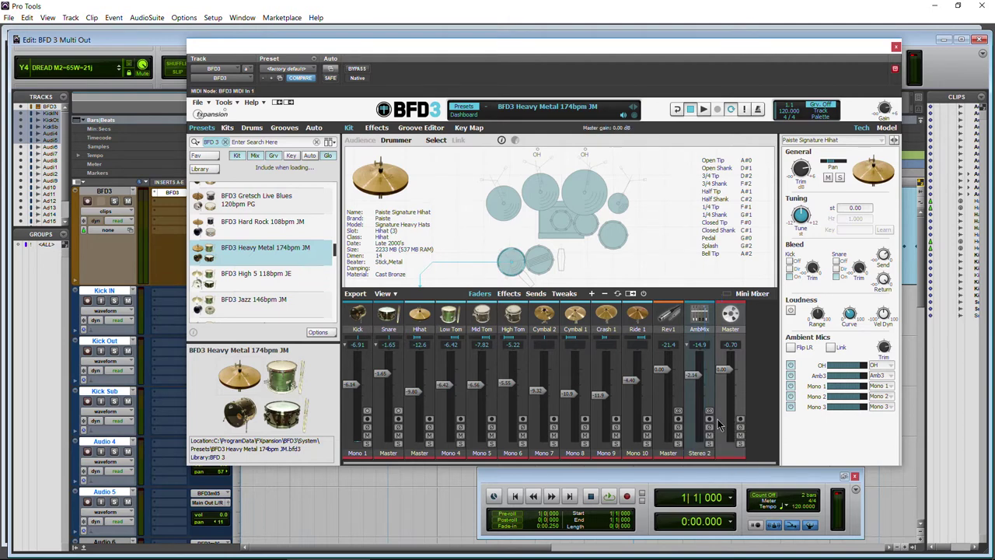
- Set the Audio 8 track's input to the BFD3 plug-in output BFD3s02.L
{"action": "scroll", "coordinate": [220, 422], "scroll_direction": "down", "scroll_amount": 10}
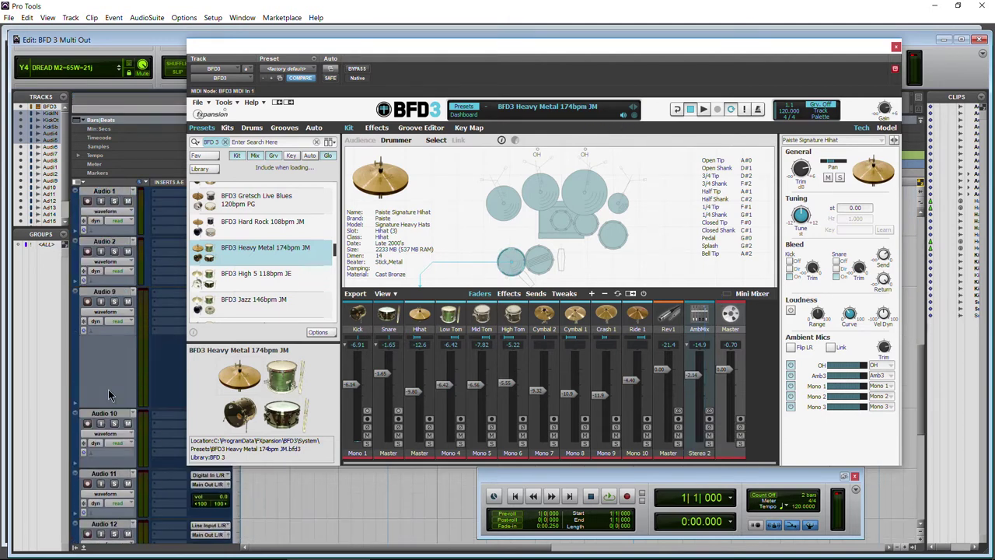
{"action": "left_click_drag", "start_coordinate": [311, 50], "coordinate": [411, 55]}
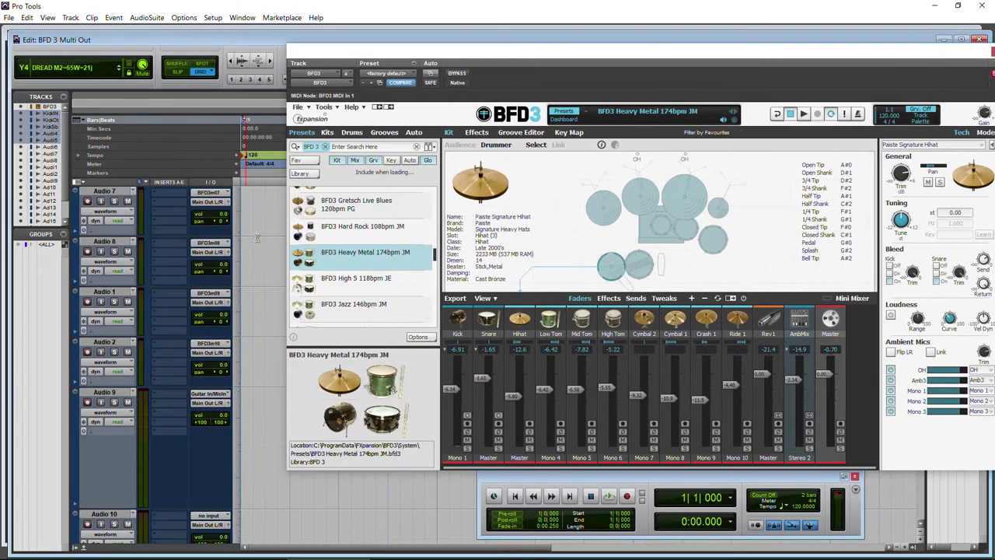
{"action": "left_click", "coordinate": [107, 246]}
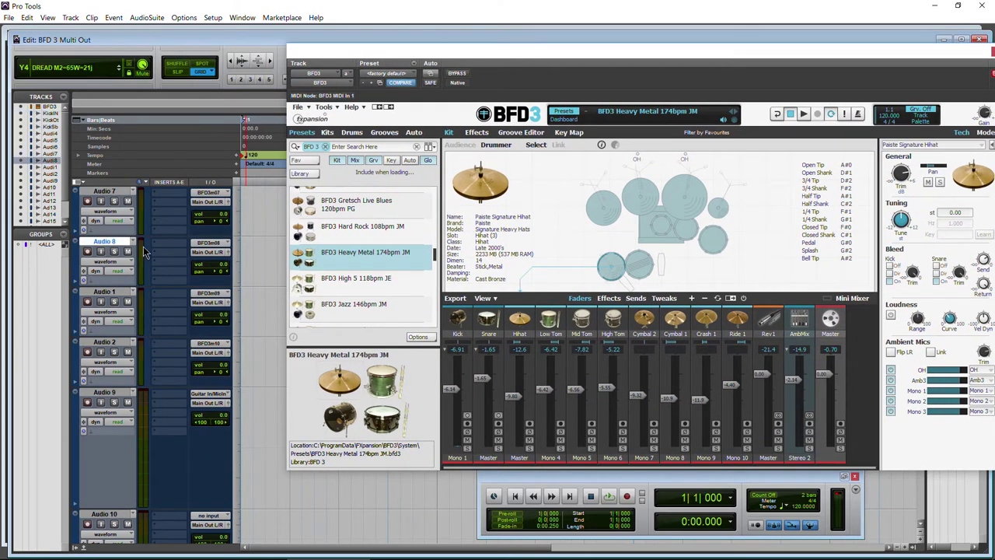
{"action": "left_click", "coordinate": [208, 242]}
{"action": "mouse_move", "coordinate": [241, 287]}
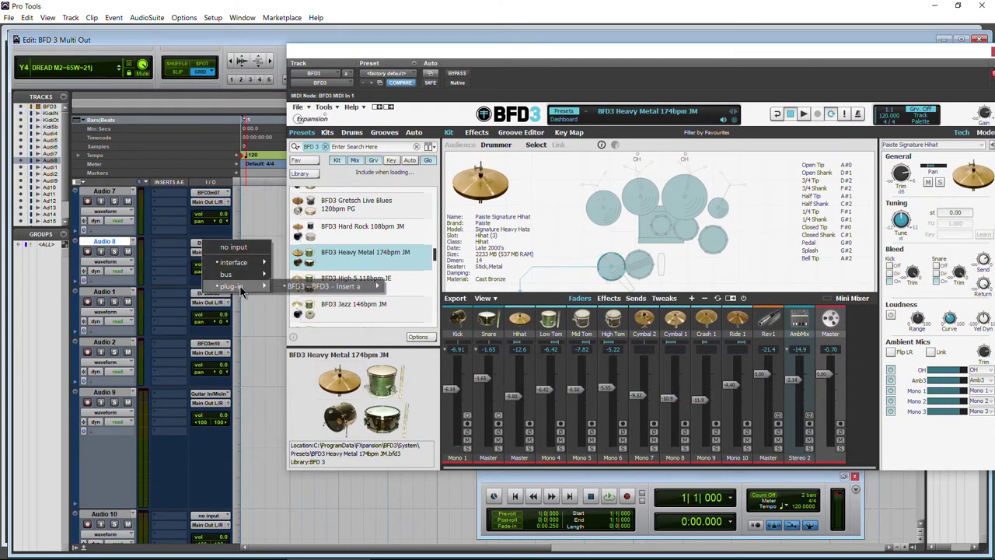
{"action": "mouse_move", "coordinate": [339, 290]}
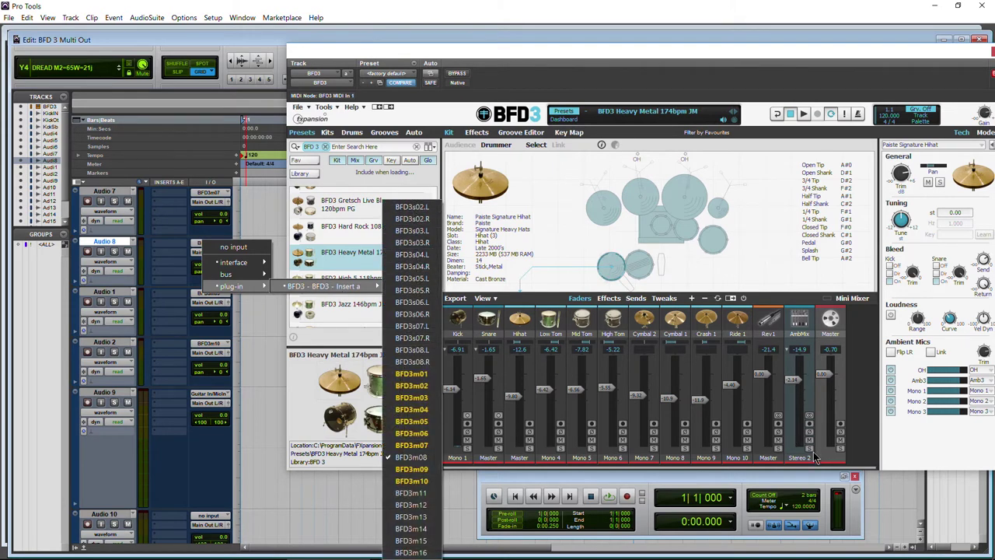
{"action": "left_click", "coordinate": [412, 218]}
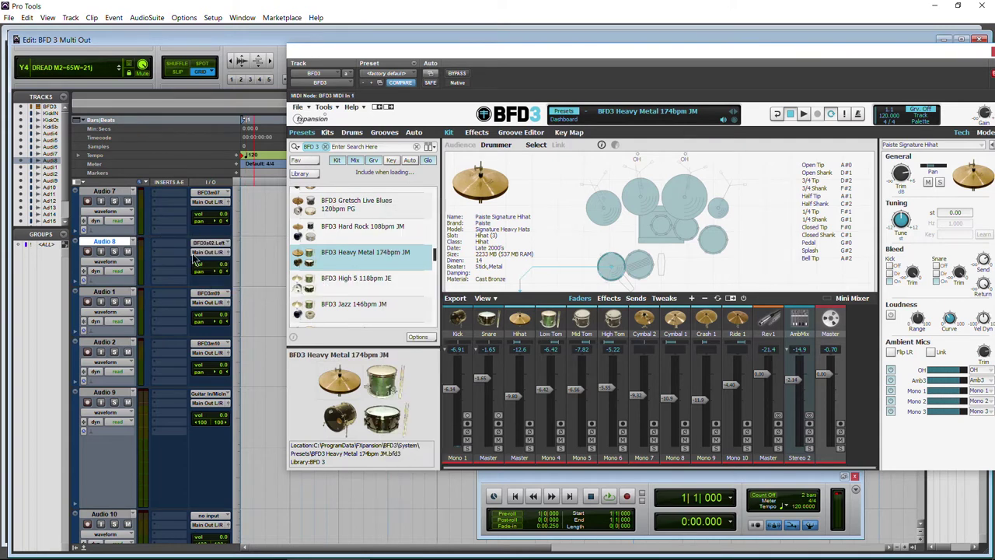
- Set the Audio 1 track's input to the BFD3 plug-in output BFD3s02.R
{"action": "left_click", "coordinate": [216, 298]}
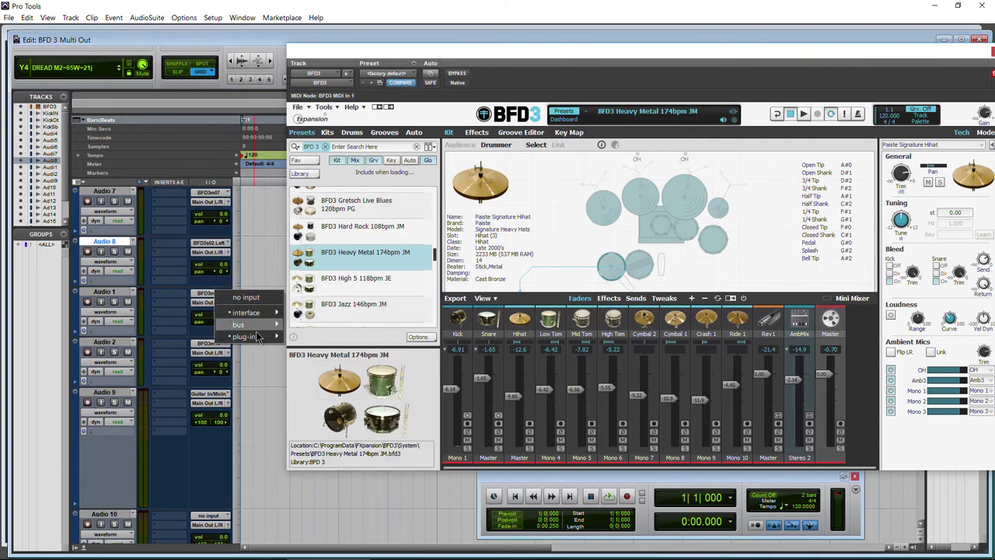
{"action": "mouse_move", "coordinate": [258, 334]}
{"action": "mouse_move", "coordinate": [350, 339]}
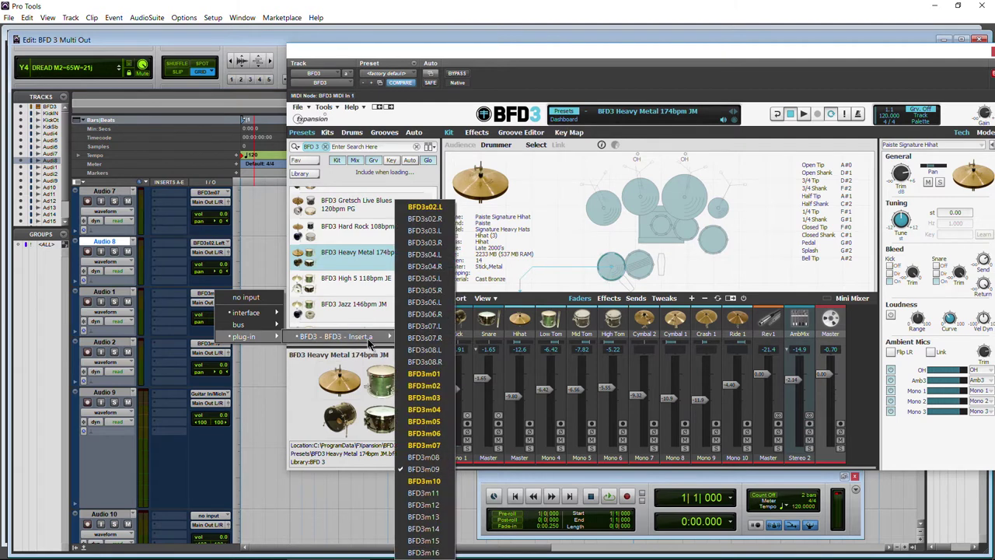
{"action": "left_click", "coordinate": [423, 219]}
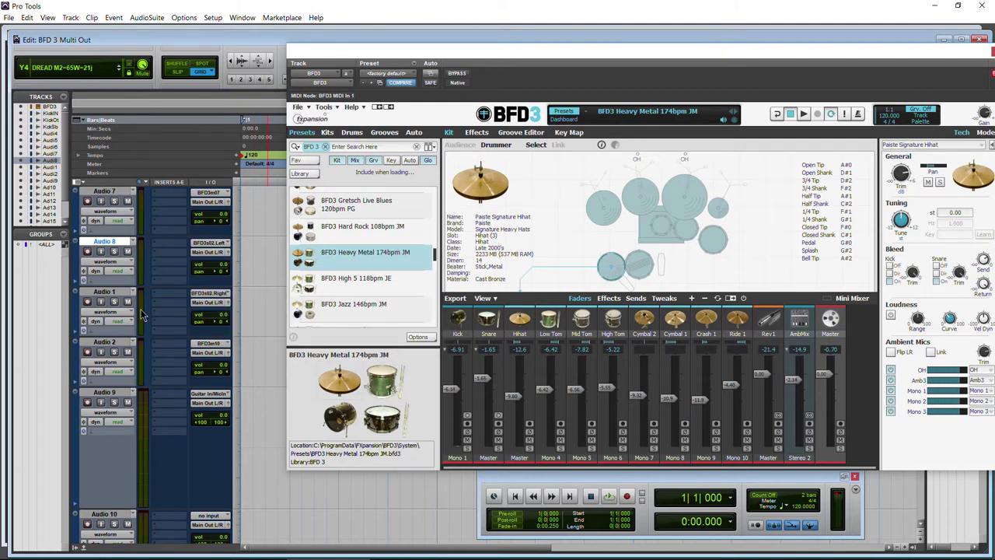
- Audition Audio 8 and Audio 1 with input monitoring, panning them 100 left and 100 right, and turn monitoring off when done
{"action": "left_click", "coordinate": [103, 255]}
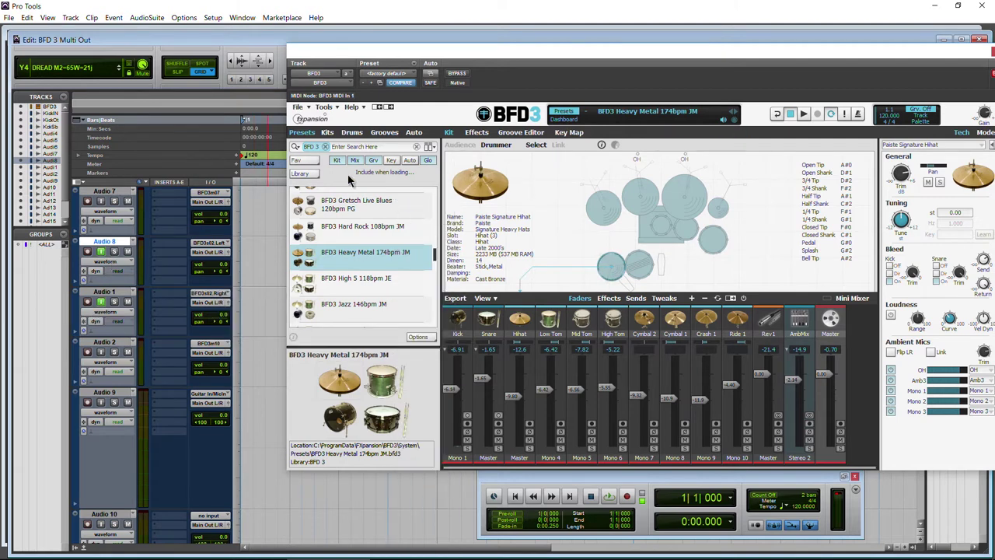
{"action": "left_click_drag", "start_coordinate": [588, 57], "coordinate": [554, 60]}
{"action": "key", "text": "space"}
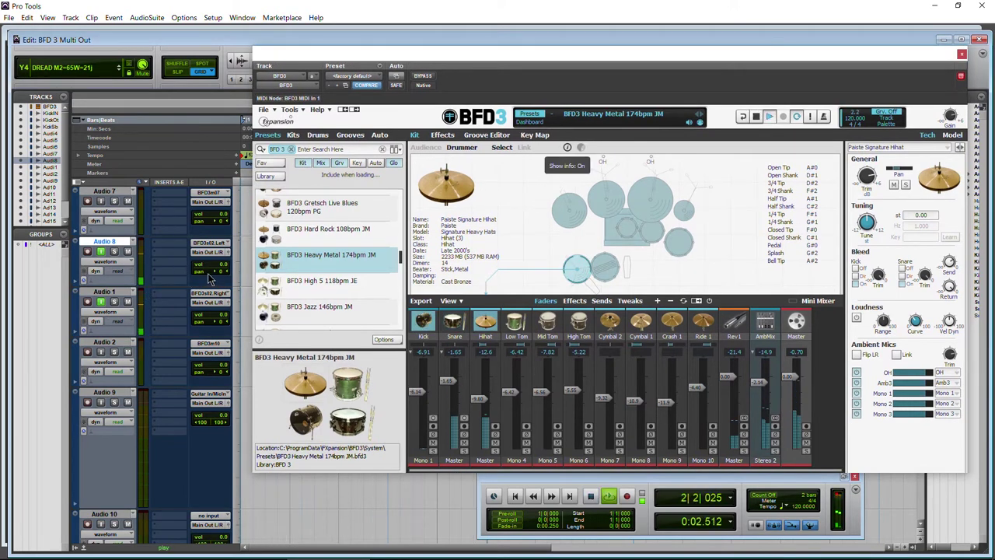
{"action": "key", "text": "space"}
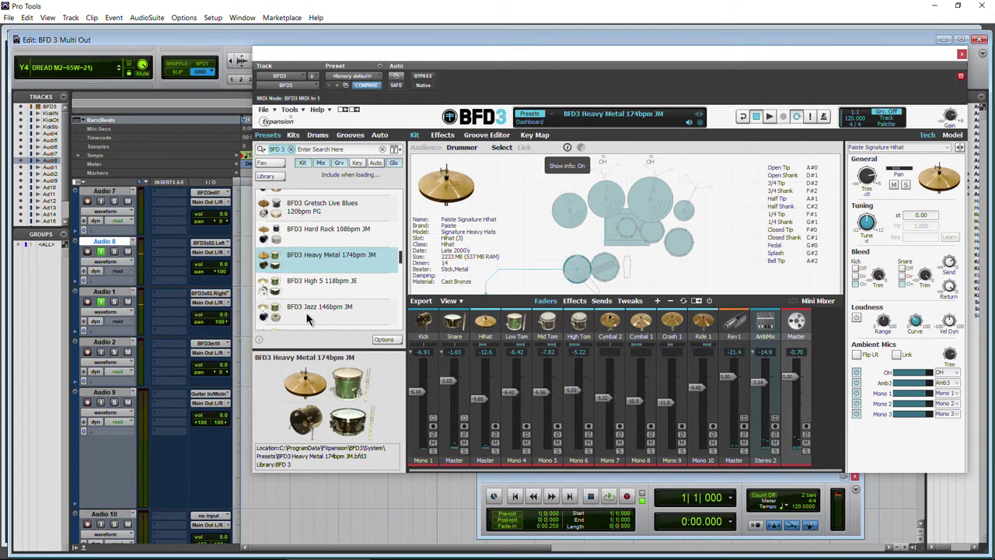
{"action": "key", "text": "space"}
{"action": "key", "text": "space"}
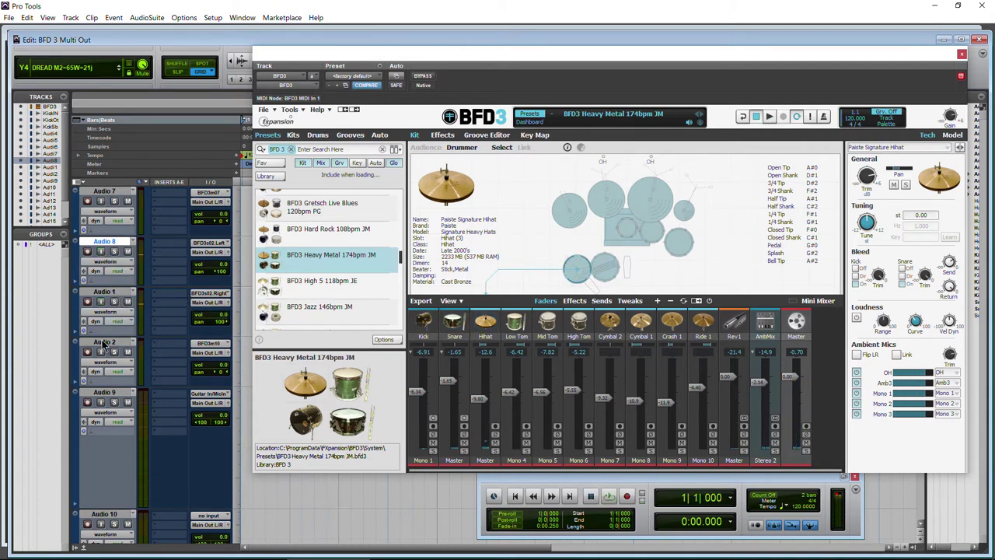
- Set the stereo Audio 9 track's input to the BFD3 plug-in output BFD3s02
{"action": "scroll", "coordinate": [103, 344], "scroll_direction": "down", "scroll_amount": 2}
{"action": "left_click", "coordinate": [209, 301]}
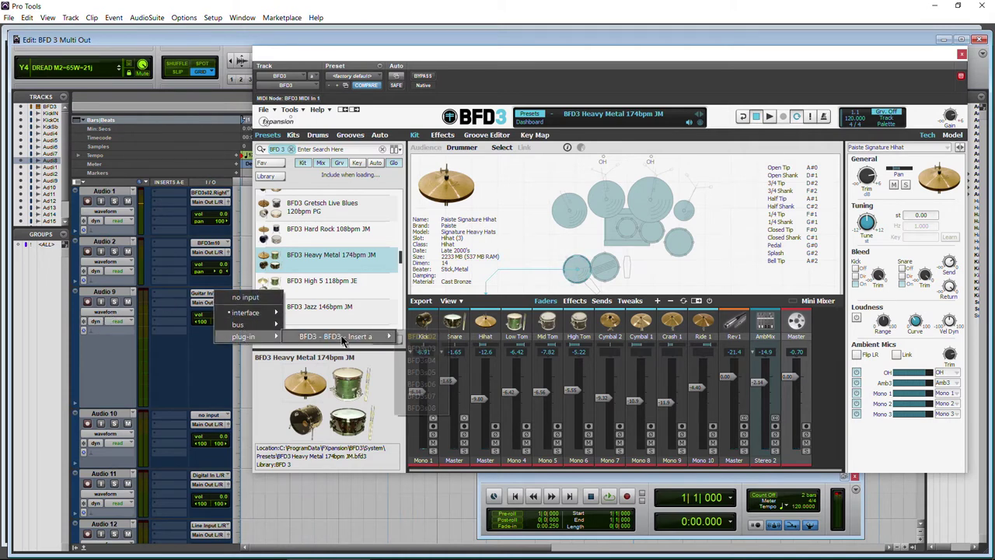
{"action": "left_click", "coordinate": [328, 349]}
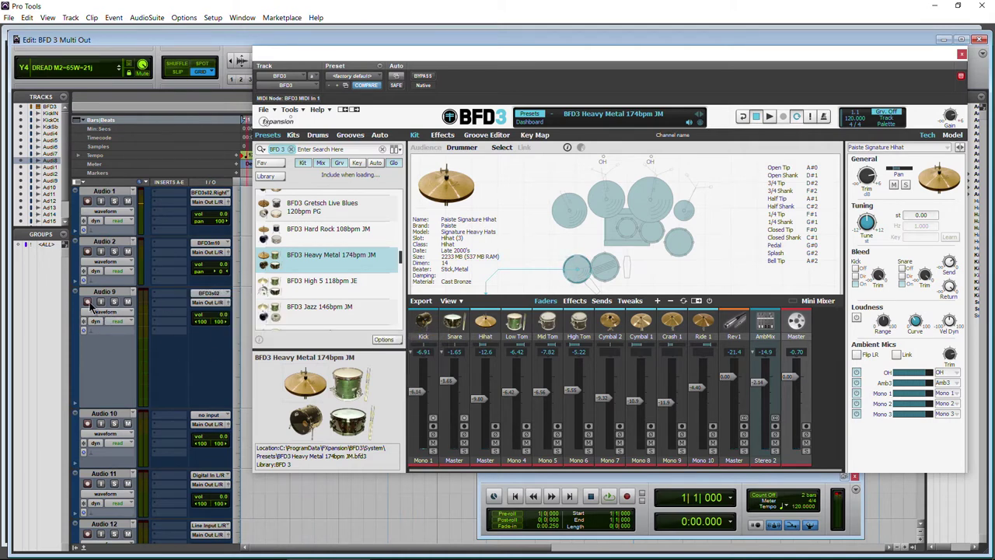
- Record-arm Audio 9, record the BFD3 ambience mix onto it from the session start, and stop the recording
{"action": "left_click_drag", "start_coordinate": [605, 63], "coordinate": [593, 88]}
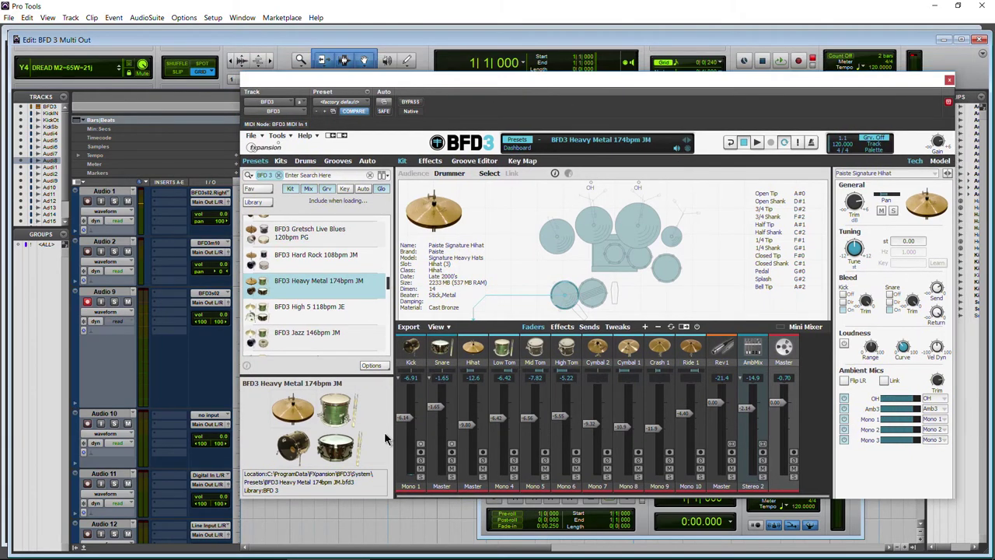
{"action": "left_click_drag", "start_coordinate": [712, 81], "coordinate": [877, 75]}
{"action": "key", "text": "space"}
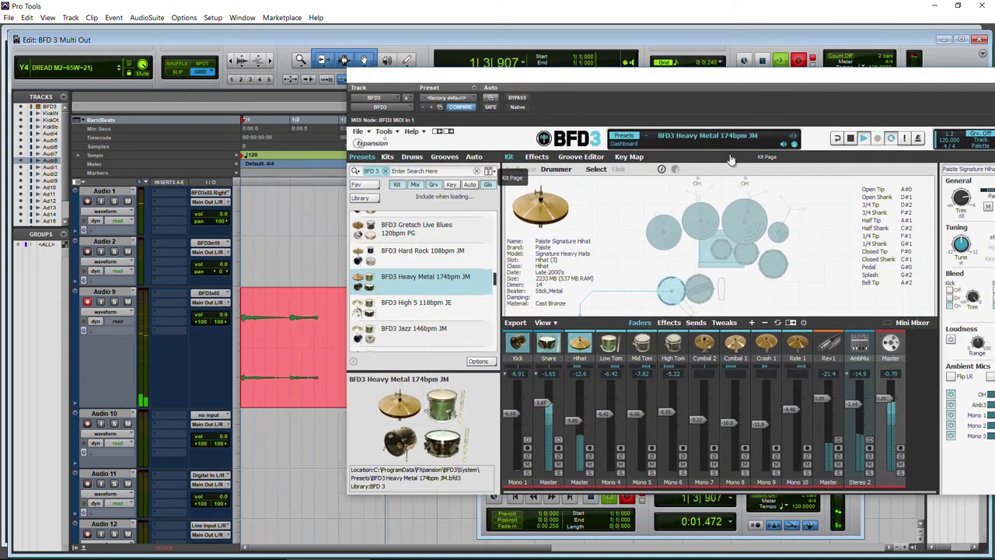
{"action": "left_click", "coordinate": [290, 78]}
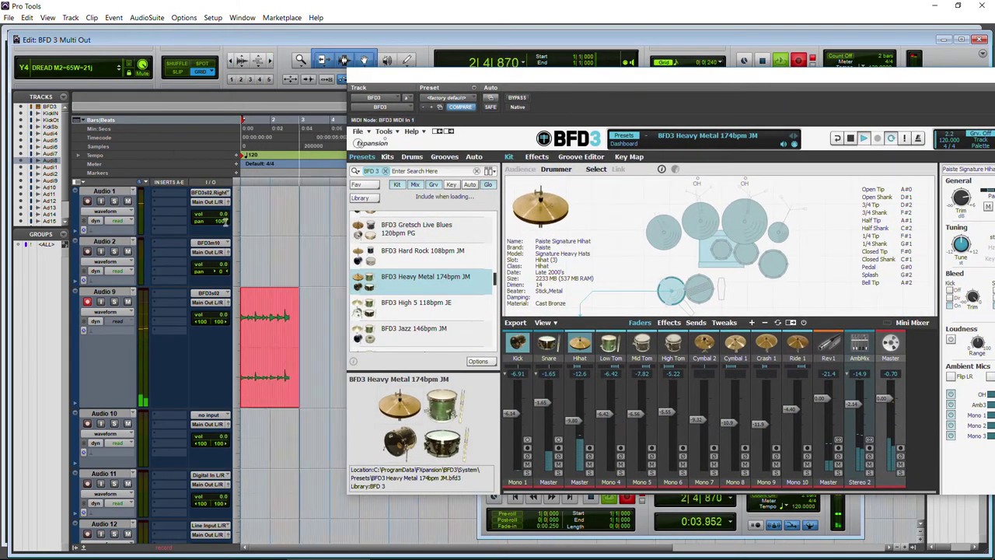
{"action": "left_click", "coordinate": [762, 64]}
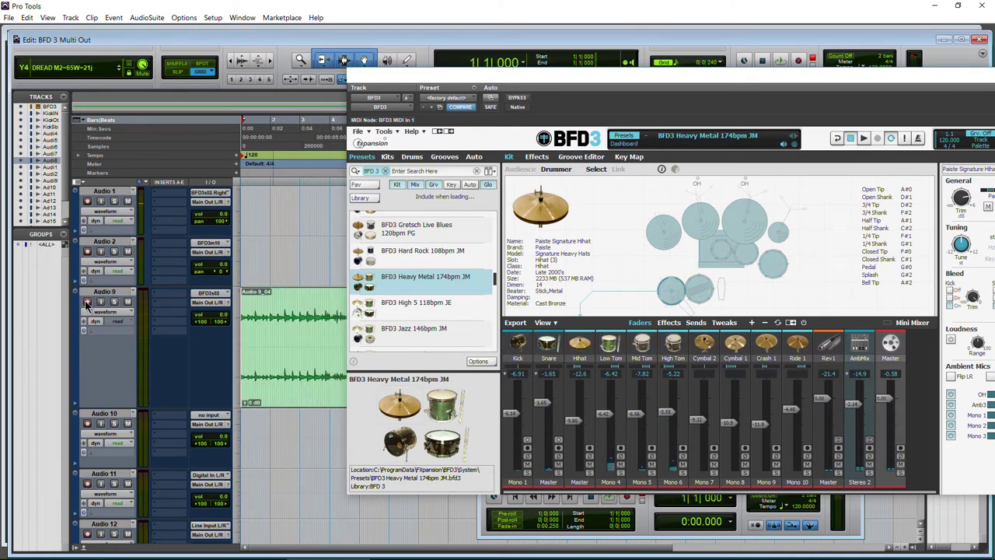
- Audition the recorded Audio 9 ambience clip in solo, and delete the clip from the track when done
{"action": "left_click_drag", "start_coordinate": [567, 80], "coordinate": [774, 77]}
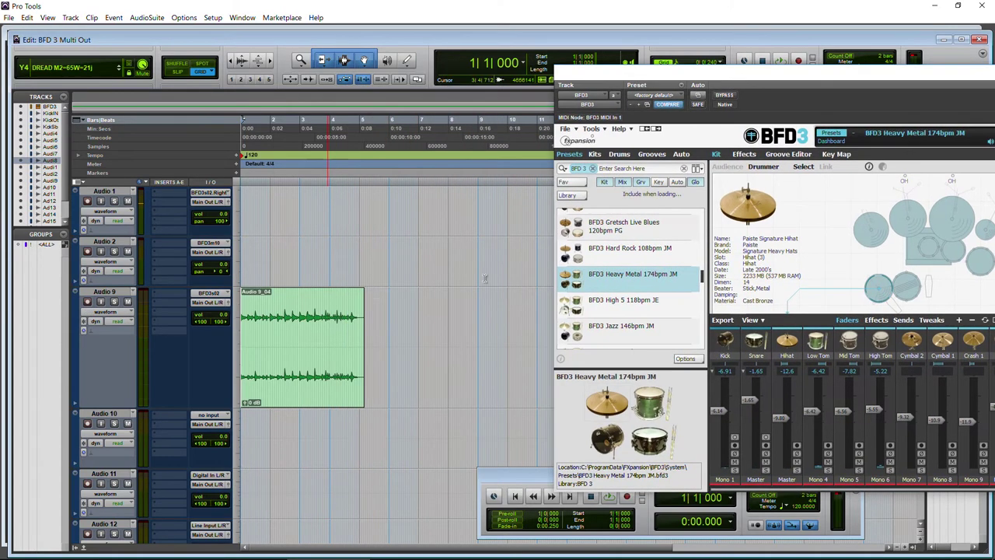
{"action": "left_click", "coordinate": [311, 374]}
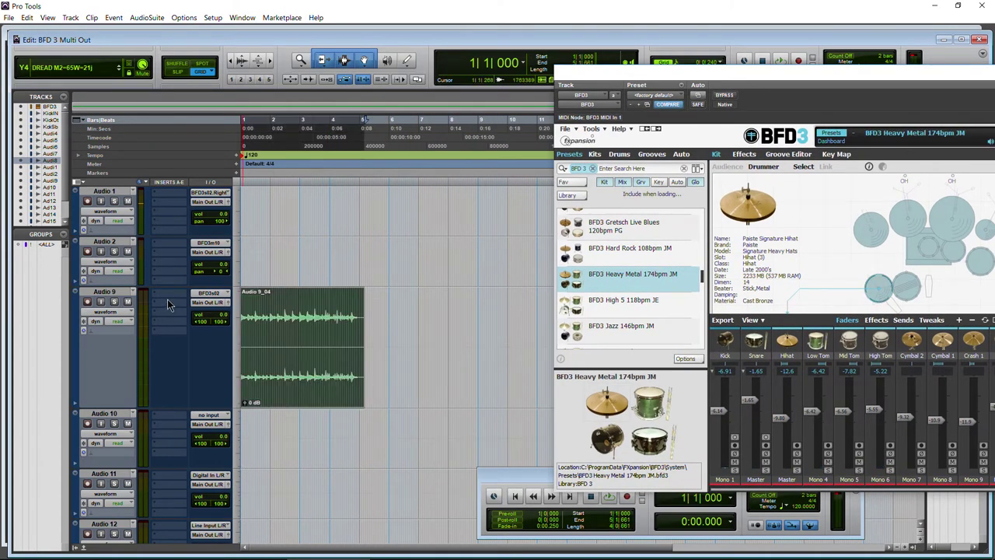
{"action": "left_click", "coordinate": [167, 303]}
{"action": "left_click", "coordinate": [114, 380]}
{"action": "left_click", "coordinate": [267, 61]}
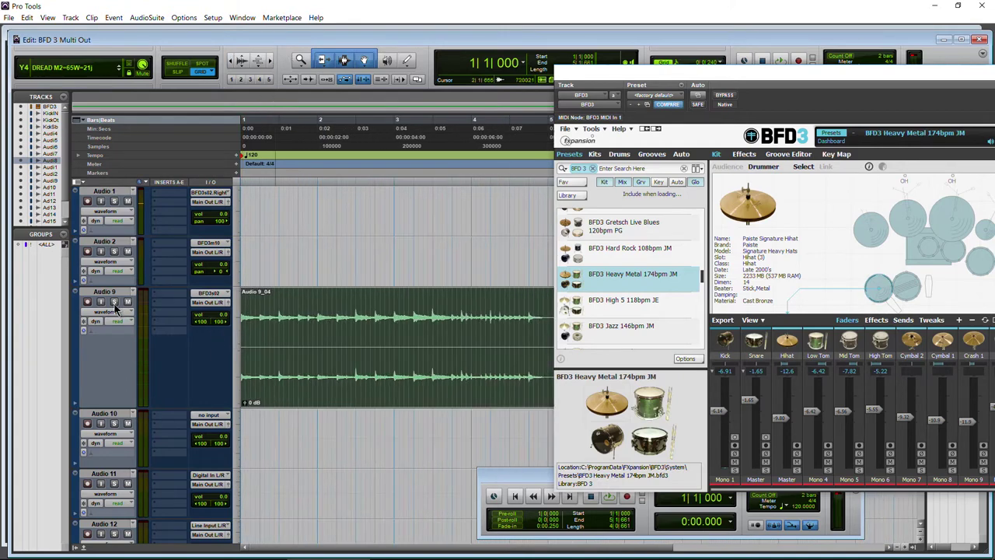
{"action": "key", "text": "space"}
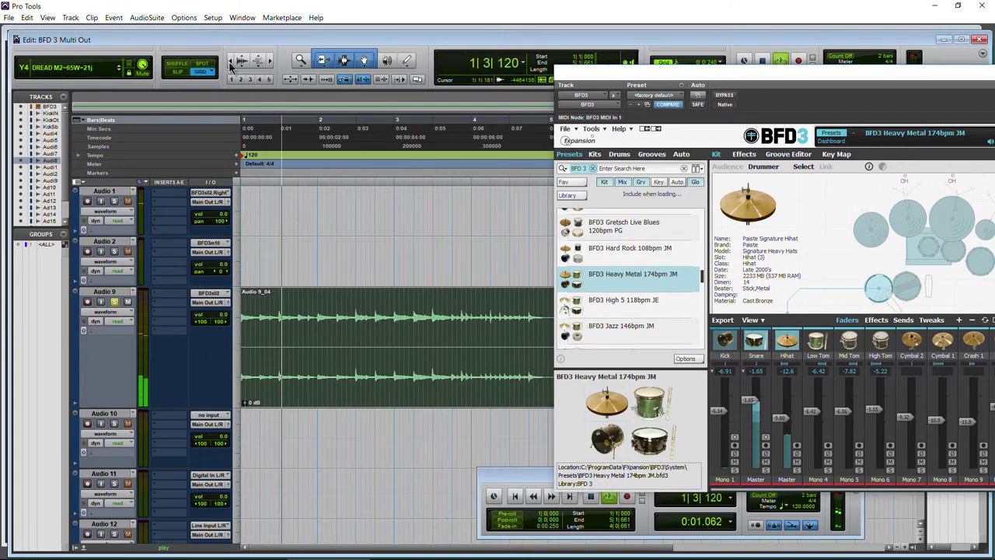
{"action": "key", "text": "ctrl+bracketleft"}
{"action": "key", "text": "ctrl+bracketleft"}
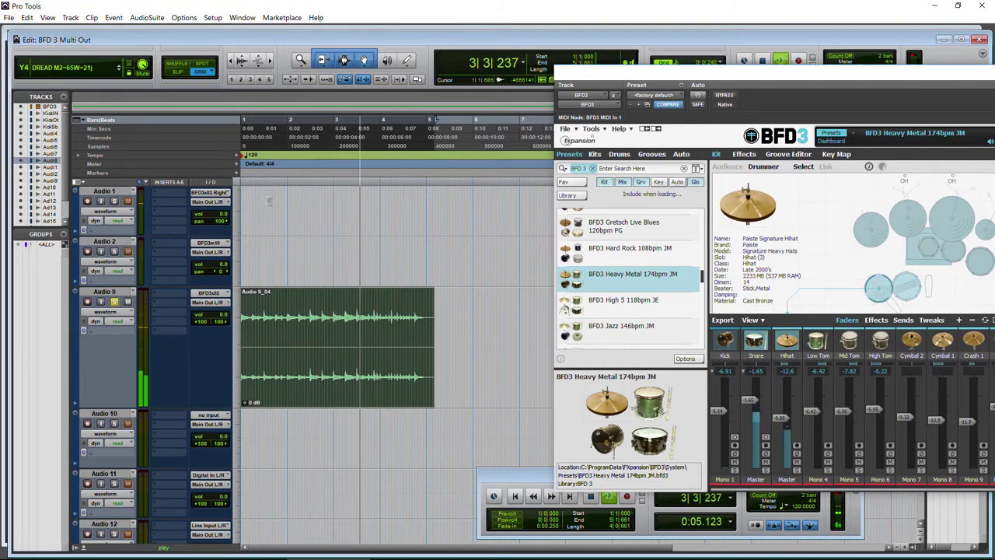
{"action": "key", "text": "space"}
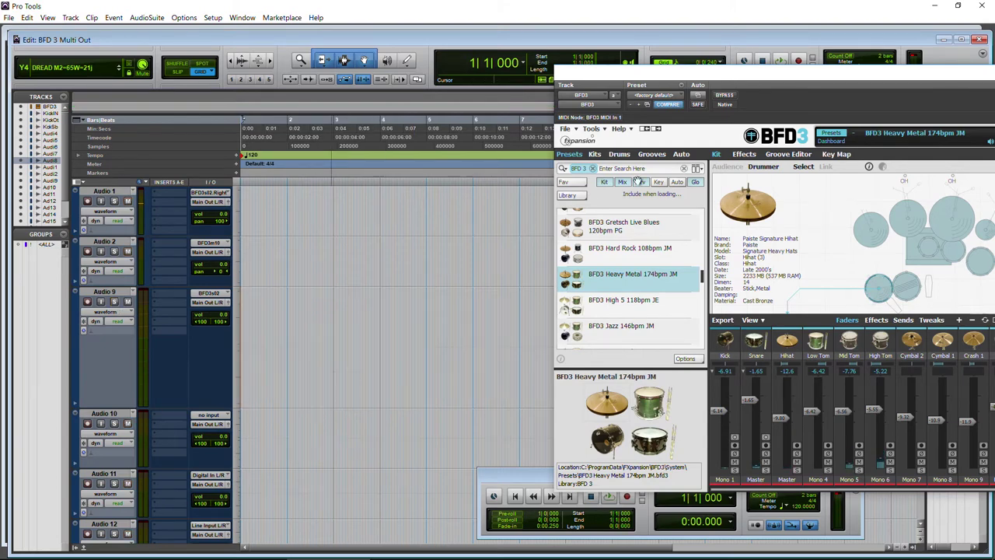
- Expand BFD3's AmbMix group in the mixer to show its individual ambience mic channels, from OH to Comp 2
{"action": "left_click_drag", "start_coordinate": [824, 74], "coordinate": [440, 57]}
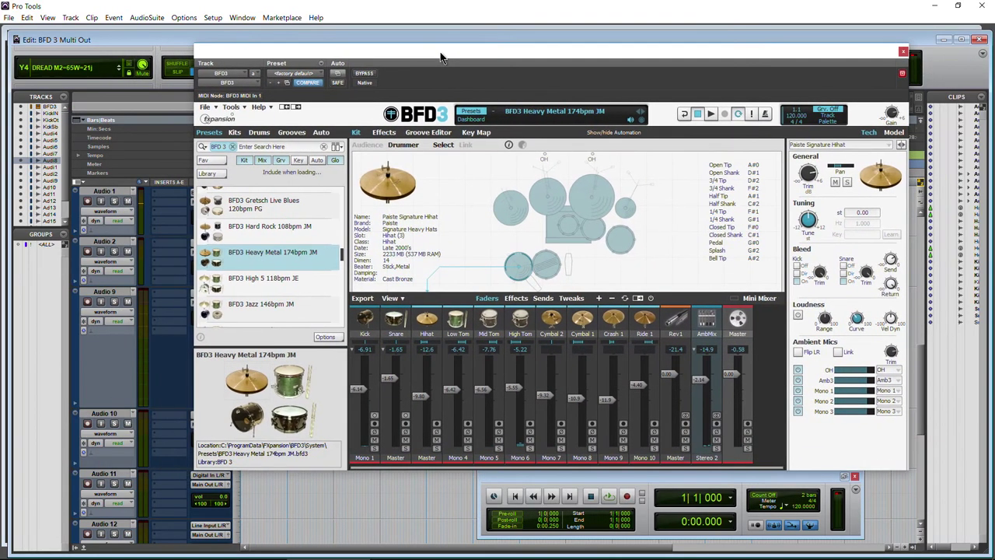
{"action": "left_click", "coordinate": [697, 354]}
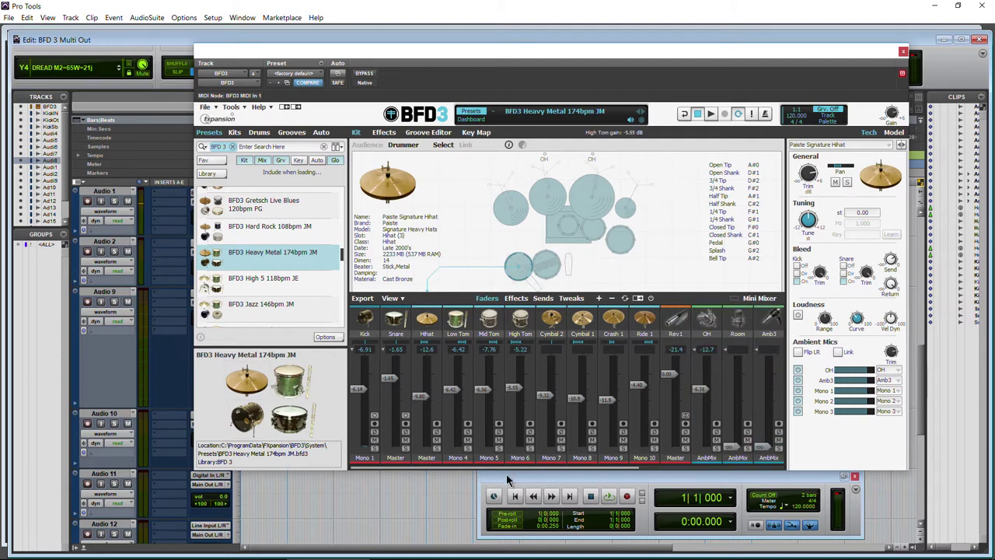
{"action": "scroll", "coordinate": [513, 435], "scroll_direction": "right", "scroll_amount": 8}
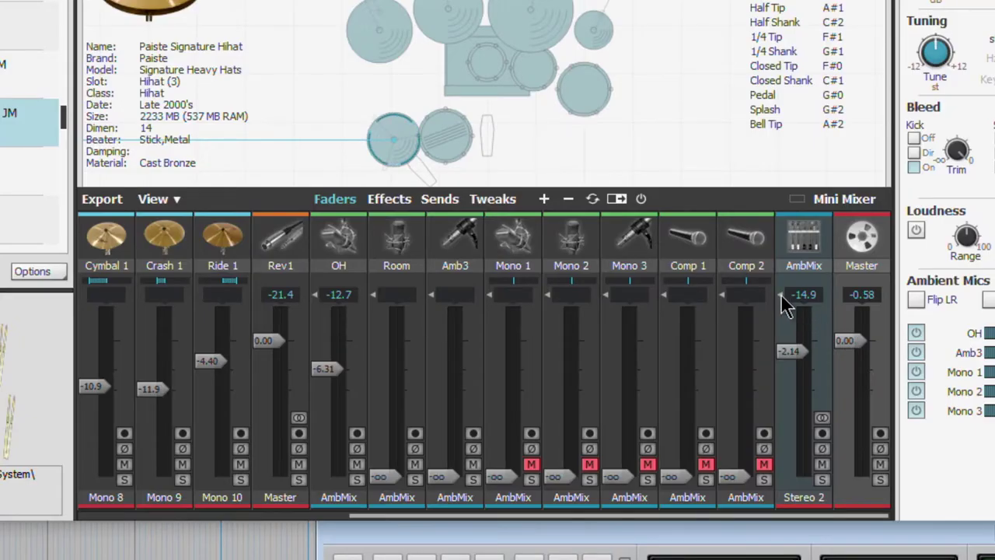
{"action": "left_click", "coordinate": [782, 296]}
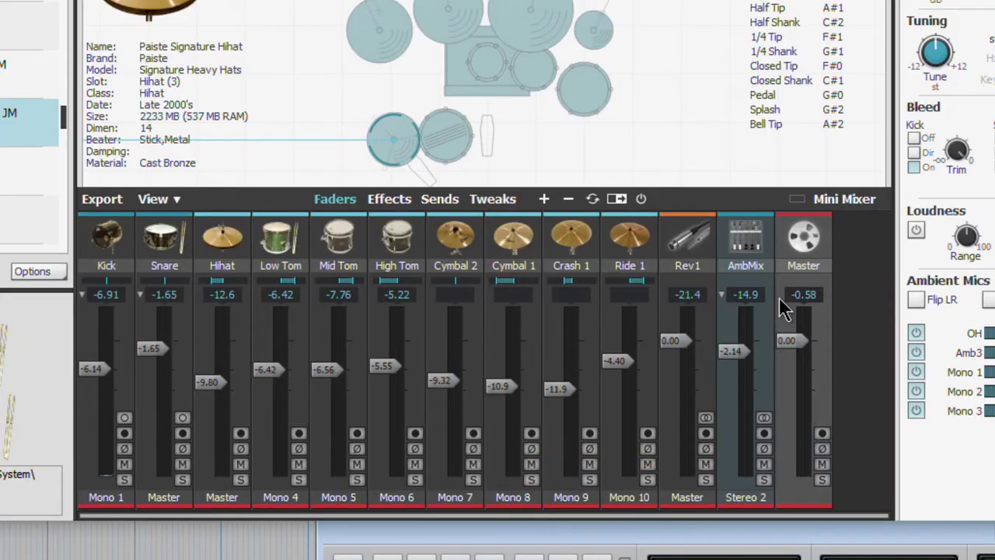
{"action": "left_click", "coordinate": [722, 294]}
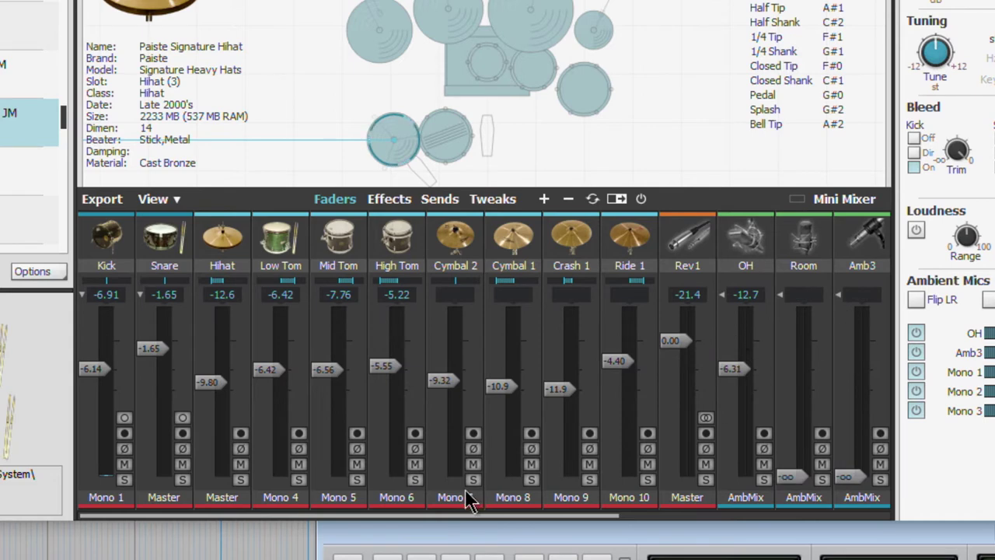
{"action": "left_click_drag", "start_coordinate": [451, 513], "coordinate": [747, 502]}
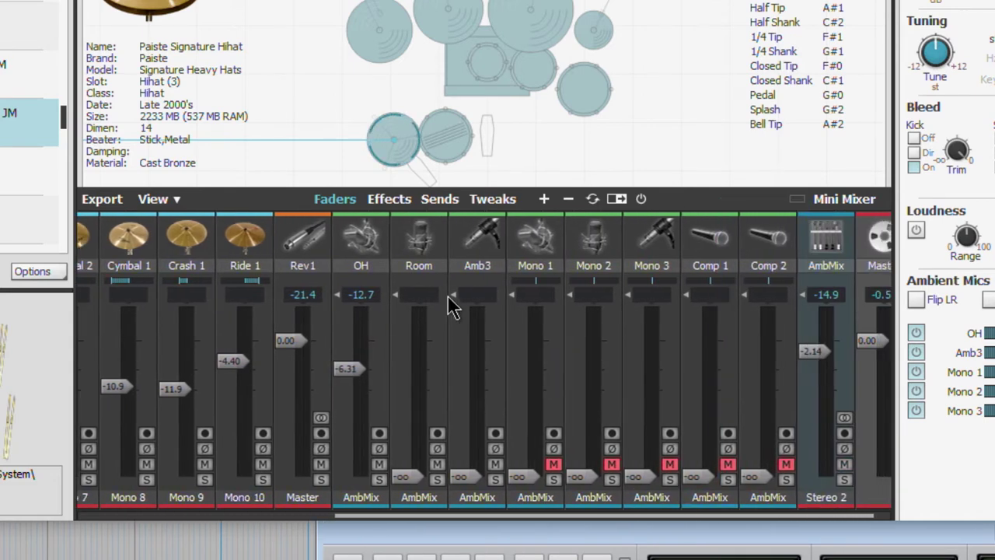
{"action": "left_click", "coordinate": [453, 294]}
{"action": "left_click", "coordinate": [721, 295]}
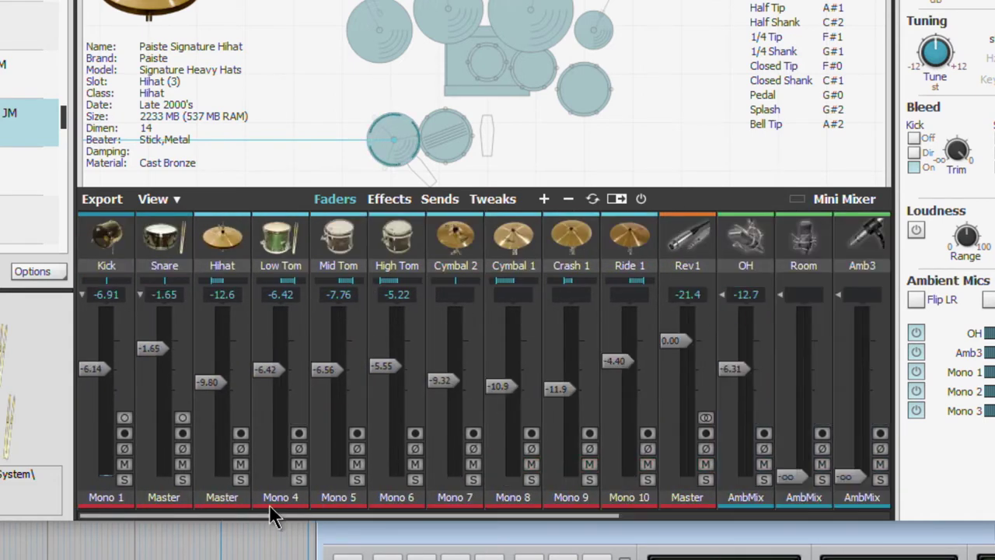
{"action": "left_click_drag", "start_coordinate": [513, 513], "coordinate": [770, 513]}
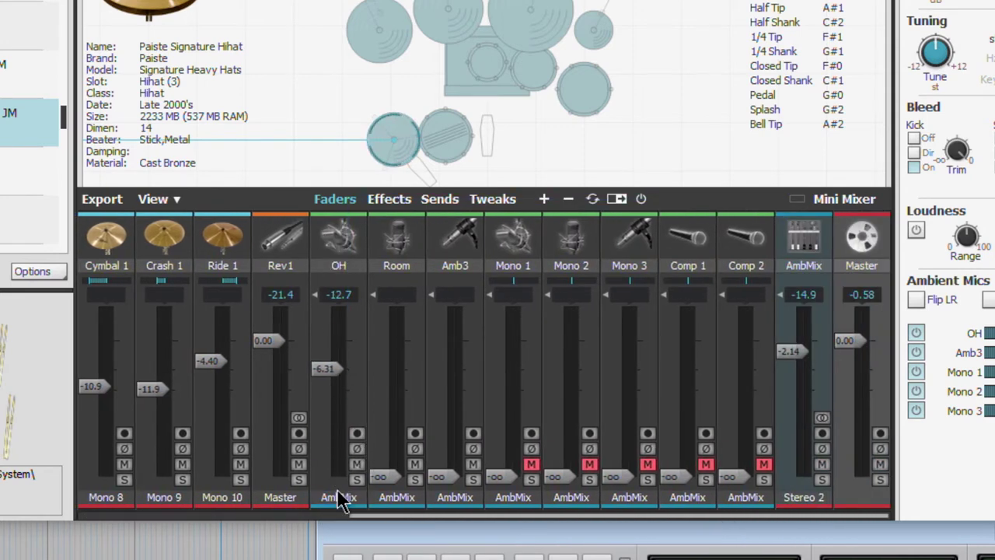
- Route the OH channel's output to Stereo 2 in the BFD3 mixer
{"action": "left_click", "coordinate": [339, 420]}
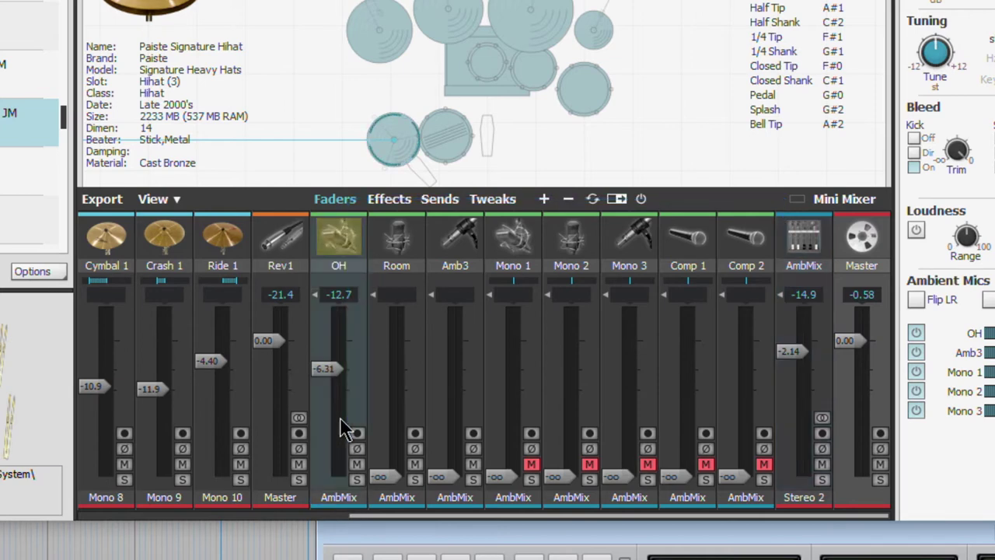
{"action": "left_click", "coordinate": [323, 496]}
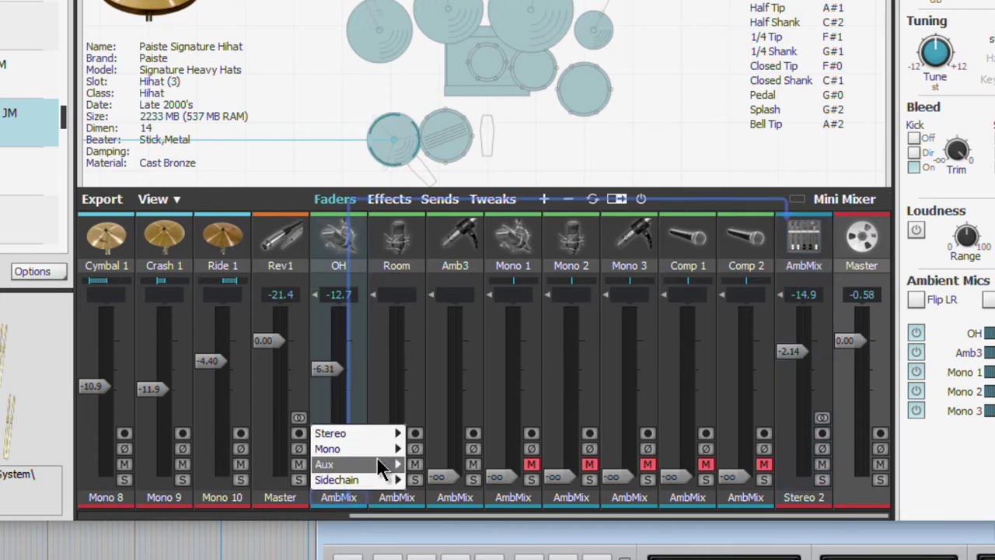
{"action": "mouse_move", "coordinate": [381, 439]}
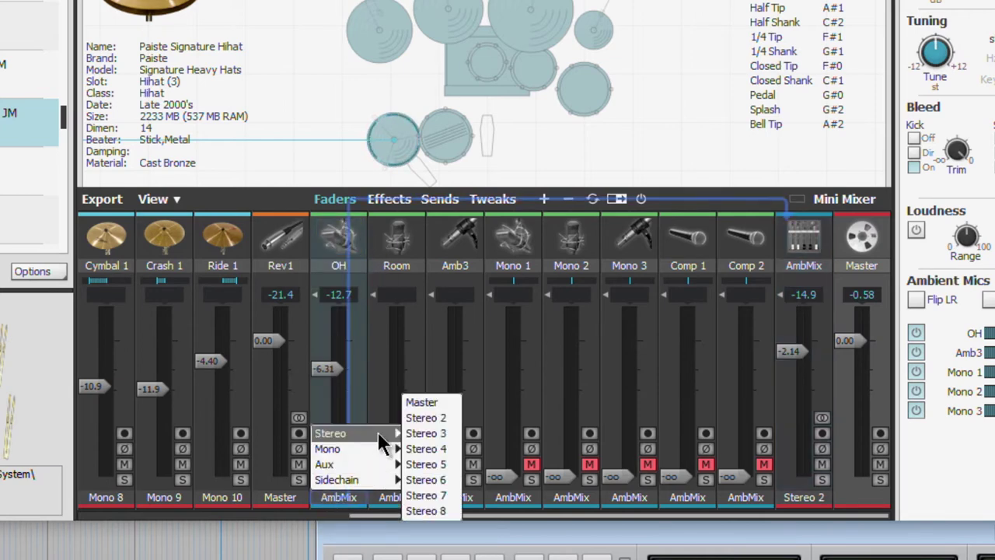
{"action": "left_click", "coordinate": [424, 418]}
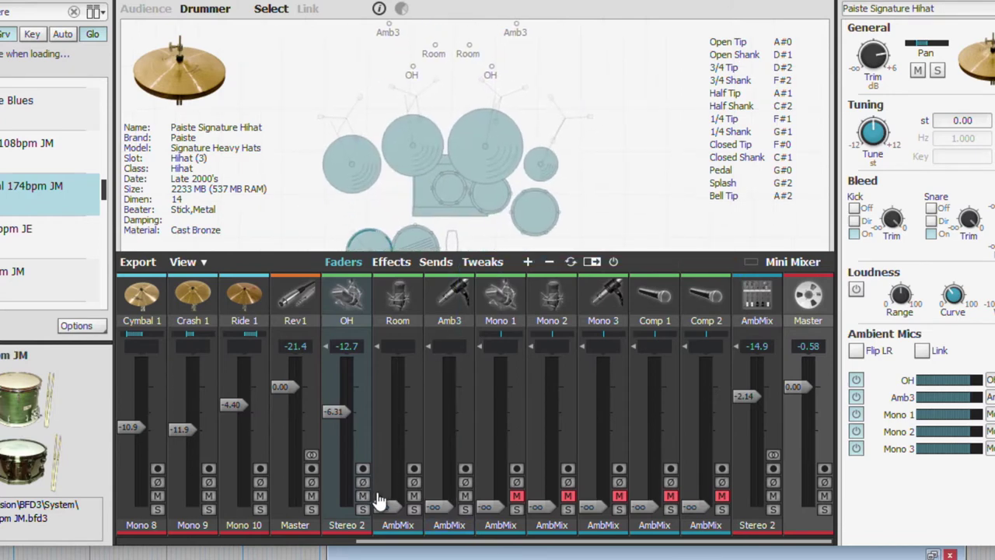
- Route the Room channel's output to Stereo 3 and the Amb3 channel's output to Stereo 4
{"action": "left_click", "coordinate": [405, 526]}
{"action": "mouse_move", "coordinate": [439, 469]}
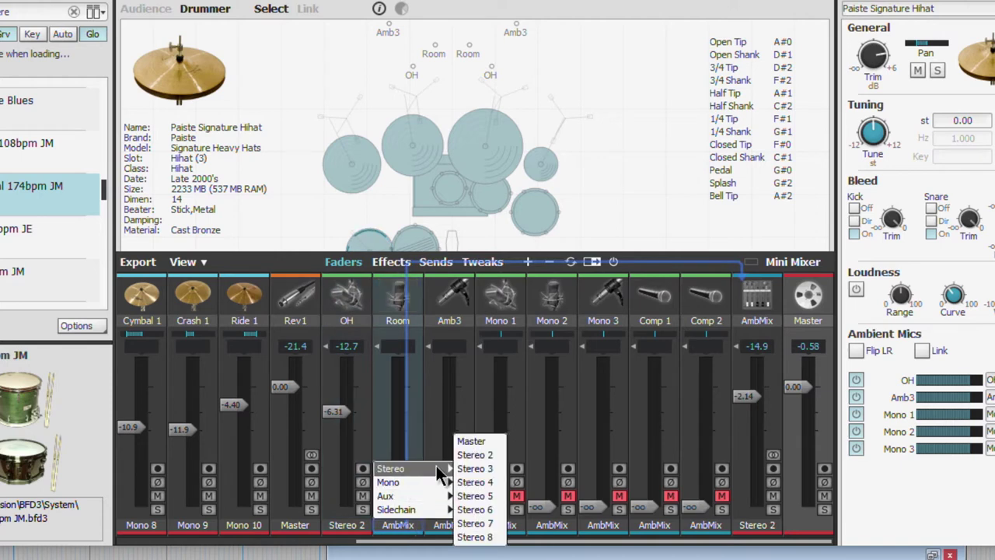
{"action": "left_click", "coordinate": [474, 485]}
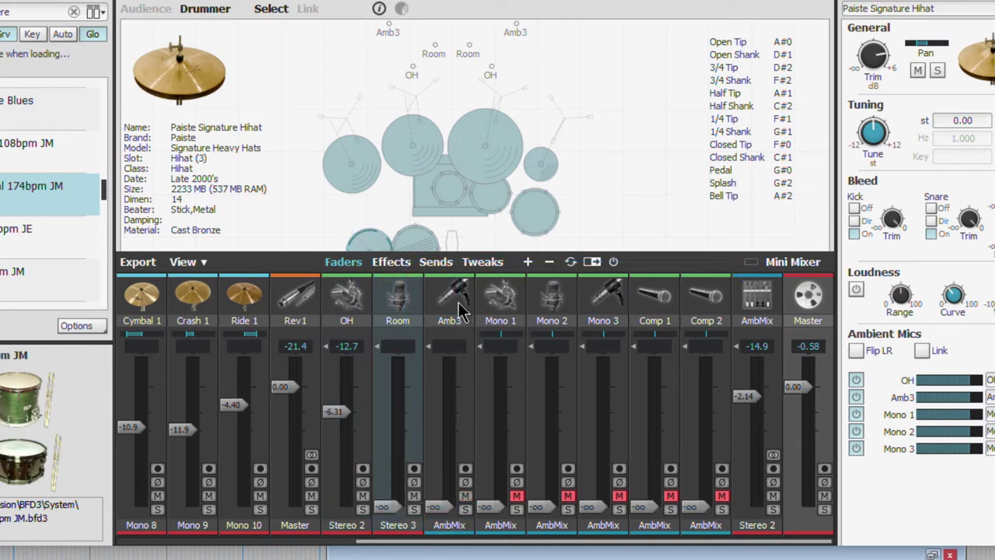
{"action": "left_click", "coordinate": [449, 526]}
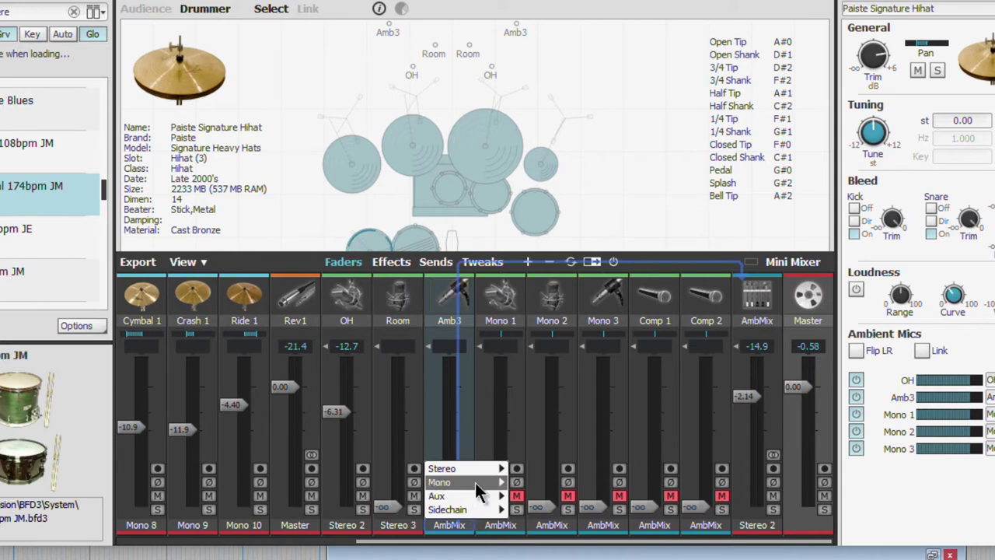
{"action": "mouse_move", "coordinate": [487, 474]}
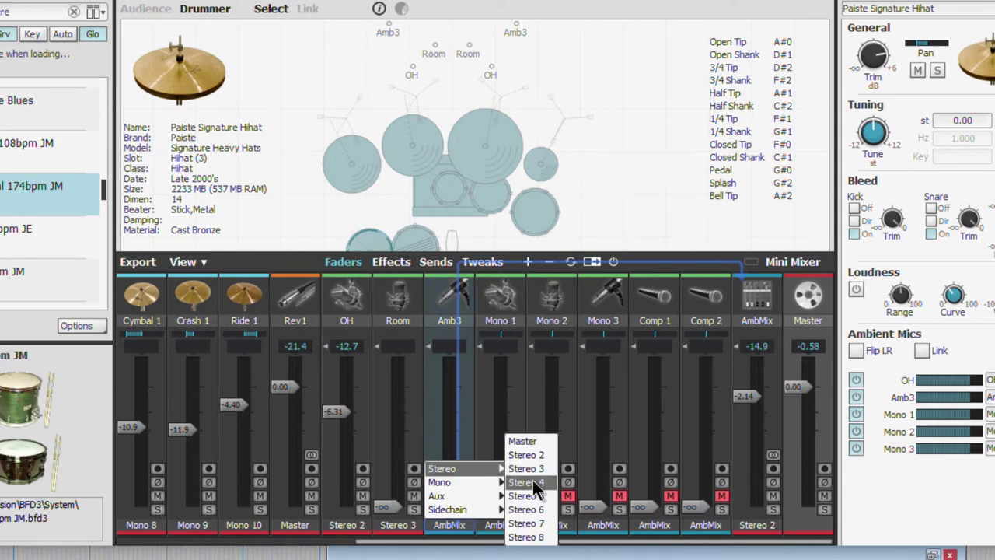
{"action": "left_click", "coordinate": [519, 499]}
{"action": "left_click_drag", "start_coordinate": [593, 97], "coordinate": [593, 166]}
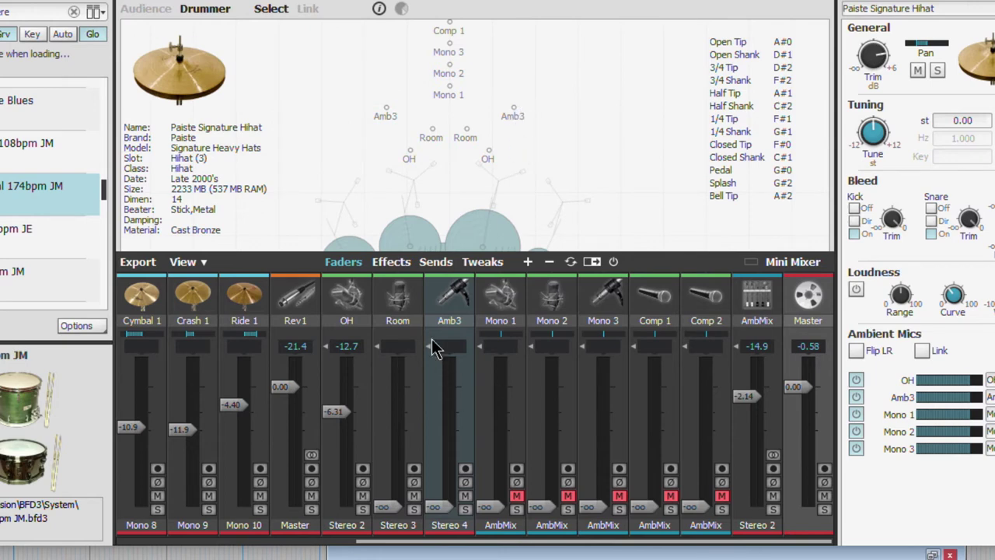
- Unmute the Mono 1, Mono 2, Mono 3, Comp 1 and Comp 2 ambience mic channels
{"action": "left_click", "coordinate": [497, 523]}
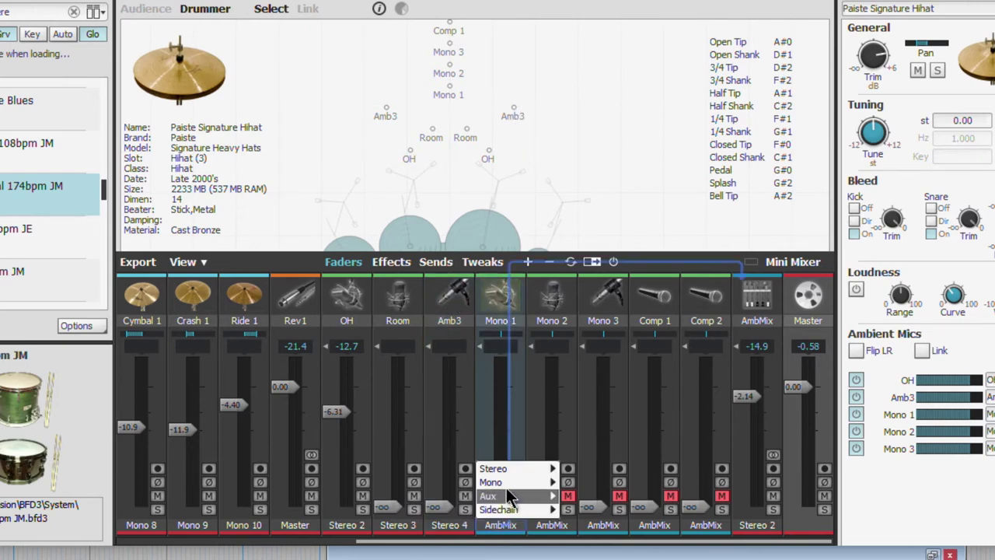
{"action": "left_click", "coordinate": [513, 318]}
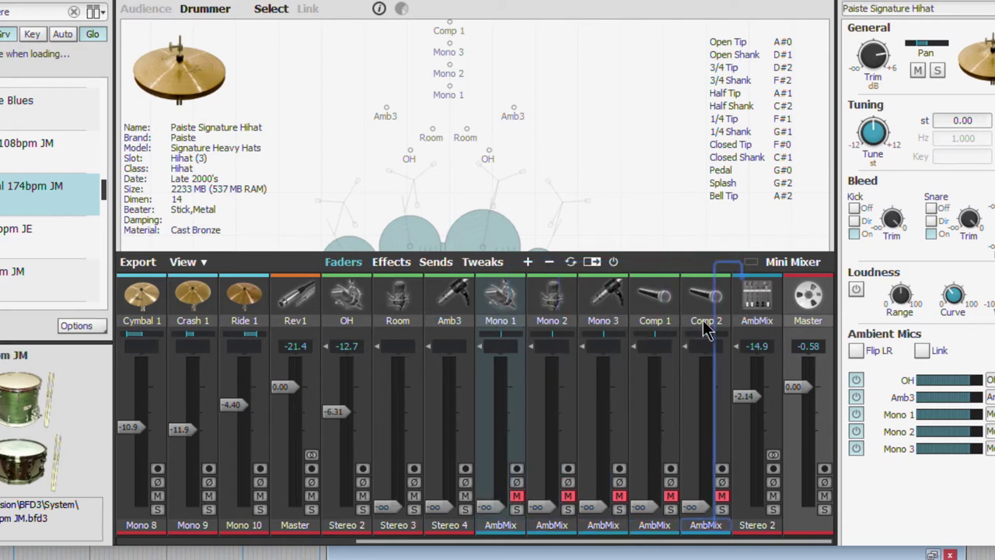
{"action": "left_click", "coordinate": [568, 482]}
{"action": "left_click", "coordinate": [567, 496]}
{"action": "left_click", "coordinate": [618, 495]}
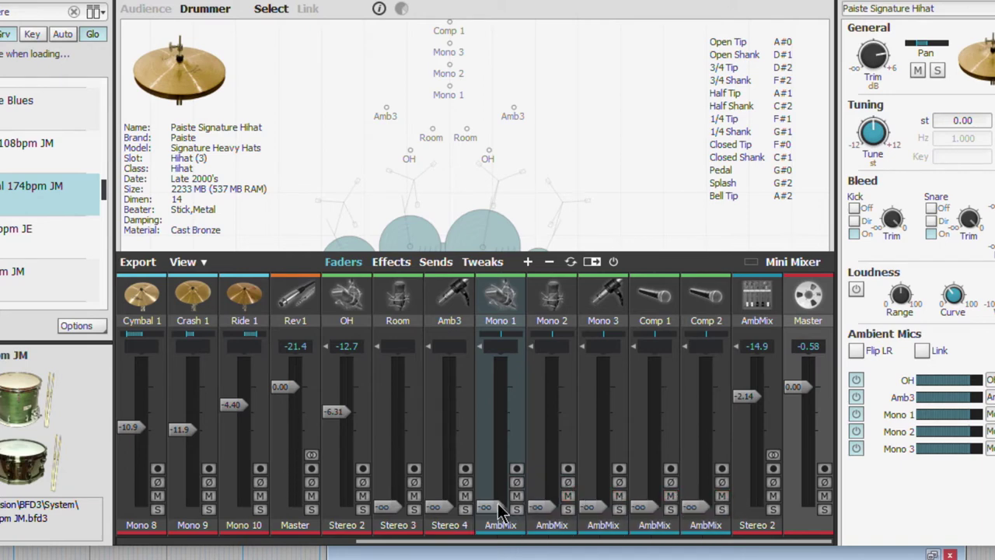
- Raise the faders to about -11.9 on Mono 1, -7.23 on Mono 2, -8.78 on Mono 3, -7.48 on Comp 1 and -5.76 on Comp 2
{"action": "left_click_drag", "start_coordinate": [500, 513], "coordinate": [497, 429]}
{"action": "left_click_drag", "start_coordinate": [542, 509], "coordinate": [540, 414]}
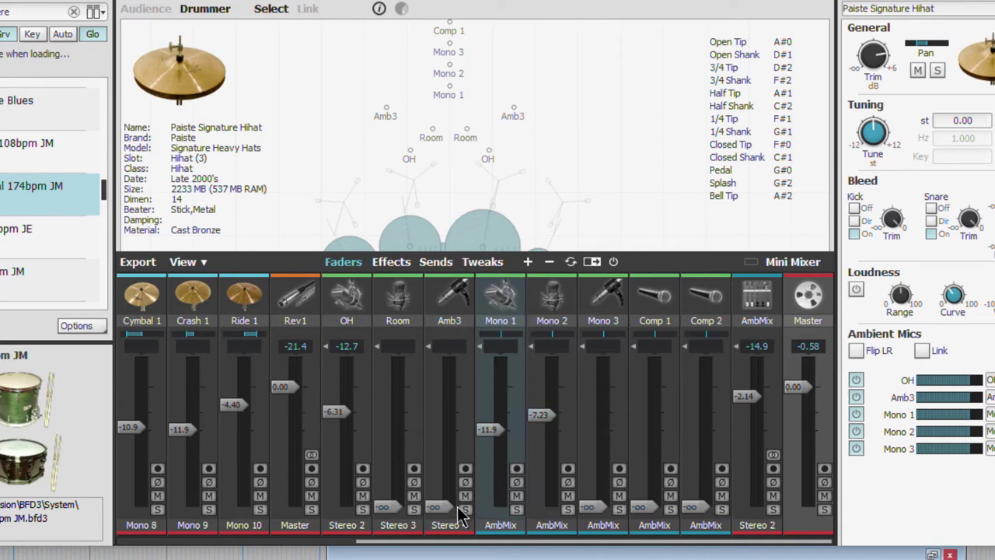
{"action": "left_click_drag", "start_coordinate": [590, 509], "coordinate": [594, 420]}
{"action": "left_click_drag", "start_coordinate": [654, 509], "coordinate": [645, 417]}
{"action": "left_click_drag", "start_coordinate": [688, 507], "coordinate": [694, 410]}
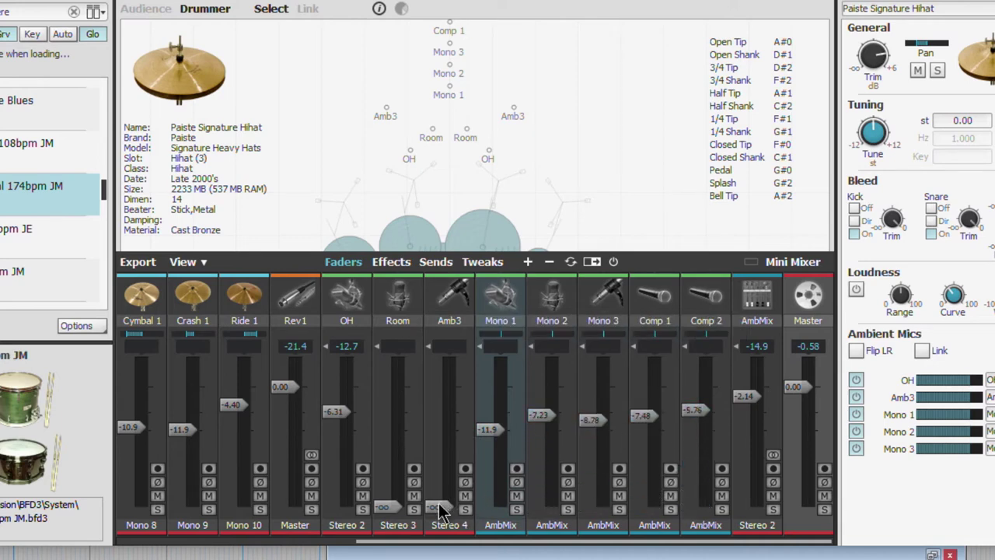
- Raise the faders to about -7.74 on Amb3, -11.3 on Room and -9.59 on Mono 1
{"action": "left_click_drag", "start_coordinate": [441, 511], "coordinate": [427, 444]}
{"action": "left_click_drag", "start_coordinate": [384, 506], "coordinate": [390, 427]}
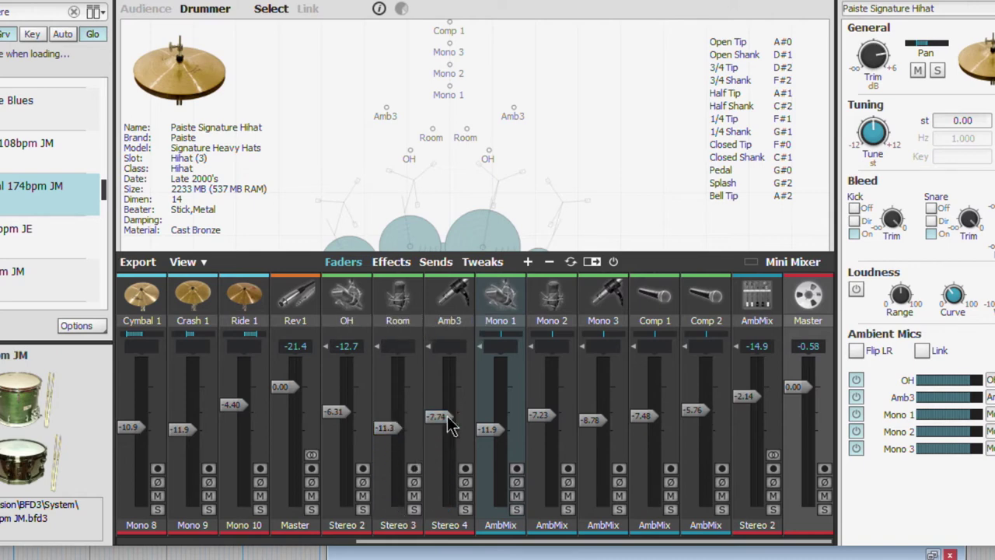
{"action": "left_click_drag", "start_coordinate": [488, 441], "coordinate": [511, 434]}
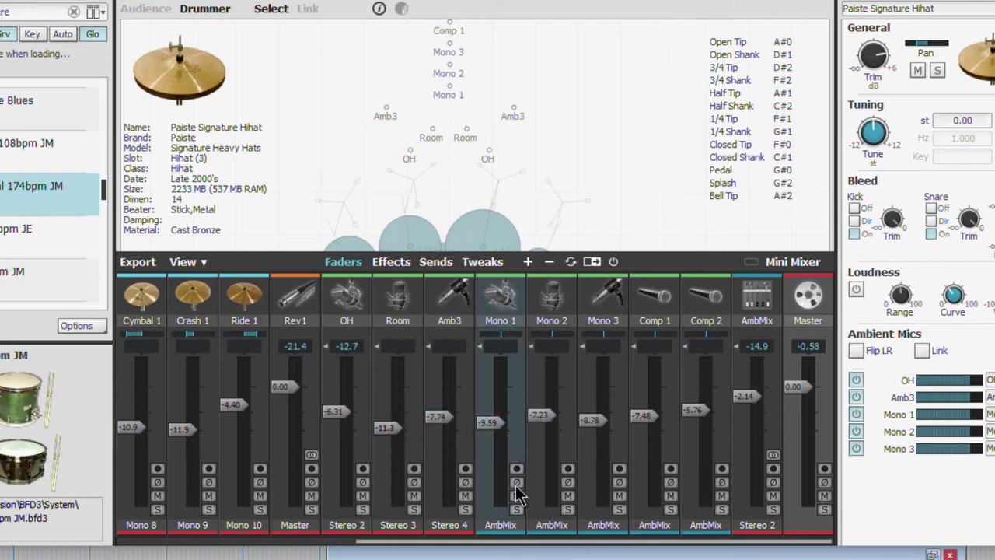
- Route the Mono 1 mic channel's output to Mono 8 and the Mono 2 mic channel's output to Mono 10
{"action": "left_click", "coordinate": [501, 525]}
{"action": "mouse_move", "coordinate": [537, 482]}
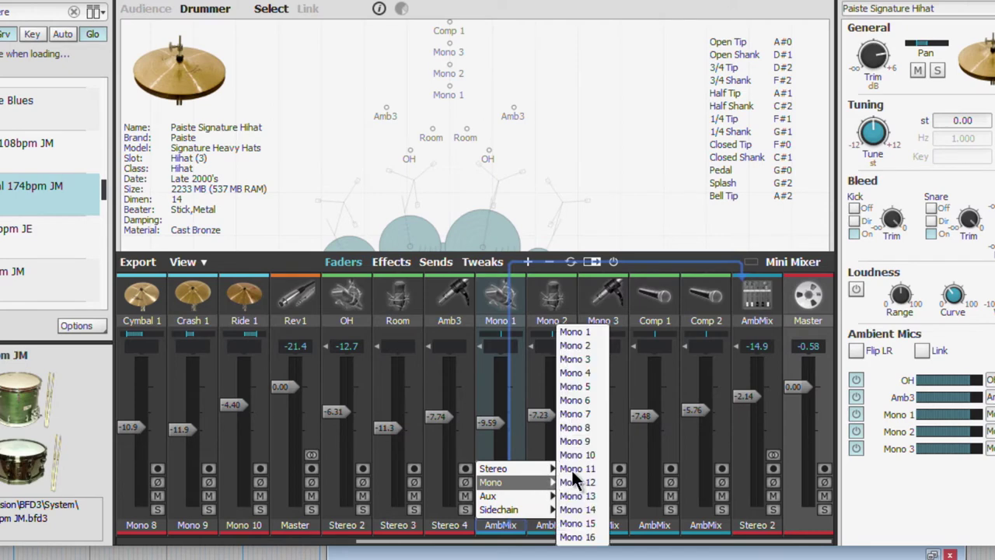
{"action": "left_click", "coordinate": [574, 427]}
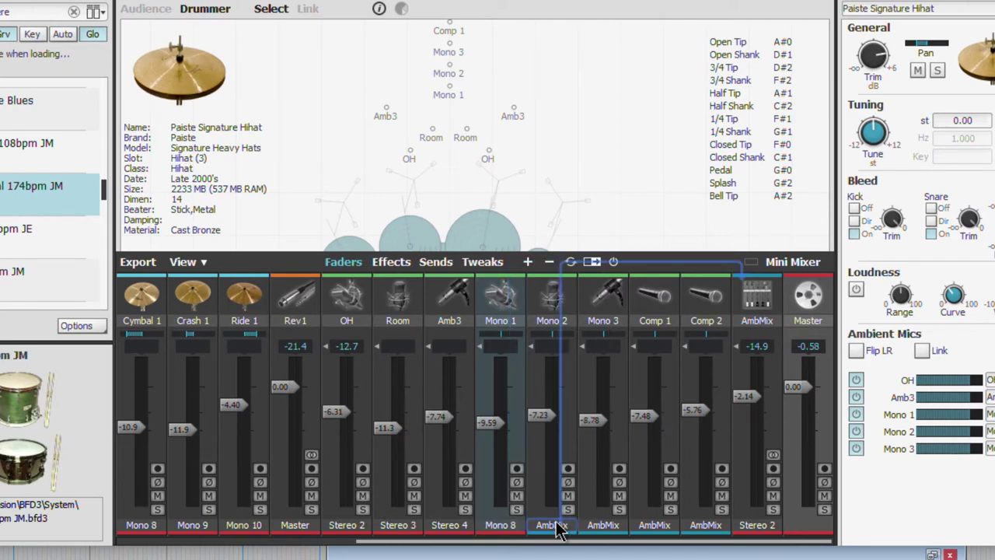
{"action": "left_click", "coordinate": [551, 525]}
{"action": "mouse_move", "coordinate": [587, 481]}
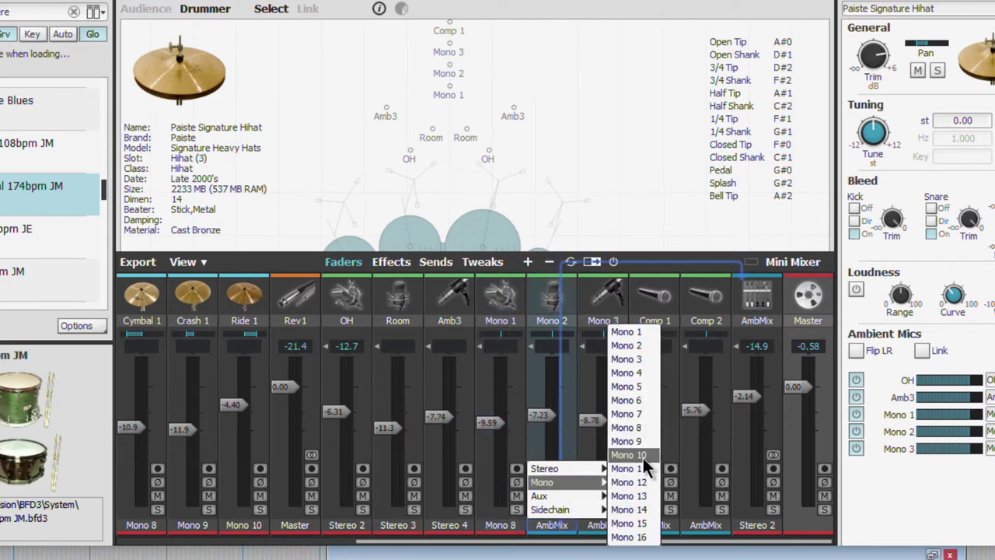
{"action": "left_click", "coordinate": [628, 454]}
- Route the Mono 3 ambience mic channel's output to Mono 11
{"action": "left_click", "coordinate": [611, 527]}
{"action": "left_click", "coordinate": [611, 527]}
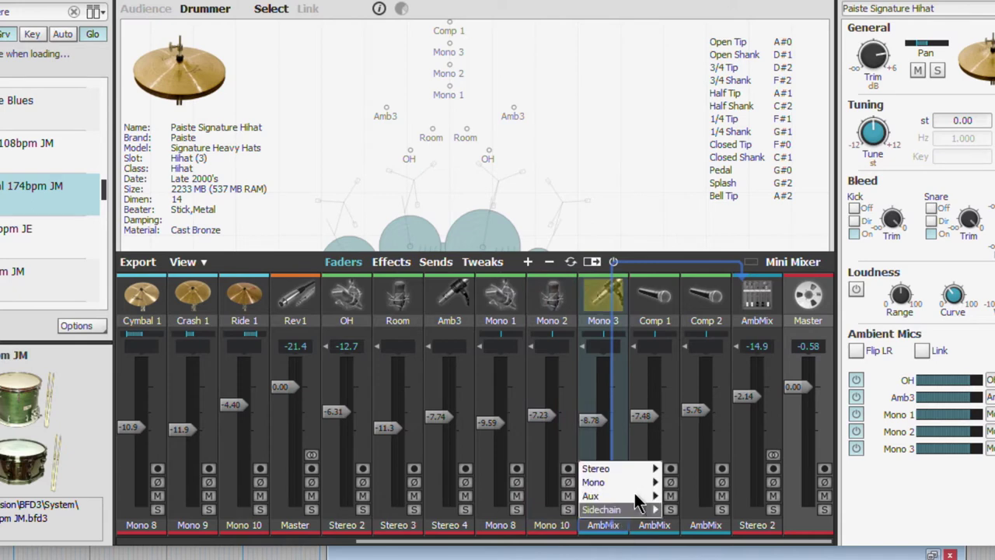
{"action": "mouse_move", "coordinate": [638, 488]}
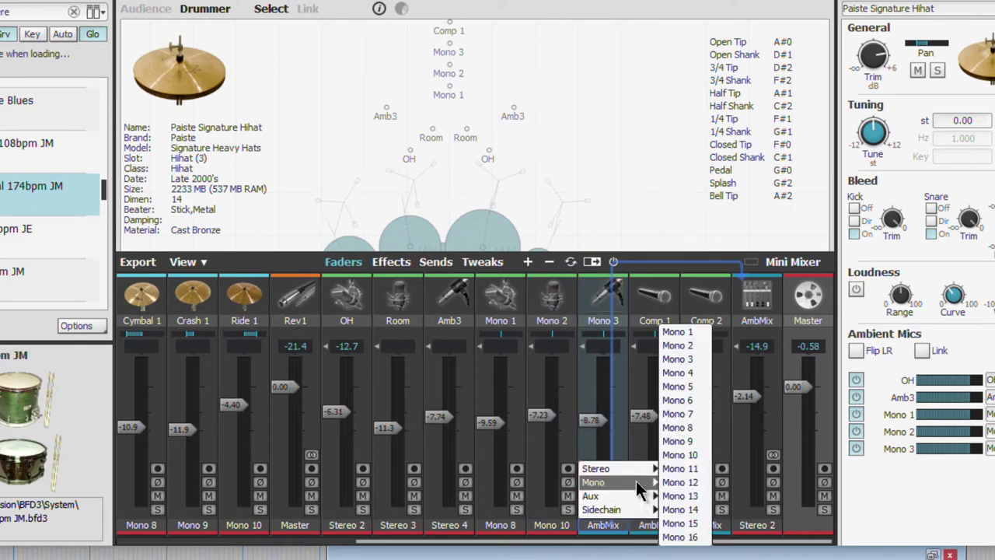
{"action": "left_click", "coordinate": [680, 470]}
- Route the Comp 1 mic channel's output to Mono 12 and the Comp 2 mic channel's output to Mono 13
{"action": "left_click", "coordinate": [654, 526]}
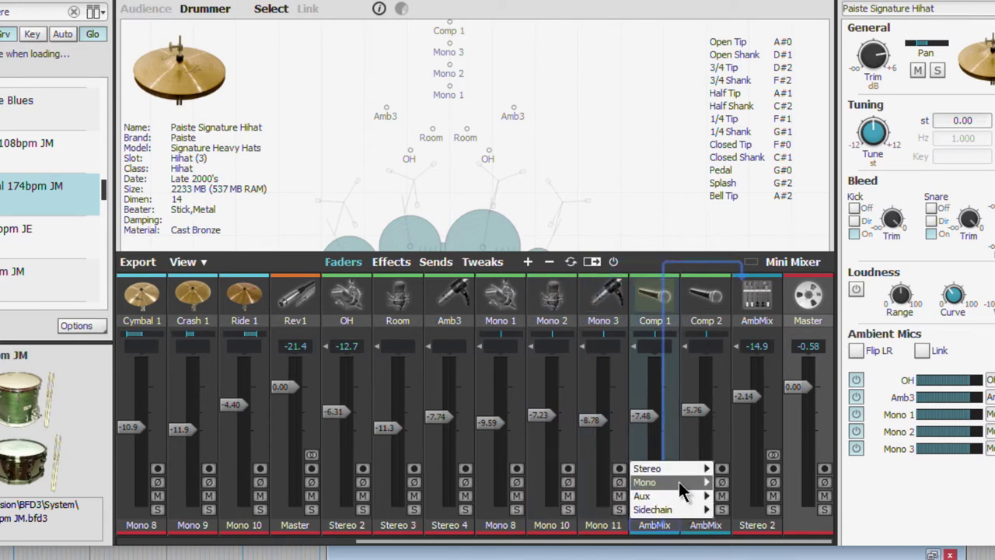
{"action": "mouse_move", "coordinate": [684, 482]}
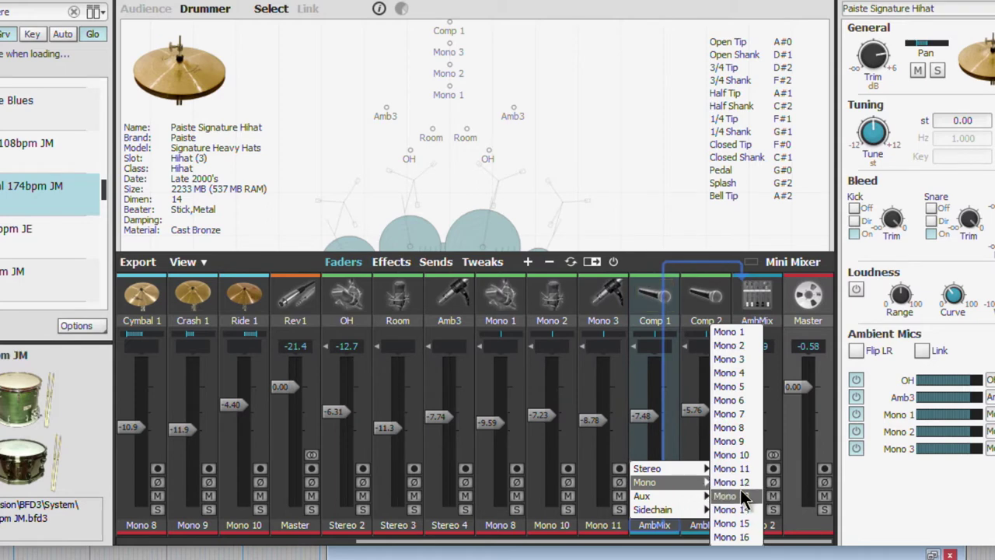
{"action": "left_click", "coordinate": [731, 482]}
{"action": "left_click", "coordinate": [706, 526]}
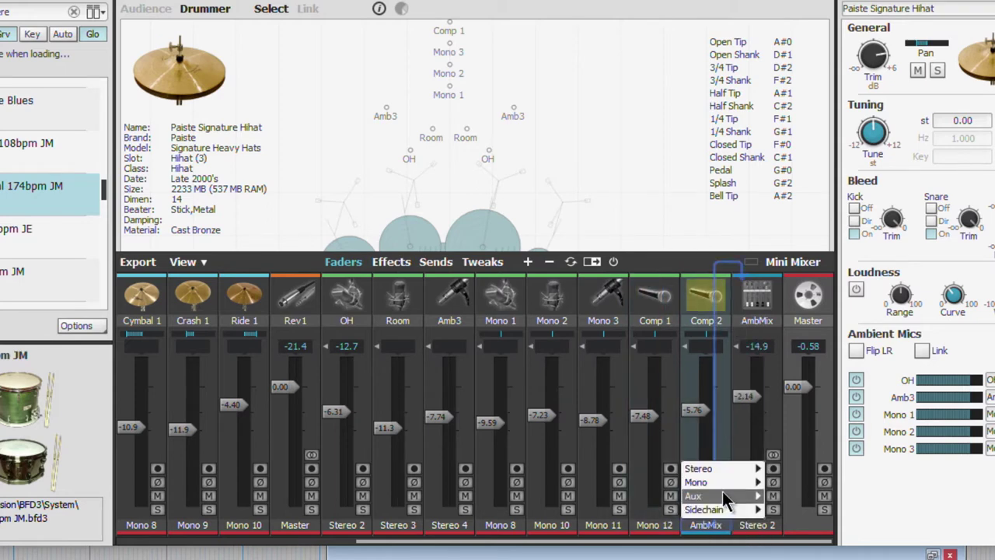
{"action": "mouse_move", "coordinate": [727, 482]}
{"action": "left_click", "coordinate": [793, 501]}
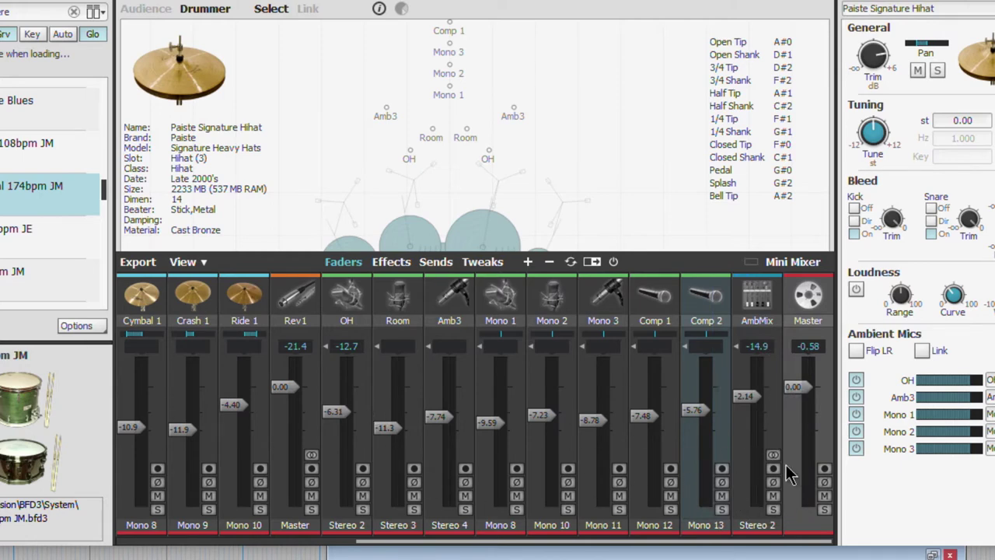
- Route the AmbMix channel's output to Master and play the session to check the ambience mic channels' signal
{"action": "left_click", "coordinate": [758, 528]}
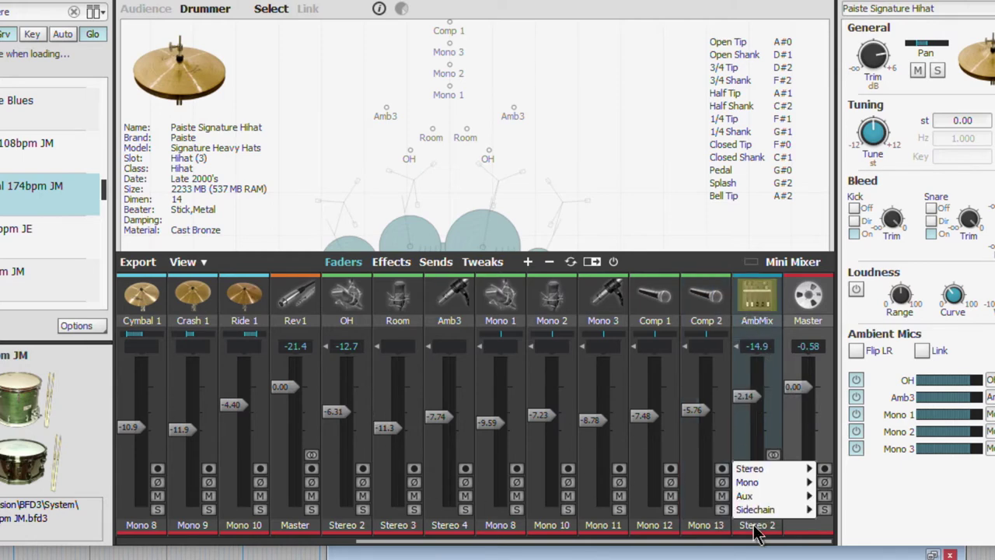
{"action": "mouse_move", "coordinate": [800, 468]}
{"action": "left_click", "coordinate": [830, 440]}
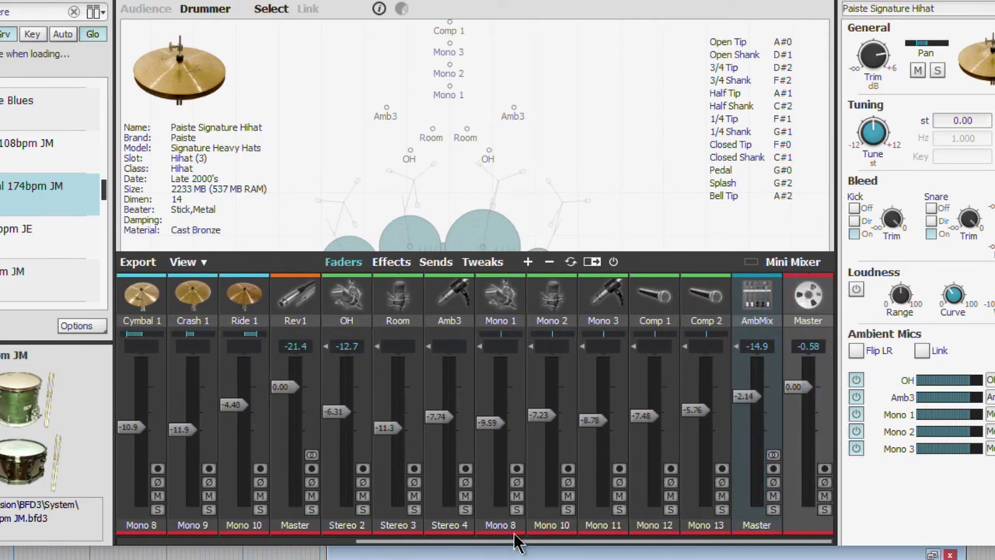
{"action": "key", "text": "space"}
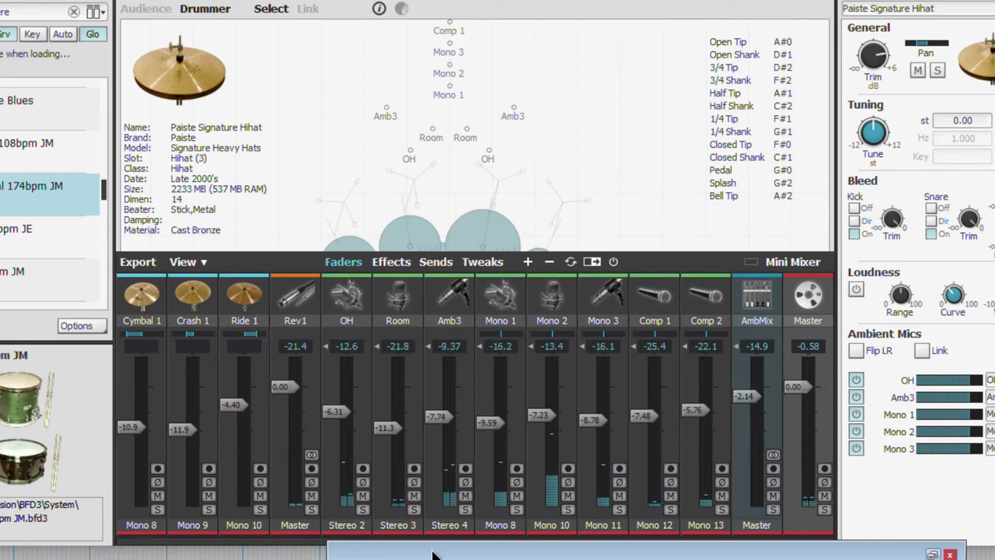
- Rename the Pro Tools tracks Audio 9, Audio 10 and Audio 11 as Overheads, Room Mics and AMB3
{"action": "scroll", "coordinate": [125, 317], "scroll_direction": "down", "scroll_amount": 5}
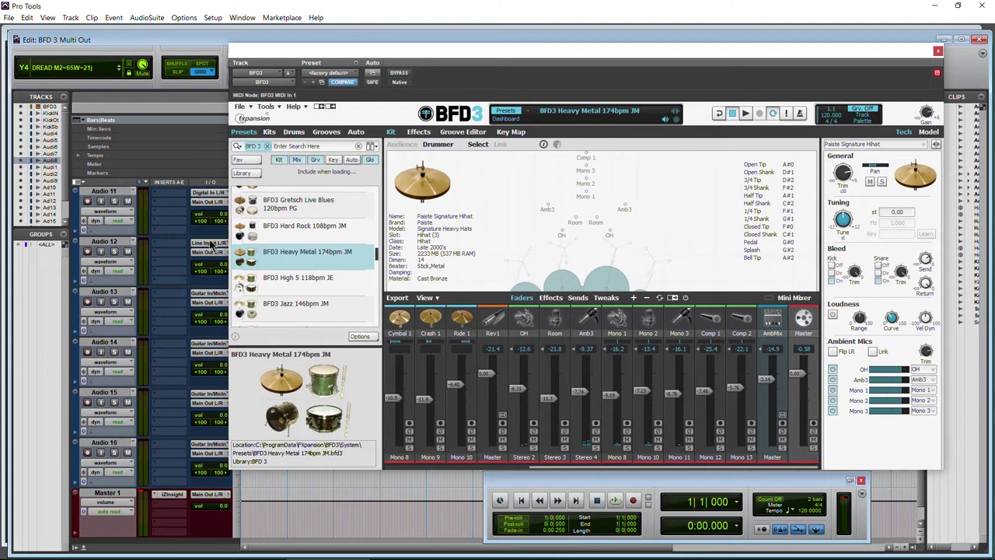
{"action": "scroll", "coordinate": [140, 307], "scroll_direction": "up", "scroll_amount": 4}
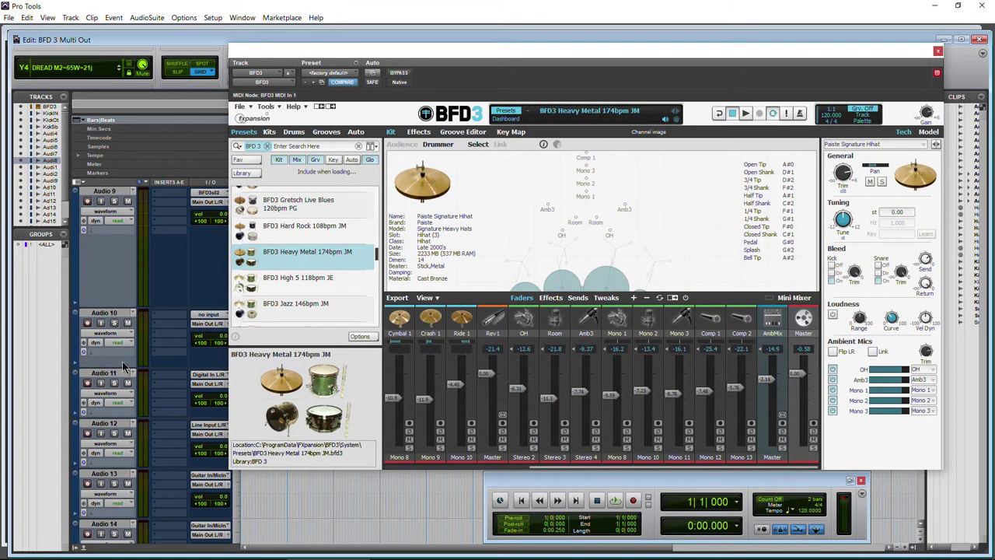
{"action": "left_click", "coordinate": [104, 313]}
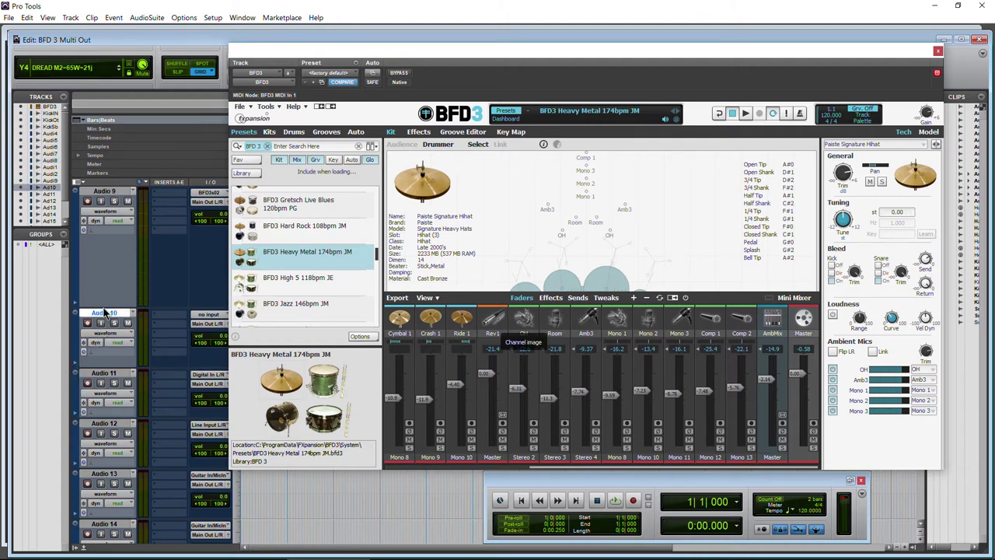
{"action": "scroll", "coordinate": [104, 280], "scroll_direction": "up", "scroll_amount": 2}
{"action": "double_click", "coordinate": [109, 242]}
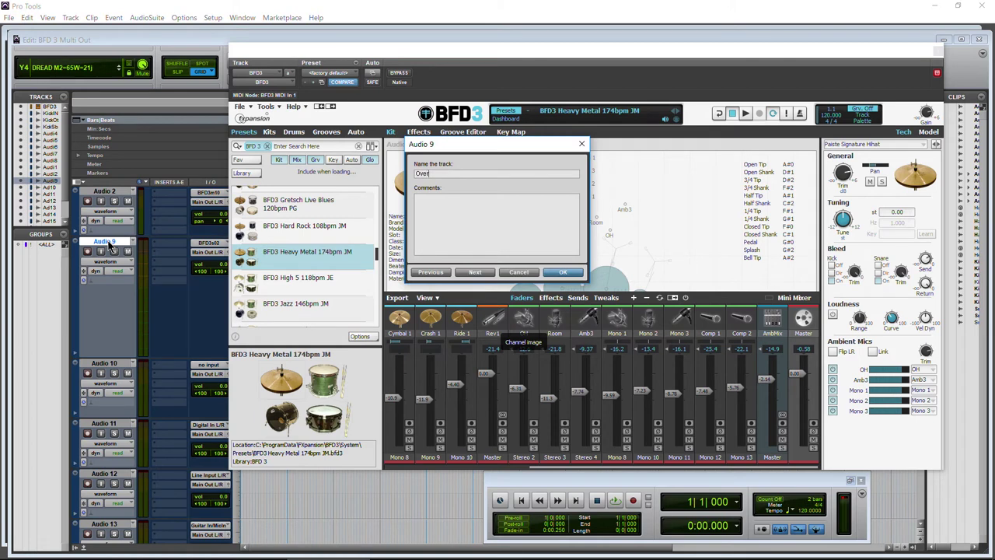
{"action": "left_click", "coordinate": [473, 273]}
{"action": "left_click", "coordinate": [473, 273]}
{"action": "left_click", "coordinate": [561, 273]}
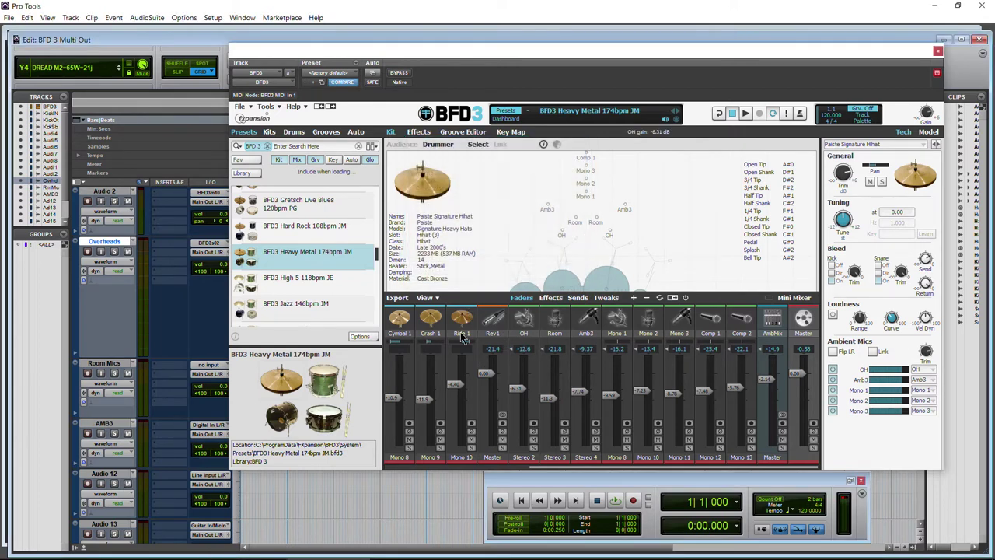
- Rename the Audio 6 track as Mono 1 and the Audio 7 track as Mono 2
{"action": "scroll", "coordinate": [119, 384], "scroll_direction": "up", "scroll_amount": 6}
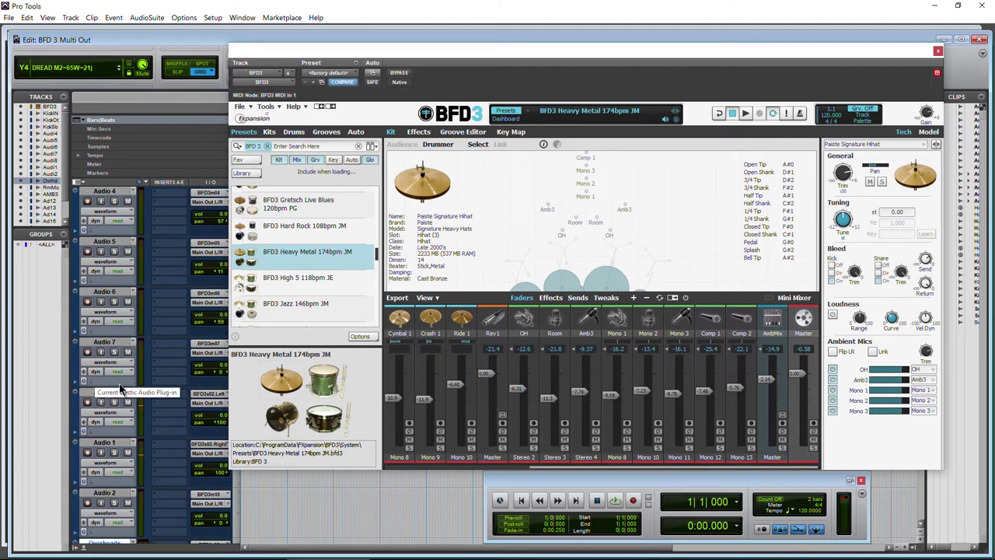
{"action": "left_click", "coordinate": [108, 293]}
{"action": "double_click", "coordinate": [109, 293]}
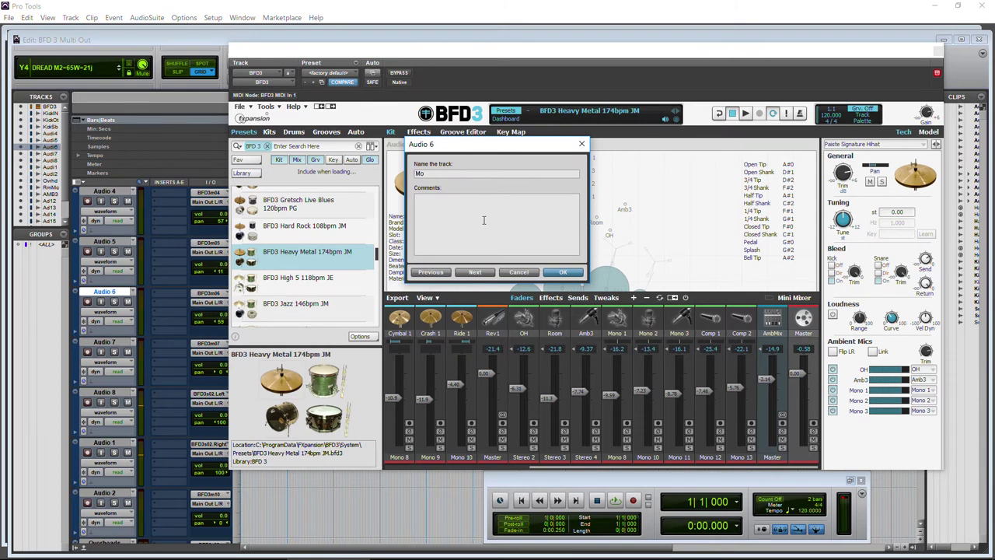
{"action": "left_click", "coordinate": [481, 273]}
{"action": "left_click", "coordinate": [563, 271]}
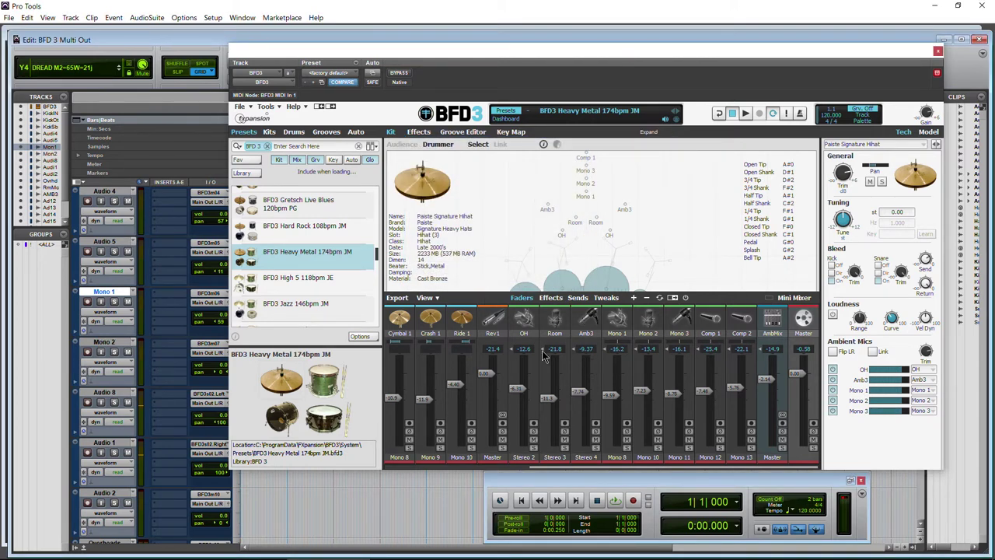
- Set the Mono 1 track's input to the BFD3 plug-in output BFD3m08 and the Mono 2 track's input to BFD3m10
{"action": "left_click_drag", "start_coordinate": [428, 58], "coordinate": [448, 58]}
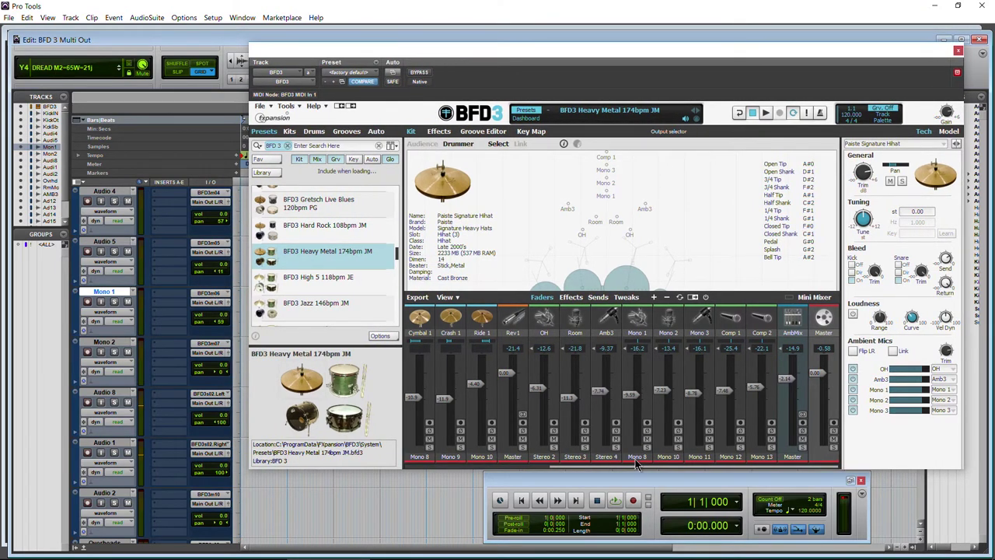
{"action": "left_click", "coordinate": [222, 295]}
{"action": "mouse_move", "coordinate": [256, 336]}
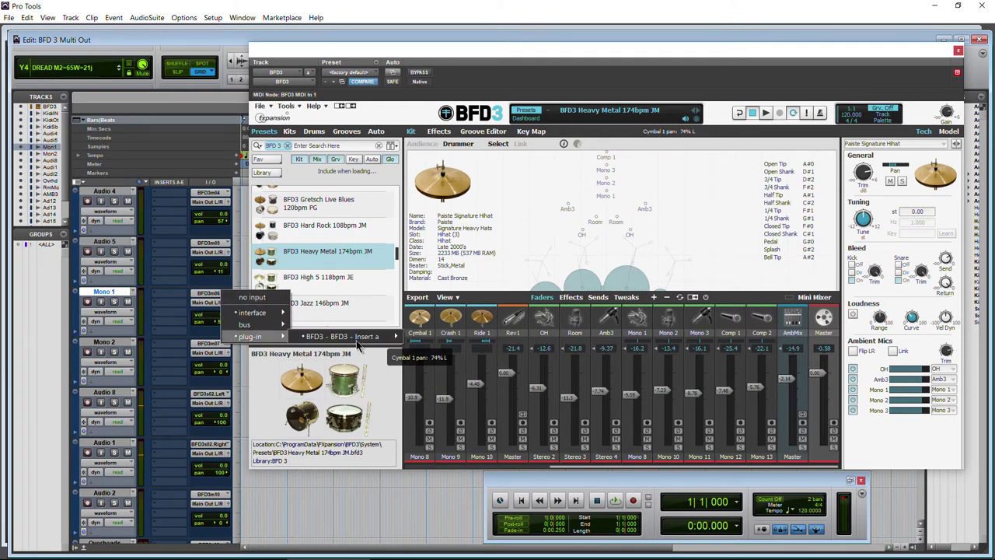
{"action": "mouse_move", "coordinate": [359, 346]}
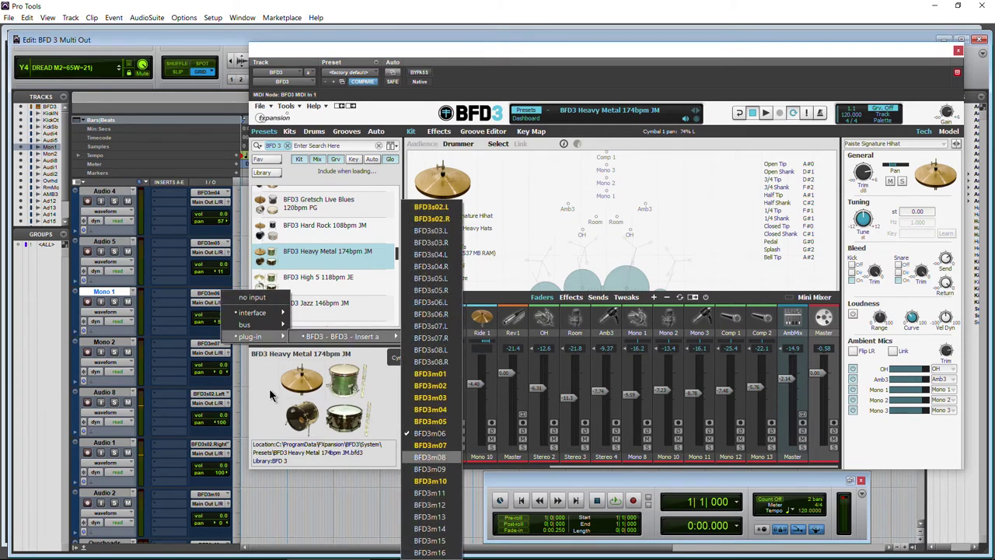
{"action": "left_click", "coordinate": [430, 457]}
{"action": "left_click", "coordinate": [212, 343]}
{"action": "mouse_move", "coordinate": [254, 384]}
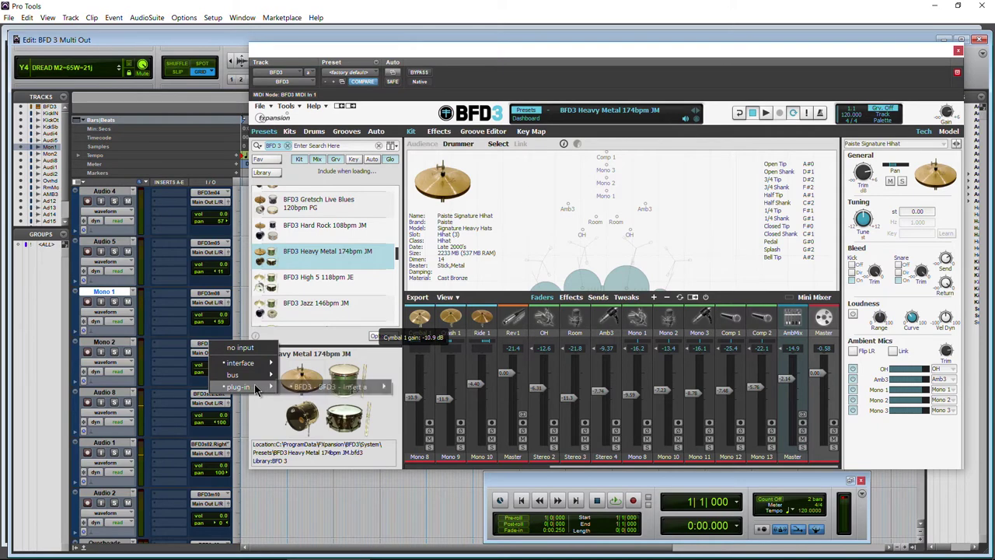
{"action": "mouse_move", "coordinate": [334, 386]}
{"action": "left_click", "coordinate": [416, 316]}
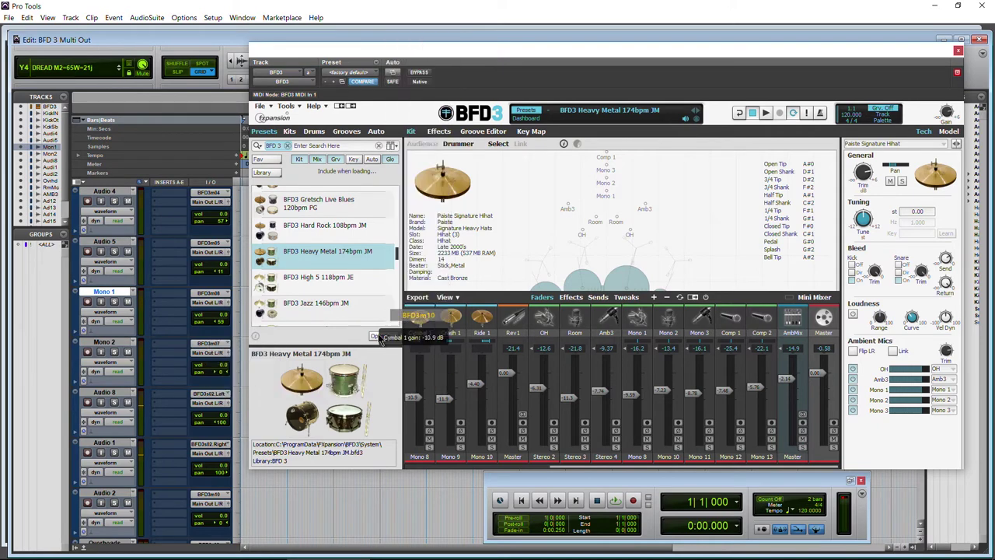
- Set the Room Mics track's input to the BFD3 plug-in output BFD3s03 and the AMB3 track's input to BFD3s04
{"action": "scroll", "coordinate": [137, 376], "scroll_direction": "down", "scroll_amount": 5}
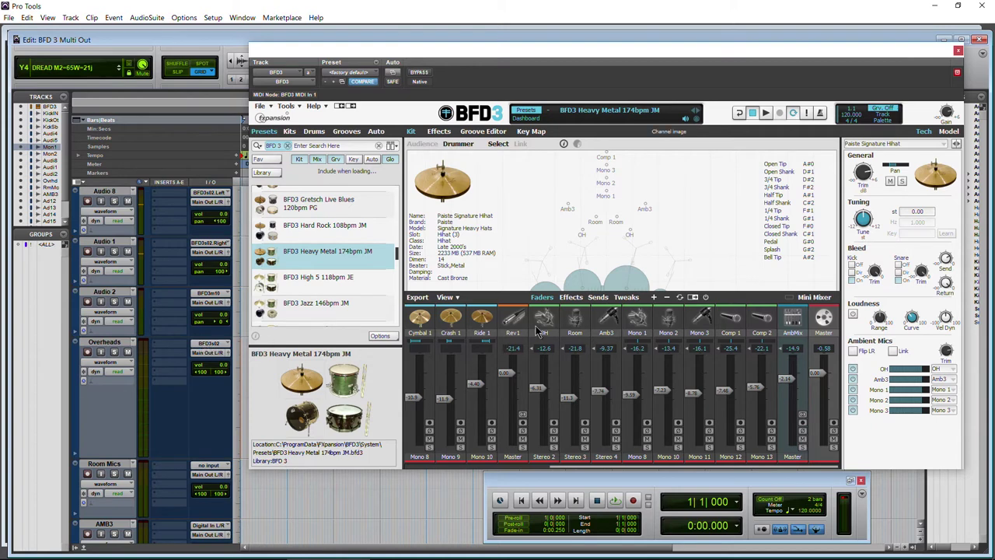
{"action": "scroll", "coordinate": [159, 373], "scroll_direction": "down", "scroll_amount": 3}
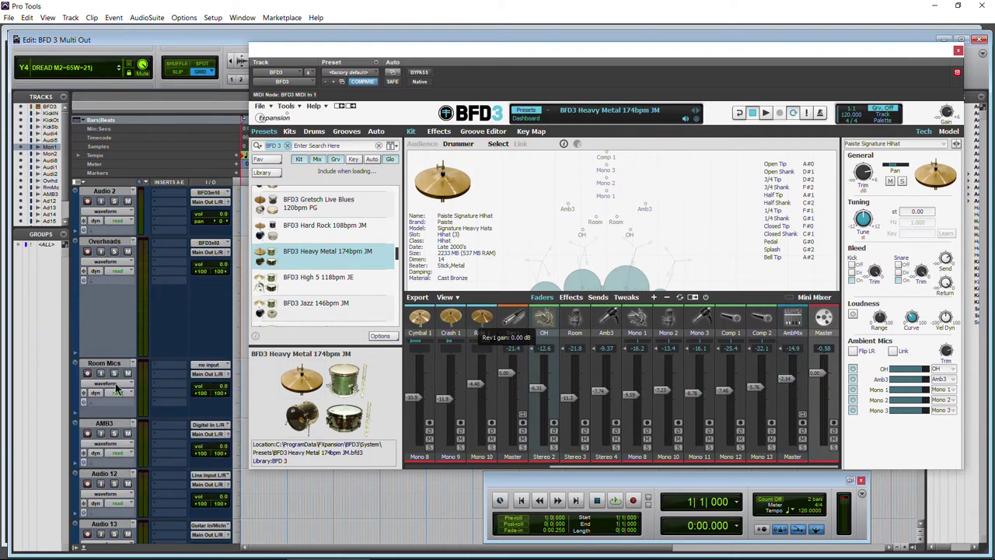
{"action": "left_click", "coordinate": [208, 363]}
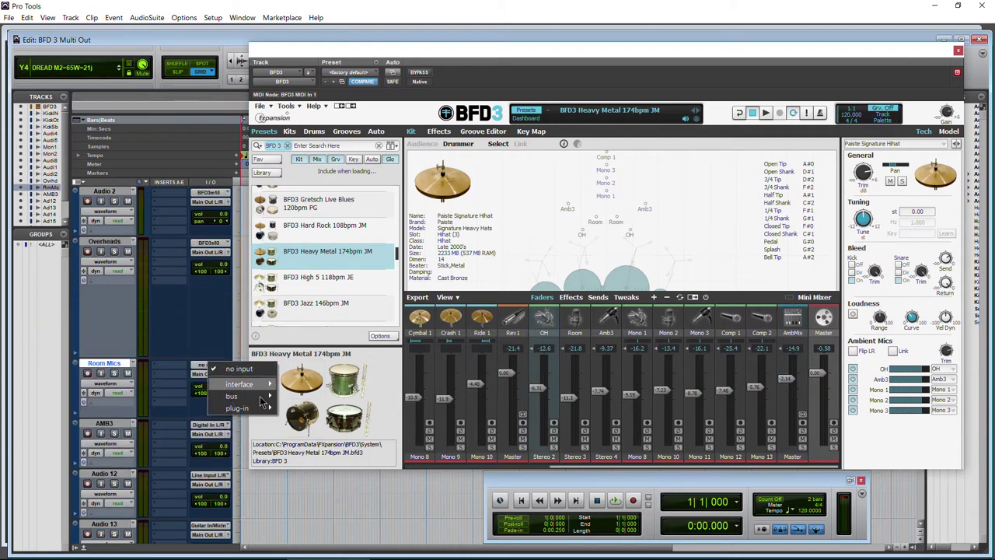
{"action": "mouse_move", "coordinate": [255, 409]}
{"action": "mouse_move", "coordinate": [335, 409]}
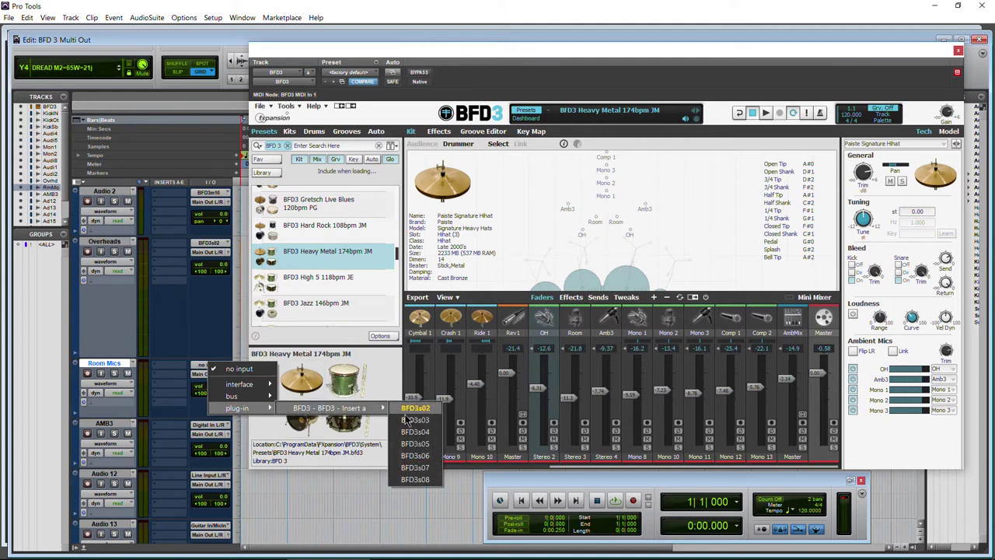
{"action": "left_click", "coordinate": [412, 419]}
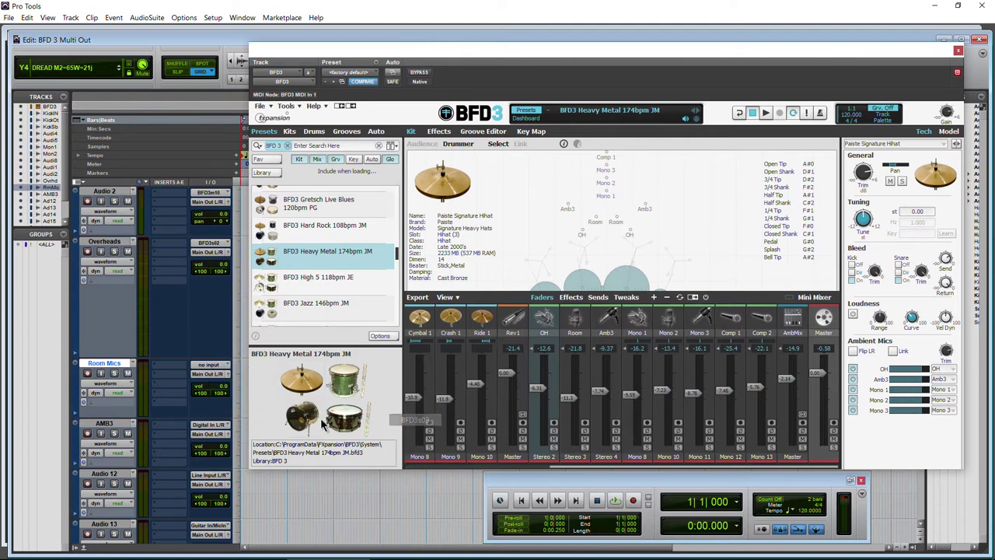
{"action": "left_click", "coordinate": [216, 428]}
{"action": "mouse_move", "coordinate": [254, 468]}
{"action": "mouse_move", "coordinate": [367, 464]}
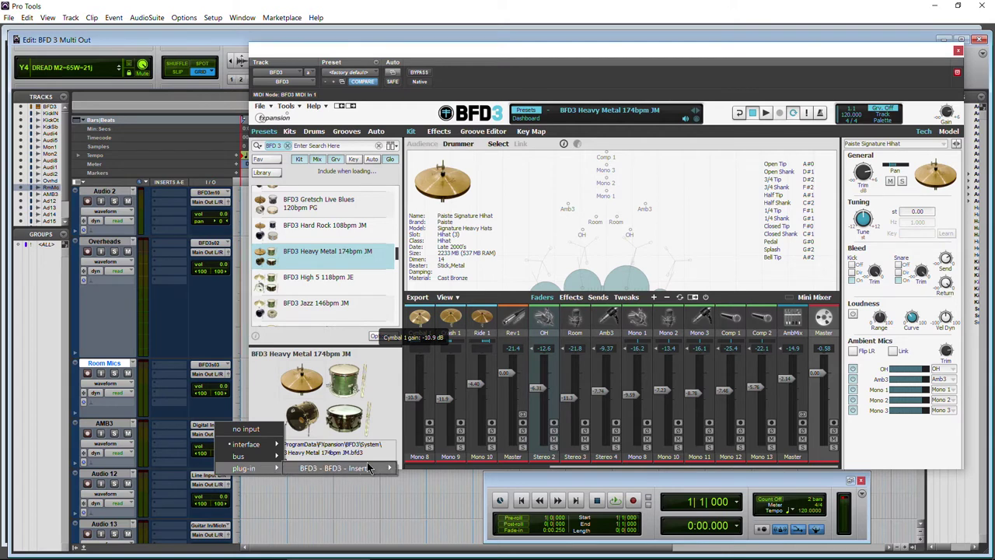
{"action": "left_click", "coordinate": [421, 491]}
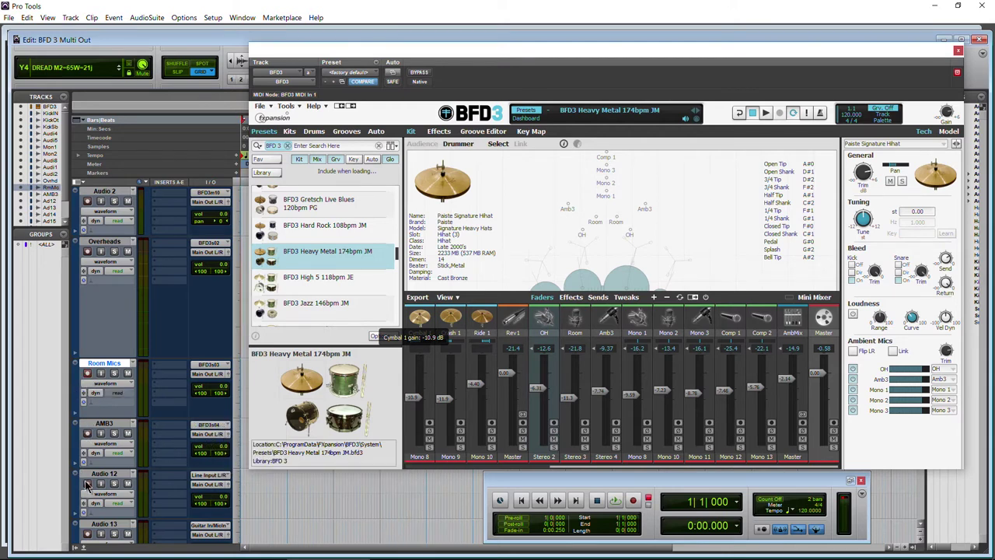
- Record-enable the Overheads, Room Mics, AMB3, Mono 1 and Mono 2 tracks and close the BFD3 plug-in window
{"action": "left_click", "coordinate": [86, 431]}
{"action": "scroll", "coordinate": [90, 338], "scroll_direction": "up", "scroll_amount": 5}
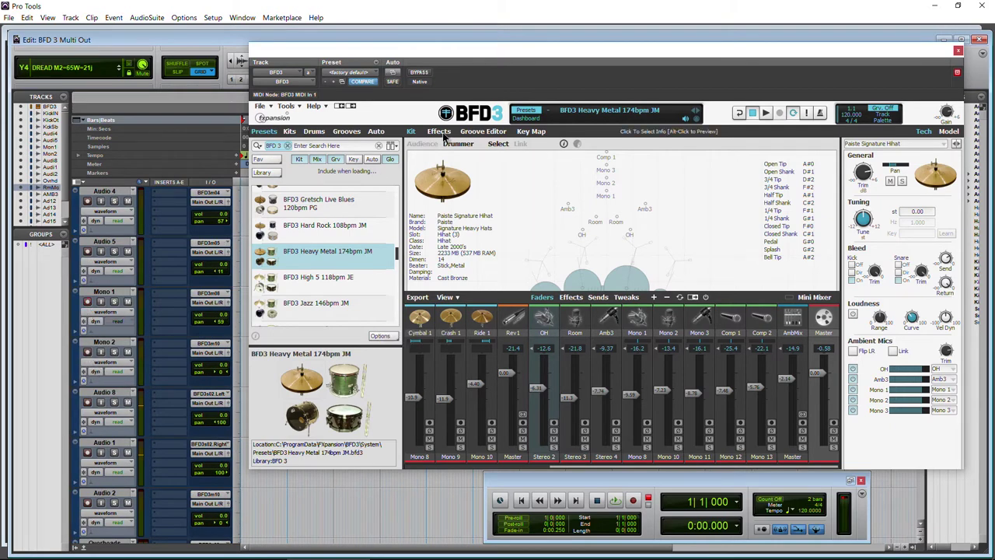
{"action": "left_click_drag", "start_coordinate": [653, 56], "coordinate": [565, 53]}
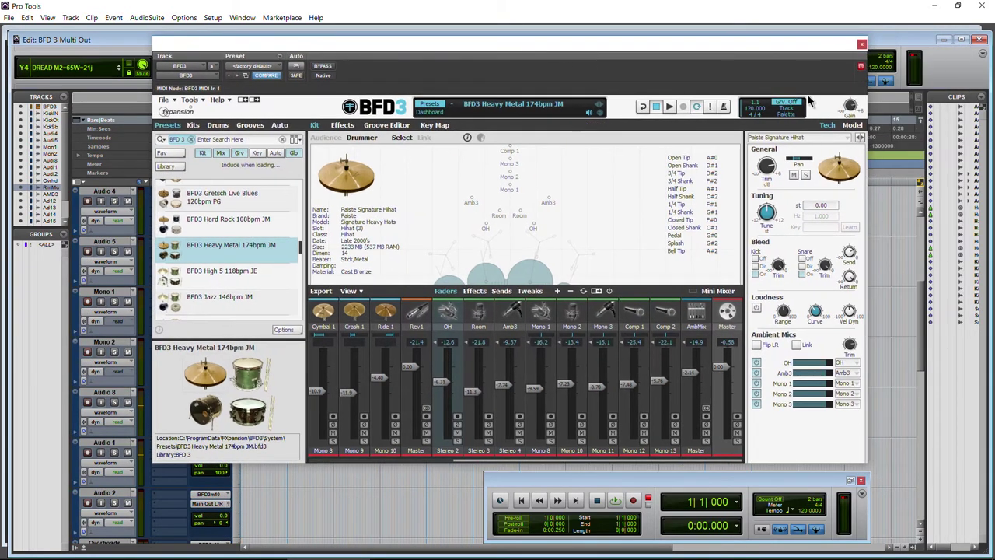
{"action": "left_click", "coordinate": [861, 44]}
- Record about four bars of drums from the session start onto the armed tracks, stop, and disarm the tracks
{"action": "left_click", "coordinate": [801, 62]}
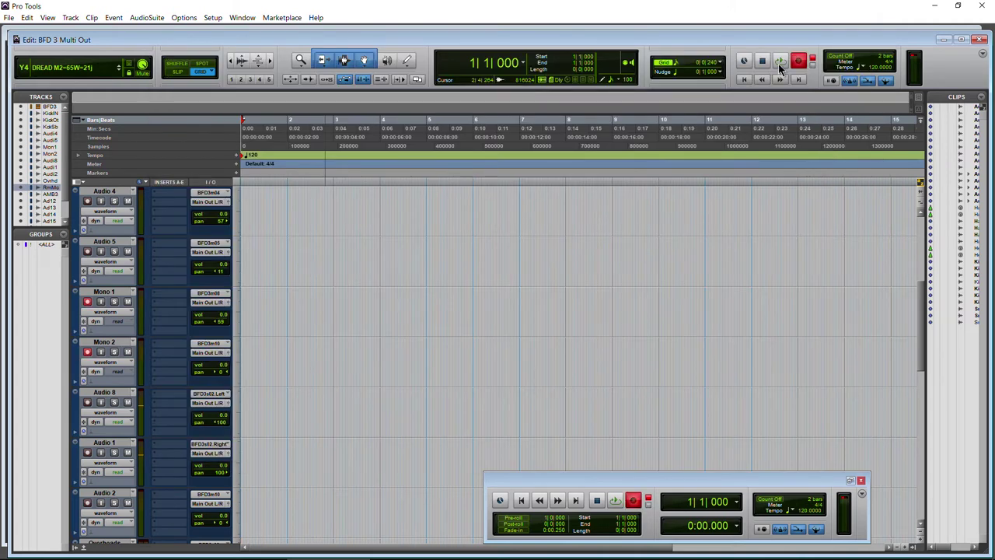
{"action": "left_click", "coordinate": [780, 61]}
{"action": "scroll", "coordinate": [306, 299], "scroll_direction": "down", "scroll_amount": 8}
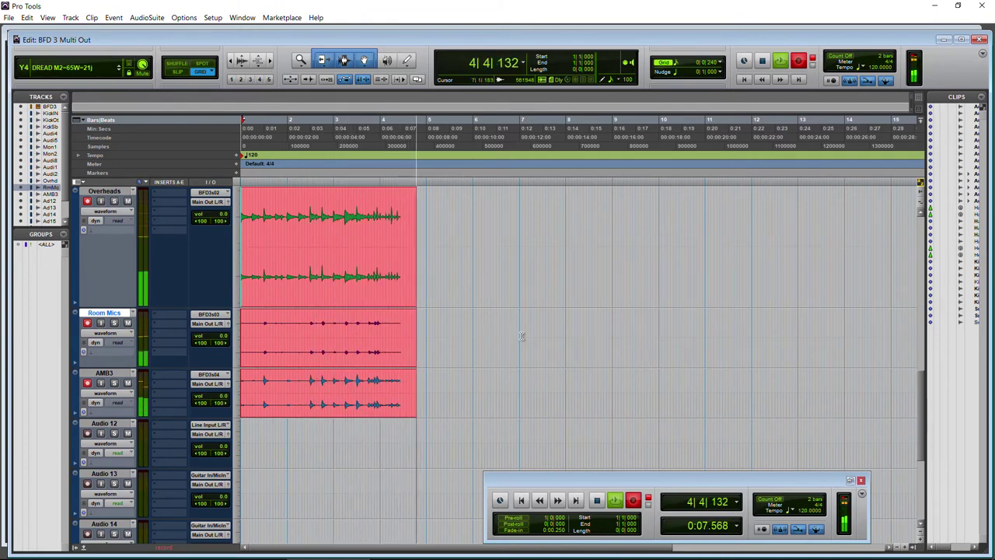
{"action": "key", "text": "space"}
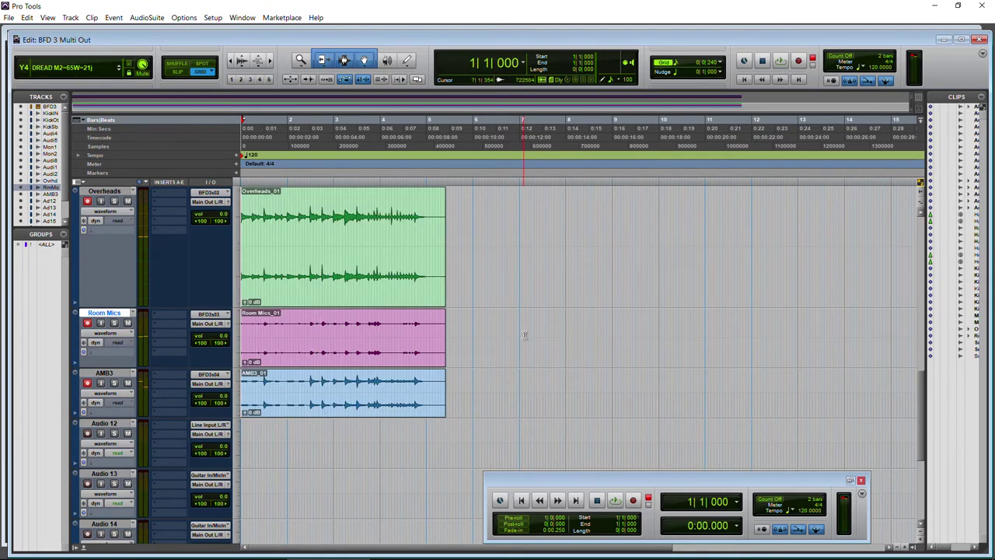
{"action": "left_click", "coordinate": [87, 323]}
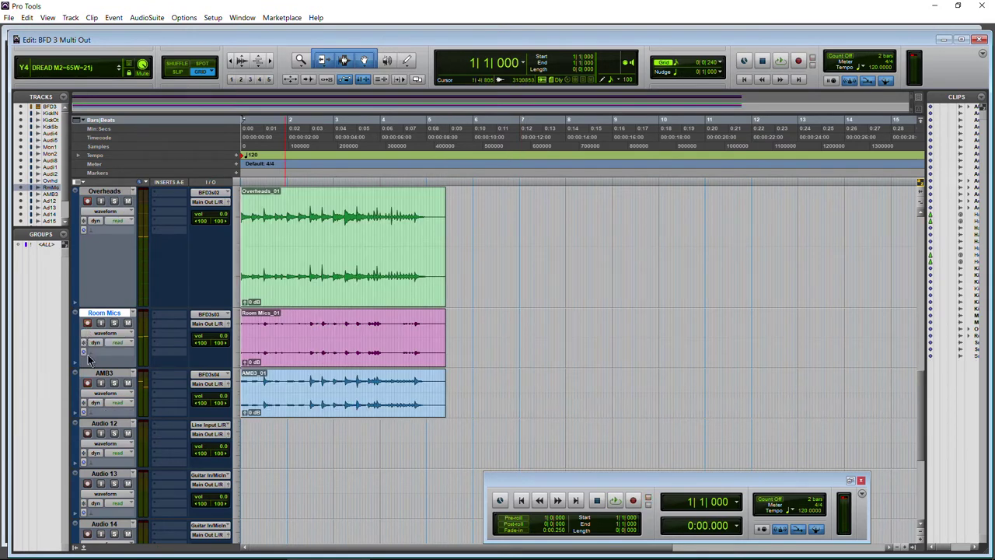
- Solo the AMB3, Room Mics, Overheads, Mono 1 and Mono 2 tracks, and move Mono 1 and Mono 2 together to just above Audio 2
{"action": "left_click", "coordinate": [115, 382]}
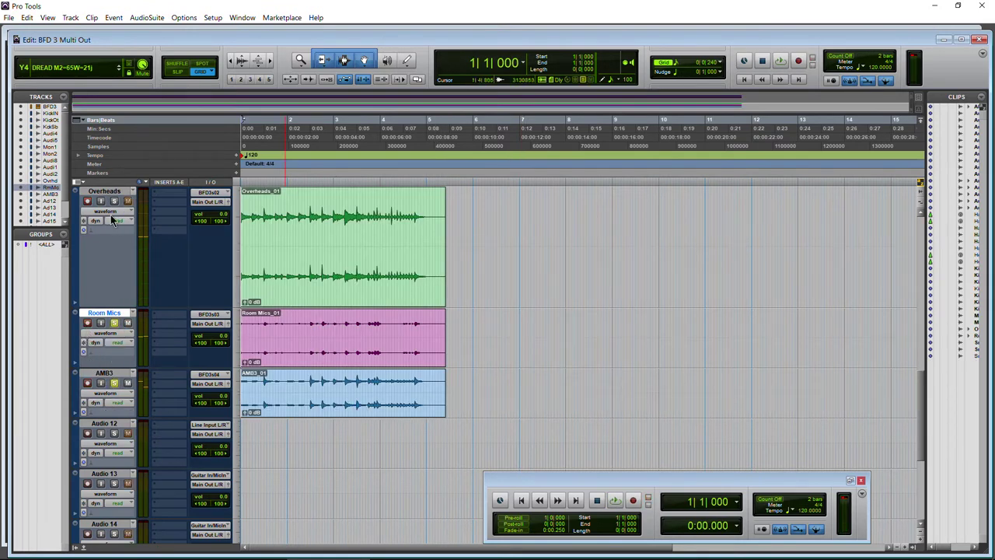
{"action": "scroll", "coordinate": [110, 319], "scroll_direction": "up", "scroll_amount": 3}
{"action": "scroll", "coordinate": [110, 319], "scroll_direction": "up", "scroll_amount": 3}
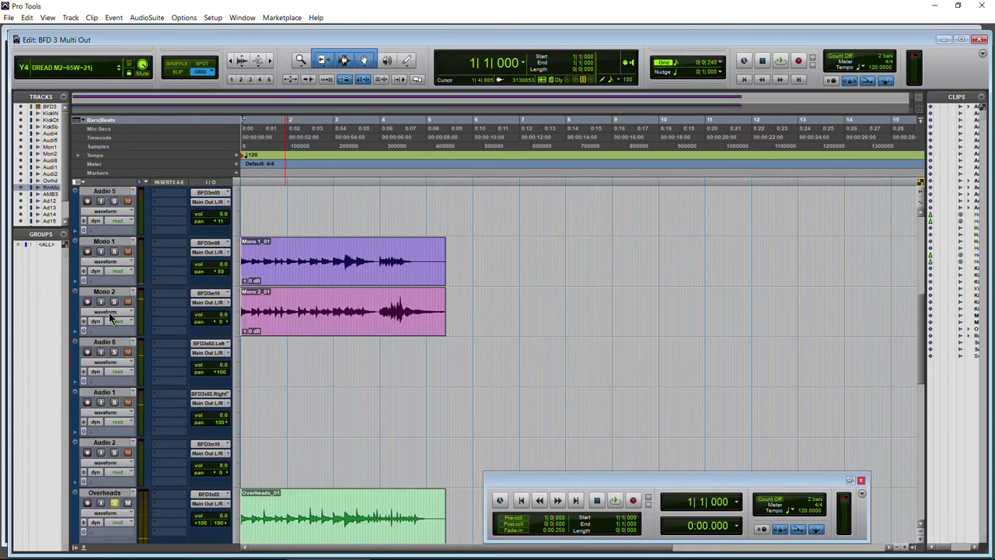
{"action": "left_click", "coordinate": [114, 244]}
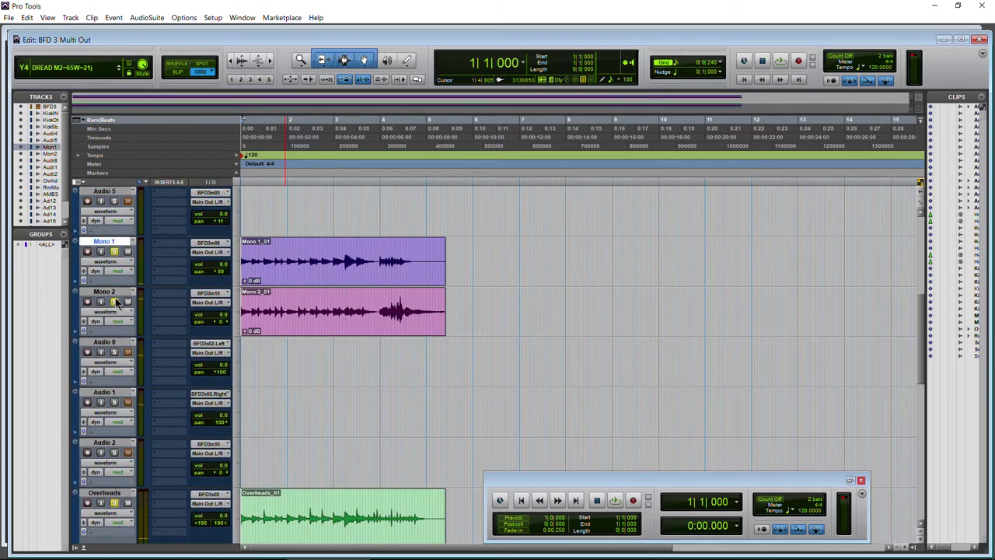
{"action": "left_click", "coordinate": [104, 291], "text": "shift"}
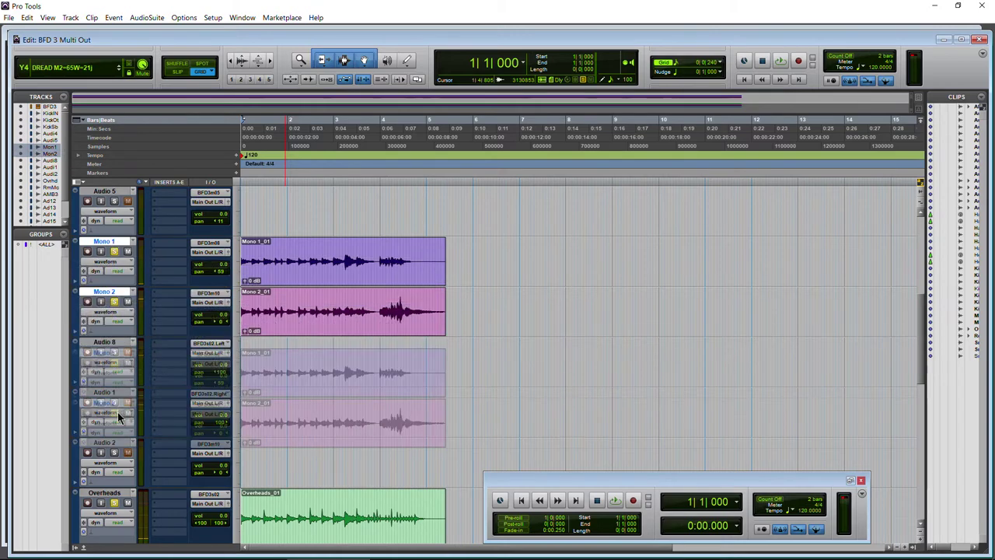
{"action": "left_click_drag", "start_coordinate": [175, 314], "coordinate": [189, 312]}
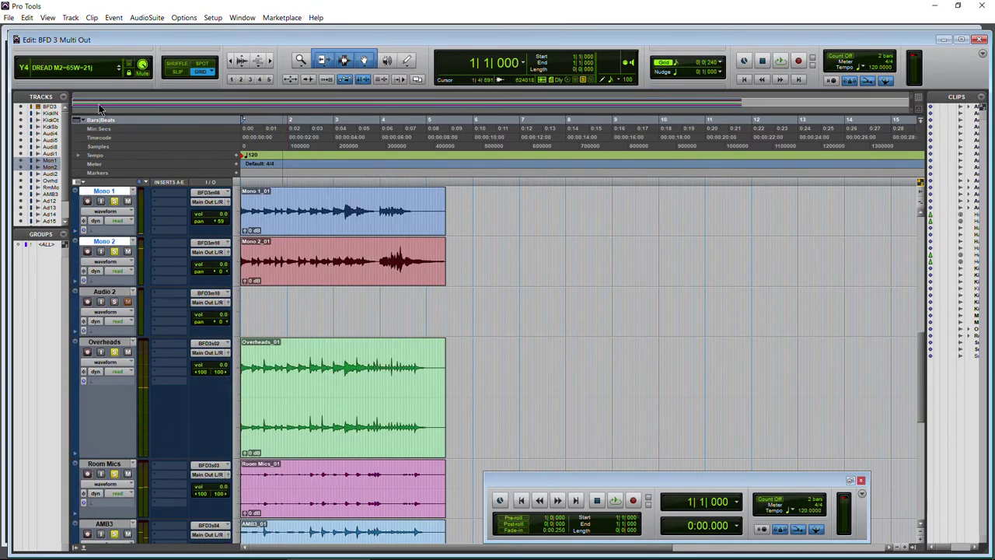
- Play the soloed tracks while panning Mono 1 to 73 left and Mono 2 to 43 right, and stop playback
{"action": "key", "text": "space"}
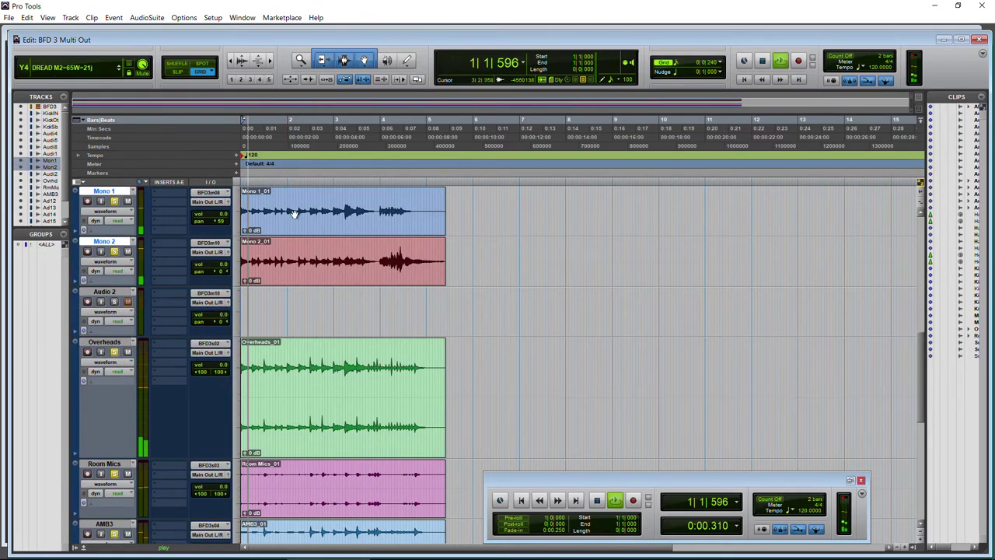
{"action": "left_click", "coordinate": [269, 61]}
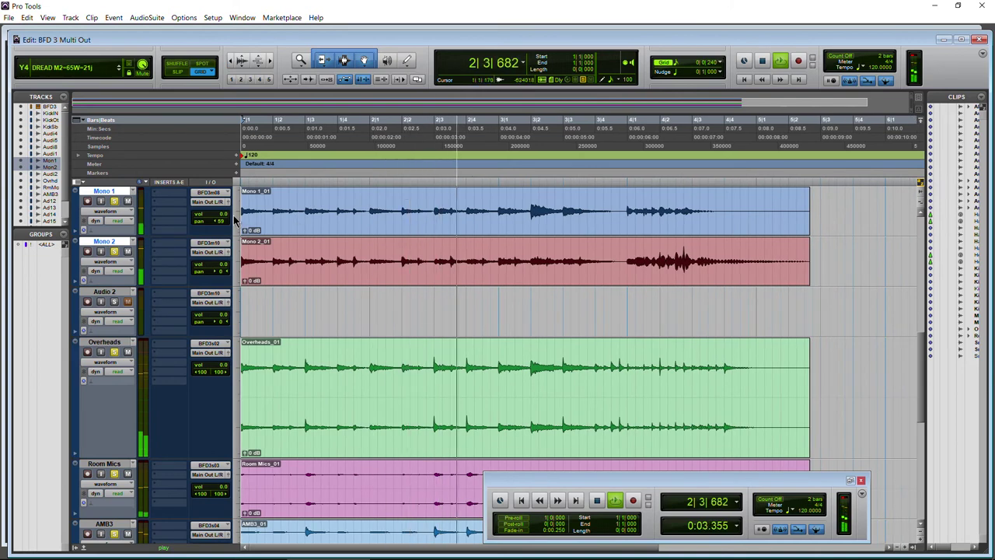
{"action": "left_click_drag", "start_coordinate": [223, 222], "coordinate": [223, 225]}
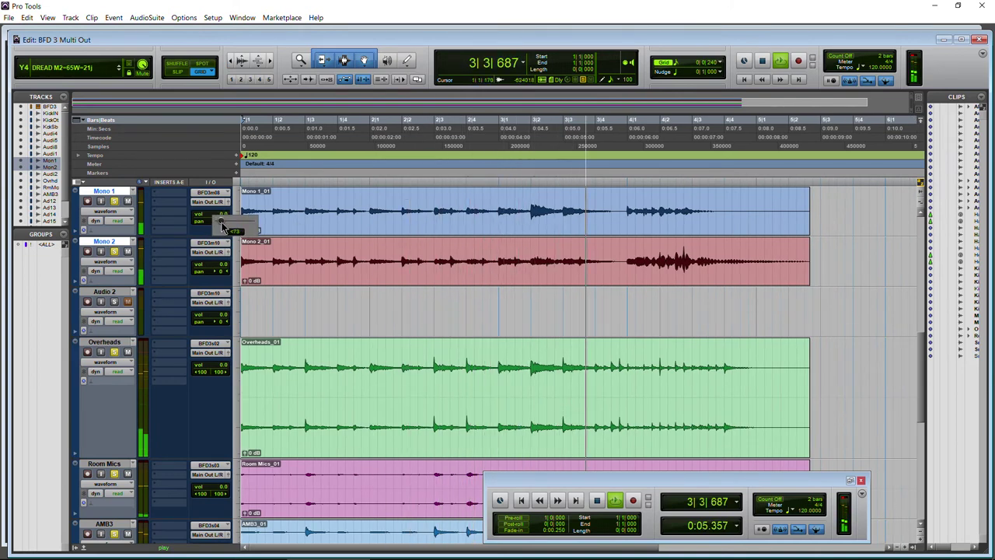
{"action": "left_click_drag", "start_coordinate": [223, 271], "coordinate": [223, 268]}
{"action": "key", "text": "space"}
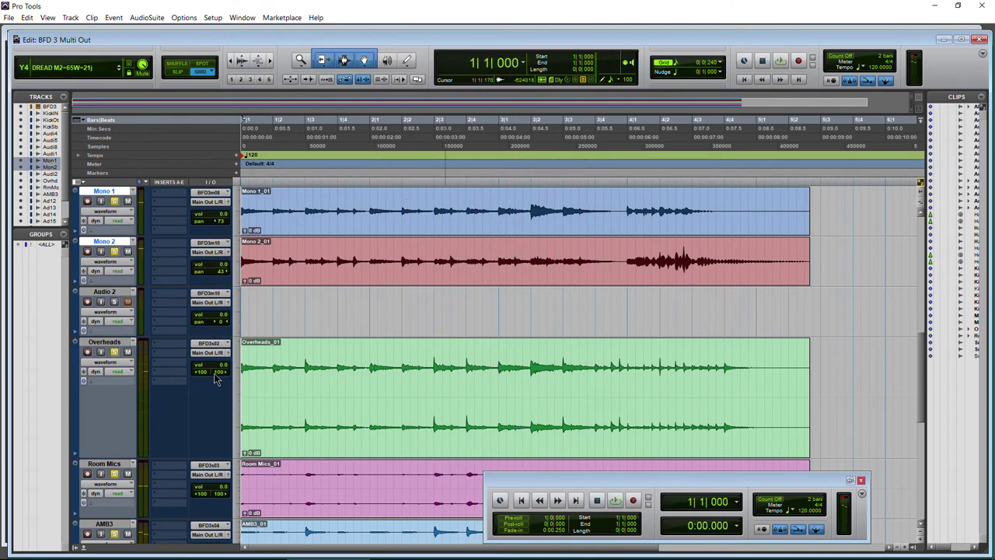
{"action": "scroll", "coordinate": [218, 378], "scroll_direction": "down", "scroll_amount": 3}
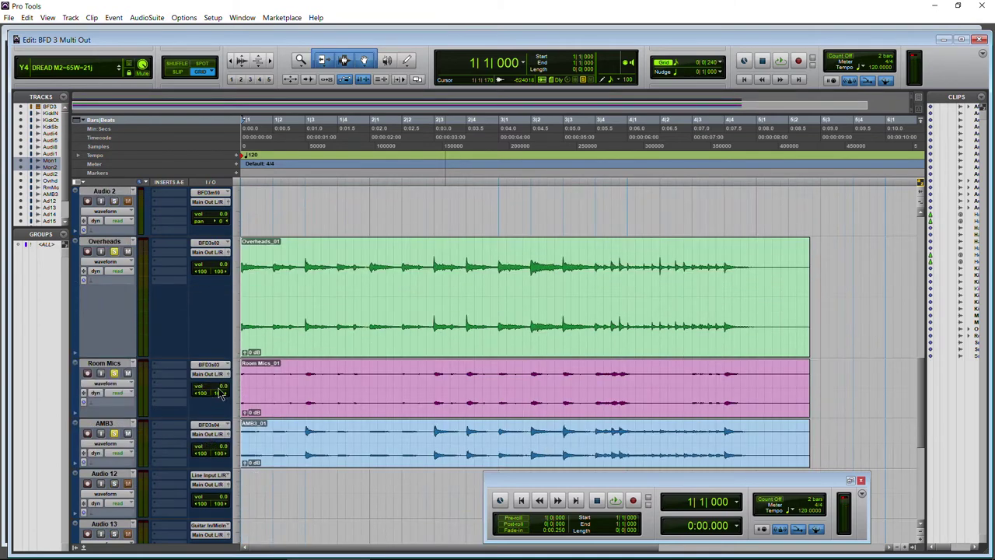
{"action": "scroll", "coordinate": [381, 323], "scroll_direction": "up", "scroll_amount": 3}
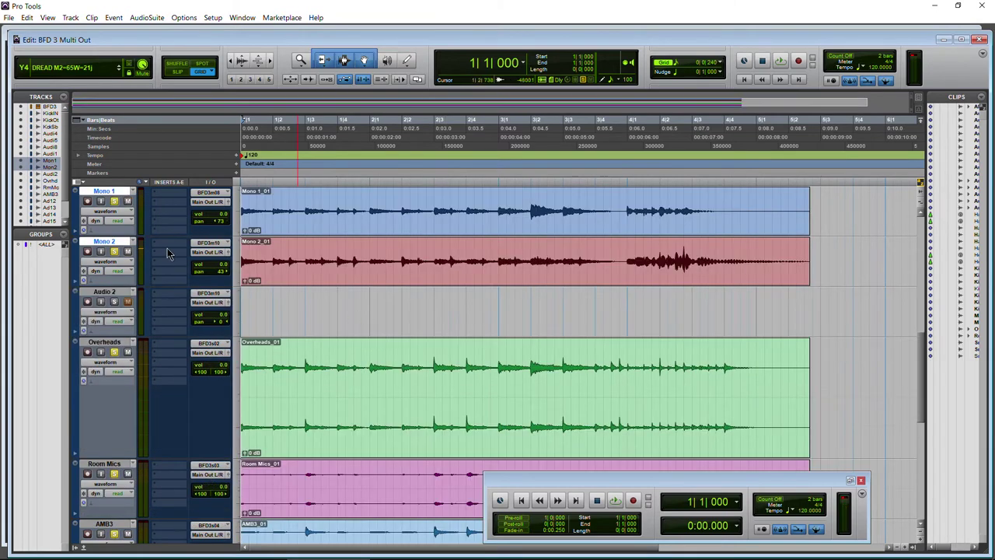
{"action": "left_click", "coordinate": [168, 253]}
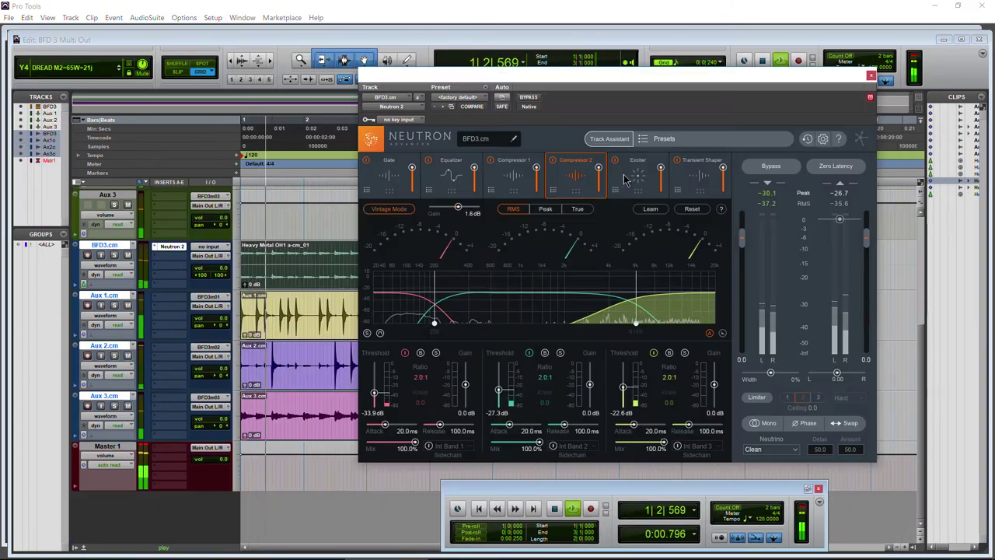
{"action": "left_click", "coordinate": [624, 179]}
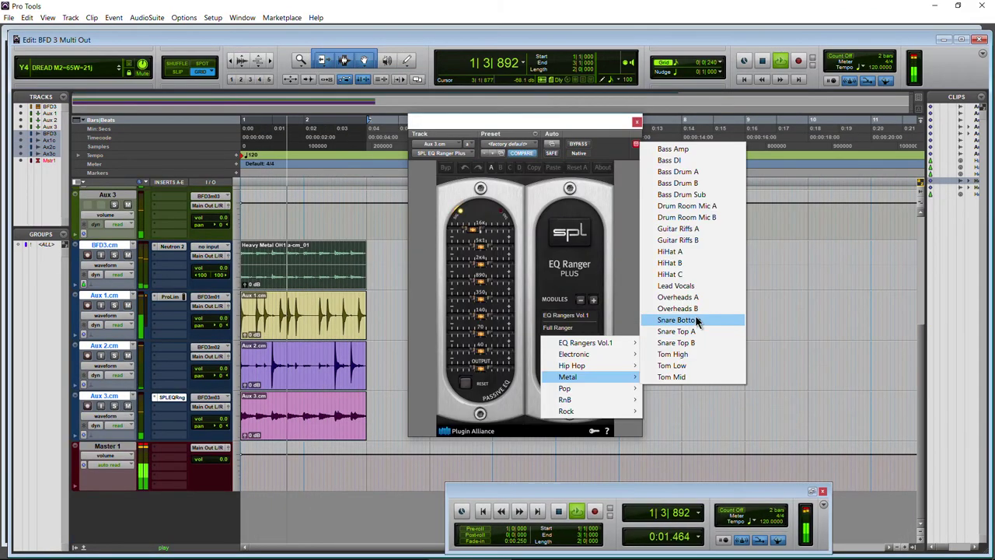
{"action": "left_click", "coordinate": [696, 320]}
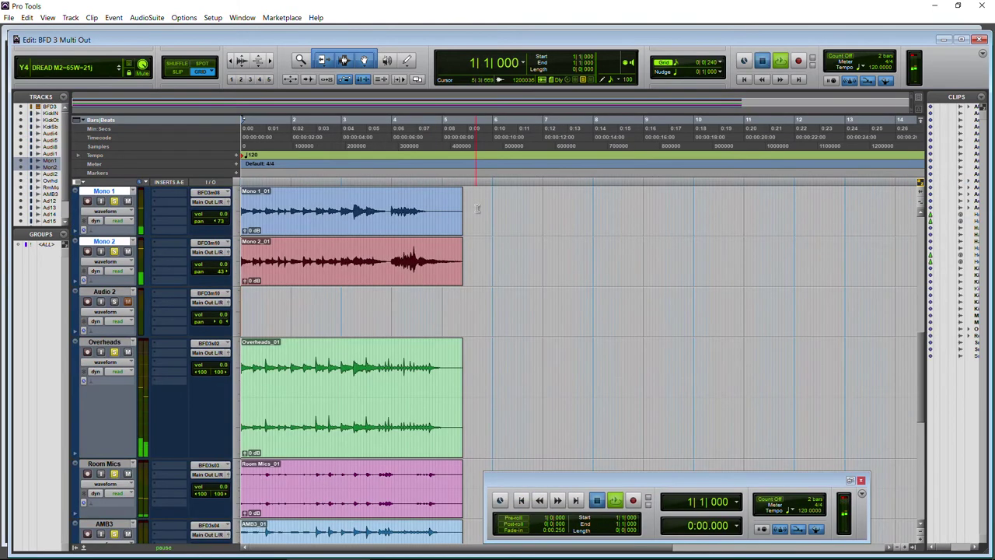
- Play back the soloed drum tracks briefly from the session start and stop
{"action": "key", "text": "space"}
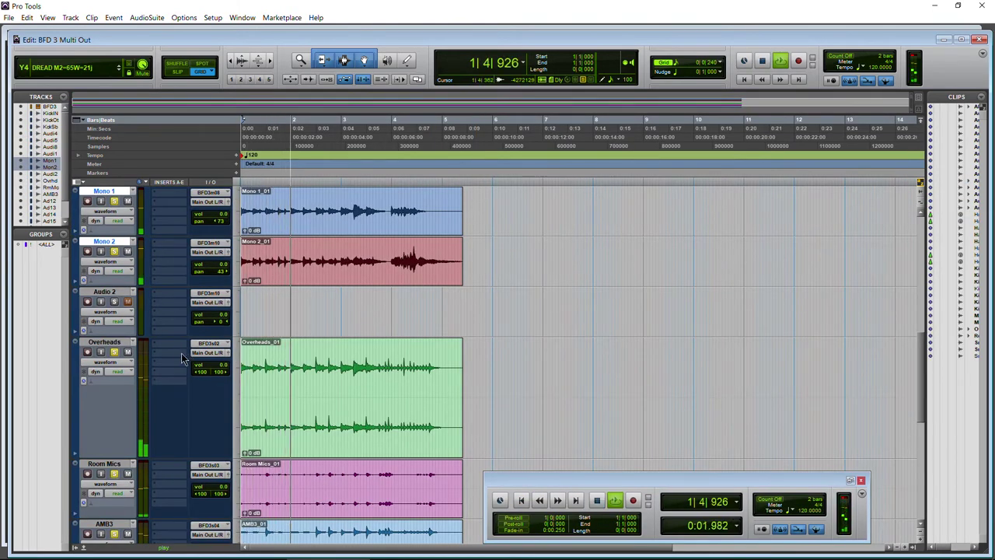
{"action": "key", "text": "space"}
{"action": "scroll", "coordinate": [242, 340], "scroll_direction": "up", "scroll_amount": 5}
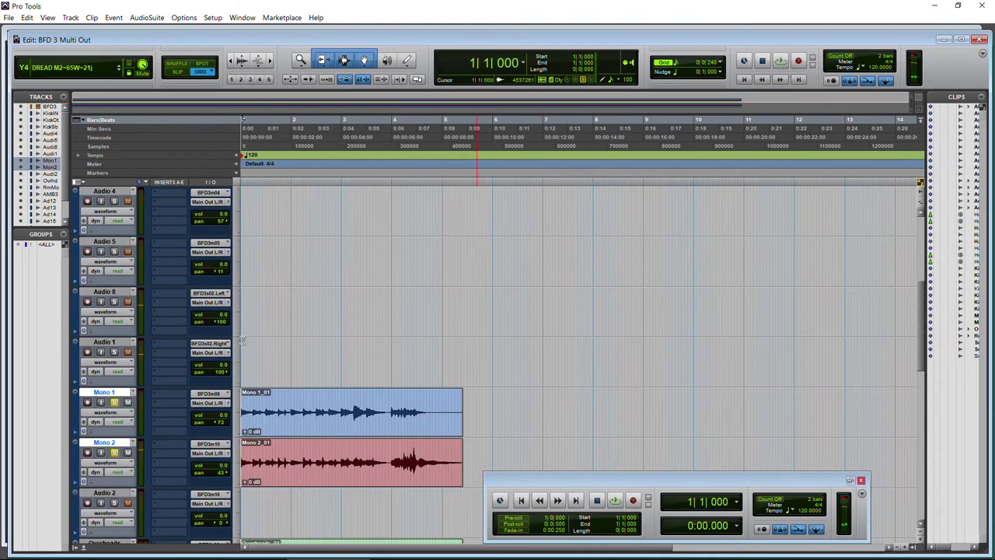
{"action": "scroll", "coordinate": [242, 340], "scroll_direction": "up", "scroll_amount": 3}
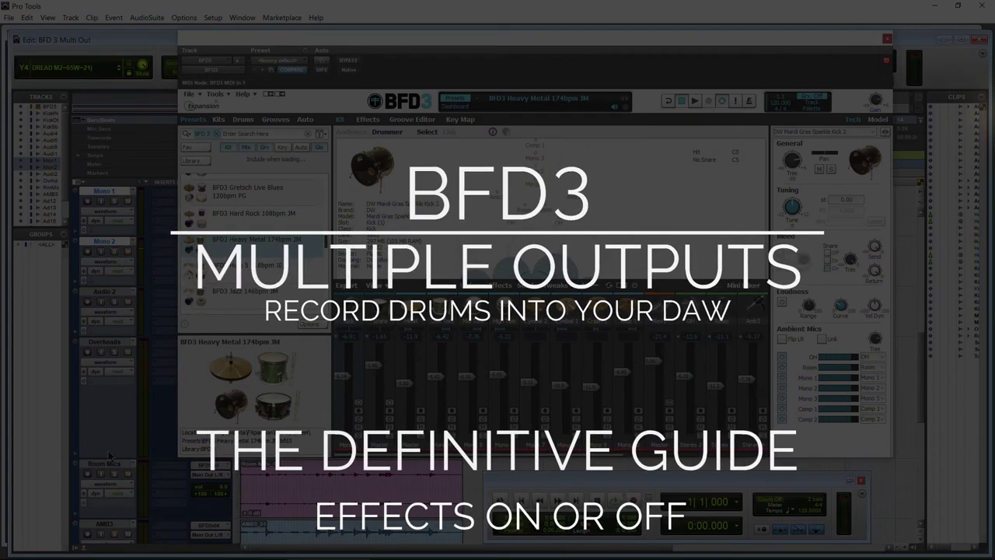
- Close the BFD3 plug-in window
{"action": "scroll", "coordinate": [105, 450], "scroll_direction": "down", "scroll_amount": 3}
{"action": "scroll", "coordinate": [109, 453], "scroll_direction": "up", "scroll_amount": 5}
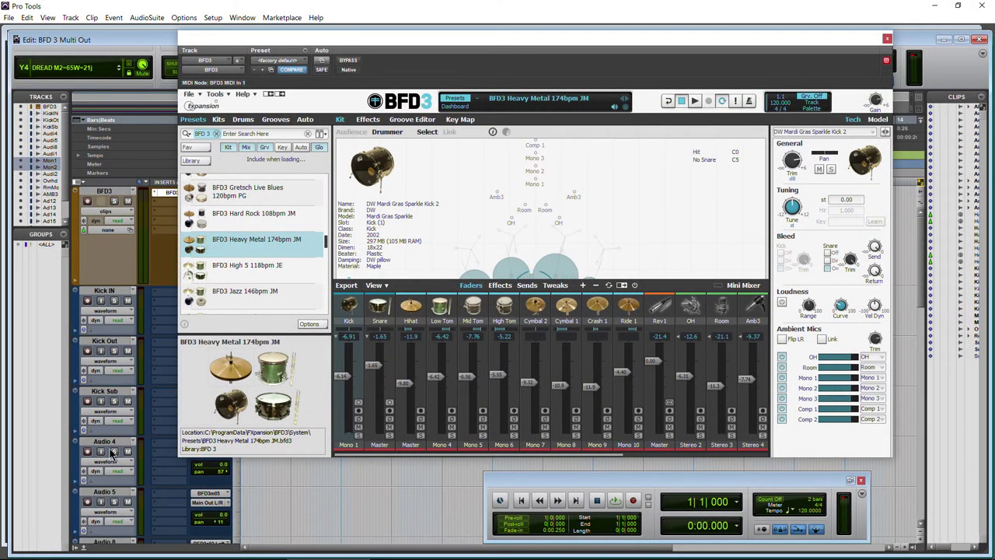
{"action": "left_click", "coordinate": [887, 38]}
- Delete the recorded clips on the Mono 1, Mono 2, Overheads, Room Mics and AMB3 tracks
{"action": "scroll", "coordinate": [369, 332], "scroll_direction": "down", "scroll_amount": 6}
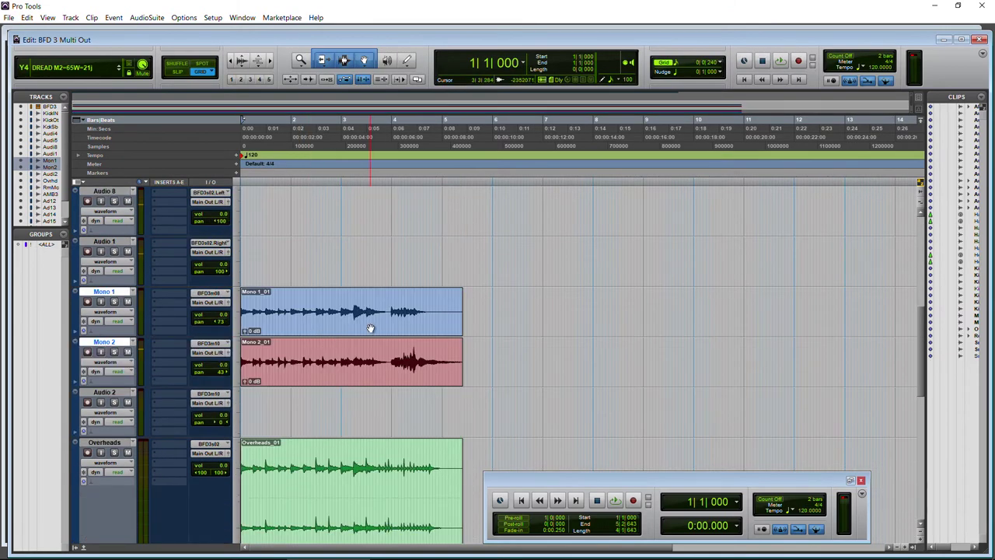
{"action": "left_click", "coordinate": [369, 331]}
{"action": "key", "text": "Delete"}
{"action": "left_click", "coordinate": [377, 381]}
{"action": "key", "text": "Delete"}
{"action": "left_click", "coordinate": [366, 503]}
{"action": "key", "text": "Delete"}
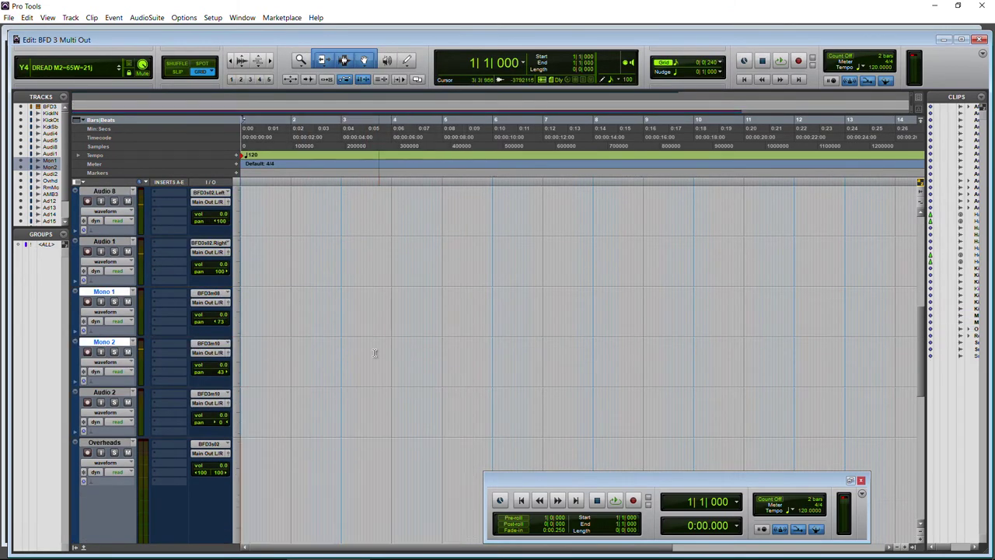
{"action": "scroll", "coordinate": [377, 351], "scroll_direction": "down", "scroll_amount": 5}
{"action": "left_click", "coordinate": [360, 346]}
{"action": "key", "text": "Delete"}
{"action": "left_click", "coordinate": [356, 401]}
{"action": "key", "text": "Delete"}
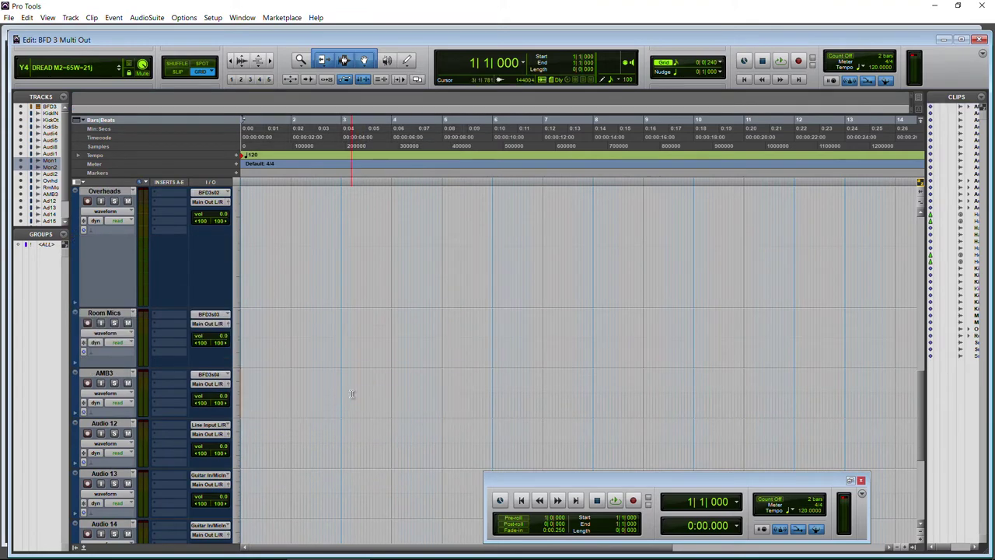
- Open the BFD3 plug-in from the BFD3 instrument track and show its Effects view
{"action": "scroll", "coordinate": [353, 397], "scroll_direction": "up", "scroll_amount": 10}
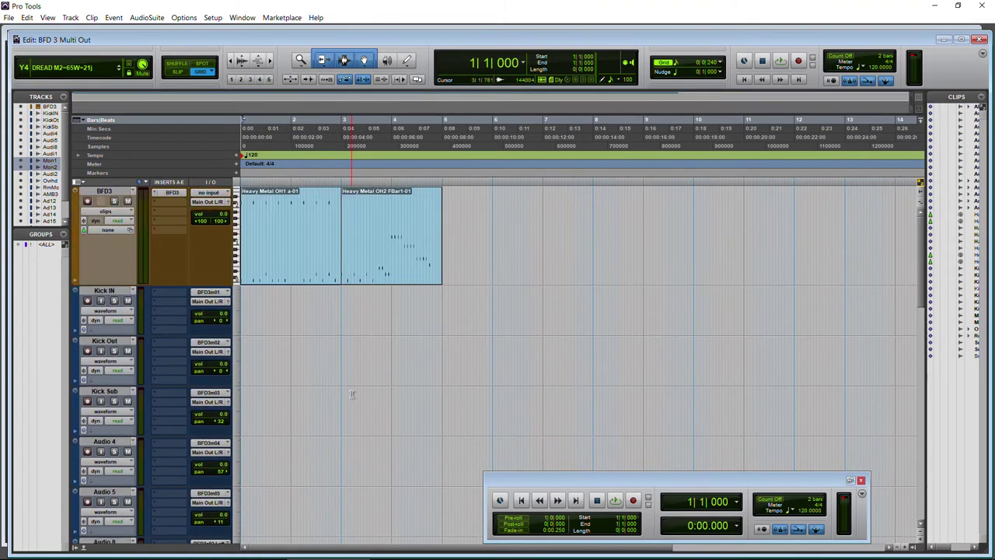
{"action": "left_click", "coordinate": [173, 193]}
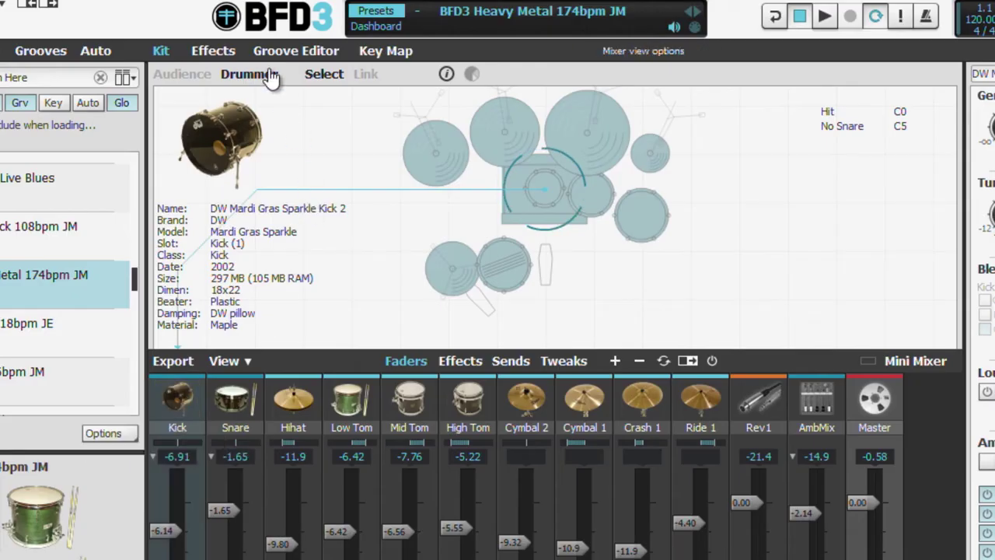
{"action": "left_click", "coordinate": [216, 51]}
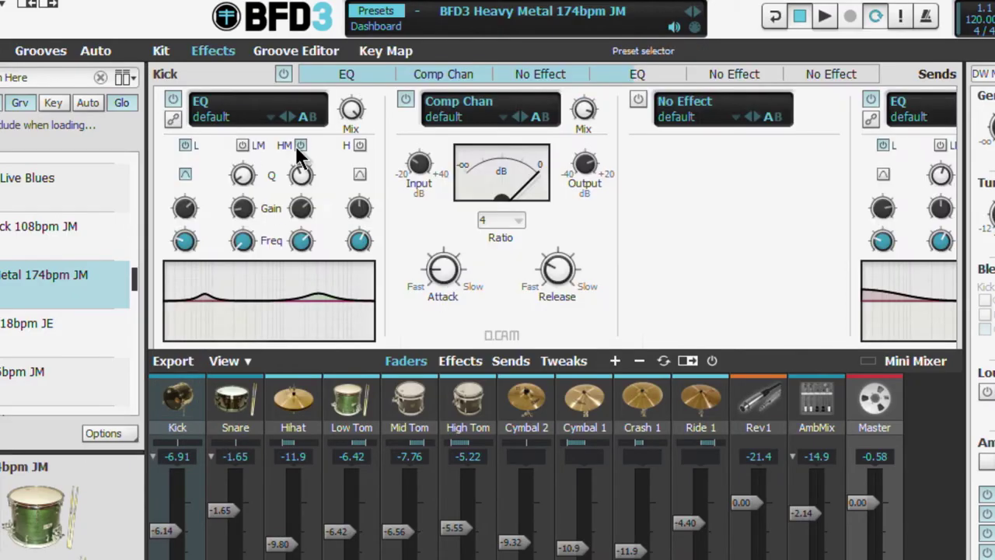
- Examine the effects chains on the Snare, Hihat, Low Tom, Mid Tom and High Tom channels
{"action": "left_click", "coordinate": [225, 403]}
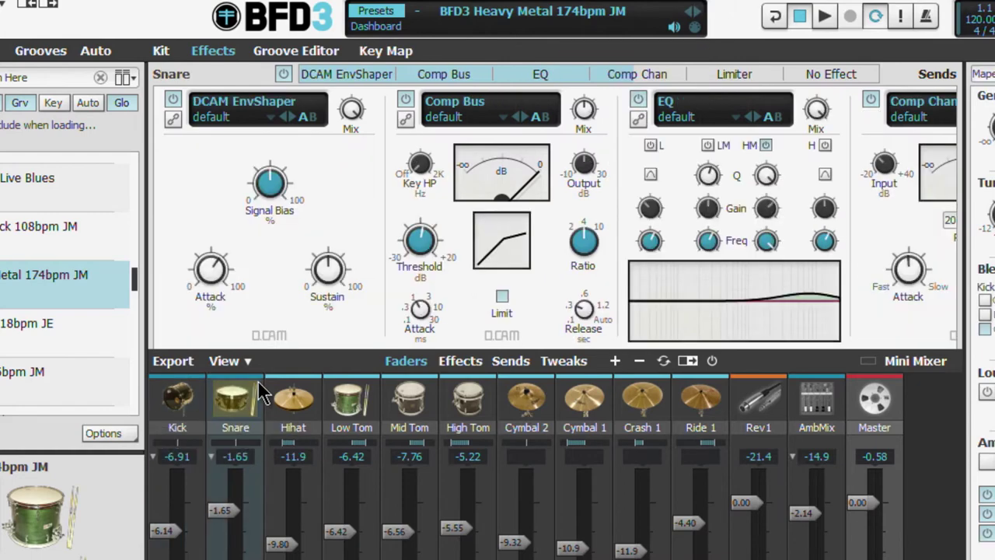
{"action": "left_click", "coordinate": [292, 400]}
{"action": "left_click", "coordinate": [340, 401]}
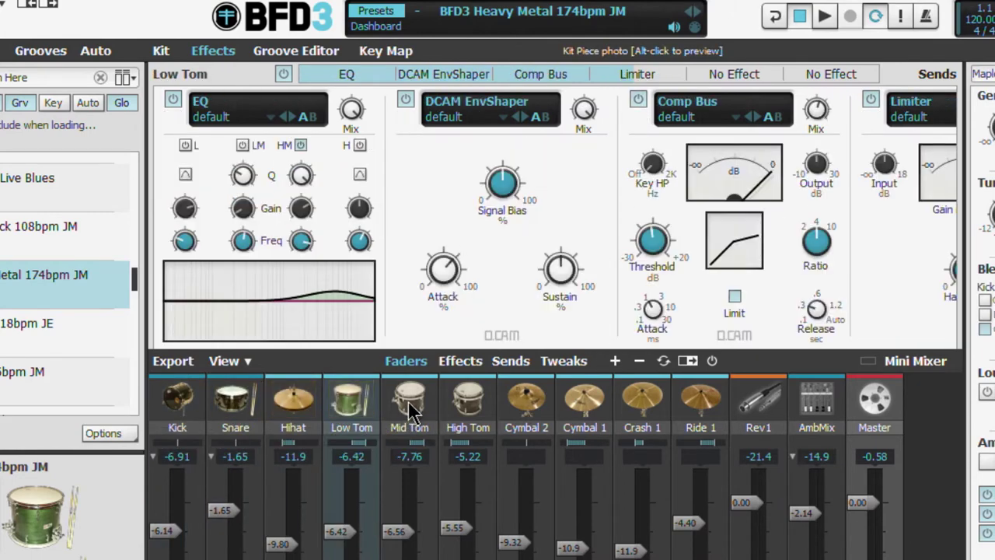
{"action": "left_click", "coordinate": [407, 401]}
{"action": "left_click", "coordinate": [466, 400]}
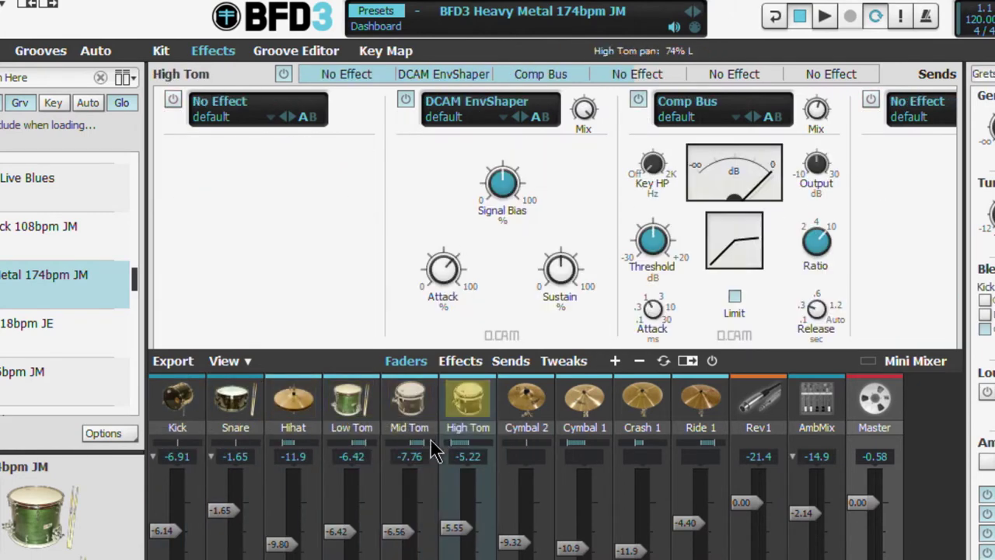
- Add a Flanger to the empty third effect slot of the Kick channel
{"action": "left_click", "coordinate": [184, 409]}
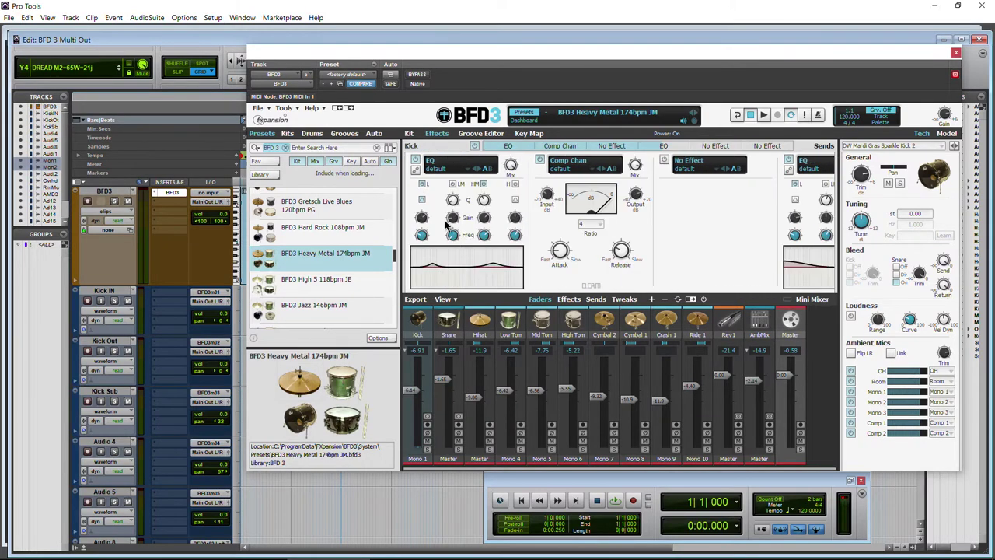
{"action": "left_click", "coordinate": [682, 169]}
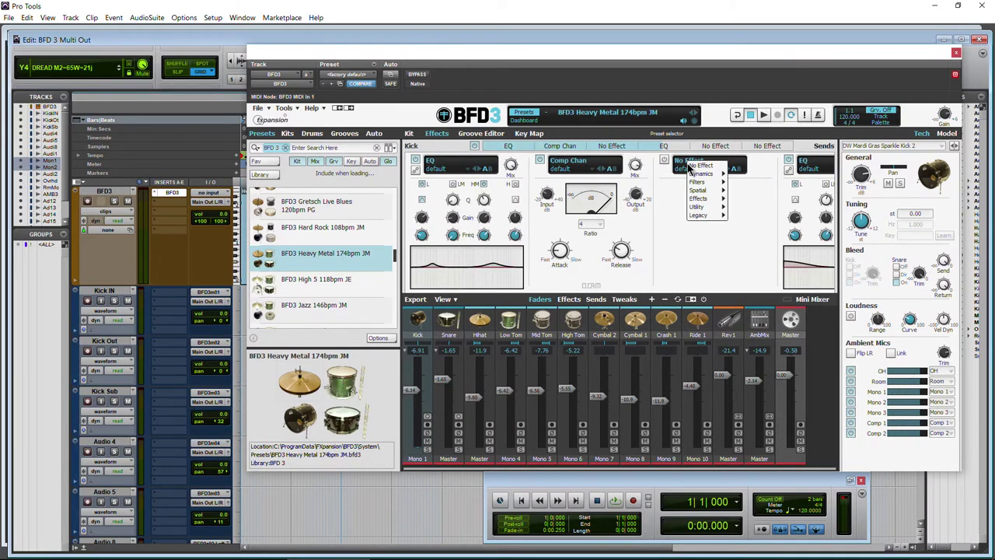
{"action": "mouse_move", "coordinate": [708, 188]}
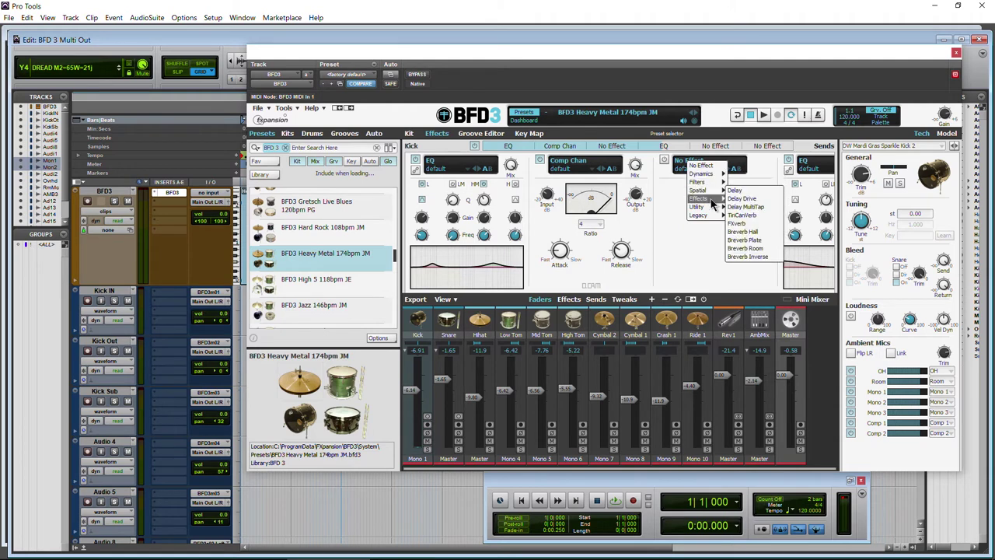
{"action": "left_click", "coordinate": [737, 200]}
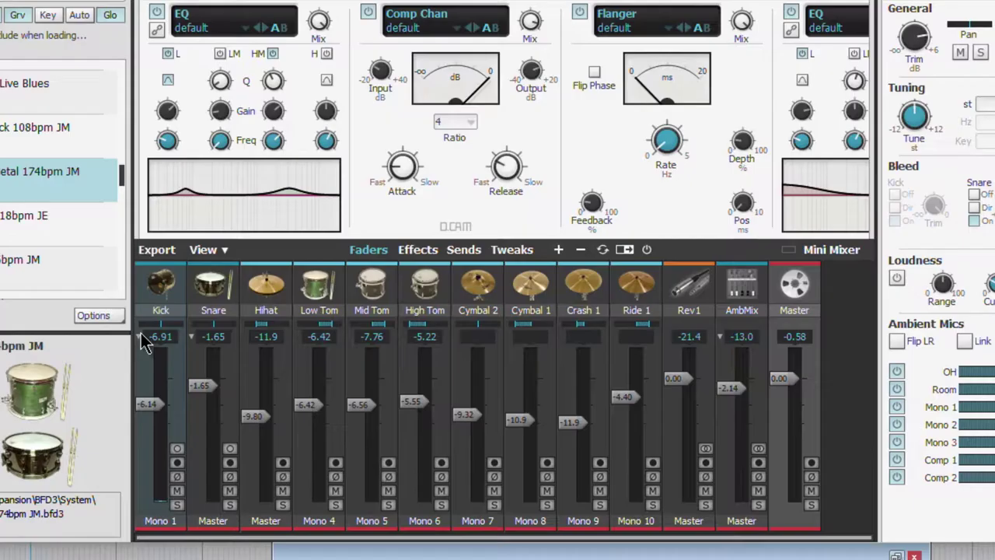
- Route the outputs of the Kick In, Kick Out and Kick Sub channels to the Kick aux in the BFD3 mixer
{"action": "scroll", "coordinate": [415, 462], "scroll_direction": "left", "scroll_amount": 3}
{"action": "left_click", "coordinate": [417, 458]}
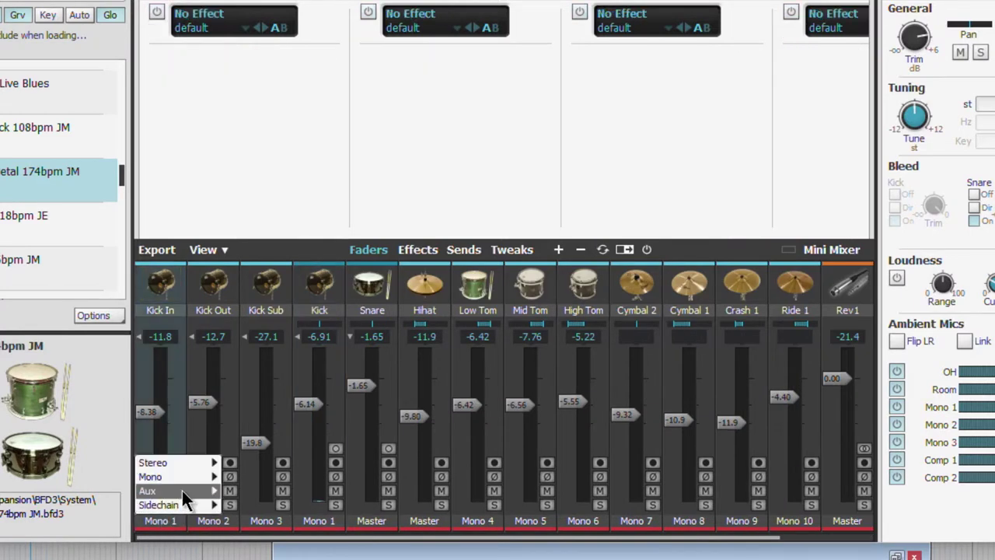
{"action": "mouse_move", "coordinate": [181, 490]}
{"action": "left_click", "coordinate": [238, 491]}
{"action": "left_click", "coordinate": [213, 521]}
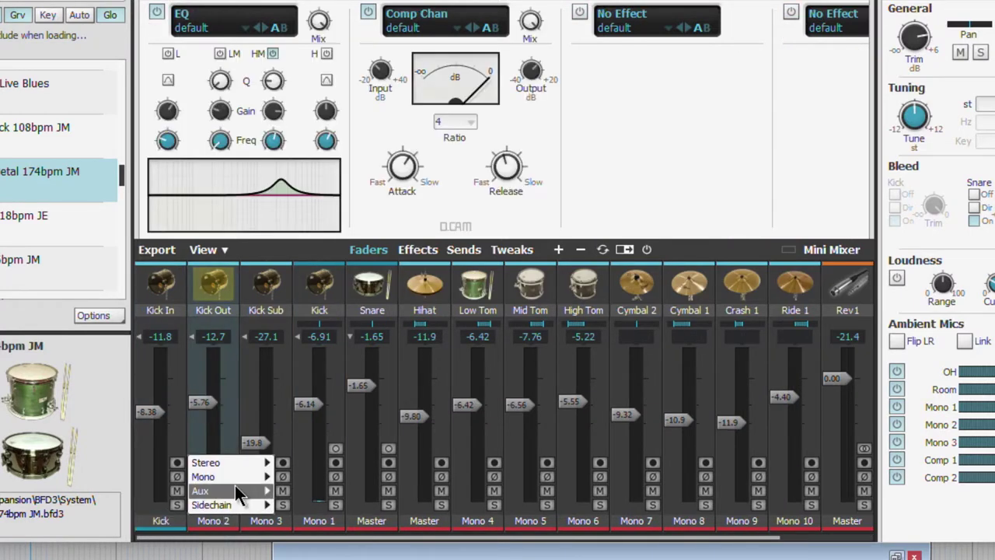
{"action": "left_click", "coordinate": [282, 491]}
{"action": "left_click", "coordinate": [266, 521]}
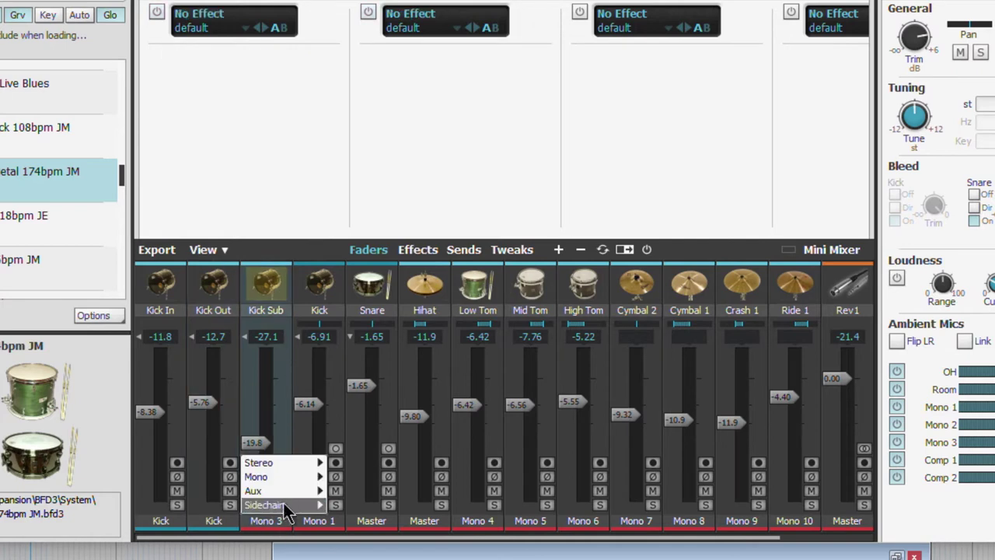
{"action": "mouse_move", "coordinate": [307, 491]}
{"action": "left_click", "coordinate": [337, 492]}
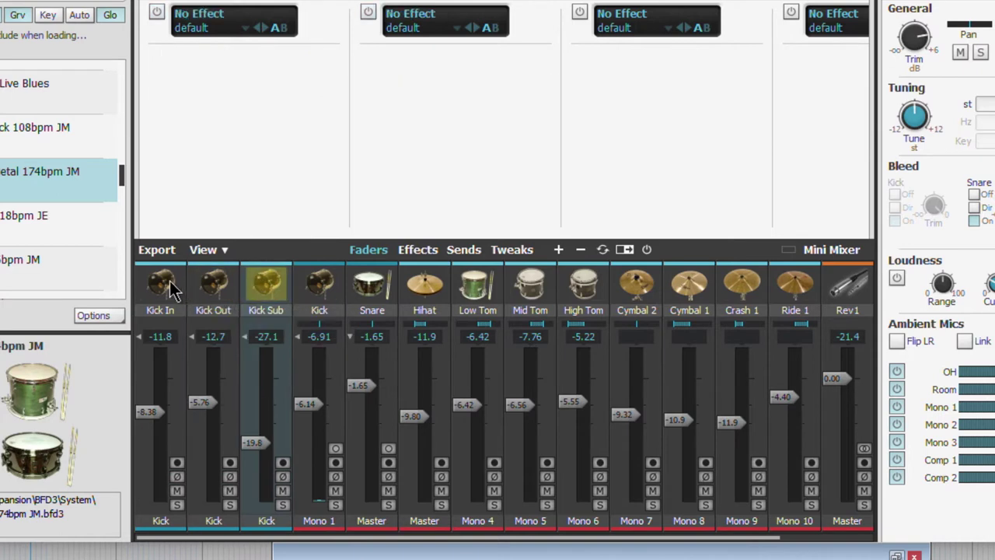
- Compare the effects chains of the Kick Out and Kick In channels, then collapse the kick sub-channels
{"action": "left_click", "coordinate": [215, 290]}
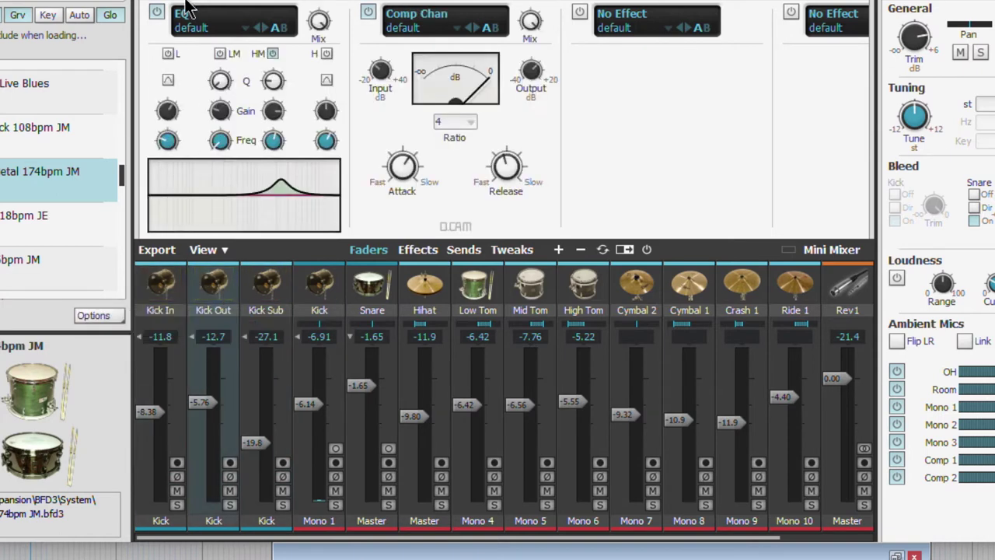
{"action": "left_click", "coordinate": [168, 297]}
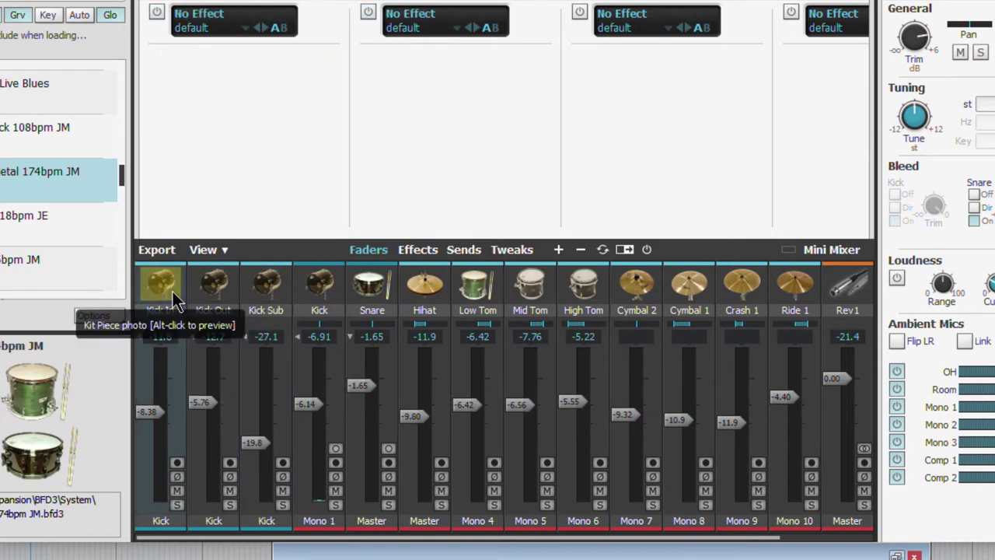
{"action": "left_click", "coordinate": [213, 286]}
{"action": "left_click", "coordinate": [140, 337]}
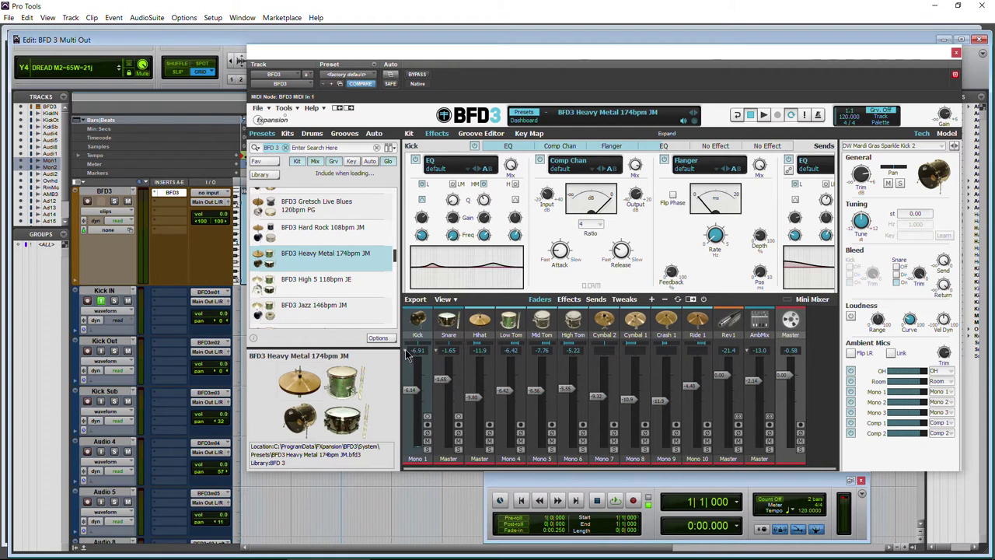
- Expand the kick sub-channels and inspect the aux output choices for Kick In and the effects on the Kick channel
{"action": "scroll", "coordinate": [405, 354], "scroll_direction": "left", "scroll_amount": 3}
{"action": "left_click", "coordinate": [416, 459]}
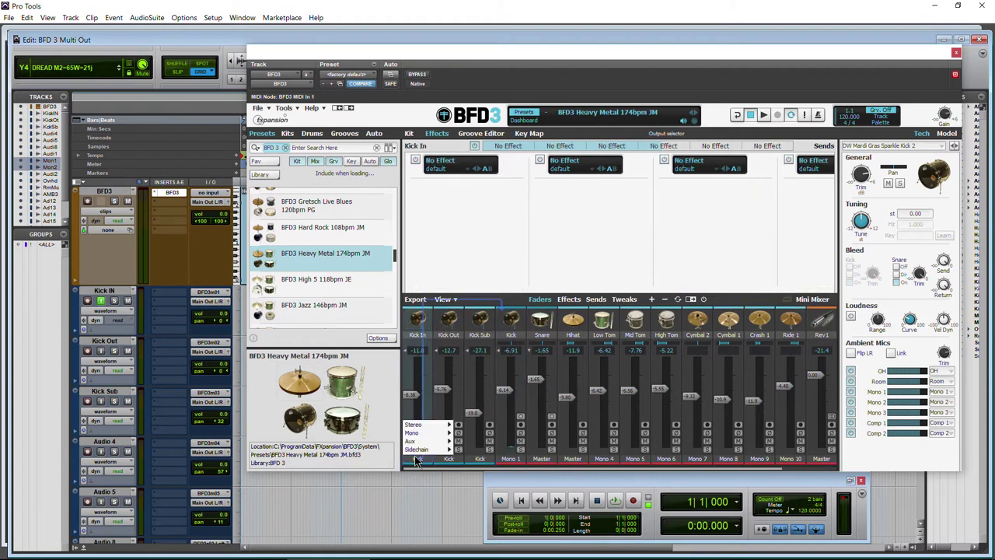
{"action": "mouse_move", "coordinate": [435, 444]}
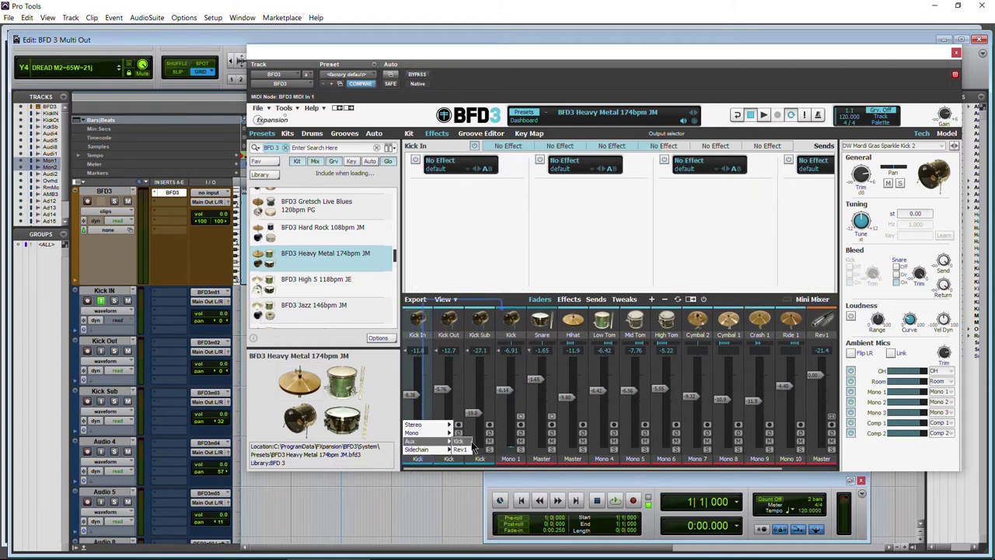
{"action": "left_click", "coordinate": [513, 457]}
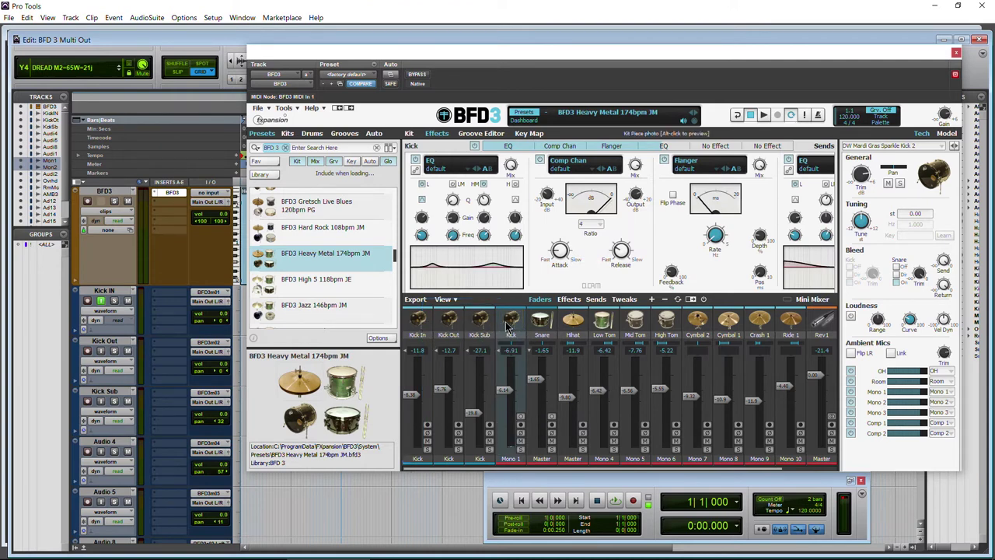
- Route the Kick In channel's output directly to Mono 1
{"action": "left_click", "coordinate": [417, 319]}
{"action": "left_click", "coordinate": [419, 458]}
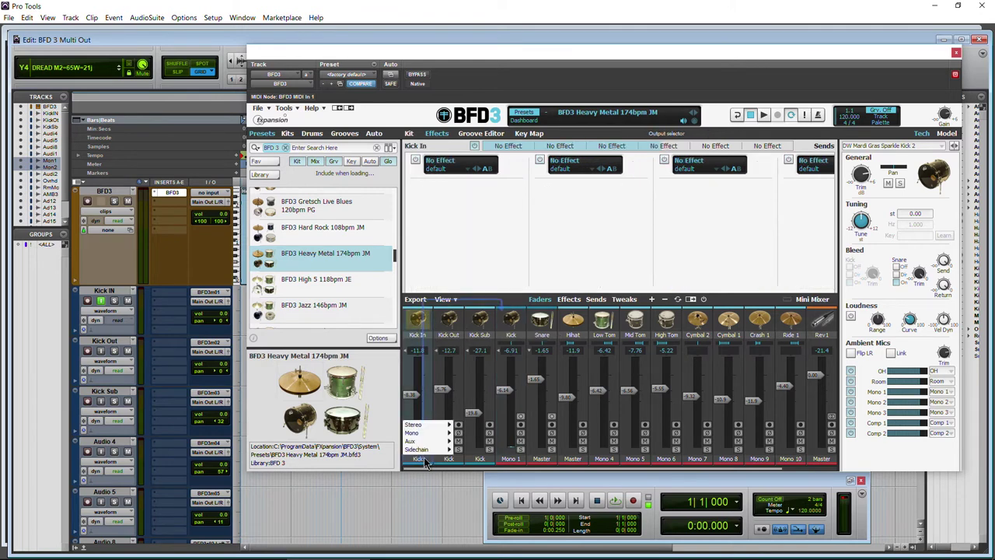
{"action": "mouse_move", "coordinate": [434, 433]}
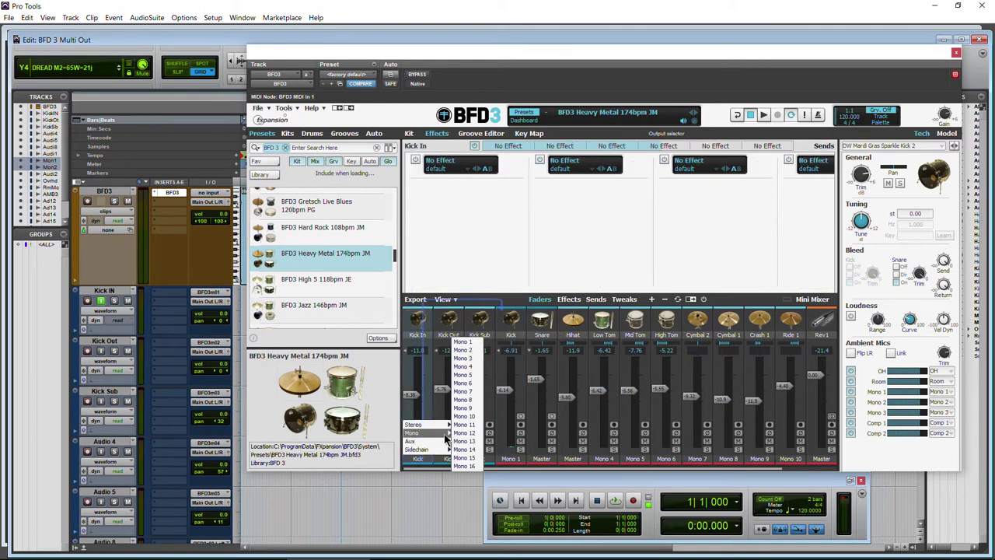
{"action": "left_click", "coordinate": [467, 345]}
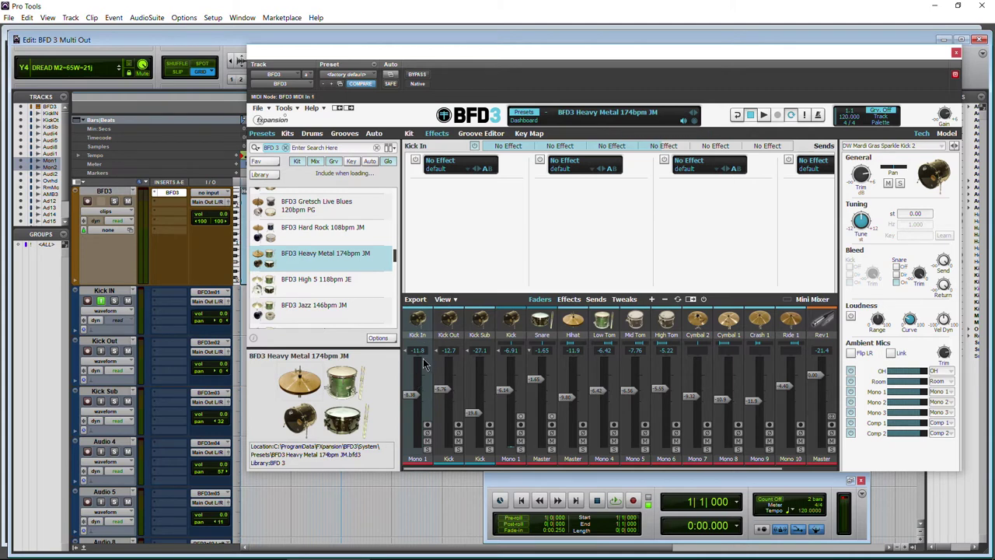
- Compare the effects chains on Kick Out and Kick, and check the aux output choices for Kick In
{"action": "left_click", "coordinate": [447, 326]}
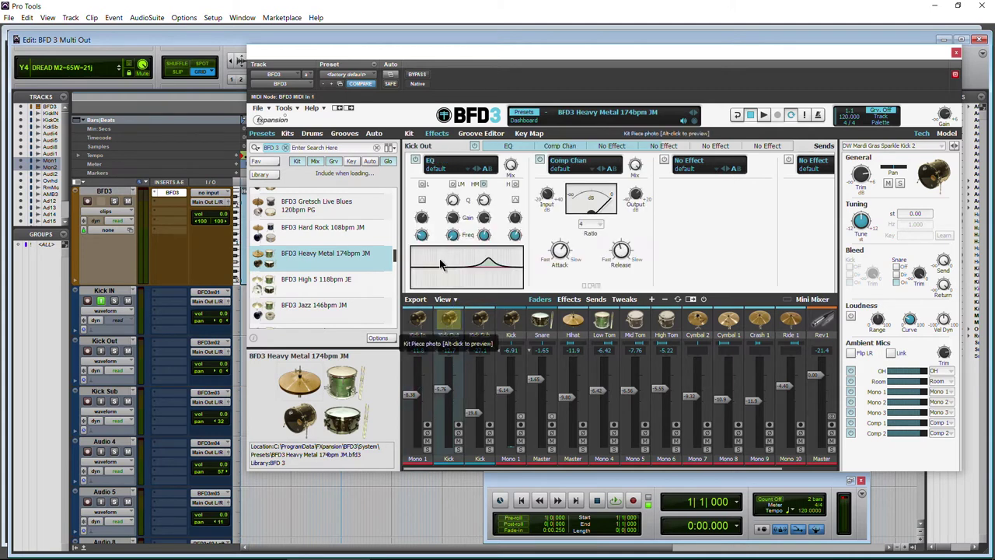
{"action": "left_click", "coordinate": [511, 322]}
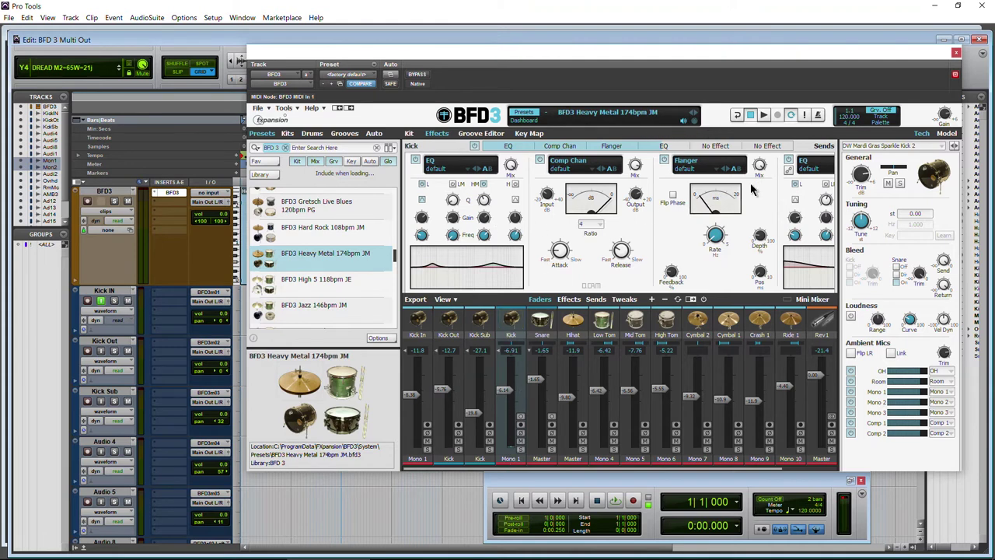
{"action": "left_click", "coordinate": [416, 459]}
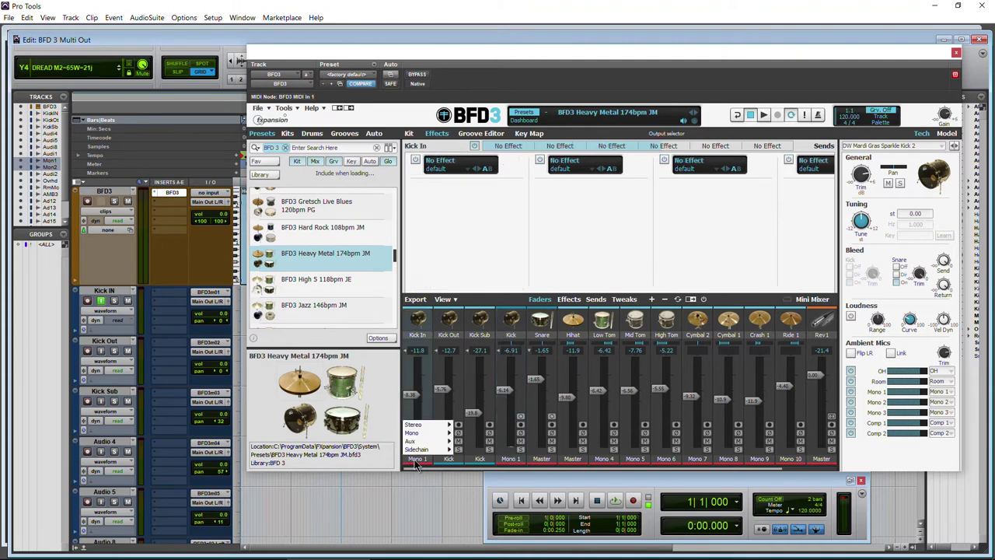
{"action": "mouse_move", "coordinate": [438, 442]}
{"action": "left_click", "coordinate": [417, 320]}
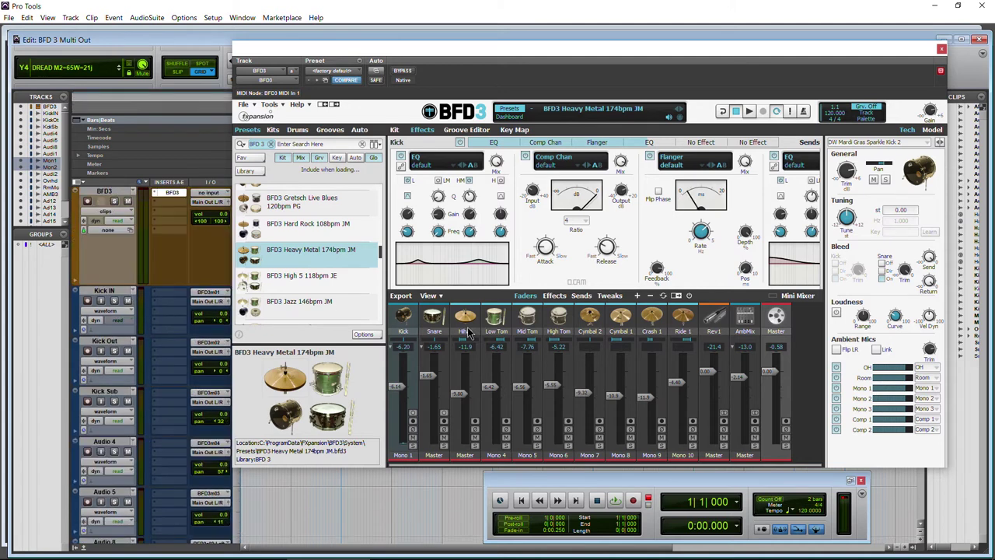
- Record a short pass of the BFD3 kick output onto the Kick IN track and uncover the recorded clip
{"action": "left_click", "coordinate": [614, 501]}
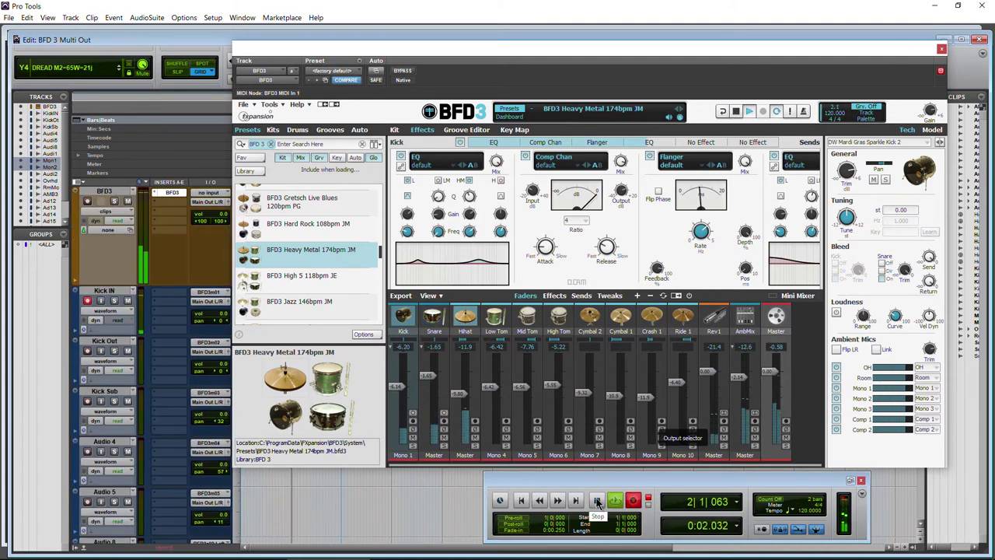
{"action": "left_click", "coordinate": [596, 498]}
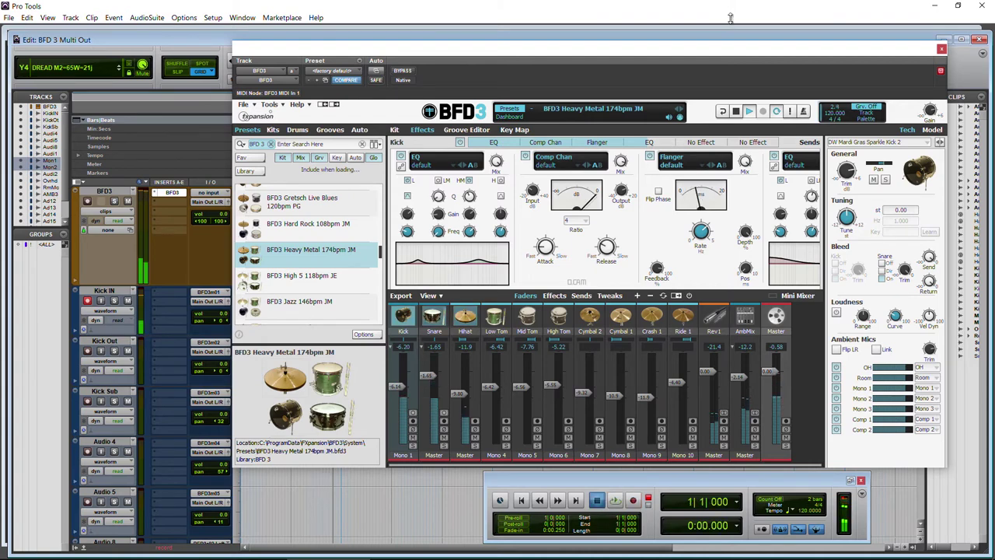
{"action": "left_click_drag", "start_coordinate": [533, 60], "coordinate": [857, 70]}
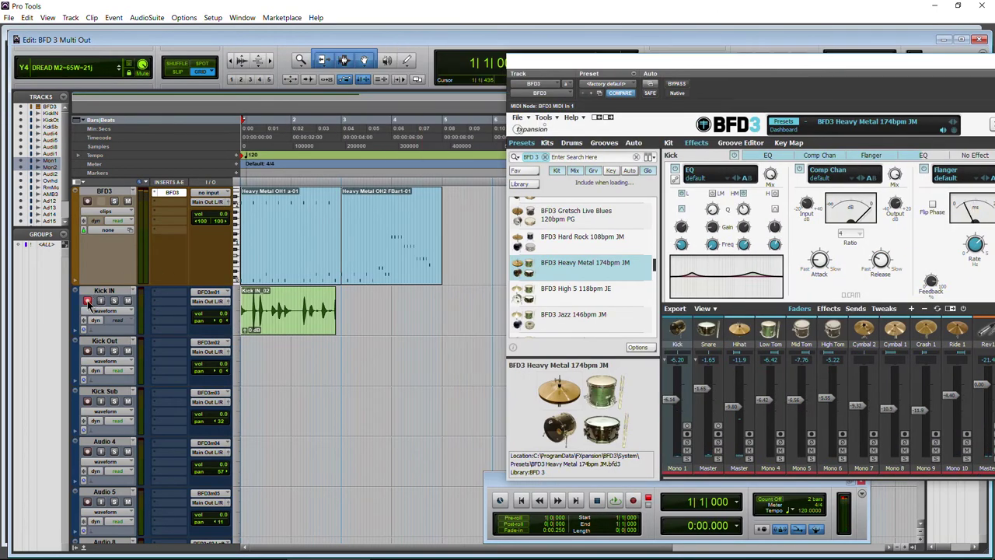
- Solo the Kick IN track to audition its recorded clip, then undo the last change
{"action": "left_click", "coordinate": [114, 302]}
{"action": "left_click", "coordinate": [293, 329]}
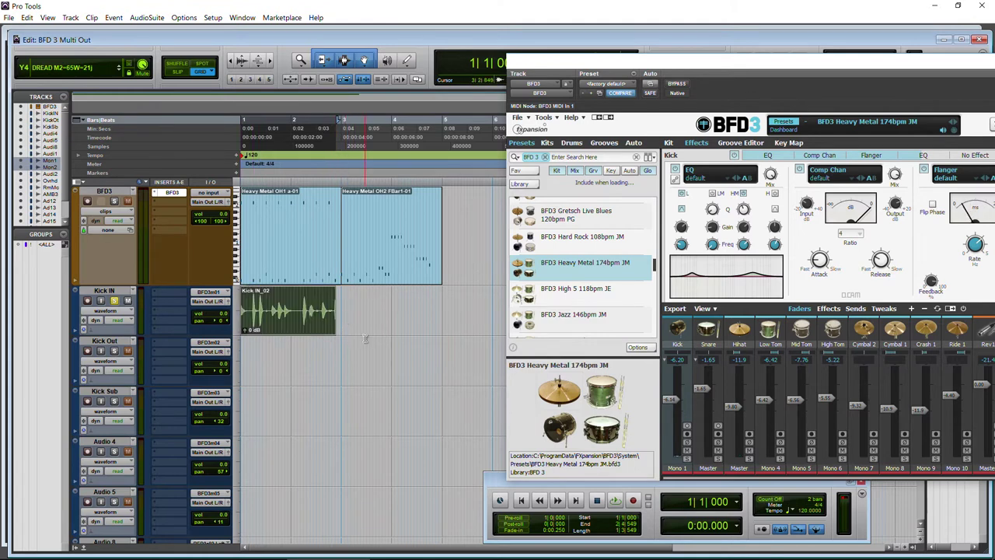
{"action": "key", "text": "space"}
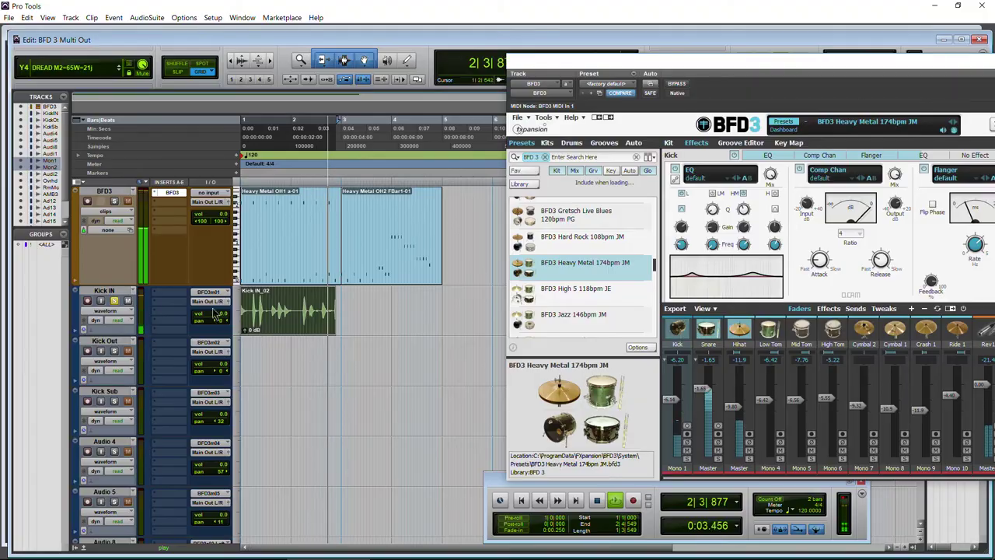
{"action": "key", "text": "ctrl+z"}
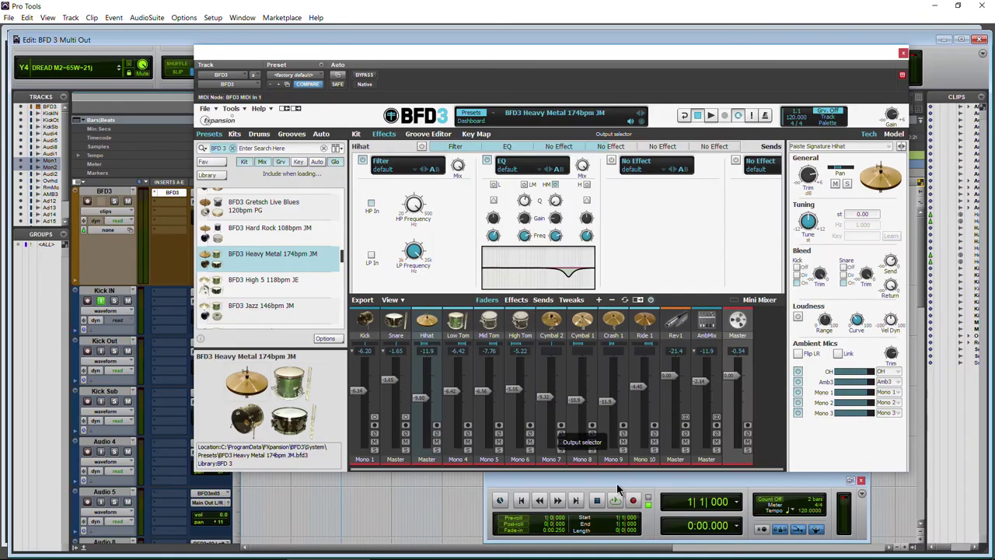
- Play the session while checking BFD3's Kit view, then return to the Effects view
{"action": "left_click", "coordinate": [615, 498]}
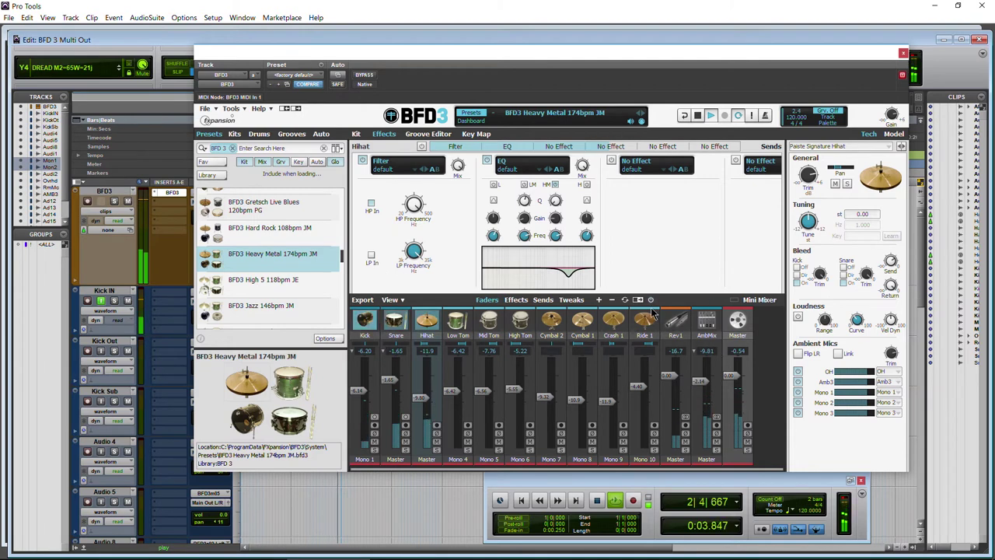
{"action": "left_click", "coordinate": [356, 135]}
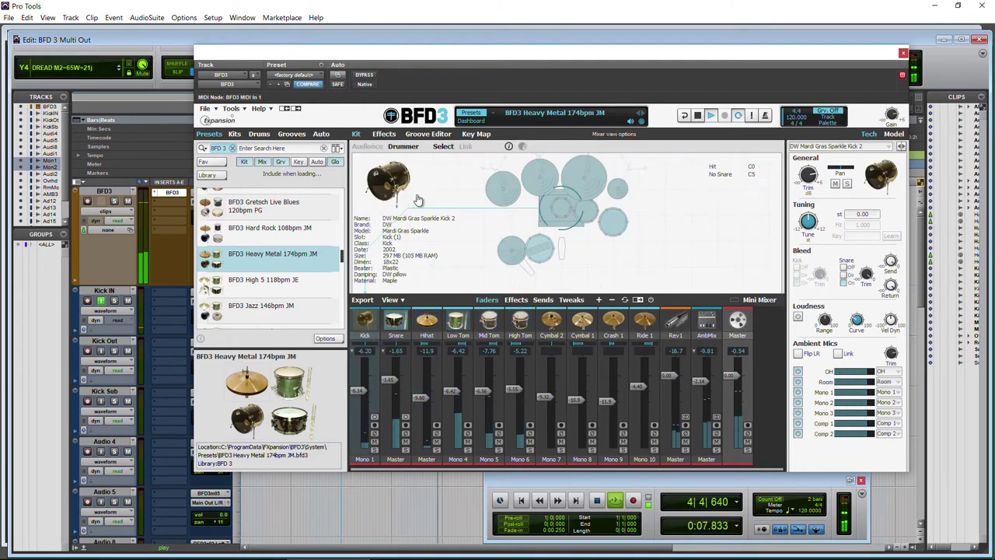
{"action": "left_click", "coordinate": [383, 134]}
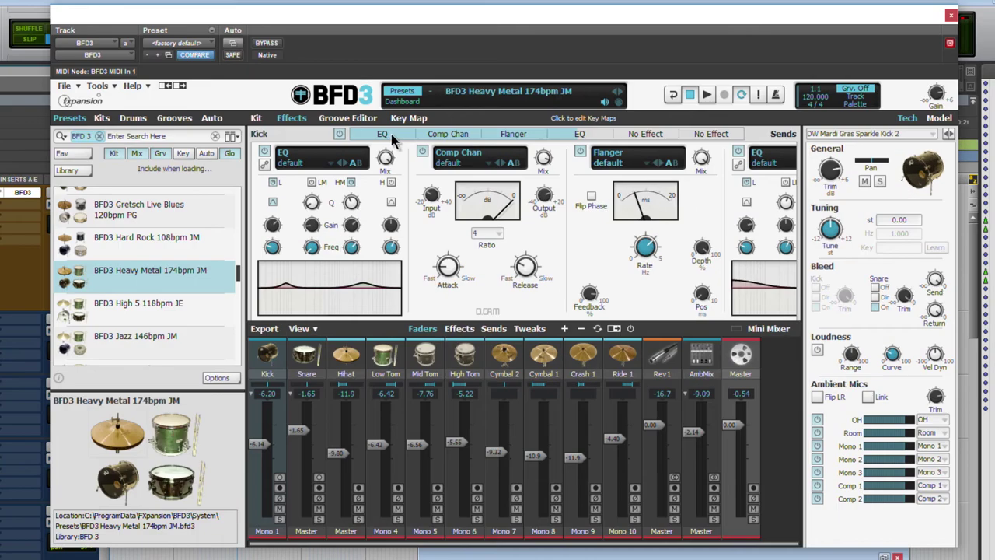
- Examine all the effect slots of the Kick channel, then the effects chains on Snare and Hihat
{"action": "left_click", "coordinate": [613, 147]}
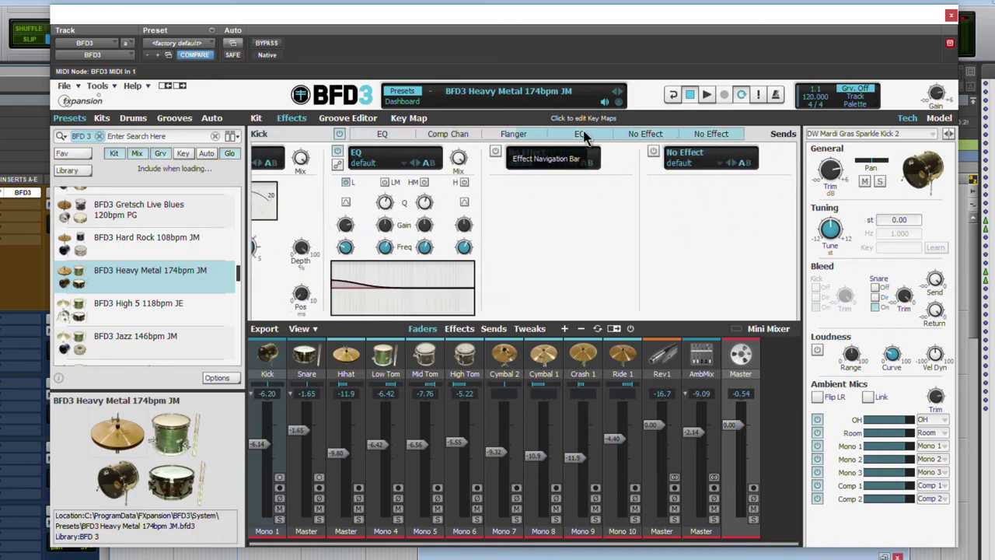
{"action": "left_click", "coordinate": [382, 134]}
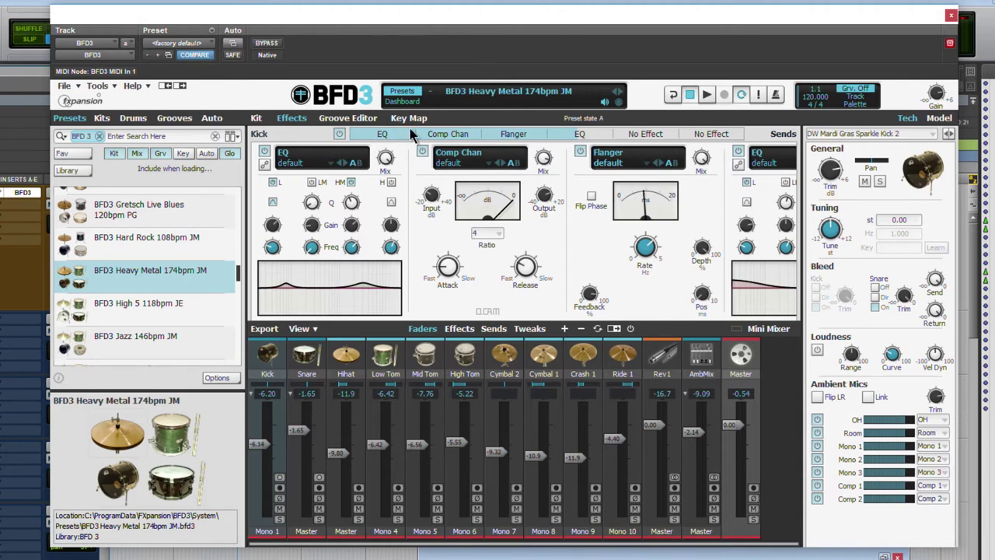
{"action": "key", "text": "Right"}
{"action": "key", "text": "Right"}
{"action": "key", "text": "Right"}
{"action": "key", "text": "Right"}
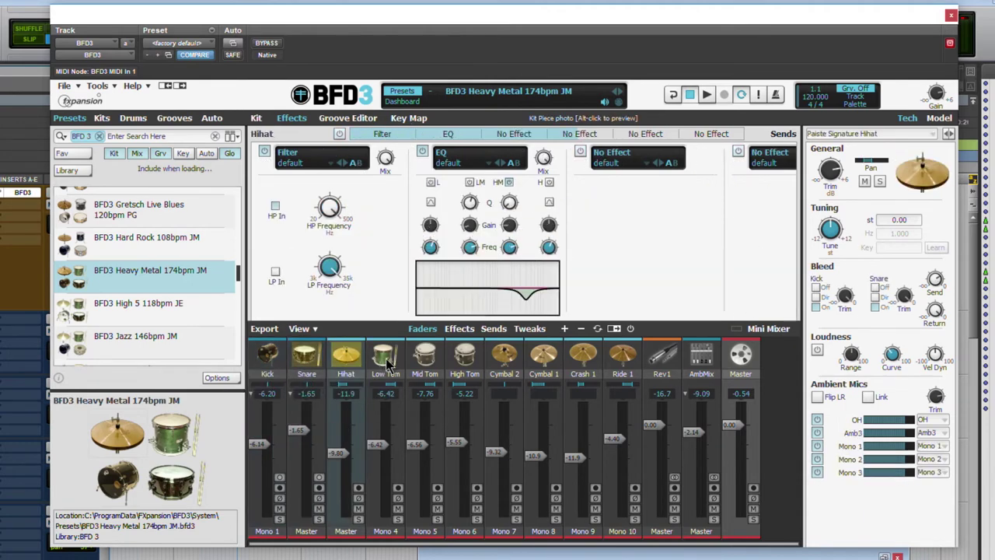
- Compare the Kick and Snare effects chains and review every channel's effect slots in the mixer before returning to the faders
{"action": "left_click", "coordinate": [265, 368]}
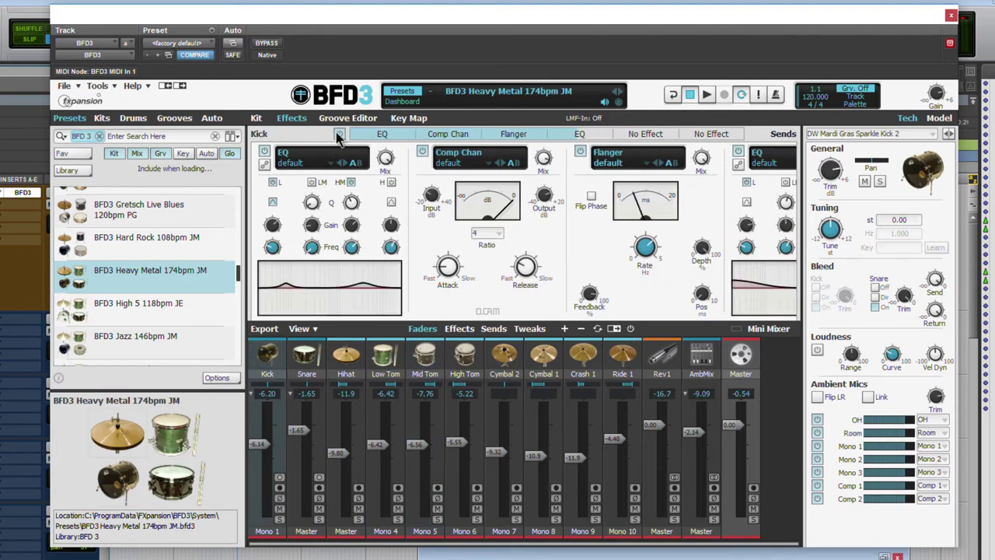
{"action": "key", "text": "Right"}
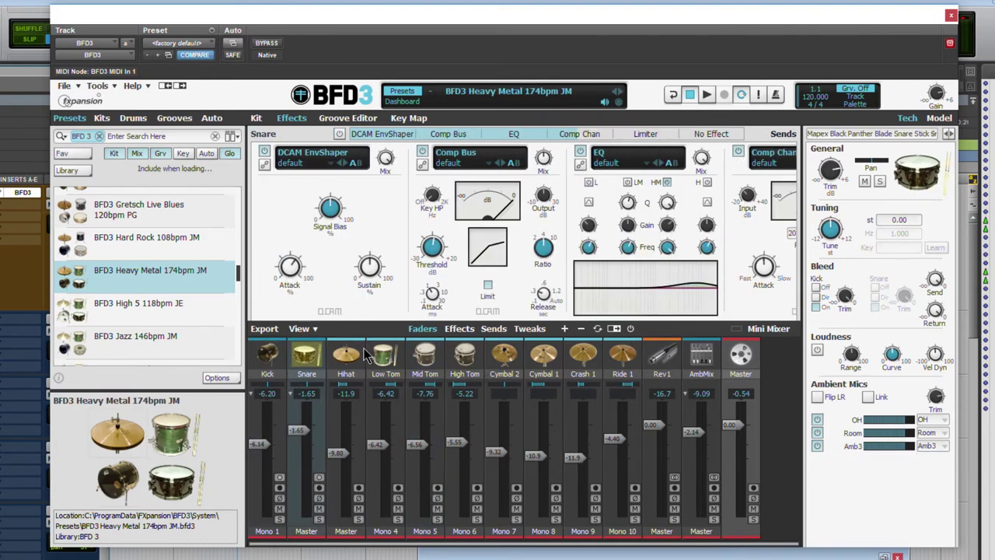
{"action": "left_click", "coordinate": [274, 375]}
{"action": "left_click", "coordinate": [459, 328]}
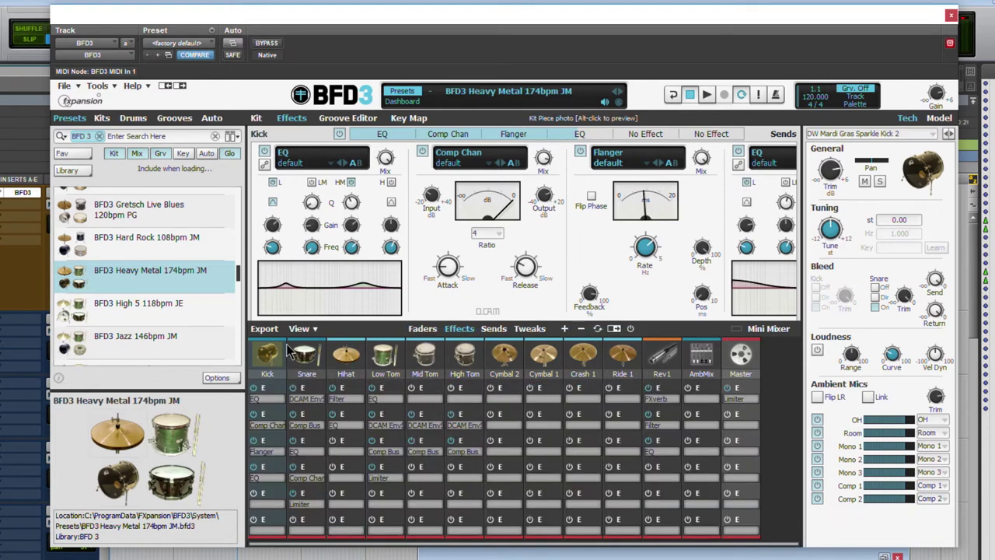
{"action": "left_click", "coordinate": [420, 328]}
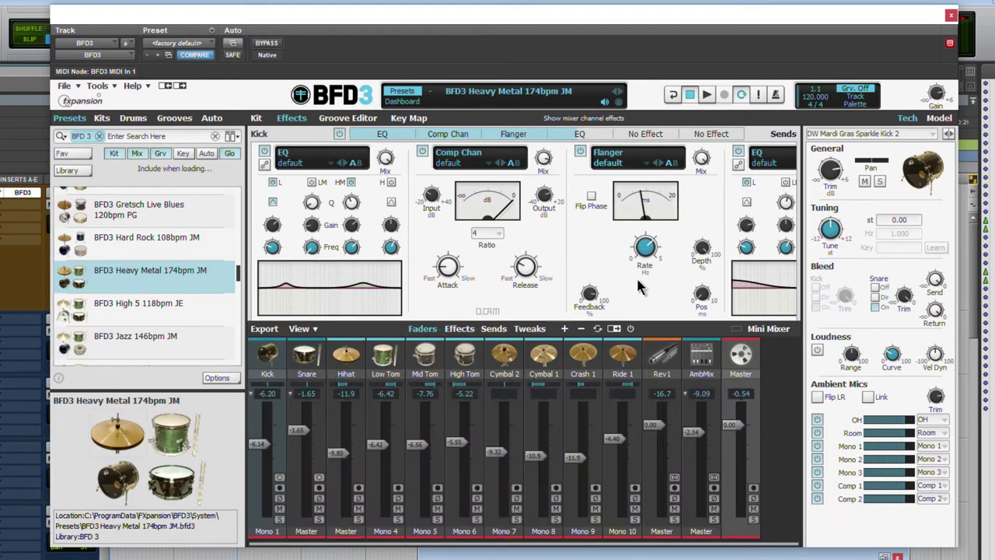
- Route the outputs of all BFD3 mixer channels to Master
{"action": "left_click", "coordinate": [266, 533]}
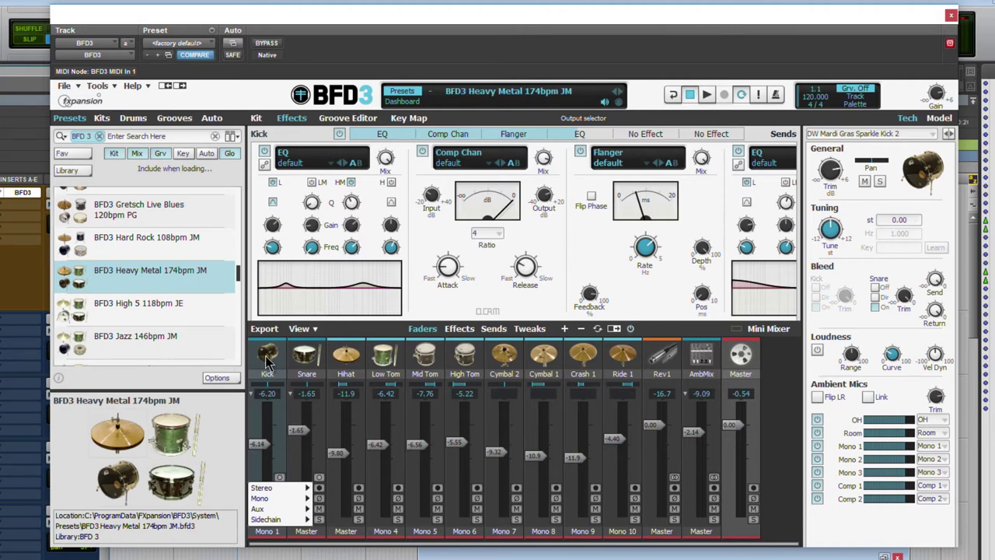
{"action": "left_click", "coordinate": [250, 522]}
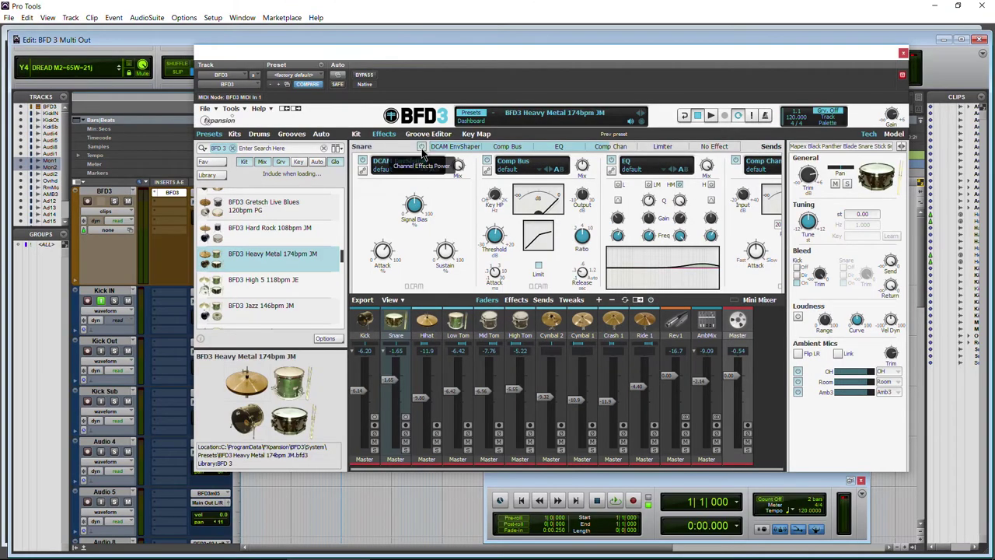
- Examine the effects chains on Hihat, Low Tom, Mid Tom, High Tom and Kick, switching briefly to the Kit view
{"action": "left_click", "coordinate": [345, 355]}
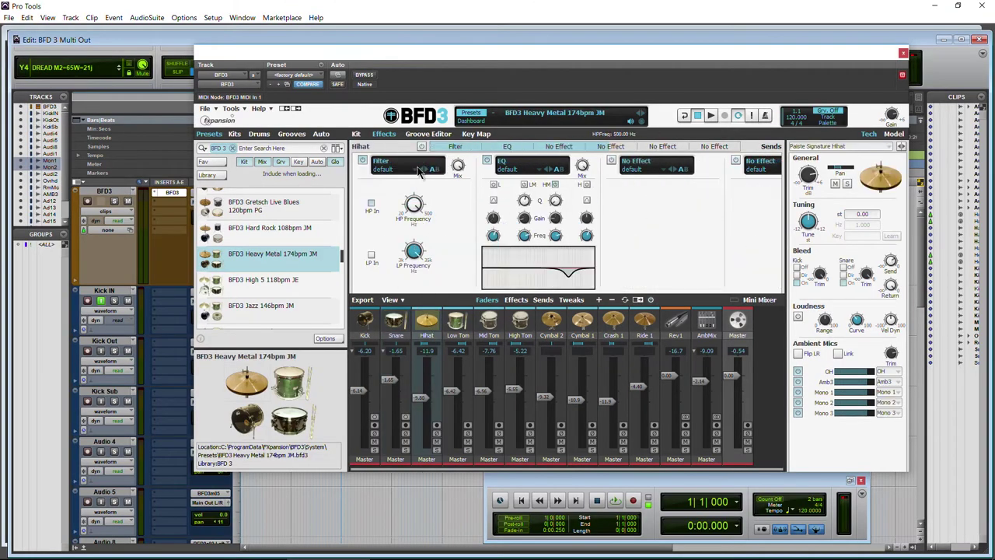
{"action": "left_click", "coordinate": [458, 322]}
{"action": "left_click", "coordinate": [489, 322]}
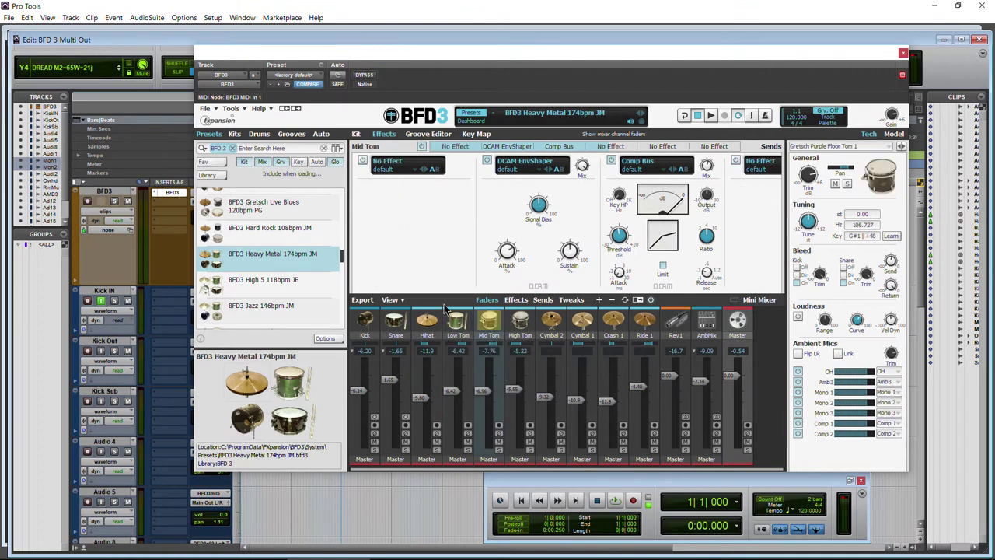
{"action": "left_click", "coordinate": [520, 321]}
{"action": "left_click", "coordinate": [365, 321]}
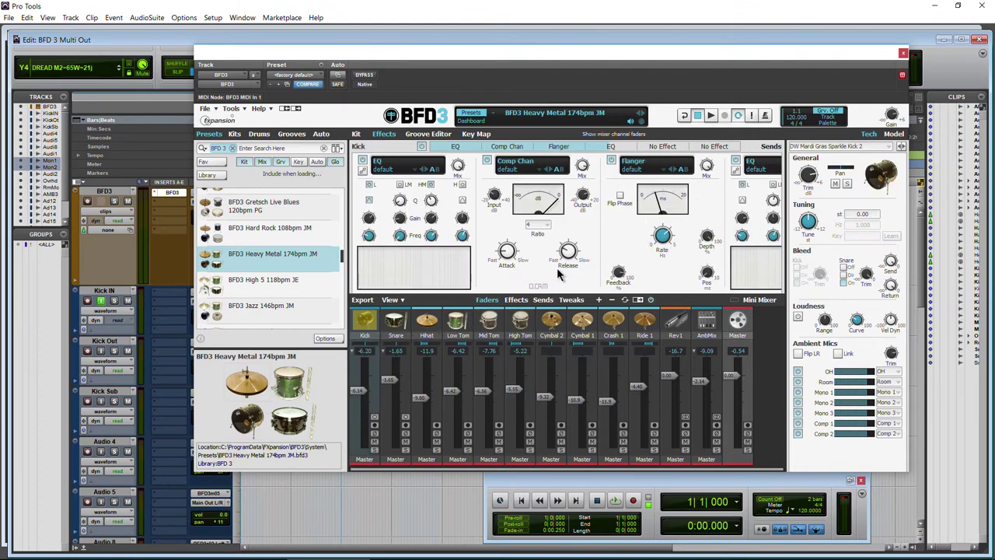
{"action": "left_click", "coordinate": [356, 135]}
{"action": "left_click", "coordinate": [383, 134]}
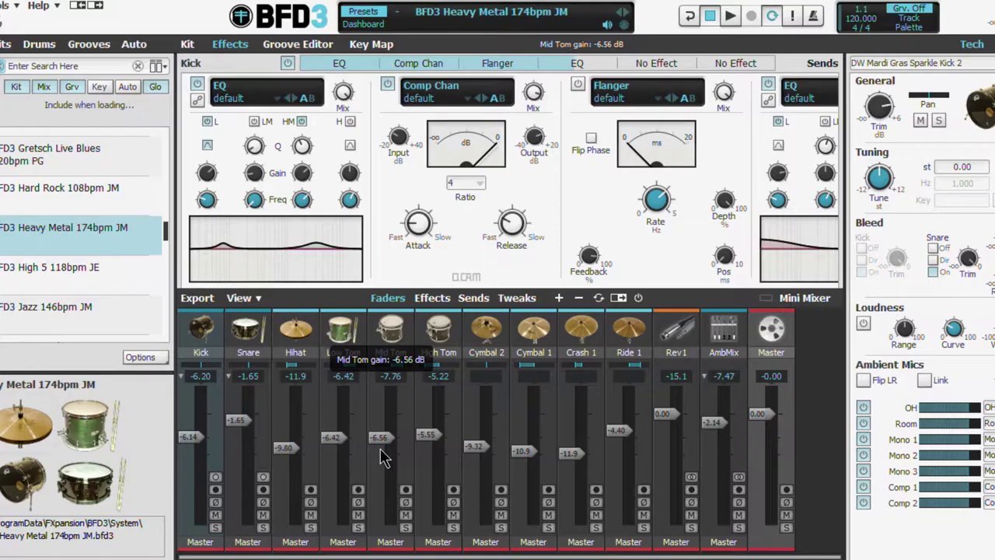
- Examine the effects chains on the Snare, Hihat, Kick and Low Tom channels, ending on Kick's EQ, Comp Chan and Flanger
{"action": "left_click", "coordinate": [248, 331]}
{"action": "left_click", "coordinate": [295, 331]}
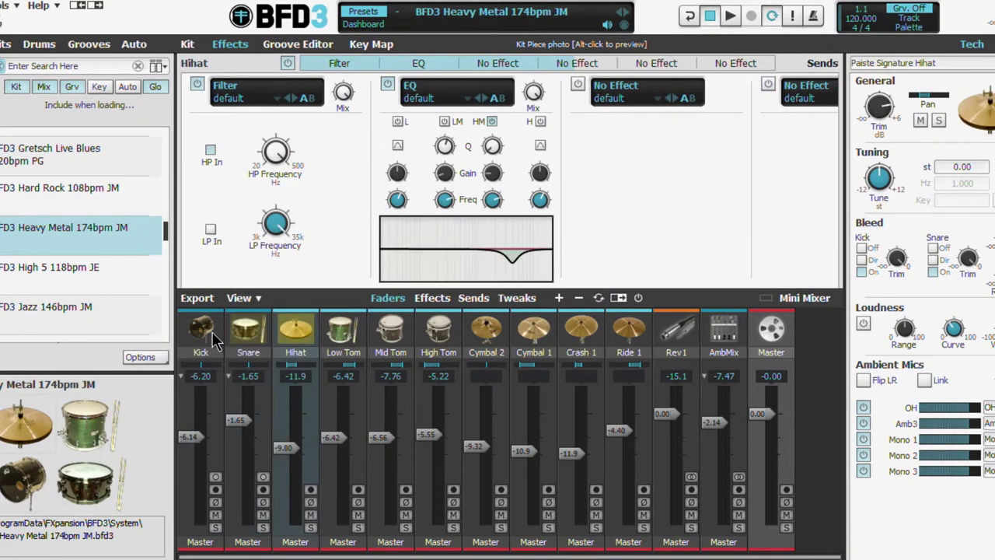
{"action": "left_click", "coordinate": [198, 334]}
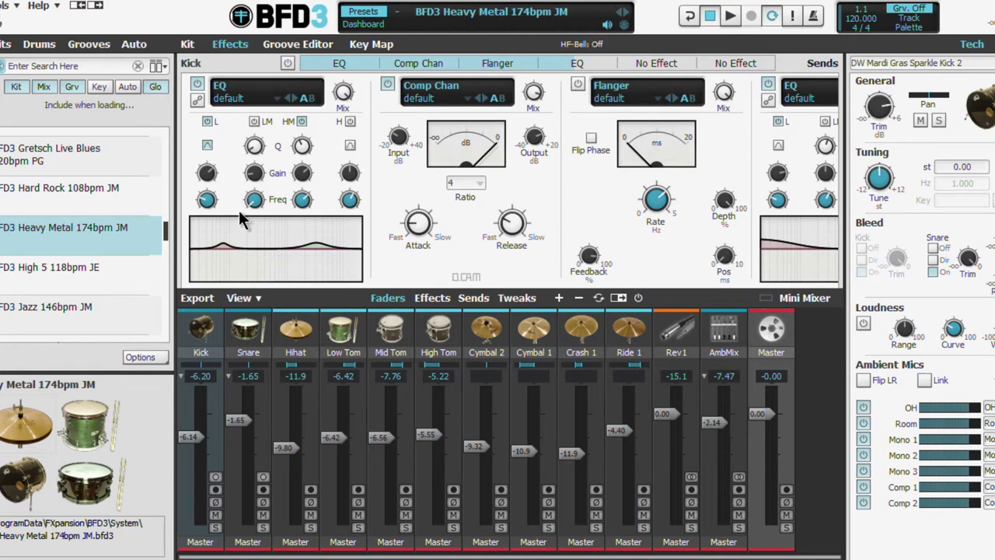
{"action": "left_click", "coordinate": [342, 330]}
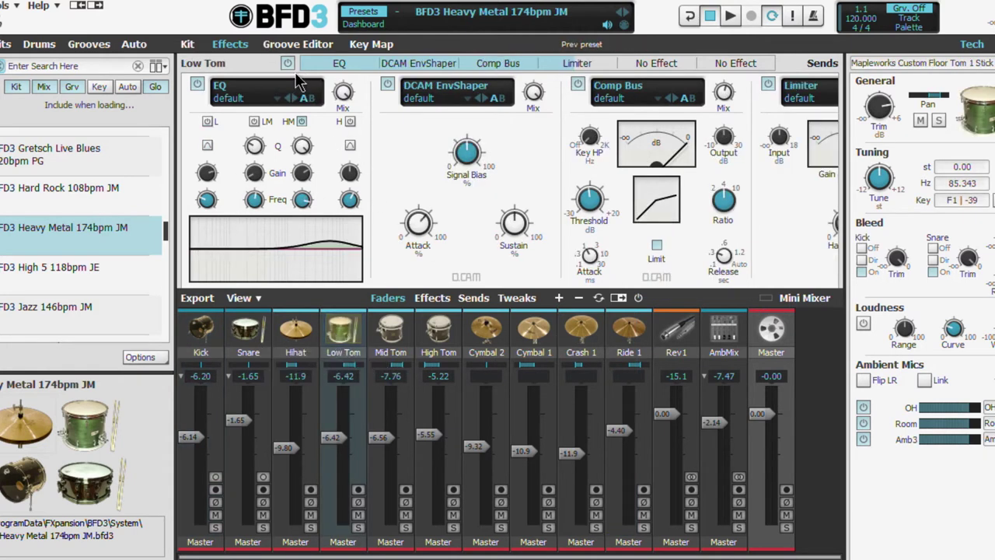
{"action": "left_click", "coordinate": [197, 333]}
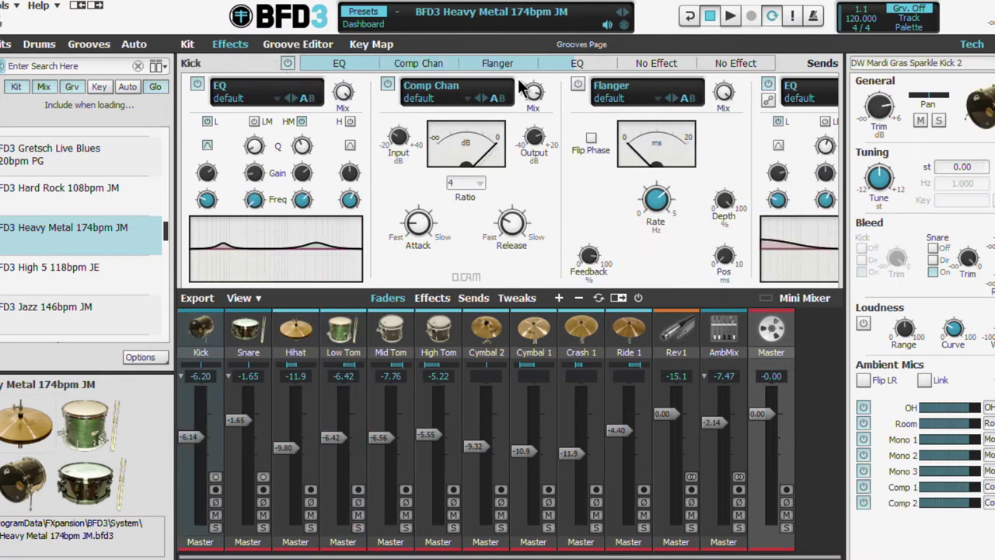
{"action": "mouse_move", "coordinate": [306, 268]}
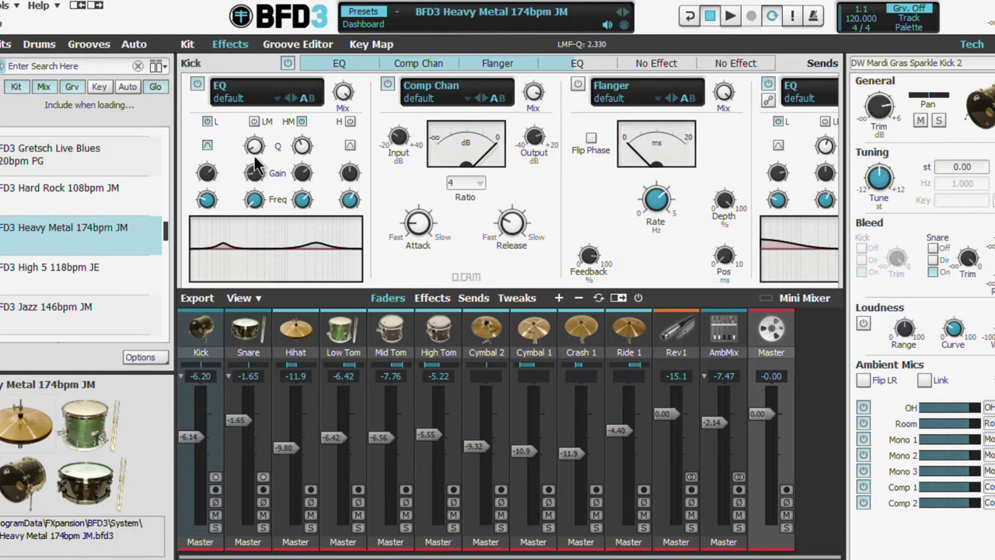
{"action": "mouse_move", "coordinate": [257, 166]}
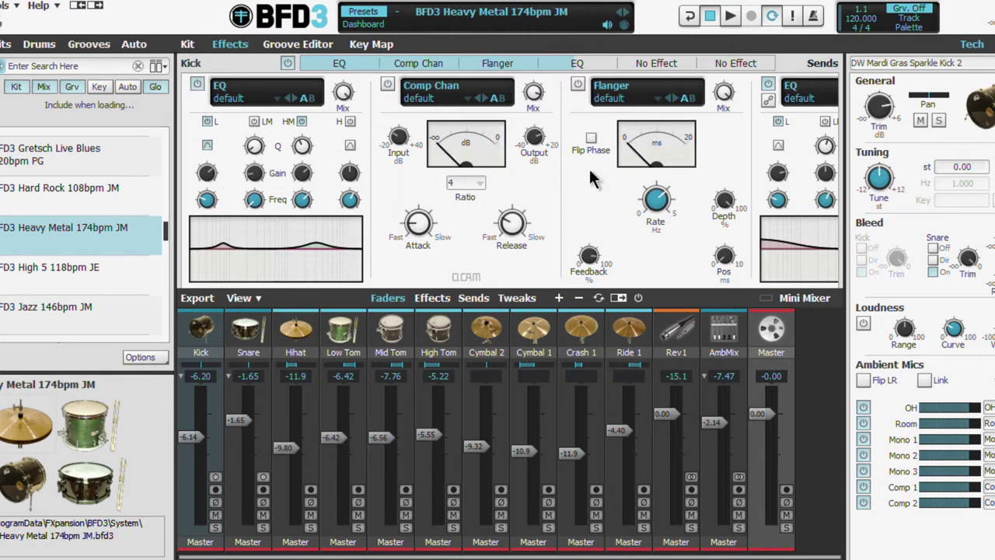
{"action": "left_click", "coordinate": [768, 85]}
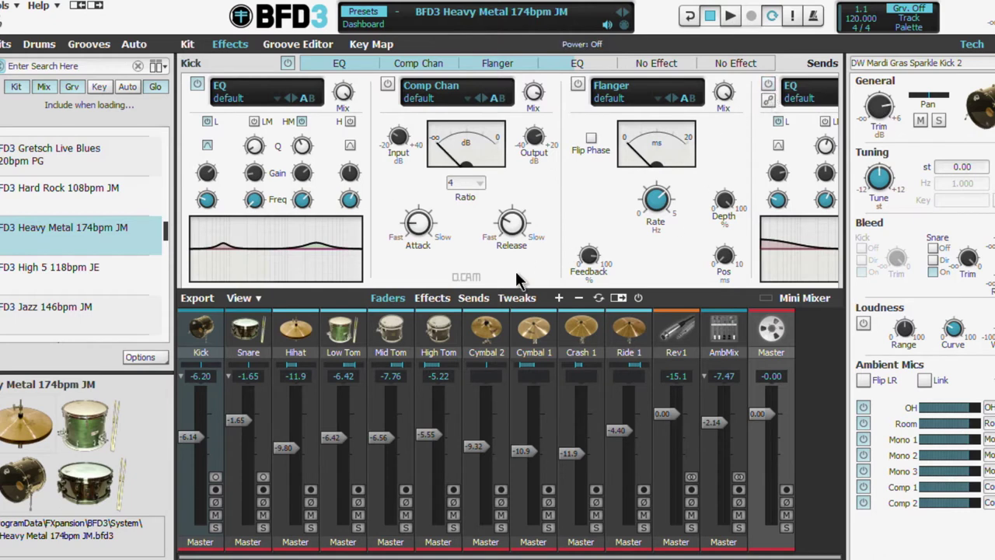
- Review the effects chains channel by channel from Hihat through the toms to High Tom and back to Kick
{"action": "left_click", "coordinate": [295, 330]}
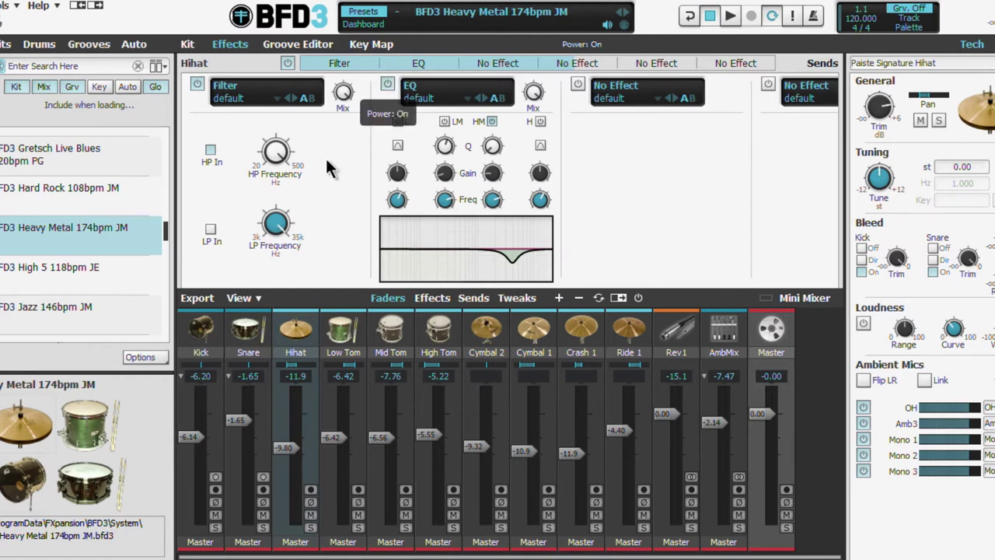
{"action": "left_click", "coordinate": [295, 542]}
{"action": "left_click", "coordinate": [290, 336]}
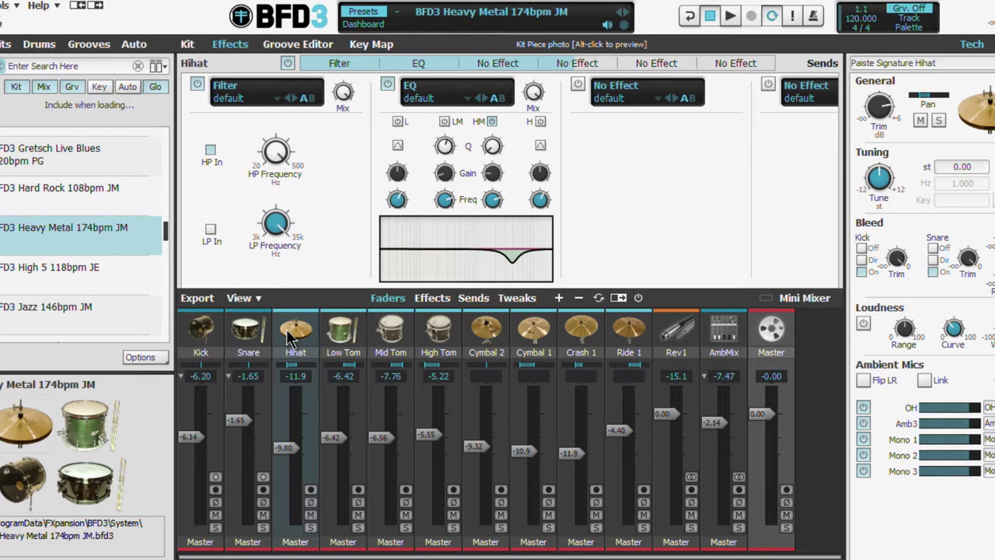
{"action": "key", "text": "Right"}
{"action": "key", "text": "Right"}
{"action": "key", "text": "Right"}
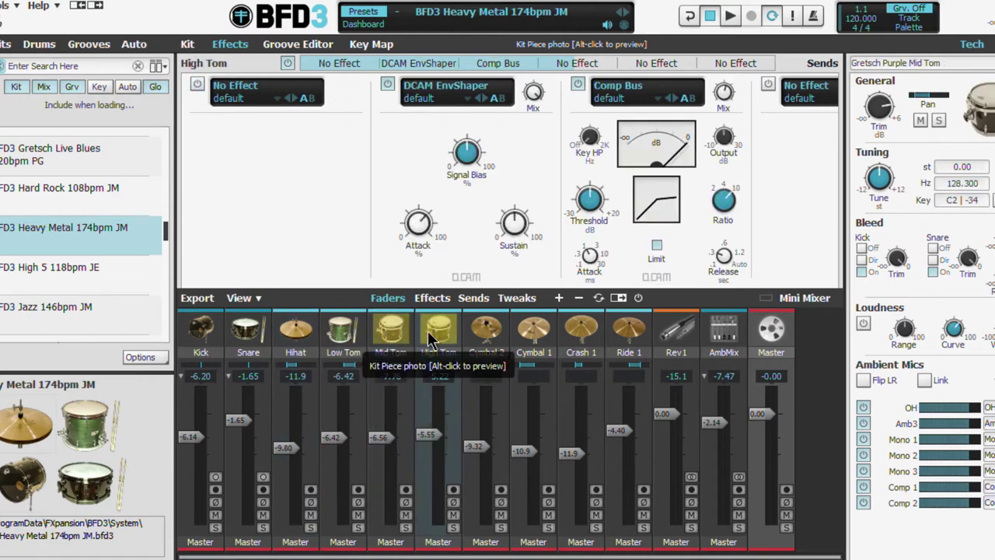
{"action": "key", "text": "Left"}
{"action": "key", "text": "Left"}
{"action": "key", "text": "Left"}
{"action": "key", "text": "Left"}
{"action": "key", "text": "Left"}
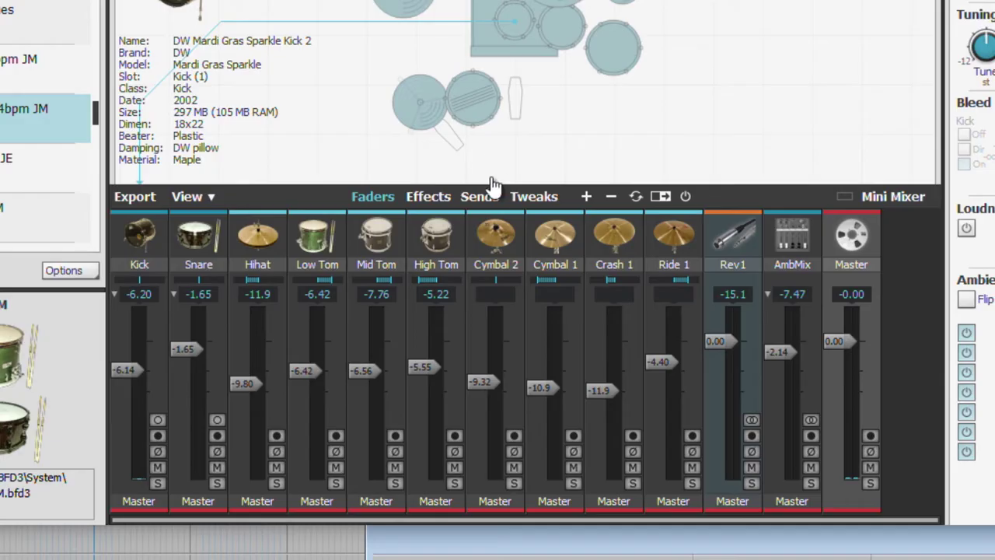
- Check the sends of all mixer channels and the effects chain on Rev1, then return to the faders
{"action": "left_click", "coordinate": [546, 301]}
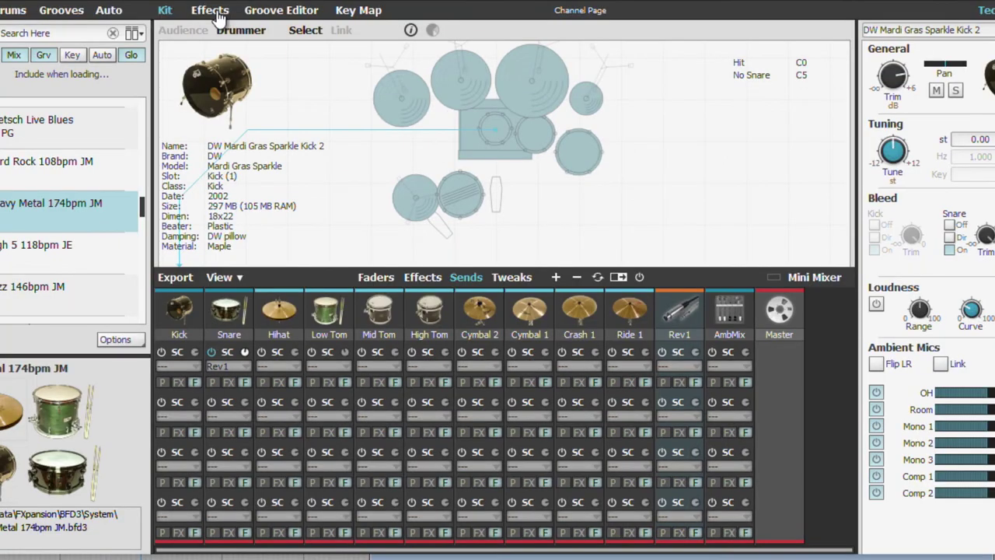
{"action": "left_click", "coordinate": [179, 0]}
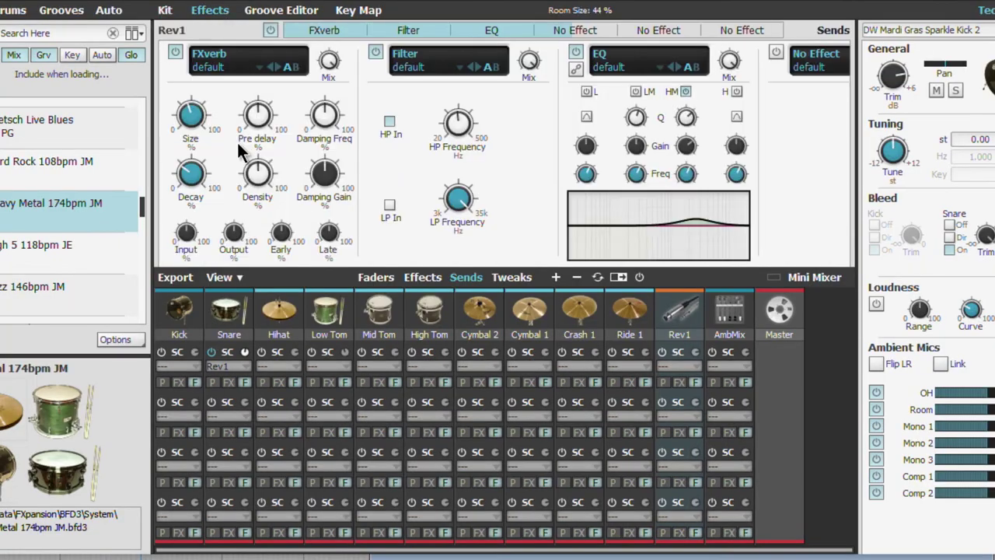
{"action": "left_click", "coordinate": [375, 277]}
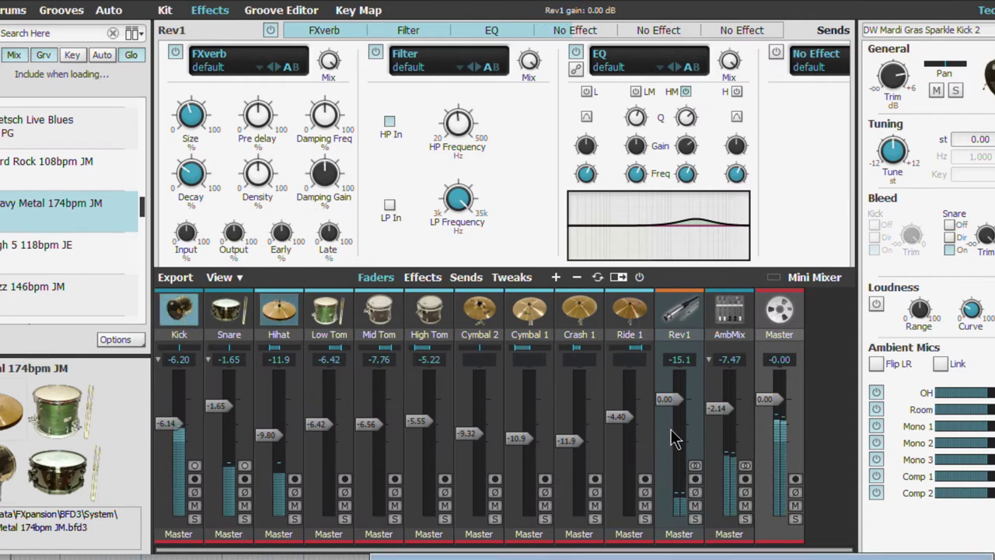
- Raise the Rev1 channel's gain to 6.00 dB and pull it back down during playback
{"action": "left_click_drag", "start_coordinate": [666, 399], "coordinate": [678, 369]}
{"action": "mouse_move", "coordinate": [674, 374]}
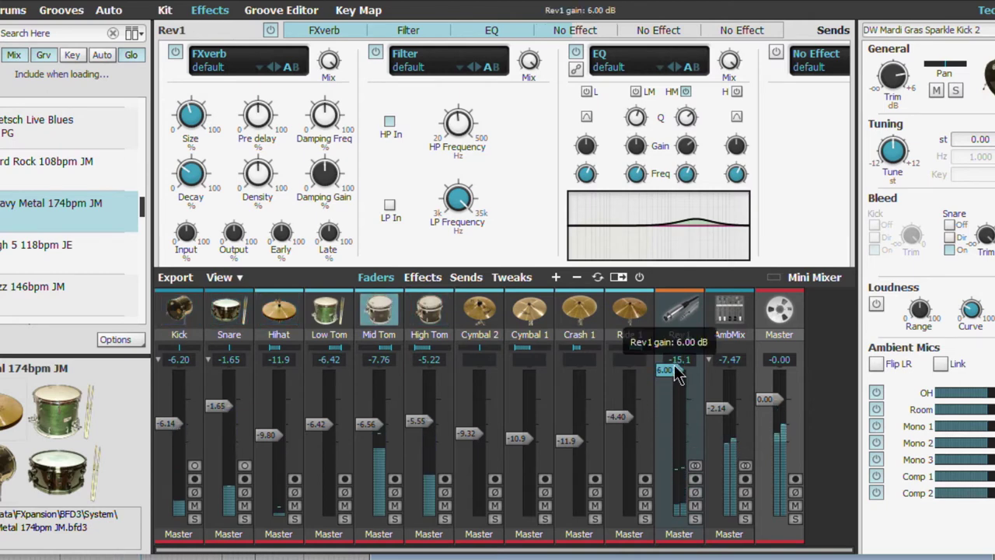
{"action": "left_click_drag", "start_coordinate": [674, 374], "coordinate": [675, 415]}
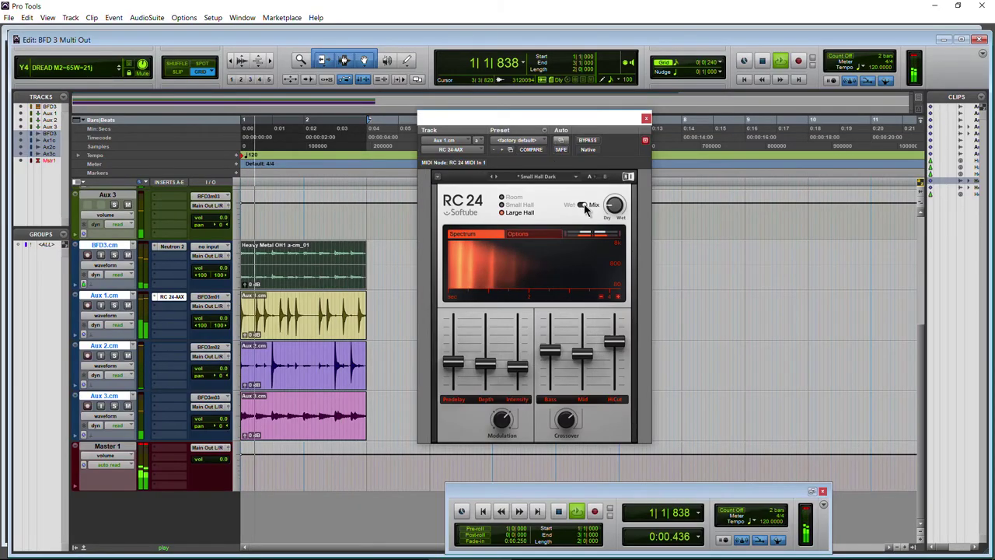
- Route the output of BFD3's Rev1 channel to Stereo 3
{"action": "mouse_move", "coordinate": [481, 365]}
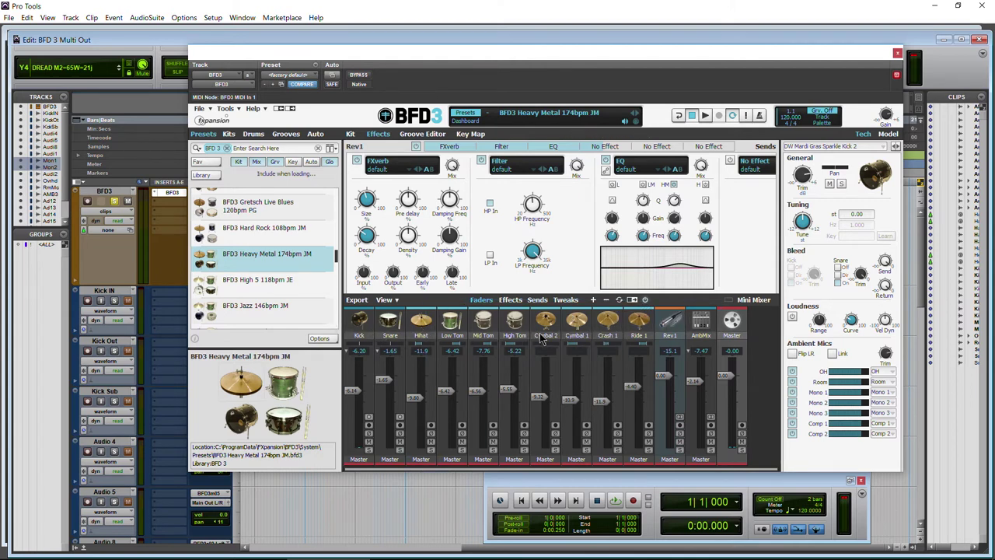
{"action": "left_click", "coordinate": [667, 459]}
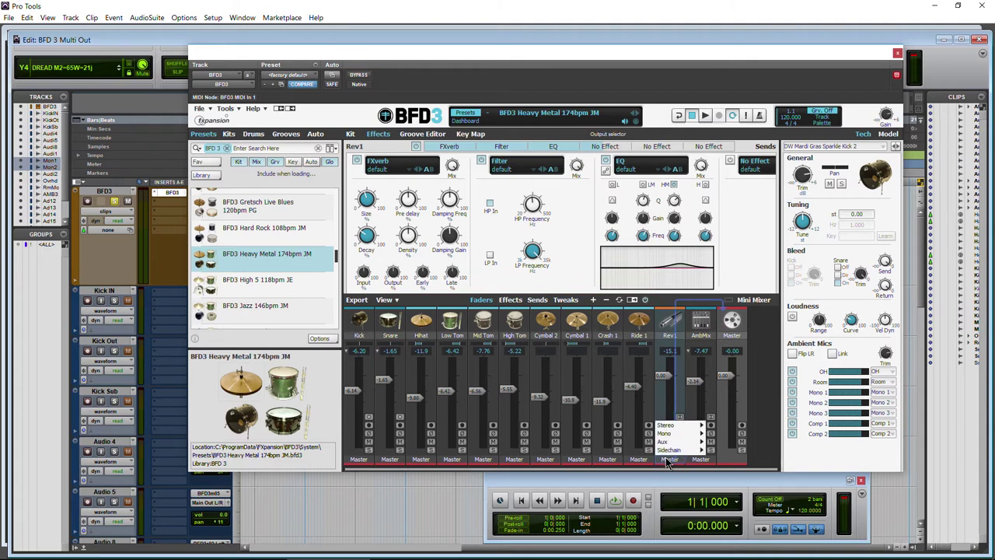
{"action": "left_click", "coordinate": [645, 300]}
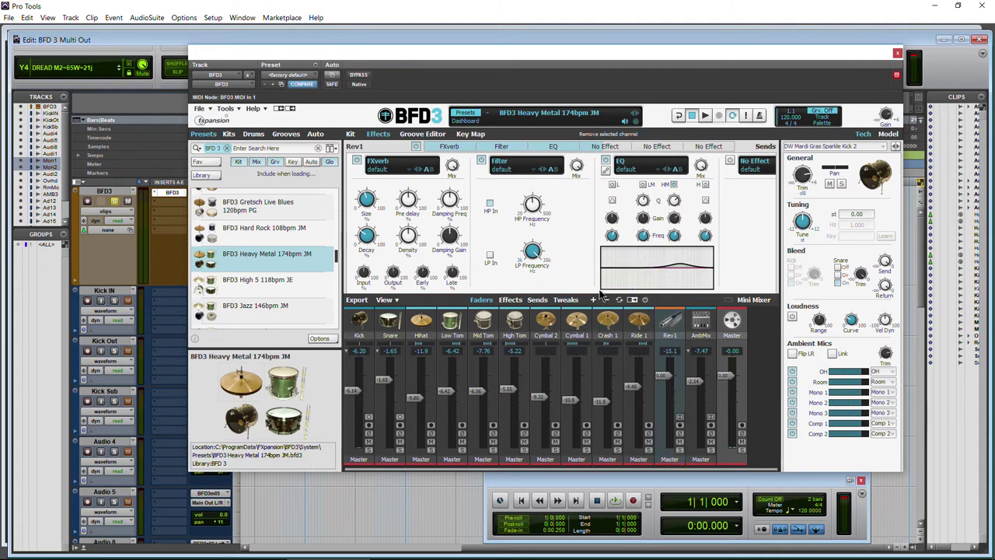
{"action": "left_click", "coordinate": [669, 459]}
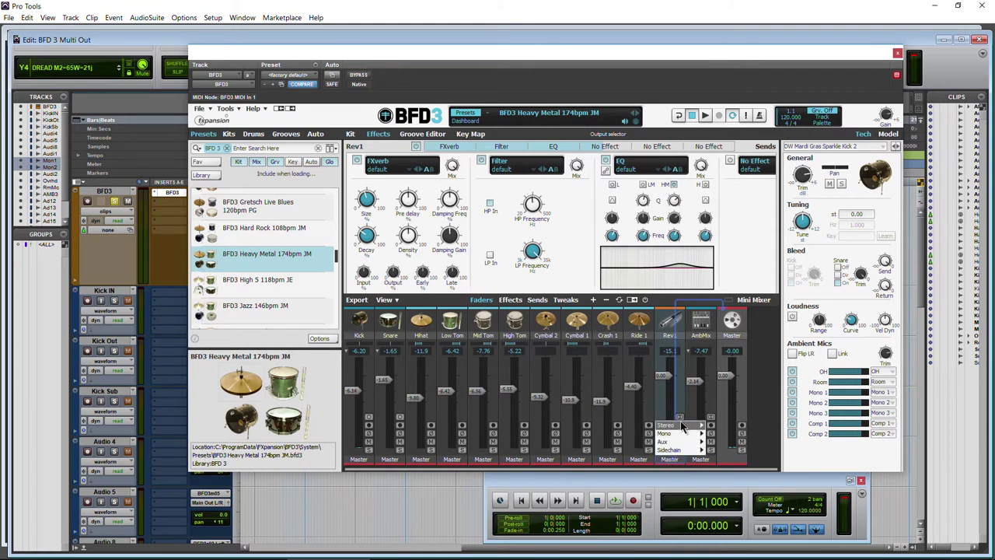
{"action": "mouse_move", "coordinate": [683, 425]}
{"action": "left_click", "coordinate": [715, 432]}
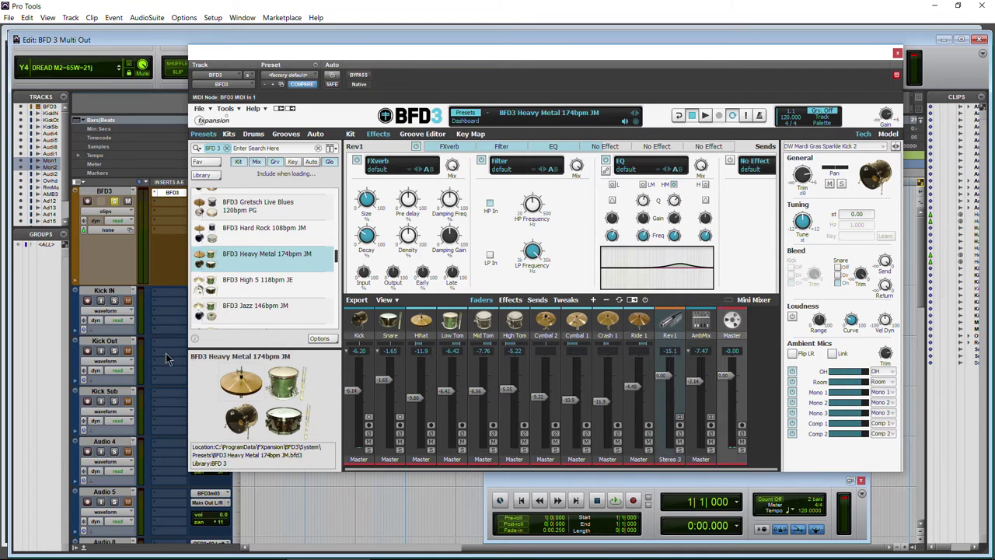
- Set the input of the Audio 12 track to the BFD3s03 plug-in output
{"action": "scroll", "coordinate": [166, 358], "scroll_direction": "down", "scroll_amount": 10}
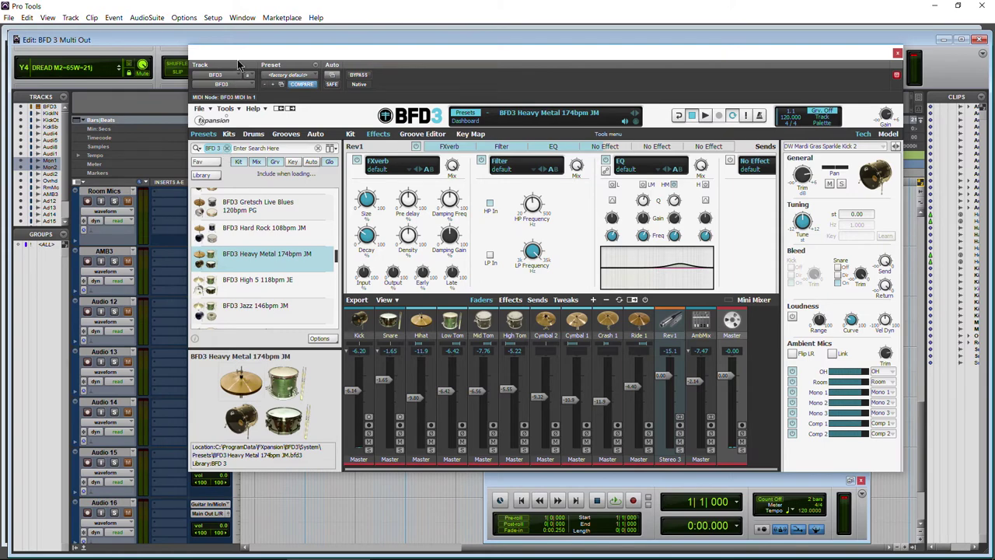
{"action": "left_click_drag", "start_coordinate": [239, 65], "coordinate": [325, 67]}
{"action": "left_click", "coordinate": [216, 310]}
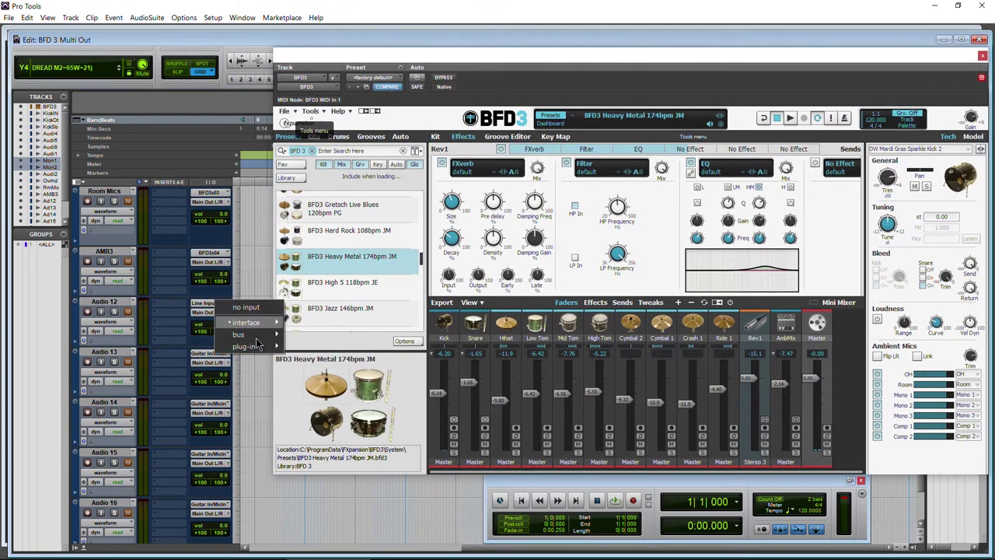
{"action": "mouse_move", "coordinate": [256, 348]}
{"action": "mouse_move", "coordinate": [354, 354]}
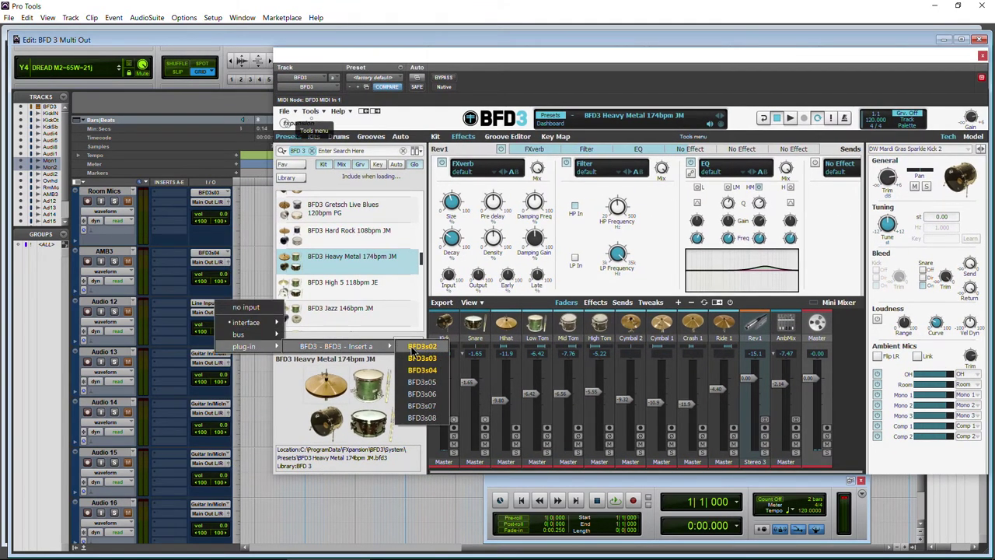
{"action": "left_click", "coordinate": [420, 359]}
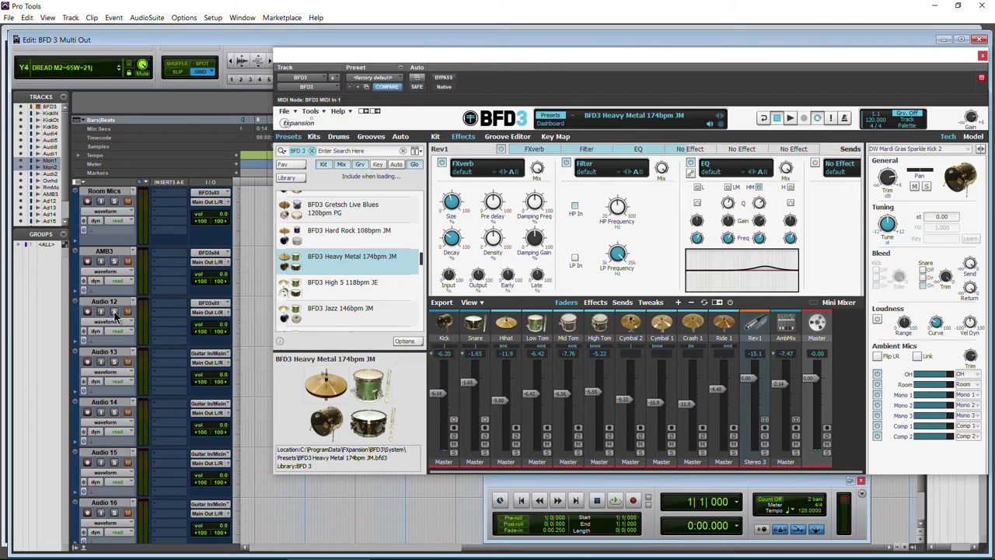
- Record-enable Audio 12 and record the Rev1 output onto it from bar 1 into bar 4
{"action": "scroll", "coordinate": [248, 336], "scroll_direction": "up", "scroll_amount": 5}
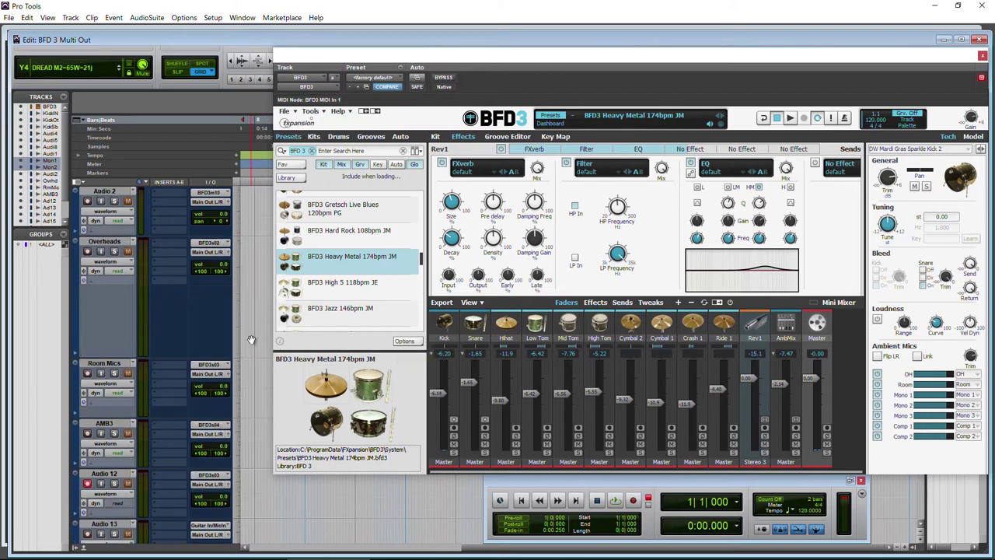
{"action": "scroll", "coordinate": [248, 335], "scroll_direction": "up", "scroll_amount": 10}
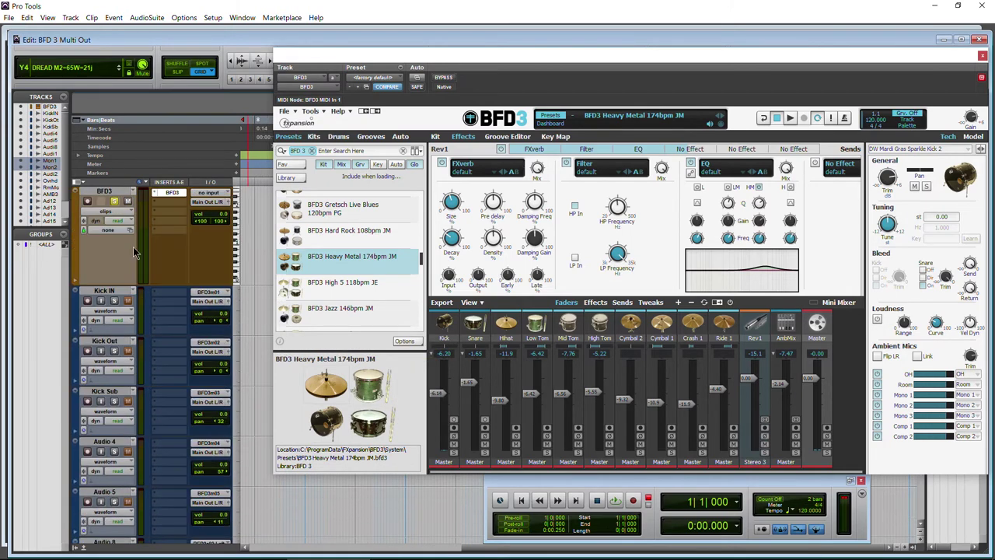
{"action": "scroll", "coordinate": [183, 260], "scroll_direction": "down", "scroll_amount": 15}
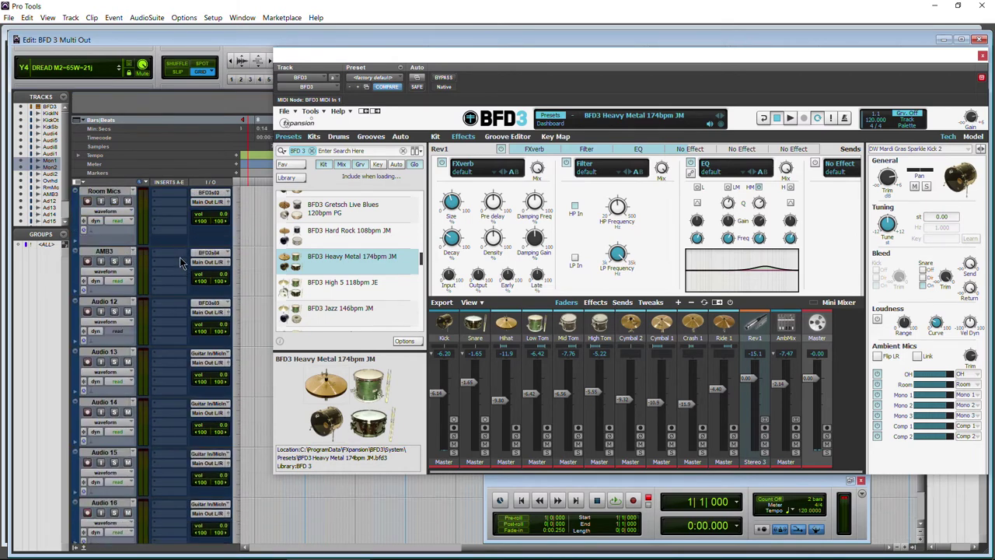
{"action": "left_click", "coordinate": [603, 525]}
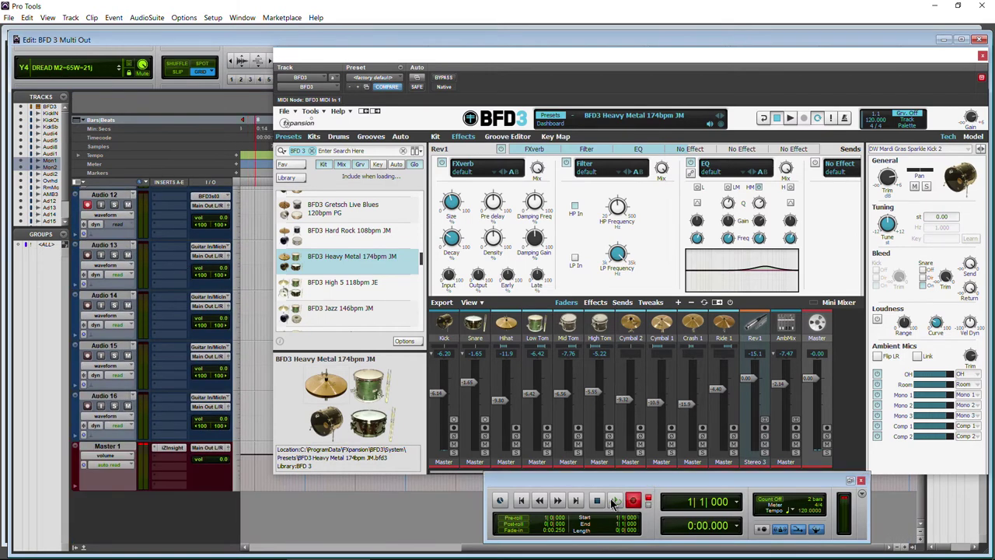
{"action": "left_click", "coordinate": [614, 502]}
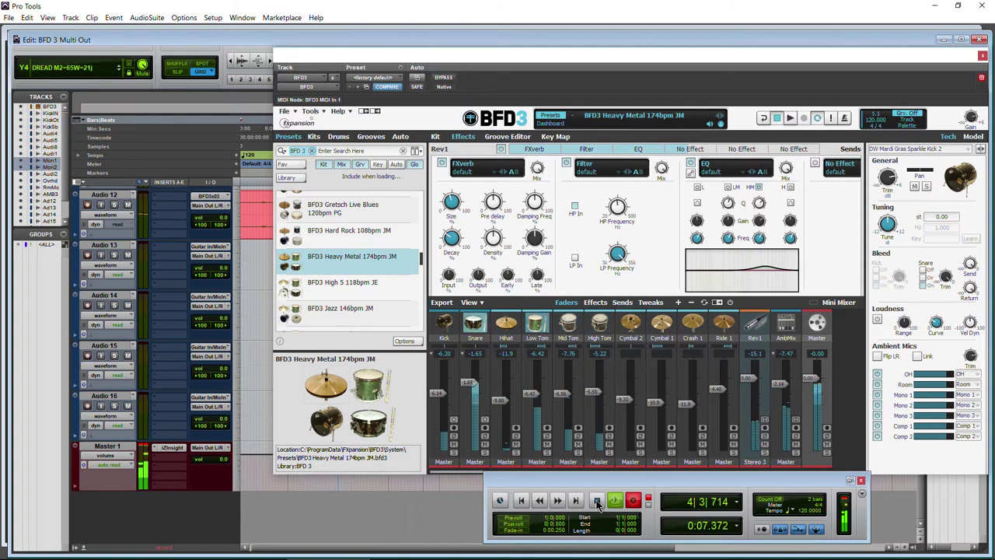
{"action": "left_click", "coordinate": [597, 502]}
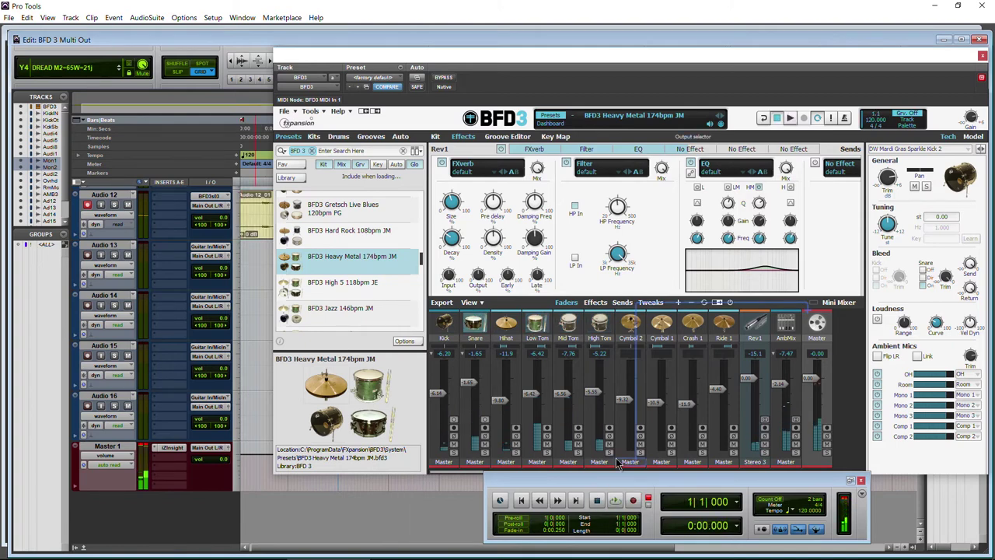
- Glance at the mixer's sends, then close the BFD3 window to view the Audio 12 clip in the timeline
{"action": "left_click", "coordinate": [622, 302]}
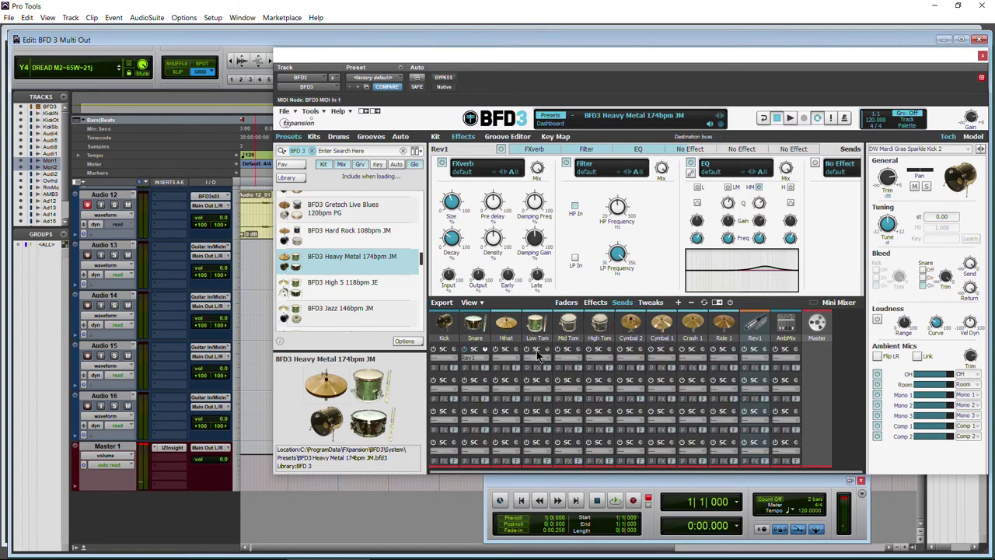
{"action": "left_click", "coordinate": [565, 302]}
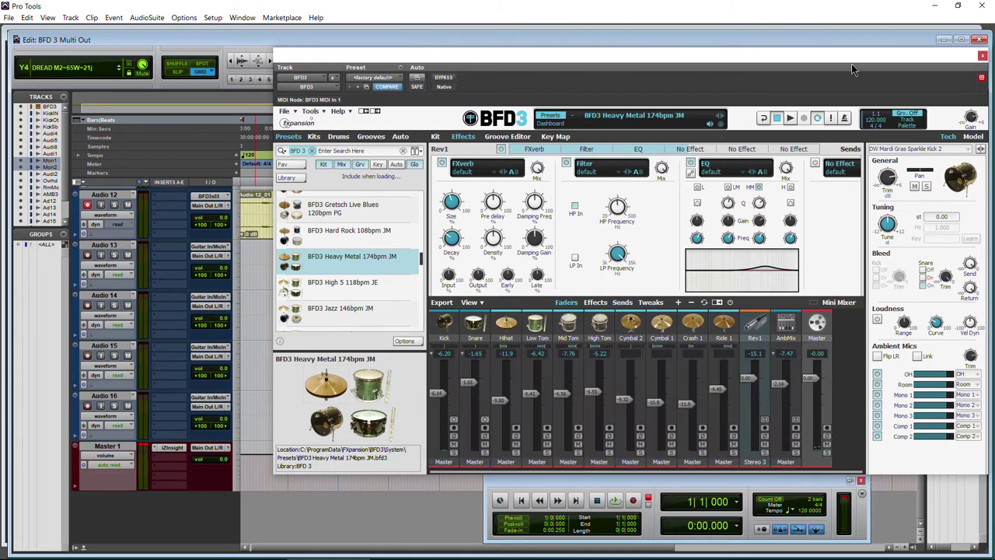
{"action": "left_click_drag", "start_coordinate": [851, 64], "coordinate": [775, 71]}
{"action": "left_click", "coordinate": [905, 64]}
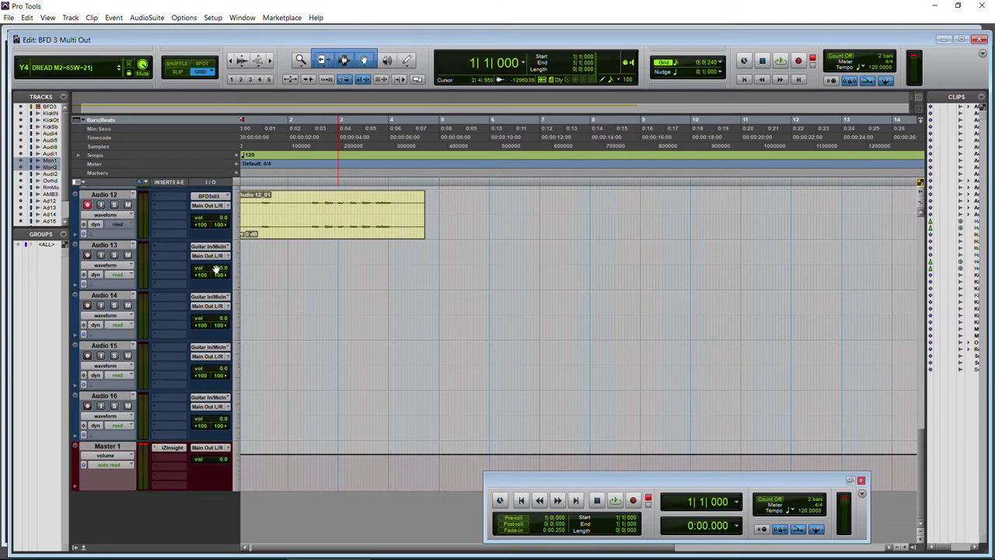
{"action": "left_click", "coordinate": [268, 62]}
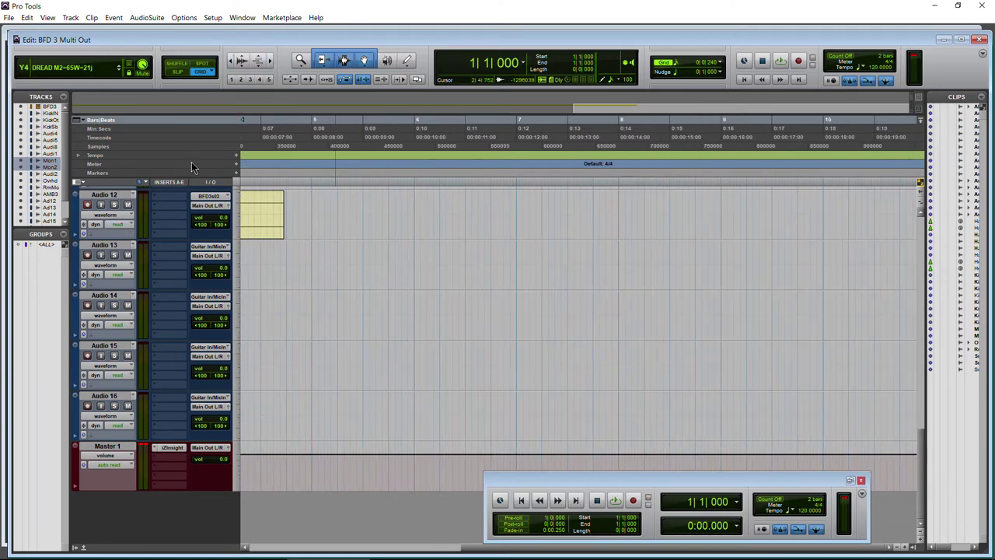
- Increase the height of the Audio 12 track and play back its recorded Rev1 clip from bar 1
{"action": "left_click_drag", "start_coordinate": [113, 239], "coordinate": [117, 299]}
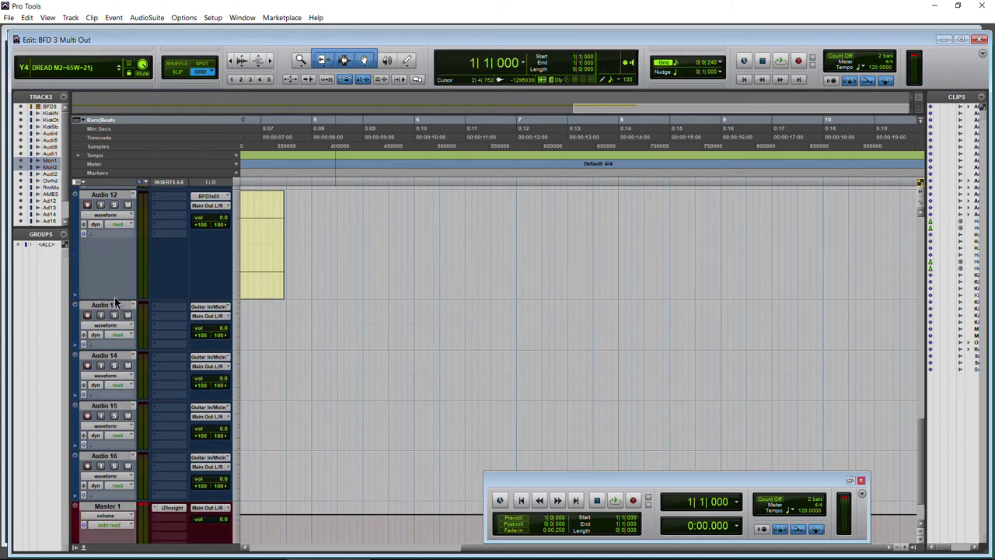
{"action": "key", "text": "space"}
{"action": "key", "text": "space"}
{"action": "scroll", "coordinate": [132, 256], "scroll_direction": "up", "scroll_amount": 10}
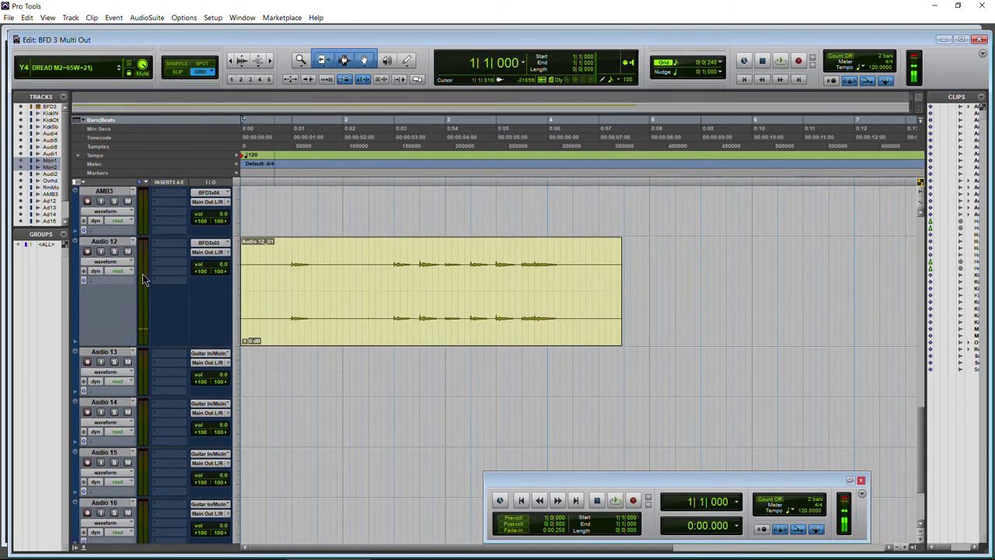
{"action": "scroll", "coordinate": [182, 284], "scroll_direction": "down", "scroll_amount": 10}
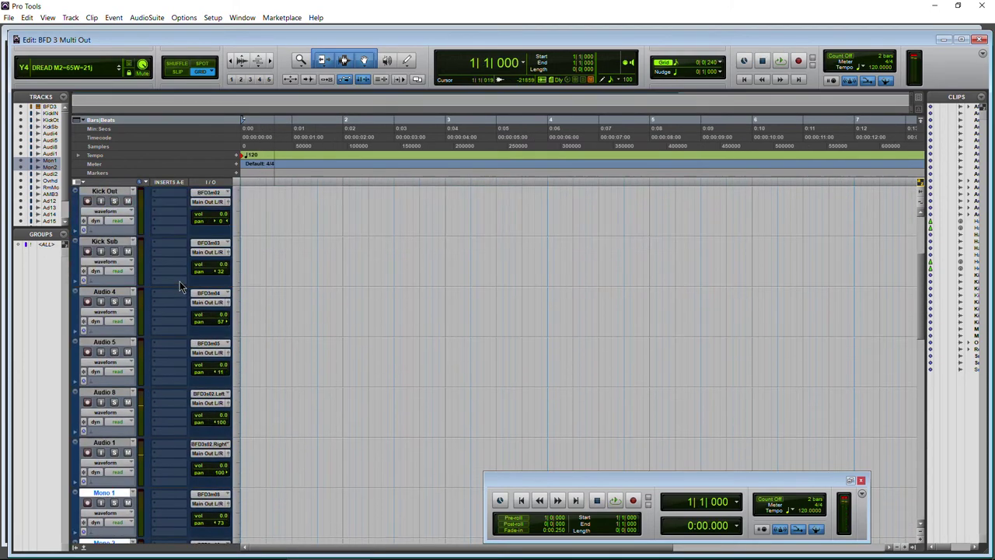
{"action": "key", "text": "space"}
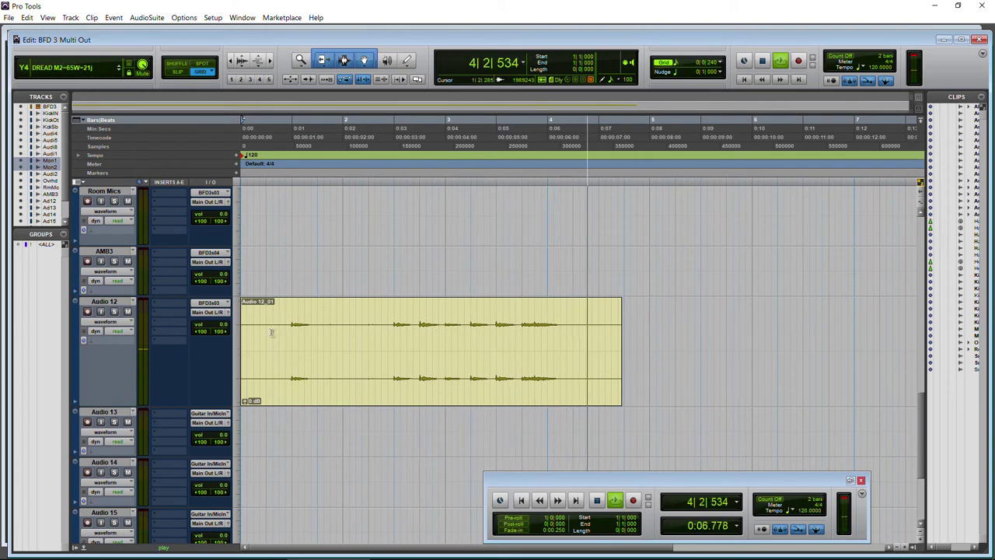
{"action": "key", "text": "space"}
- Delete the Audio 12_01 clip from the Audio 12 track
{"action": "scroll", "coordinate": [145, 338], "scroll_direction": "up", "scroll_amount": 5}
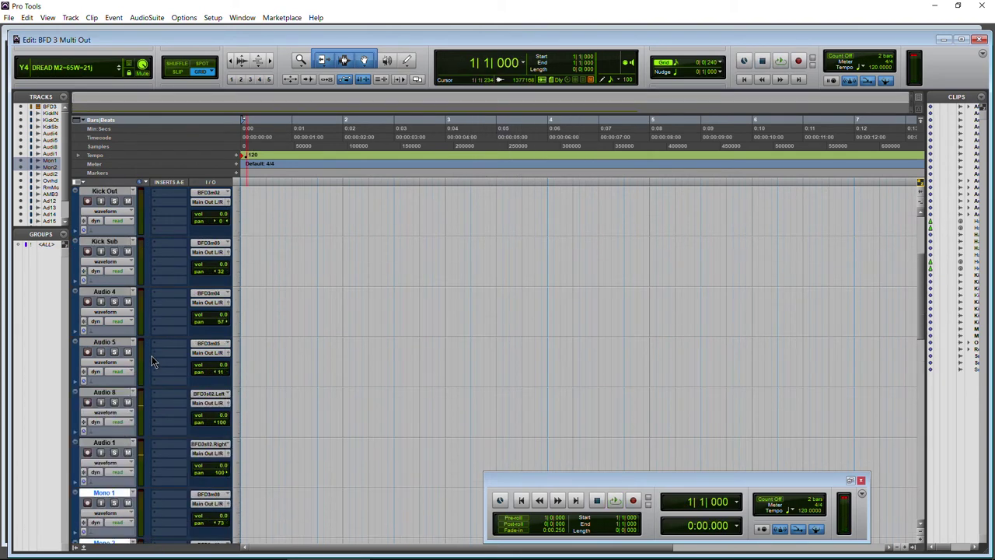
{"action": "scroll", "coordinate": [153, 362], "scroll_direction": "down", "scroll_amount": 5}
{"action": "scroll", "coordinate": [154, 362], "scroll_direction": "up", "scroll_amount": 4}
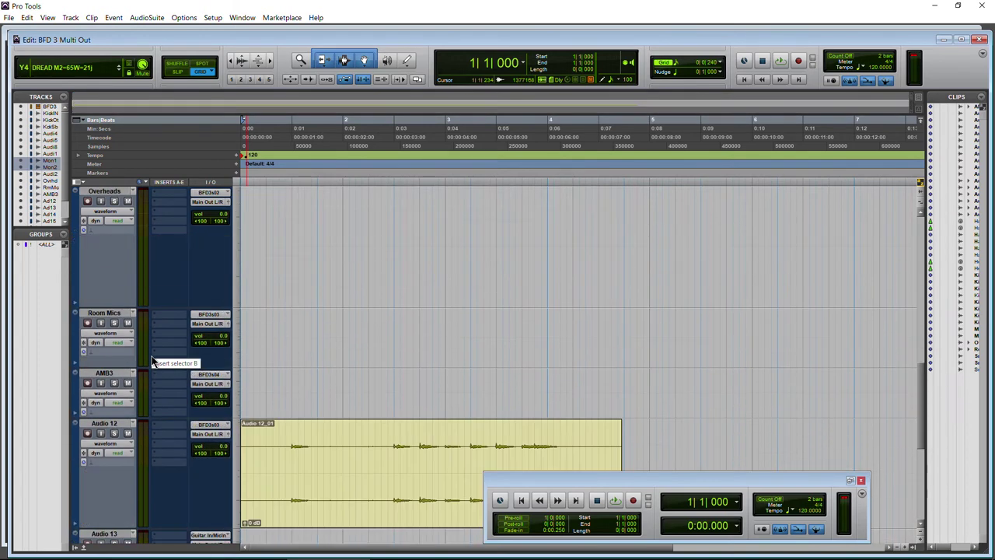
{"action": "left_click", "coordinate": [370, 520]}
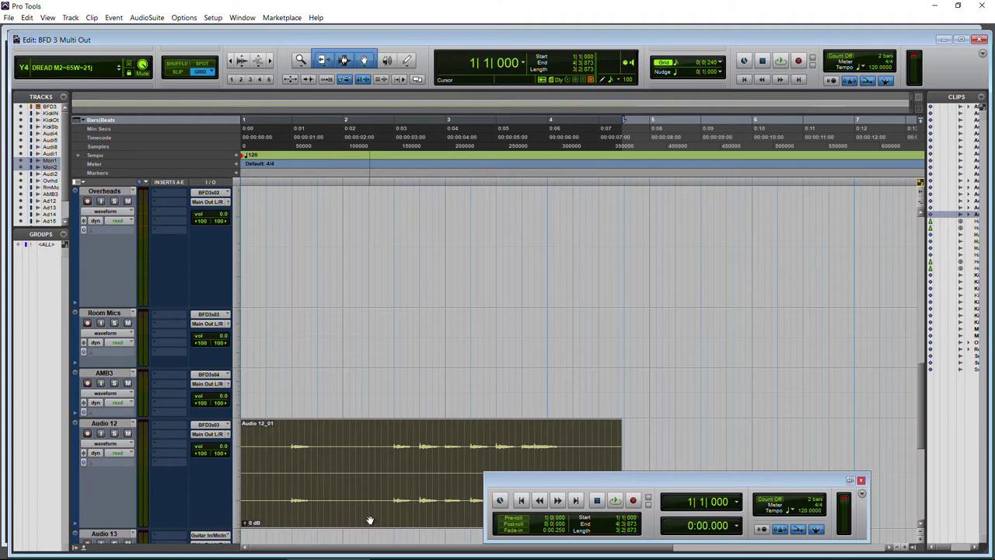
{"action": "key", "text": "Delete"}
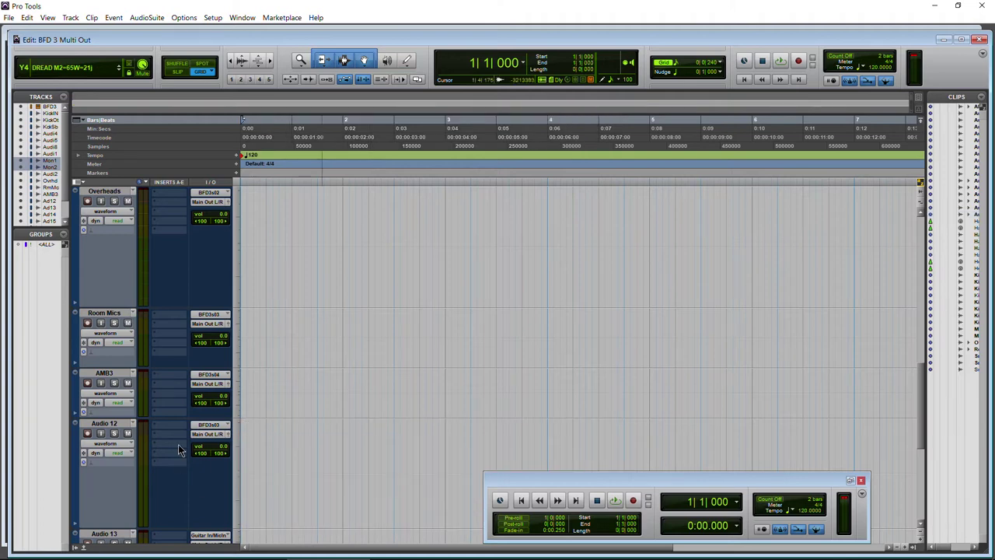
- Open the BFD3 plug-in from the BFD3 instrument track and reposition its window higher over the timeline
{"action": "scroll", "coordinate": [178, 444], "scroll_direction": "up", "scroll_amount": 10}
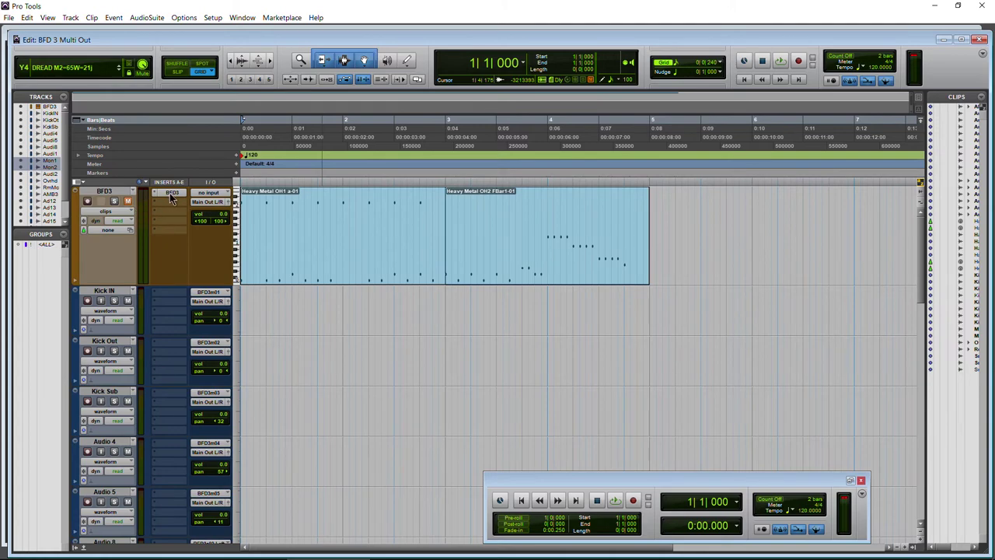
{"action": "left_click", "coordinate": [166, 196]}
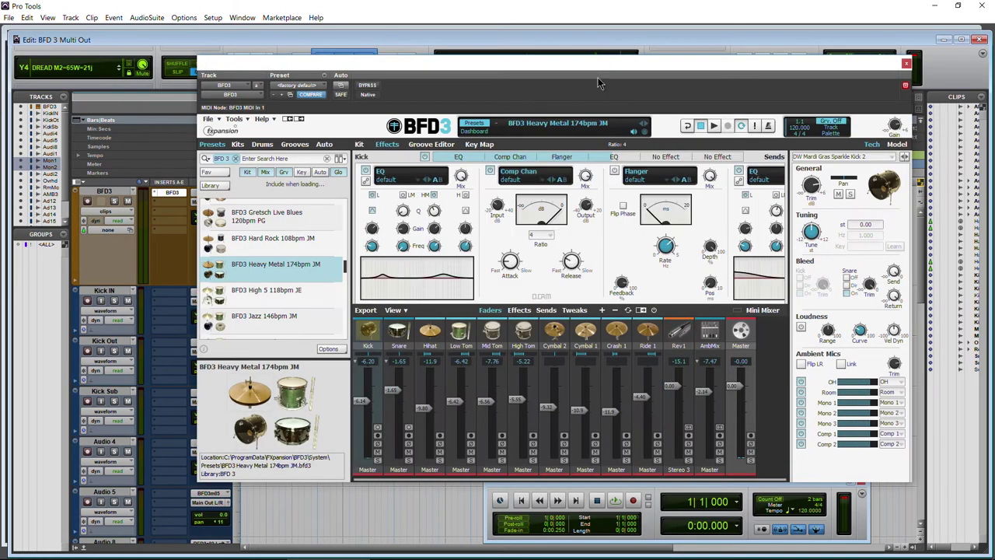
{"action": "left_click_drag", "start_coordinate": [598, 78], "coordinate": [587, 60]}
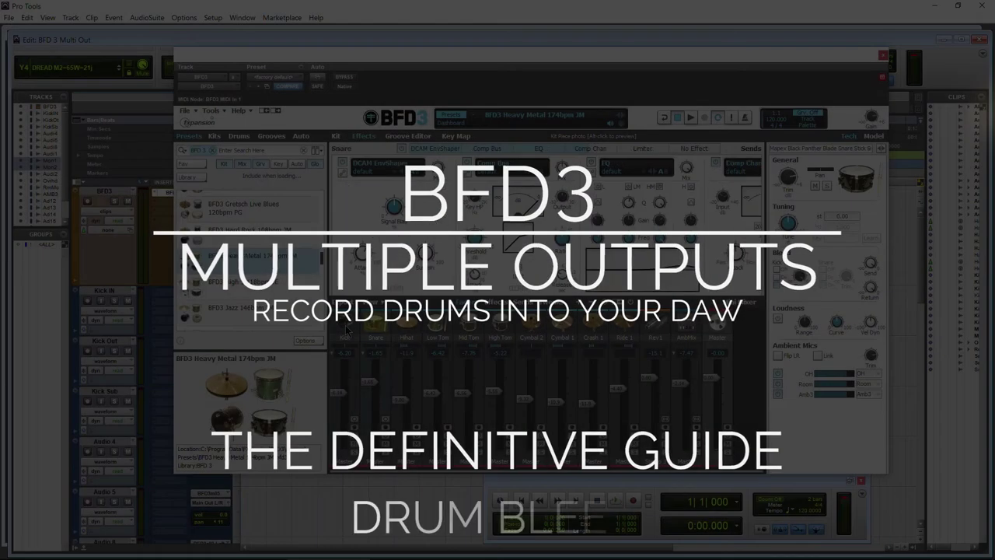
- Compare the Bleed settings of the Kick and Snare channels in BFD3
{"action": "left_click", "coordinate": [346, 331]}
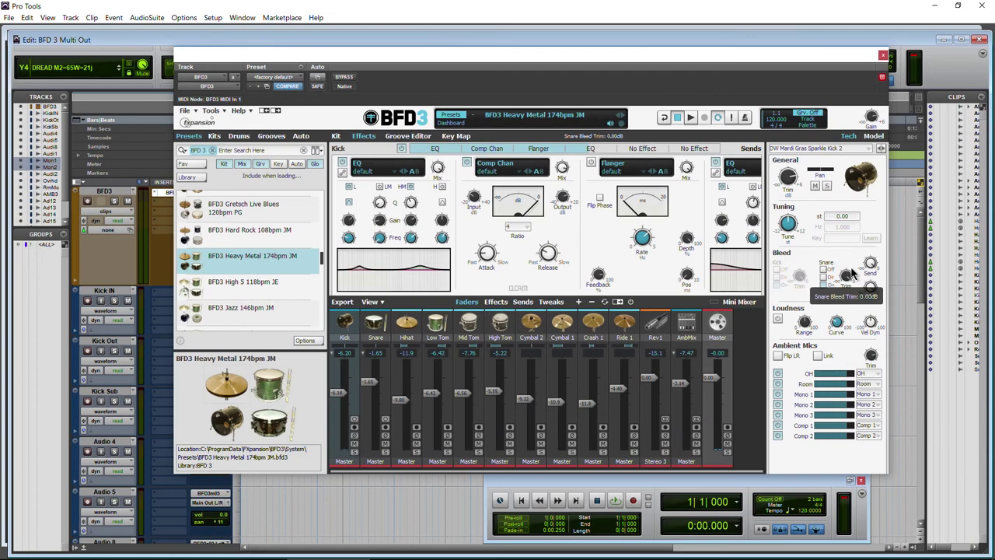
{"action": "left_click", "coordinate": [376, 335]}
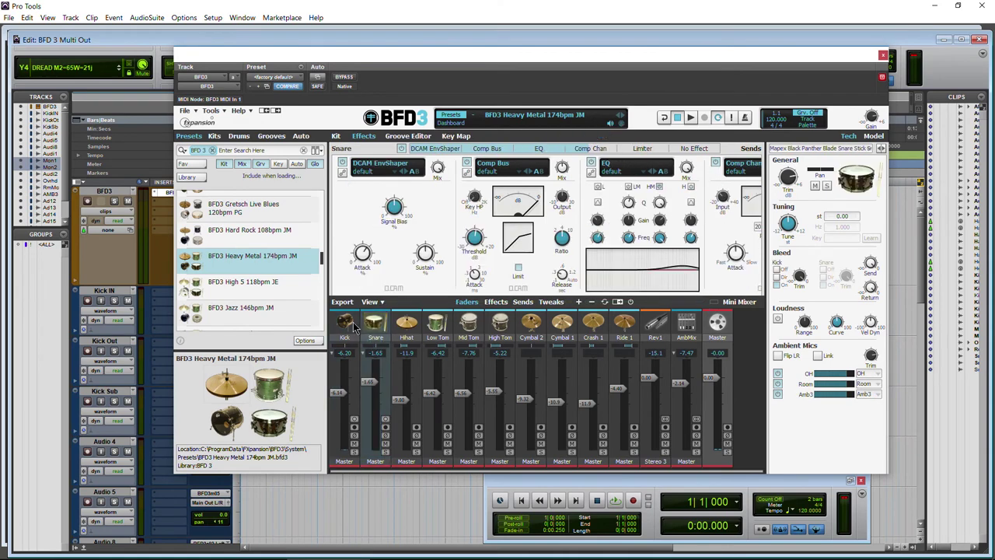
{"action": "left_click_drag", "start_coordinate": [805, 322], "coordinate": [783, 272]}
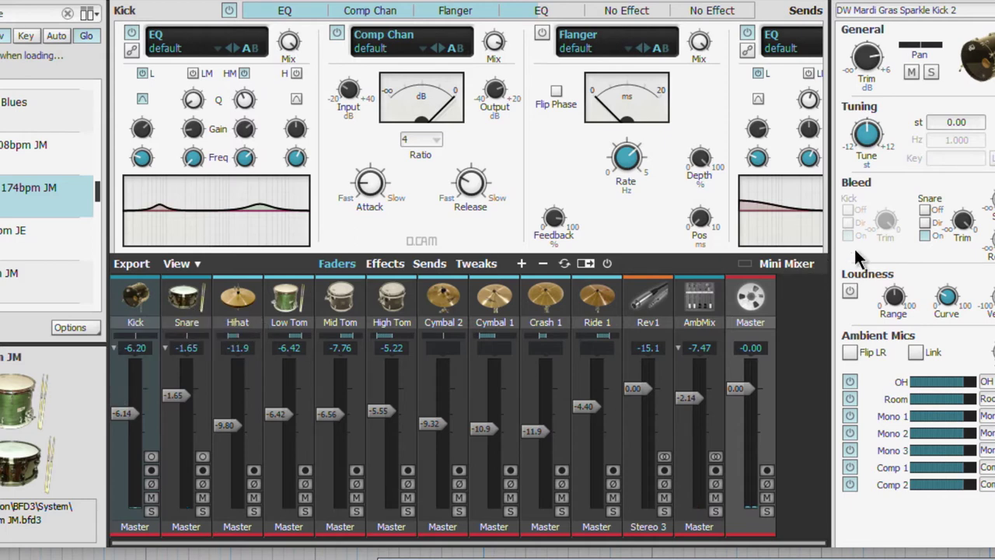
- Switch the snare's Kick bleed off and back on while auditioning the snare, and try adjusting the Kick bleed Trim
{"action": "left_click", "coordinate": [208, 321]}
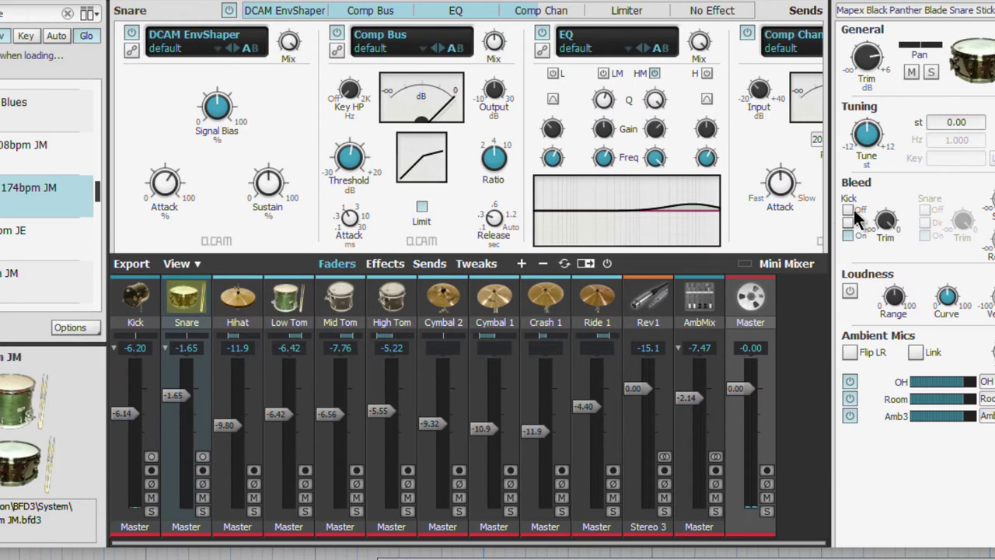
{"action": "left_click", "coordinate": [204, 307], "text": "alt"}
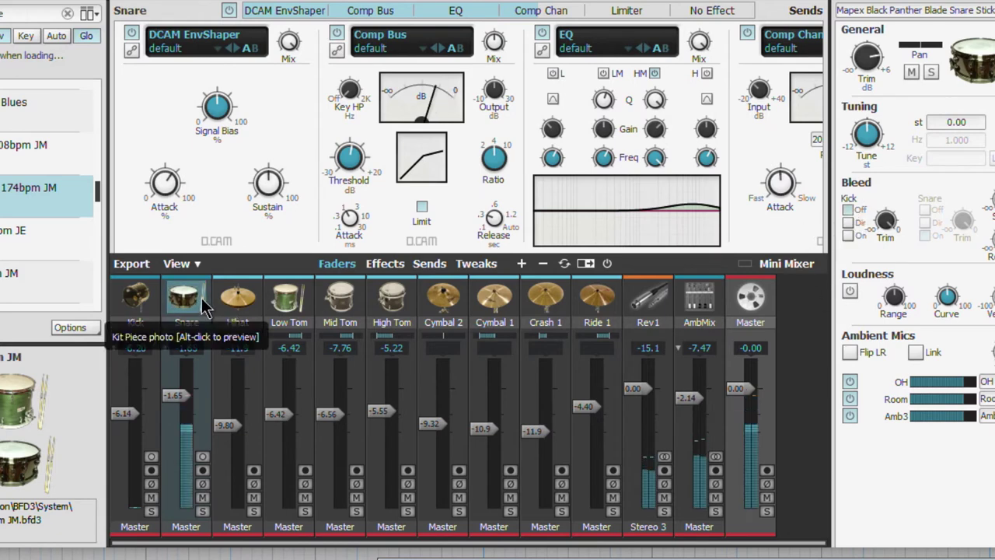
{"action": "left_click", "coordinate": [205, 305], "text": "alt"}
{"action": "left_click", "coordinate": [206, 306], "text": "alt"}
{"action": "left_click", "coordinate": [207, 305], "text": "alt"}
{"action": "left_click", "coordinate": [207, 305], "text": "alt"}
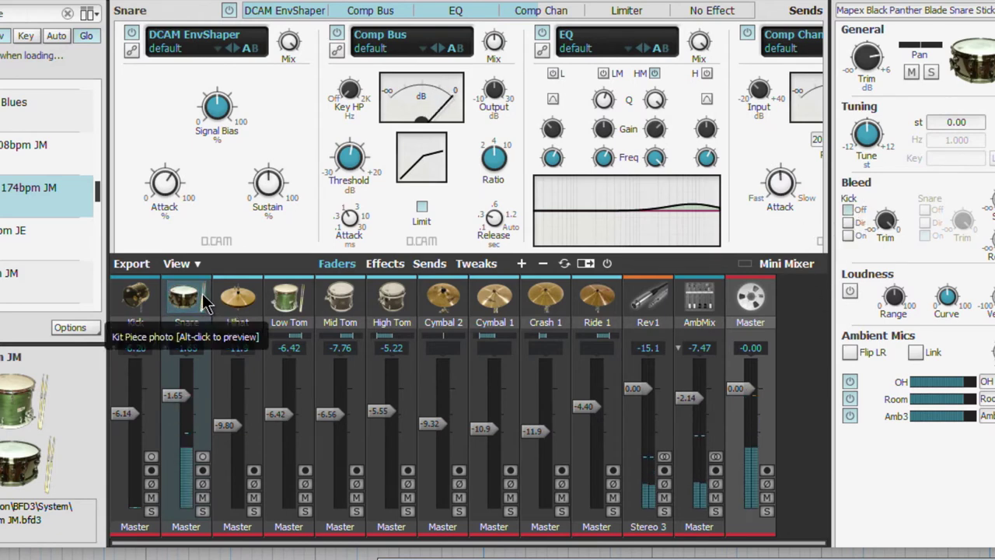
{"action": "left_click", "coordinate": [207, 305], "text": "alt"}
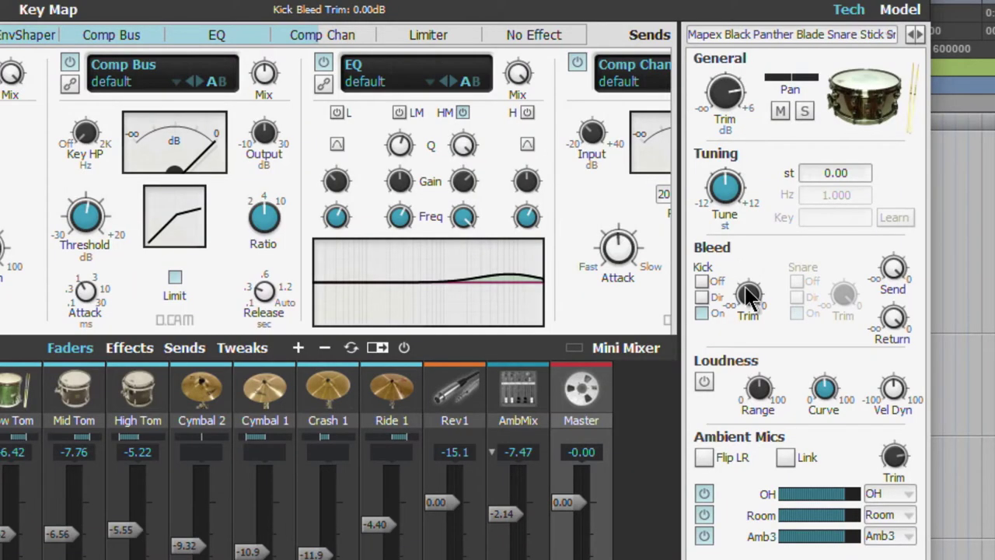
{"action": "mouse_move", "coordinate": [748, 293]}
{"action": "left_mouse_down"}
{"action": "mouse_move", "coordinate": [748, 326]}
{"action": "mouse_move", "coordinate": [749, 296]}
{"action": "left_mouse_up"}
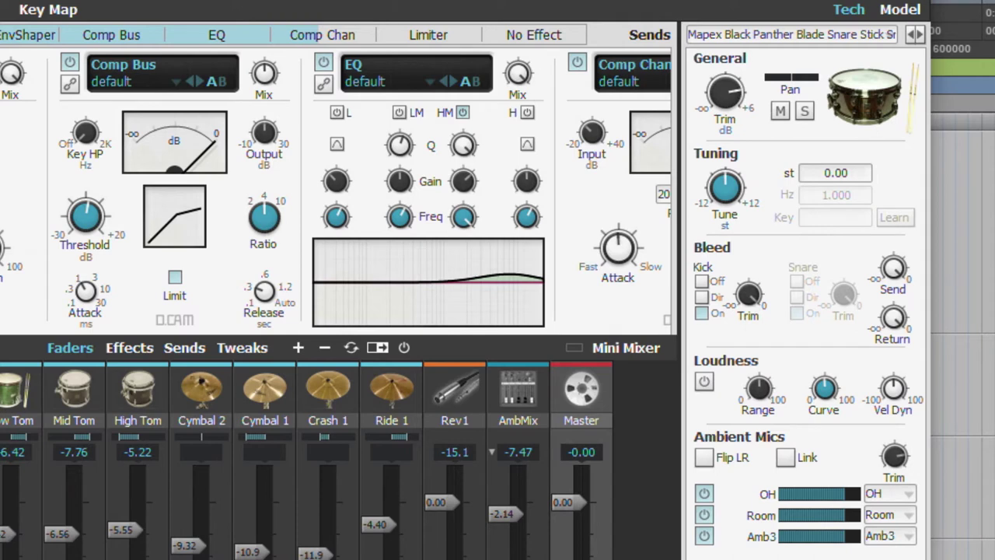
{"action": "mouse_move", "coordinate": [749, 289]}
{"action": "left_mouse_down"}
{"action": "mouse_move", "coordinate": [747, 354]}
{"action": "mouse_move", "coordinate": [749, 305]}
{"action": "left_mouse_up"}
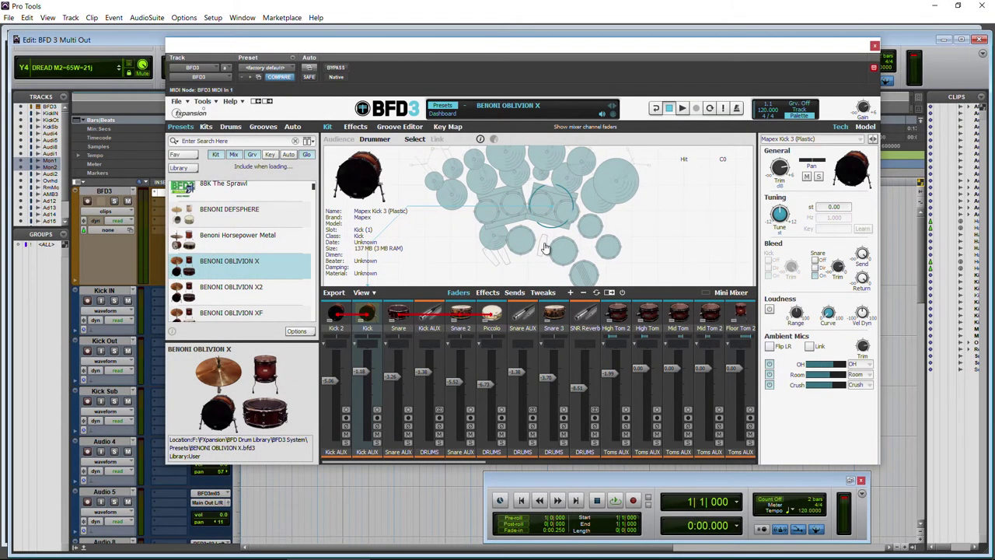
- Audition the snare, toms and cymbals of the BENONI OBLIVION X preset in the kit view
{"action": "left_click", "coordinate": [529, 248]}
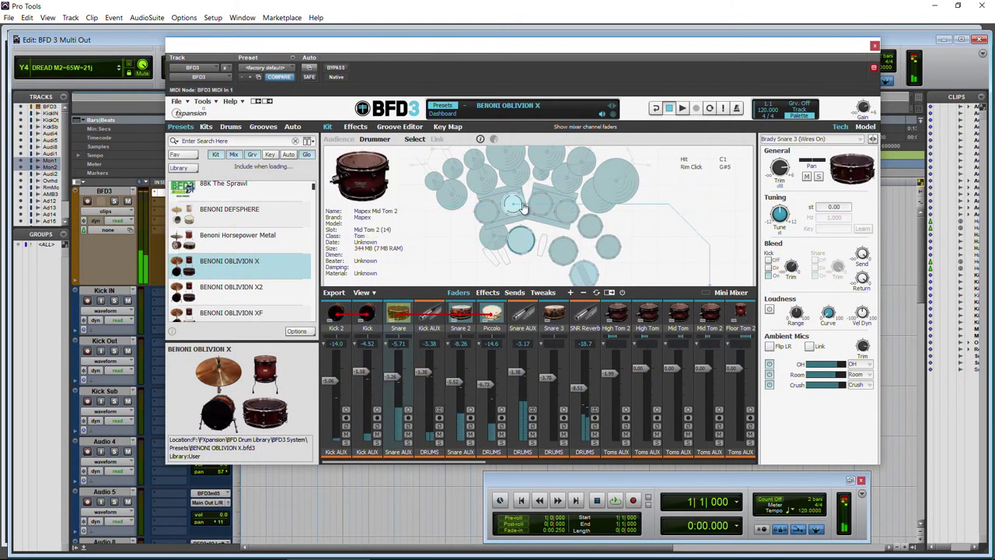
{"action": "left_click", "coordinate": [569, 216]}
{"action": "left_click", "coordinate": [600, 188]}
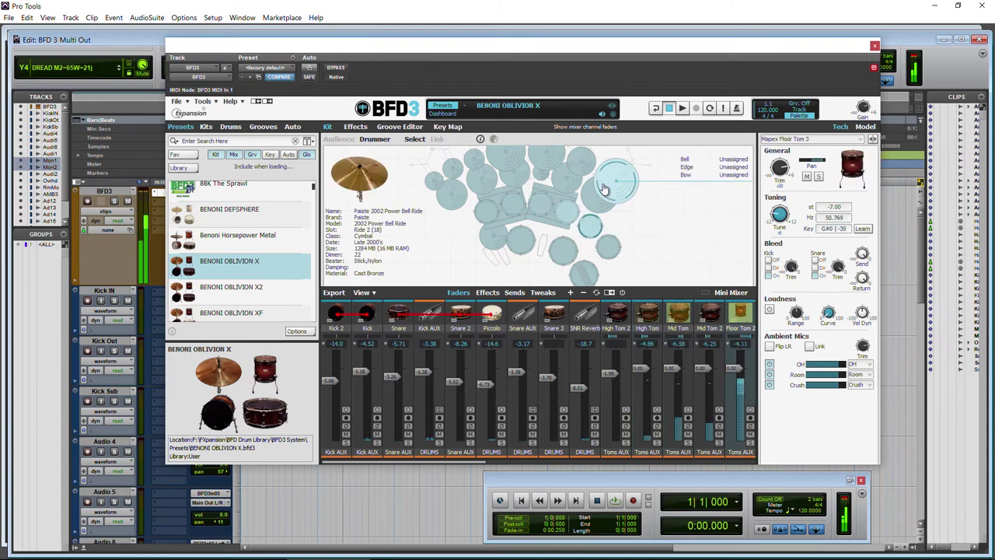
{"action": "left_click", "coordinate": [475, 161]}
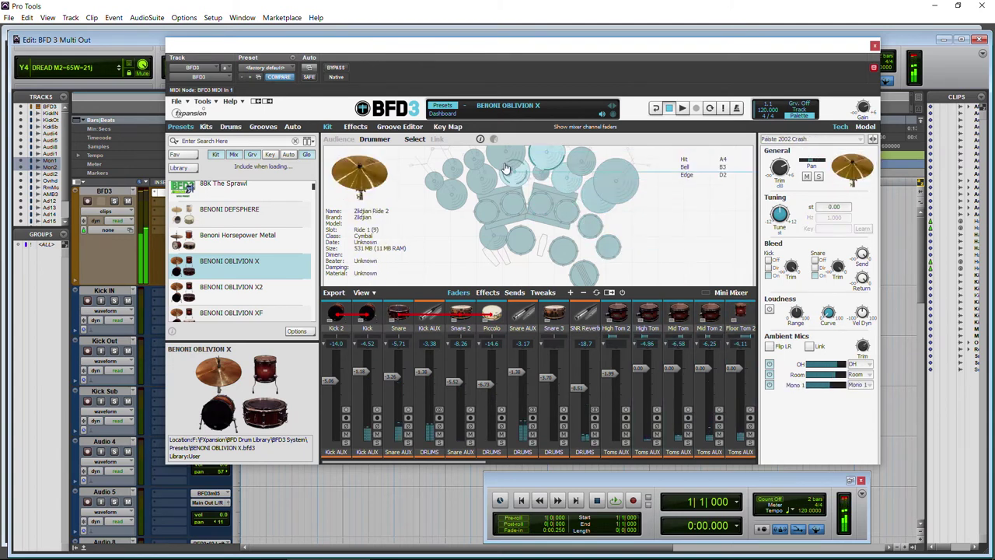
{"action": "left_click", "coordinate": [477, 194]}
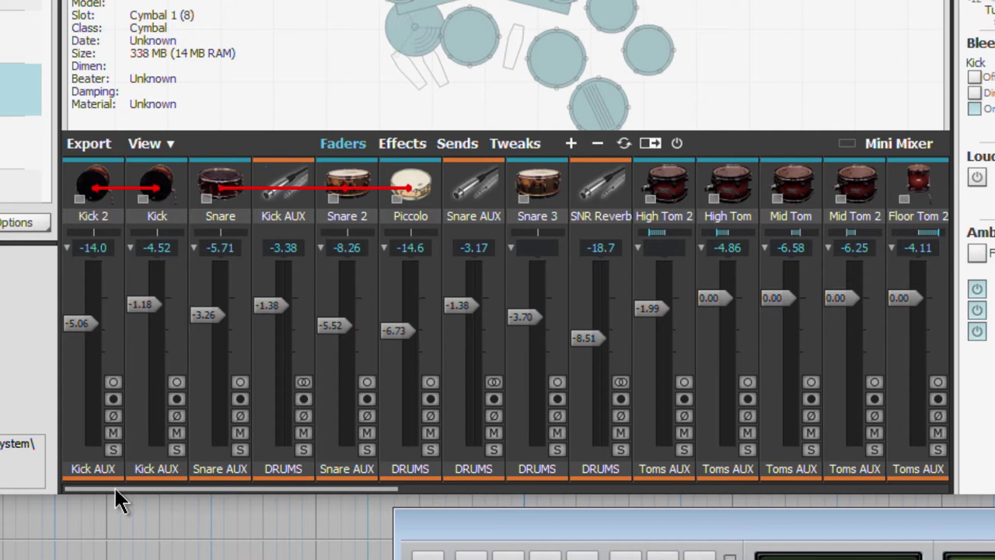
- Look through the BENONI OBLIVION X mixer channels, viewing their sends, effects and faders
{"action": "left_click_drag", "start_coordinate": [348, 464], "coordinate": [370, 461]}
{"action": "left_click_drag", "start_coordinate": [163, 489], "coordinate": [259, 490]}
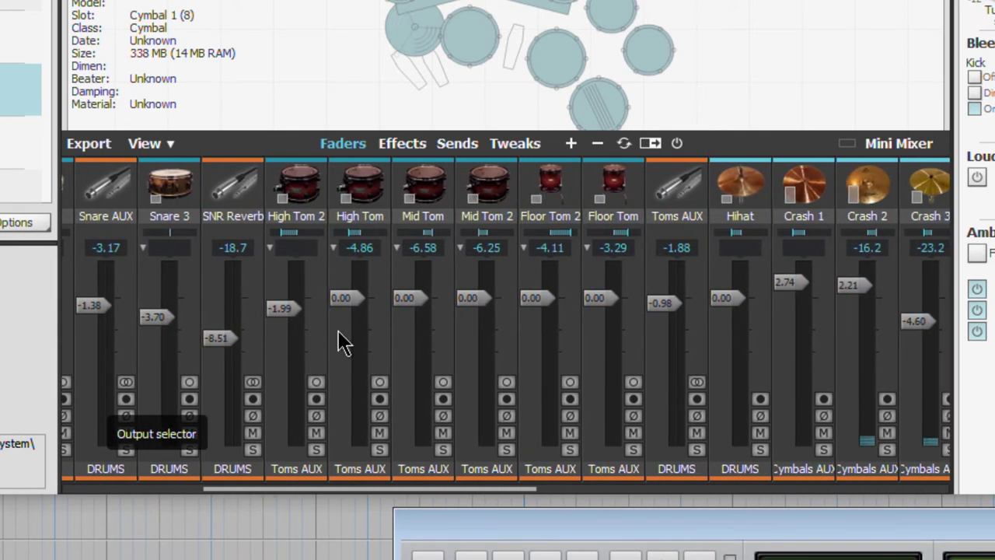
{"action": "left_click", "coordinate": [459, 145]}
{"action": "left_click", "coordinate": [401, 143]}
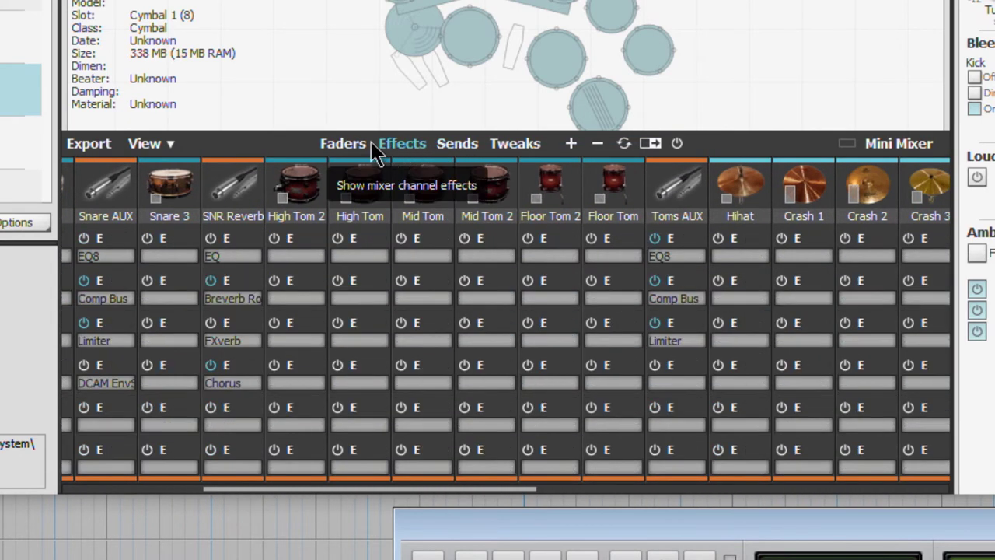
{"action": "left_click", "coordinate": [334, 143]}
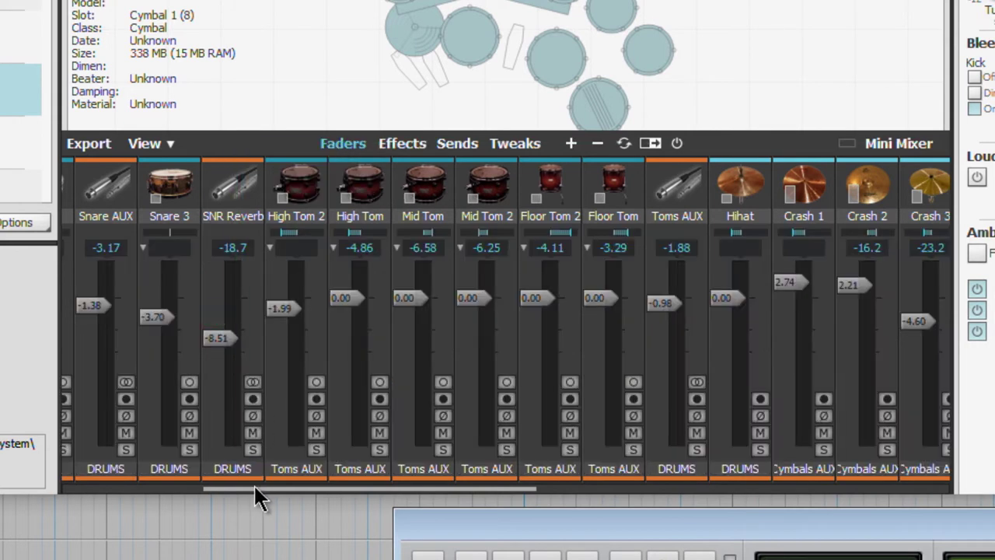
{"action": "left_click_drag", "start_coordinate": [262, 490], "coordinate": [96, 467]}
- Audition the snare and kick, and check the output routing choices of the Kick 2, Kick and Snare channels
{"action": "left_click", "coordinate": [470, 40]}
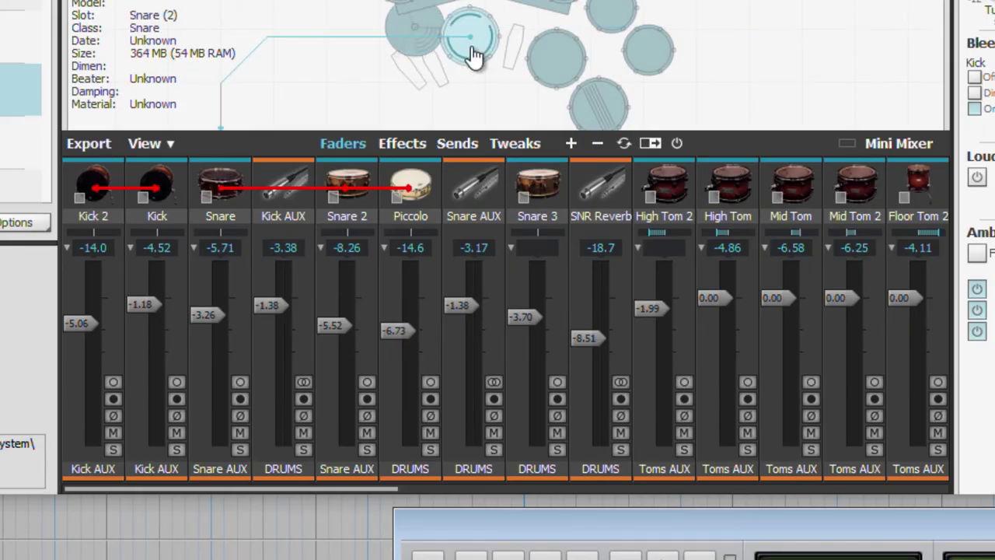
{"action": "left_click", "coordinate": [547, 237]}
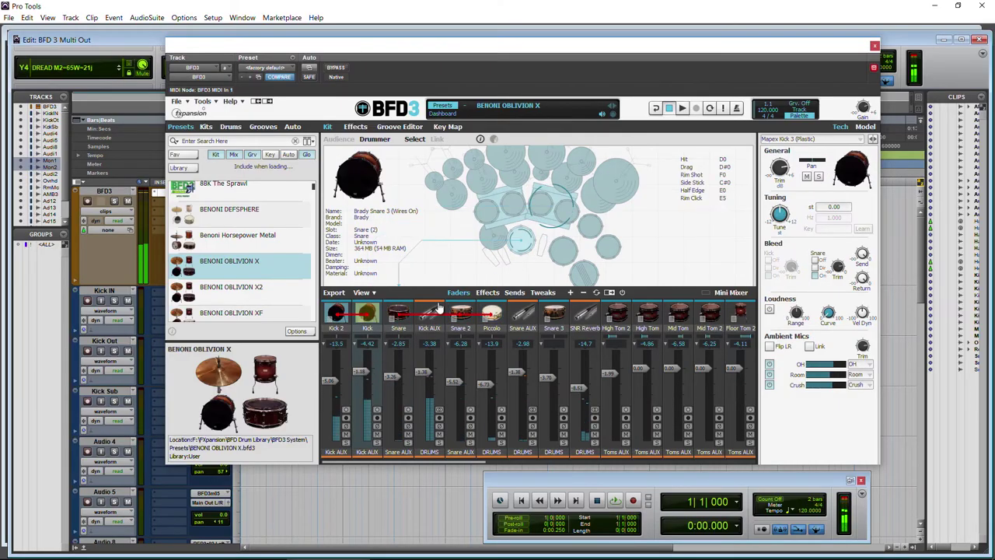
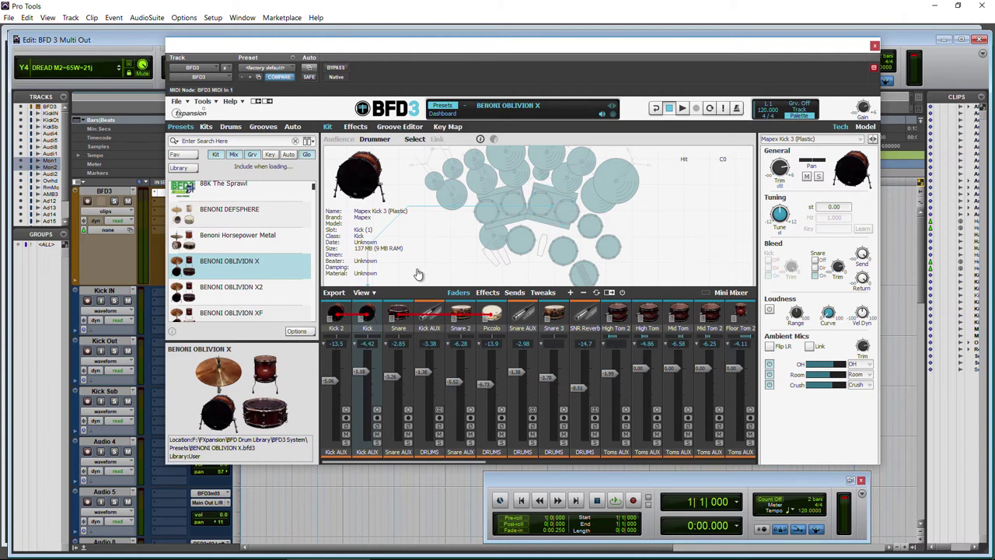
{"action": "left_click", "coordinate": [335, 452]}
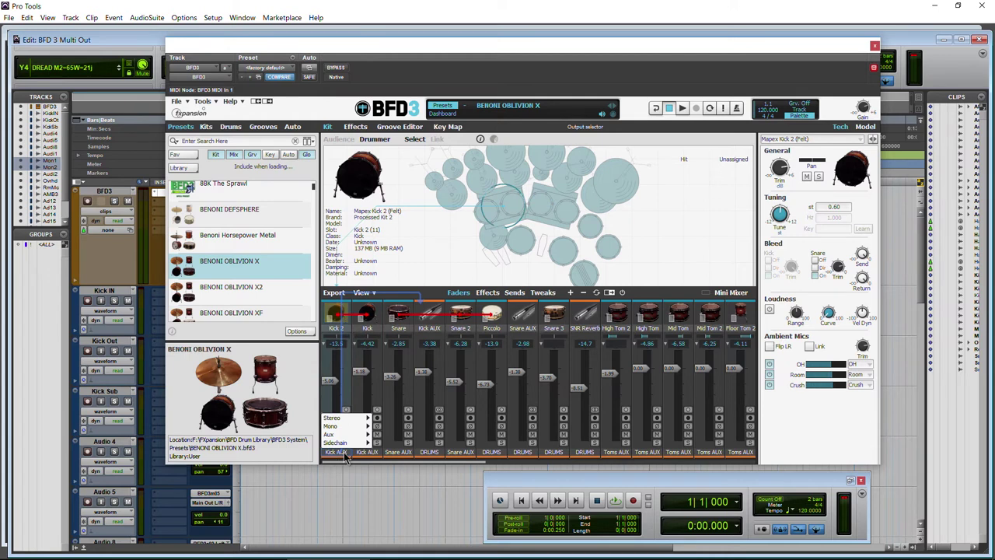
{"action": "left_click", "coordinate": [369, 456]}
{"action": "left_click", "coordinate": [403, 454]}
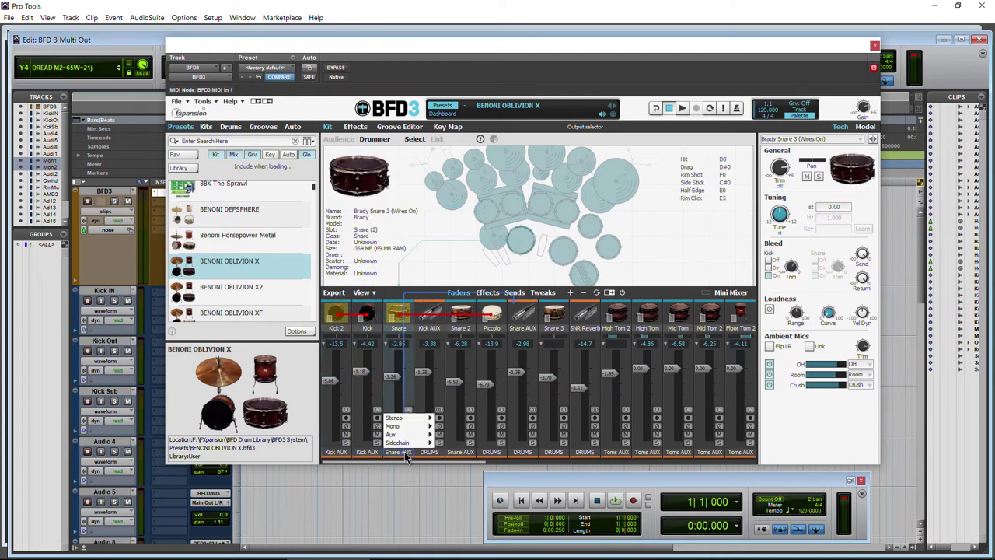
{"action": "left_click", "coordinate": [408, 459]}
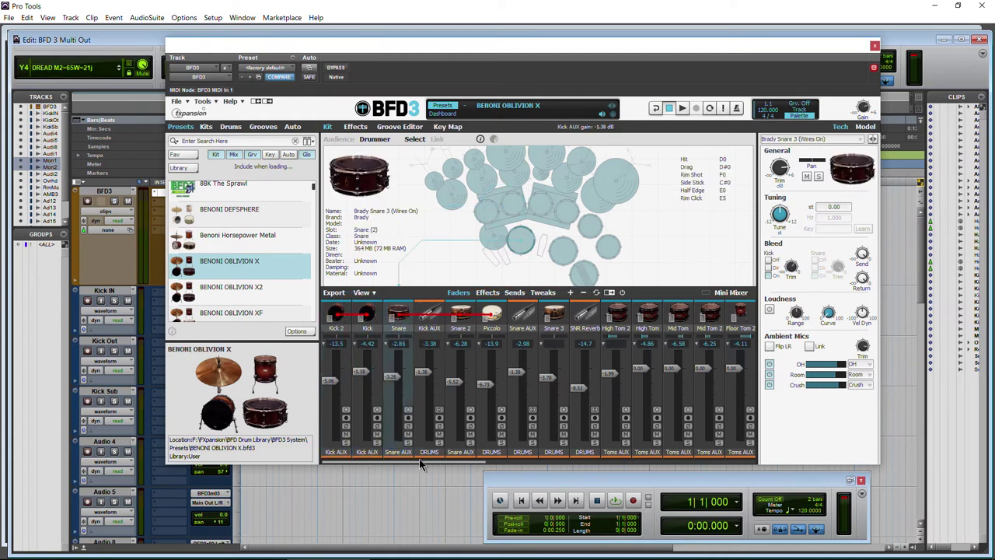
- Check the output routing choices of the Para COMP channel near the end of the mixer
{"action": "left_click_drag", "start_coordinate": [419, 461], "coordinate": [693, 461]}
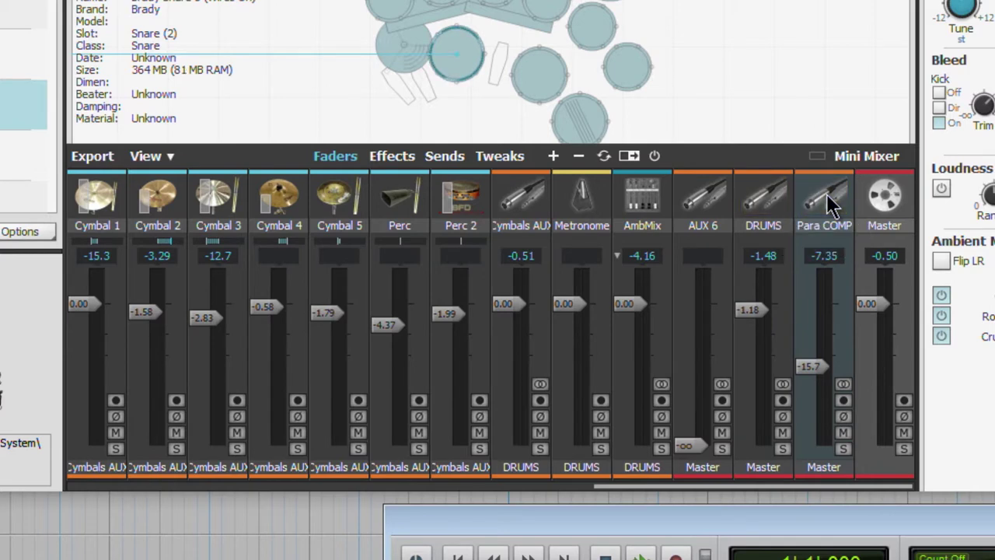
{"action": "left_click", "coordinate": [823, 467]}
{"action": "mouse_move", "coordinate": [838, 417]}
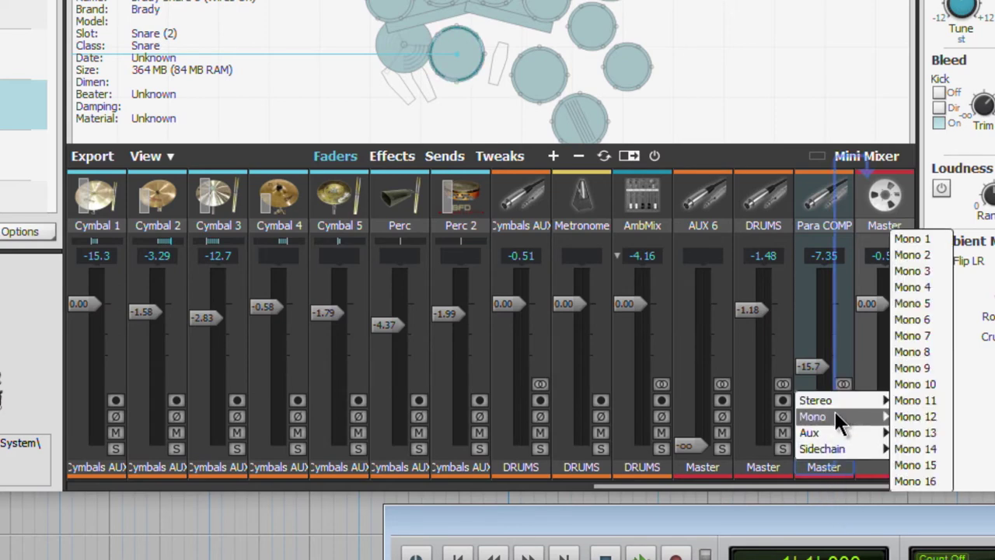
{"action": "left_click", "coordinate": [817, 222]}
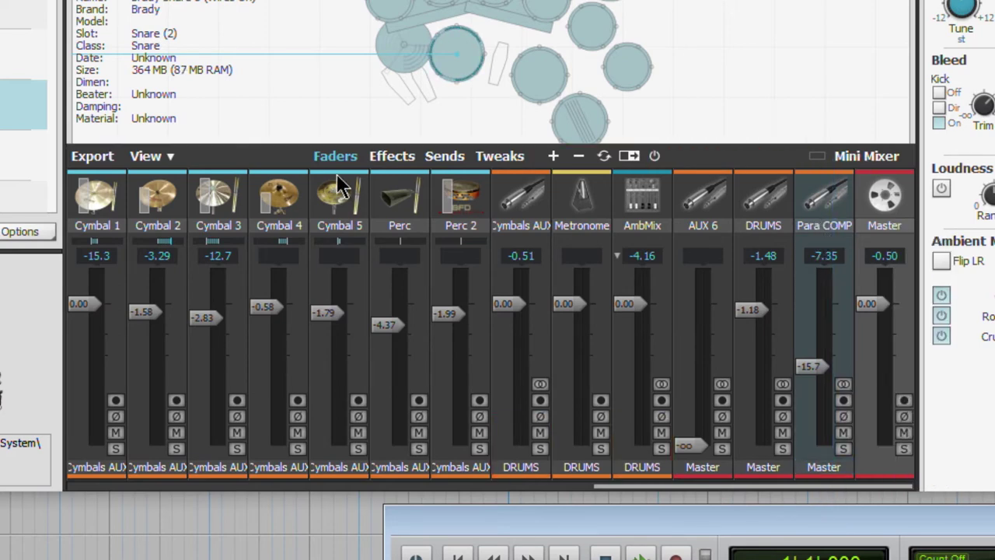
- View the sends across the mixer channels and return to the faders view to examine the channel routings
{"action": "left_click", "coordinate": [428, 155]}
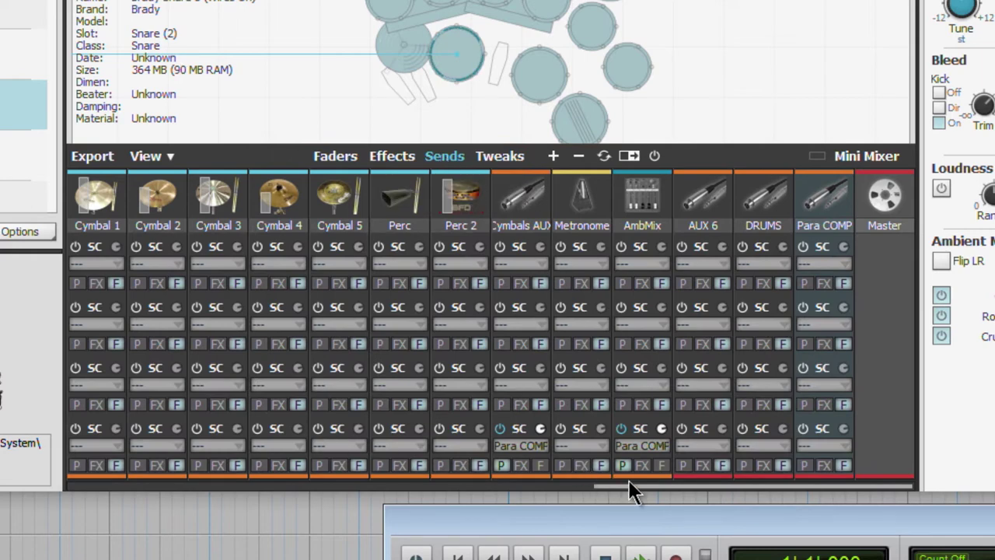
{"action": "left_click_drag", "start_coordinate": [598, 488], "coordinate": [116, 474]}
{"action": "left_click", "coordinate": [333, 158]}
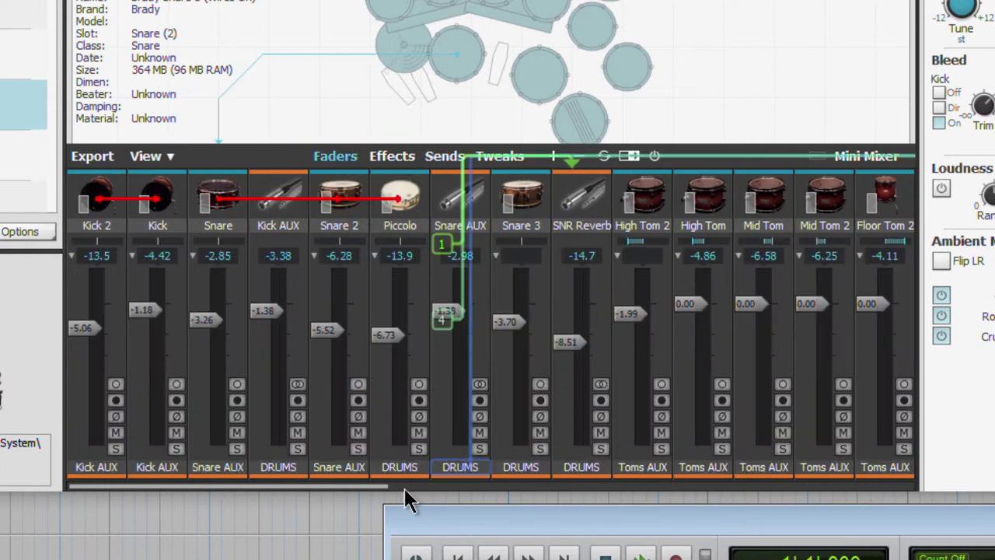
{"action": "left_click_drag", "start_coordinate": [357, 485], "coordinate": [851, 485]}
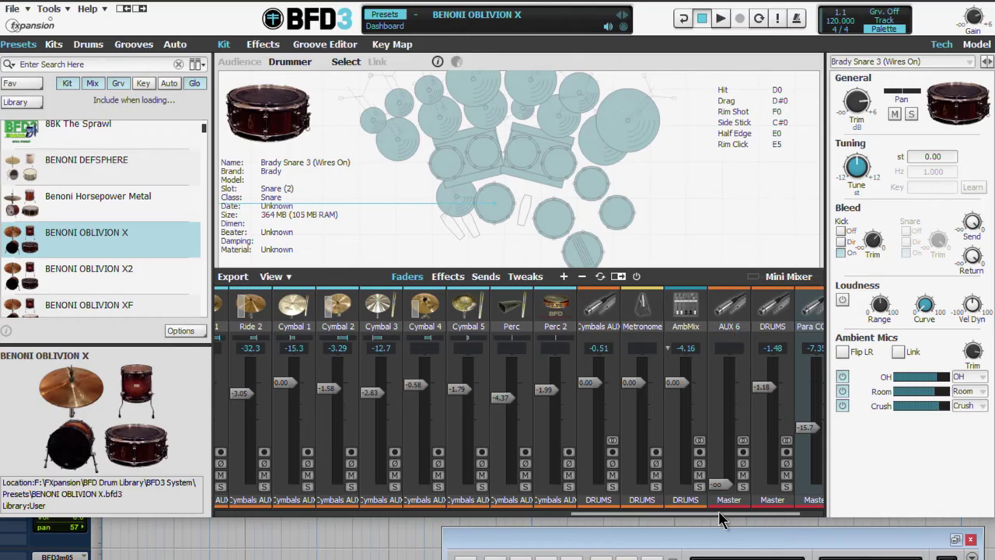
{"action": "left_click_drag", "start_coordinate": [719, 519], "coordinate": [211, 521]}
- Check the output choices of Kick 2 and of its expanded In microphone channel, and collapse the microphone channels again
{"action": "left_click", "coordinate": [234, 500]}
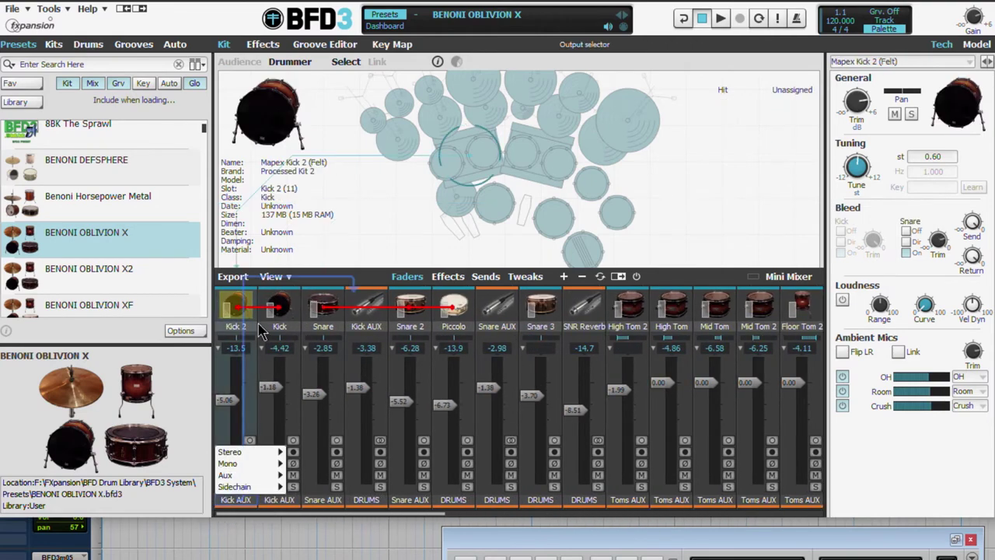
{"action": "left_click", "coordinate": [220, 349]}
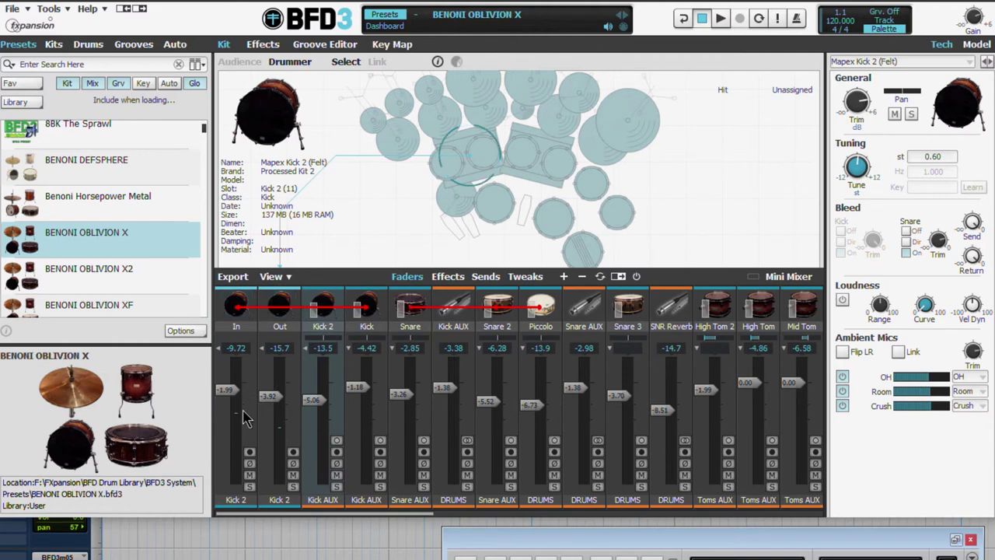
{"action": "left_click", "coordinate": [235, 499]}
{"action": "mouse_move", "coordinate": [281, 462]}
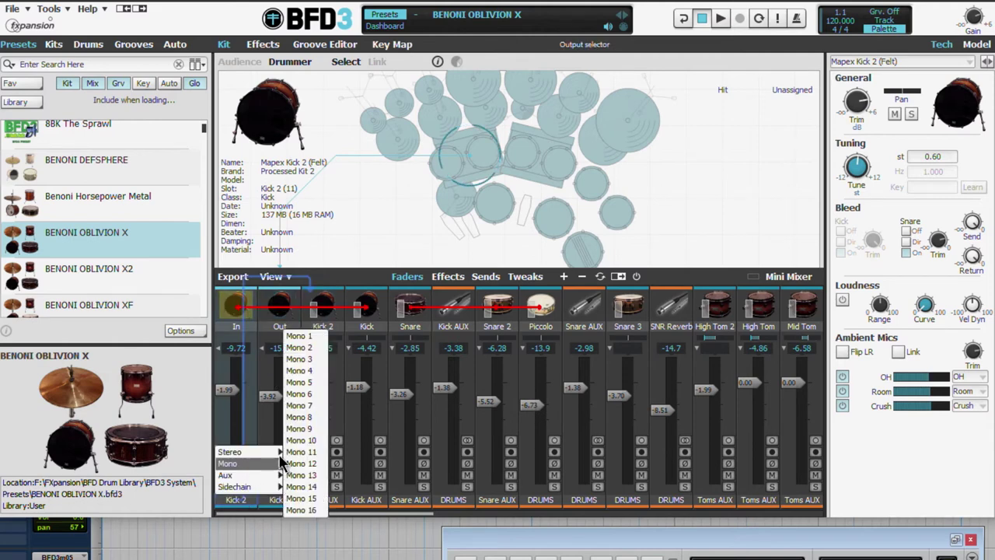
{"action": "left_click", "coordinate": [274, 331]}
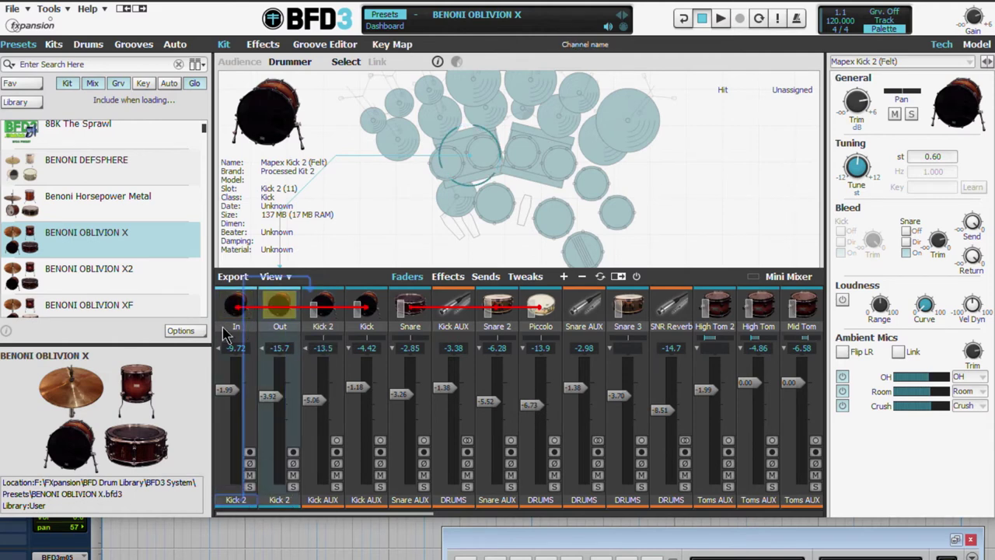
{"action": "left_click", "coordinate": [219, 348]}
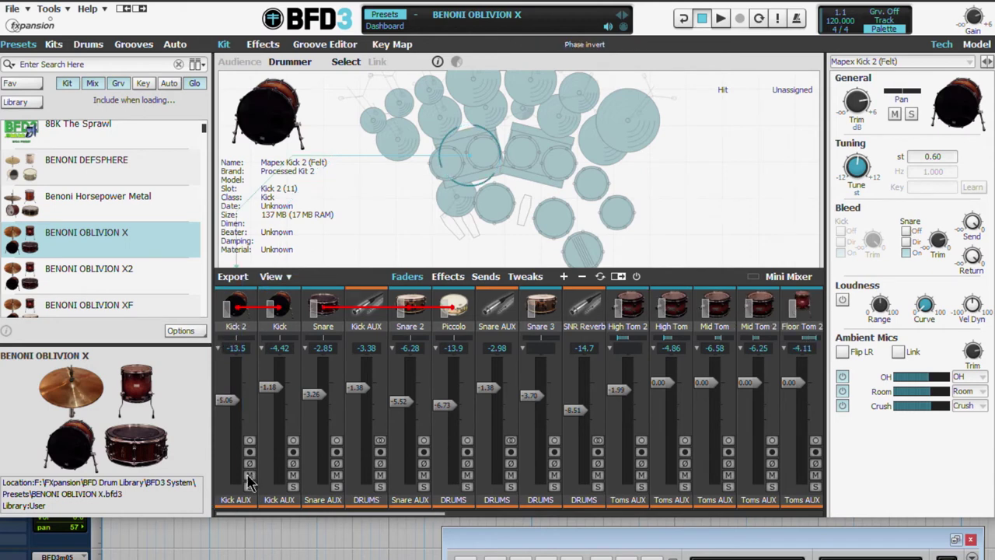
- Review the stereo and mono output choices of the Kick 2 channel and audition the kick
{"action": "left_click", "coordinate": [235, 499]}
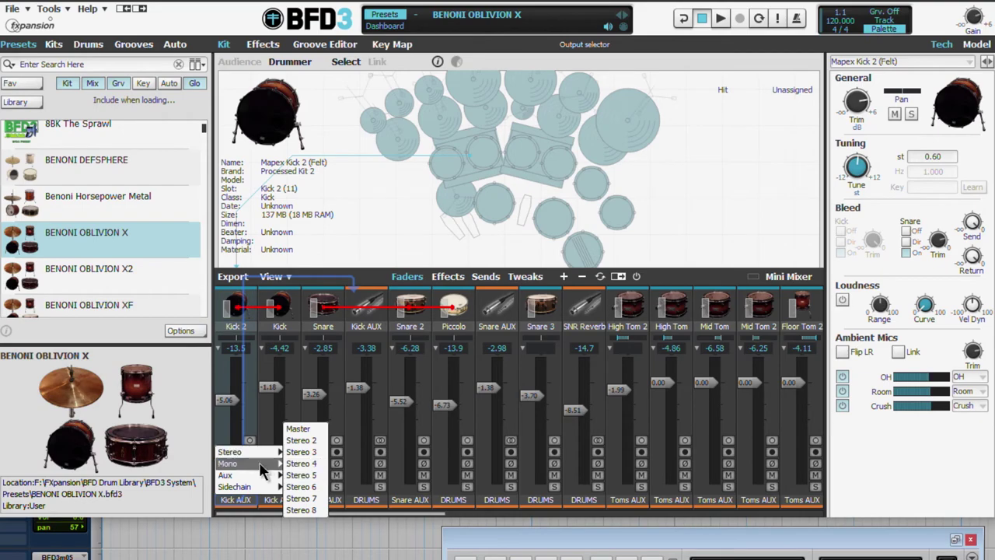
{"action": "left_click", "coordinate": [247, 320]}
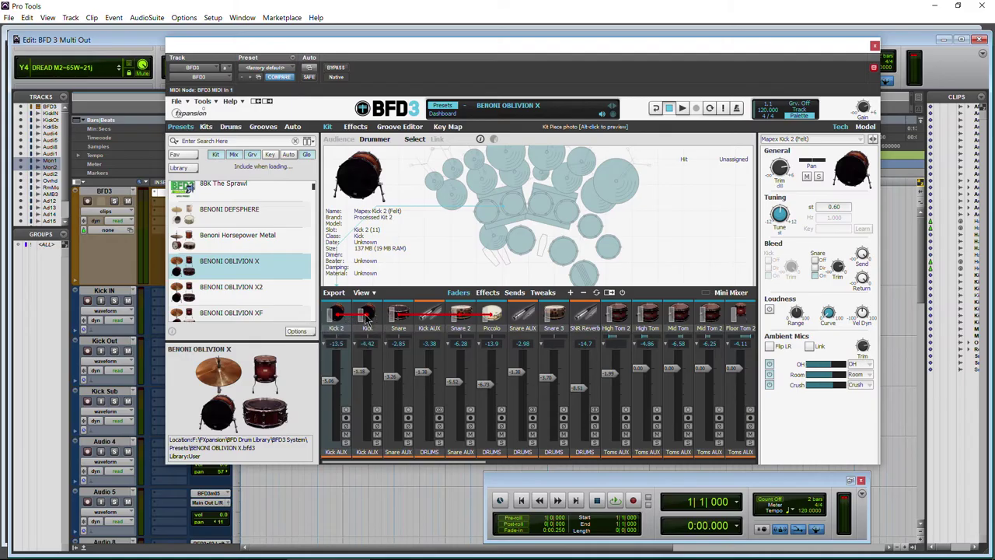
{"action": "left_click", "coordinate": [542, 243]}
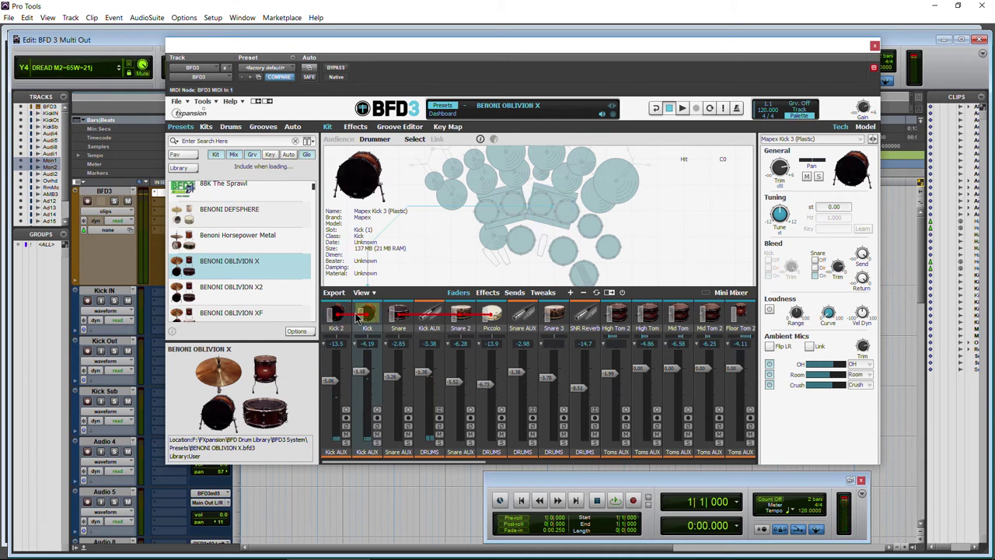
{"action": "left_click", "coordinate": [336, 452]}
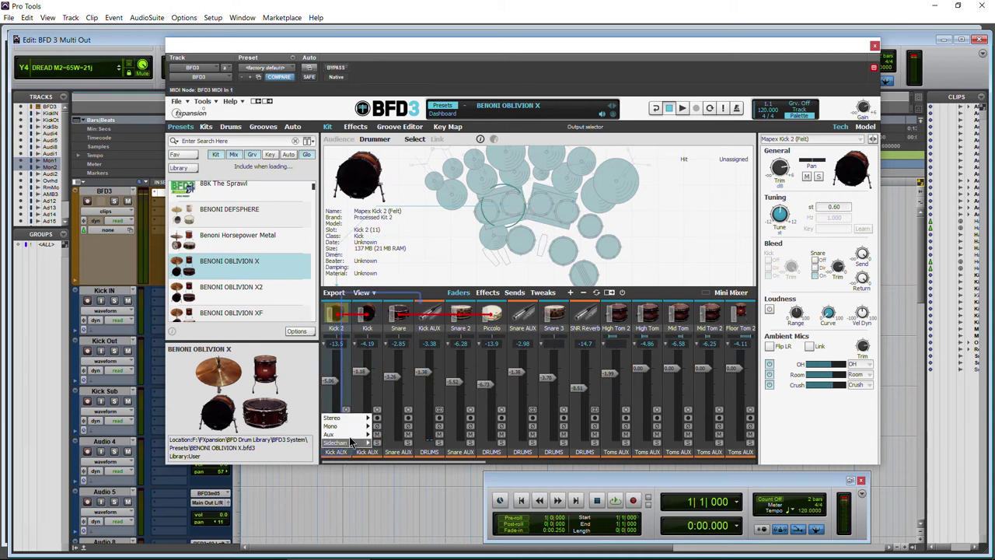
{"action": "mouse_move", "coordinate": [355, 427]}
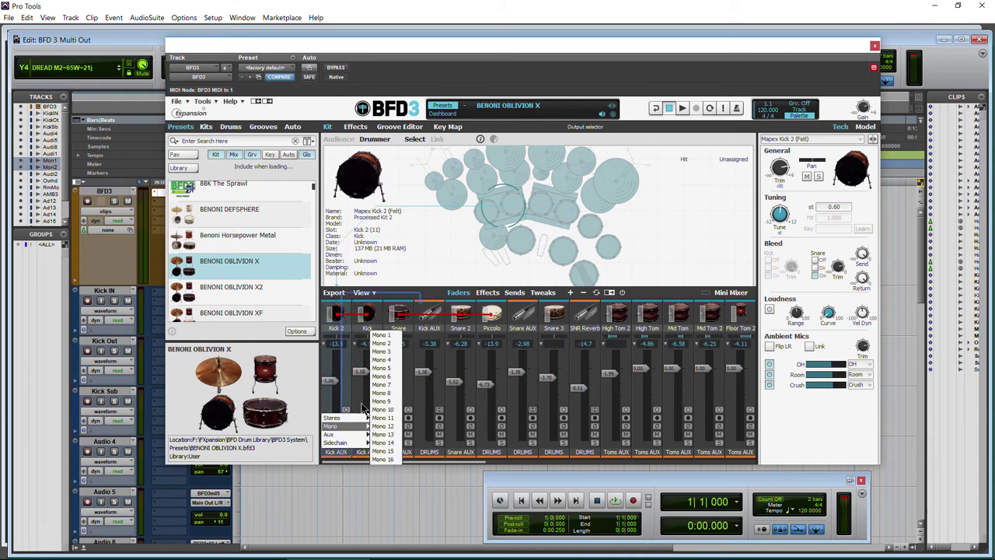
{"action": "left_click", "coordinate": [363, 317]}
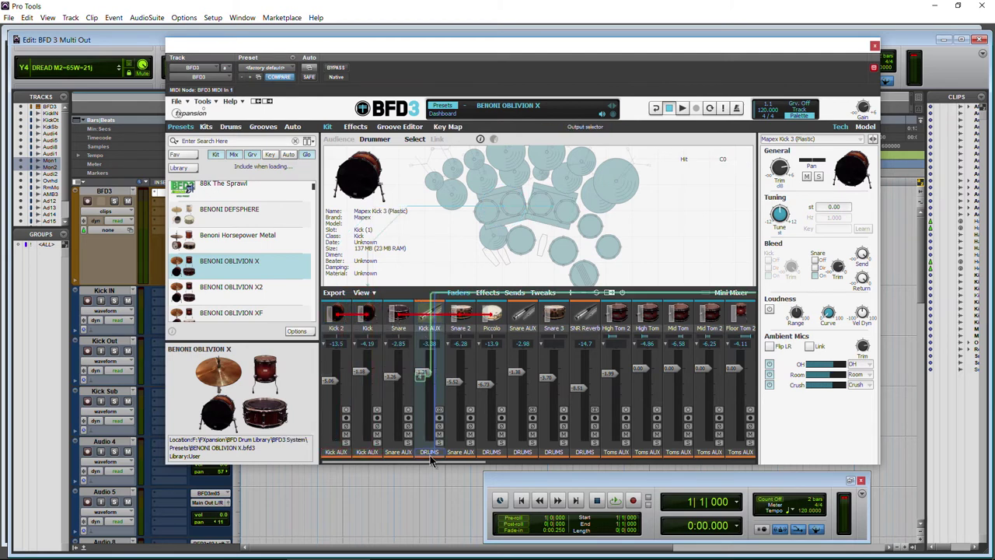
- Route the output of the Kick AUX channel to Mono 1
{"action": "left_click_drag", "start_coordinate": [426, 462], "coordinate": [342, 477]}
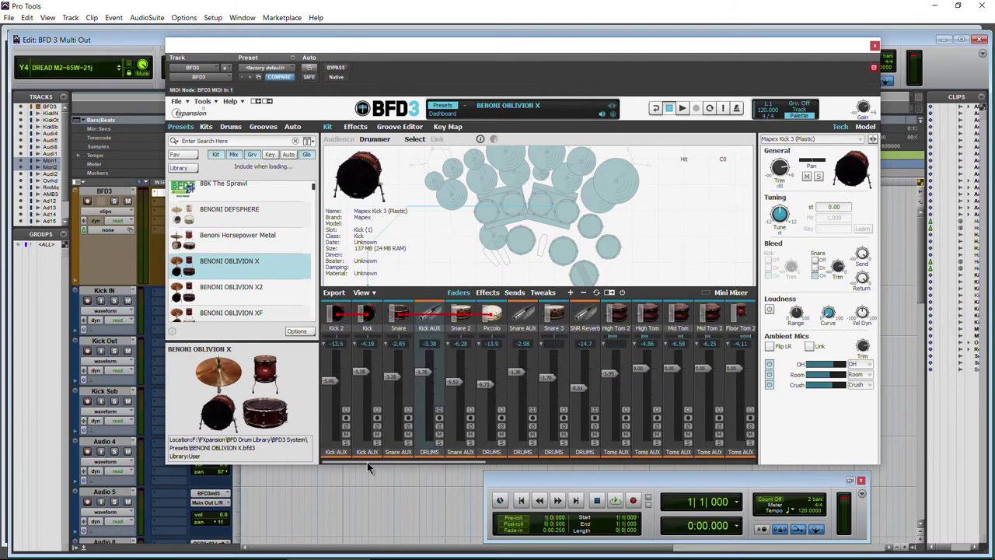
{"action": "left_click", "coordinate": [427, 452]}
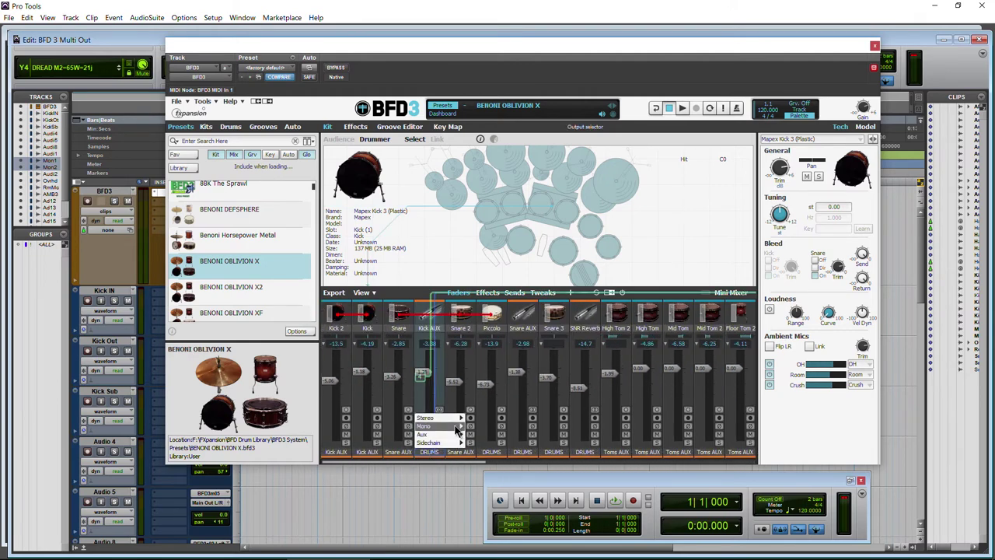
{"action": "mouse_move", "coordinate": [457, 429]}
{"action": "left_click", "coordinate": [470, 349]}
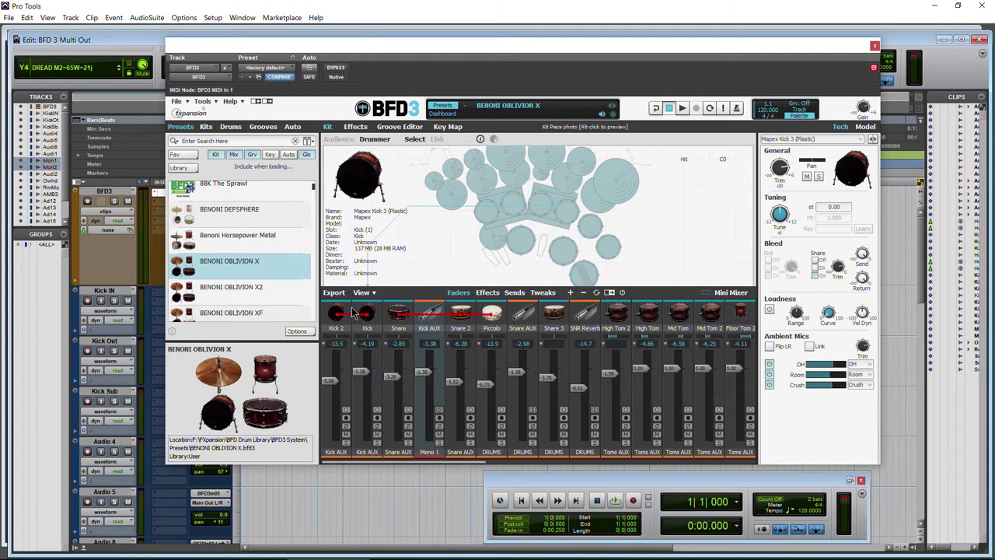
- View the effect chains of the Kick 2, Kick AUX and DRUMS channels
{"action": "left_click", "coordinate": [356, 127]}
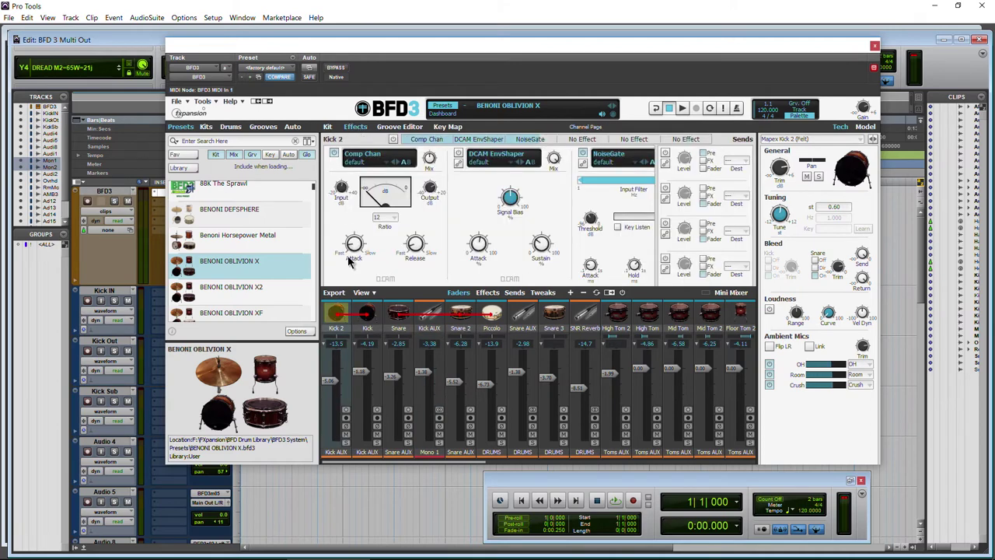
{"action": "left_click", "coordinate": [429, 325]}
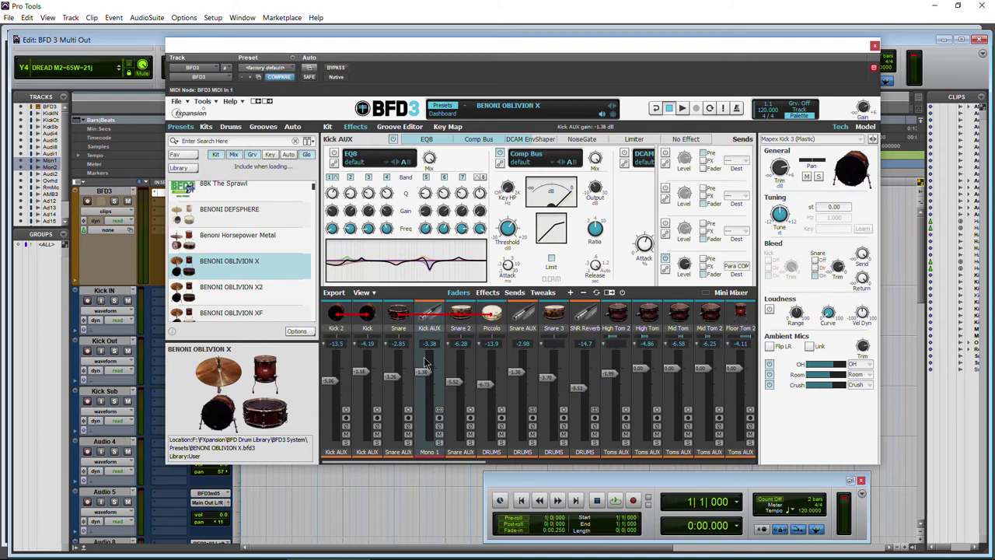
{"action": "left_click_drag", "start_coordinate": [422, 463], "coordinate": [707, 451]}
{"action": "left_click", "coordinate": [688, 318]}
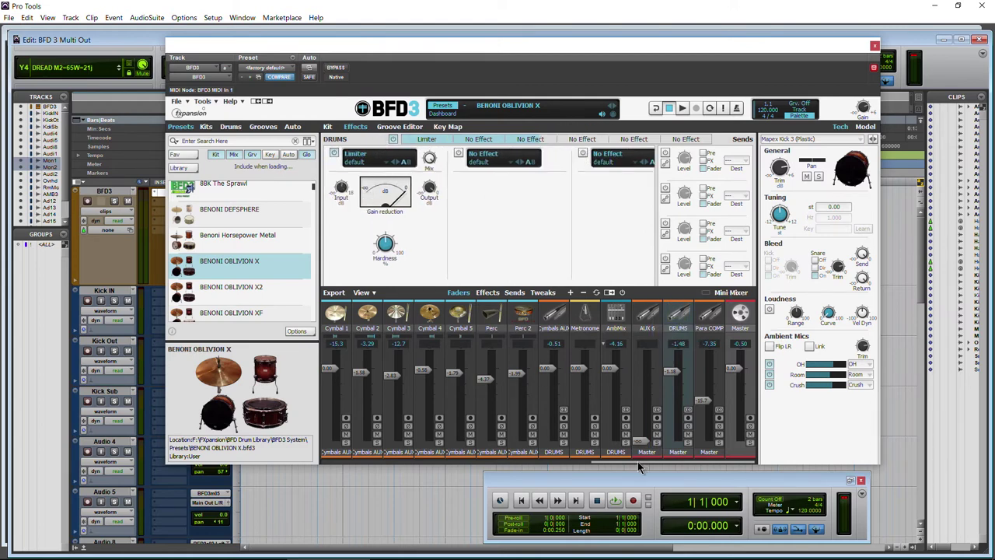
{"action": "scroll", "coordinate": [503, 432], "scroll_direction": "left", "scroll_amount": 10}
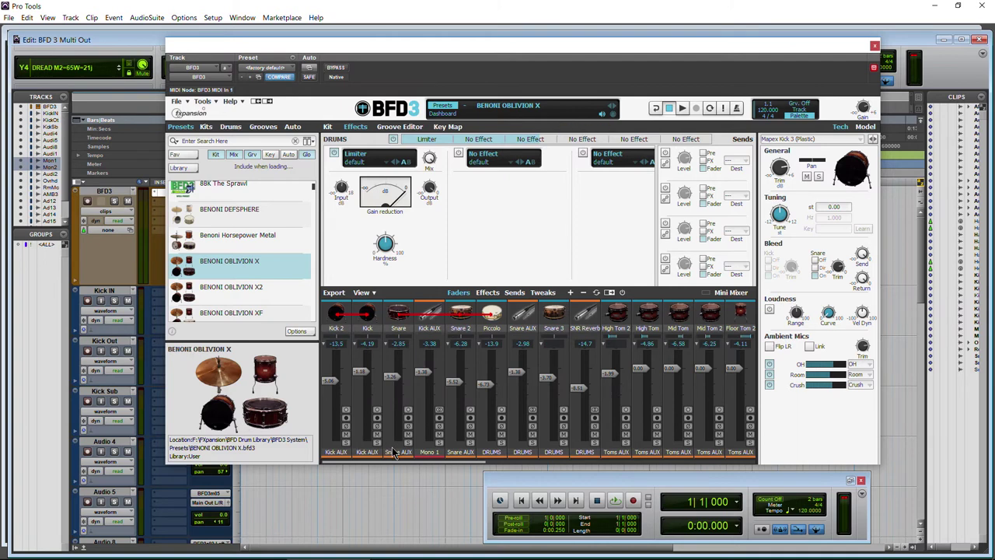
- Select the Kick AUX channel and look over its mono output choices without changing the routing
{"action": "left_click", "coordinate": [429, 454]}
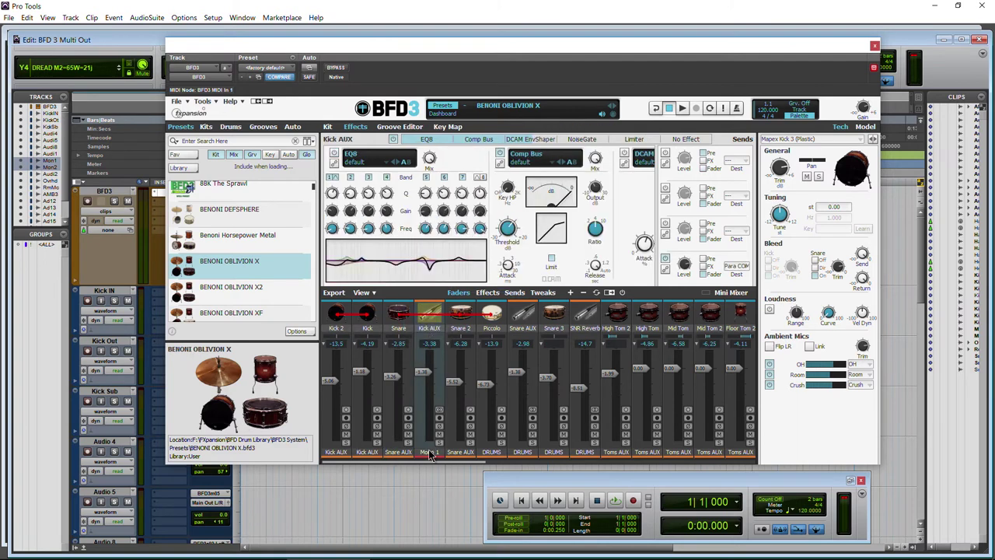
{"action": "left_click", "coordinate": [430, 455]}
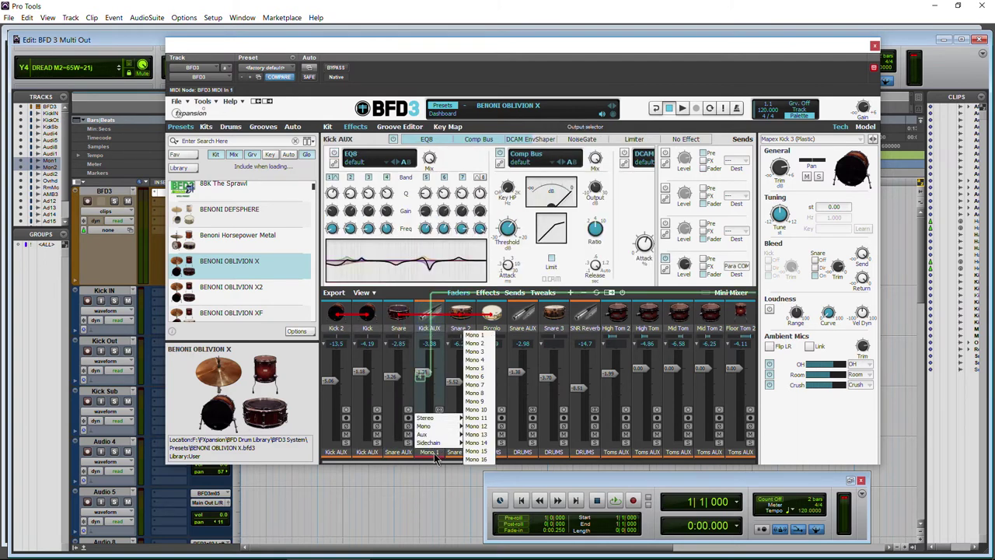
{"action": "left_click", "coordinate": [444, 462]}
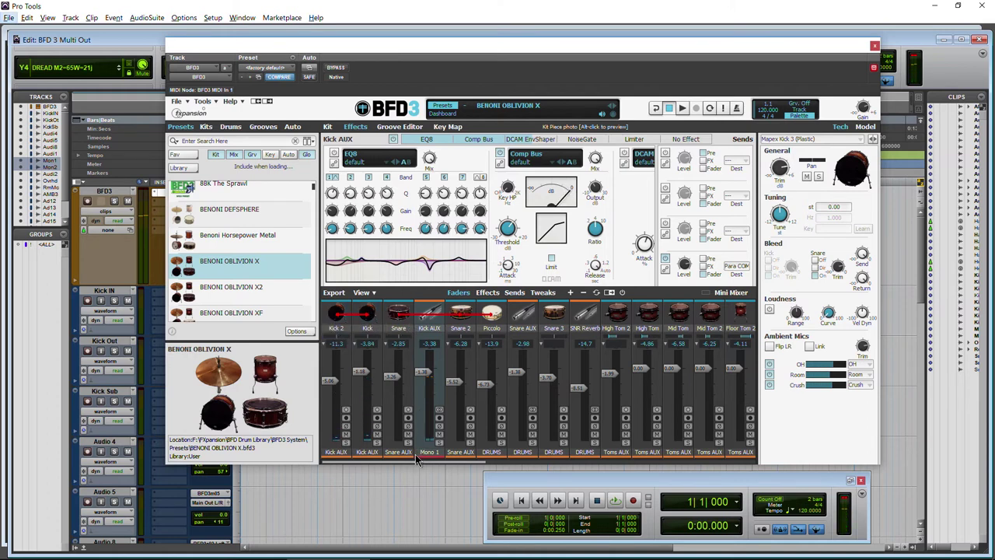
- View the effects of the DRUMS and Master channels and return to the kit view
{"action": "left_click_drag", "start_coordinate": [414, 461], "coordinate": [692, 462]}
{"action": "left_click", "coordinate": [680, 320]}
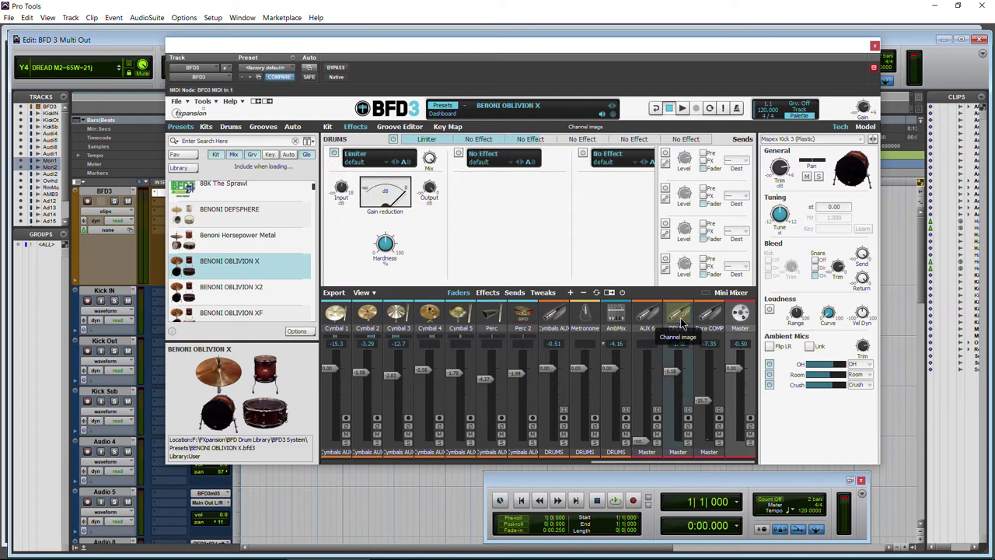
{"action": "left_click", "coordinate": [737, 315]}
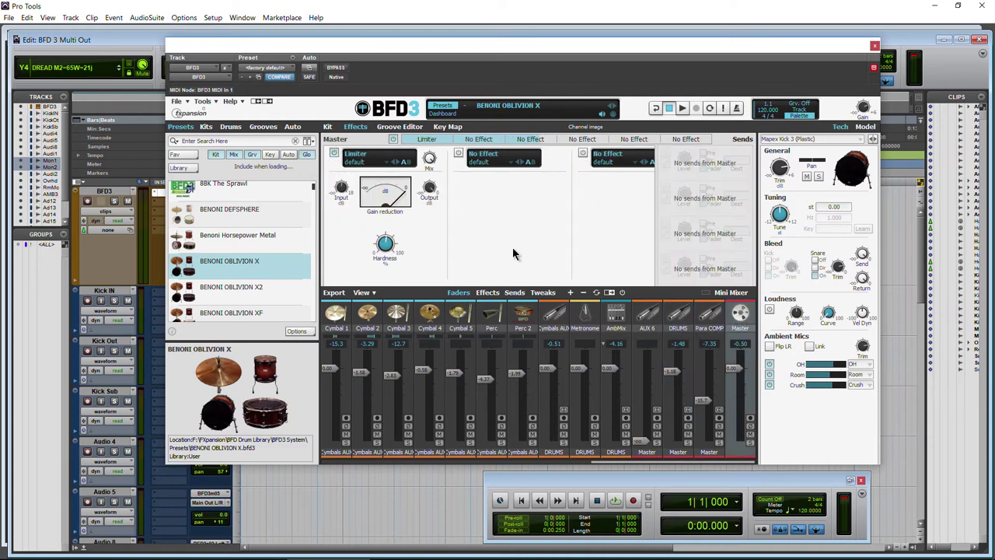
{"action": "left_click", "coordinate": [327, 127]}
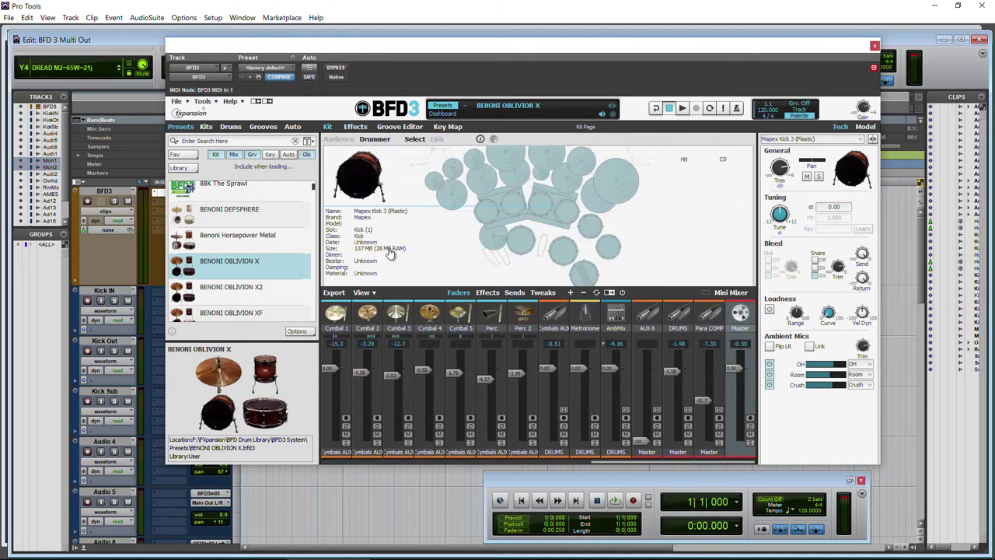
- Examine the output routings across the mixer and show the Kick 2 channel's effect chain
{"action": "left_click", "coordinate": [404, 465]}
{"action": "left_click_drag", "start_coordinate": [504, 464], "coordinate": [668, 464]}
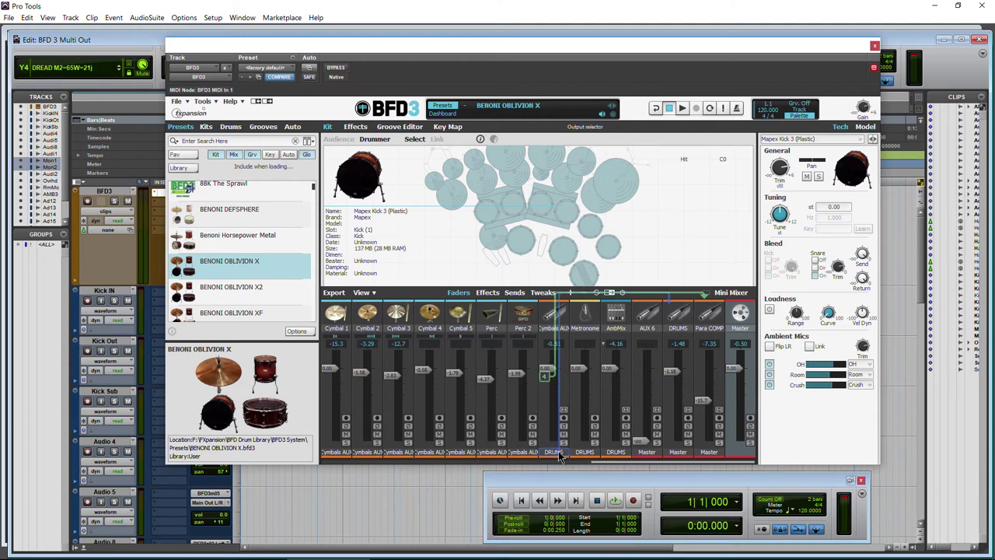
{"action": "left_click", "coordinate": [384, 458]}
{"action": "left_click", "coordinate": [384, 458]}
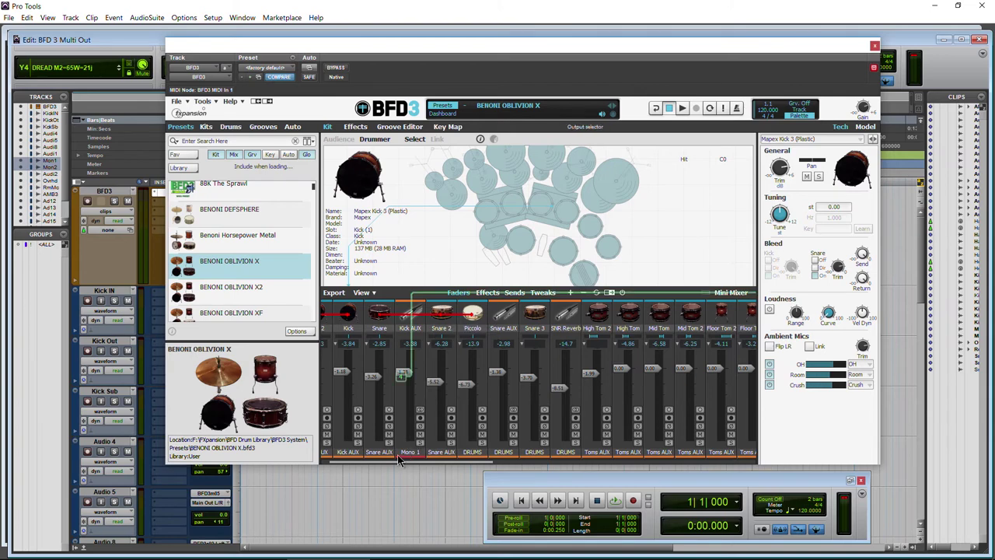
{"action": "left_click_drag", "start_coordinate": [388, 462], "coordinate": [352, 451]}
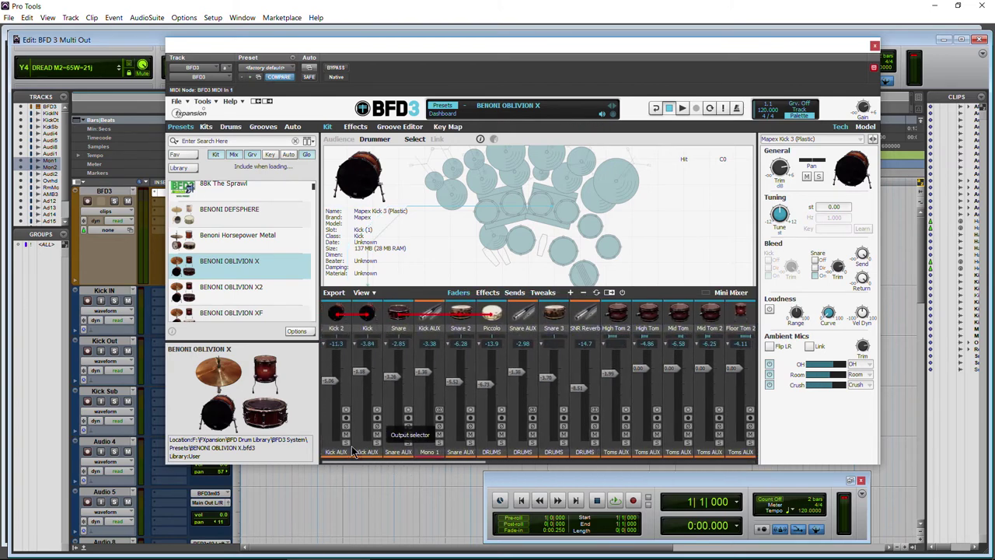
{"action": "left_click", "coordinate": [339, 313]}
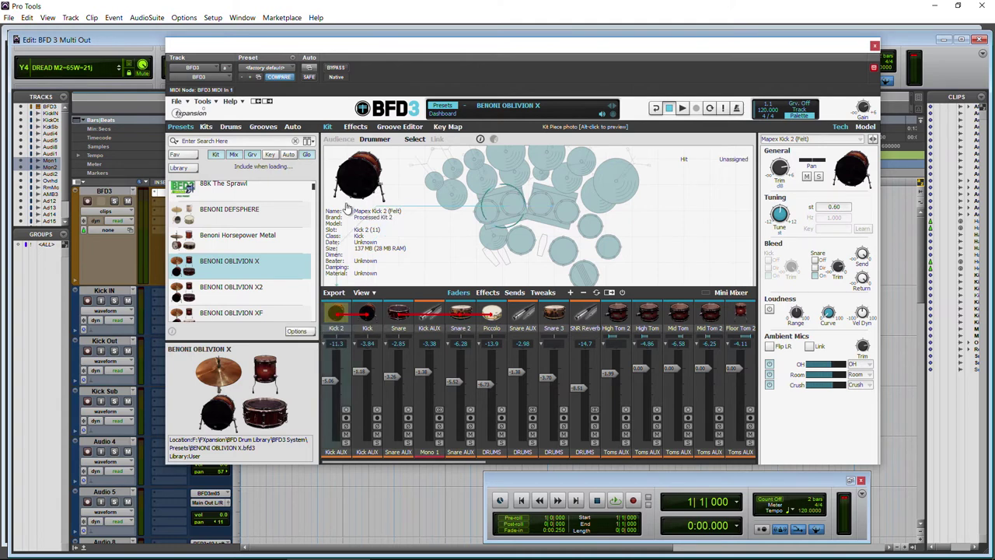
{"action": "left_click", "coordinate": [357, 128]}
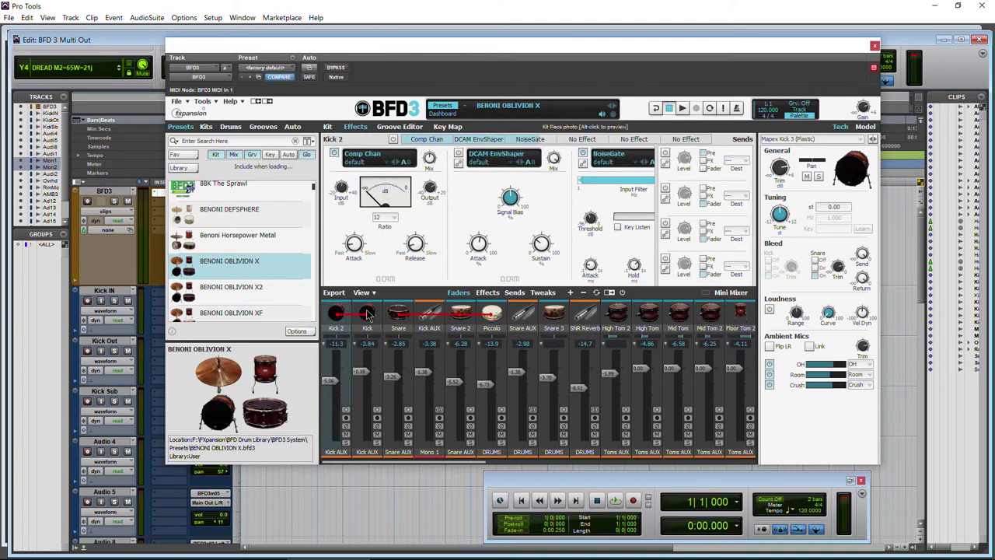
- Select the Kick channel and route its output directly to Mono 1
{"action": "left_click", "coordinate": [367, 313]}
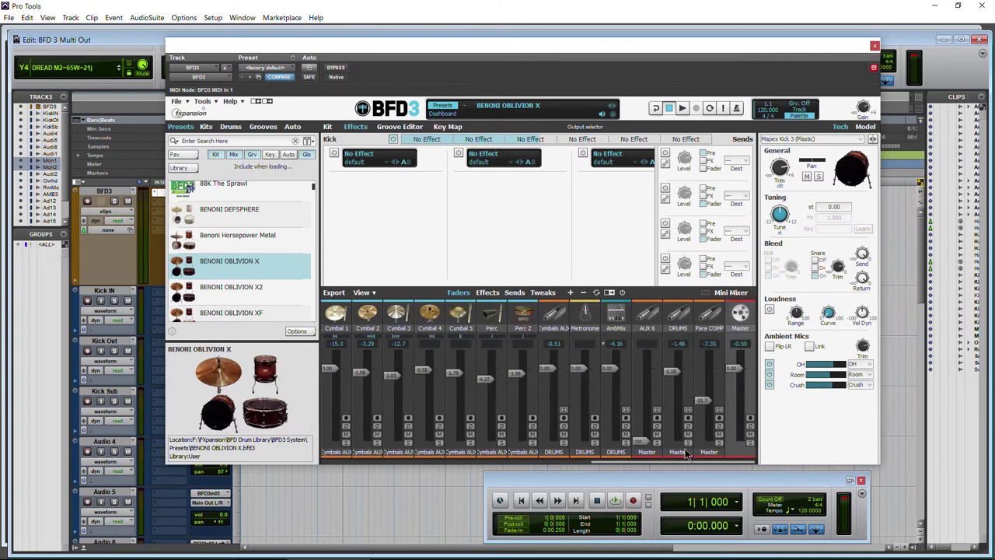
{"action": "left_click", "coordinate": [363, 453]}
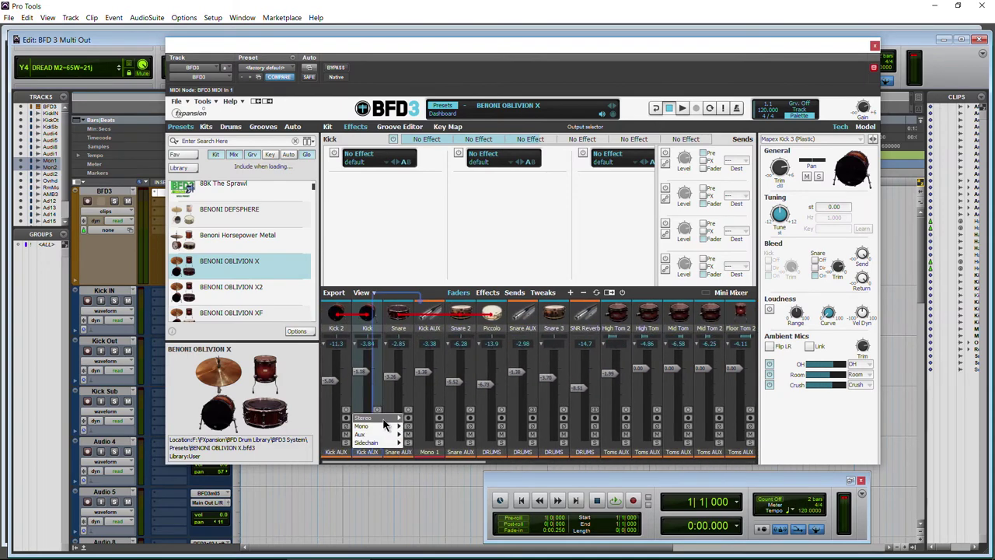
{"action": "mouse_move", "coordinate": [383, 427]}
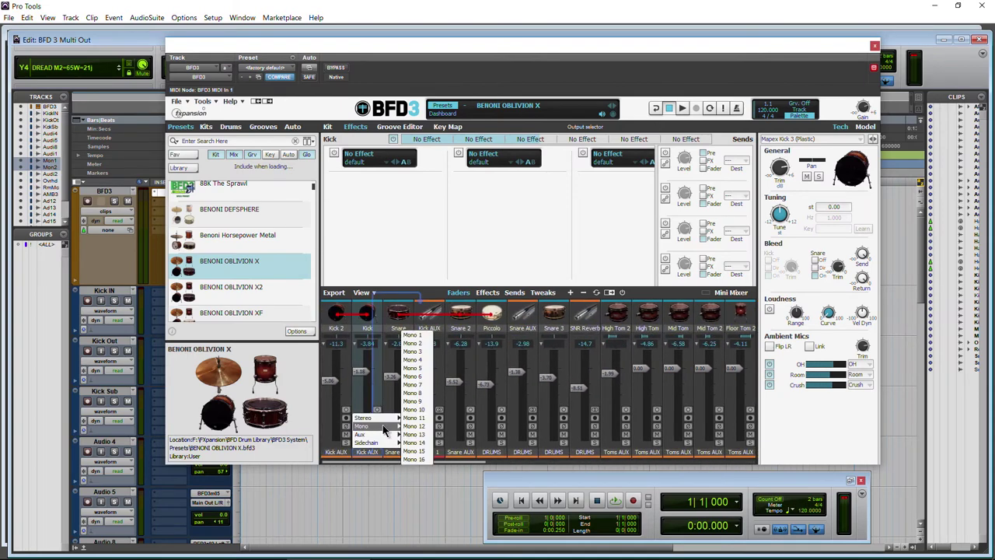
{"action": "left_click", "coordinate": [413, 335]}
- Show the Master channel's effect chain and browse the effect categories available for its empty second slot
{"action": "left_click_drag", "start_coordinate": [374, 465], "coordinate": [642, 463]}
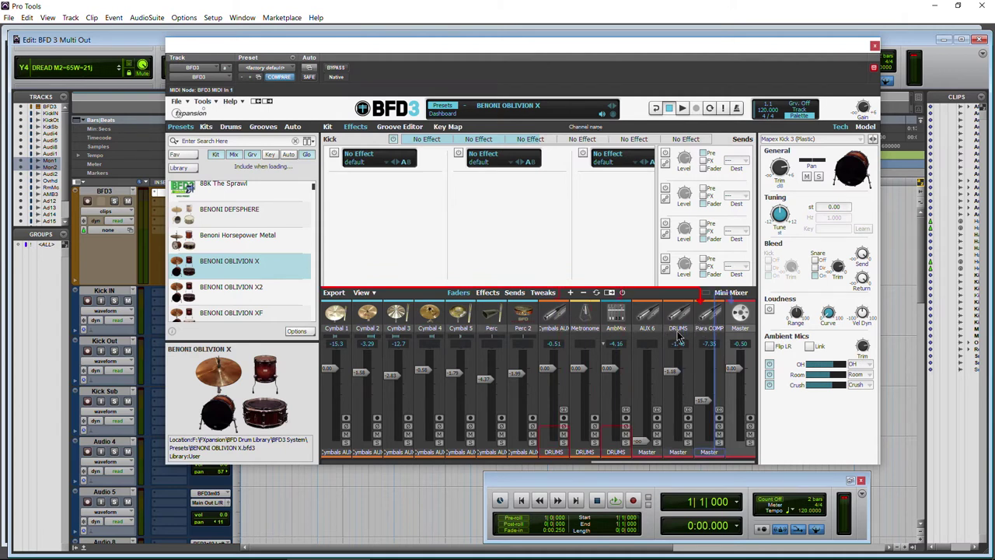
{"action": "left_click", "coordinate": [741, 321]}
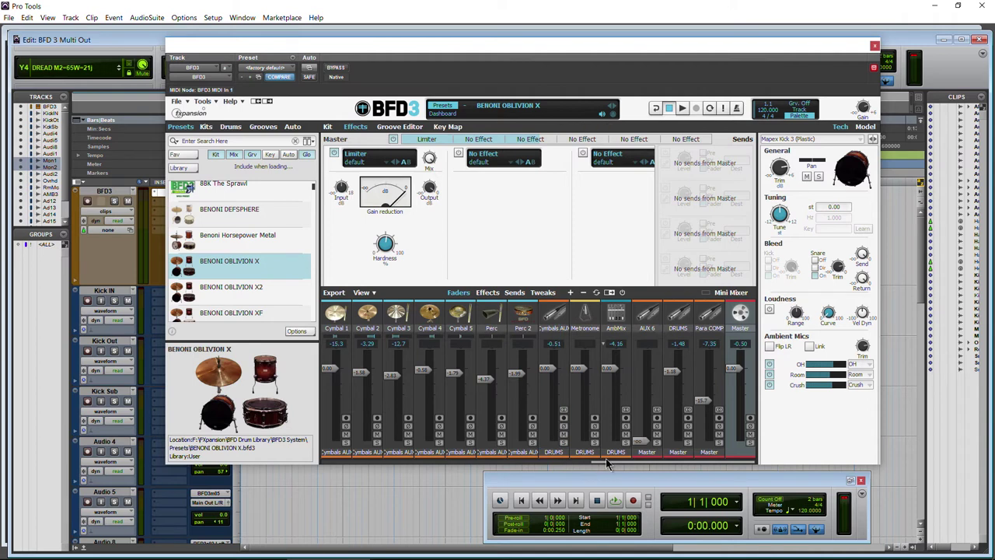
{"action": "left_click", "coordinate": [490, 159]}
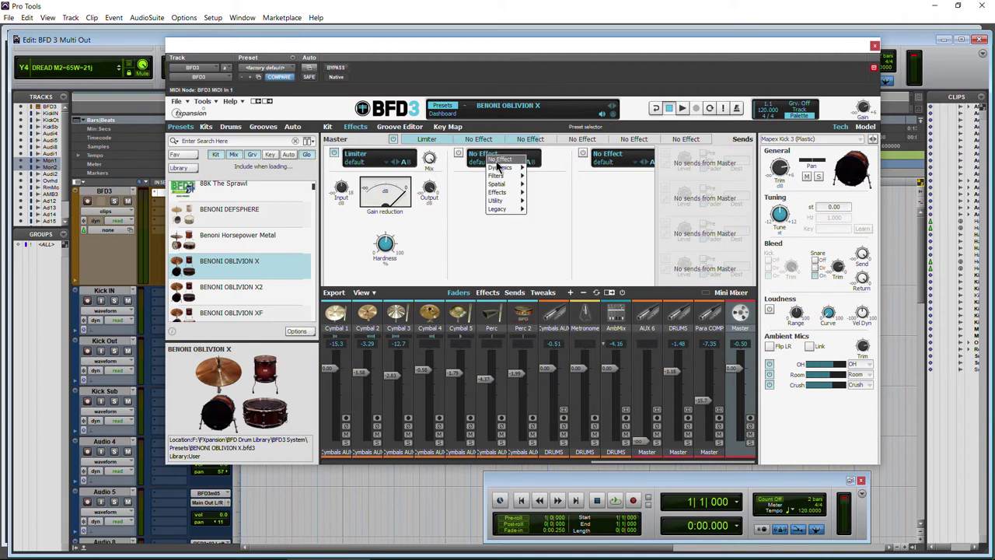
{"action": "mouse_move", "coordinate": [509, 168]}
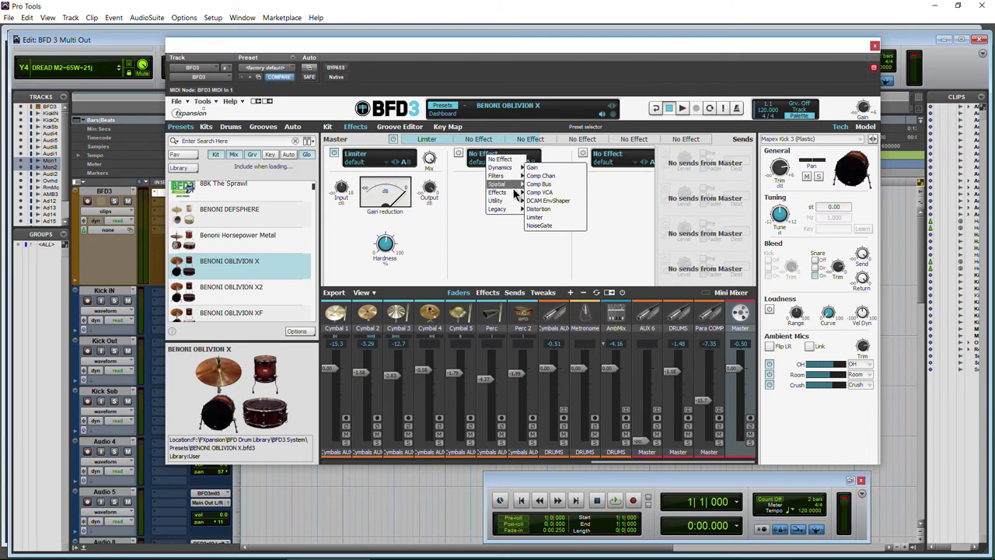
- Load the Phaser effect into the Master channel's second effect slot
{"action": "mouse_move", "coordinate": [515, 193]}
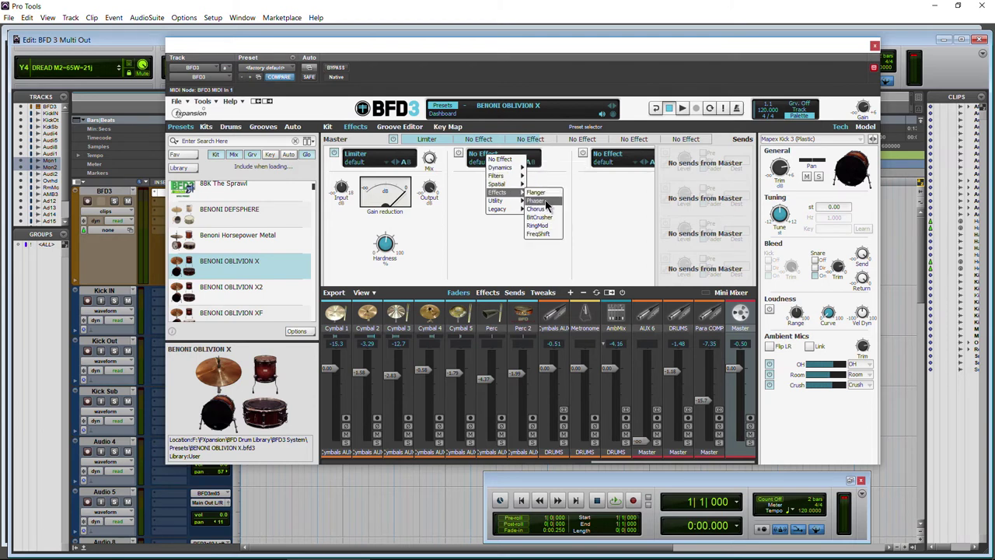
{"action": "left_click", "coordinate": [547, 204]}
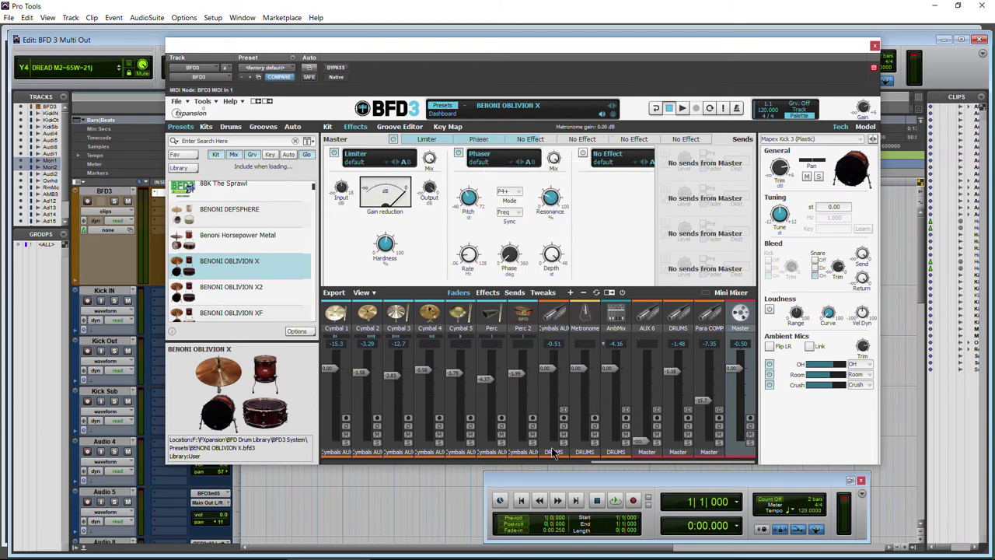
- Route the Kick channel's output to the Kick AUX bus
{"action": "left_click_drag", "start_coordinate": [597, 460], "coordinate": [307, 457]}
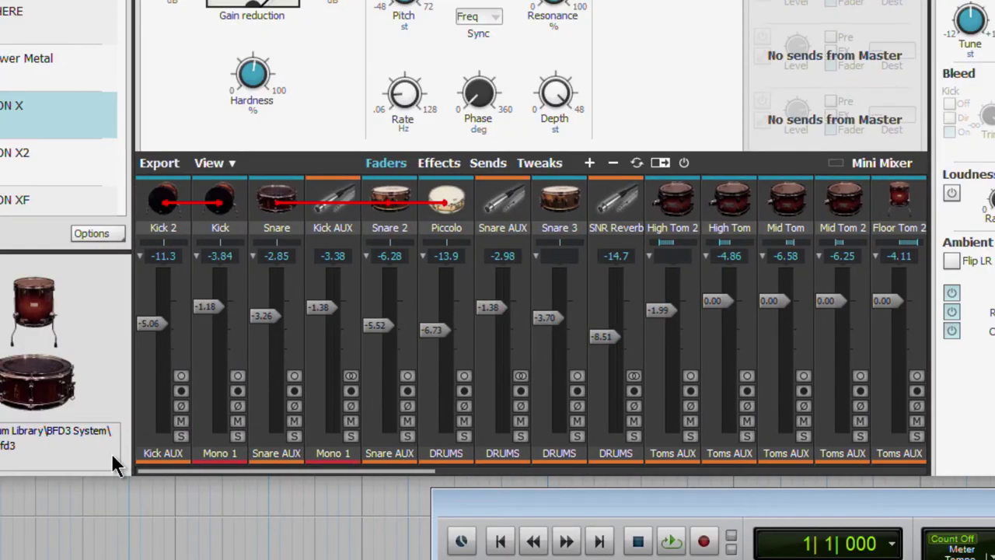
{"action": "left_click", "coordinate": [216, 450]}
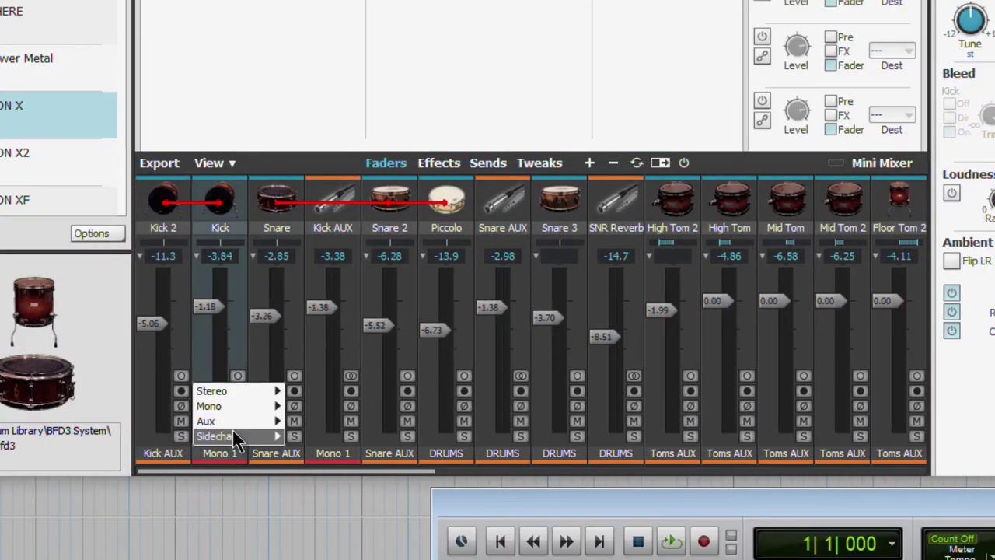
{"action": "mouse_move", "coordinate": [237, 432]}
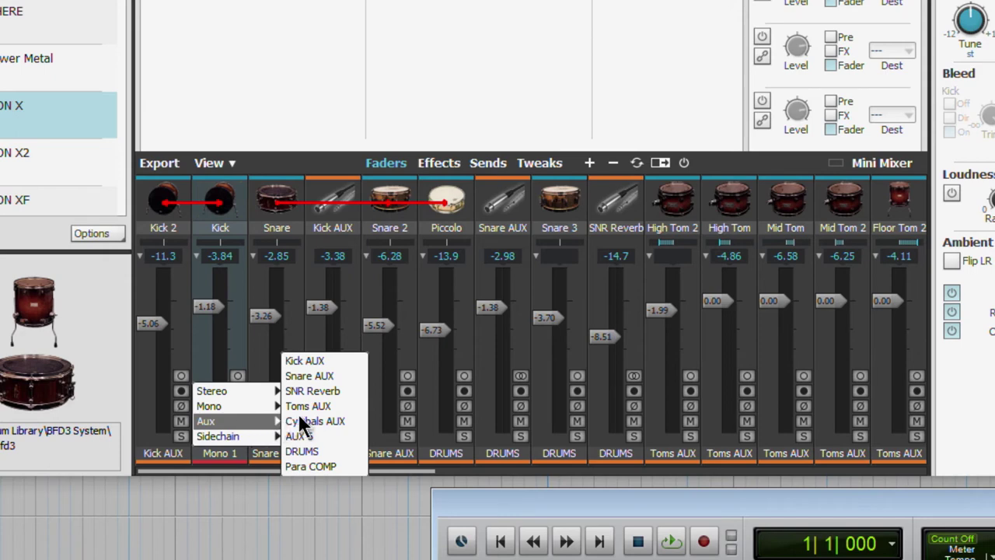
{"action": "left_click", "coordinate": [323, 363]}
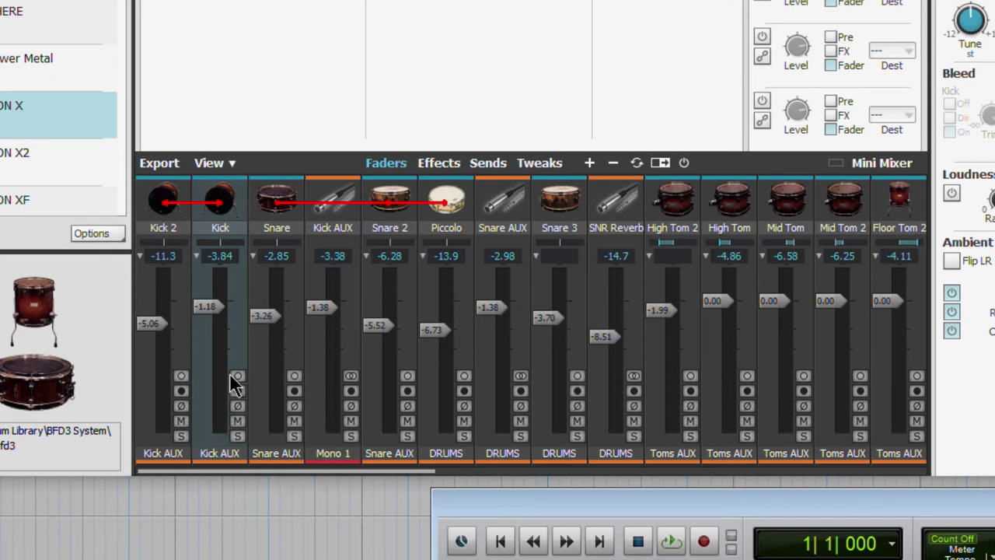
- Route the Kick AUX channel's output to the DRUMS aux bus
{"action": "left_click", "coordinate": [328, 452]}
{"action": "left_click", "coordinate": [329, 452]}
{"action": "left_click", "coordinate": [328, 453]}
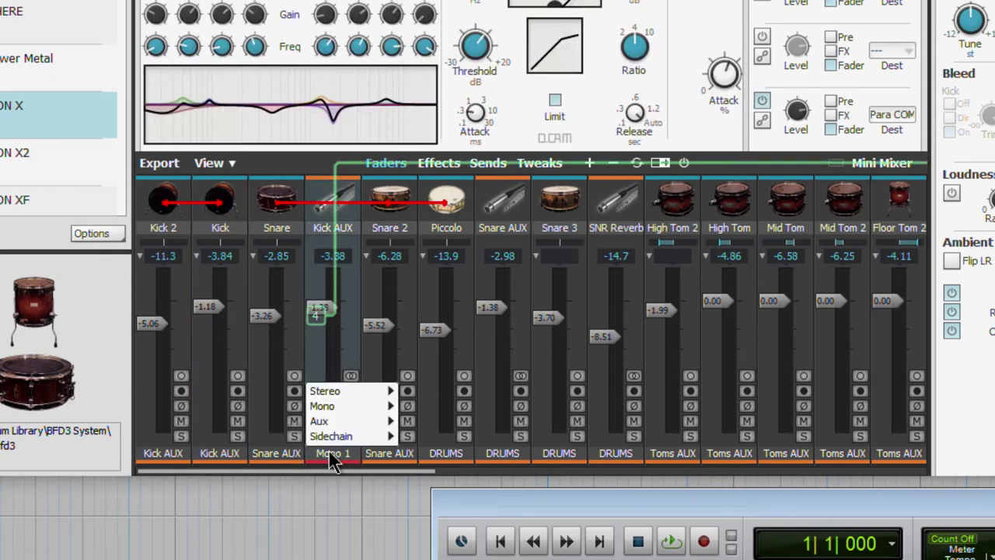
{"action": "mouse_move", "coordinate": [372, 393]}
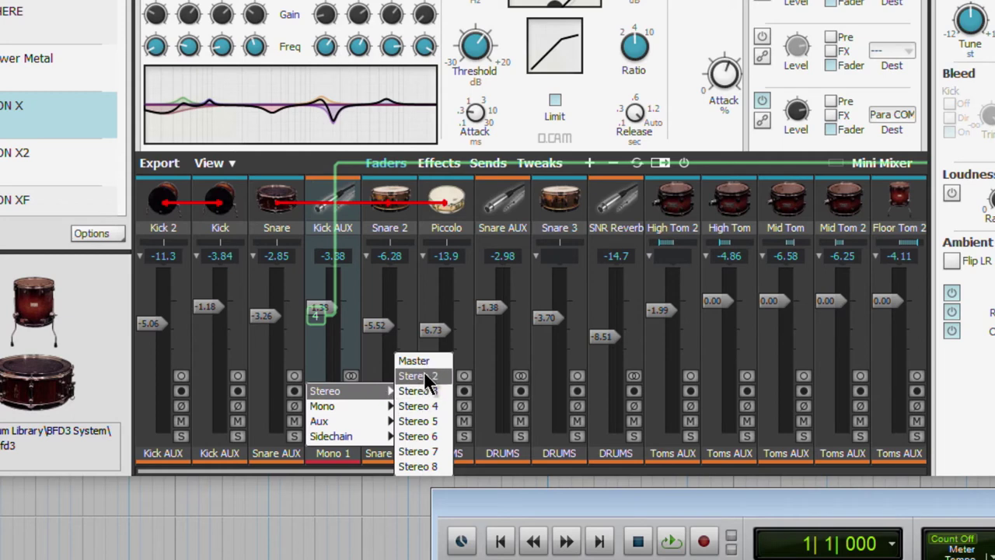
{"action": "mouse_move", "coordinate": [381, 421]}
{"action": "left_click", "coordinate": [429, 451]}
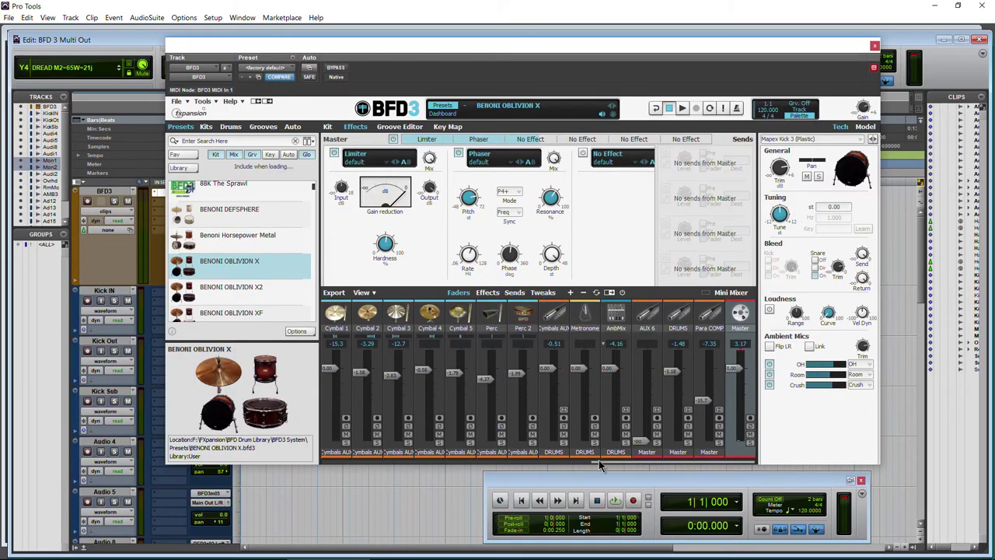
- Review the effects and routing along the Kick AUX, DRUMS and Master channels, and audition the groove briefly
{"action": "left_click_drag", "start_coordinate": [599, 464], "coordinate": [326, 464]}
{"action": "left_click", "coordinate": [373, 313], "text": "alt"}
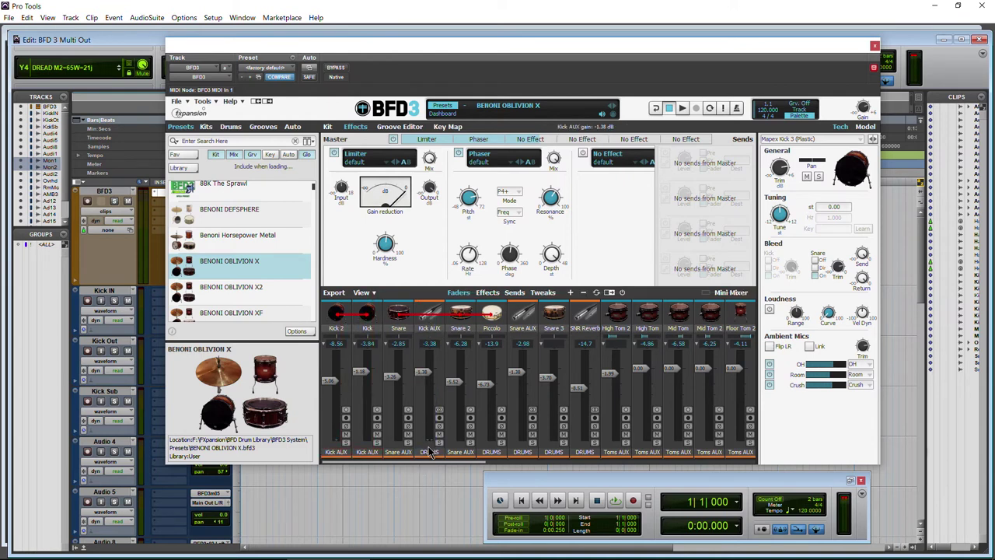
{"action": "left_click", "coordinate": [429, 318]}
{"action": "left_click_drag", "start_coordinate": [420, 463], "coordinate": [708, 465]}
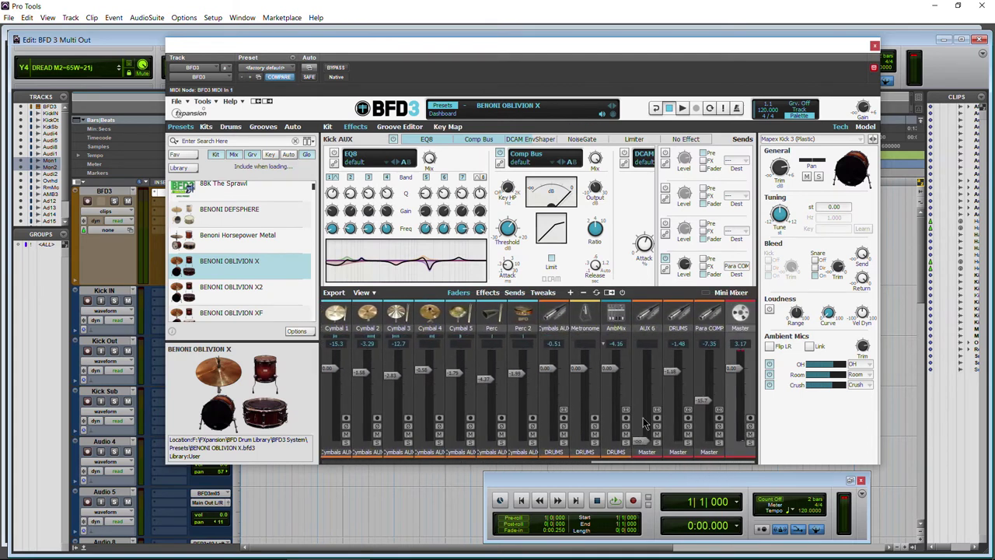
{"action": "left_click", "coordinate": [681, 321]}
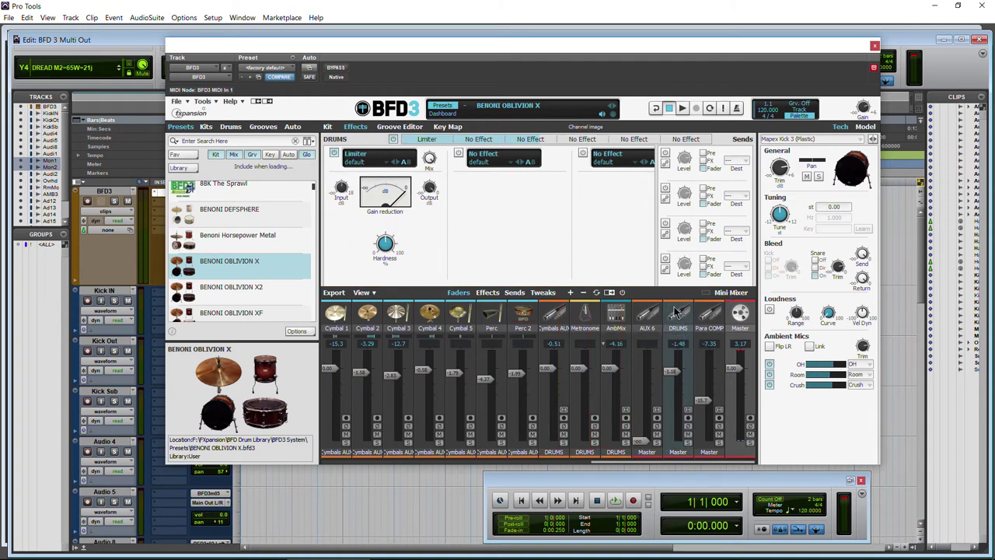
{"action": "left_click", "coordinate": [676, 451]}
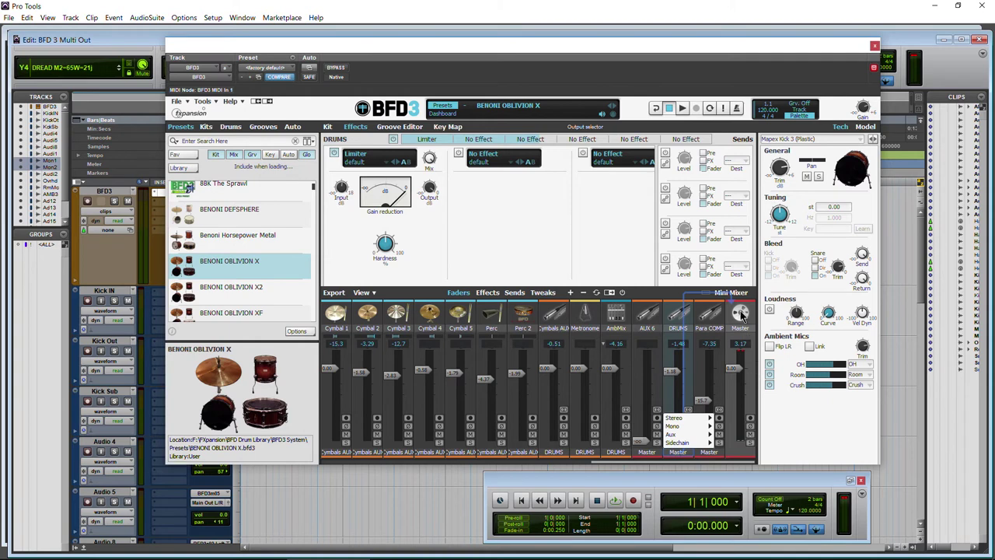
{"action": "key", "text": "Escape"}
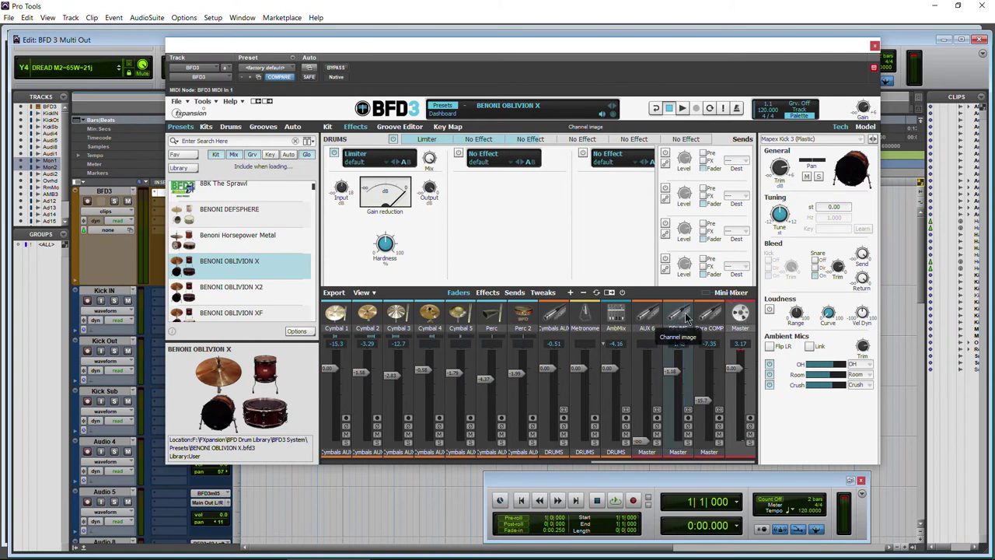
{"action": "left_click", "coordinate": [736, 319]}
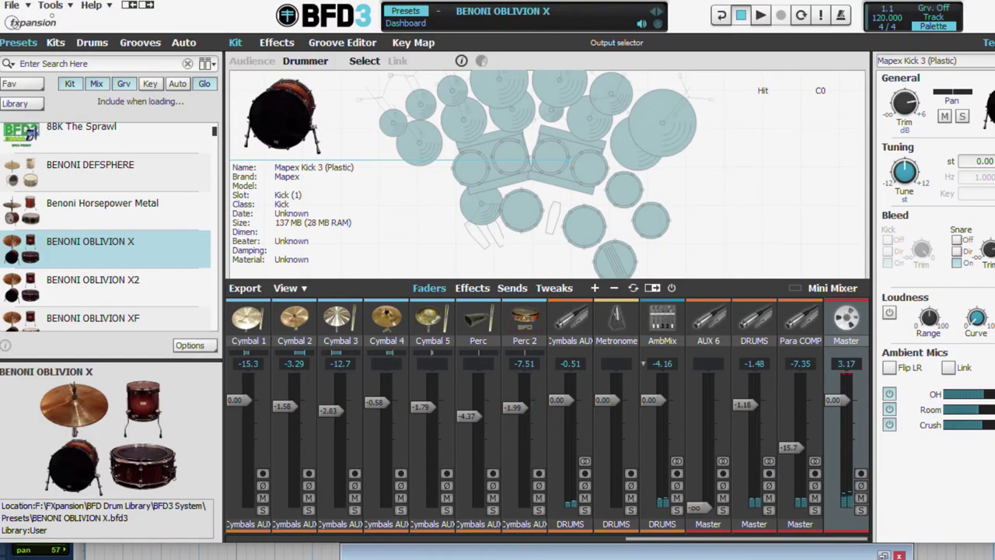
{"action": "key", "text": "space"}
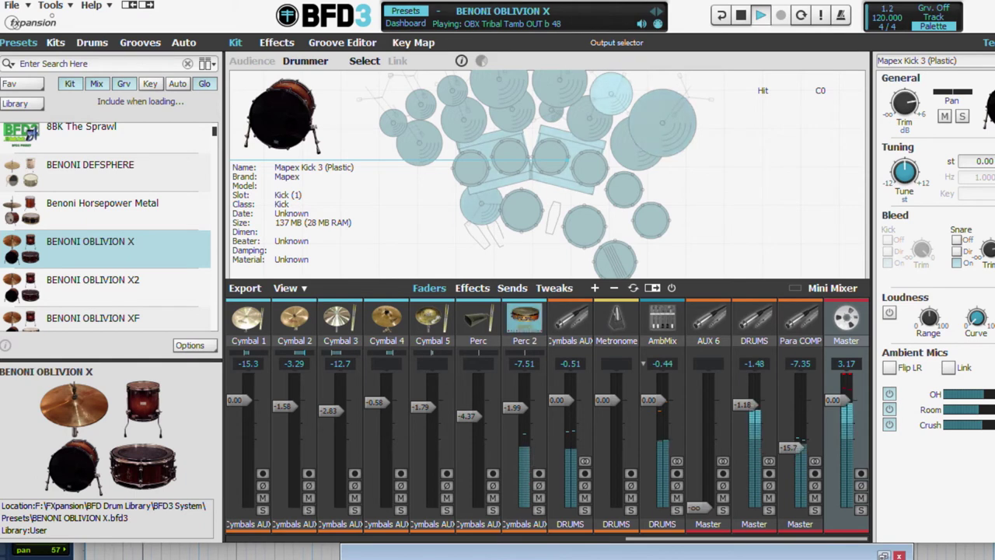
{"action": "key", "text": "space"}
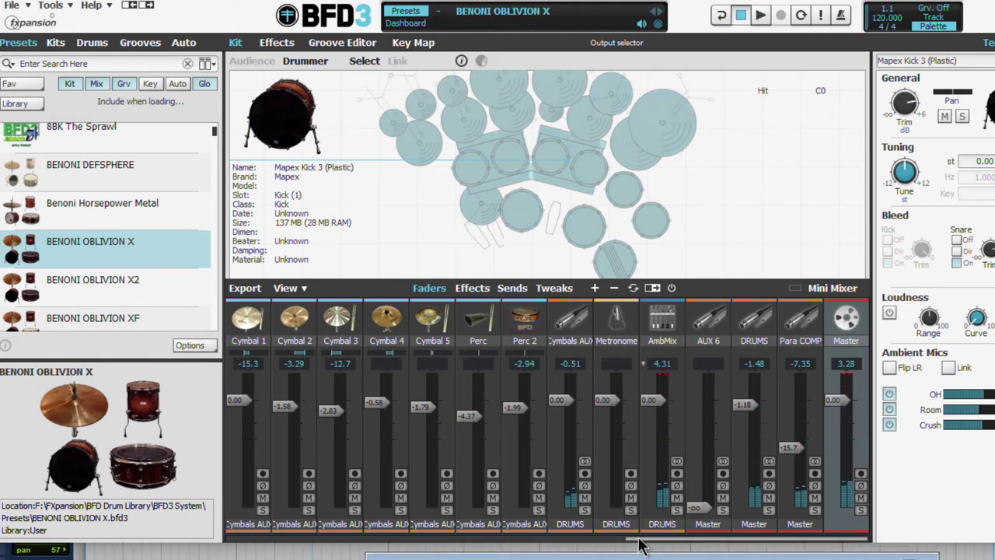
- Route the Kick AUX channel's output directly to Mono 1
{"action": "left_click_drag", "start_coordinate": [639, 545], "coordinate": [241, 536]}
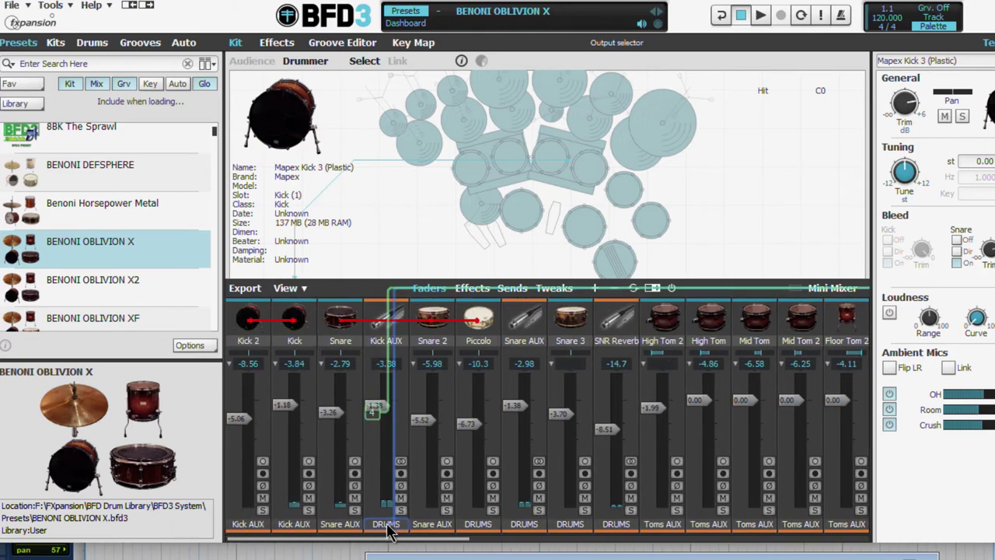
{"action": "left_click", "coordinate": [384, 526]}
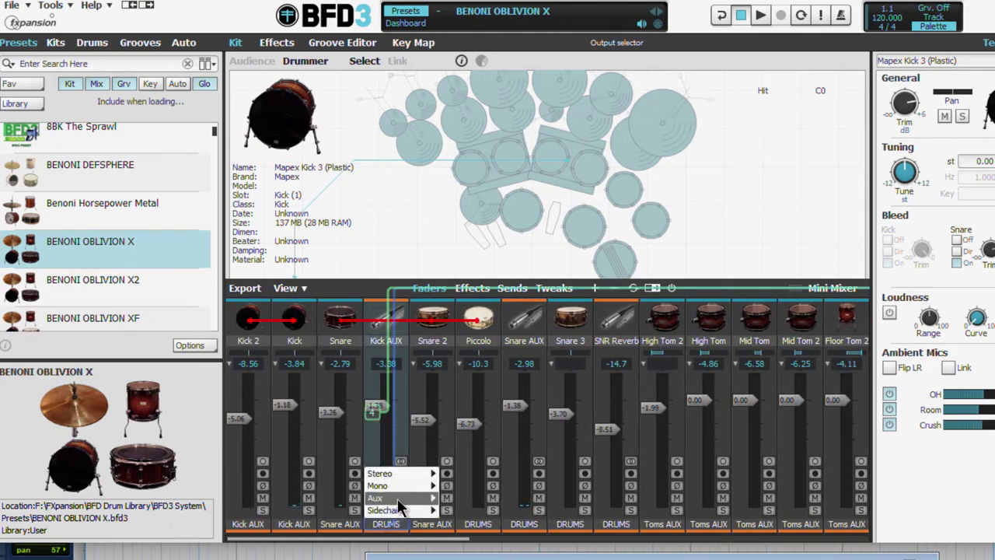
{"action": "mouse_move", "coordinate": [412, 484]}
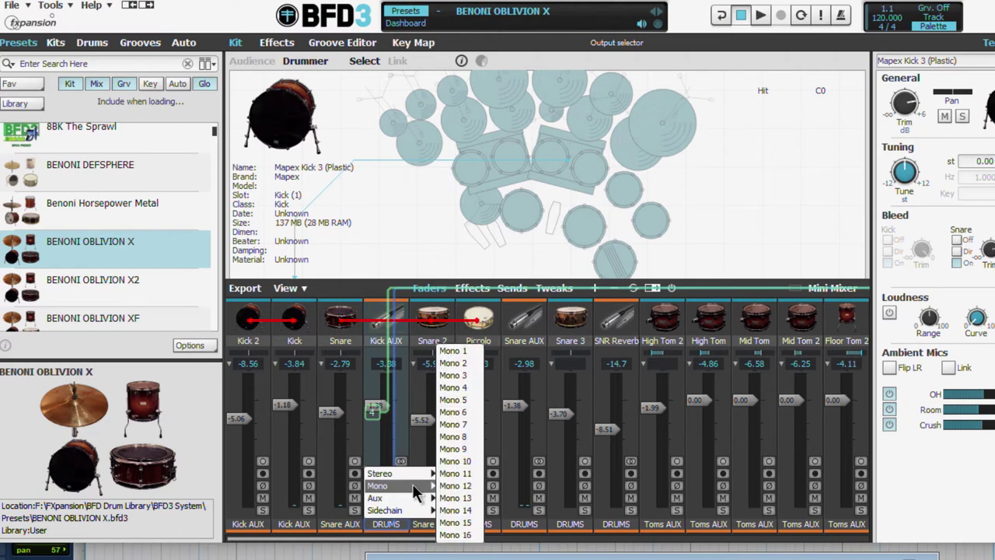
{"action": "left_click", "coordinate": [453, 352]}
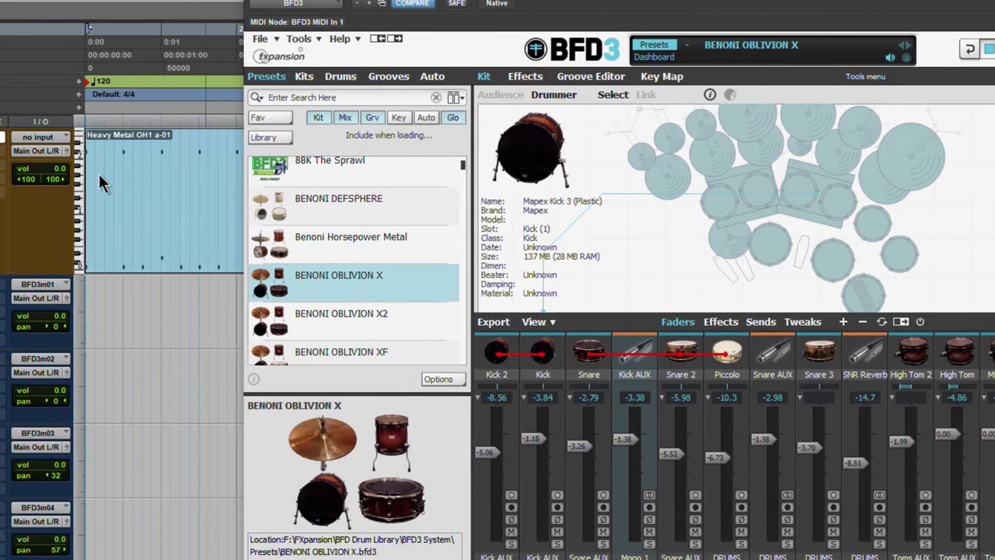
- Set the Kick IN audio track's input to the BFD3 plug-in output BFD3m01
{"action": "left_click", "coordinate": [34, 285]}
{"action": "mouse_move", "coordinate": [96, 364]}
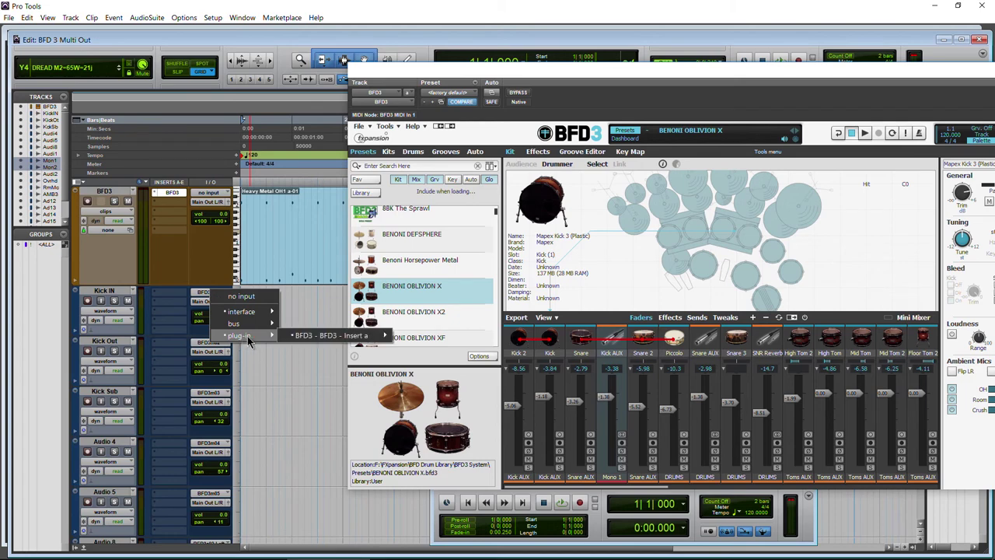
{"action": "mouse_move", "coordinate": [331, 337]}
{"action": "left_click", "coordinate": [419, 376]}
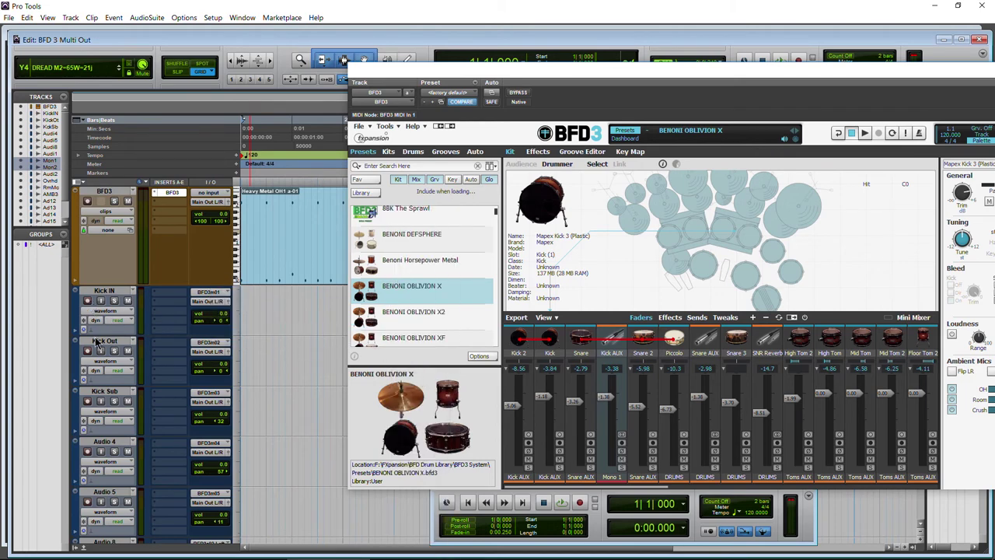
- Record the kick output onto the Kick IN track for a little over two bars, and close the BFD3 window
{"action": "left_click_drag", "start_coordinate": [569, 77], "coordinate": [587, 147]}
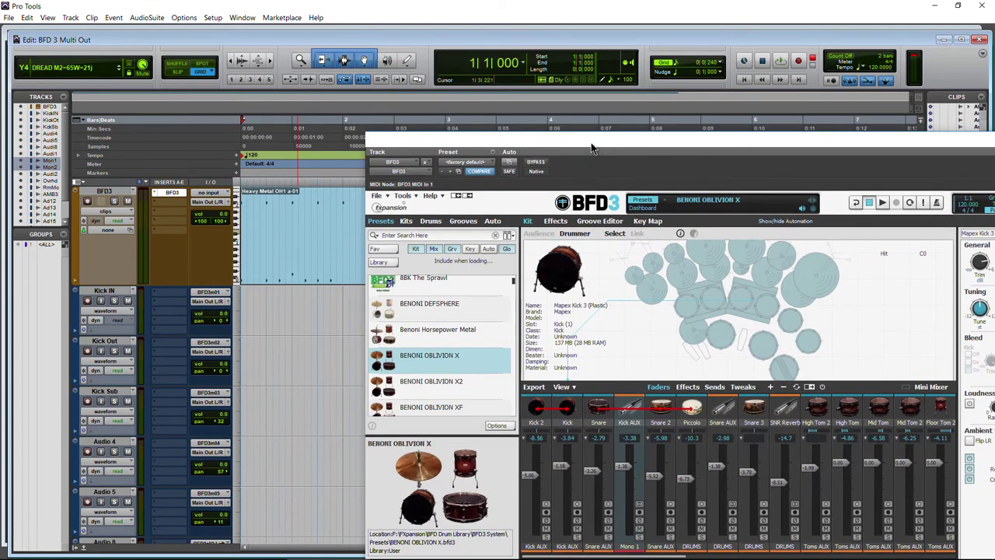
{"action": "left_click", "coordinate": [781, 61]}
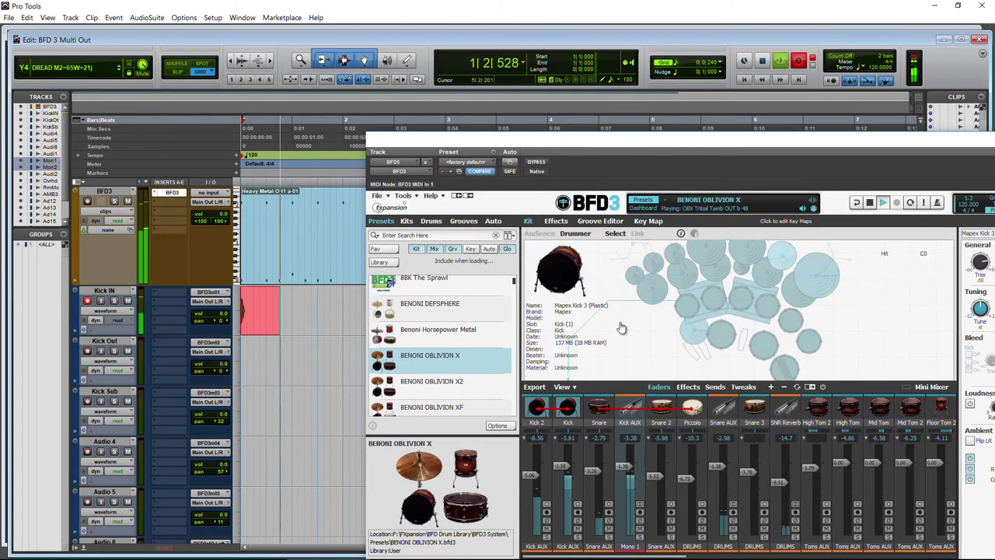
{"action": "left_click", "coordinate": [763, 62]}
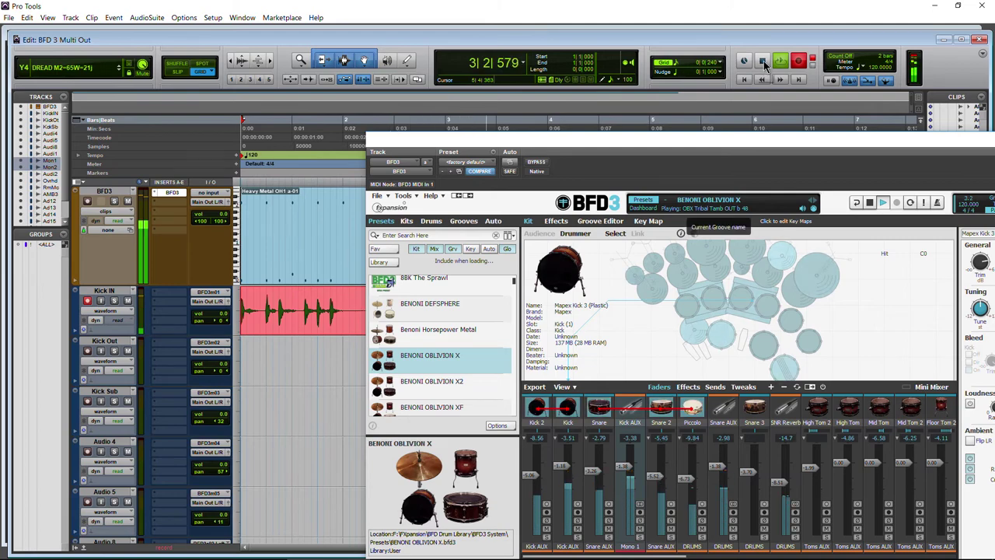
{"action": "left_click_drag", "start_coordinate": [773, 148], "coordinate": [565, 81]}
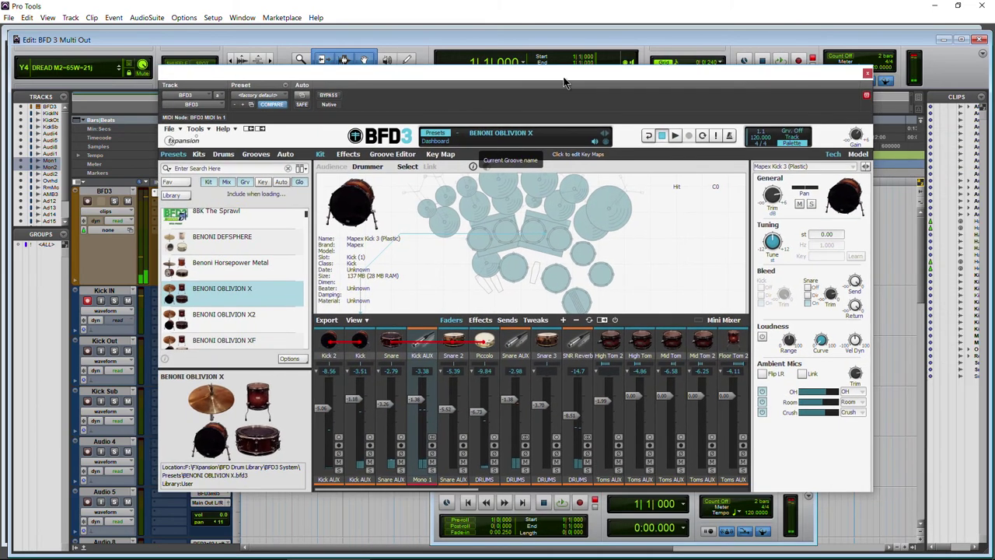
{"action": "left_click", "coordinate": [868, 75]}
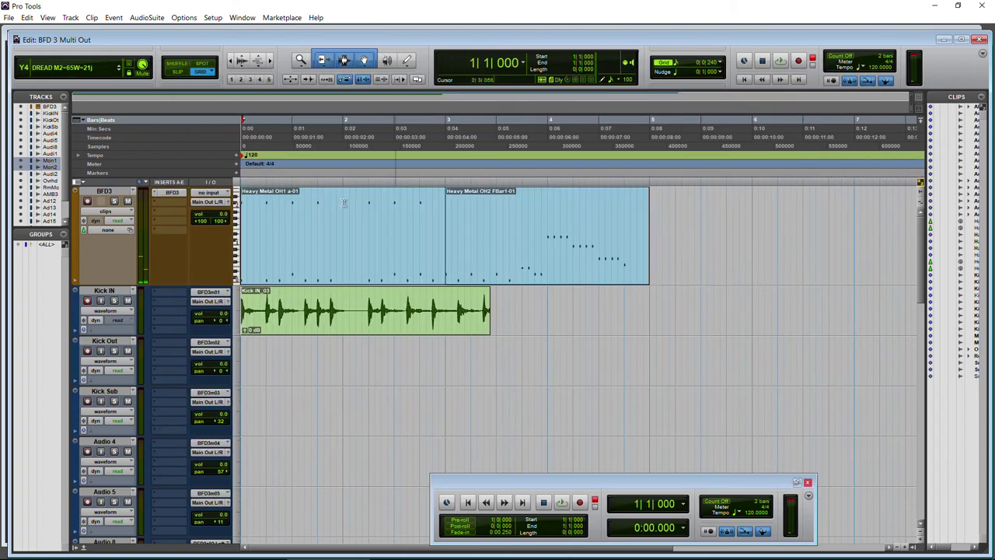
- Solo the Kick IN track, play back the recorded kick clip, and unsolo the track
{"action": "left_click", "coordinate": [113, 301]}
{"action": "left_click", "coordinate": [259, 60]}
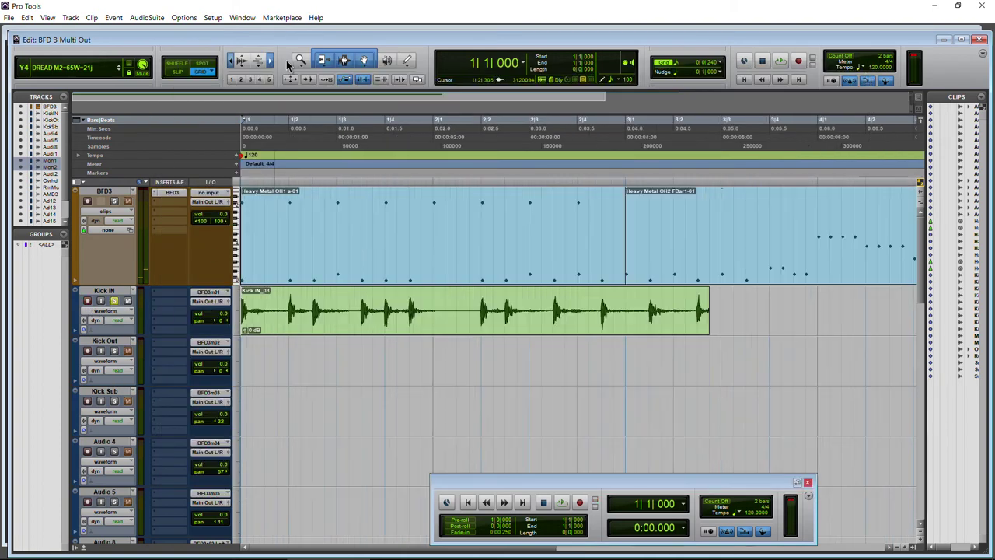
{"action": "key", "text": "space"}
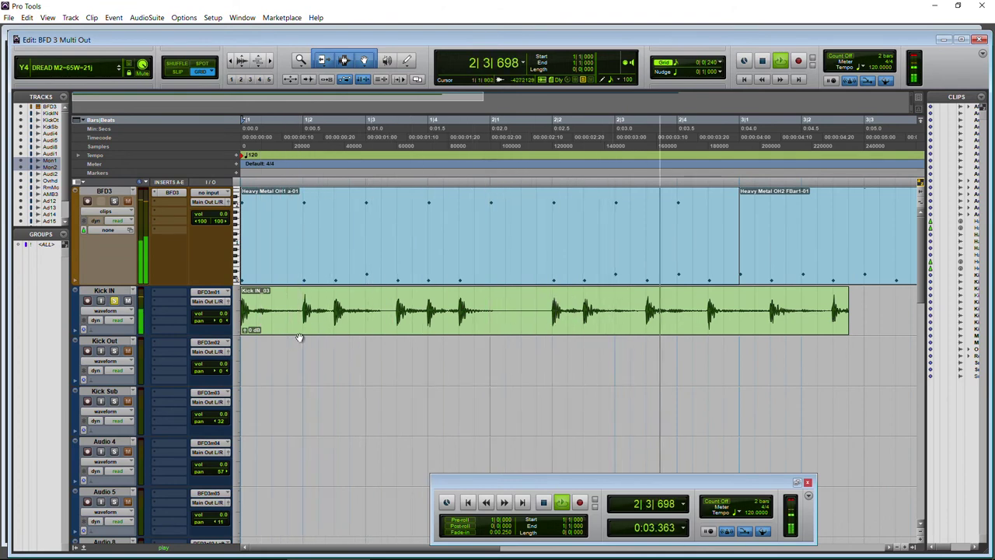
{"action": "key", "text": "space"}
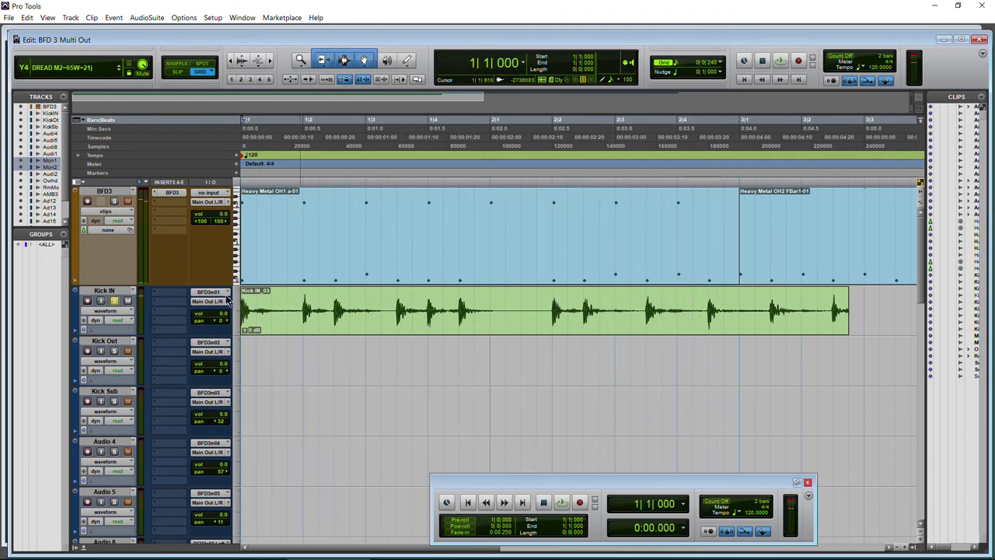
{"action": "left_click", "coordinate": [114, 301]}
- Reopen the BFD3 plug-in and display the Kick AUX channel's effects chain
{"action": "left_click", "coordinate": [173, 193]}
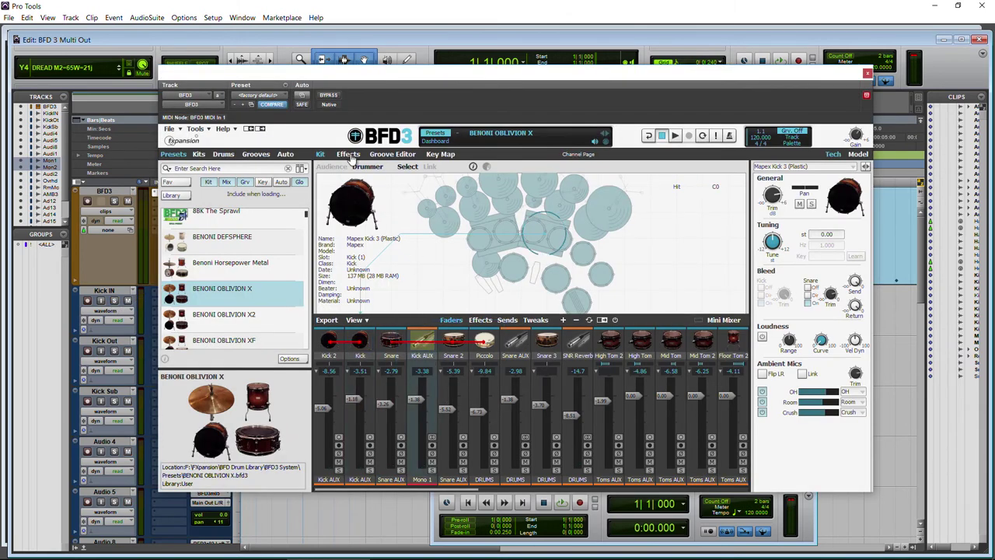
{"action": "left_click", "coordinate": [347, 156]}
{"action": "left_click", "coordinate": [320, 154]}
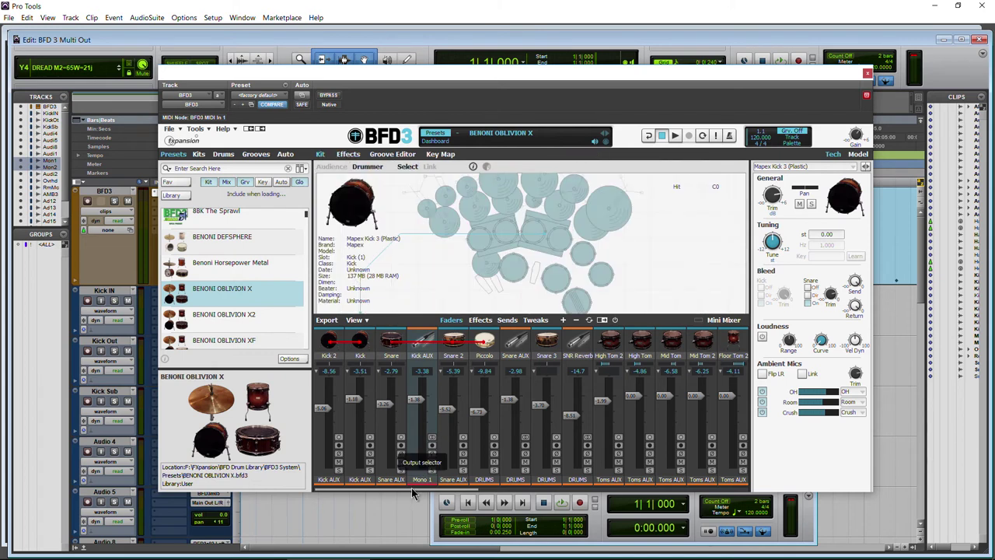
{"action": "scroll", "coordinate": [426, 489], "scroll_direction": "right", "scroll_amount": 1}
{"action": "scroll", "coordinate": [369, 483], "scroll_direction": "left", "scroll_amount": 1}
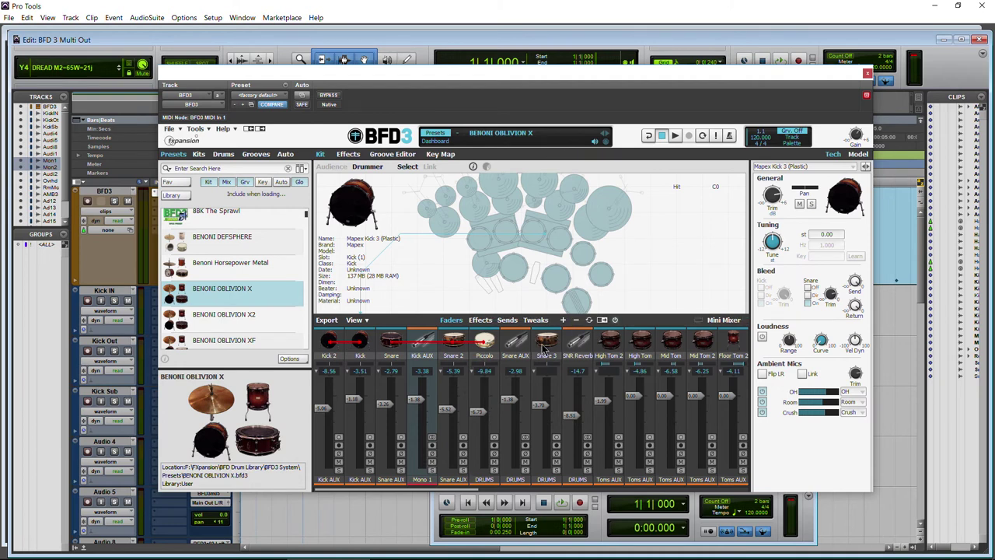
{"action": "left_click", "coordinate": [347, 155]}
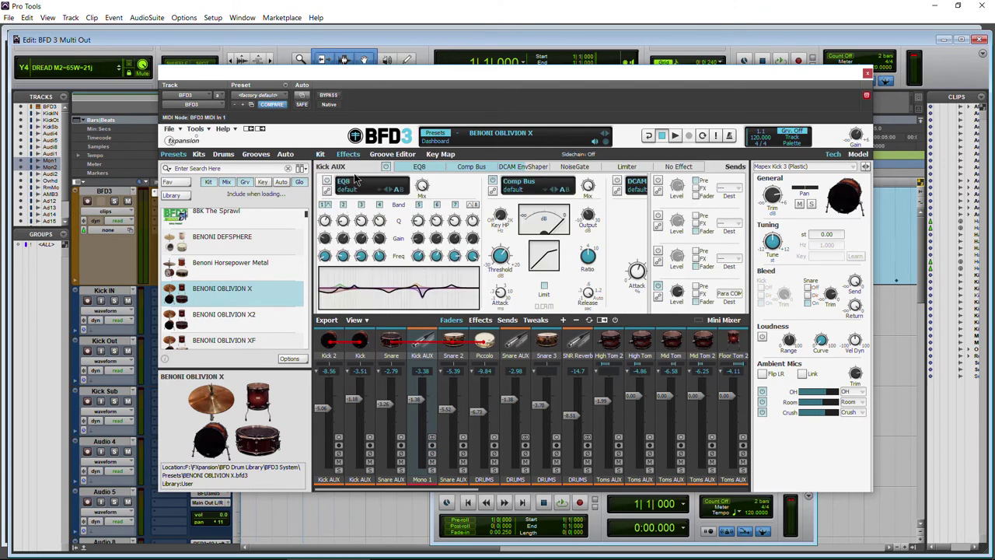
- Review how the individual tom channels feed the Toms AUX bus, checking its effects chain and output options
{"action": "left_click", "coordinate": [321, 154]}
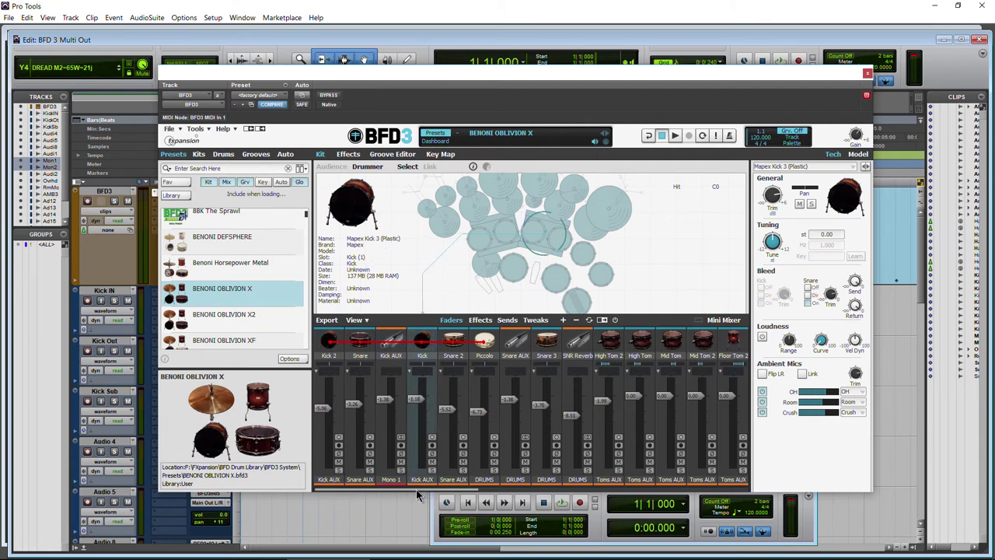
{"action": "left_click_drag", "start_coordinate": [422, 491], "coordinate": [559, 489]}
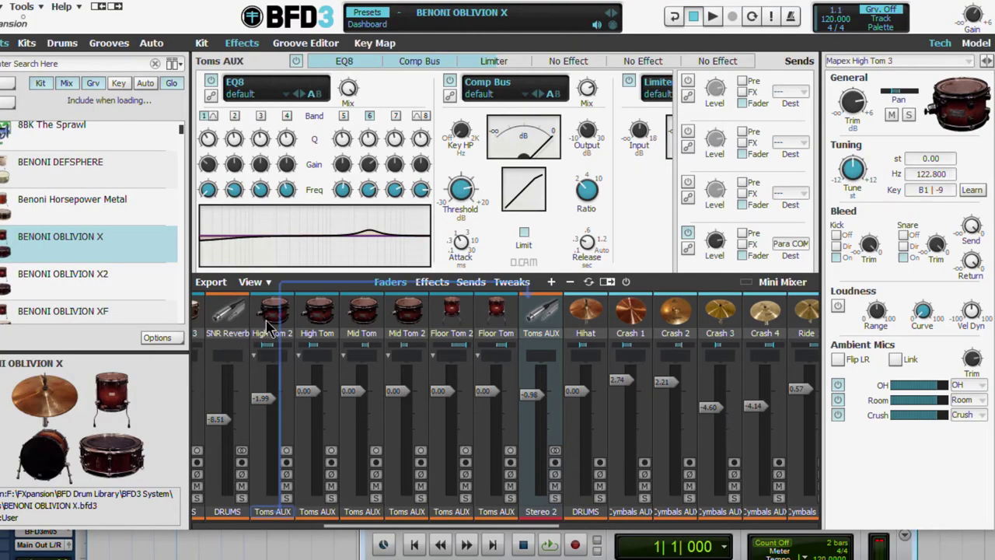
{"action": "left_click", "coordinate": [277, 321]}
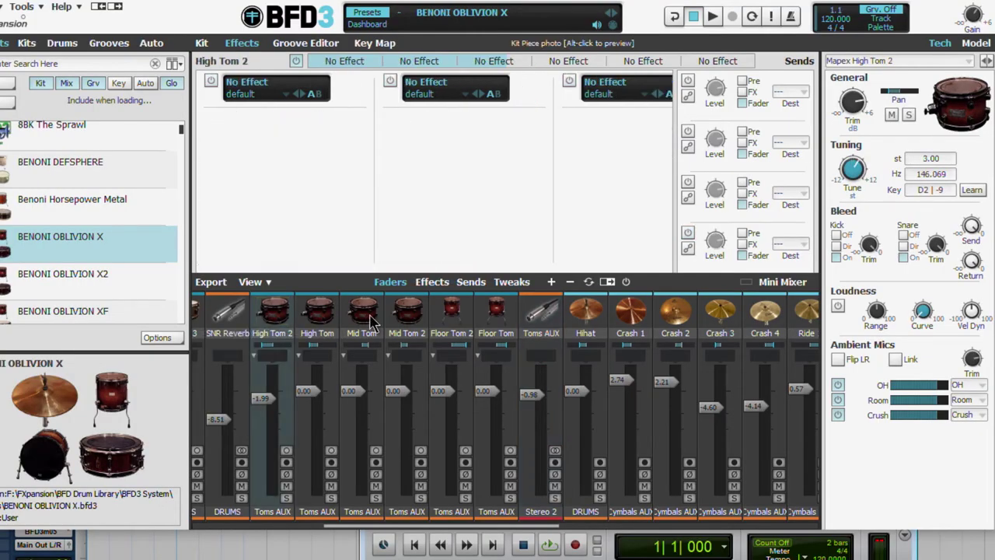
{"action": "left_click", "coordinate": [541, 311]}
{"action": "left_click", "coordinate": [543, 512]}
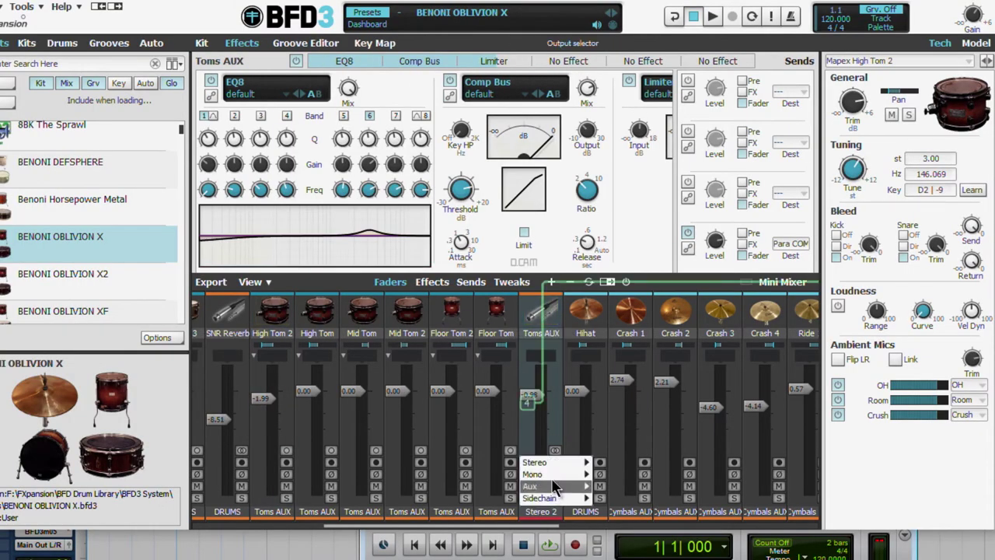
{"action": "key", "text": "Escape"}
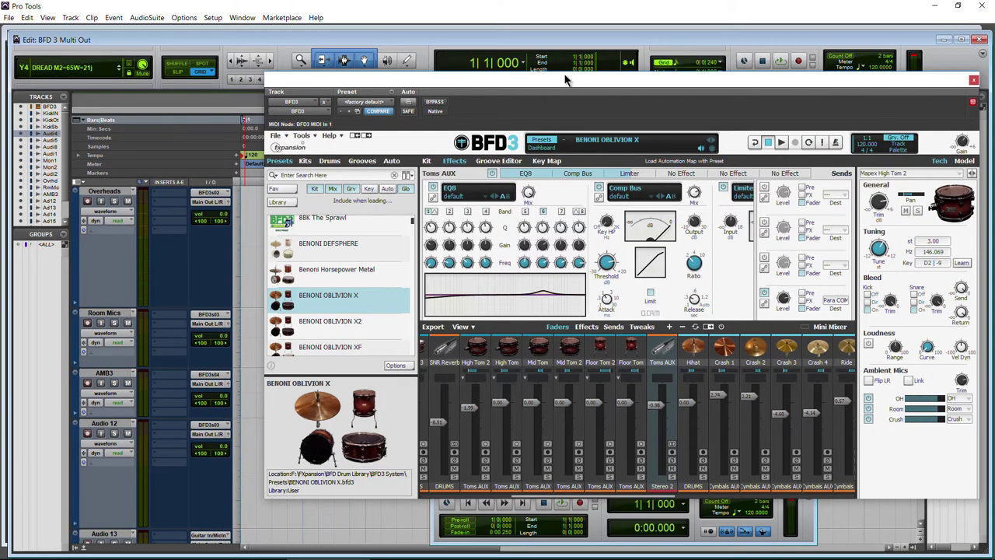
{"action": "left_click_drag", "start_coordinate": [565, 80], "coordinate": [492, 62]}
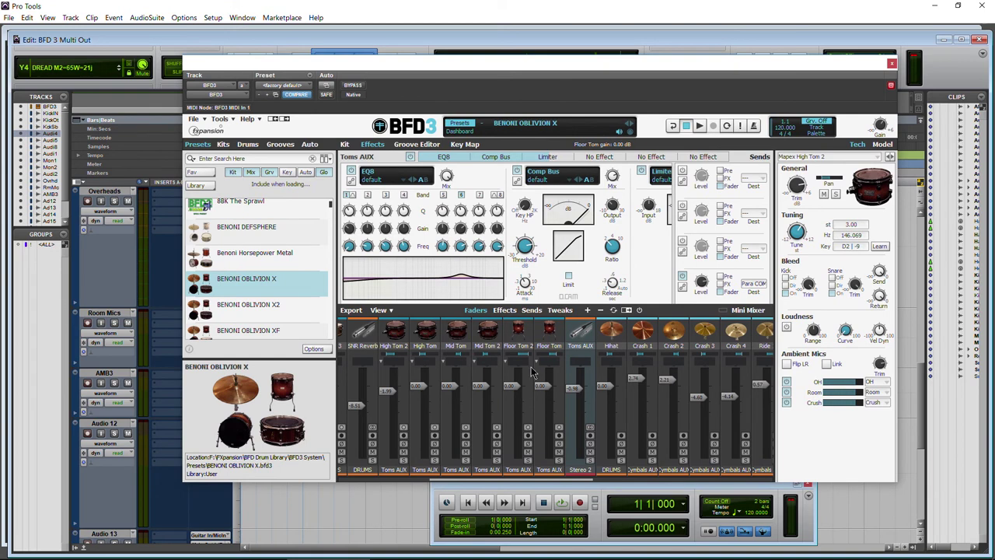
{"action": "left_click", "coordinate": [487, 332]}
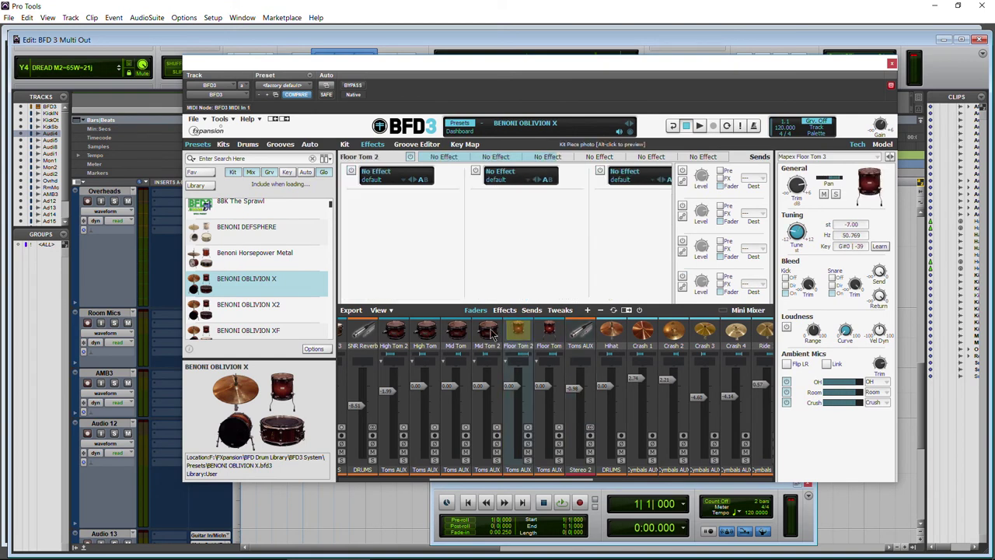
{"action": "left_click", "coordinate": [580, 336]}
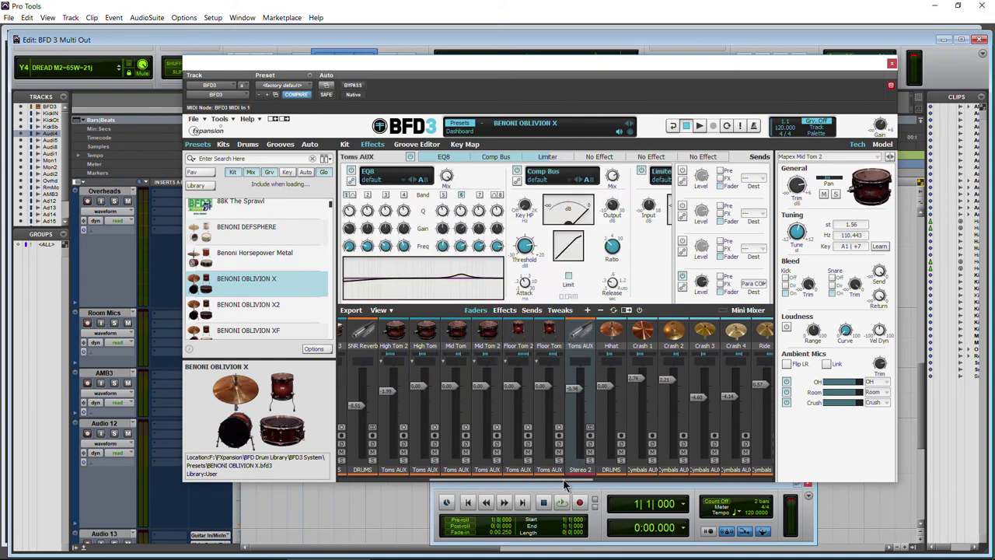
- Inspect the effects chains of the AUX 6, DRUMS and Para COMP buses and select the Perc channel
{"action": "left_click_drag", "start_coordinate": [563, 479], "coordinate": [664, 474]}
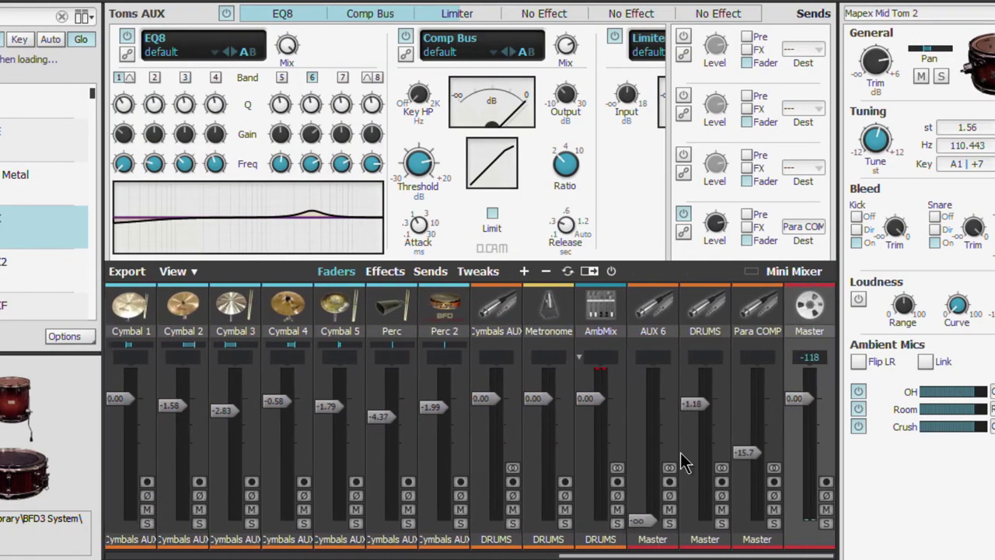
{"action": "left_click", "coordinate": [657, 311]}
{"action": "left_click", "coordinate": [705, 310]}
{"action": "left_click", "coordinate": [757, 310]}
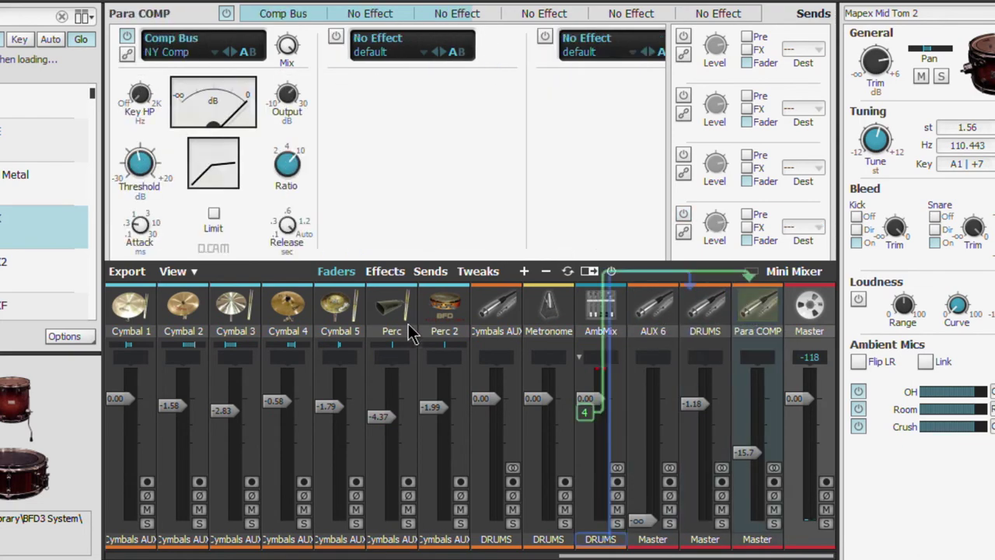
{"action": "left_click", "coordinate": [391, 325]}
{"action": "left_click_drag", "start_coordinate": [591, 556], "coordinate": [109, 554]}
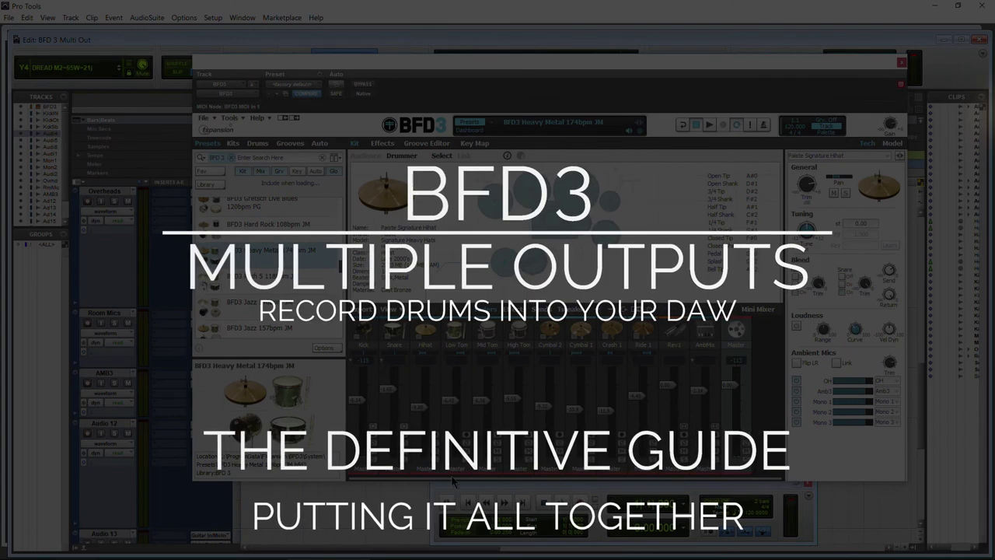
{"action": "left_click", "coordinate": [363, 343]}
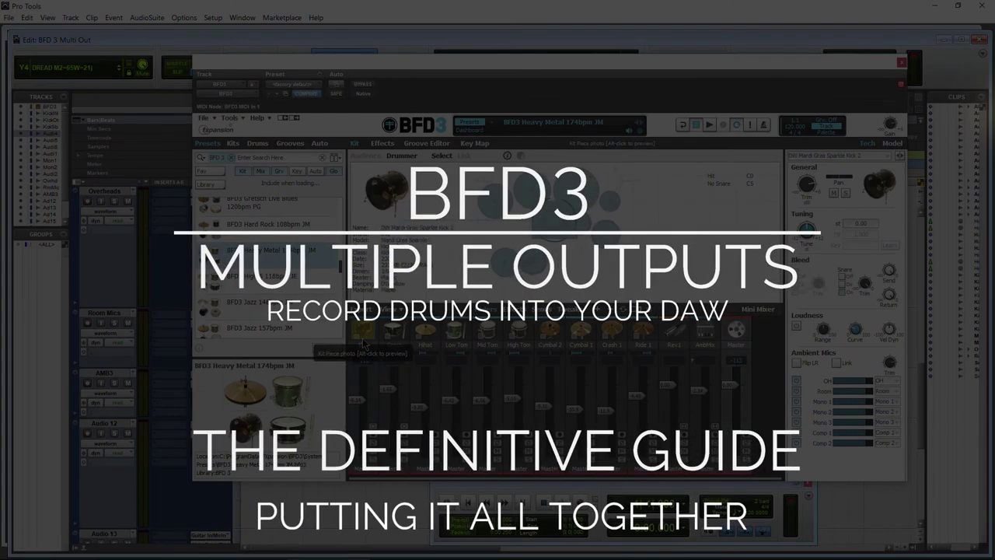
{"action": "left_click", "coordinate": [363, 467]}
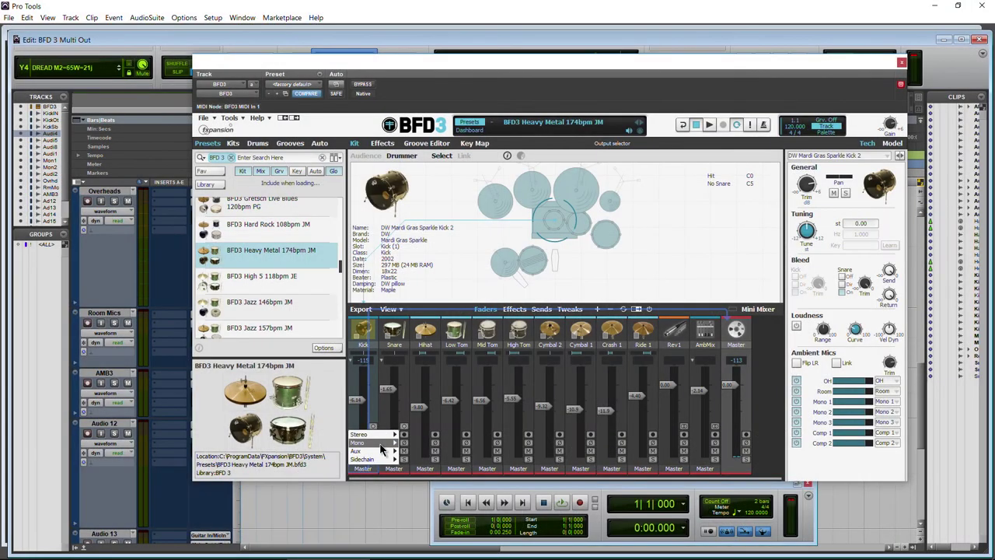
{"action": "mouse_move", "coordinate": [380, 445]}
{"action": "left_click", "coordinate": [408, 352]}
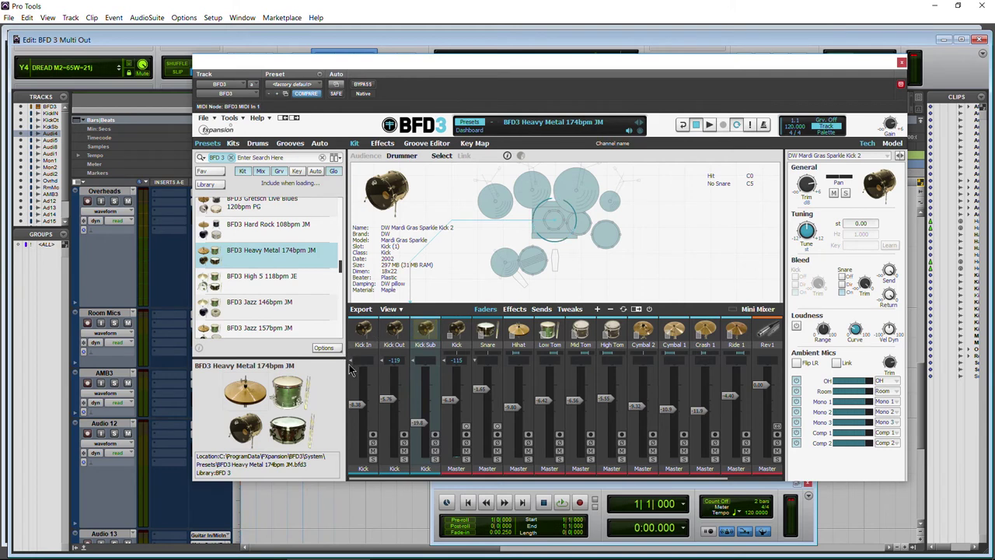
{"action": "scroll", "coordinate": [352, 381], "scroll_direction": "down", "scroll_amount": 3}
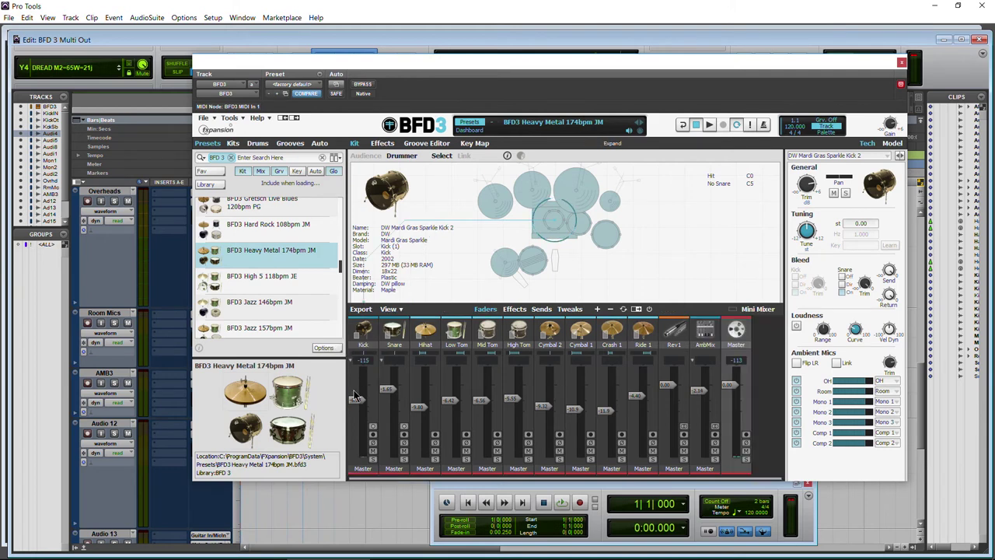
- Route the Kick channel's output to Mono 1 and the Snare channel's output to Mono 2
{"action": "left_click", "coordinate": [361, 469]}
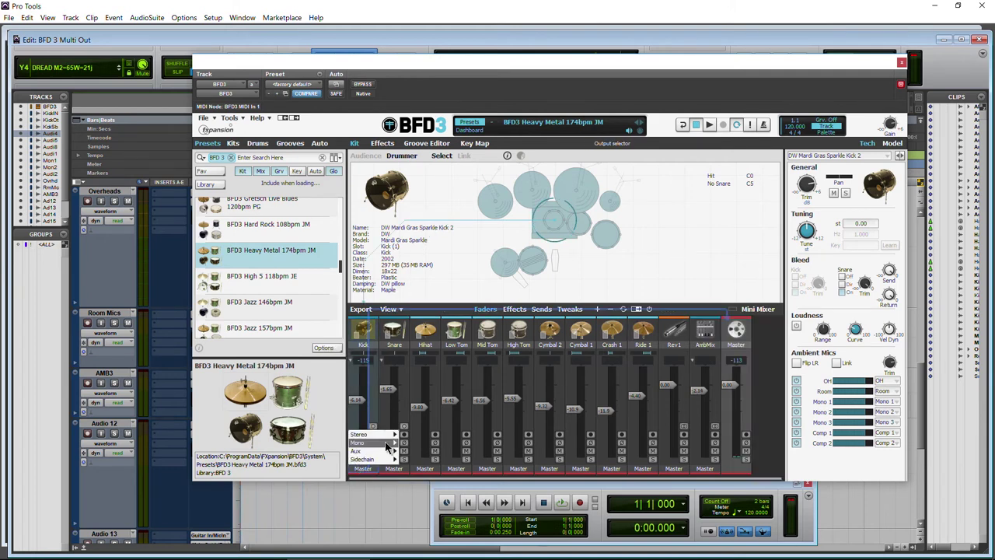
{"action": "mouse_move", "coordinate": [381, 442]}
{"action": "left_click", "coordinate": [407, 352]}
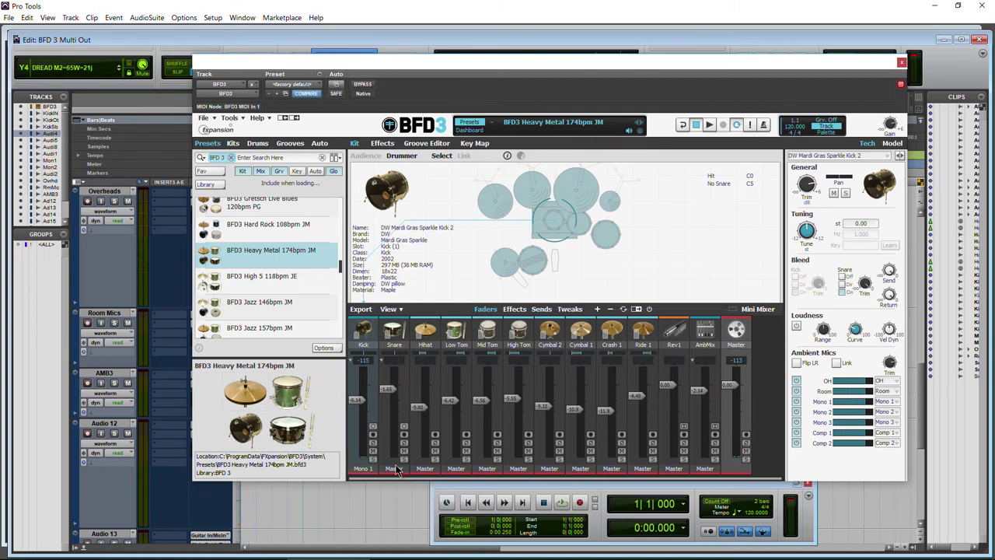
{"action": "left_click", "coordinate": [396, 469]}
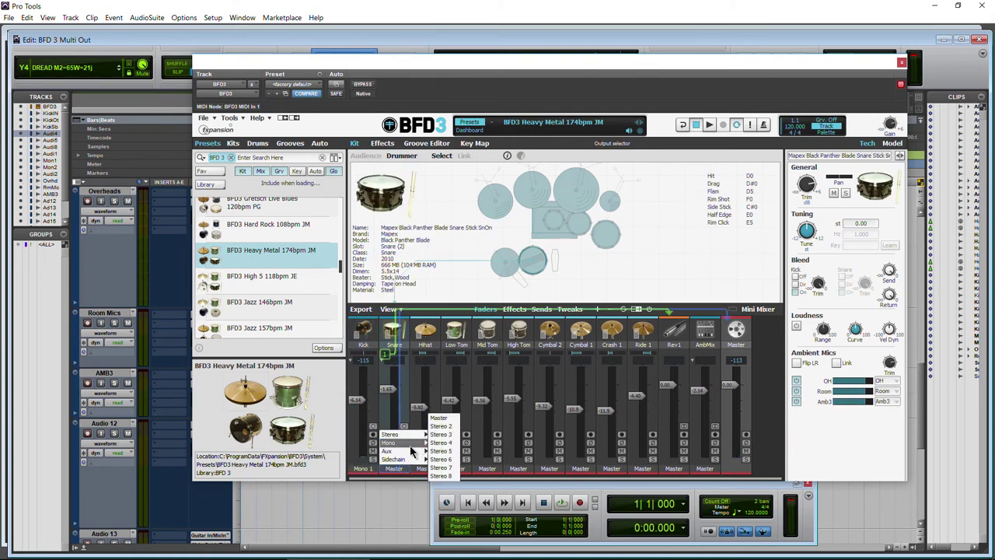
{"action": "mouse_move", "coordinate": [416, 446]}
{"action": "left_click", "coordinate": [439, 359]}
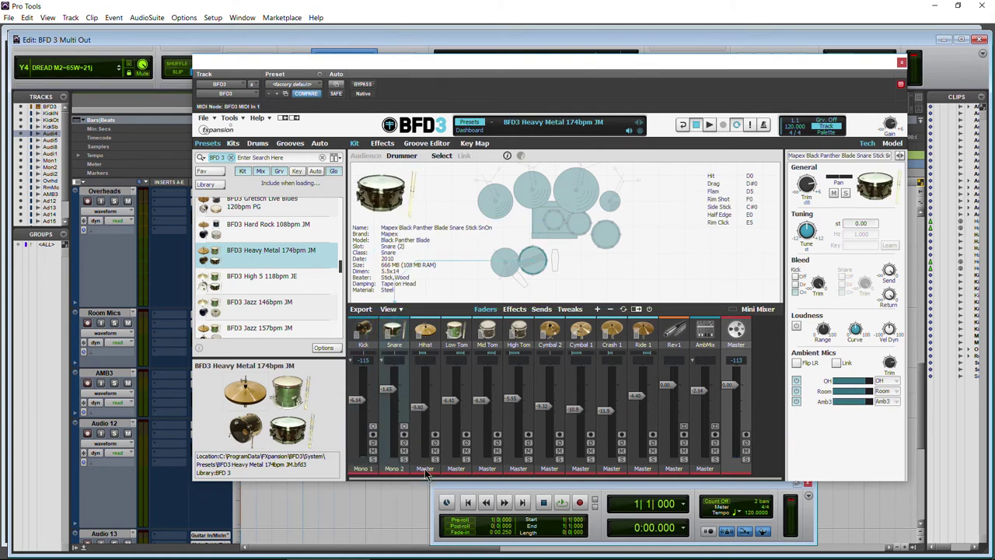
- Route the Hihat channel's output to Stereo 3 and the Low Tom channel's output to Mono 4
{"action": "left_click", "coordinate": [423, 468]}
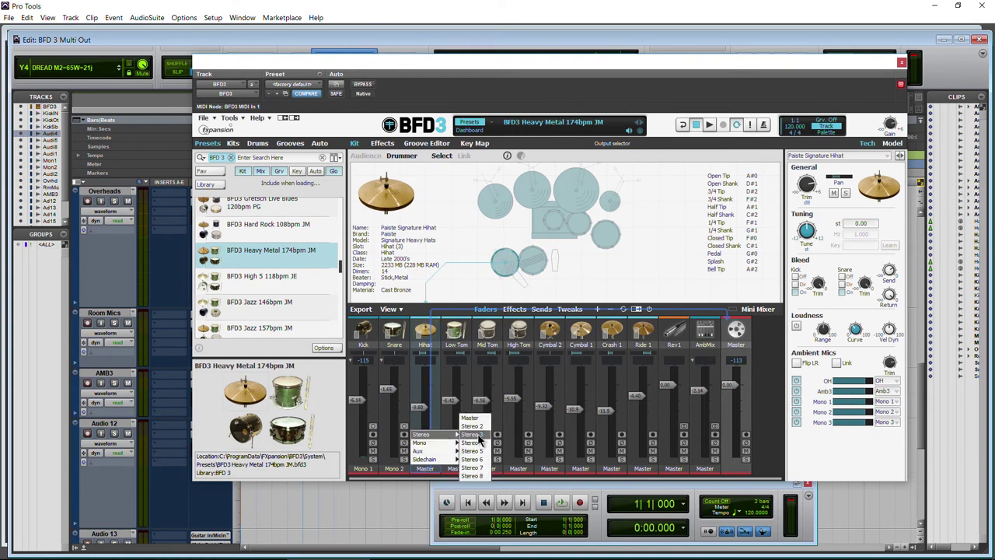
{"action": "left_click", "coordinate": [473, 446]}
{"action": "left_click", "coordinate": [458, 467]}
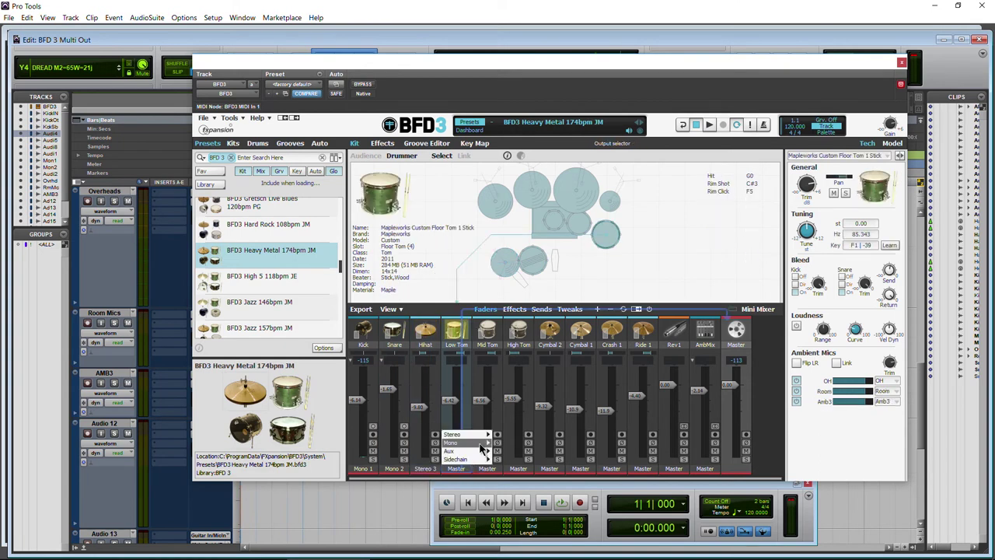
{"action": "mouse_move", "coordinate": [492, 443]}
{"action": "left_click", "coordinate": [501, 376]}
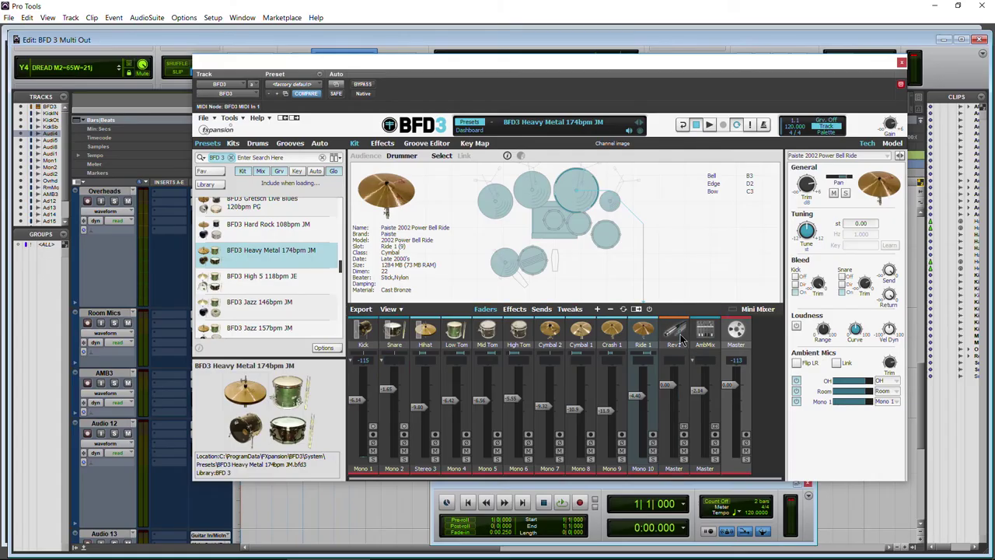
- Expand the AmbMix channel into its individual ambient mic channels
{"action": "left_click", "coordinate": [680, 336]}
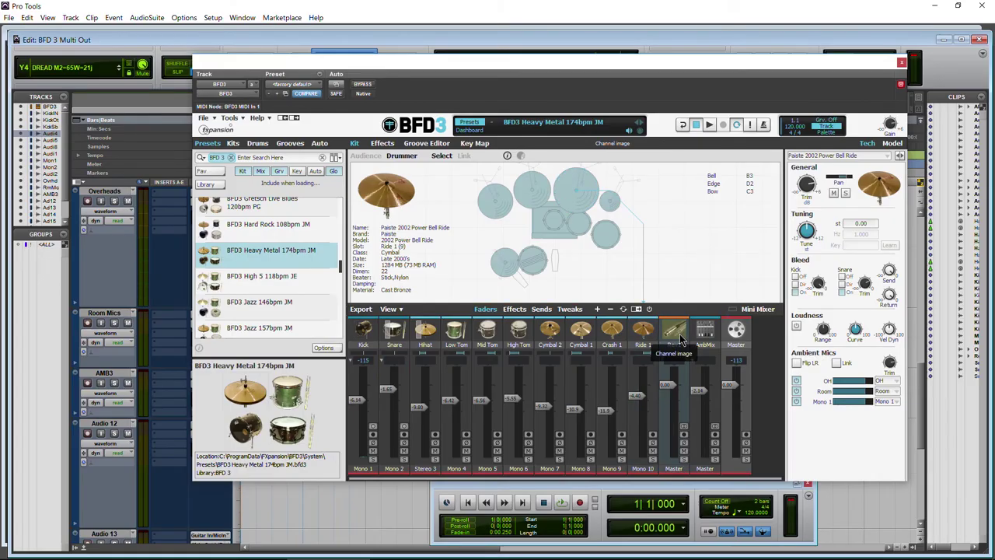
{"action": "left_click", "coordinate": [694, 334]}
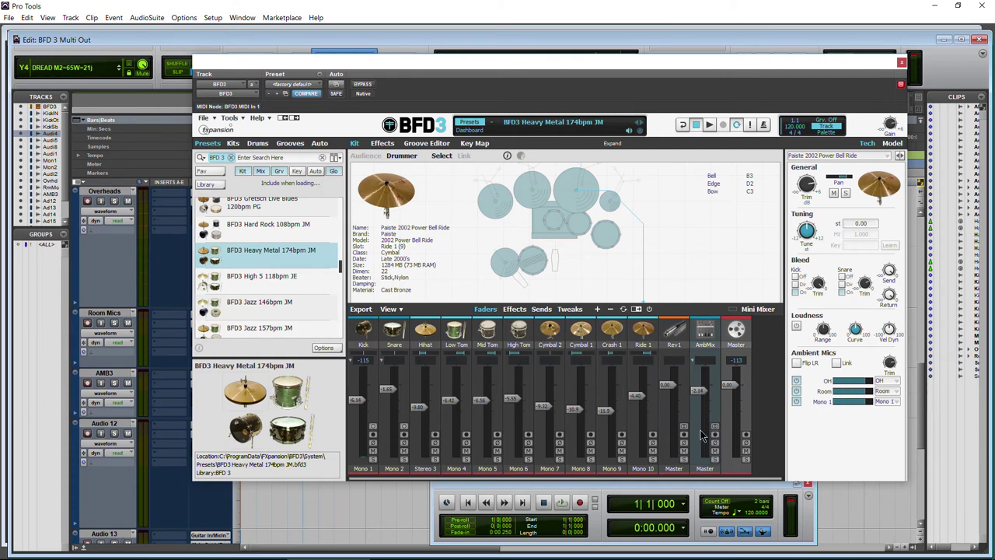
{"action": "left_click", "coordinate": [714, 426]}
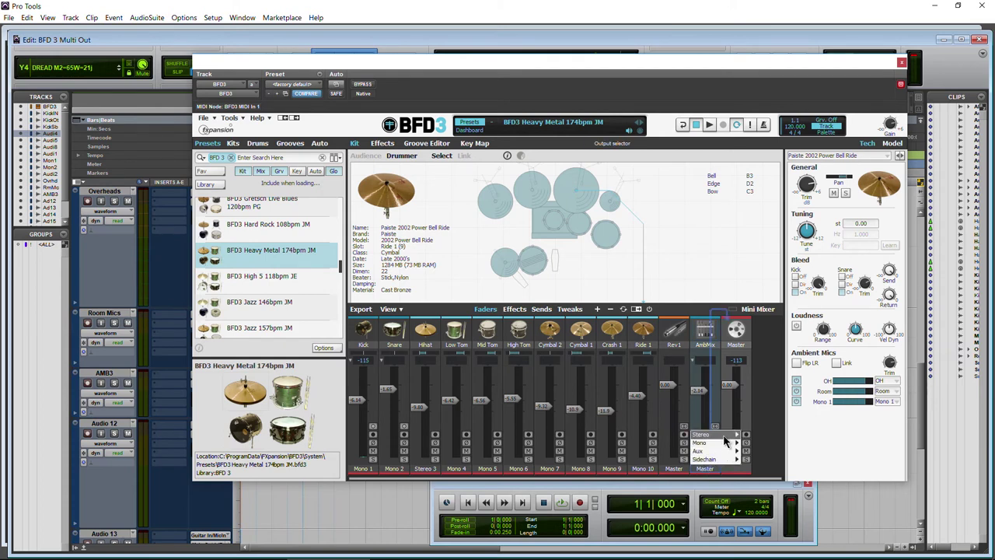
{"action": "mouse_move", "coordinate": [725, 440]}
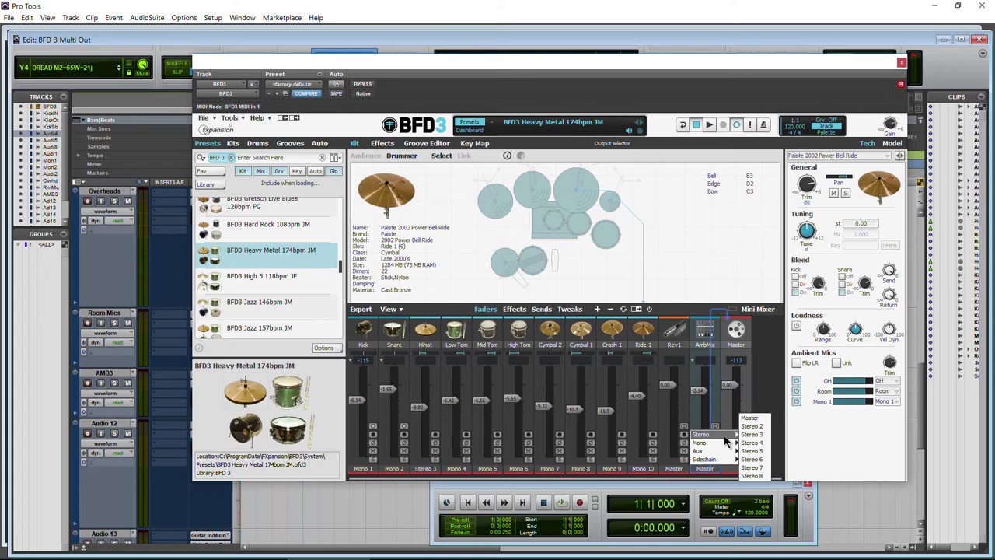
{"action": "left_click", "coordinate": [694, 365]}
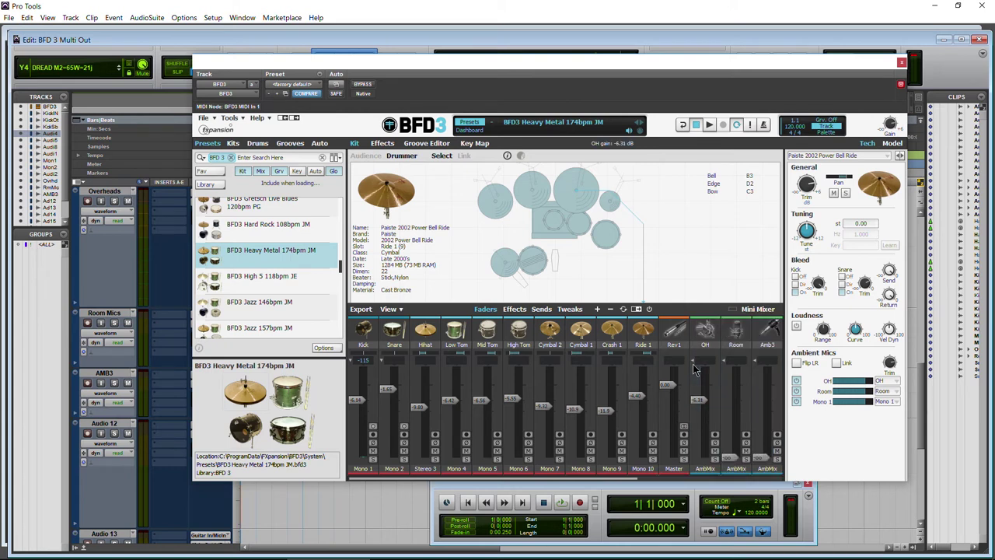
- Route the OH mic channel's output to Stereo 2
{"action": "scroll", "coordinate": [570, 478], "scroll_direction": "right", "scroll_amount": 5}
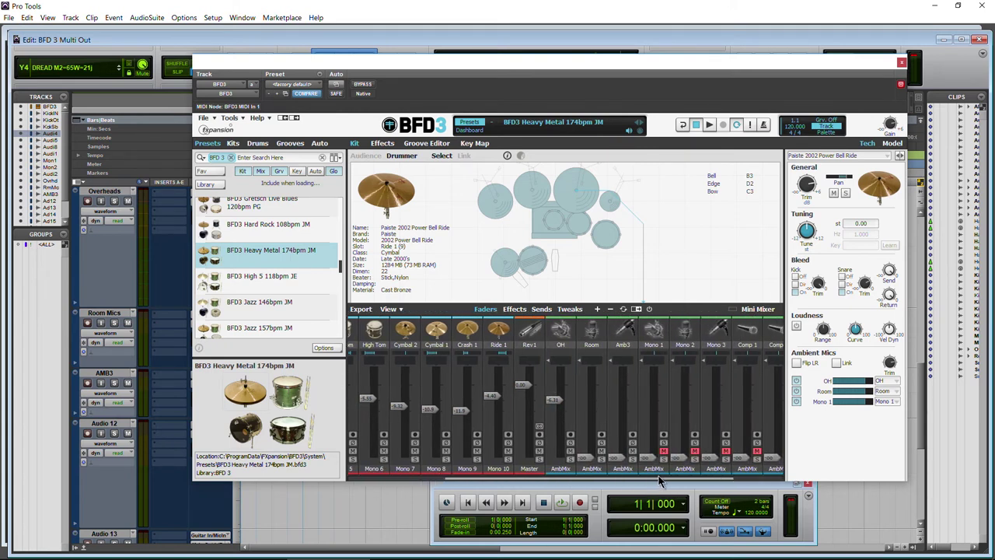
{"action": "left_click", "coordinate": [562, 468]}
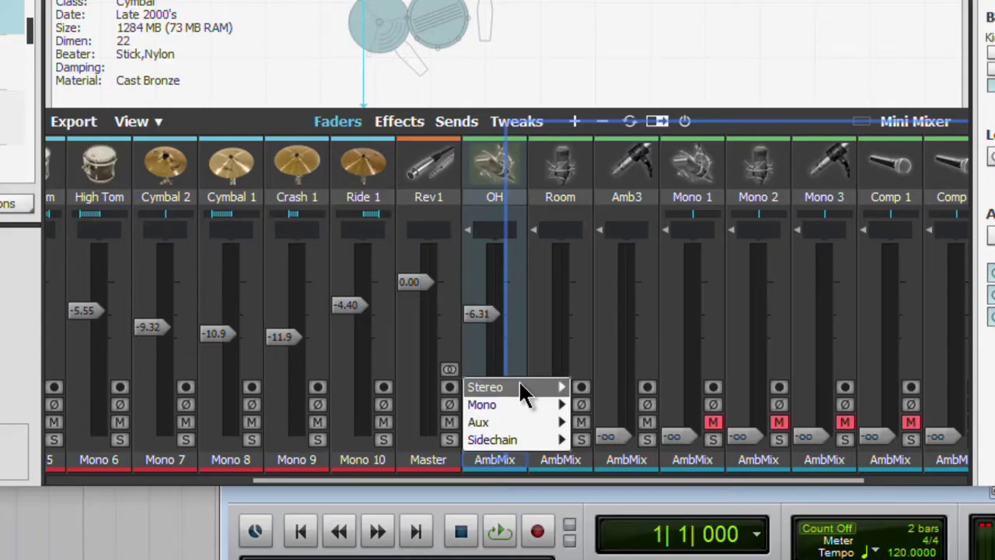
{"action": "mouse_move", "coordinate": [593, 431]}
{"action": "left_click", "coordinate": [591, 369]}
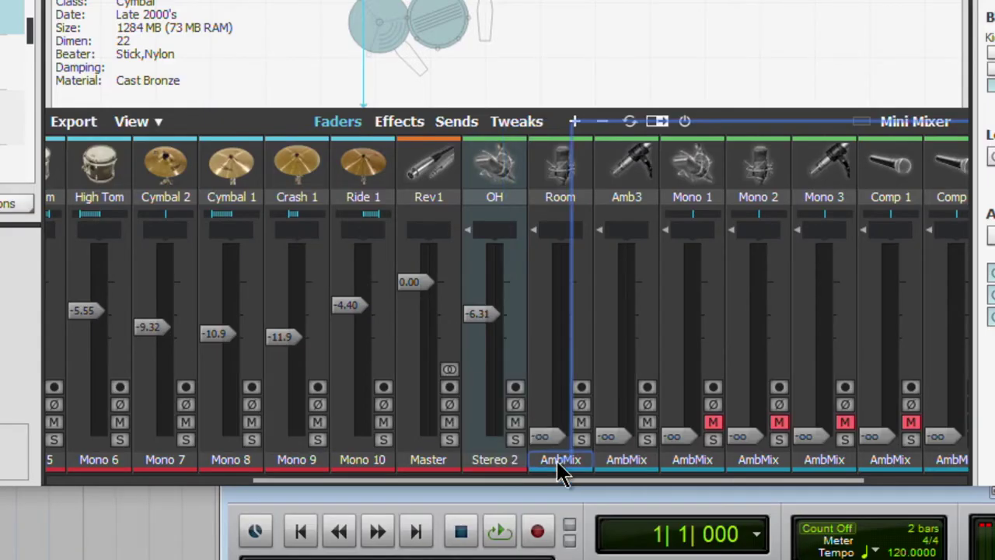
- Raise the Room mic fader to about -5.76 dB and route its output to Stereo 3
{"action": "left_click_drag", "start_coordinate": [551, 441], "coordinate": [555, 328]}
{"action": "left_click", "coordinate": [553, 463]}
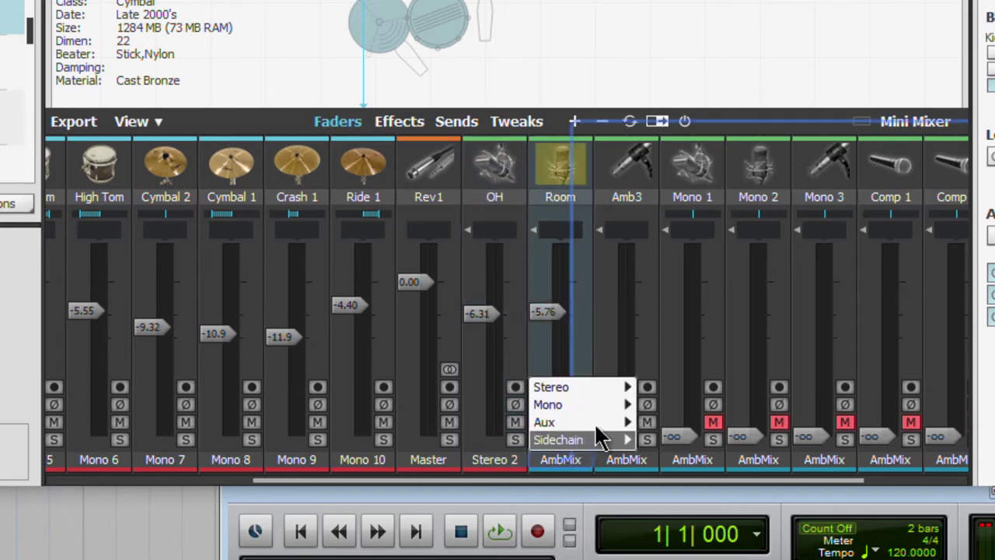
{"action": "mouse_move", "coordinate": [607, 402]}
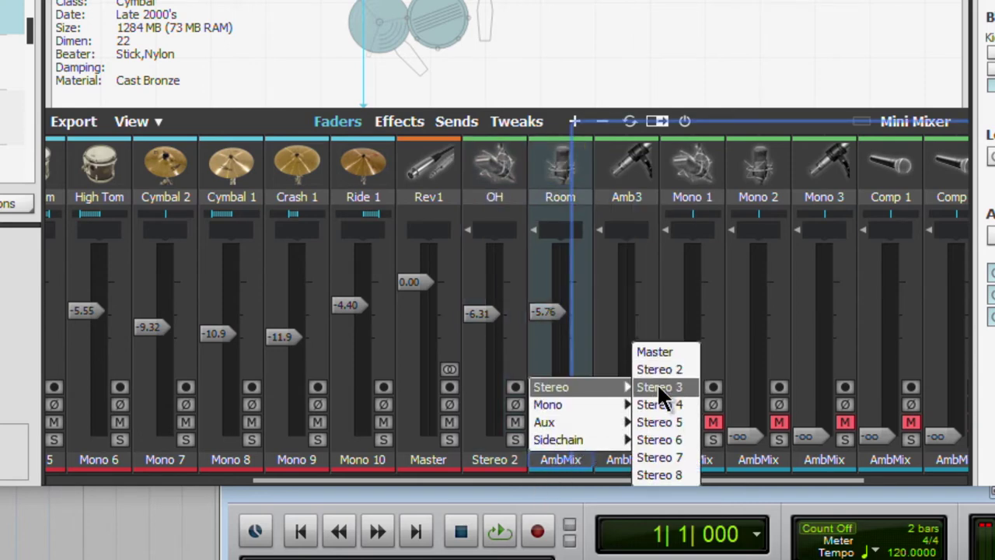
{"action": "left_click", "coordinate": [657, 386]}
- Raise the Amb3 mic fader to about -5.76 dB and route its output to Stereo 4
{"action": "left_click_drag", "start_coordinate": [606, 437], "coordinate": [626, 289]}
{"action": "left_click", "coordinate": [614, 459]}
{"action": "mouse_move", "coordinate": [667, 385]}
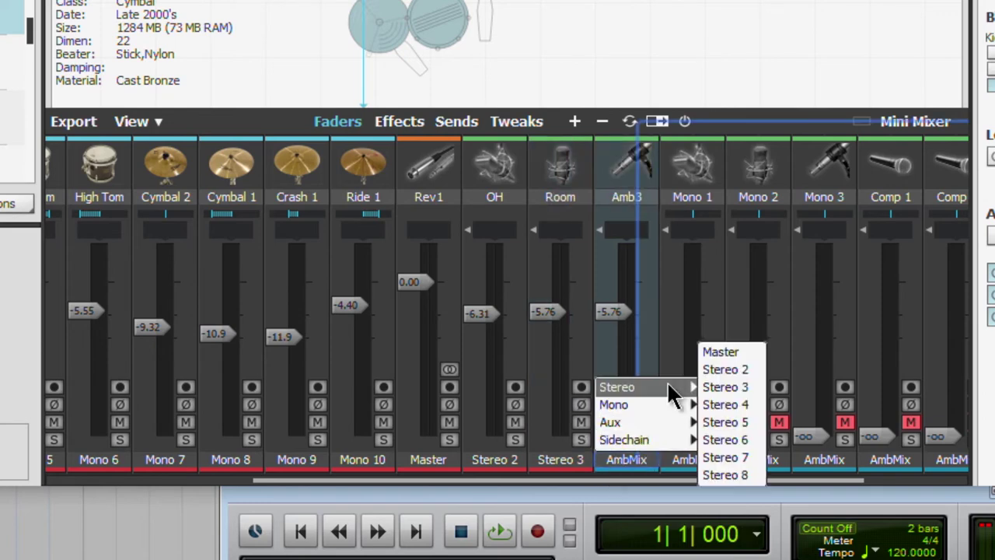
{"action": "left_click", "coordinate": [742, 403]}
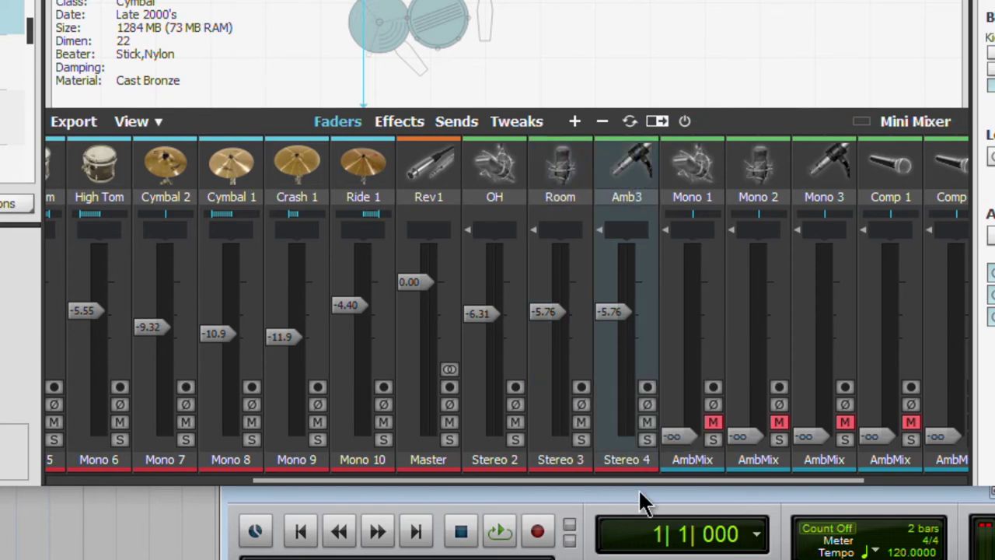
{"action": "left_click_drag", "start_coordinate": [637, 481], "coordinate": [739, 482]}
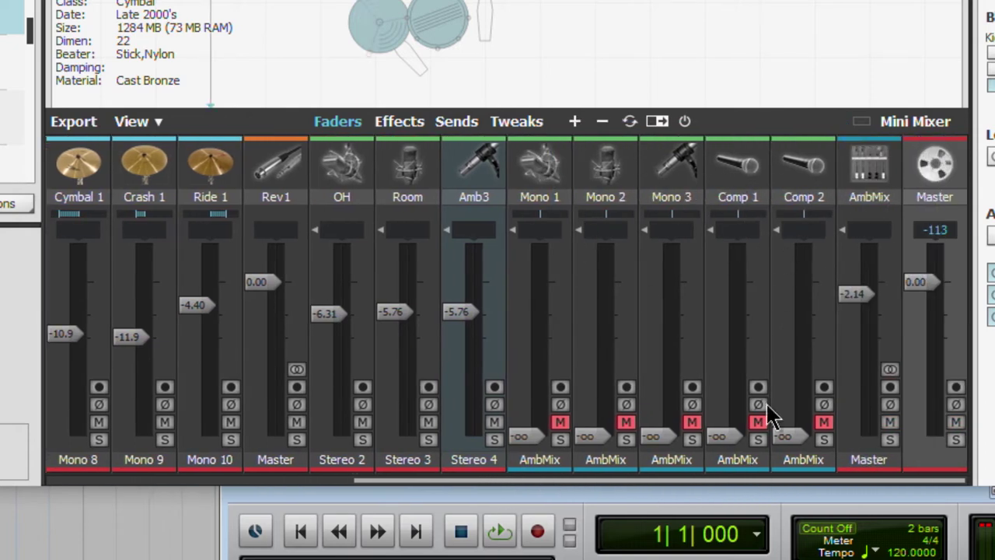
- Raise the Comp 1 mic fader to about -1.18 dB and route its output to Mono 11
{"action": "left_click_drag", "start_coordinate": [719, 436], "coordinate": [719, 288]}
{"action": "left_click", "coordinate": [737, 459]}
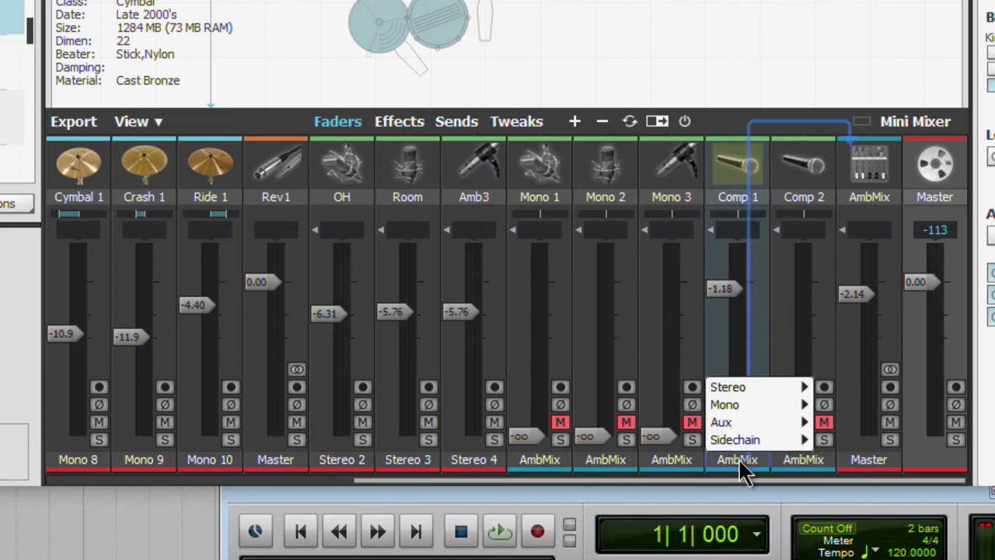
{"action": "mouse_move", "coordinate": [759, 405]}
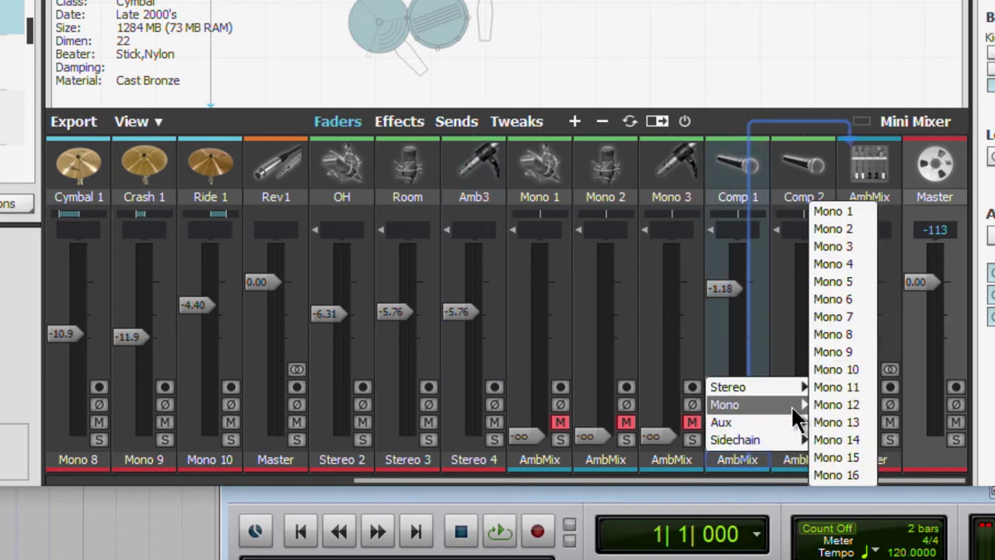
{"action": "left_click", "coordinate": [838, 385]}
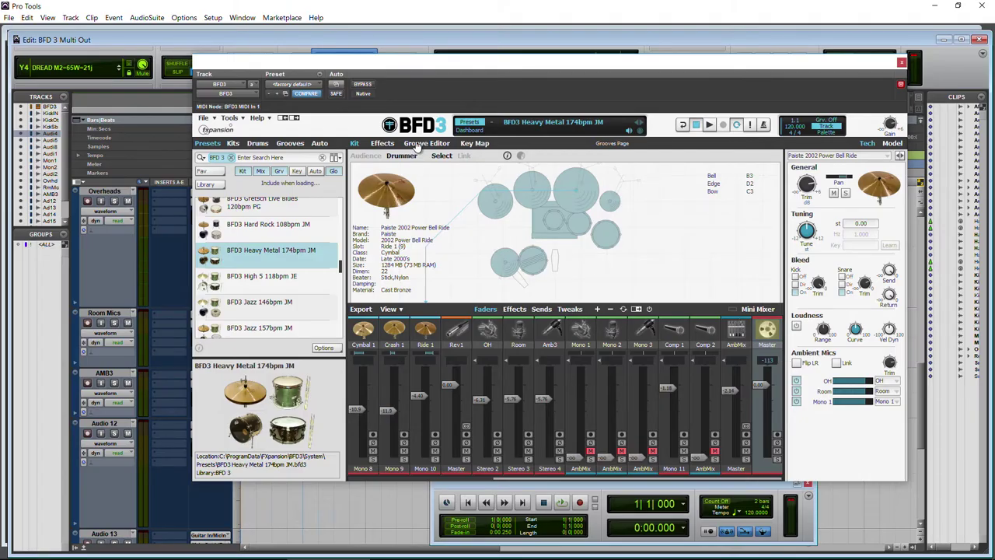
{"action": "left_click", "coordinate": [417, 146]}
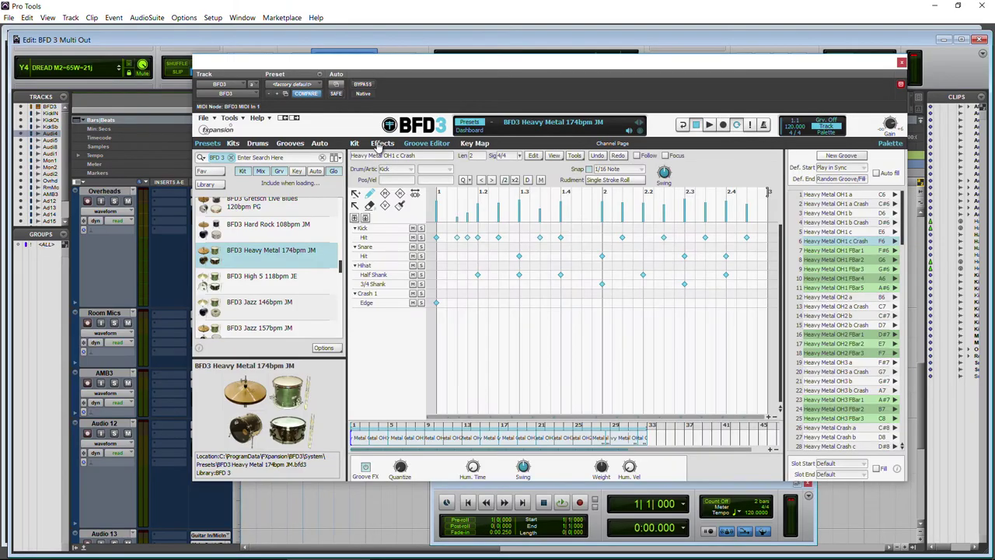
{"action": "left_click", "coordinate": [381, 143]}
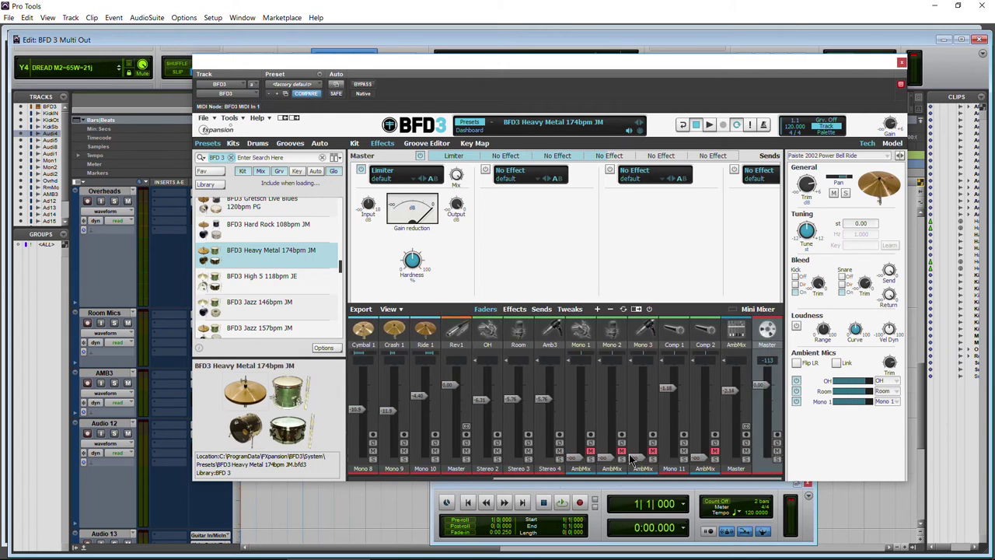
{"action": "scroll", "coordinate": [614, 481], "scroll_direction": "left", "scroll_amount": 3}
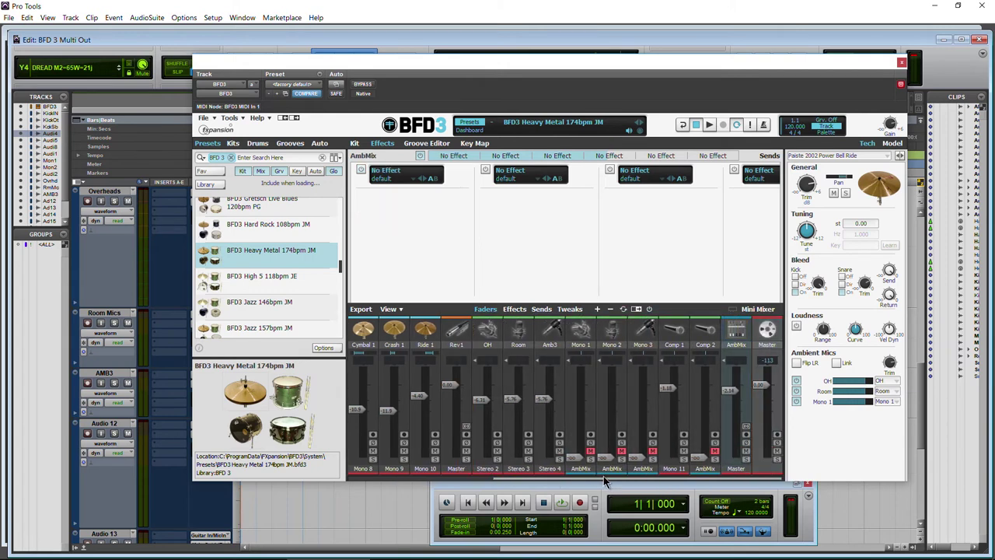
{"action": "scroll", "coordinate": [486, 482], "scroll_direction": "left", "scroll_amount": 4}
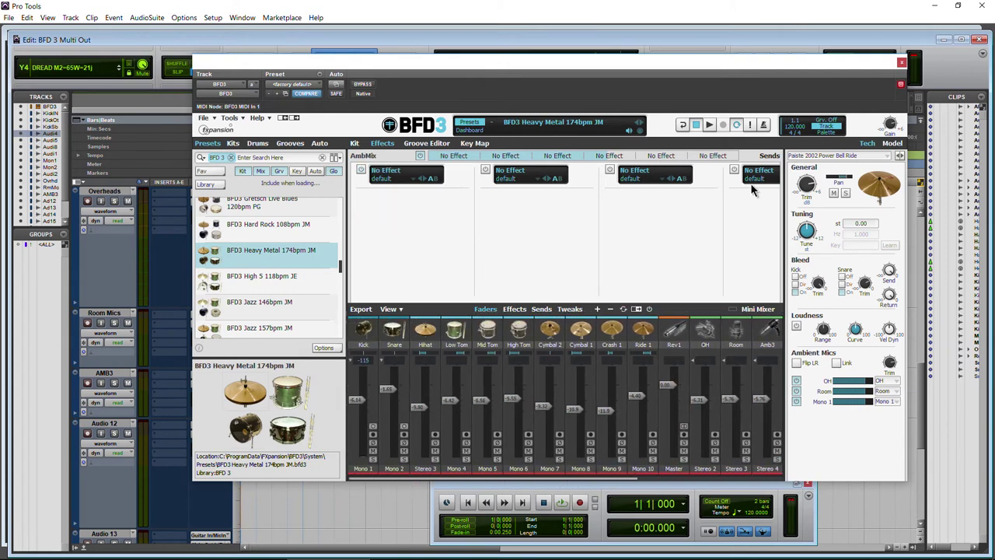
{"action": "left_click", "coordinate": [355, 144]}
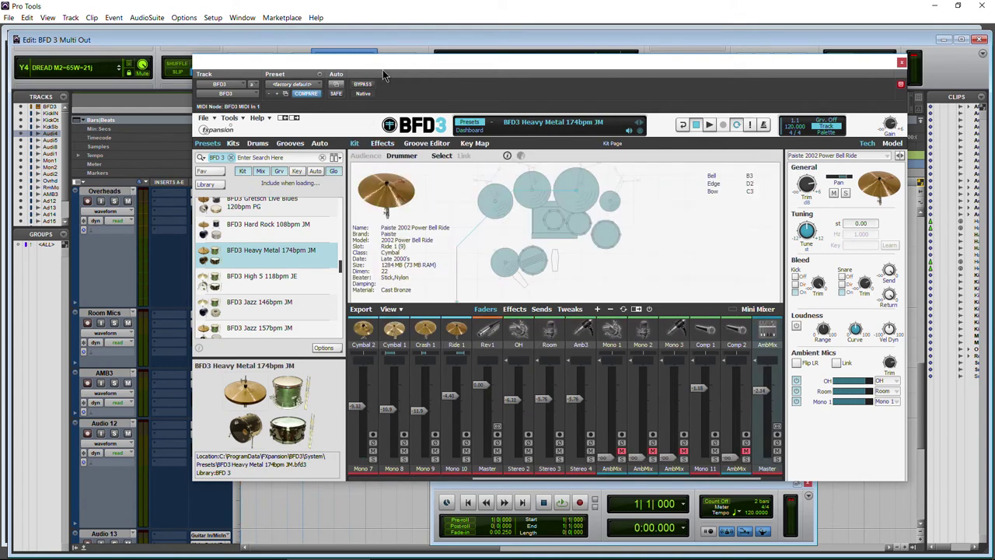
- Move the BFD3 window clear of the tracks' I/O column and rename the Kick IN track to Kick
{"action": "left_click_drag", "start_coordinate": [421, 71], "coordinate": [471, 89]}
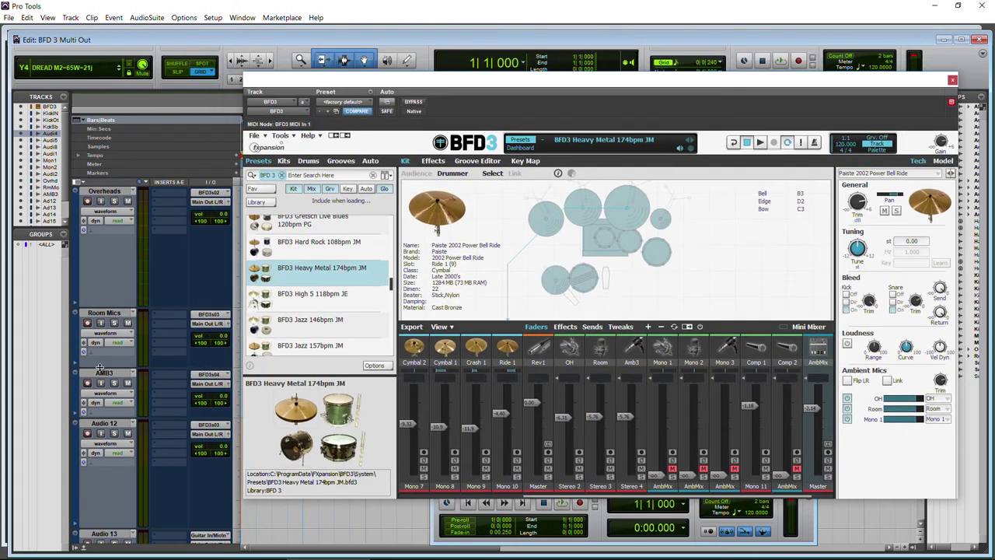
{"action": "scroll", "coordinate": [100, 367], "scroll_direction": "up", "scroll_amount": 5}
{"action": "scroll", "coordinate": [101, 372], "scroll_direction": "up", "scroll_amount": 5}
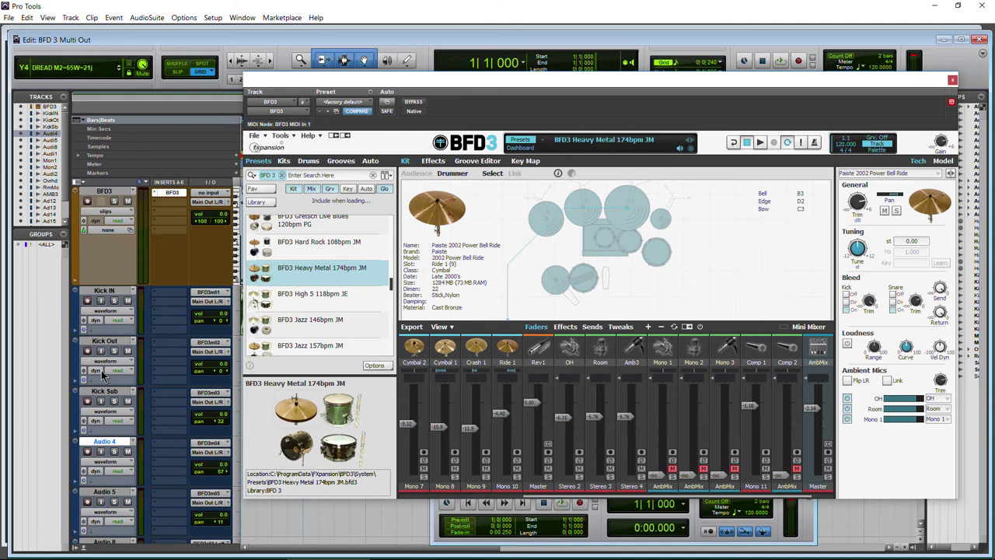
{"action": "double_click", "coordinate": [106, 292]}
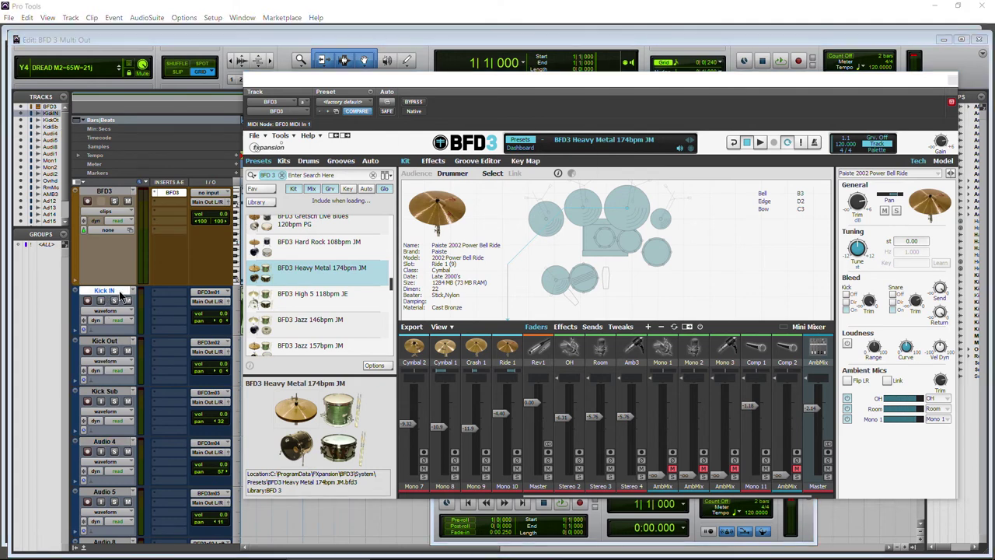
{"action": "key", "text": "BackSpace"}
{"action": "key", "text": "BackSpace"}
{"action": "key", "text": "BackSpace"}
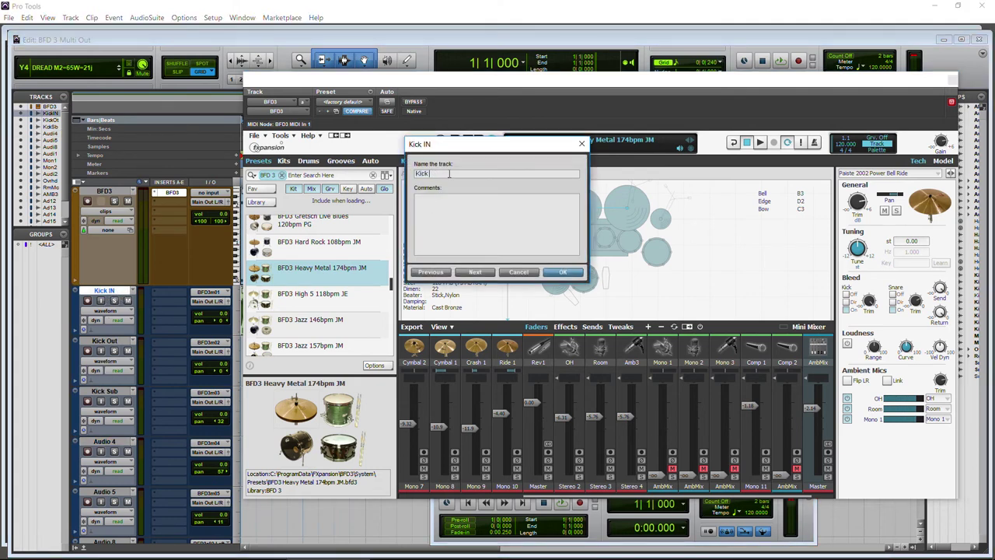
{"action": "left_click", "coordinate": [476, 272]}
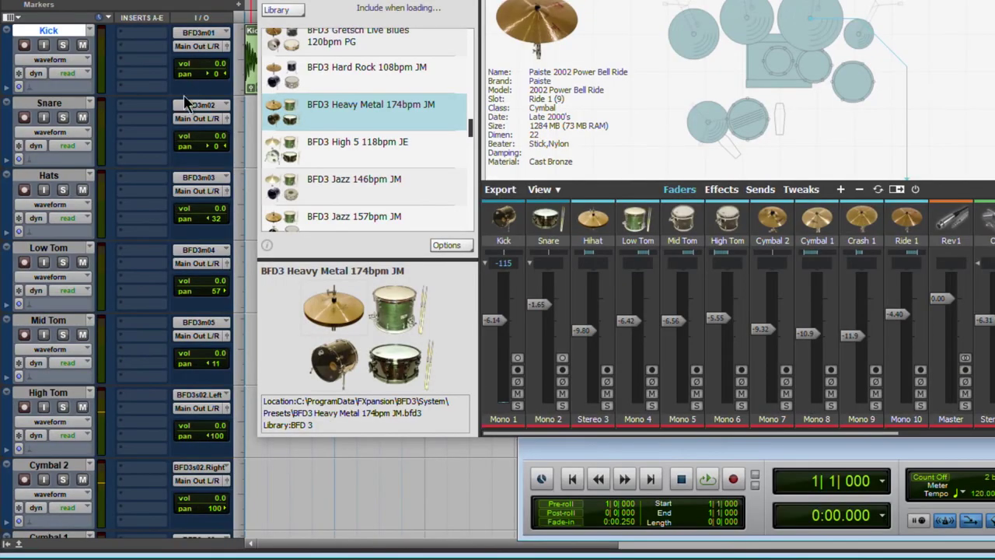
- Check the Snare, Hats, Low Tom and Mid Tom tracks, and set the High Tom track's input to plug-in output BFD3m06
{"action": "left_click", "coordinate": [59, 103]}
{"action": "left_click", "coordinate": [44, 178]}
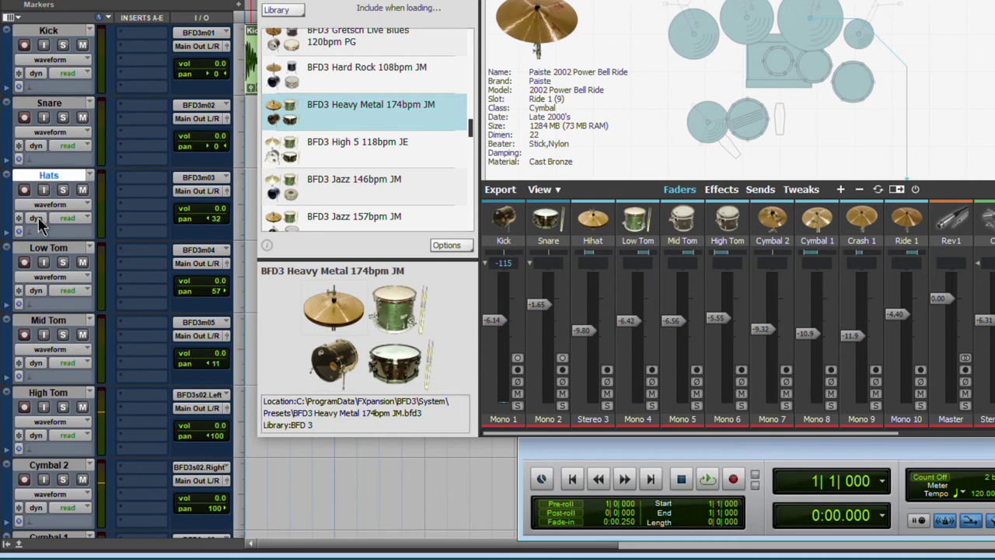
{"action": "left_click", "coordinate": [48, 249]}
{"action": "left_click", "coordinate": [48, 322]}
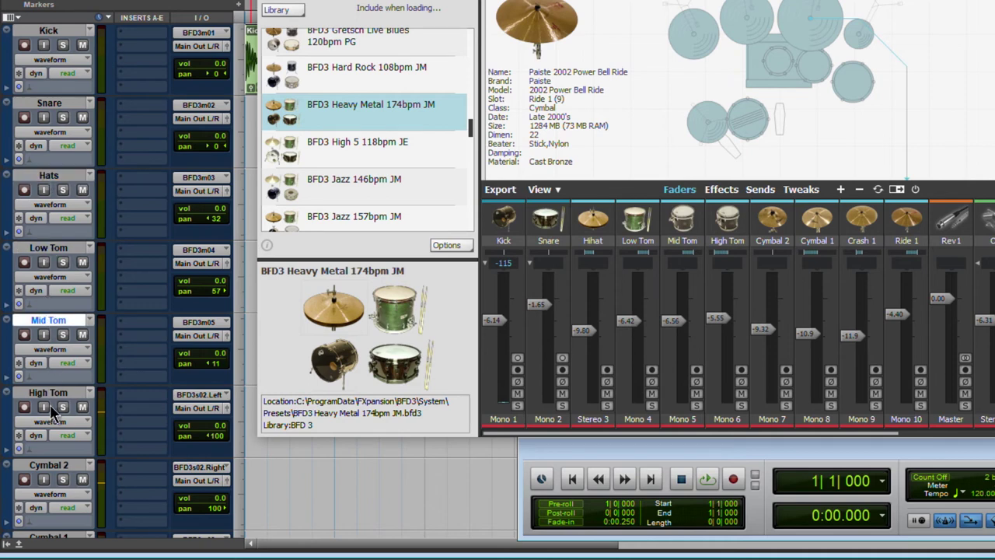
{"action": "left_click", "coordinate": [55, 395]}
{"action": "left_click", "coordinate": [217, 400]}
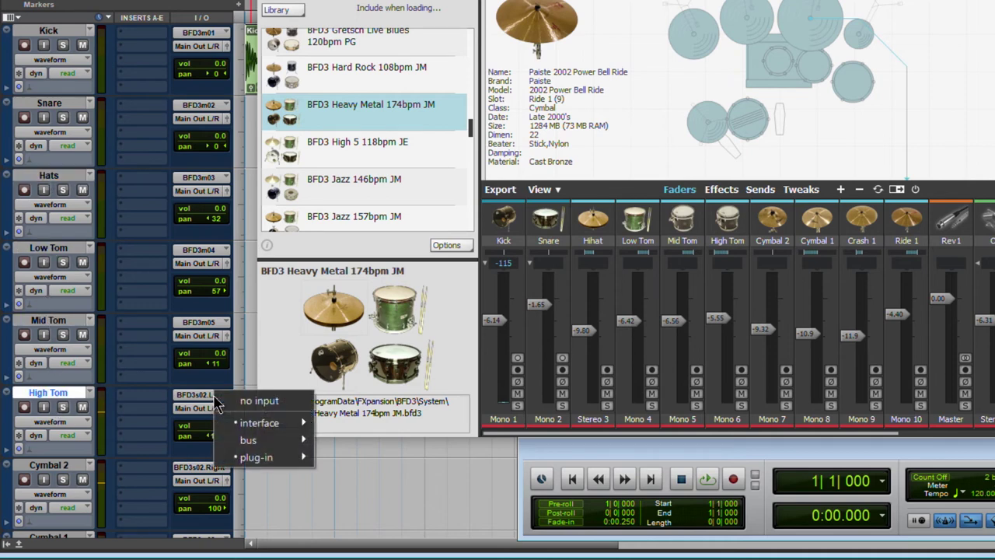
{"action": "mouse_move", "coordinate": [280, 458]}
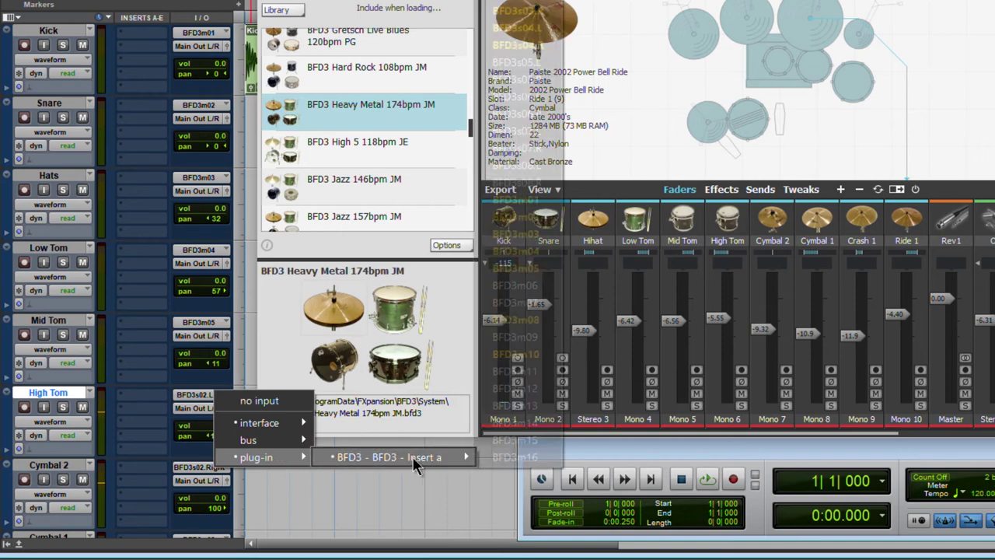
{"action": "mouse_move", "coordinate": [412, 459]}
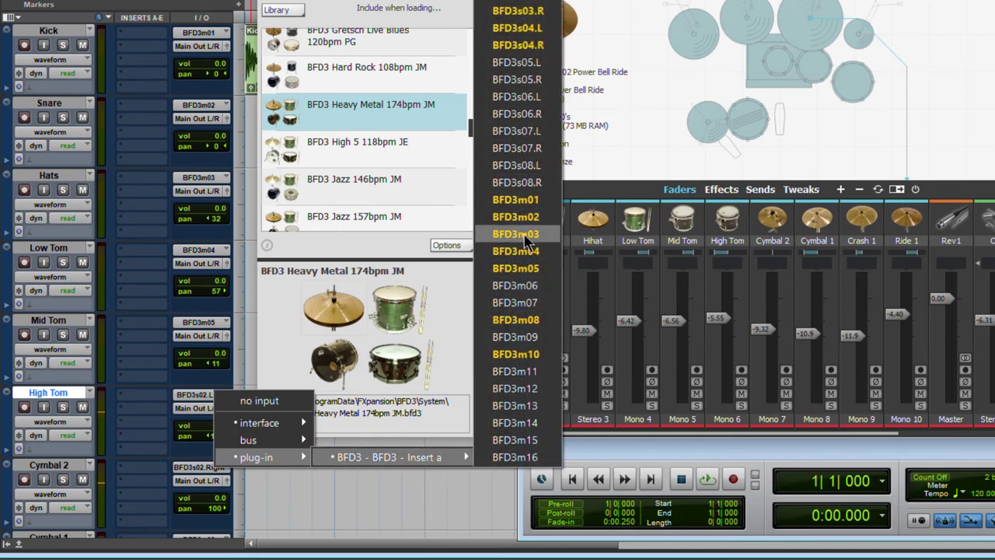
{"action": "left_click", "coordinate": [533, 288]}
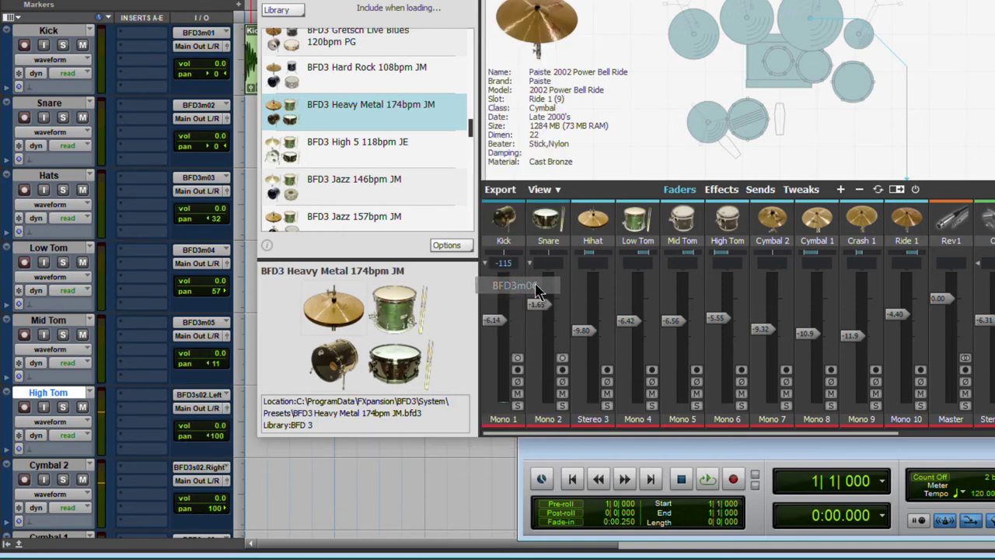
- Set the Cymbal 2 track's input to the BFD3 plug-in output BFD3m07
{"action": "scroll", "coordinate": [74, 362], "scroll_direction": "down", "scroll_amount": 2}
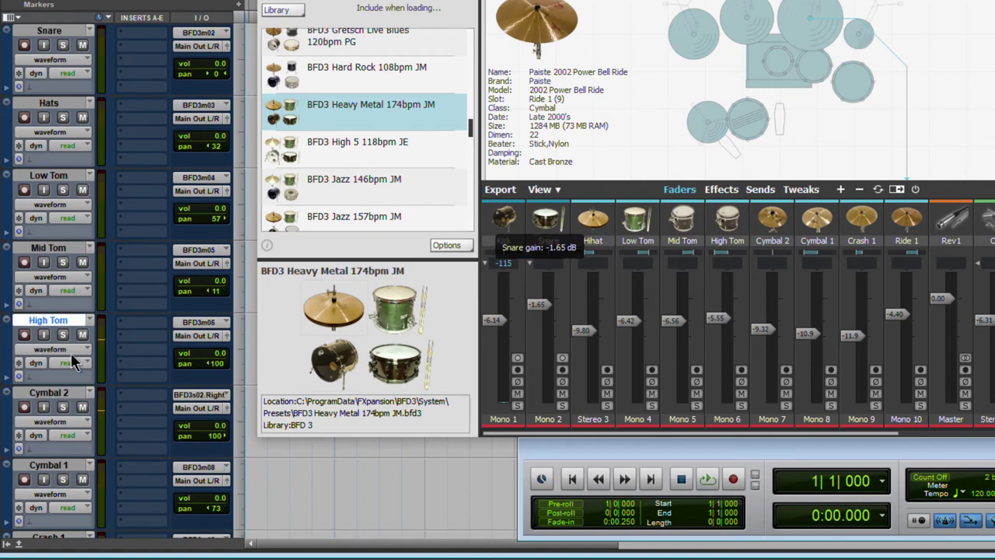
{"action": "left_click", "coordinate": [62, 398]}
{"action": "scroll", "coordinate": [83, 269], "scroll_direction": "down", "scroll_amount": 3}
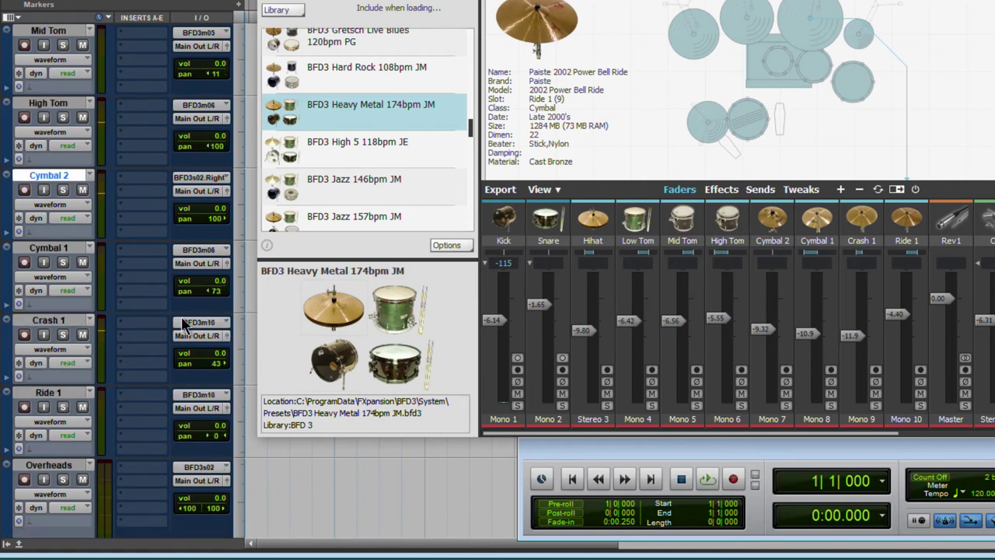
{"action": "left_click", "coordinate": [201, 178]}
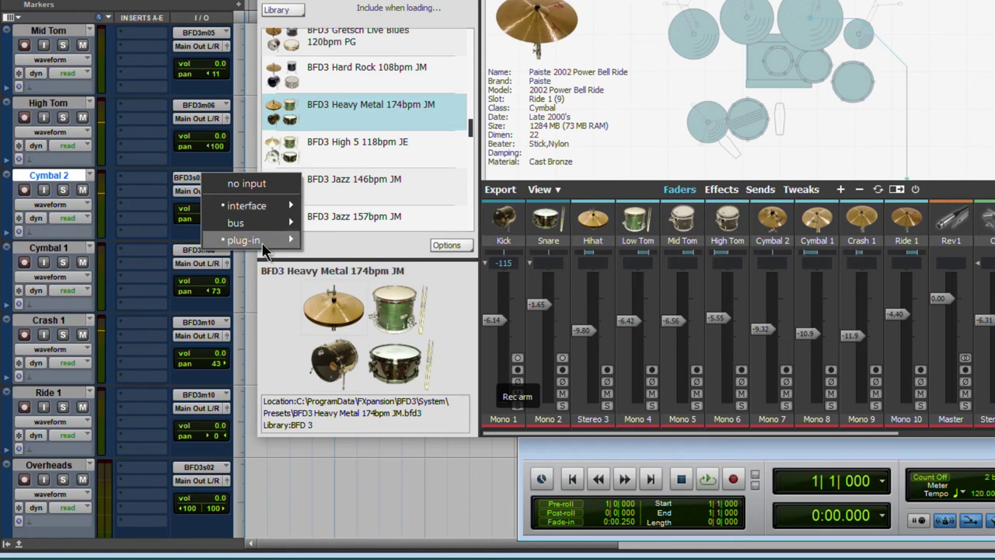
{"action": "mouse_move", "coordinate": [256, 240]}
{"action": "mouse_move", "coordinate": [379, 247]}
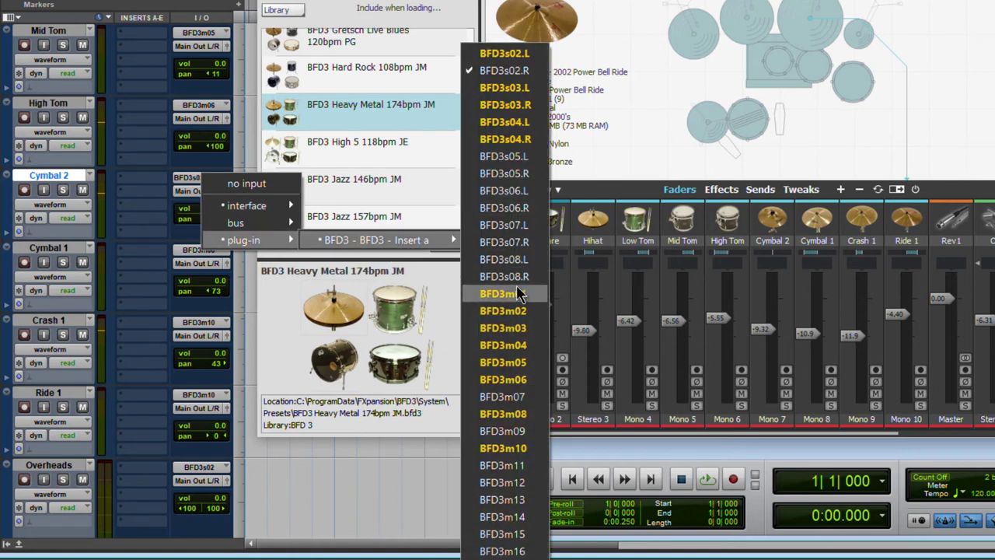
{"action": "left_click", "coordinate": [513, 398]}
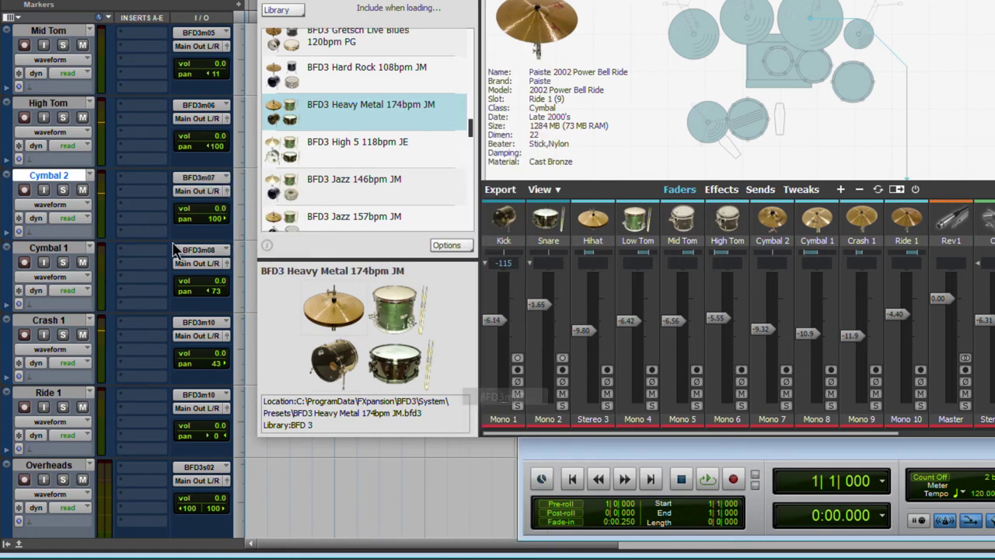
- Check the Cymbal 1 track and set the Crash 1 track's input to plug-in output BFD3m09
{"action": "left_click", "coordinate": [58, 250]}
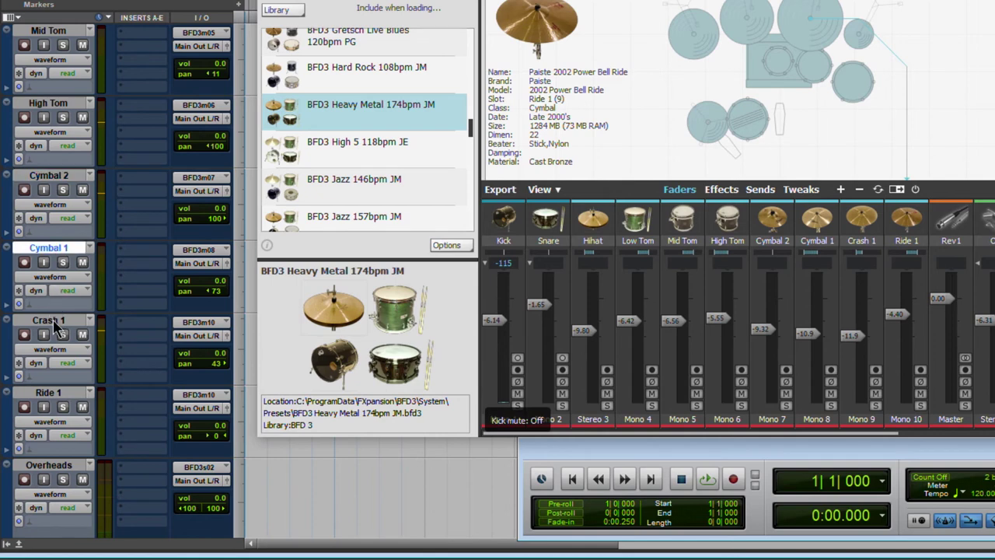
{"action": "left_click", "coordinate": [55, 322]}
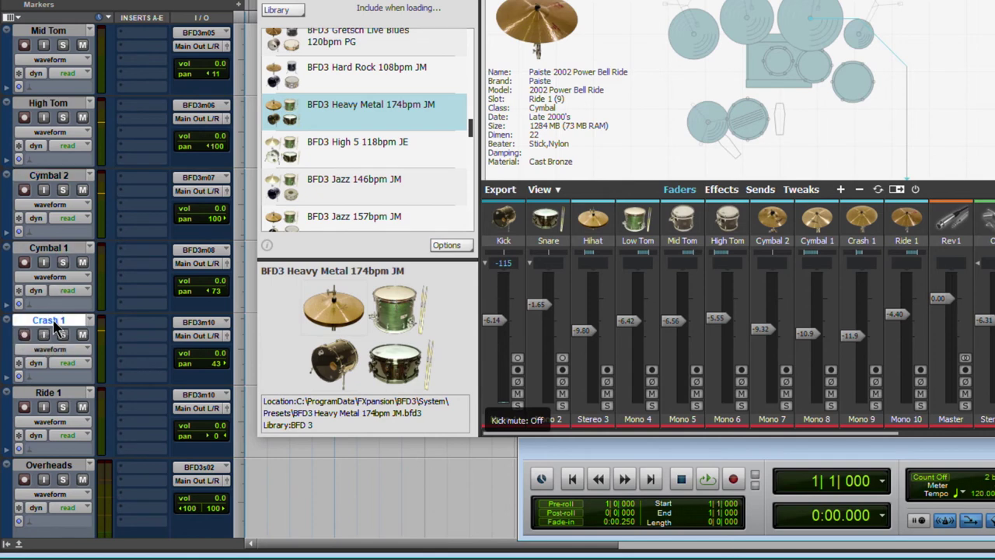
{"action": "left_click", "coordinate": [199, 323]}
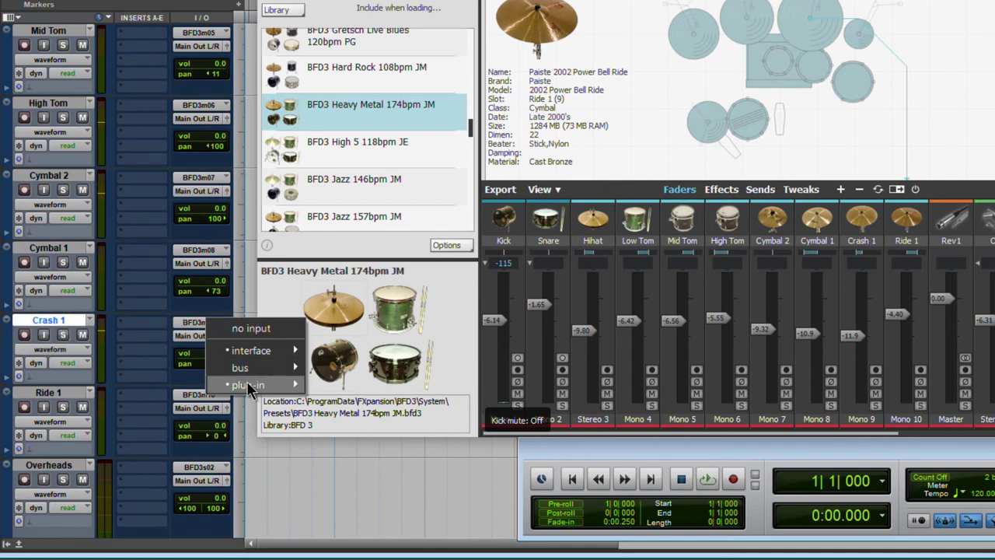
{"action": "mouse_move", "coordinate": [246, 384]}
{"action": "mouse_move", "coordinate": [380, 388]}
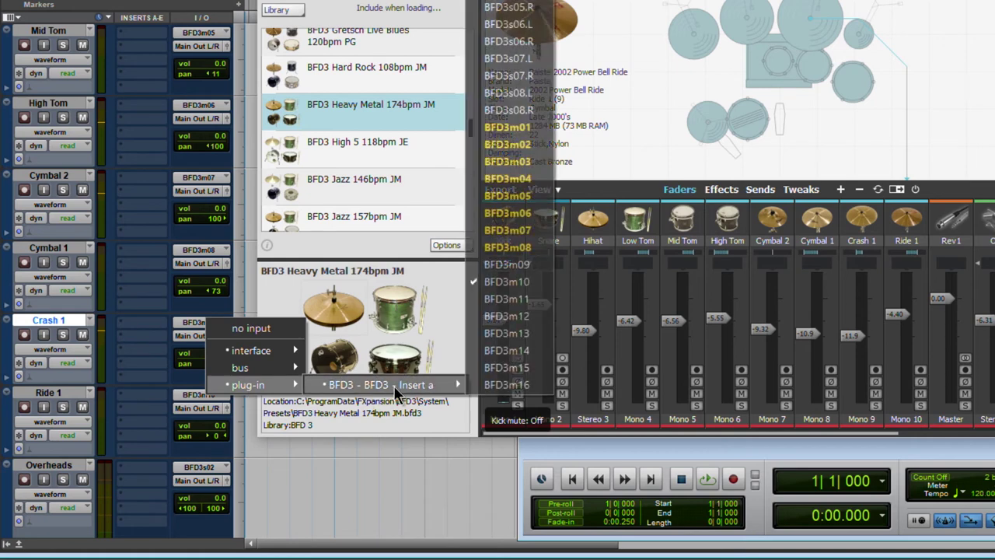
{"action": "left_click", "coordinate": [506, 265]}
- Compare the Ride 1 and Overheads track inputs with the BFD3 mixer's channel outputs, and reduce the Overheads track's height
{"action": "left_click", "coordinate": [67, 395]}
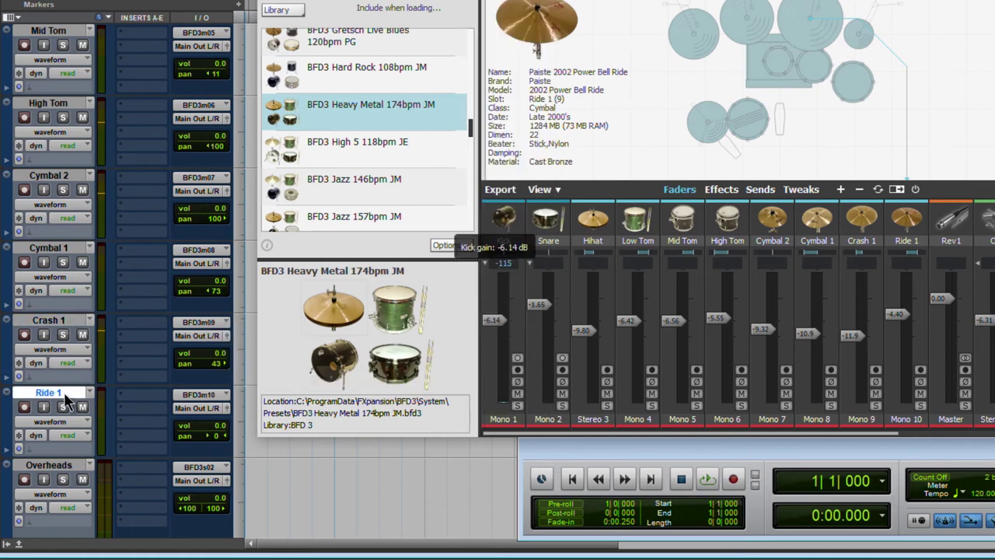
{"action": "scroll", "coordinate": [73, 240], "scroll_direction": "down", "scroll_amount": 2}
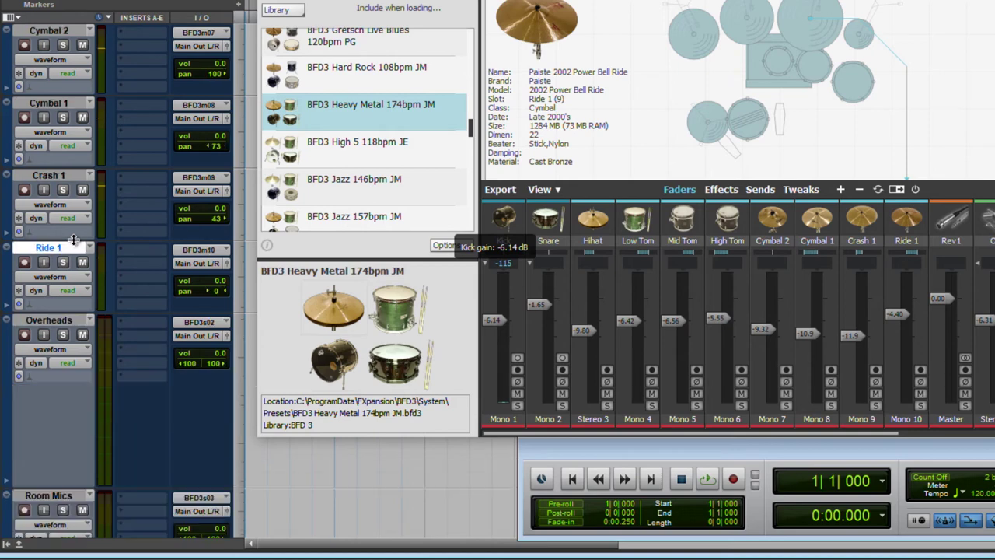
{"action": "left_click", "coordinate": [23, 321]}
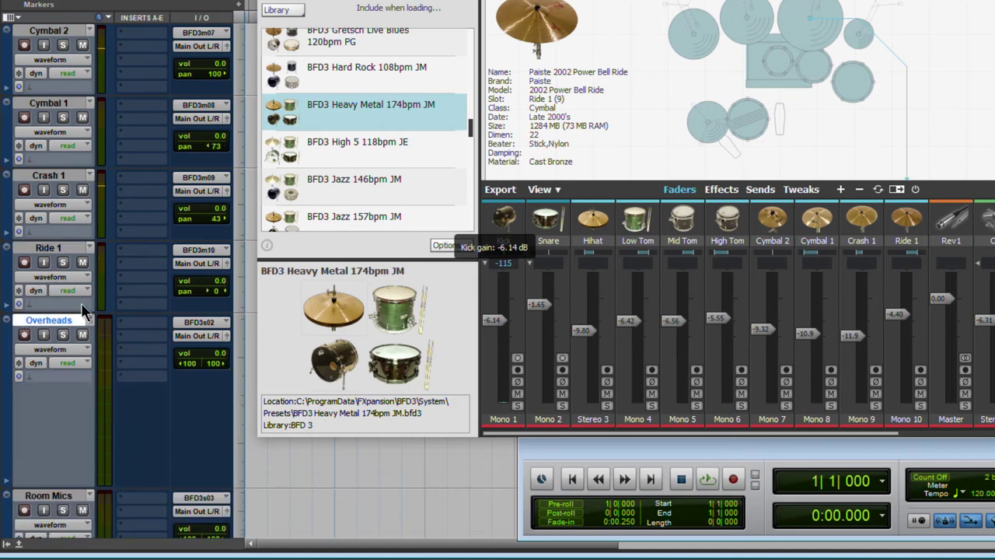
{"action": "scroll", "coordinate": [101, 262], "scroll_direction": "down", "scroll_amount": 2}
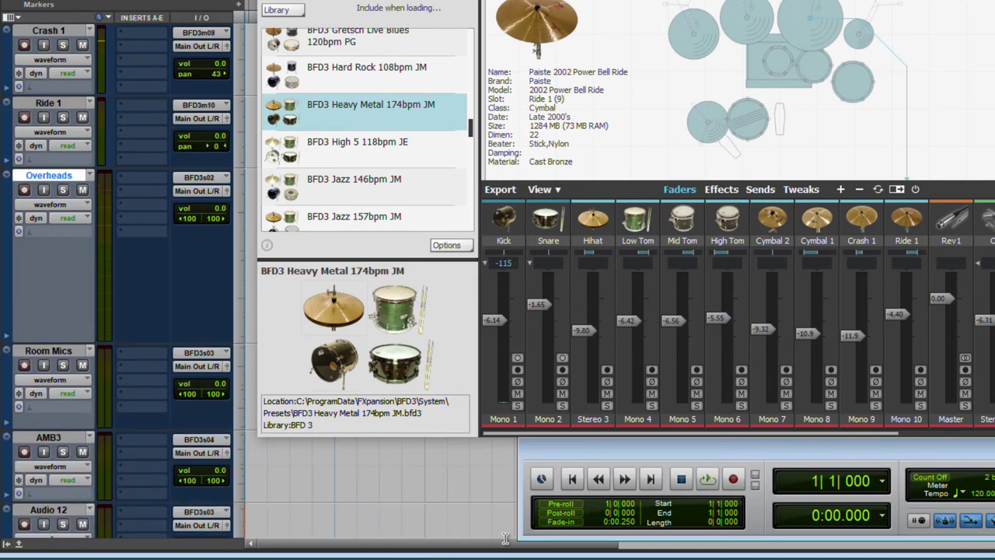
{"action": "left_click_drag", "start_coordinate": [546, 432], "coordinate": [764, 440]}
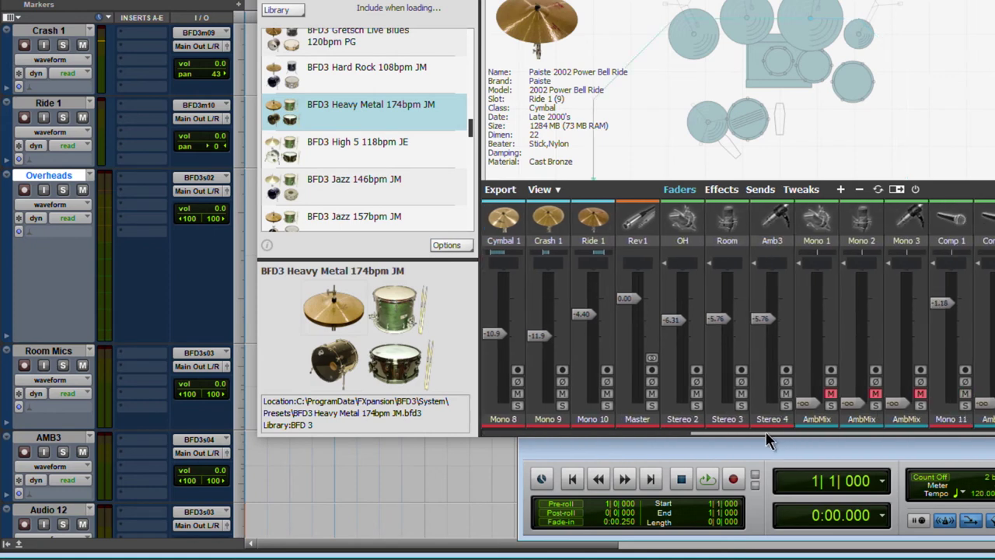
{"action": "left_click", "coordinate": [682, 221]}
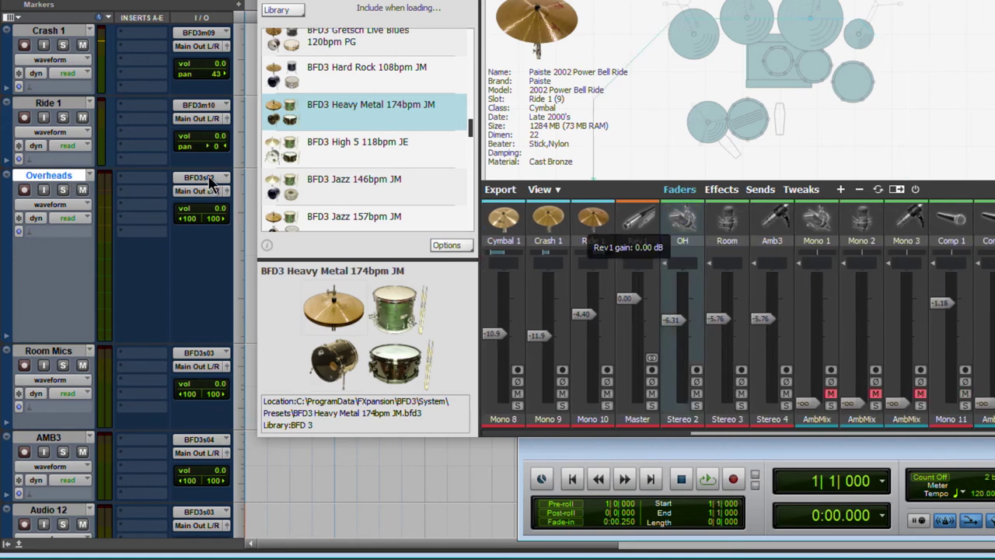
{"action": "left_click_drag", "start_coordinate": [28, 345], "coordinate": [41, 259]}
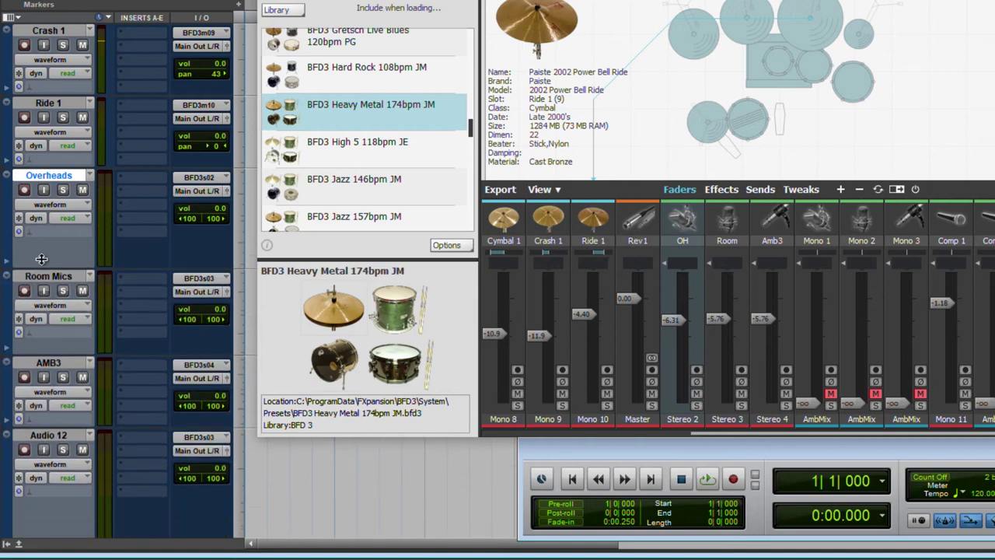
- Check the mixer's Room channel and set the Room Mics track's input to plug-in output BFD3s03
{"action": "left_click", "coordinate": [731, 228]}
{"action": "left_click", "coordinate": [212, 279]}
{"action": "mouse_move", "coordinate": [253, 342]}
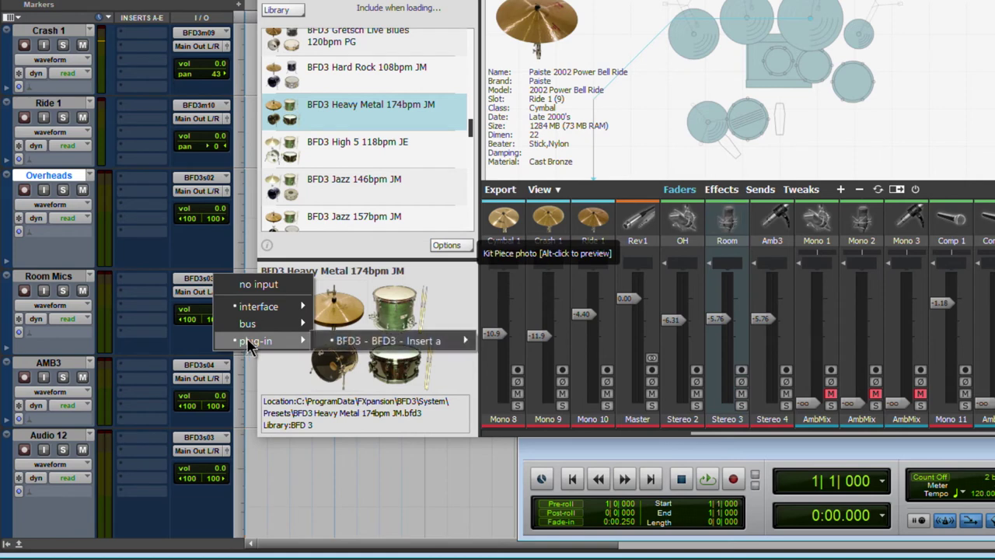
{"action": "mouse_move", "coordinate": [451, 341]}
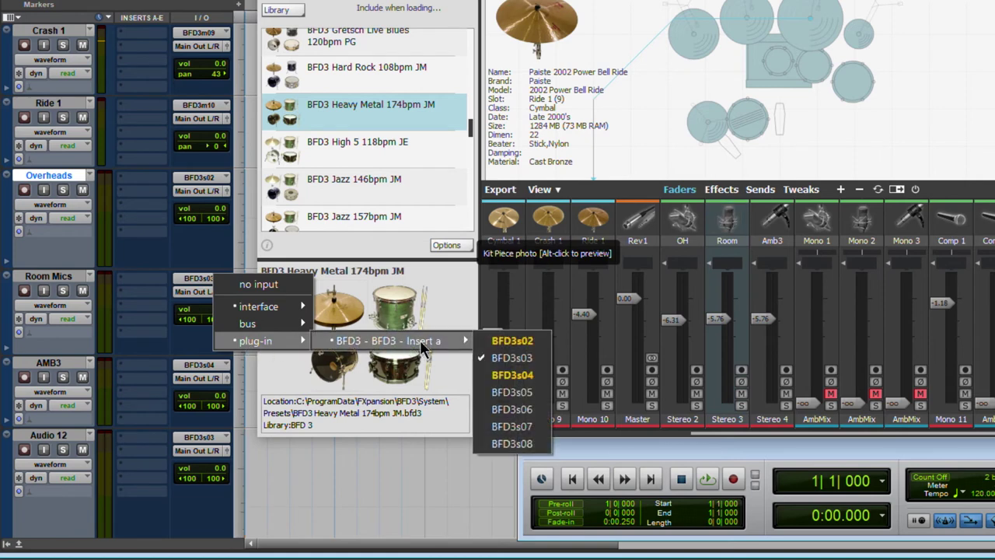
{"action": "left_click", "coordinate": [505, 359]}
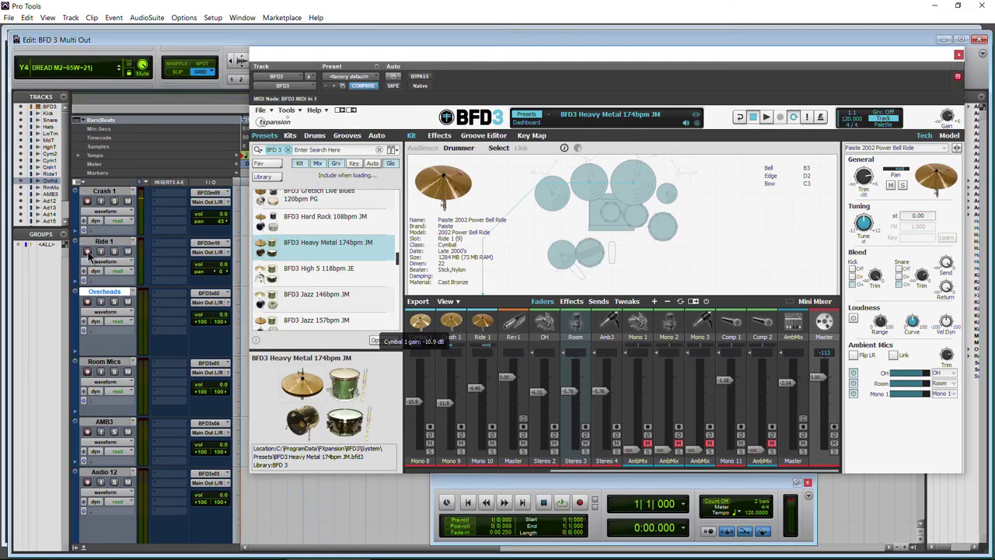
- Look through the BFD3 plug-in outputs available as inputs for the Ride 1 track
{"action": "left_click", "coordinate": [209, 253]}
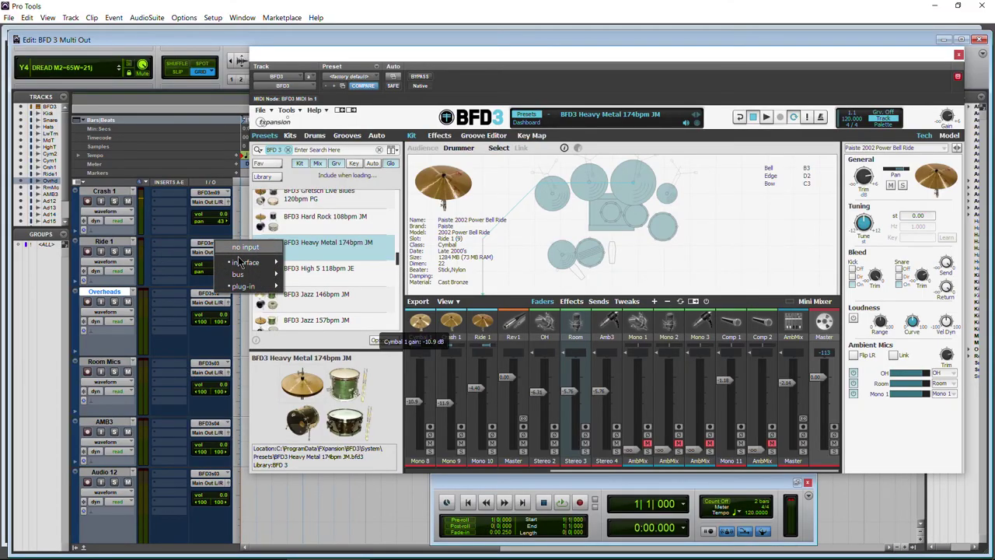
{"action": "mouse_move", "coordinate": [244, 288]}
{"action": "mouse_move", "coordinate": [348, 288]}
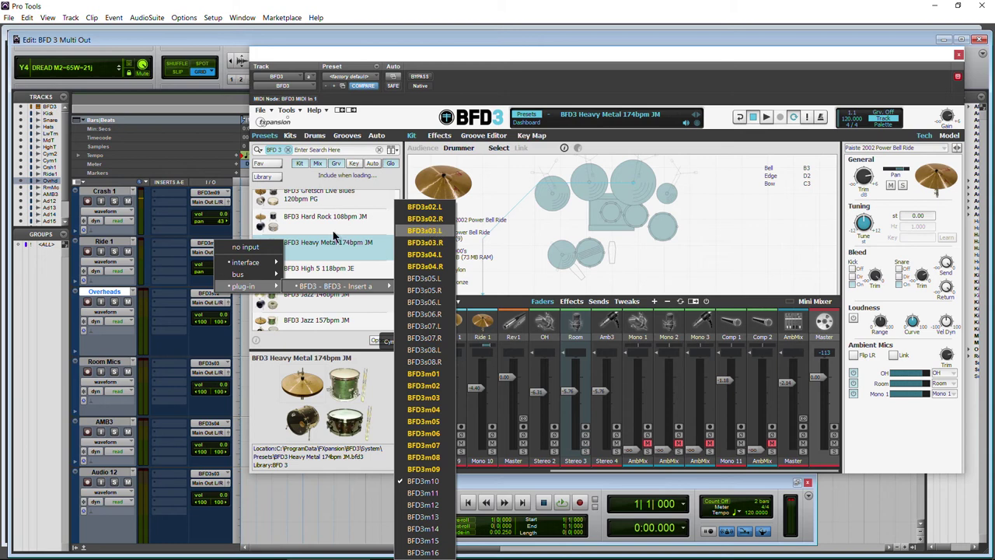
{"action": "left_click", "coordinate": [424, 255]}
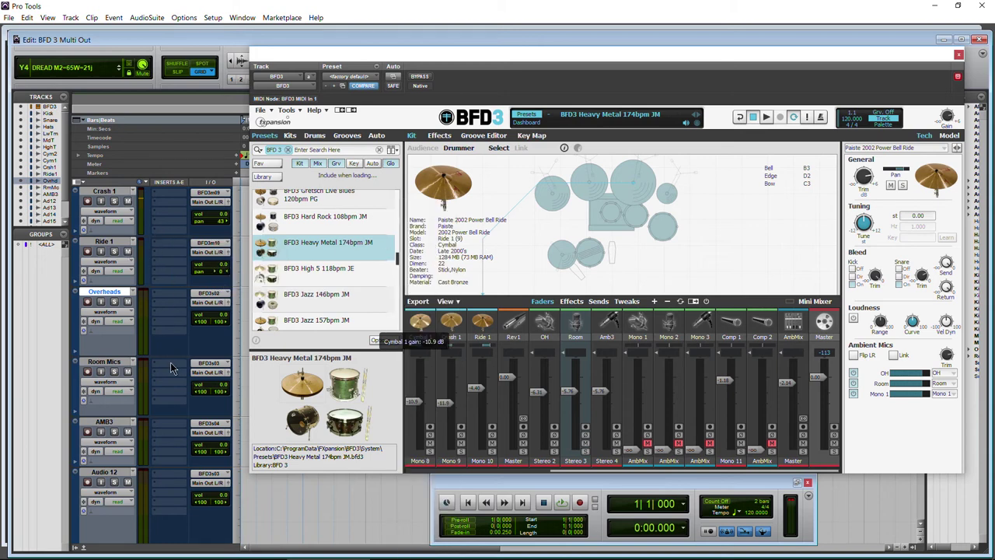
- Compare the Room Mics and AMB3 tracks with the BFD3 mixer, and check the Comp 1 channel's output assignment
{"action": "left_click", "coordinate": [113, 366]}
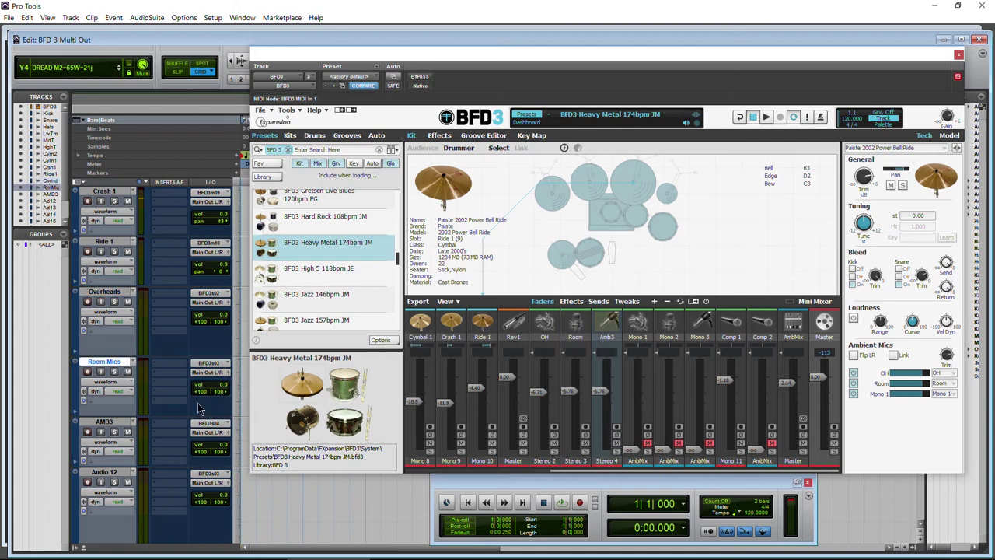
{"action": "scroll", "coordinate": [112, 400], "scroll_direction": "down", "scroll_amount": 1}
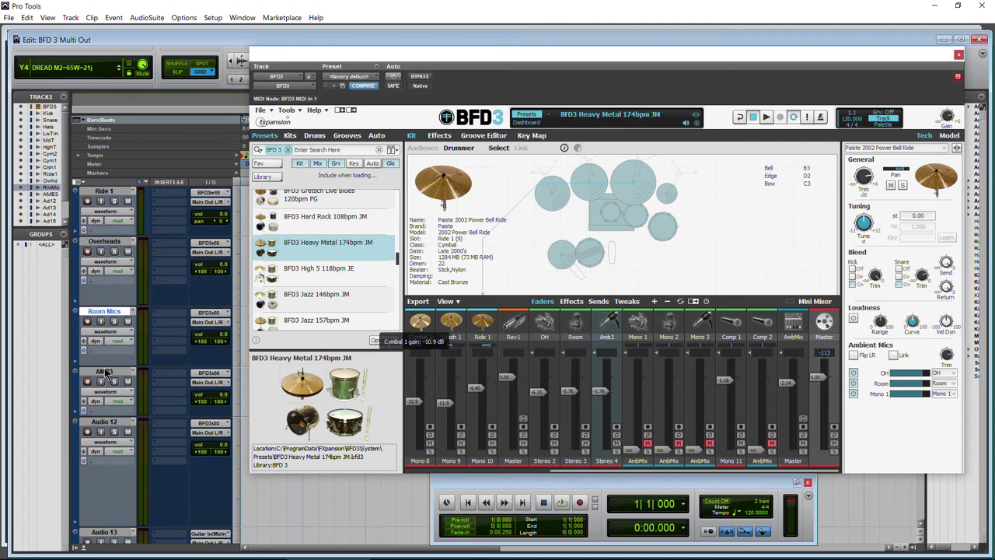
{"action": "left_click", "coordinate": [104, 369]}
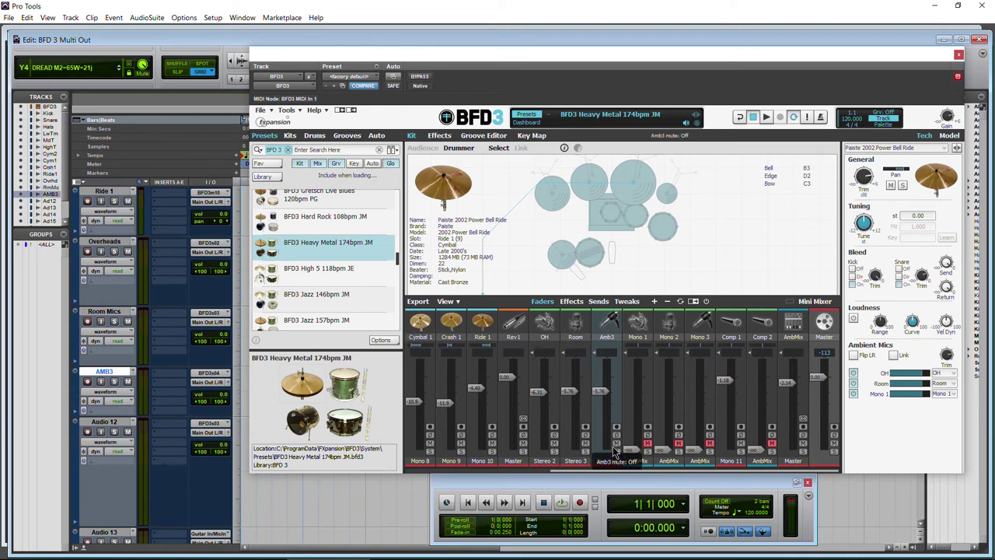
{"action": "left_click", "coordinate": [738, 464]}
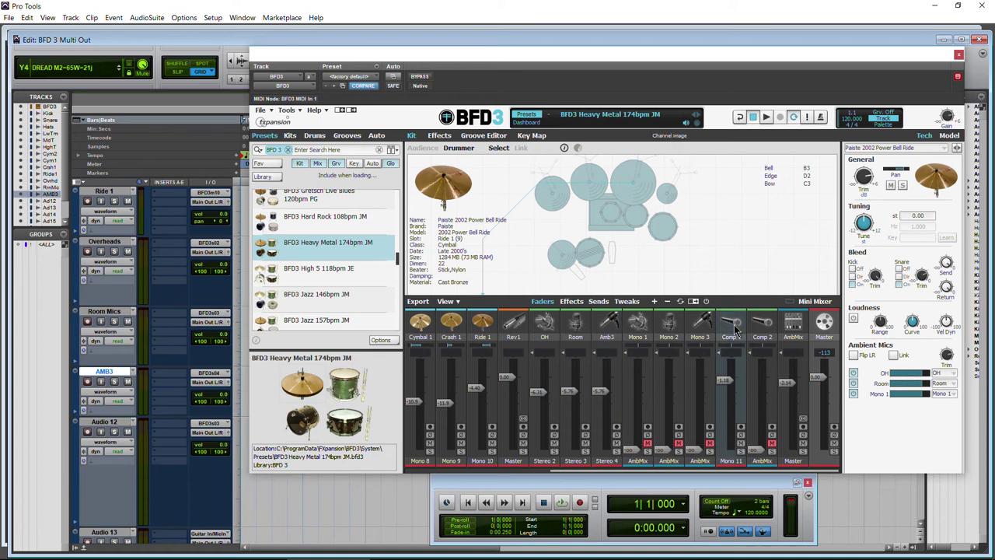
{"action": "left_click", "coordinate": [733, 433]}
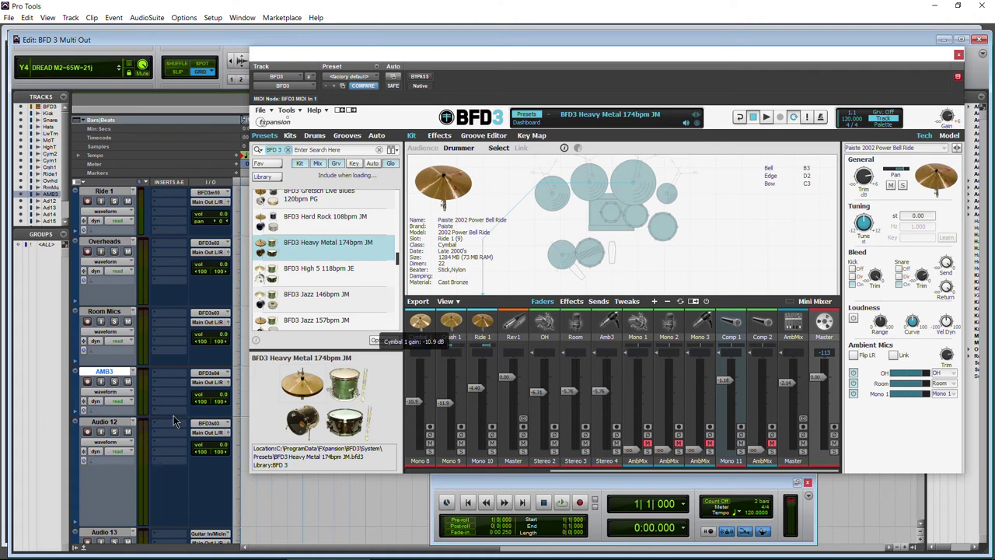
- Add a new mono audio track below AMB3 and name it COMP 1 MIC
{"action": "key", "text": "ctrl+shift+n"}
{"action": "left_click", "coordinate": [629, 217]}
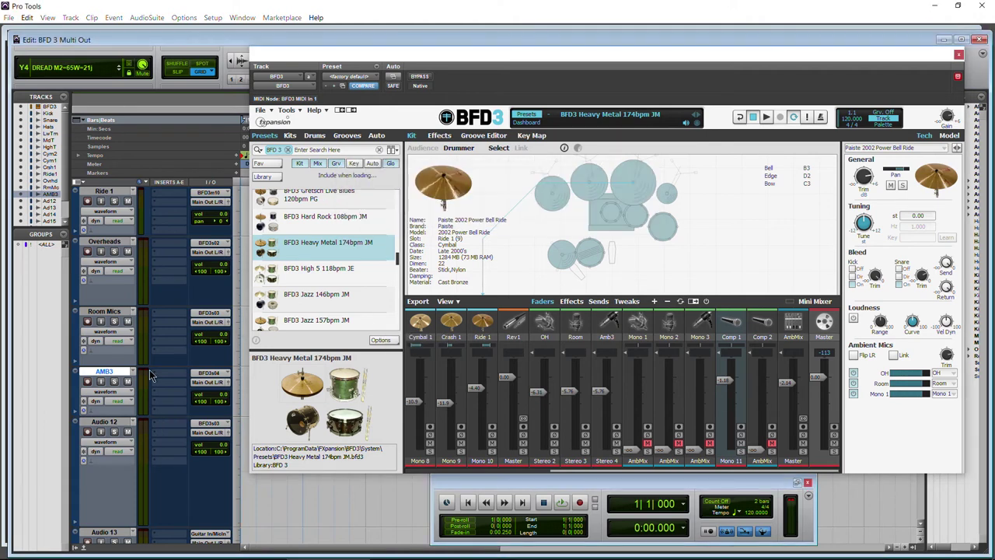
{"action": "double_click", "coordinate": [100, 421]}
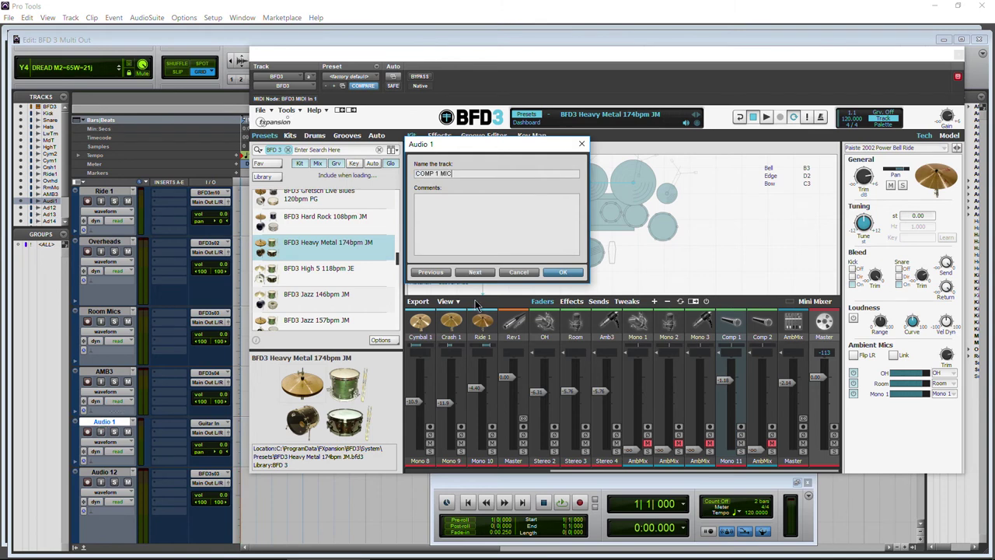
{"action": "left_click", "coordinate": [561, 273]}
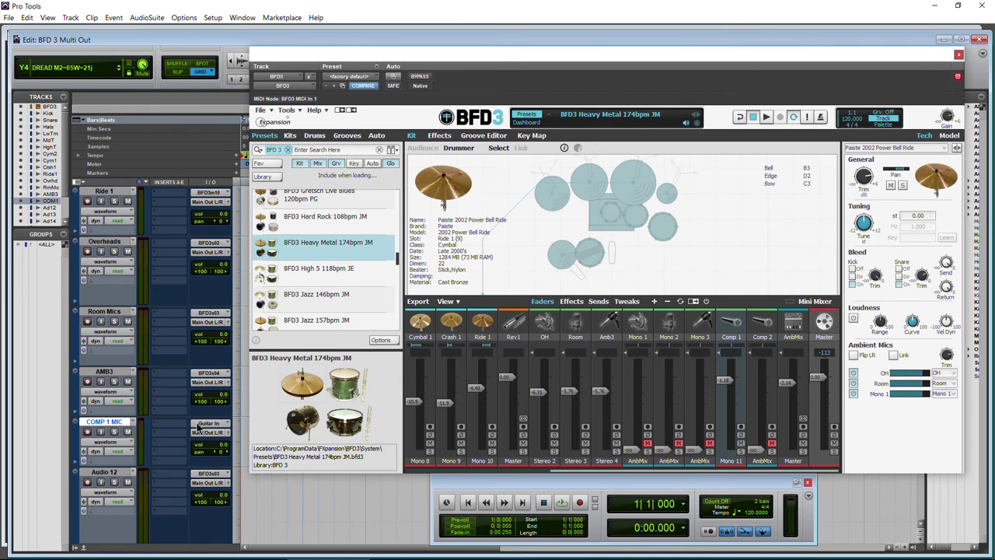
- Set the COMP 1 MIC track's input to the BFD3 plug-in output BFD3m11
{"action": "left_click", "coordinate": [198, 425]}
{"action": "mouse_move", "coordinate": [233, 467]}
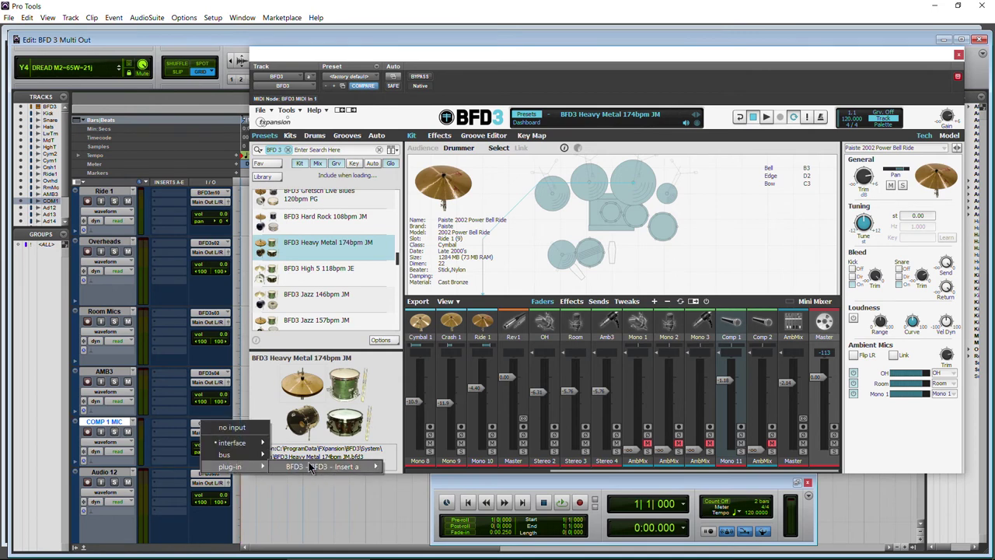
{"action": "mouse_move", "coordinate": [334, 466]}
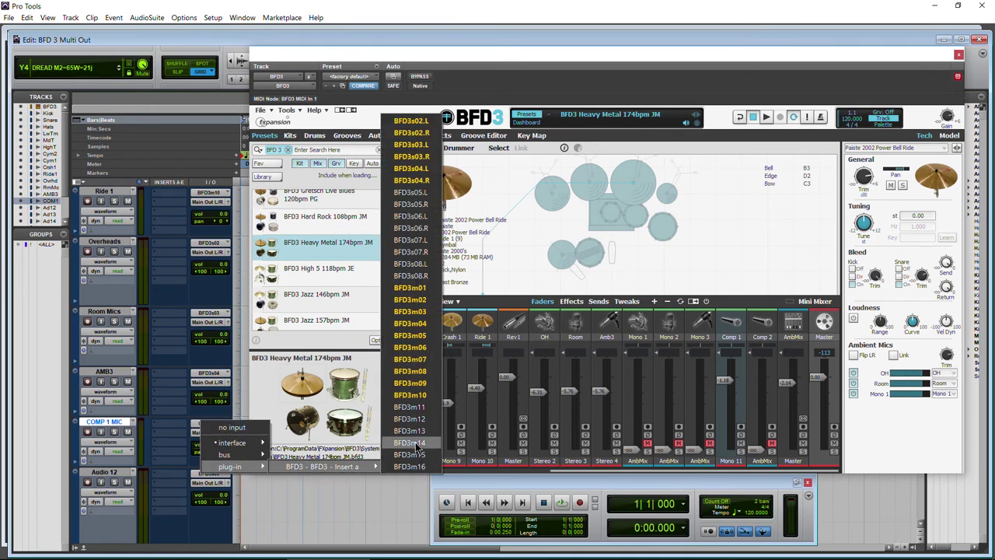
{"action": "left_click", "coordinate": [409, 406]}
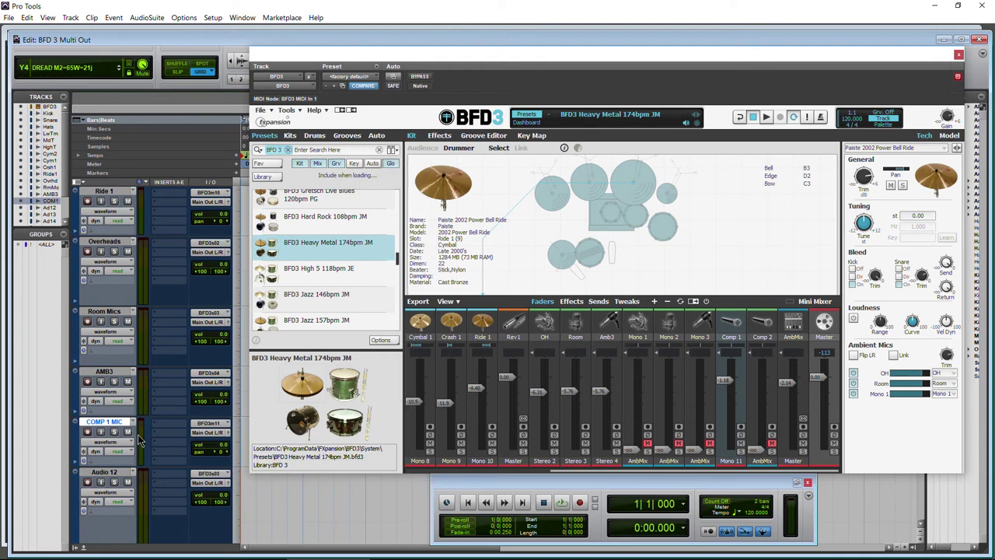
- Review the remaining tracks down to Master 1, and inspect the channel sends in the BFD3 mixer
{"action": "scroll", "coordinate": [139, 436], "scroll_direction": "down", "scroll_amount": 3}
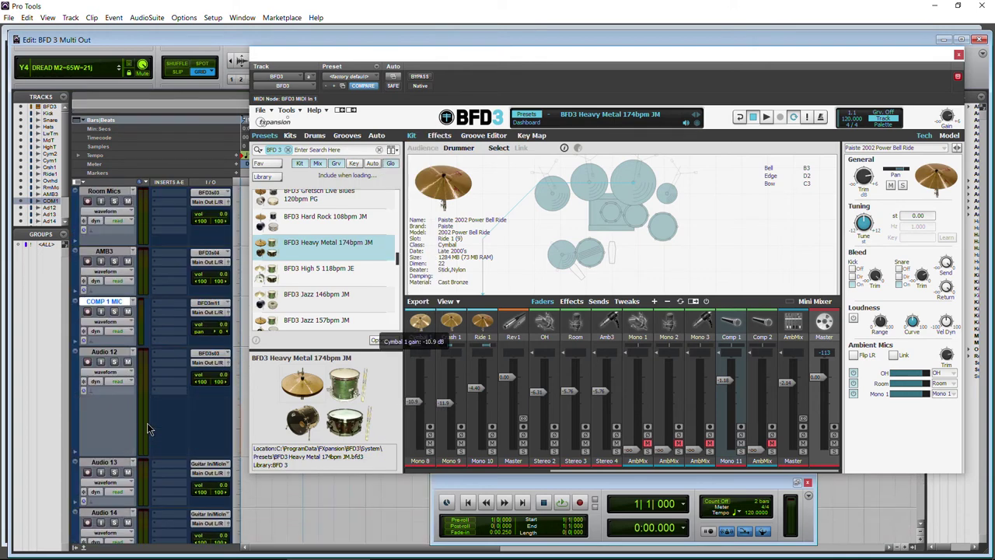
{"action": "scroll", "coordinate": [147, 423], "scroll_direction": "down", "scroll_amount": 5}
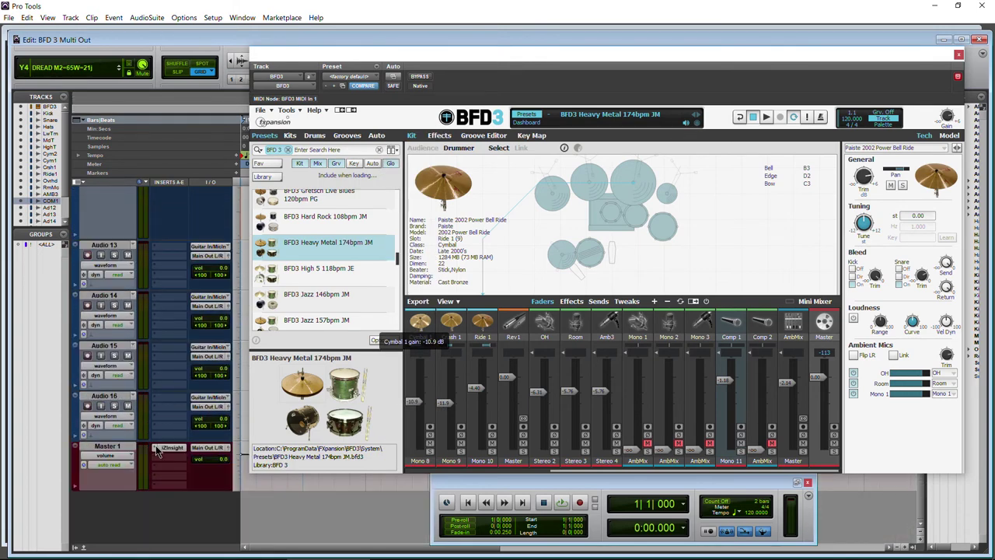
{"action": "left_click", "coordinate": [153, 451]}
{"action": "left_click", "coordinate": [165, 453]}
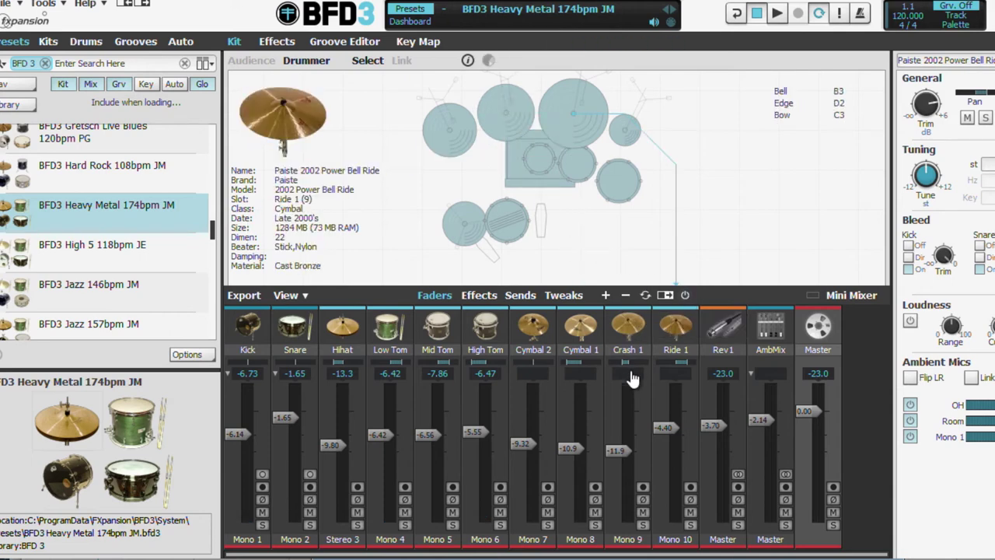
{"action": "left_click", "coordinate": [521, 298]}
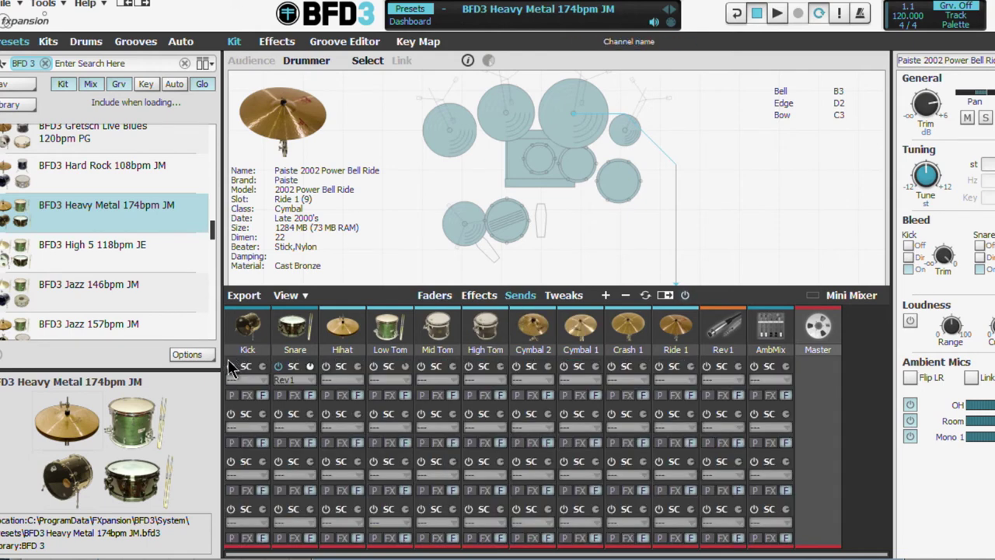
{"action": "left_click", "coordinate": [435, 298]}
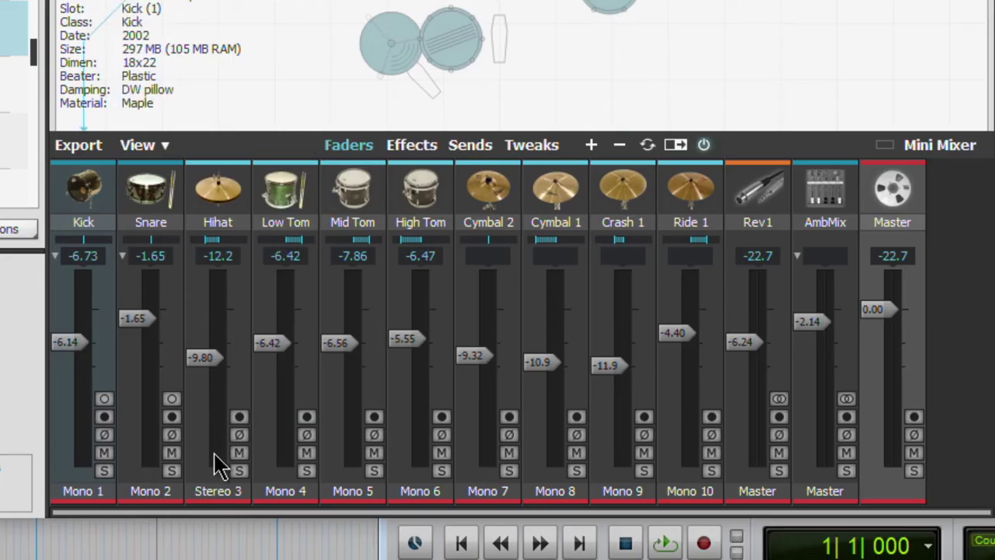
- Route the Hihat channel in the BFD3 mixer to output Mono 3
{"action": "left_click", "coordinate": [213, 492]}
{"action": "mouse_move", "coordinate": [271, 436]}
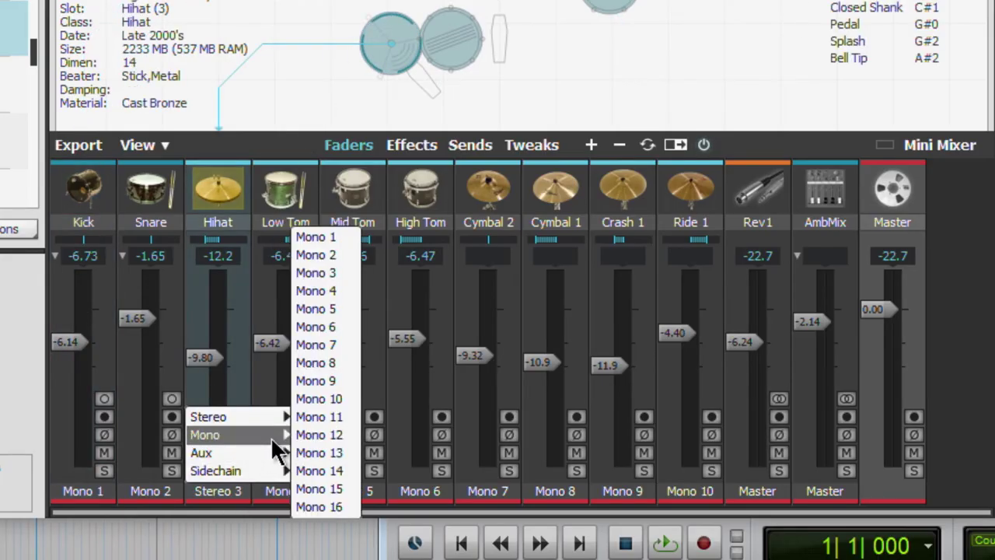
{"action": "left_click", "coordinate": [332, 273]}
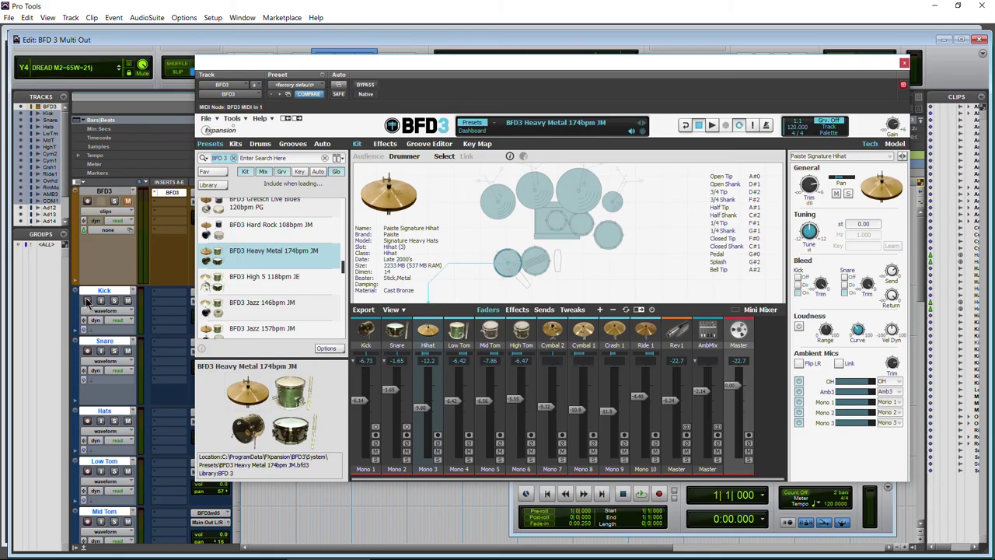
- Select all the drum and mic tracks from Kick through COMP 1 MIC
{"action": "left_click", "coordinate": [97, 295]}
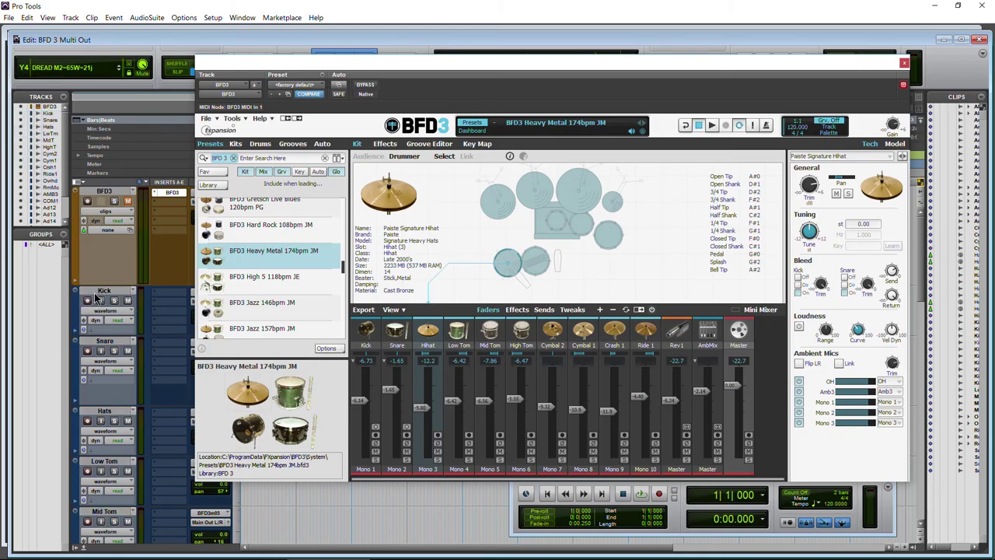
{"action": "scroll", "coordinate": [96, 311], "scroll_direction": "down", "scroll_amount": 8}
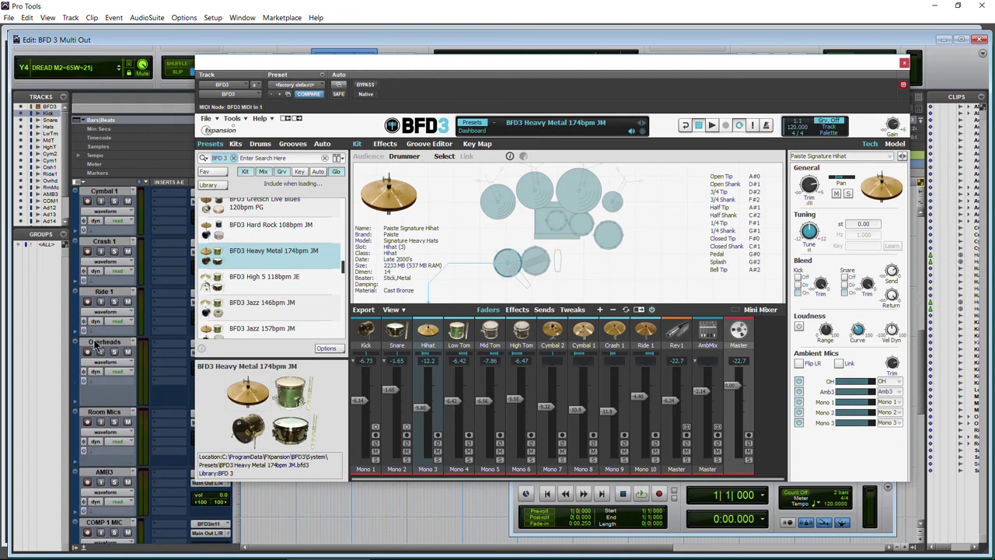
{"action": "scroll", "coordinate": [100, 389], "scroll_direction": "down", "scroll_amount": 3}
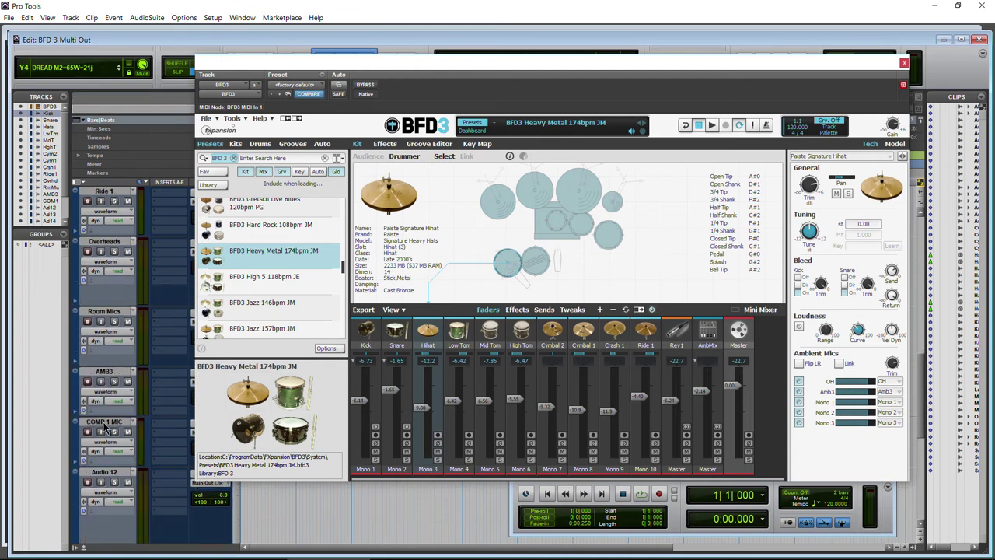
{"action": "left_click", "coordinate": [104, 422], "text": "alt"}
{"action": "scroll", "coordinate": [108, 377], "scroll_direction": "up", "scroll_amount": 10}
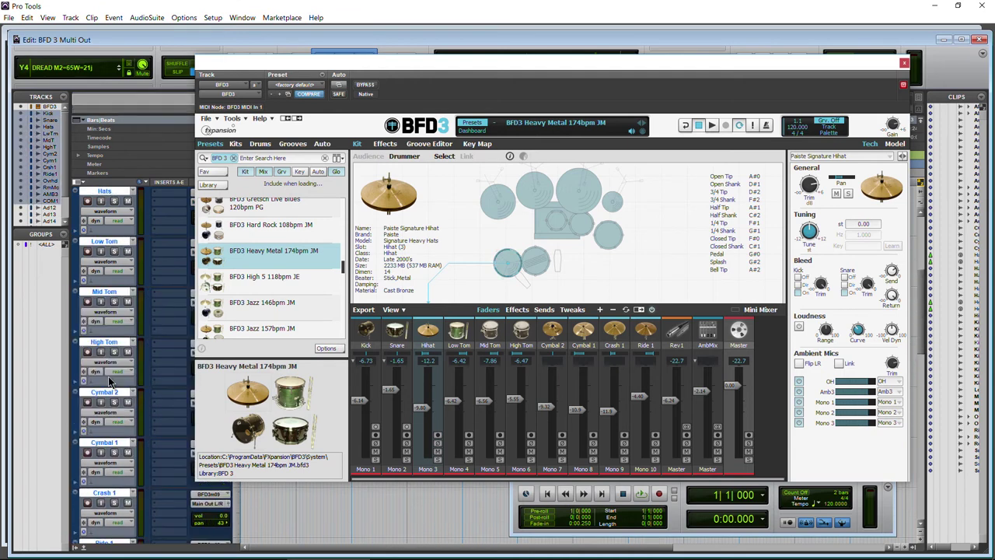
{"action": "scroll", "coordinate": [108, 376], "scroll_direction": "up", "scroll_amount": 2}
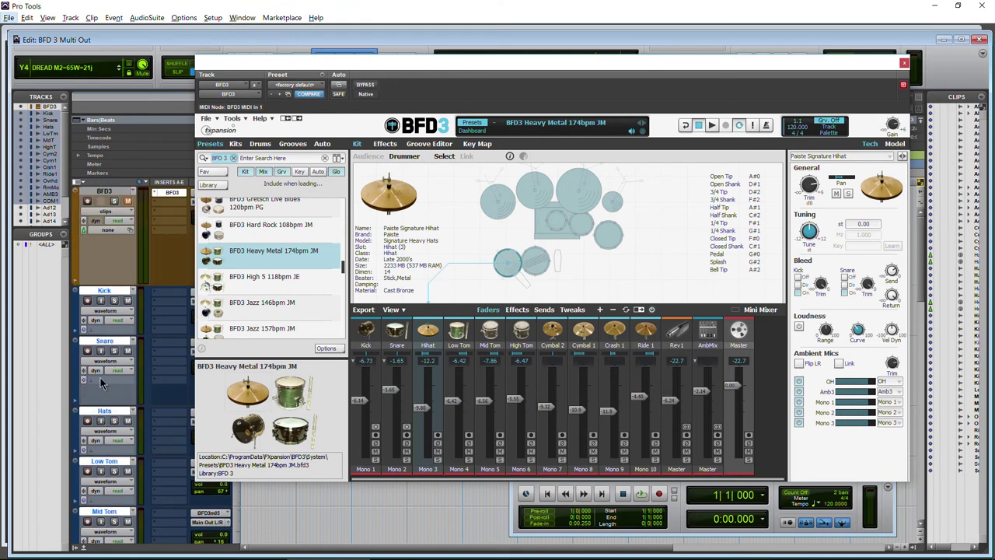
- Record-arm all the audio tracks together and check that Kick through COMP 1 MIC are enabled
{"action": "left_click", "coordinate": [87, 301], "text": "alt"}
{"action": "scroll", "coordinate": [101, 342], "scroll_direction": "down", "scroll_amount": 8}
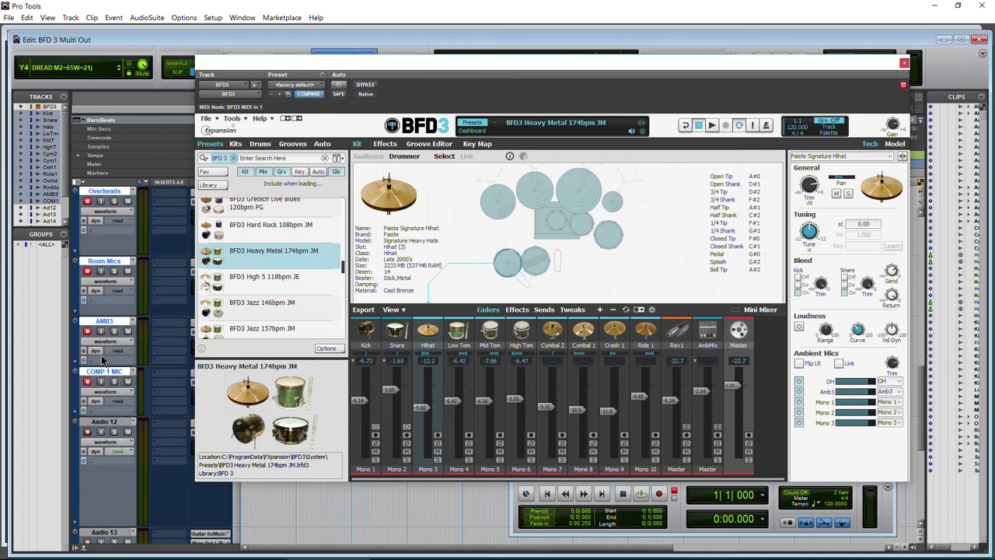
{"action": "scroll", "coordinate": [101, 360], "scroll_direction": "up", "scroll_amount": 8}
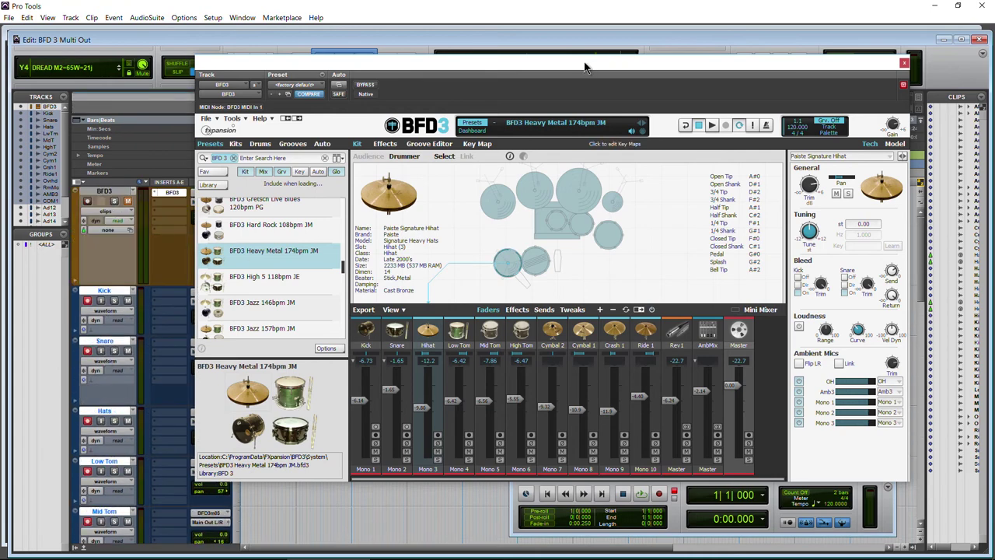
- Shift the BFD3 window slightly aside and record about five bars of the drum performance onto the armed tracks
{"action": "left_click_drag", "start_coordinate": [584, 67], "coordinate": [565, 67]}
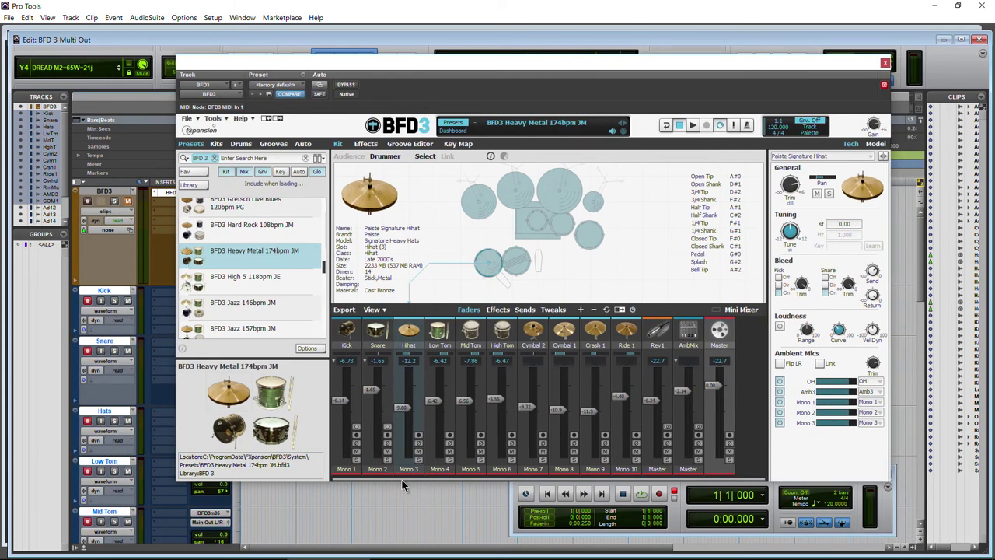
{"action": "left_click", "coordinate": [659, 496]}
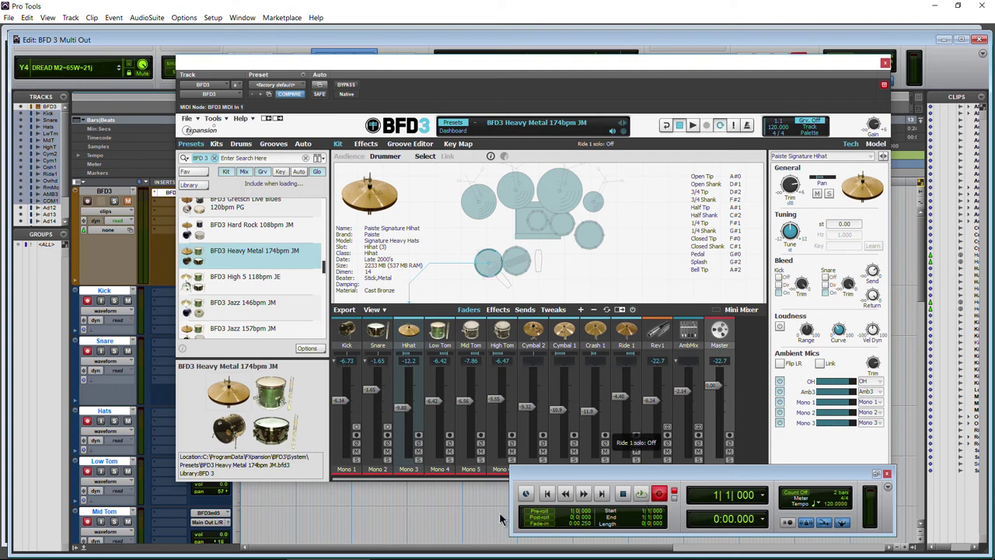
{"action": "key", "text": "space"}
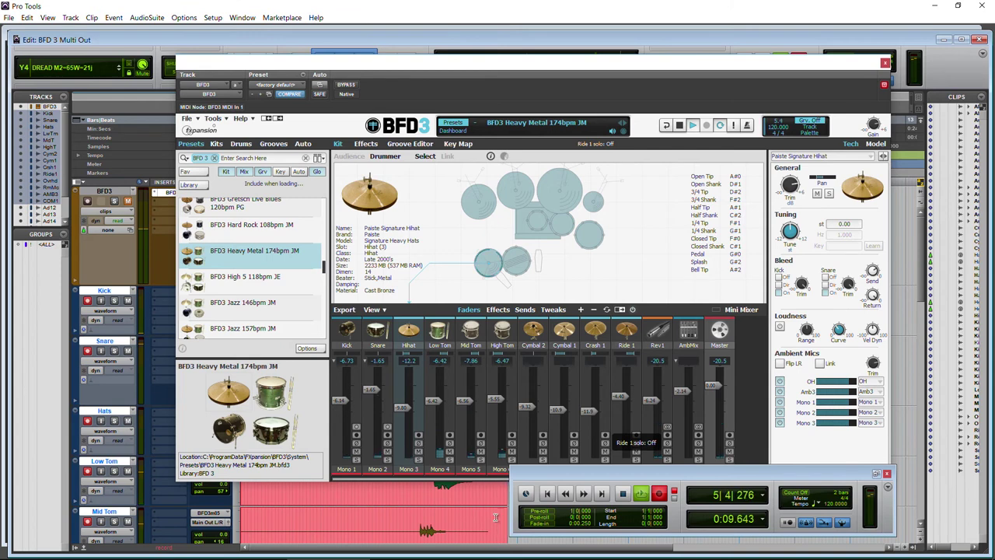
{"action": "left_click", "coordinate": [622, 494]}
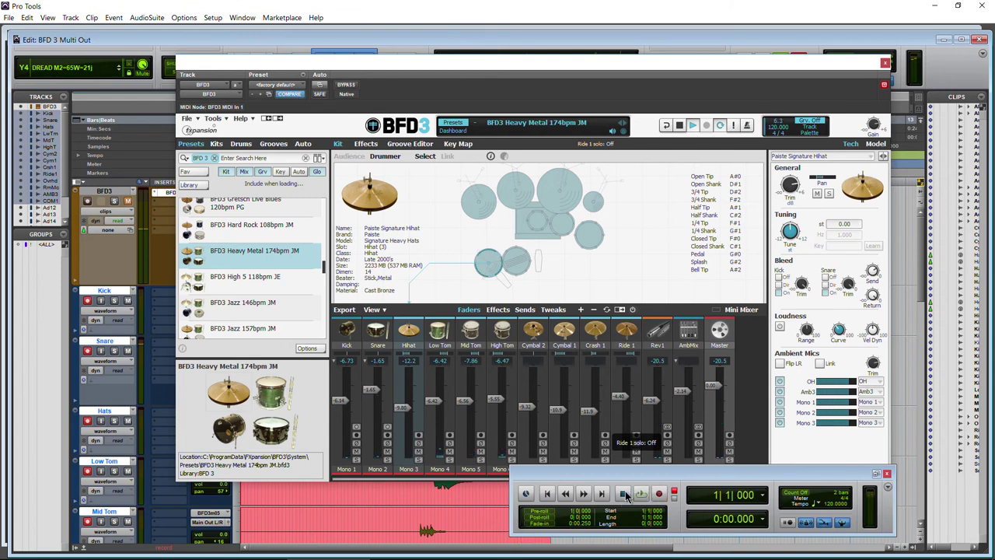
- Mute the BFD3 instrument track with its plug-in window closed, and play back the newly recorded drum tracks
{"action": "left_click", "coordinate": [885, 63]}
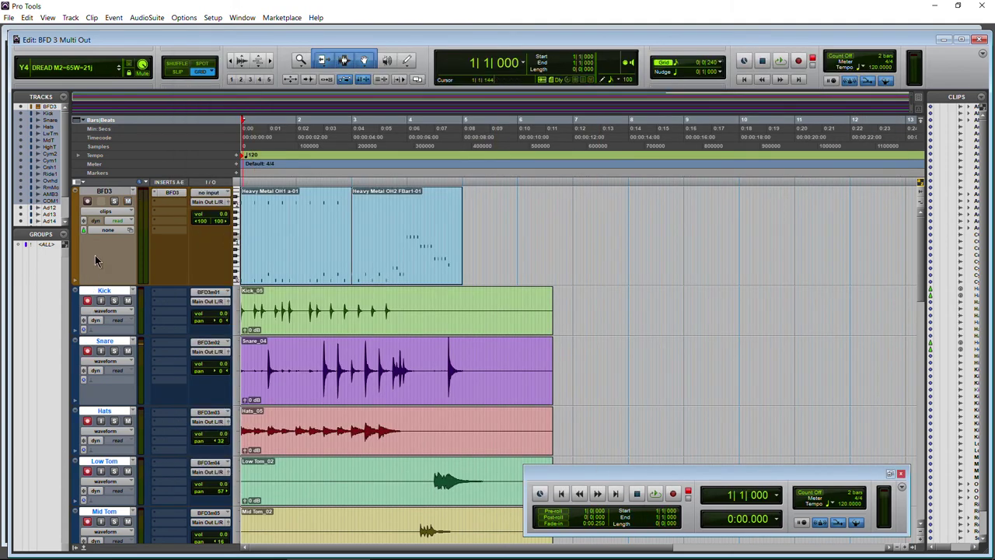
{"action": "left_click", "coordinate": [127, 201]}
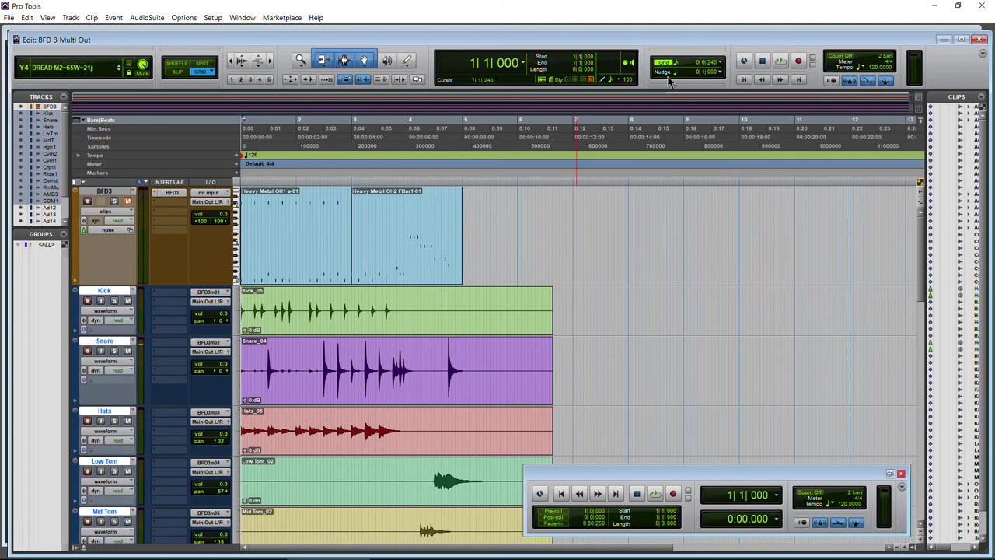
{"action": "scroll", "coordinate": [268, 340], "scroll_direction": "down", "scroll_amount": 10}
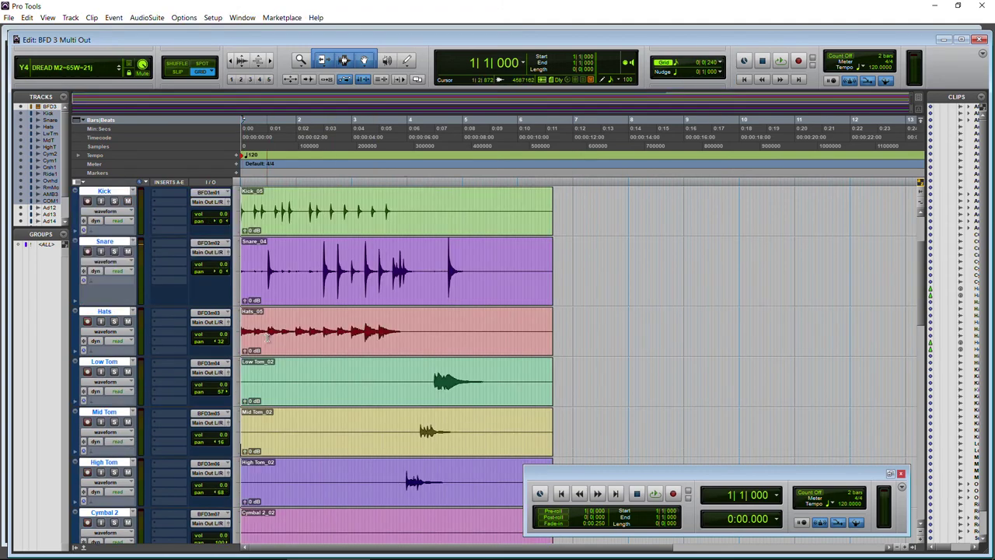
{"action": "scroll", "coordinate": [268, 340], "scroll_direction": "up", "scroll_amount": 10}
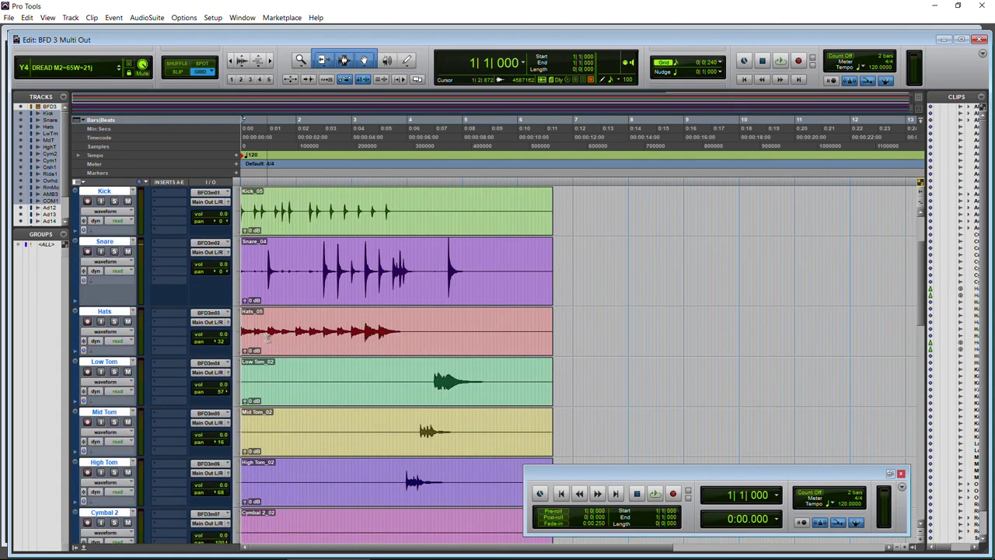
{"action": "key", "text": "space"}
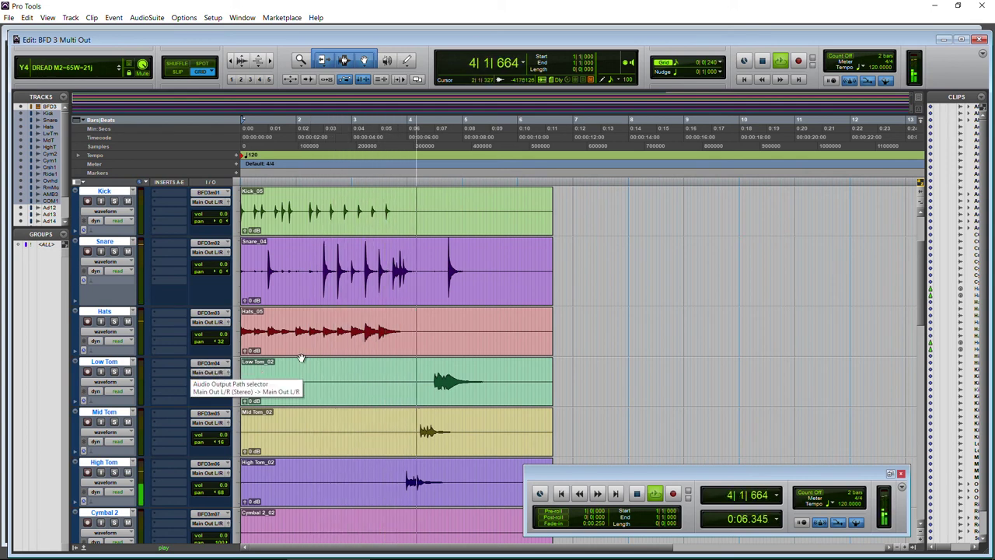
{"action": "key", "text": "space"}
- Highlight the Snare audio from 1|2|000 to 2|2|240 to examine its quiet bleed up close
{"action": "left_click", "coordinate": [253, 196]}
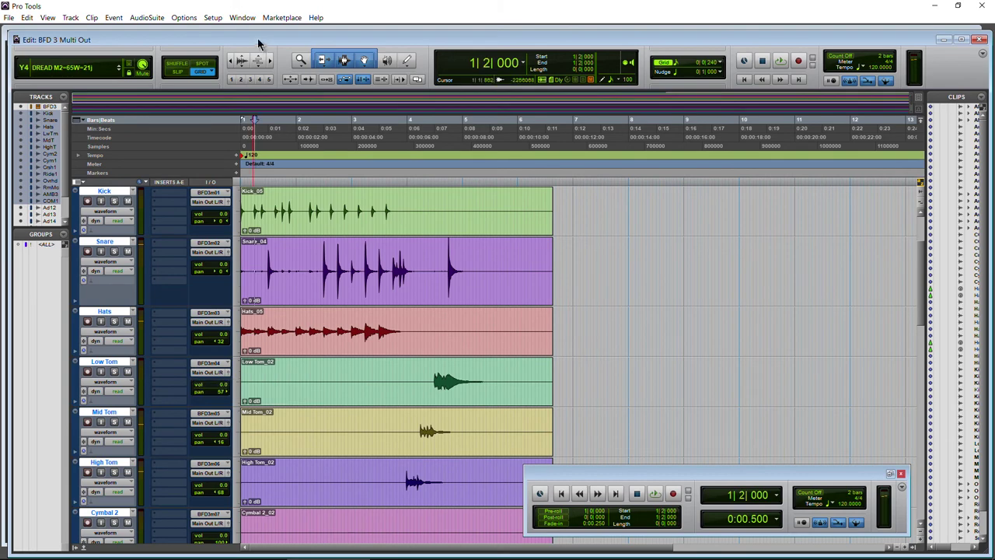
{"action": "left_click", "coordinate": [269, 60]}
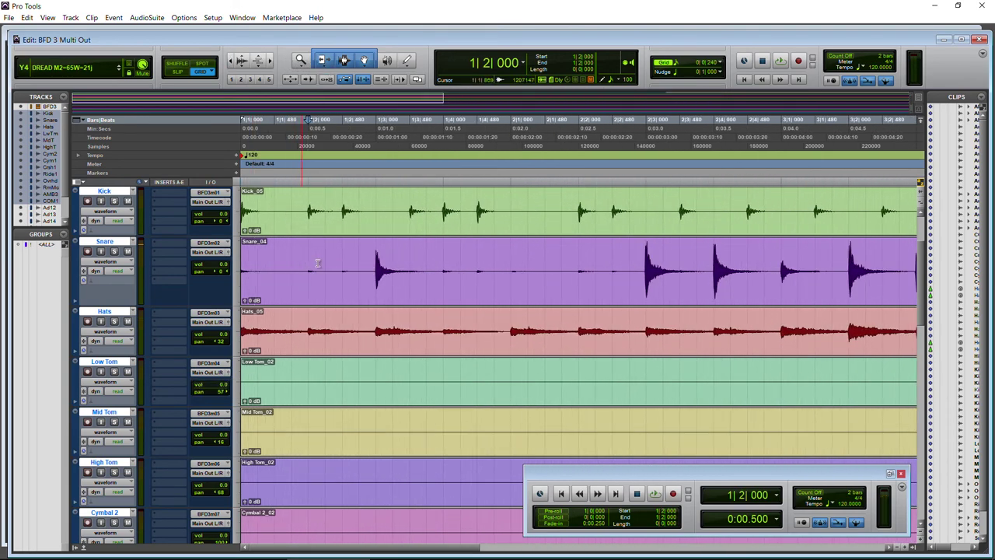
{"action": "left_click_drag", "start_coordinate": [317, 262], "coordinate": [598, 271]}
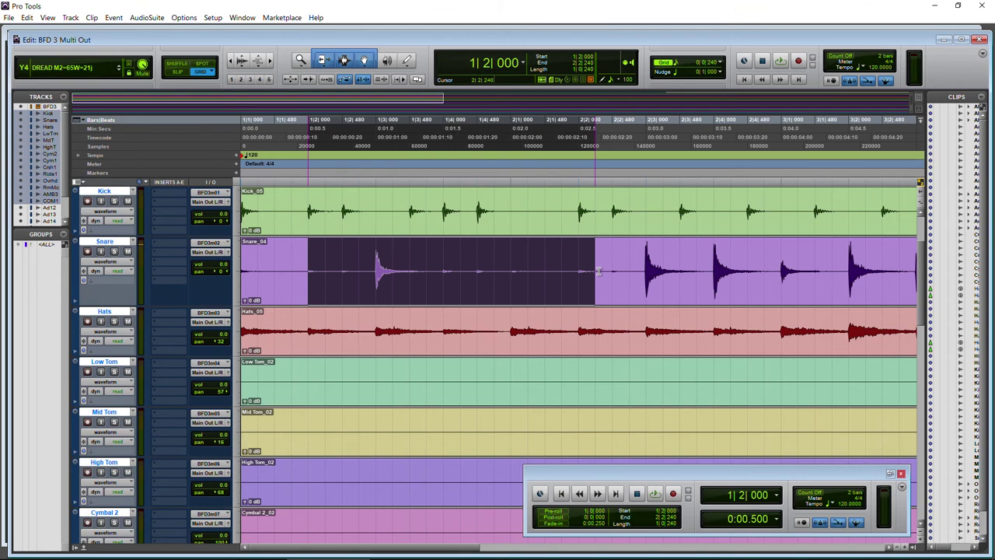
{"action": "left_click", "coordinate": [438, 266]}
- Solo the Snare track, listen to it from 1|1|480, and clear the solo
{"action": "left_click", "coordinate": [115, 251]}
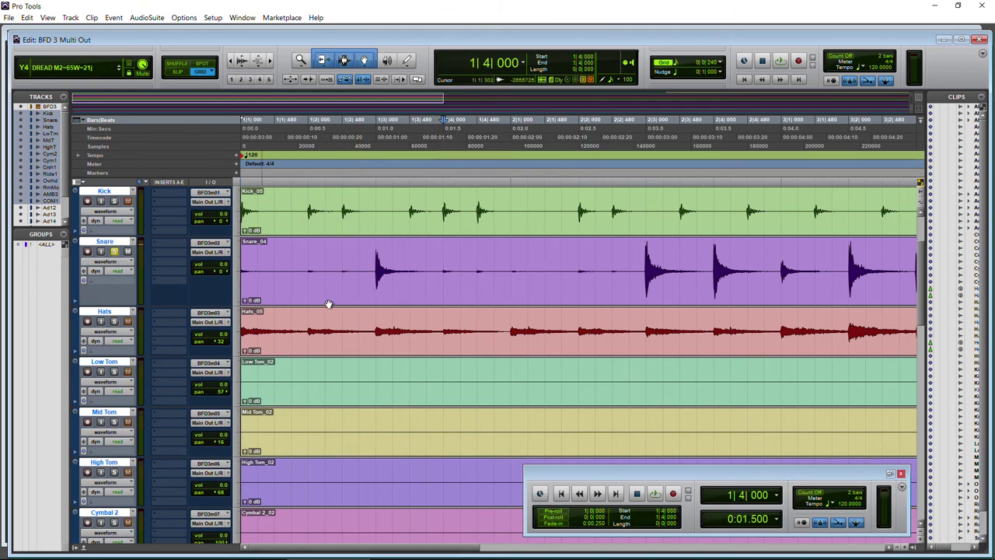
{"action": "key", "text": "space"}
{"action": "key", "text": "space"}
{"action": "left_click", "coordinate": [277, 258]}
{"action": "key", "text": "space"}
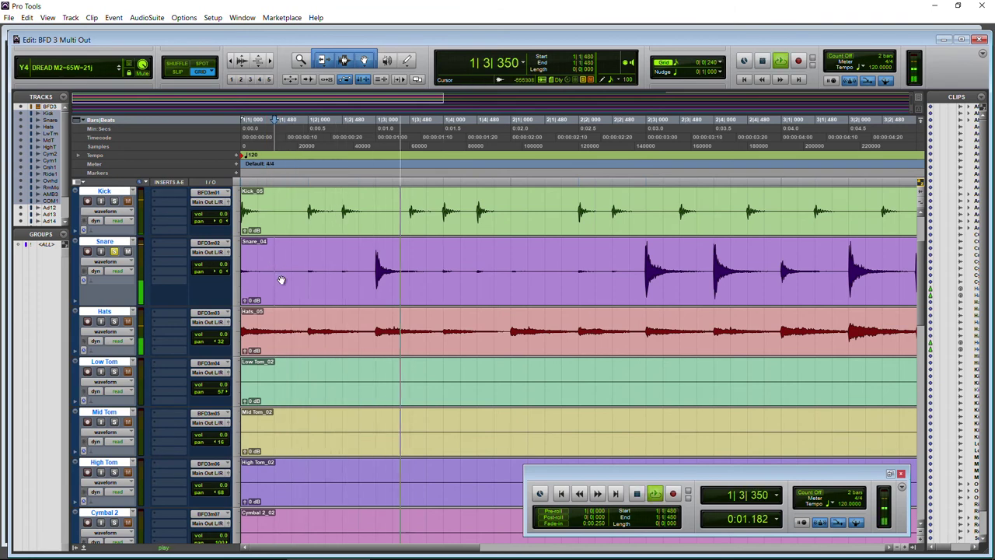
{"action": "key", "text": "space"}
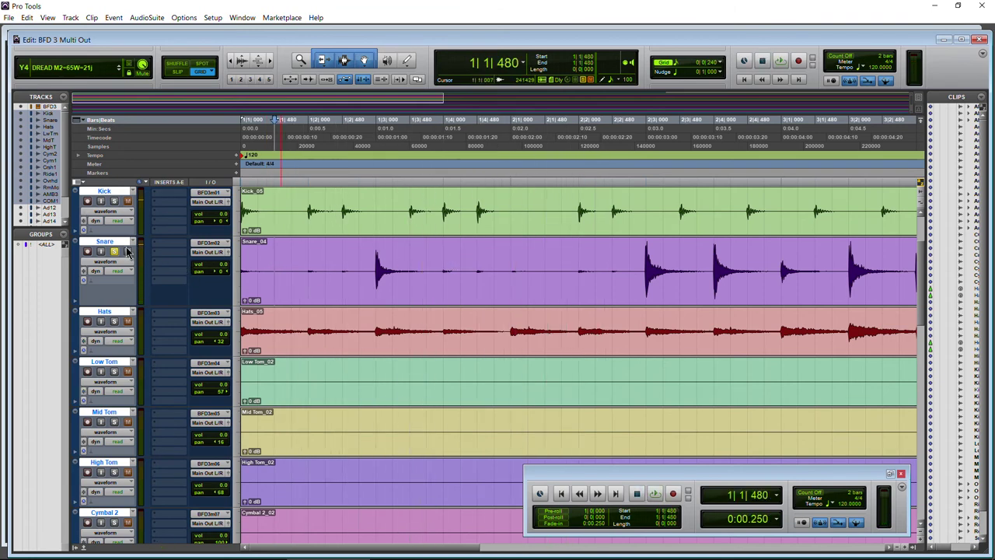
{"action": "left_click", "coordinate": [114, 252]}
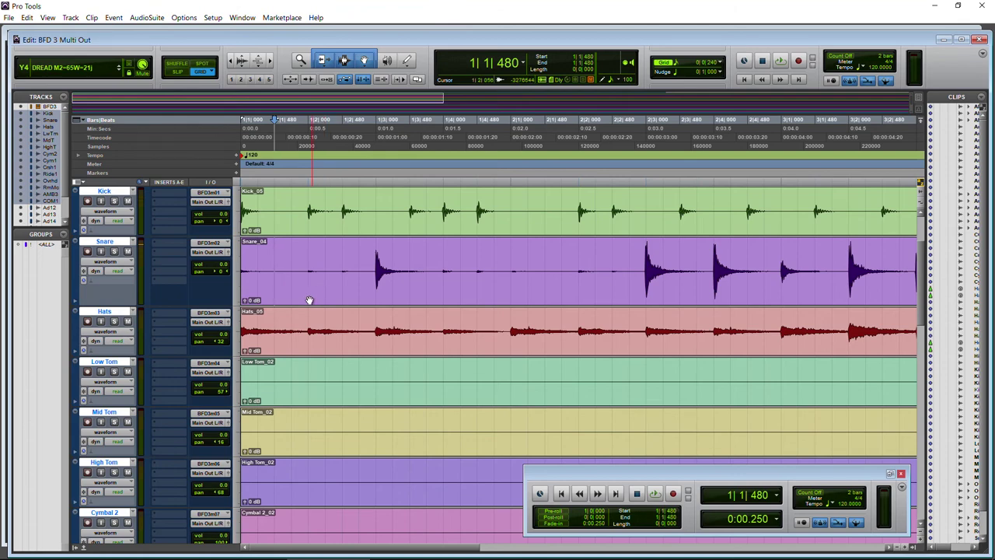
- Reopen the BFD3 plug-in and raise the Kick channel fader to about -0.50 dB
{"action": "scroll", "coordinate": [309, 300], "scroll_direction": "up", "scroll_amount": 2}
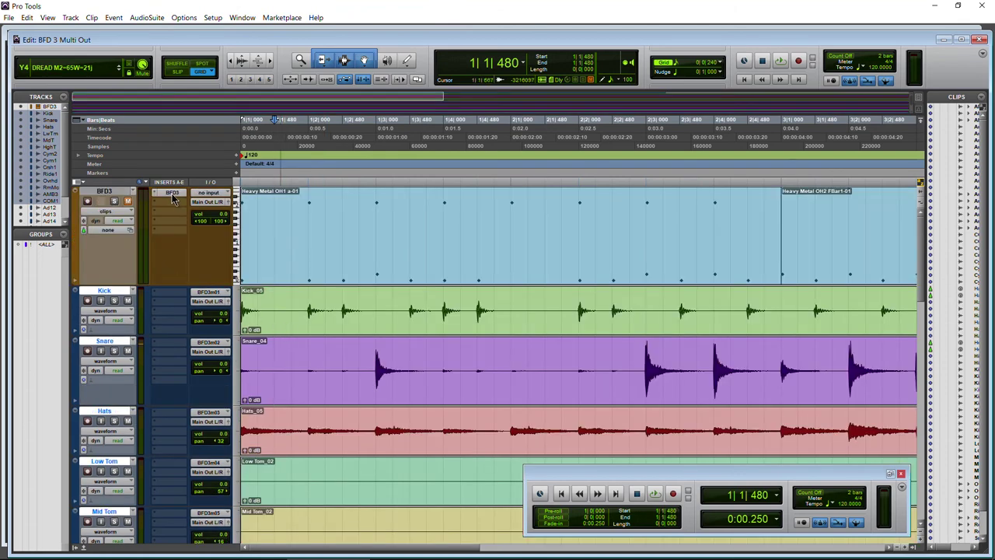
{"action": "left_click", "coordinate": [173, 195]}
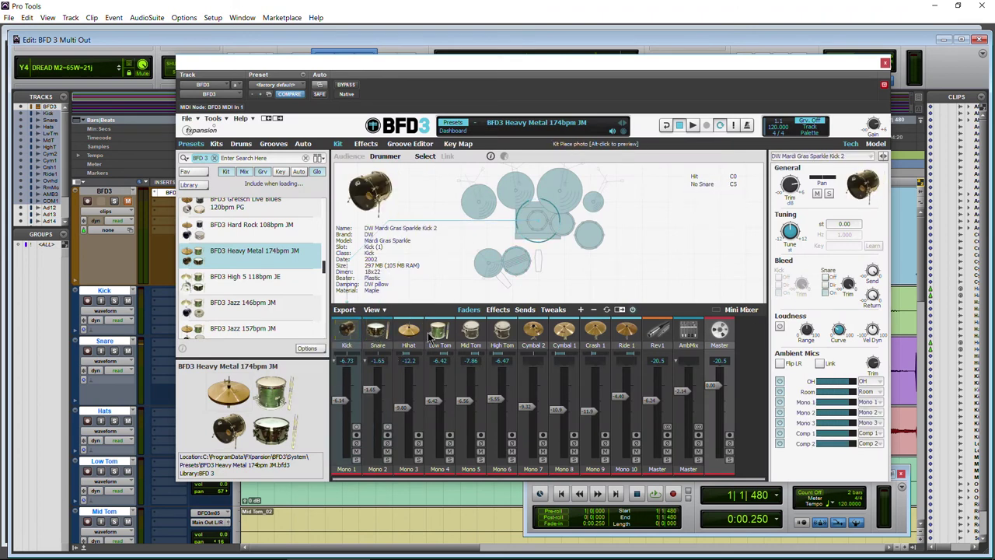
{"action": "left_click_drag", "start_coordinate": [851, 322], "coordinate": [831, 289]}
{"action": "left_click", "coordinate": [826, 277]}
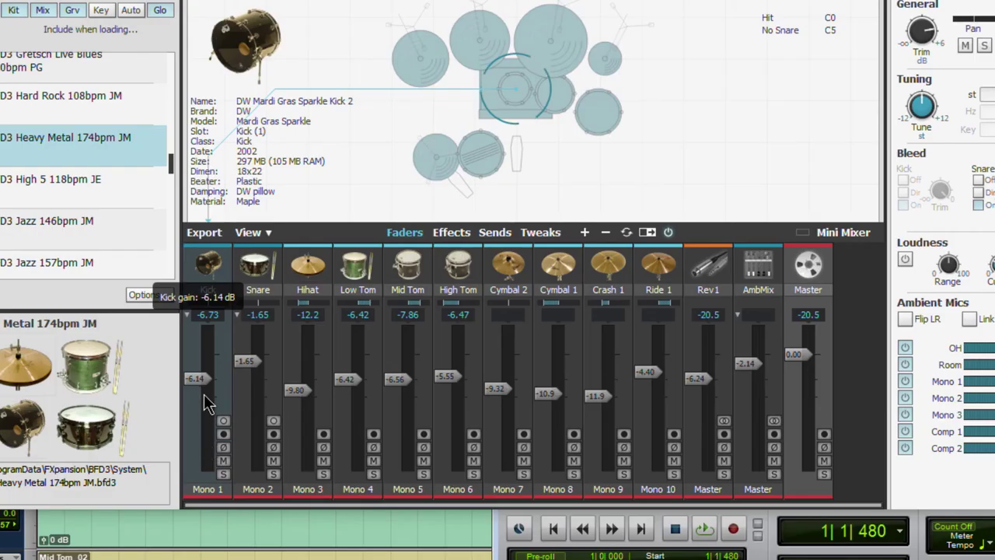
{"action": "left_click_drag", "start_coordinate": [347, 402], "coordinate": [347, 394]}
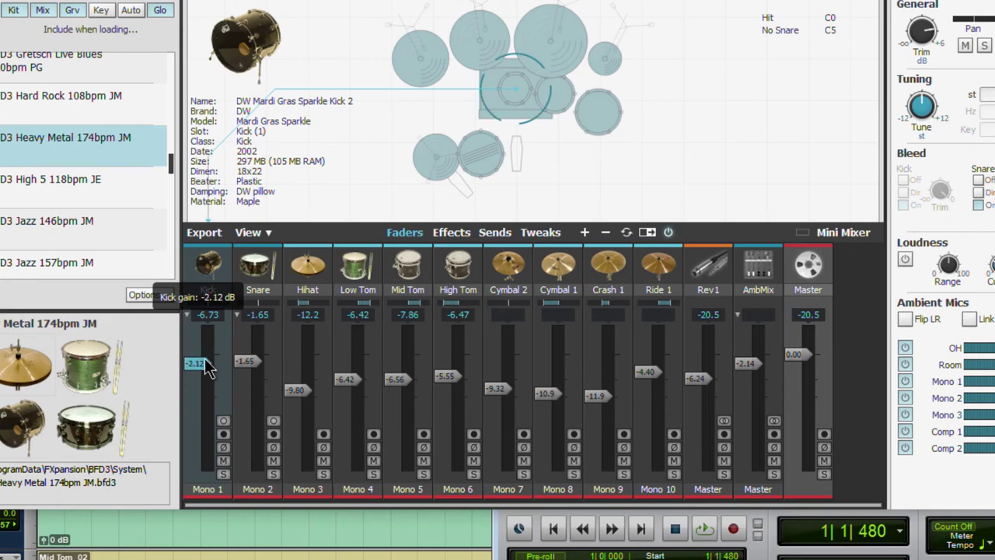
{"action": "left_click_drag", "start_coordinate": [208, 368], "coordinate": [208, 363]}
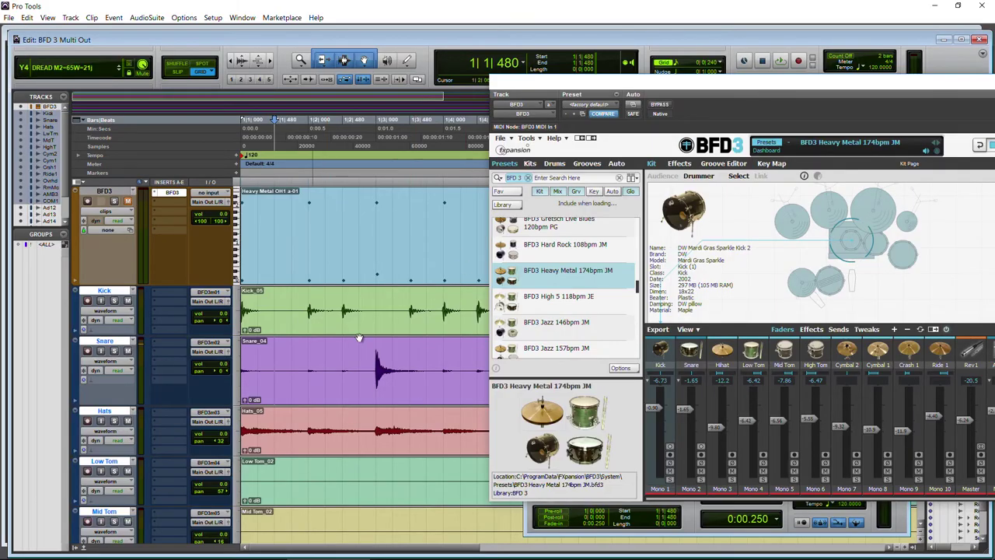
{"action": "left_click_drag", "start_coordinate": [782, 91], "coordinate": [519, 64]}
{"action": "left_click_drag", "start_coordinate": [395, 385], "coordinate": [396, 420]}
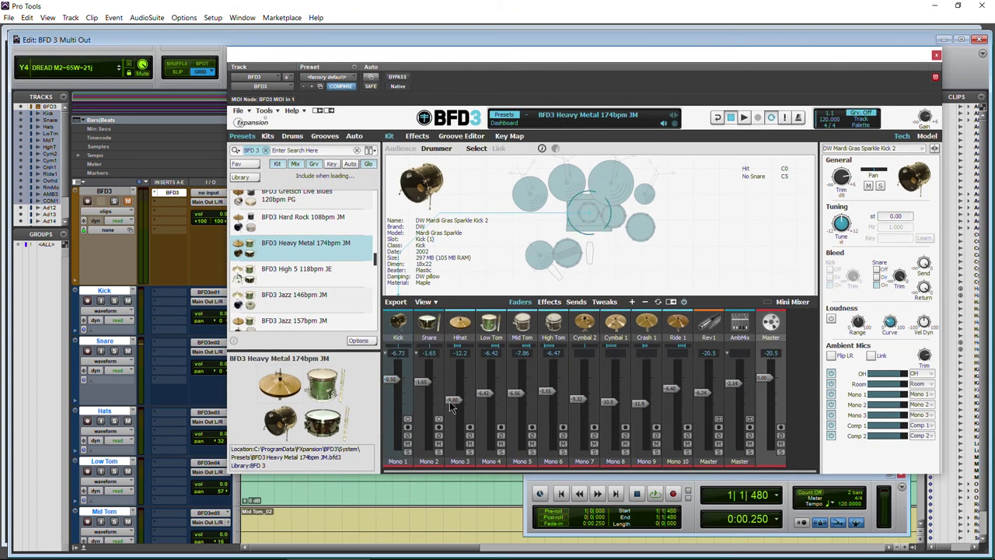
- Reset the BFD3 mixer faders from Kick through Ride 1, plus Rev1 and AmbMix, to 0.00 dB
{"action": "left_click", "coordinate": [453, 400], "text": "ctrl"}
{"action": "left_click", "coordinate": [485, 394]}
{"action": "left_click", "coordinate": [485, 393], "text": "ctrl"}
{"action": "left_click", "coordinate": [516, 393], "text": "ctrl"}
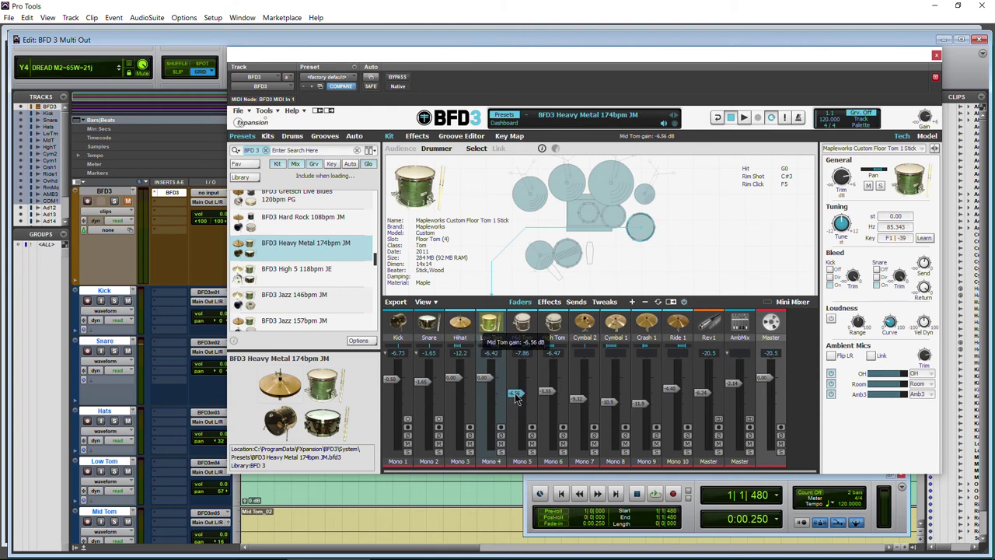
{"action": "left_click", "coordinate": [546, 390], "text": "ctrl"}
{"action": "left_click", "coordinate": [577, 399], "text": "ctrl"}
{"action": "left_click", "coordinate": [608, 403], "text": "ctrl"}
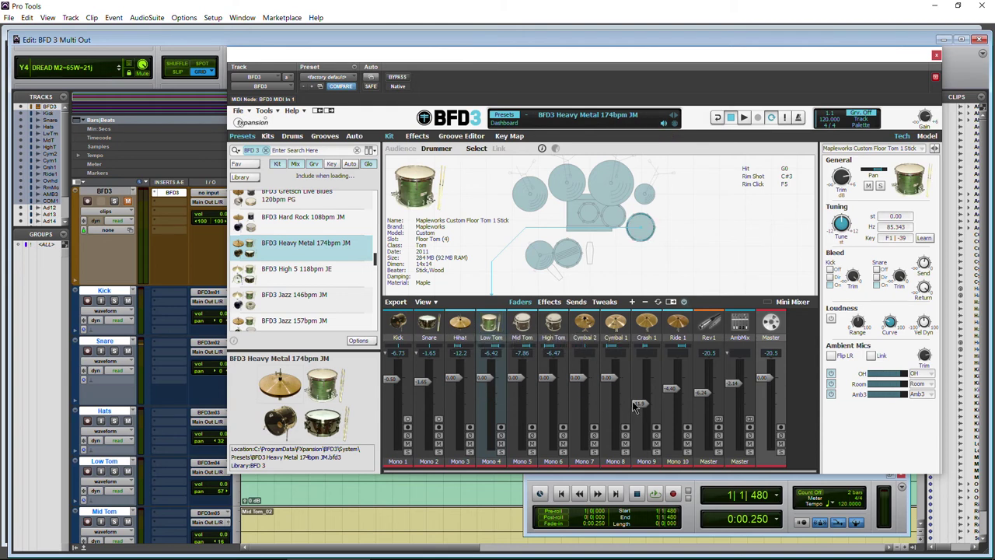
{"action": "left_click", "coordinate": [639, 403], "text": "ctrl"}
{"action": "left_click", "coordinate": [422, 381], "text": "ctrl"}
{"action": "left_click", "coordinate": [397, 381], "text": "ctrl"}
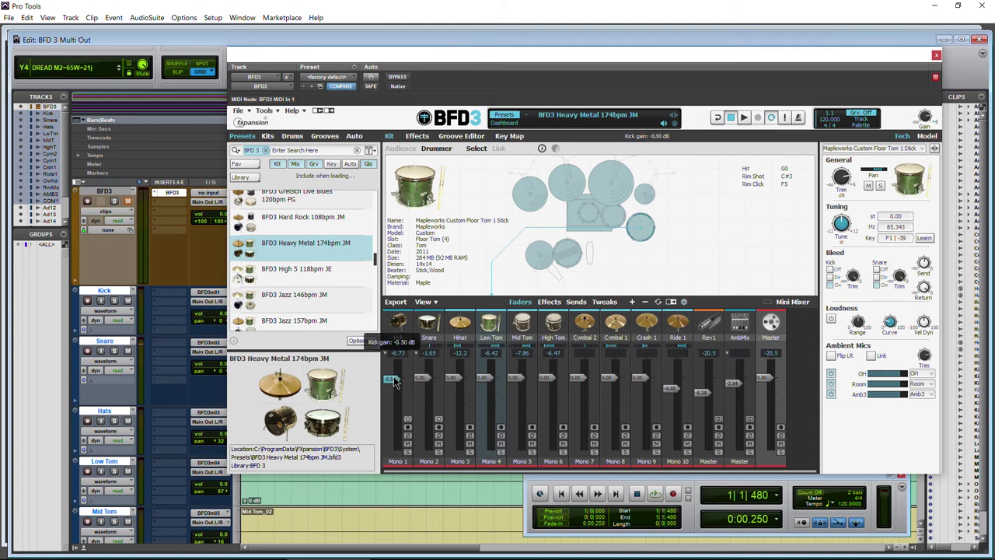
{"action": "left_click", "coordinate": [672, 390], "text": "ctrl"}
{"action": "left_click", "coordinate": [700, 394], "text": "ctrl"}
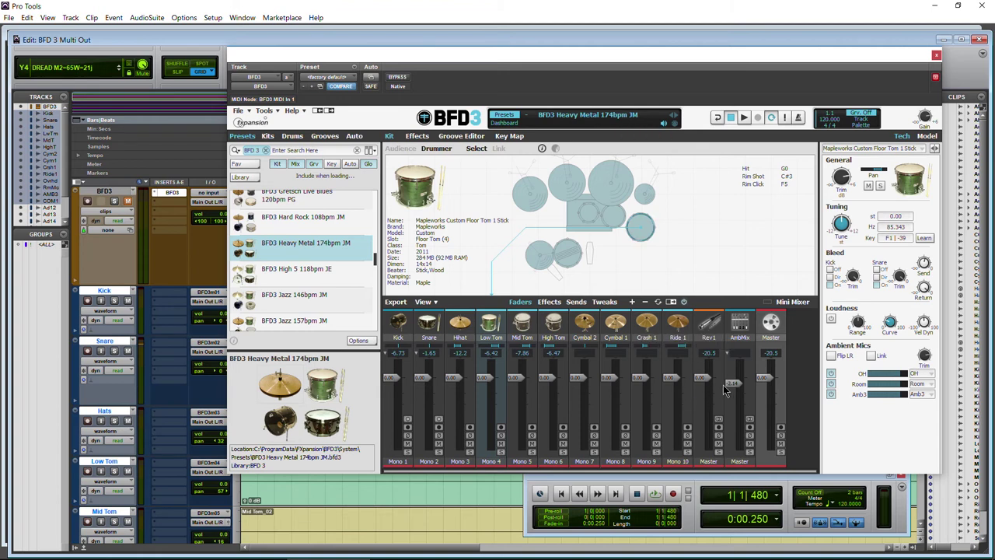
{"action": "left_click", "coordinate": [731, 386], "text": "ctrl"}
- Lower the BFD3 faders to about -4.14 dB for Kick, -1.18 for Snare, -0.39 for Hihat and -1.58 for Low Tom
{"action": "left_click_drag", "start_coordinate": [927, 134], "coordinate": [921, 153]}
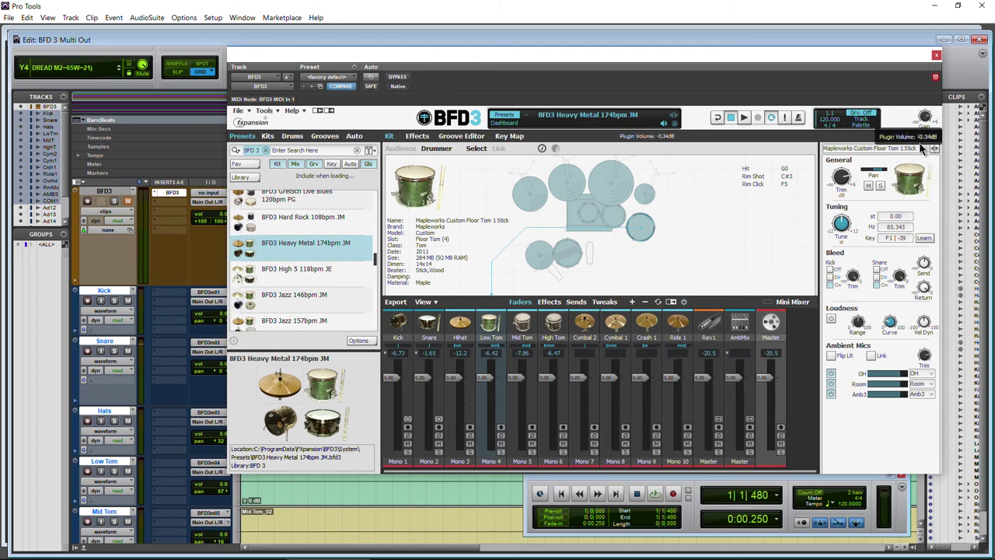
{"action": "left_click_drag", "start_coordinate": [390, 377], "coordinate": [438, 387]}
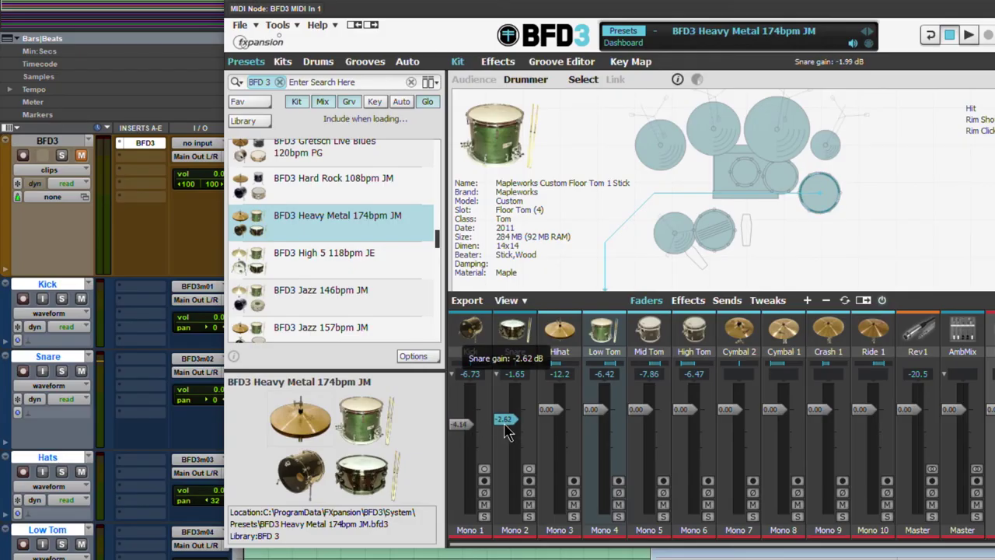
{"action": "left_click_drag", "start_coordinate": [548, 410], "coordinate": [594, 415]}
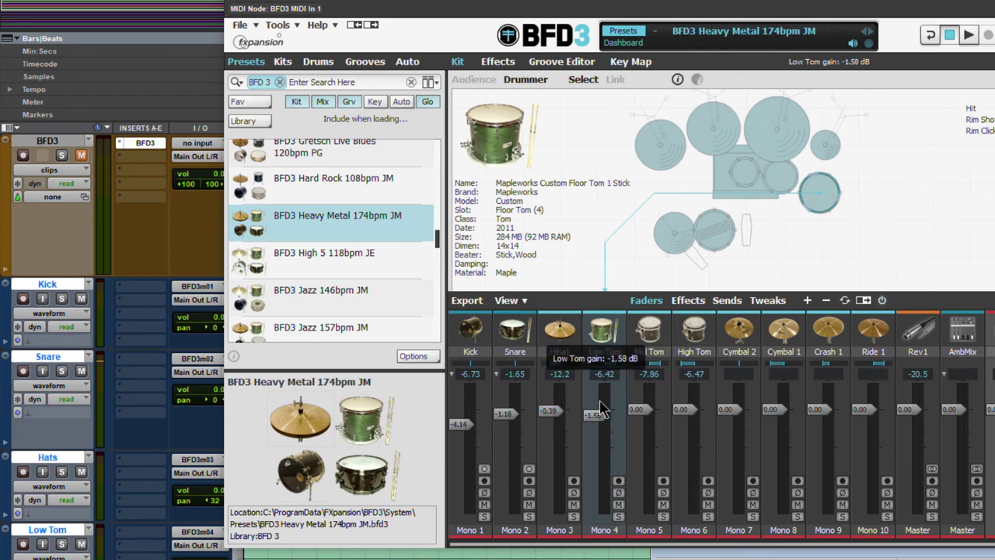
{"action": "left_click_drag", "start_coordinate": [435, 8], "coordinate": [713, 39]}
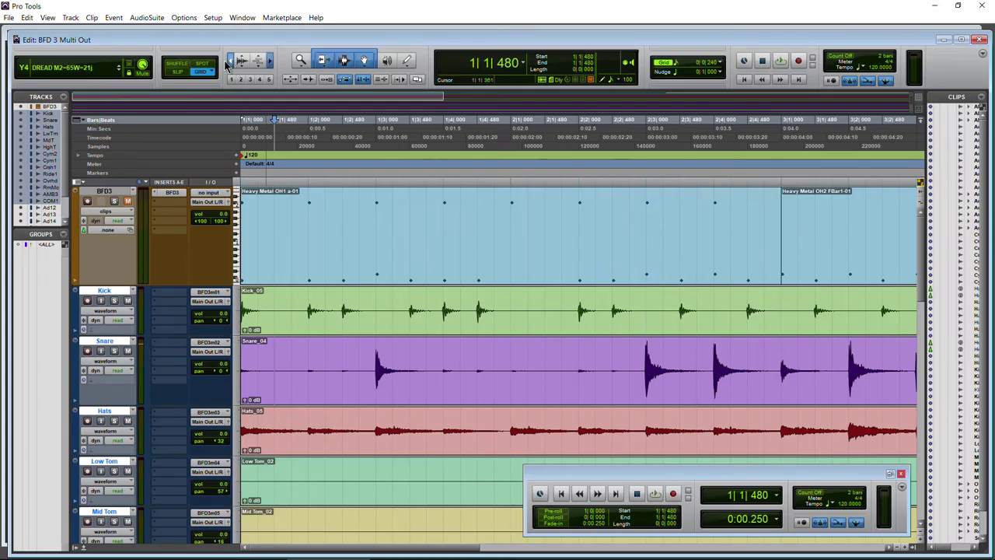
- Audition the drums, set Hats to -4.6 dB and pan 21 left, and pan Low Tom 70 right and High Tom about 73 left
{"action": "left_click", "coordinate": [231, 61]}
{"action": "left_click", "coordinate": [231, 60]}
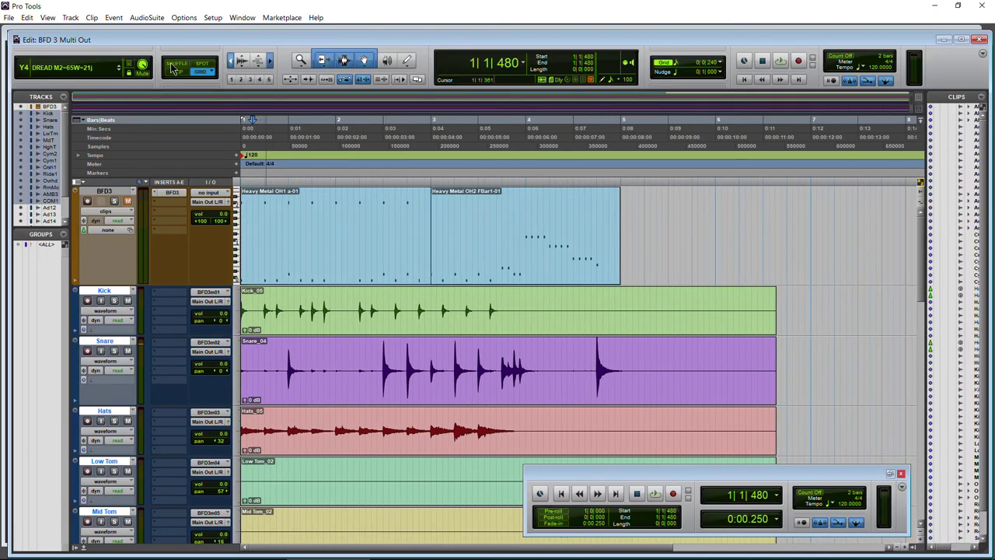
{"action": "scroll", "coordinate": [305, 306], "scroll_direction": "down", "scroll_amount": 4}
{"action": "scroll", "coordinate": [304, 305], "scroll_direction": "up", "scroll_amount": 4}
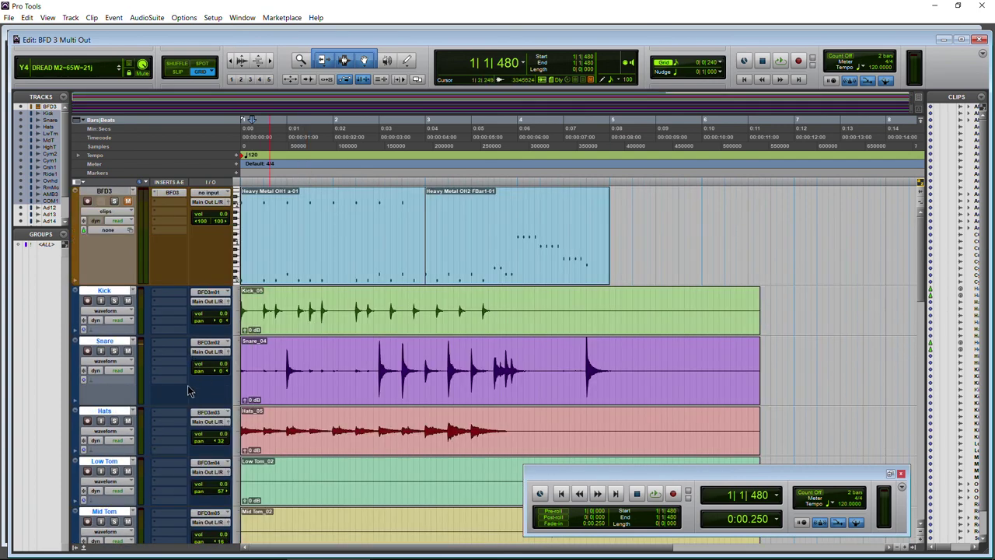
{"action": "key", "text": "space"}
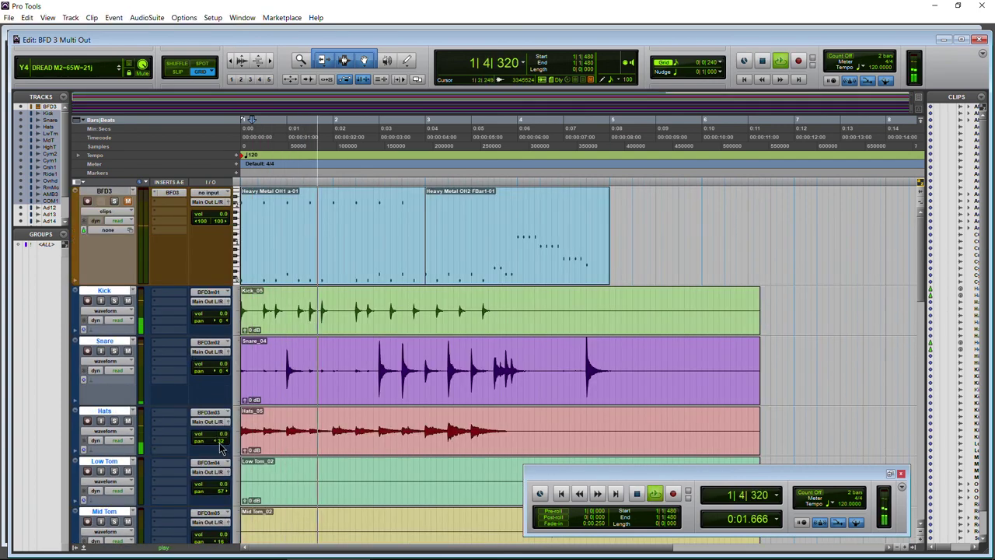
{"action": "mouse_move", "coordinate": [217, 444]}
{"action": "left_mouse_down"}
{"action": "mouse_move", "coordinate": [247, 446]}
{"action": "mouse_move", "coordinate": [217, 450]}
{"action": "left_mouse_up"}
{"action": "key", "text": "space"}
{"action": "left_click", "coordinate": [223, 434]}
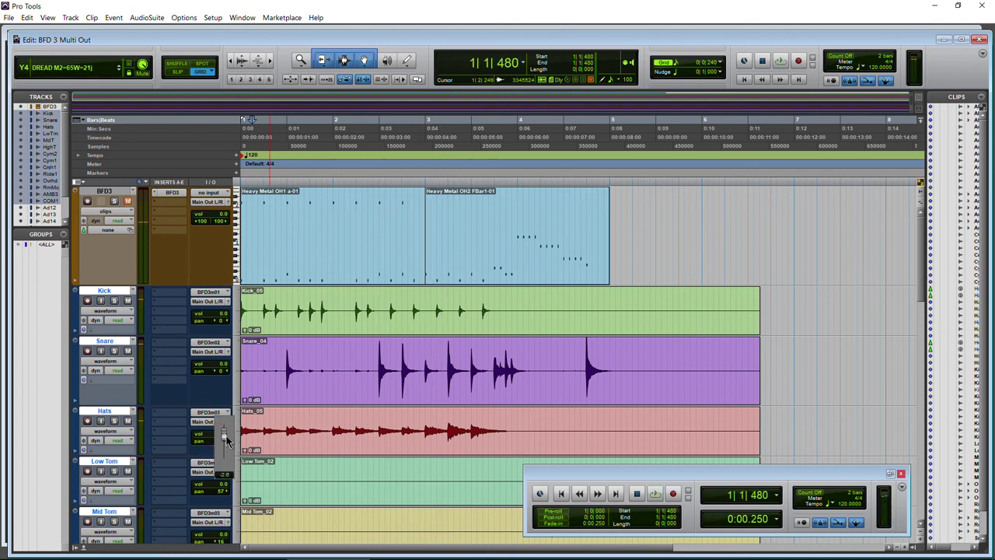
{"action": "scroll", "coordinate": [210, 385], "scroll_direction": "down", "scroll_amount": 5}
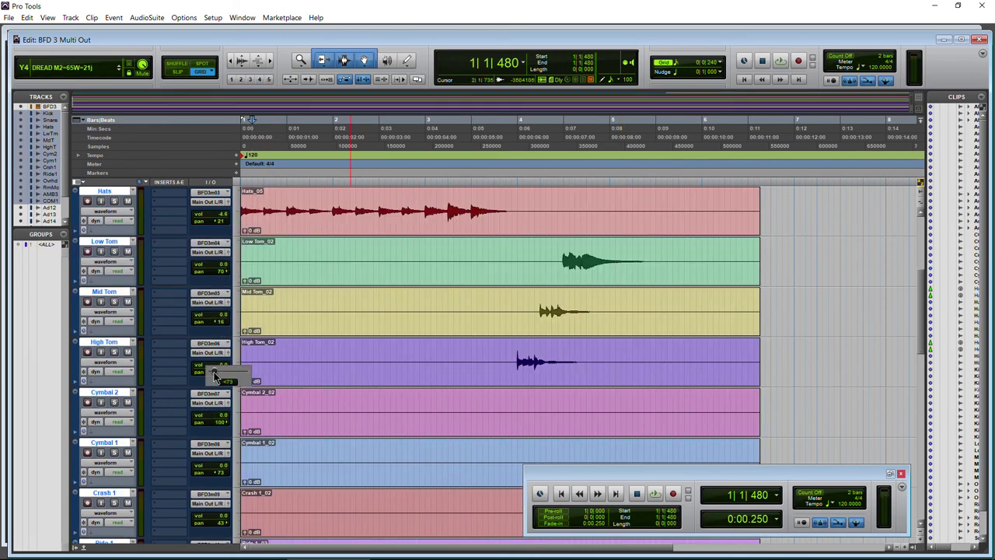
- Solo the Overheads track and lower its volume to -4.6 dB during playback
{"action": "scroll", "coordinate": [227, 404], "scroll_direction": "down", "scroll_amount": 5}
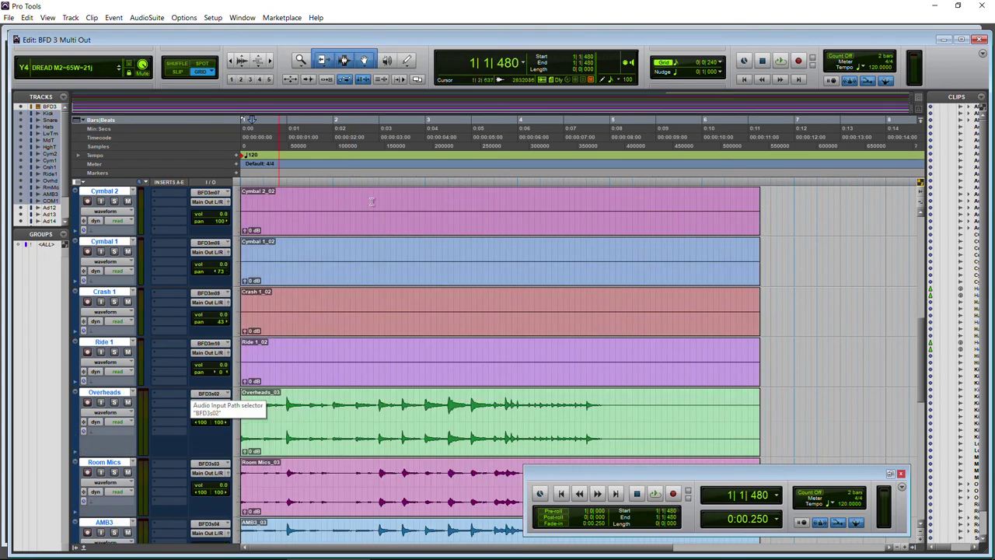
{"action": "scroll", "coordinate": [227, 304], "scroll_direction": "down", "scroll_amount": 1}
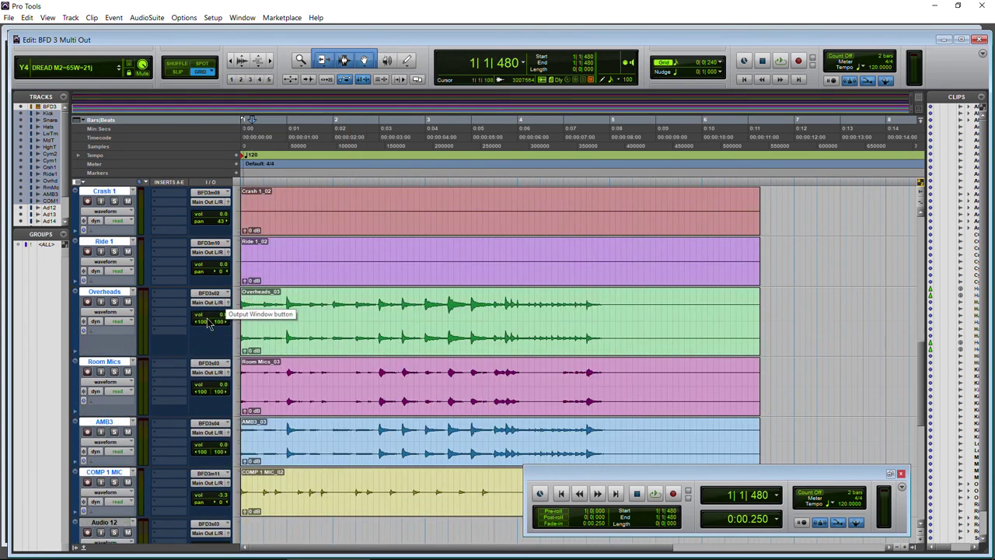
{"action": "left_click", "coordinate": [115, 301]}
{"action": "key", "text": "space"}
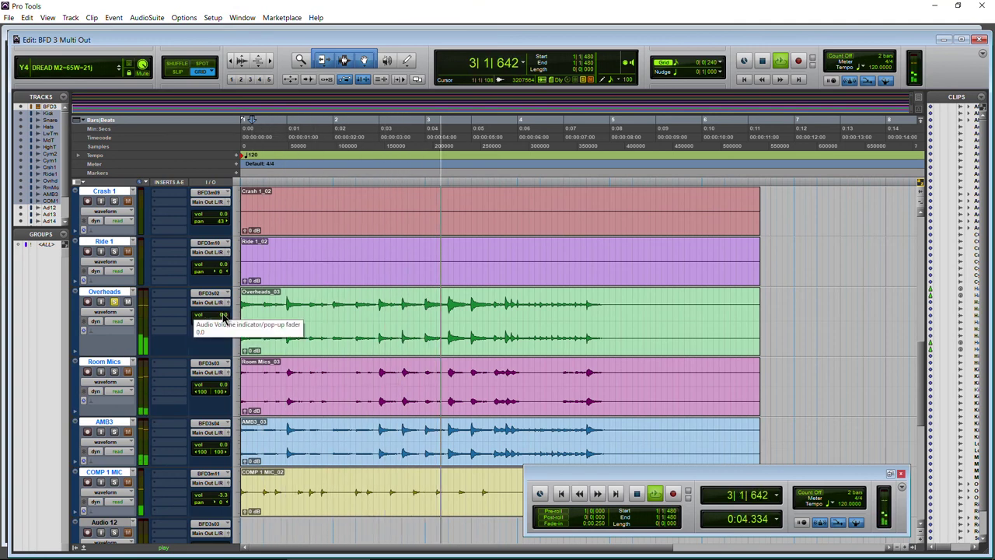
{"action": "left_click_drag", "start_coordinate": [221, 314], "coordinate": [222, 321]}
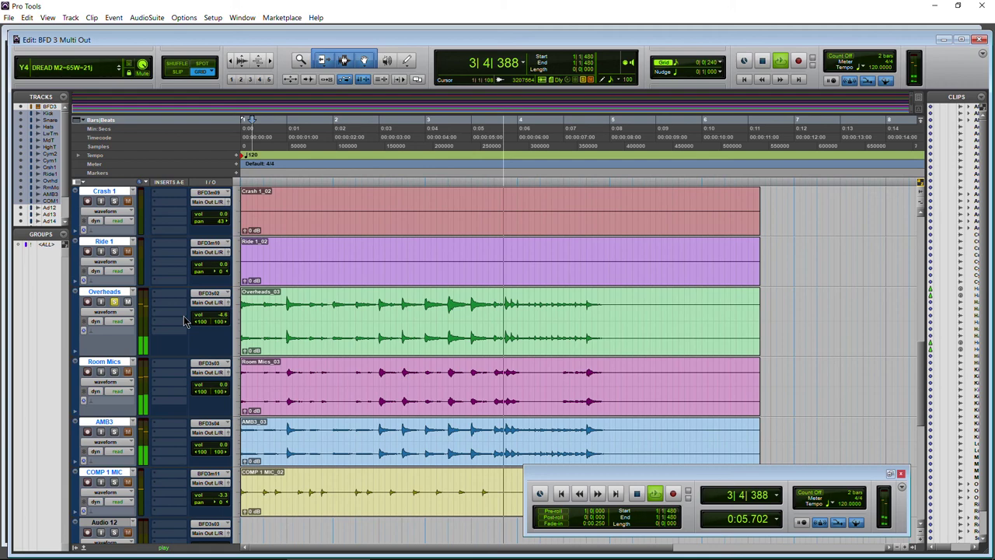
- Unsolo the Overheads track and stop playback
{"action": "left_click", "coordinate": [115, 301]}
{"action": "key", "text": "space"}
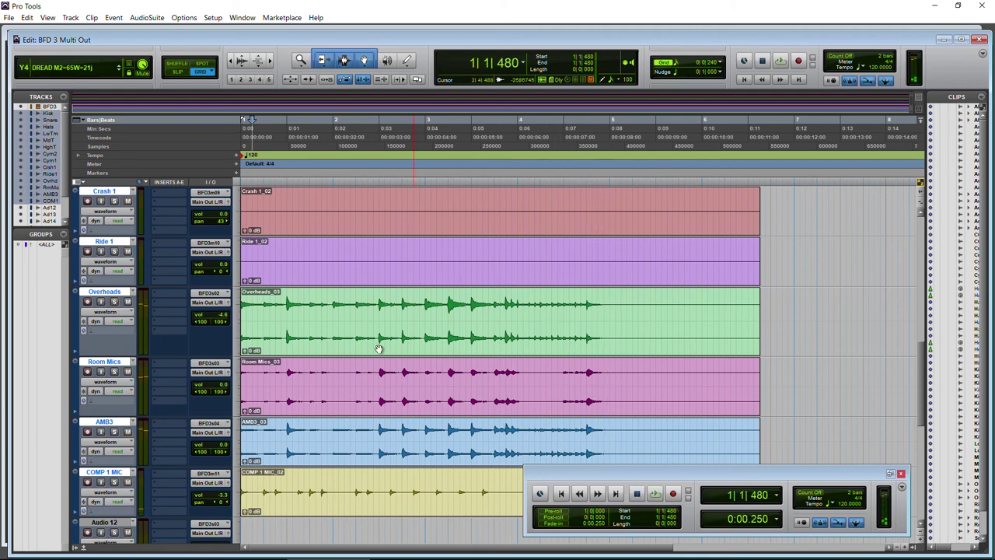
- Open the BFD3 plug-in, expand the AmbMix group and set the OH fader to -3.77 dB
{"action": "scroll", "coordinate": [297, 358], "scroll_direction": "up", "scroll_amount": 10}
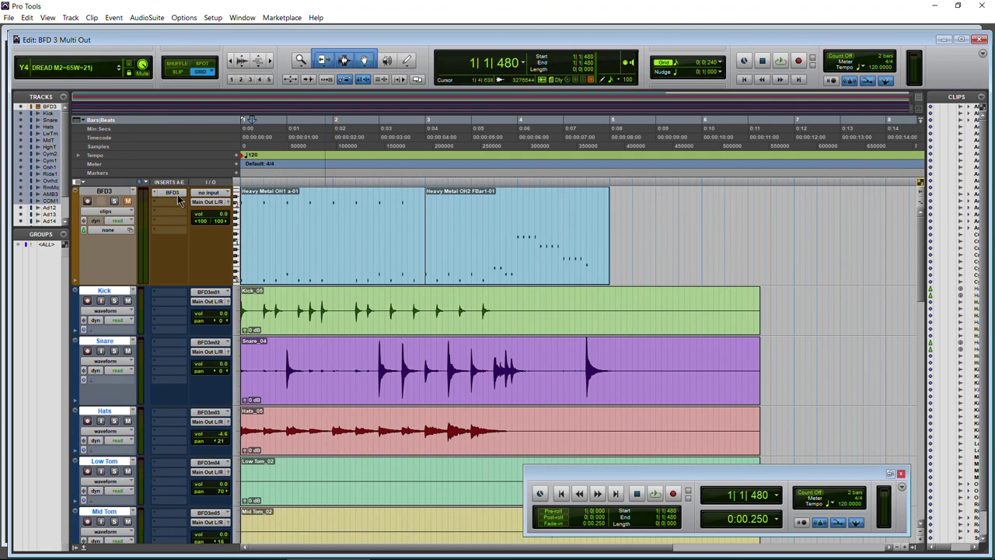
{"action": "left_click", "coordinate": [173, 193]}
{"action": "left_click_drag", "start_coordinate": [661, 72], "coordinate": [649, 67]}
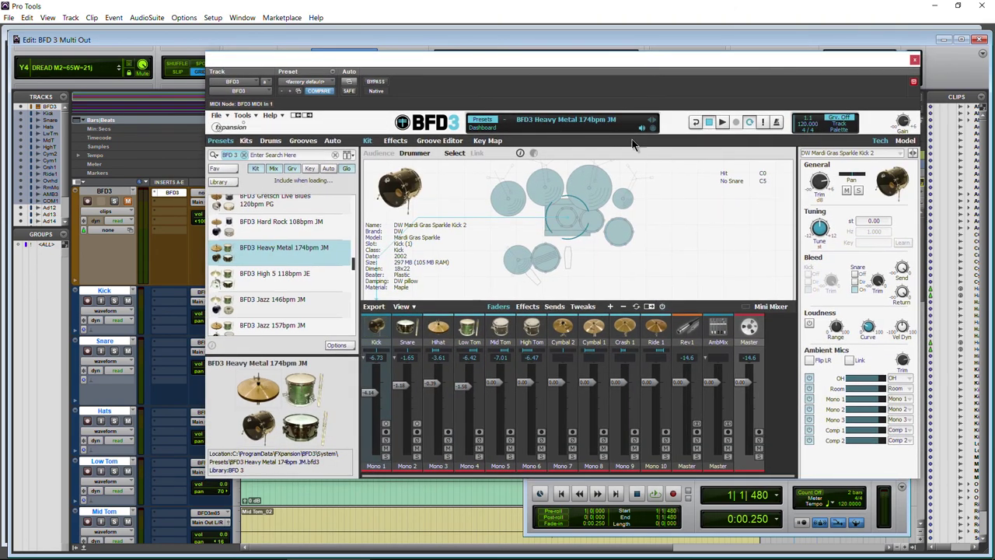
{"action": "left_click", "coordinate": [706, 361]}
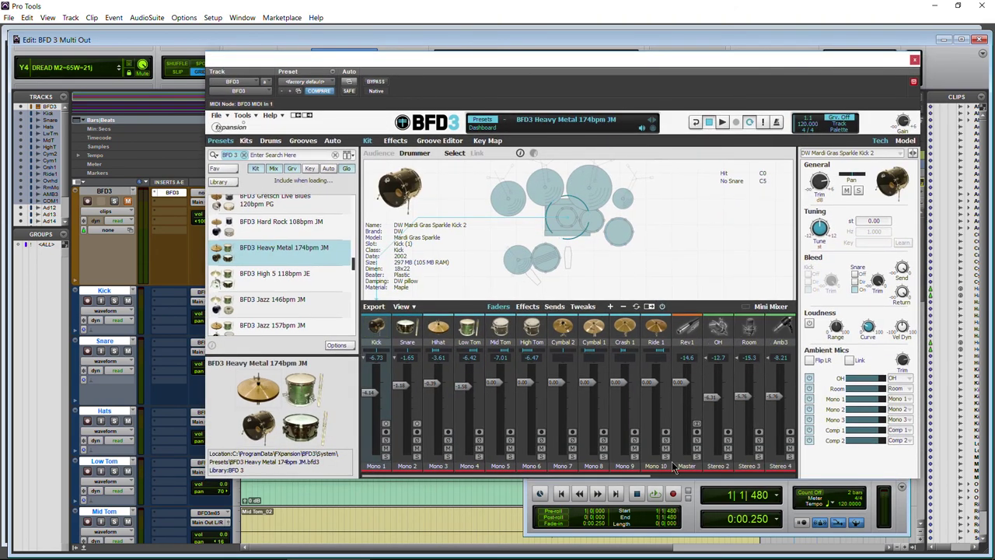
{"action": "scroll", "coordinate": [603, 477], "scroll_direction": "right", "scroll_amount": 4}
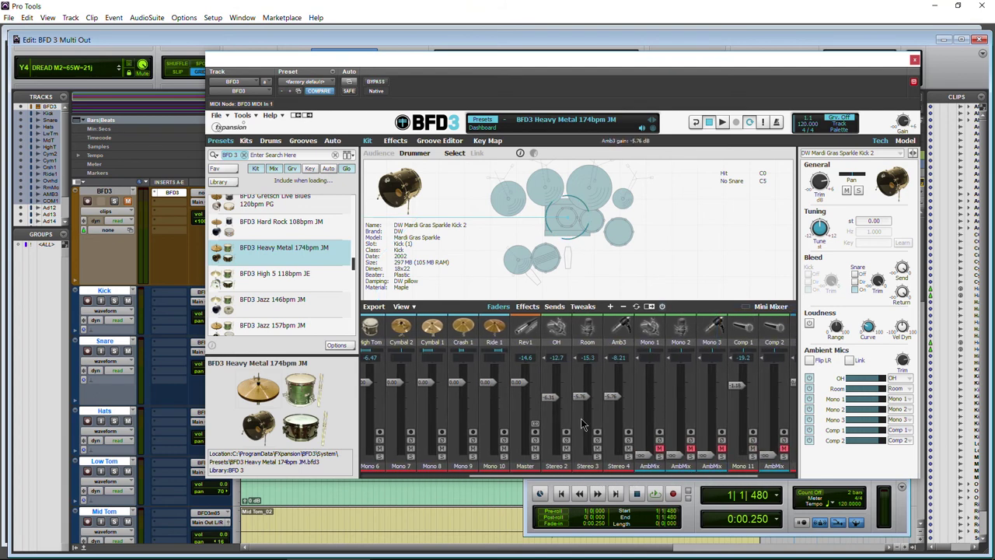
{"action": "left_click_drag", "start_coordinate": [553, 394], "coordinate": [550, 391]}
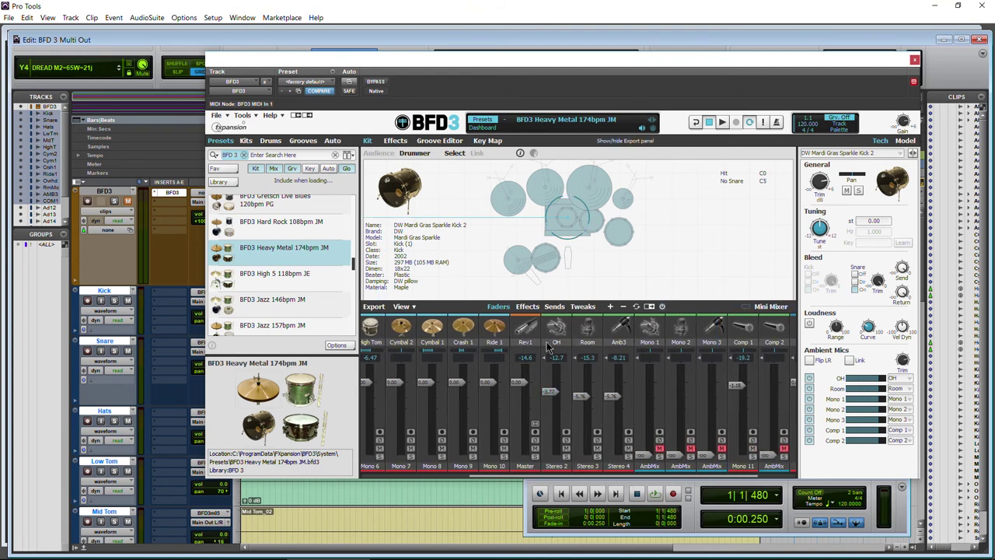
- Select the Kick channel in BFD3, slightly lower its Mono 1 and Mono 3 ambient mic sends, and close the plug-in window
{"action": "left_click_drag", "start_coordinate": [610, 476], "coordinate": [501, 476]}
{"action": "left_click", "coordinate": [469, 326]}
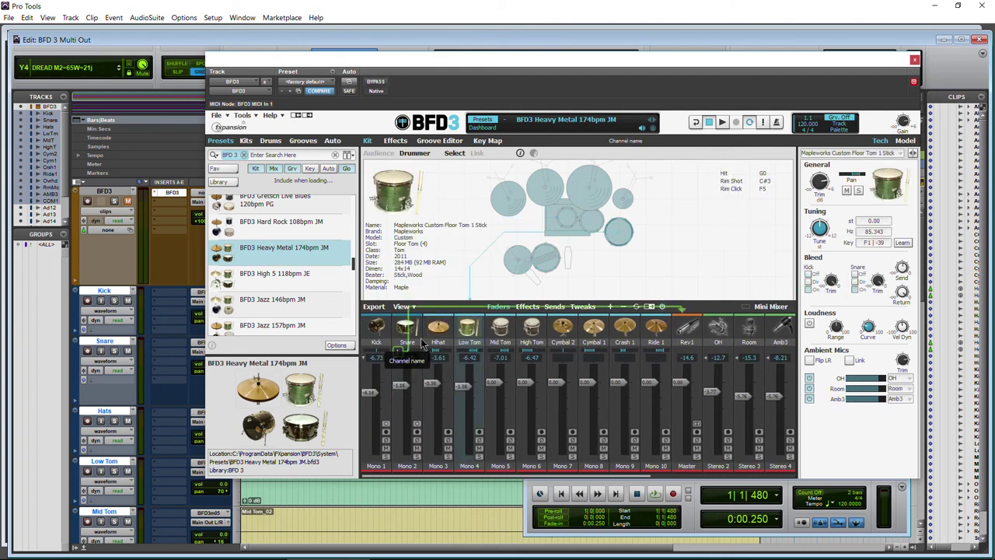
{"action": "left_click", "coordinate": [377, 331]}
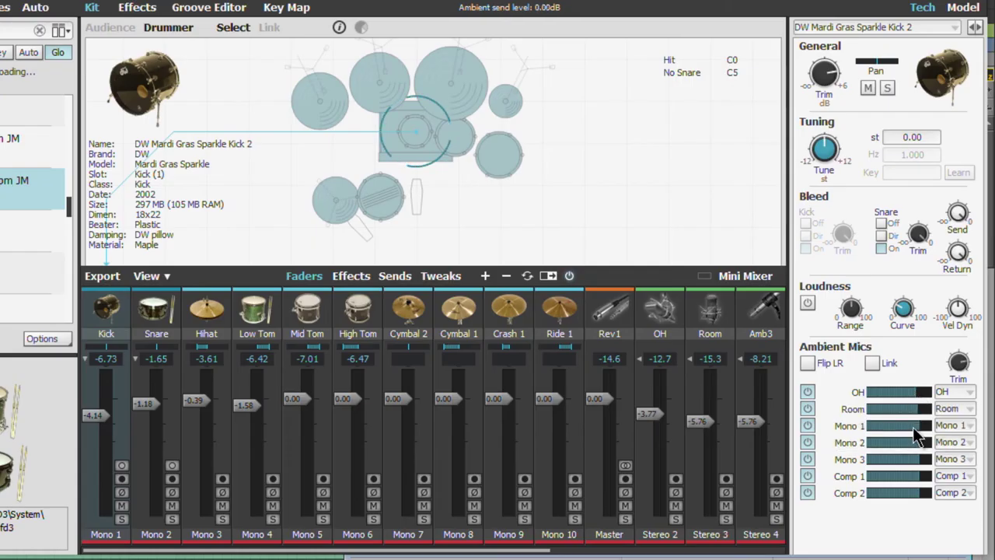
{"action": "left_click_drag", "start_coordinate": [918, 437], "coordinate": [910, 468]}
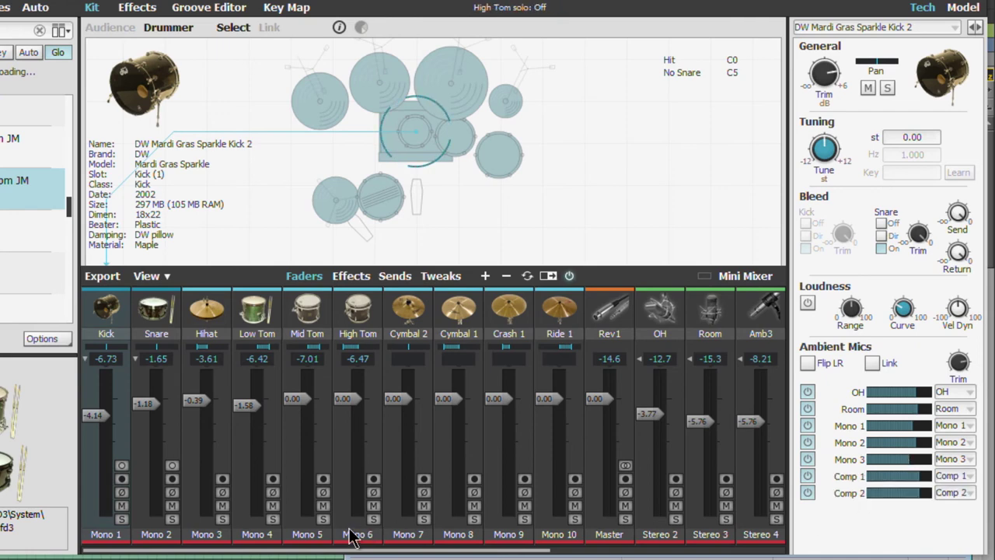
{"action": "mouse_move", "coordinate": [296, 554]}
{"action": "left_mouse_down"}
{"action": "mouse_move", "coordinate": [346, 553]}
{"action": "mouse_move", "coordinate": [295, 553]}
{"action": "left_mouse_up"}
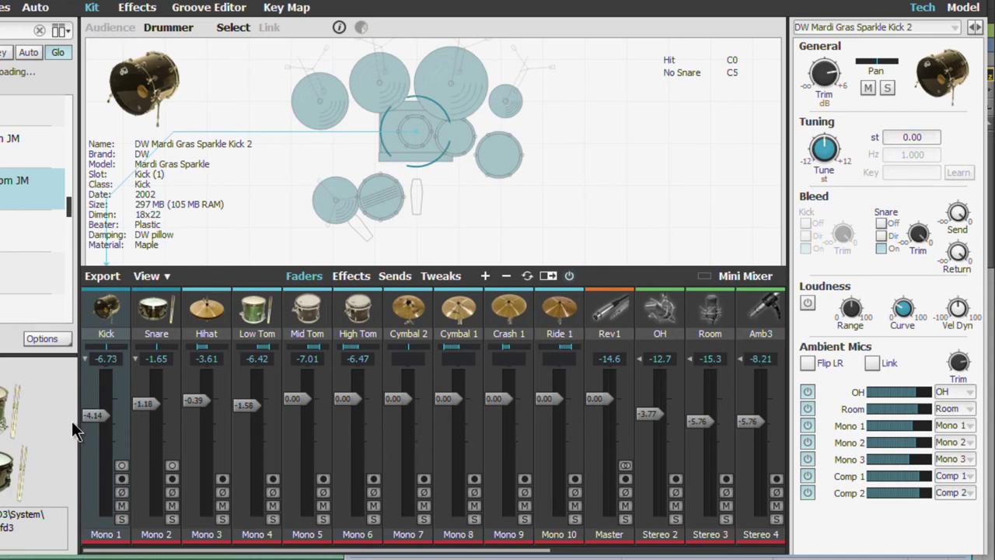
{"action": "mouse_move", "coordinate": [175, 552]}
{"action": "left_mouse_down"}
{"action": "mouse_move", "coordinate": [326, 552]}
{"action": "mouse_move", "coordinate": [175, 552]}
{"action": "left_mouse_up"}
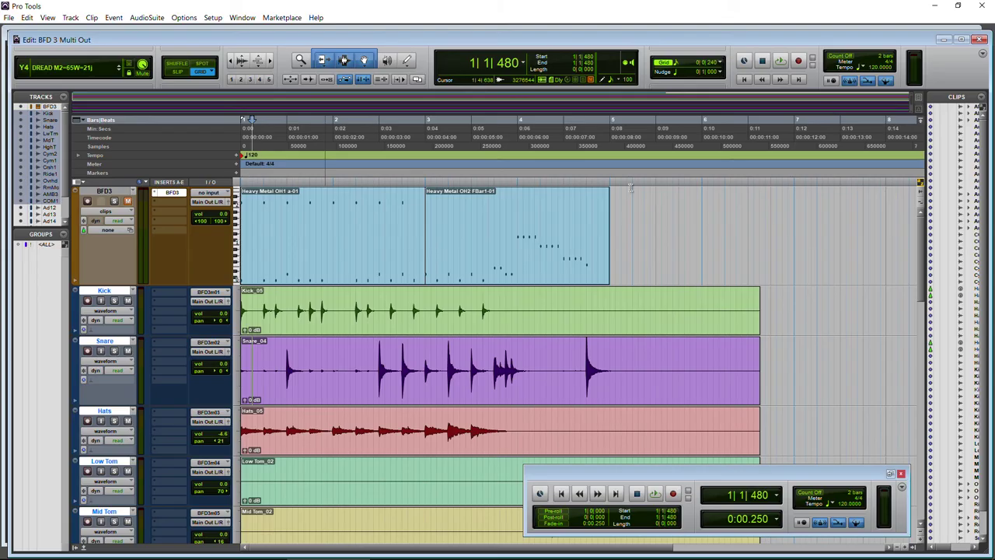
- Solo the COMP 1 MIC track during playback, set its volume to +0.6 dB, and unsolo it
{"action": "scroll", "coordinate": [302, 359], "scroll_direction": "down", "scroll_amount": 10}
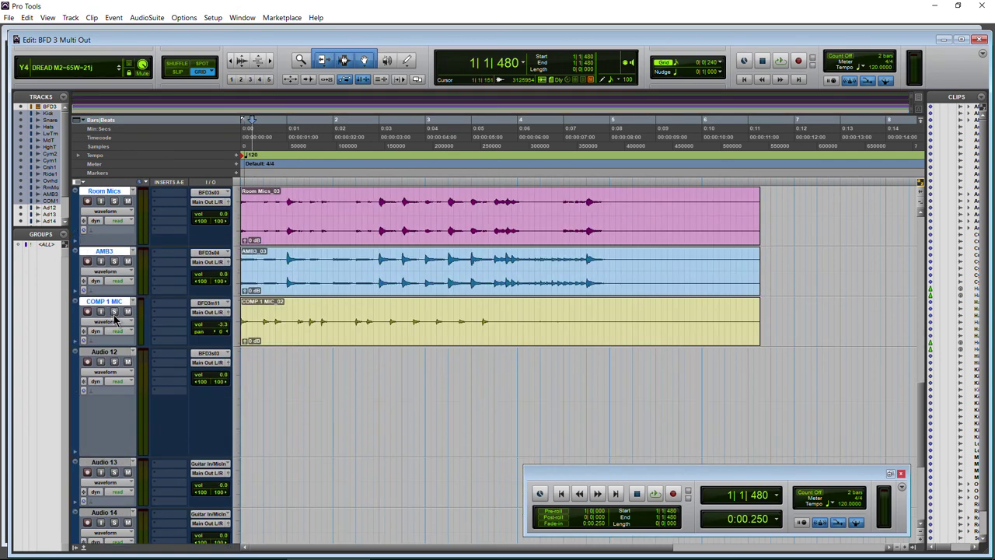
{"action": "key", "text": "space"}
{"action": "left_click_drag", "start_coordinate": [222, 324], "coordinate": [226, 329]}
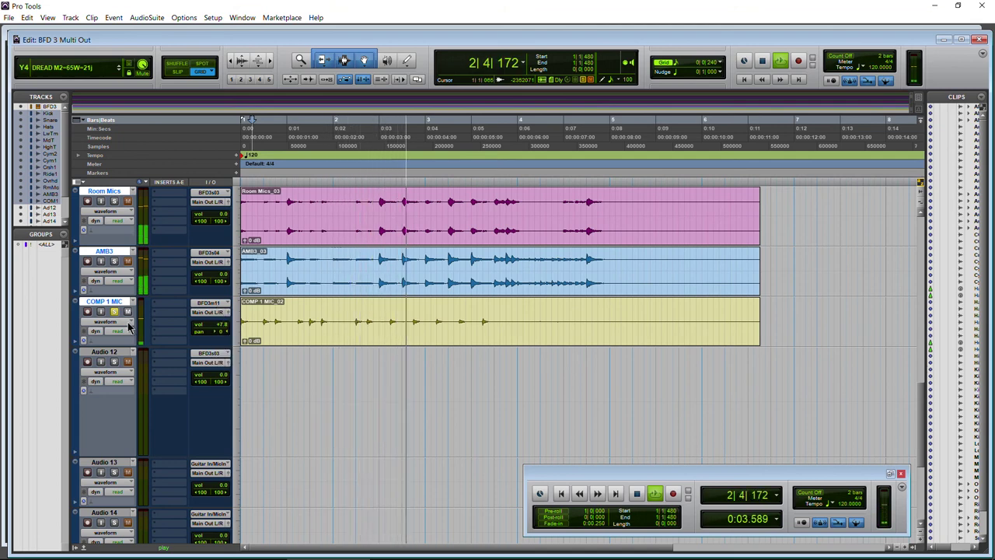
{"action": "left_click", "coordinate": [115, 311]}
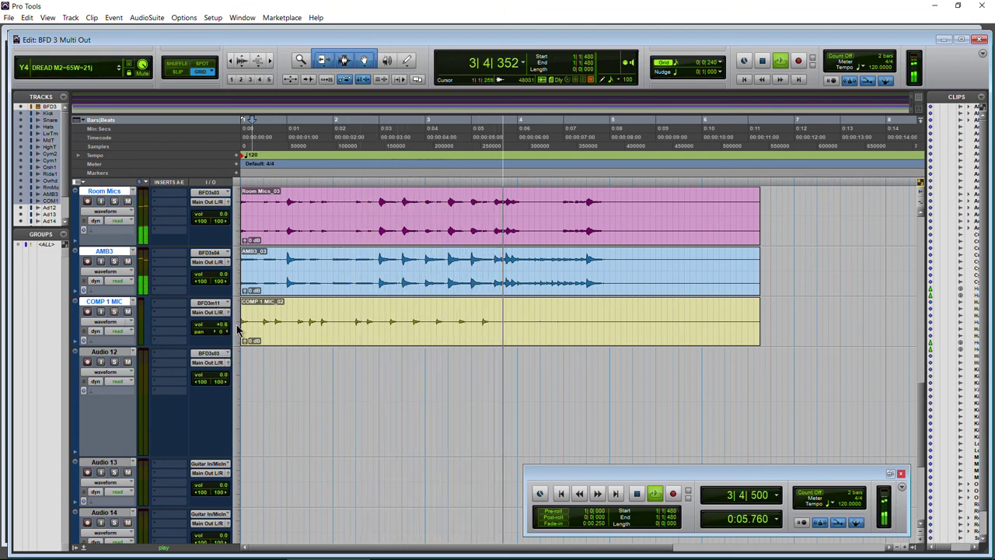
{"action": "key", "text": "space"}
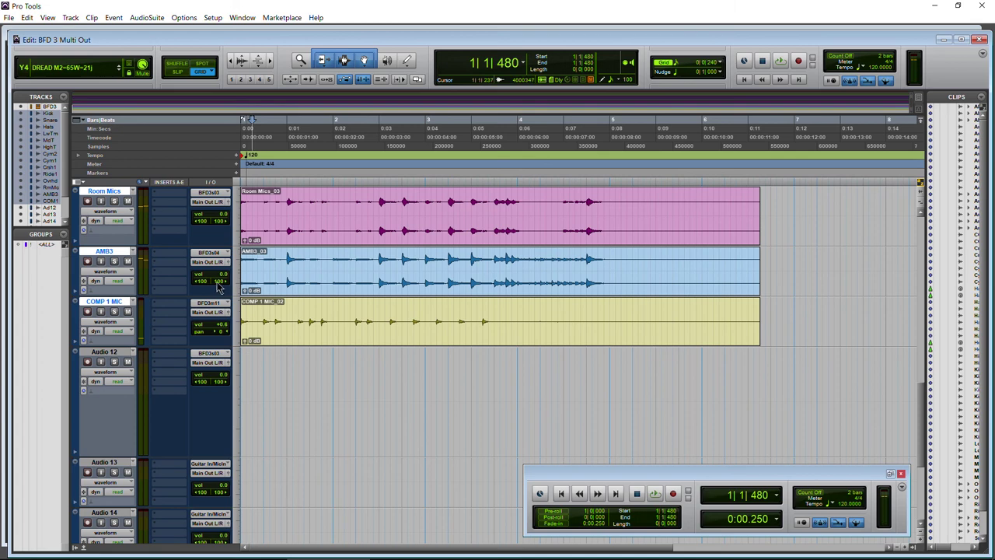
- Play the drums and try out the right-channel panning of the AMB3 track
{"action": "key", "text": "space"}
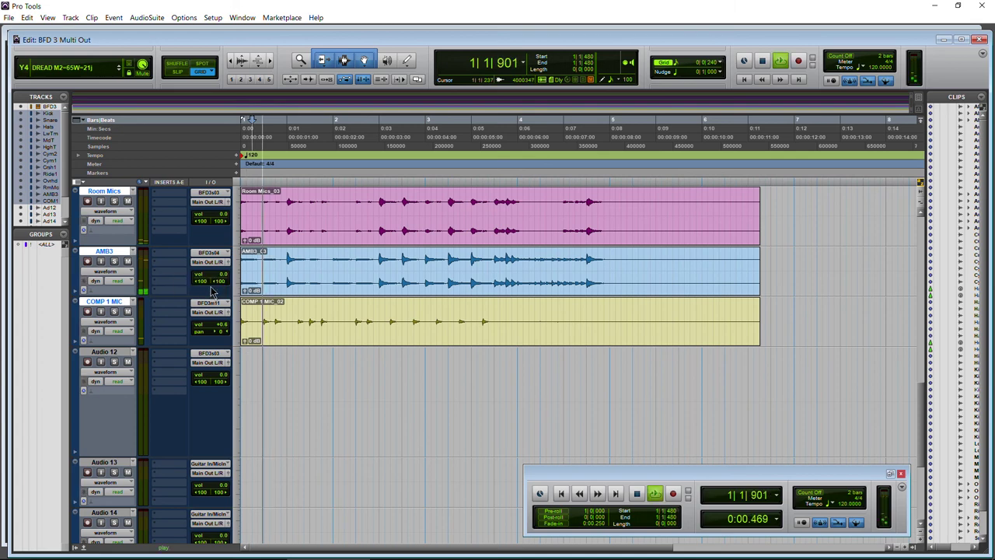
{"action": "left_click_drag", "start_coordinate": [225, 281], "coordinate": [225, 281]}
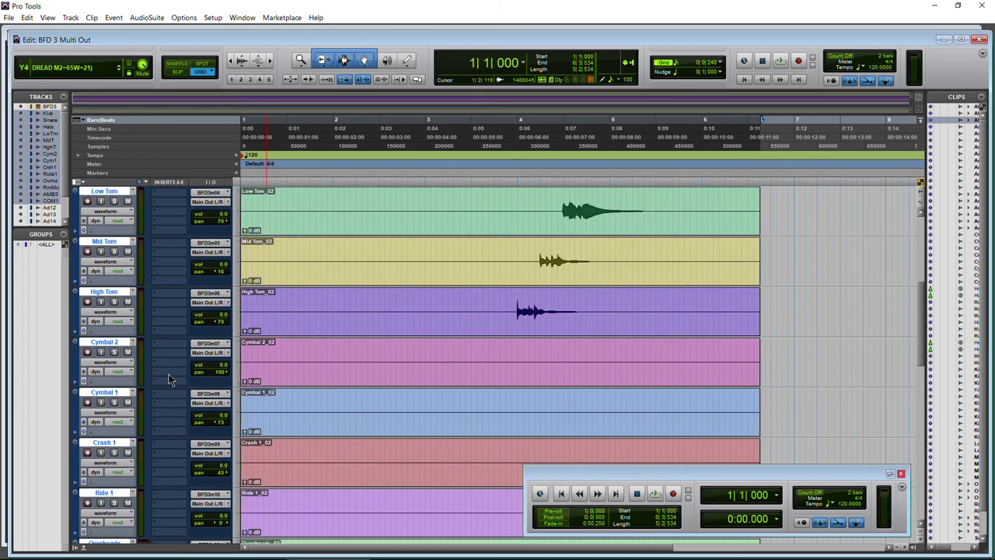
- Look through the plug-in manufacturers available for an insert on the Hats track
{"action": "scroll", "coordinate": [169, 374], "scroll_direction": "up", "scroll_amount": 3}
{"action": "scroll", "coordinate": [164, 332], "scroll_direction": "up", "scroll_amount": 3}
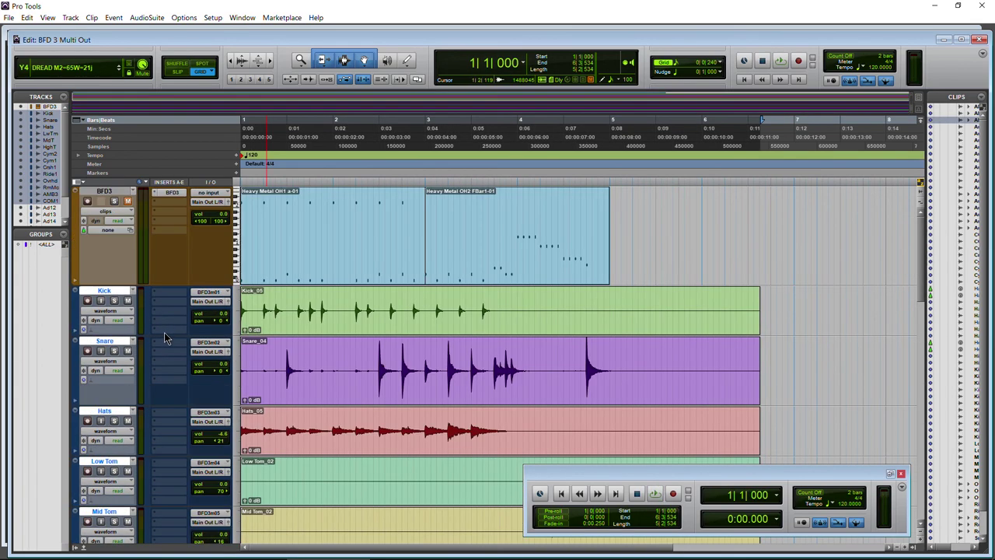
{"action": "scroll", "coordinate": [180, 305], "scroll_direction": "down", "scroll_amount": 3}
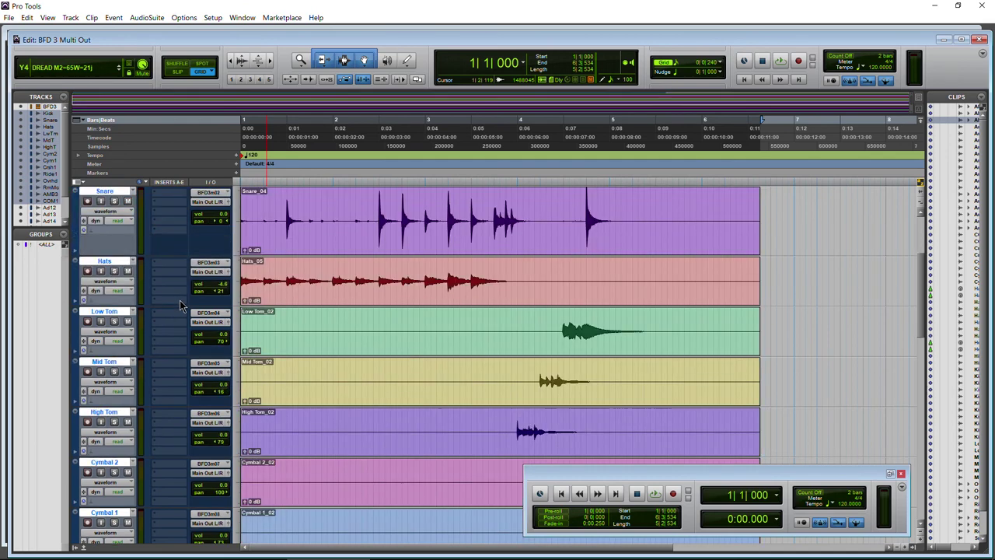
{"action": "left_click", "coordinate": [178, 265]}
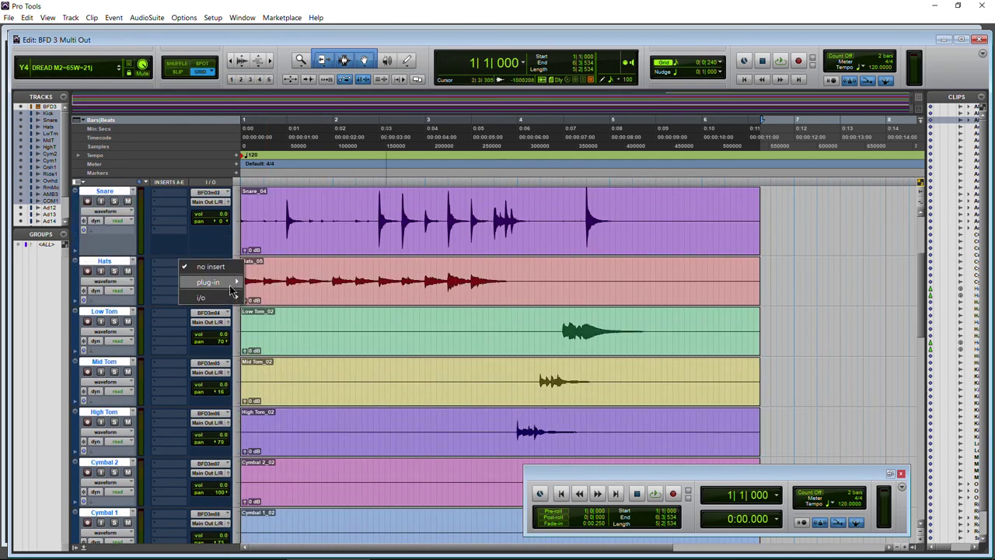
{"action": "mouse_move", "coordinate": [230, 282]}
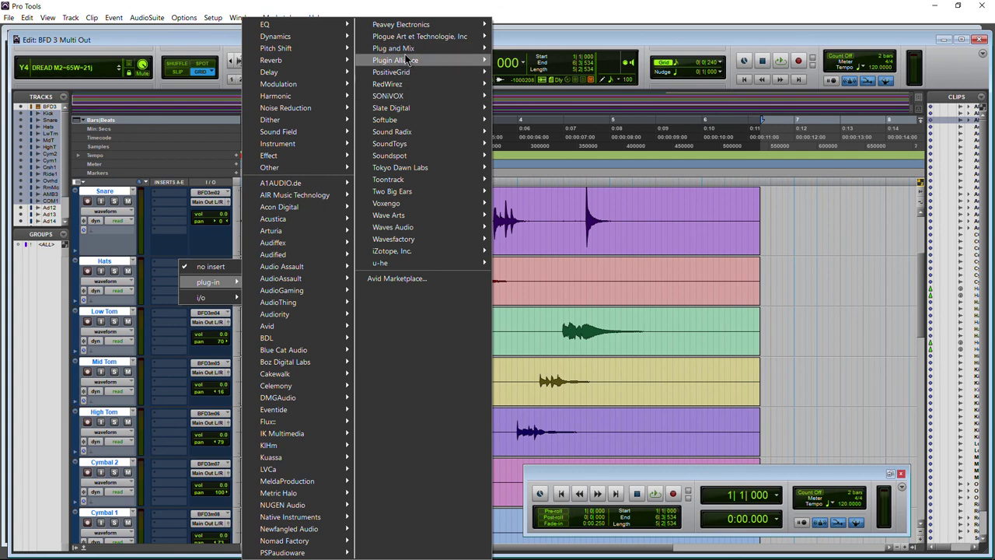
{"action": "mouse_move", "coordinate": [412, 112]}
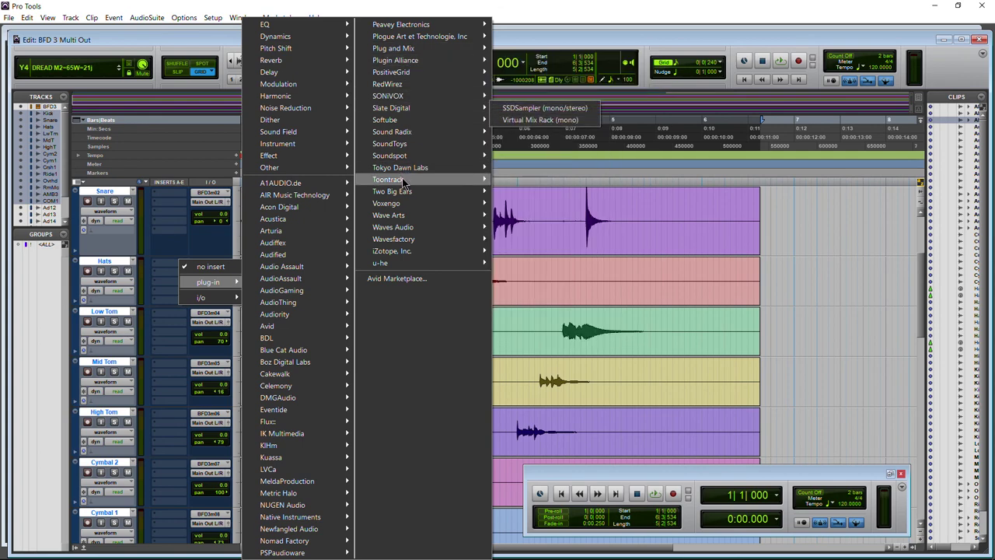
{"action": "mouse_move", "coordinate": [400, 254]}
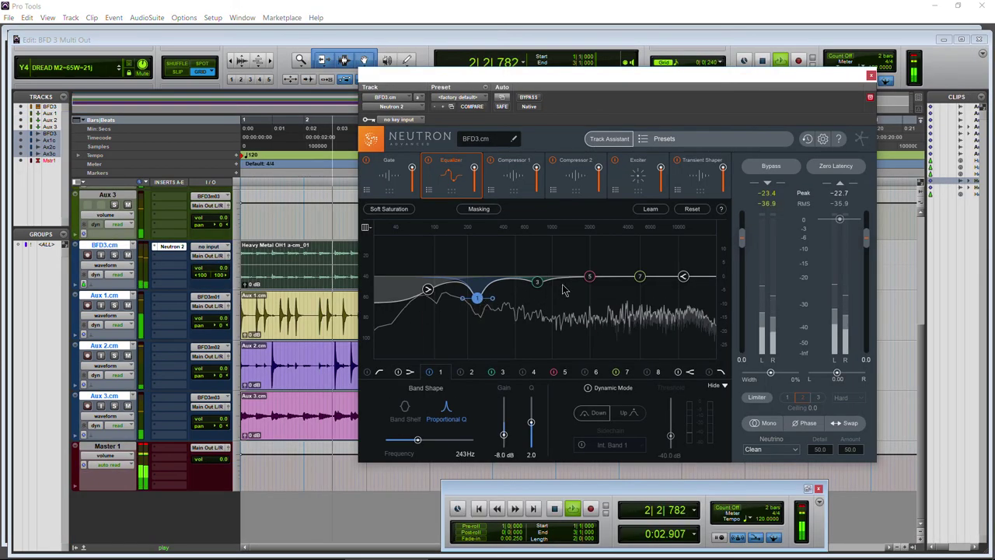
- Review the Compressor 2, Exciter and Equalizer modules of Neutron 2 on the BFD3.cm track
{"action": "left_click", "coordinate": [565, 176]}
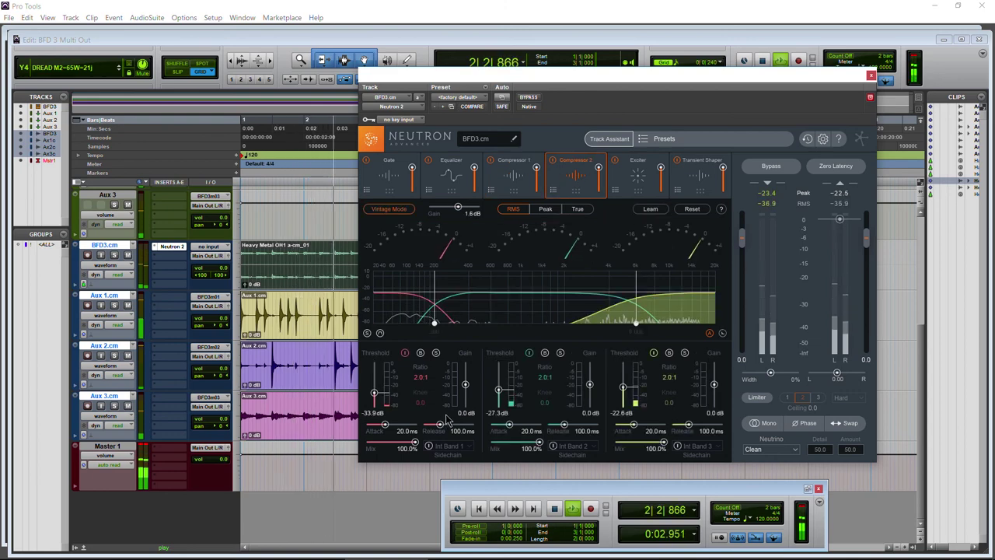
{"action": "left_click", "coordinate": [634, 174]}
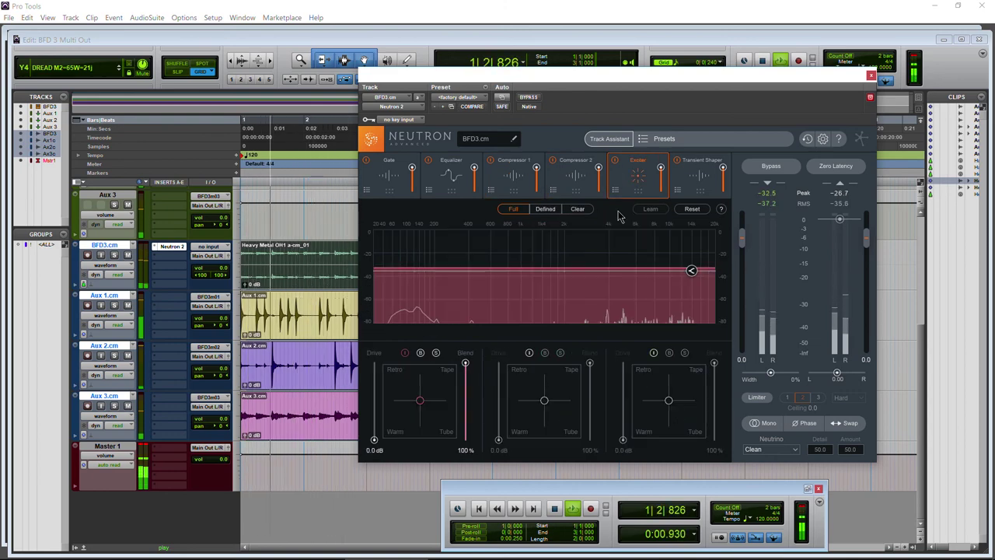
{"action": "left_click", "coordinate": [451, 175]}
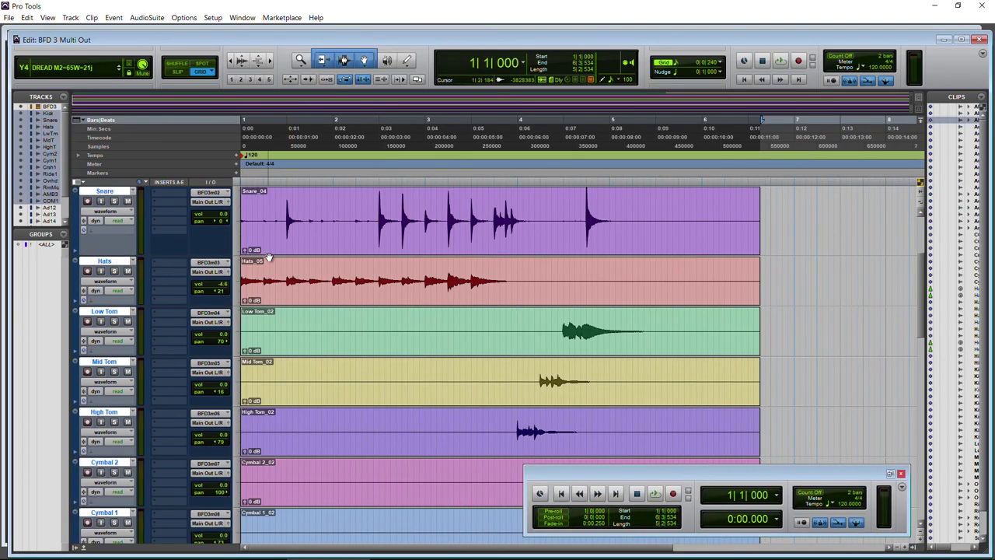
- Play the drums and raise the Hats track volume to -0.7 dB
{"action": "key", "text": "space"}
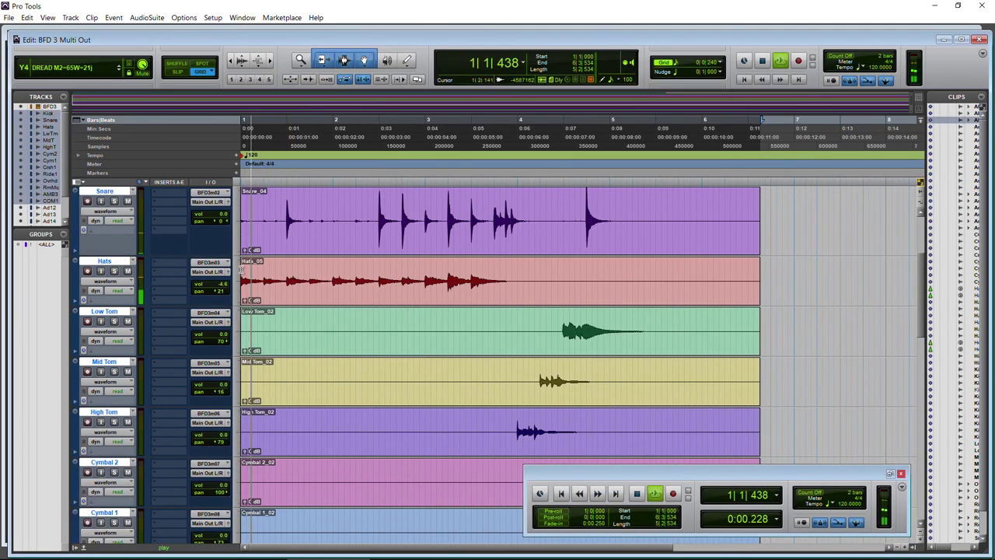
{"action": "left_click_drag", "start_coordinate": [221, 286], "coordinate": [227, 283]}
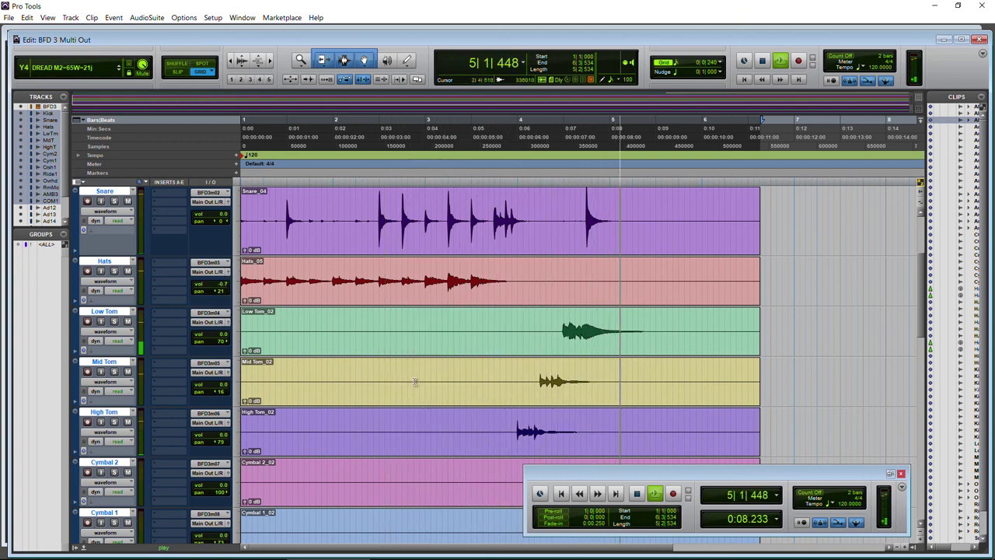
- Review the mixer channels offered for export in BFD3, hide the export options and return to the kit view
{"action": "scroll", "coordinate": [414, 381], "scroll_direction": "up", "scroll_amount": 4}
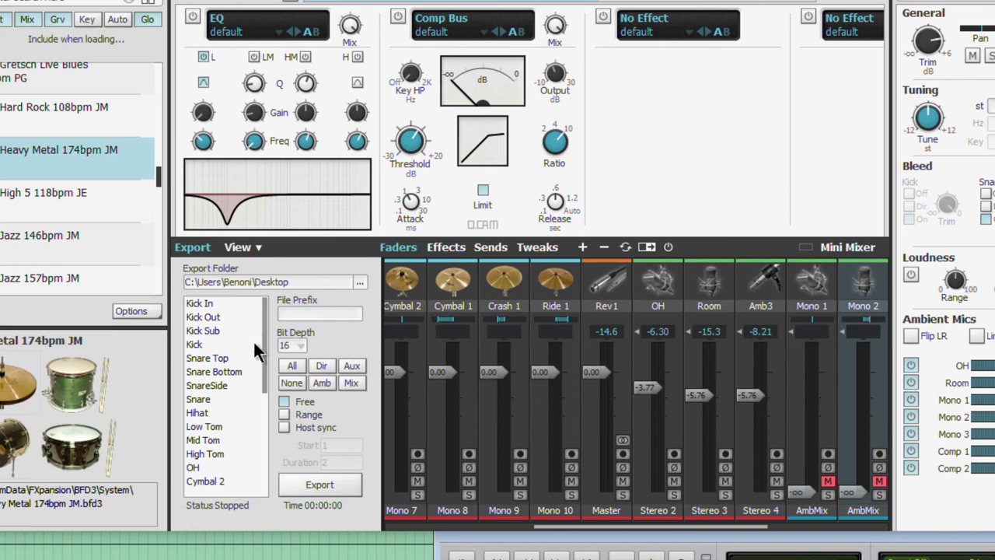
{"action": "mouse_move", "coordinate": [264, 330]}
{"action": "left_mouse_down"}
{"action": "mouse_move", "coordinate": [266, 419]}
{"action": "mouse_move", "coordinate": [268, 325]}
{"action": "left_mouse_up"}
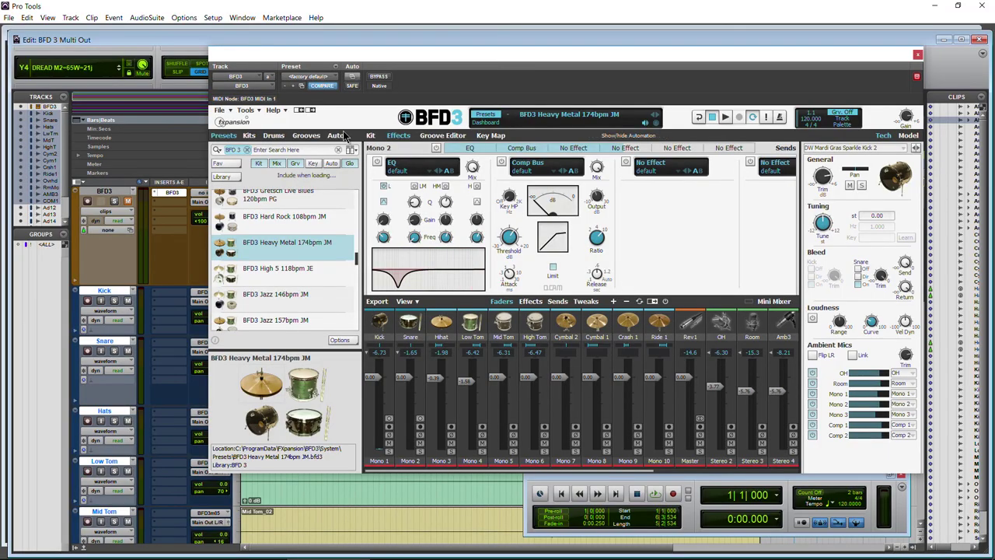
{"action": "left_click", "coordinate": [377, 301]}
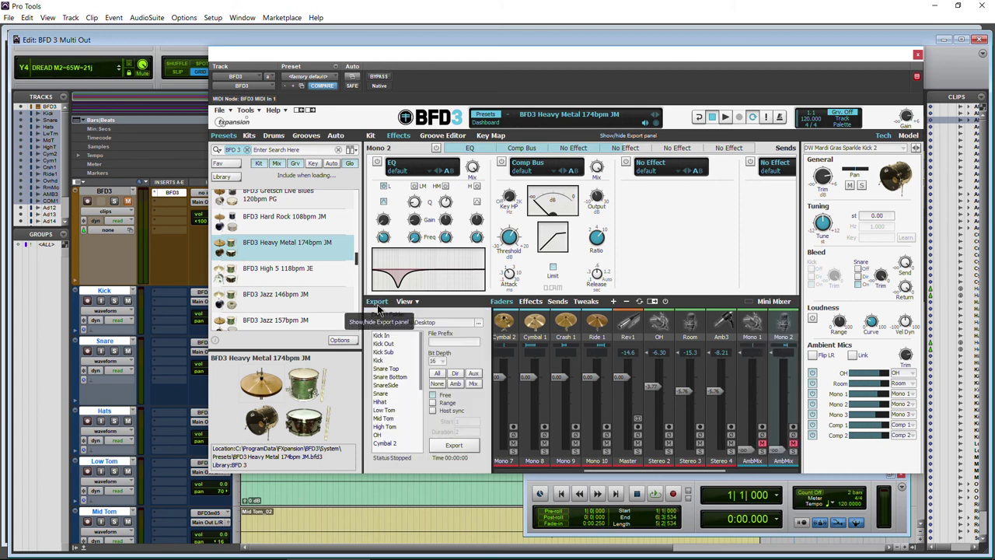
{"action": "scroll", "coordinate": [398, 384], "scroll_direction": "up", "scroll_amount": 3}
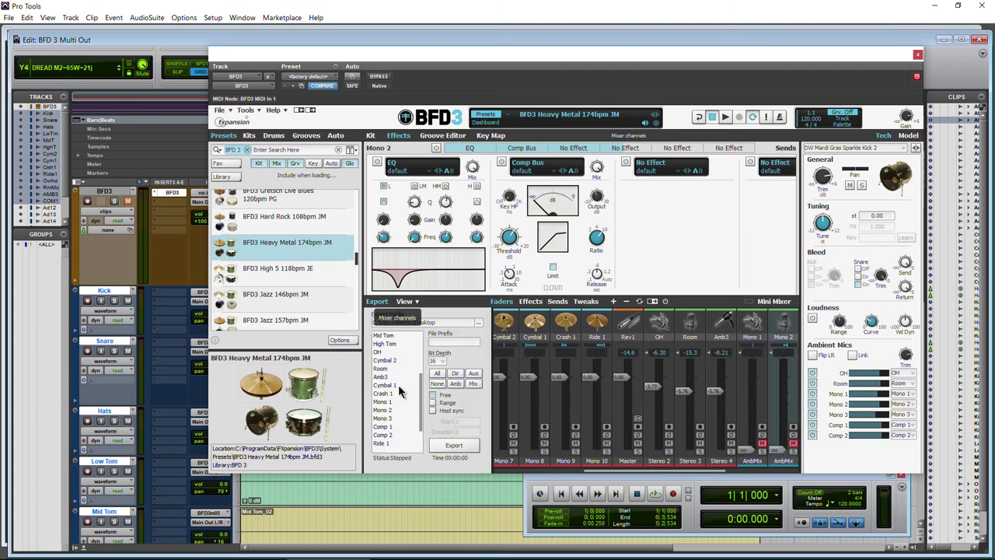
{"action": "left_click", "coordinate": [377, 301]}
{"action": "left_click", "coordinate": [370, 135]}
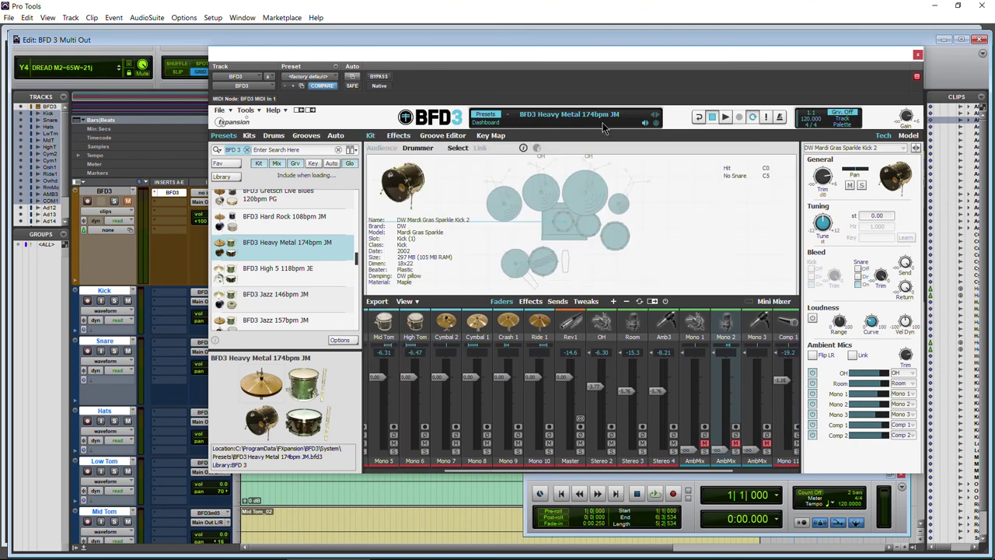
- Move the BFD3 window aside and look over the recorded tracks from Kick to COMP 1 MIC
{"action": "left_click_drag", "start_coordinate": [526, 62], "coordinate": [512, 62]}
{"action": "scroll", "coordinate": [140, 322], "scroll_direction": "down", "scroll_amount": 6}
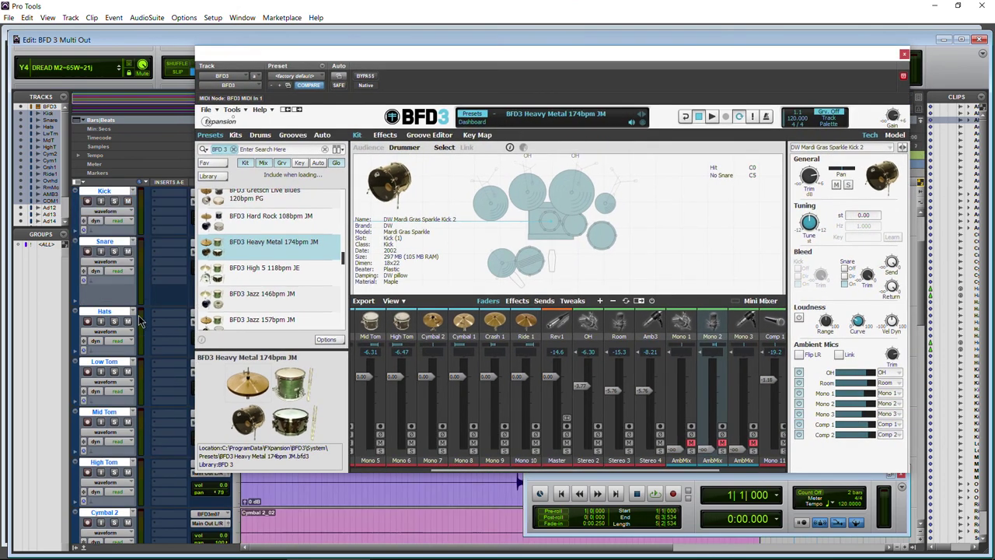
{"action": "scroll", "coordinate": [140, 322], "scroll_direction": "down", "scroll_amount": 3}
{"action": "left_click_drag", "start_coordinate": [296, 53], "coordinate": [402, 67]}
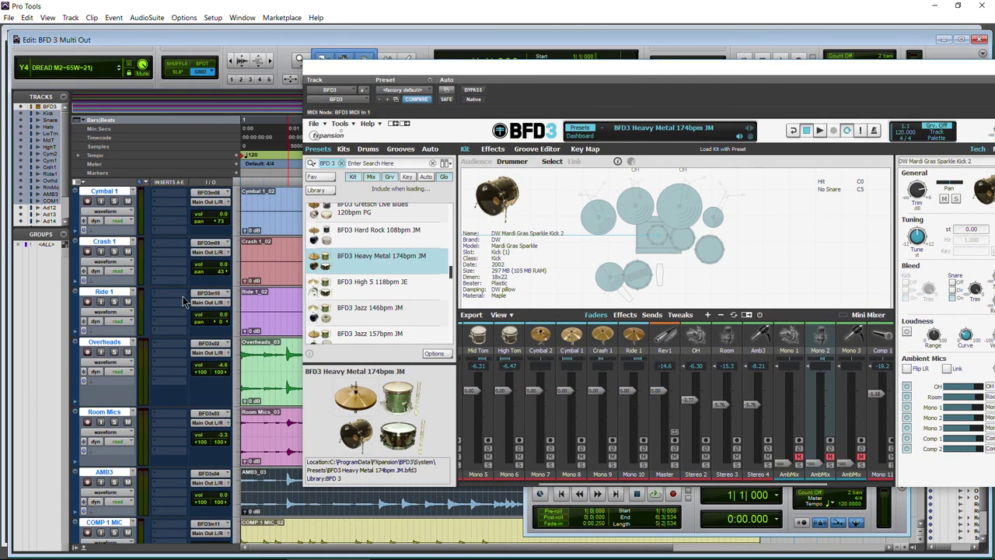
- Look over the recorded tracks and compare them with the BFD3 mixer channels from Kick to Master
{"action": "scroll", "coordinate": [183, 297], "scroll_direction": "down", "scroll_amount": 2}
{"action": "scroll", "coordinate": [179, 333], "scroll_direction": "up", "scroll_amount": 5}
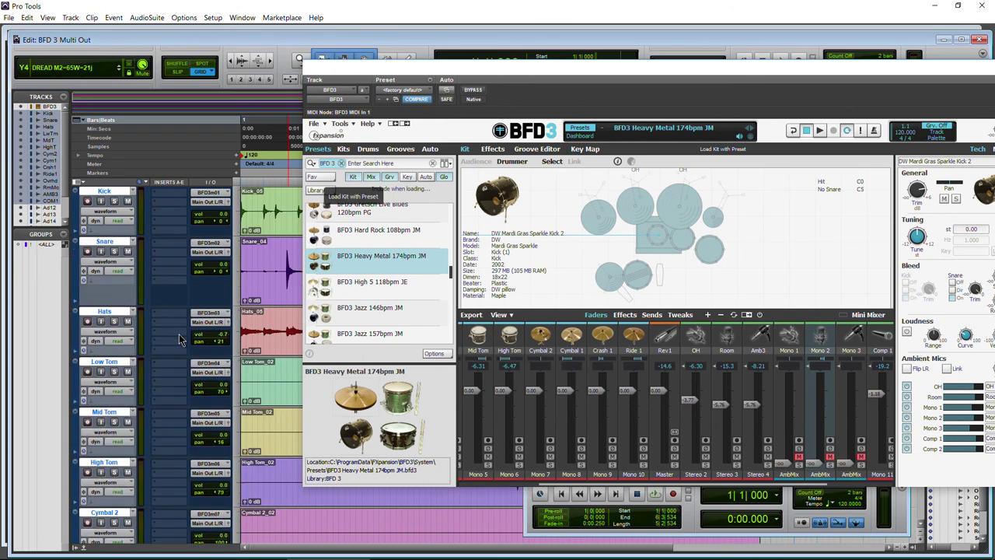
{"action": "scroll", "coordinate": [178, 334], "scroll_direction": "up", "scroll_amount": 6}
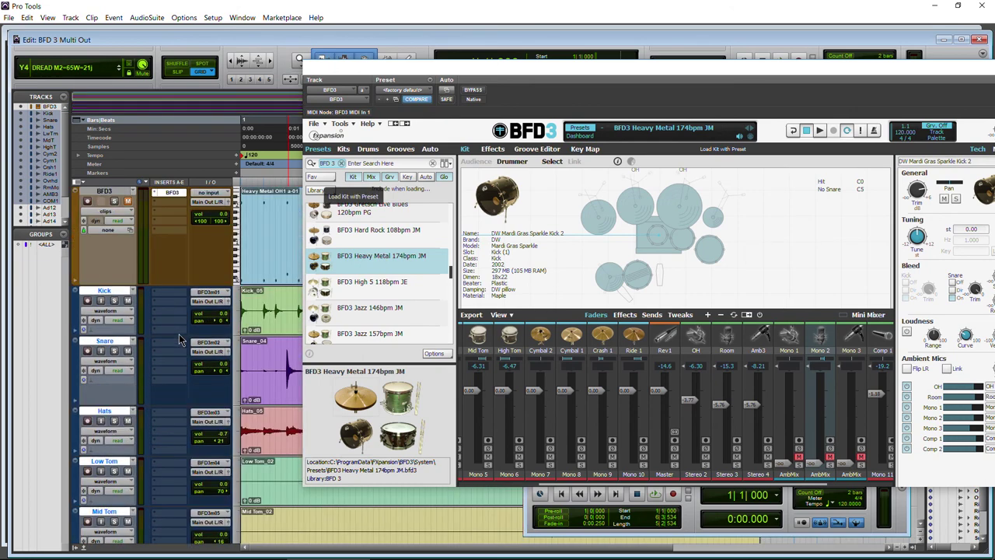
{"action": "left_click_drag", "start_coordinate": [695, 74], "coordinate": [579, 48]}
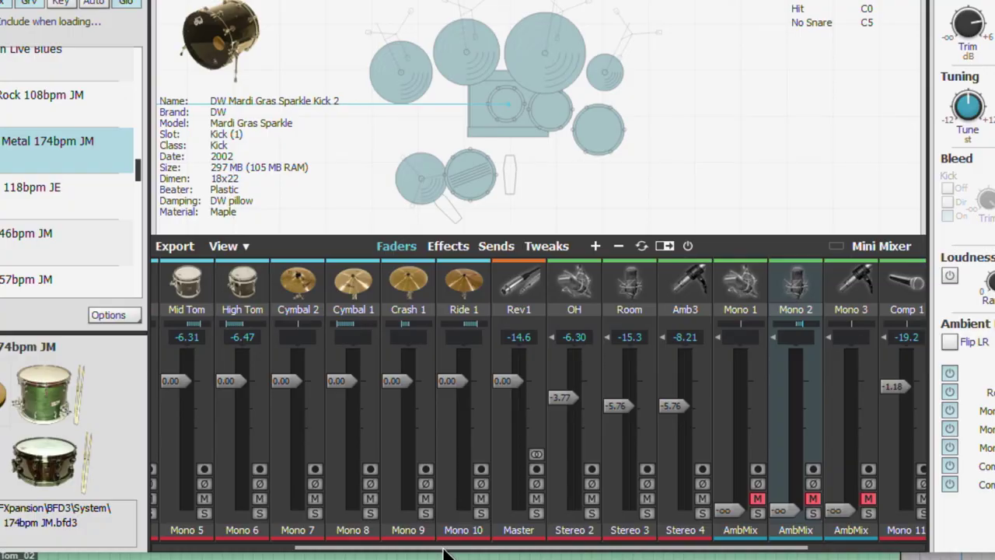
{"action": "scroll", "coordinate": [435, 497], "scroll_direction": "left", "scroll_amount": 5}
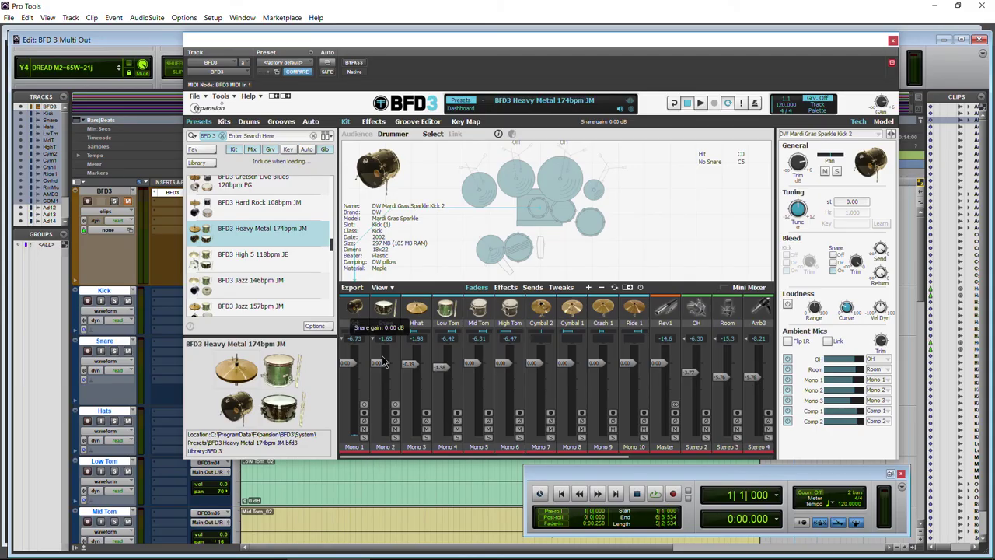
{"action": "left_click_drag", "start_coordinate": [381, 455], "coordinate": [553, 447]}
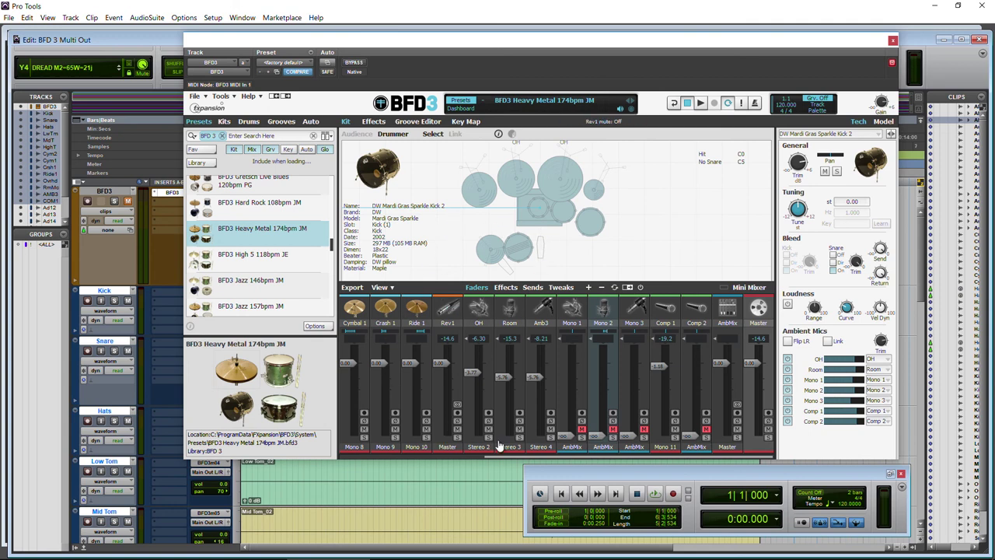
{"action": "left_click_drag", "start_coordinate": [516, 456], "coordinate": [355, 450]}
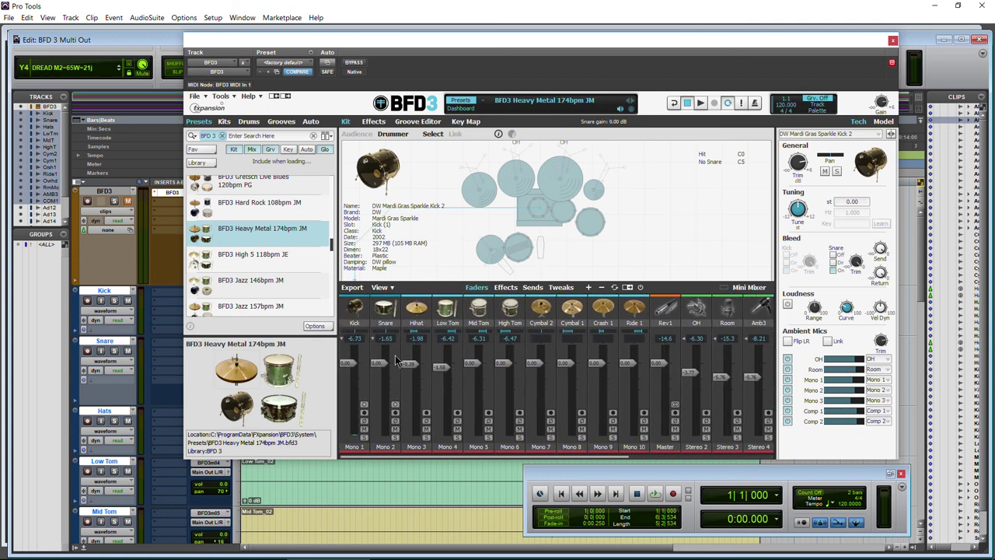
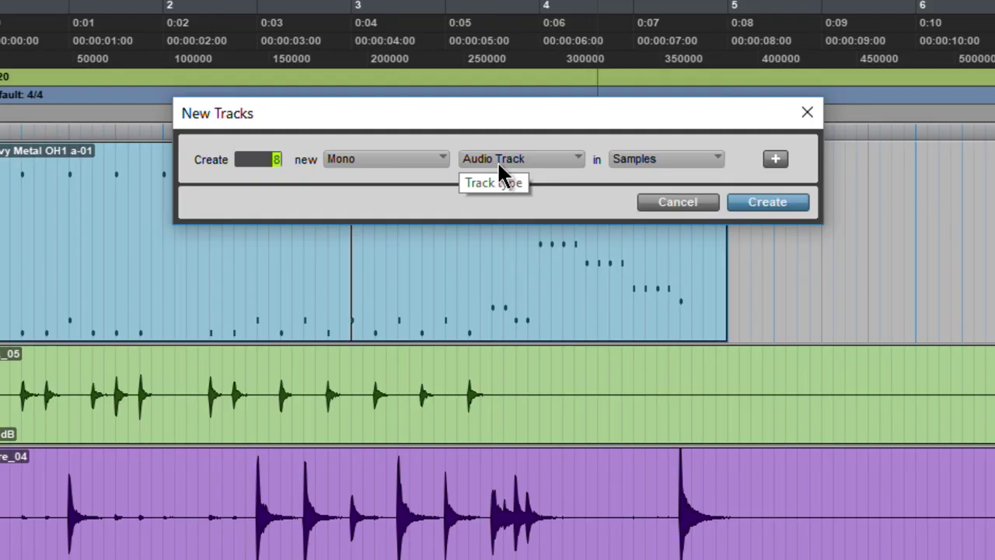
- Create eight new mono Aux Input tracks and place them directly below the BFD3 track
{"action": "left_click", "coordinate": [497, 160]}
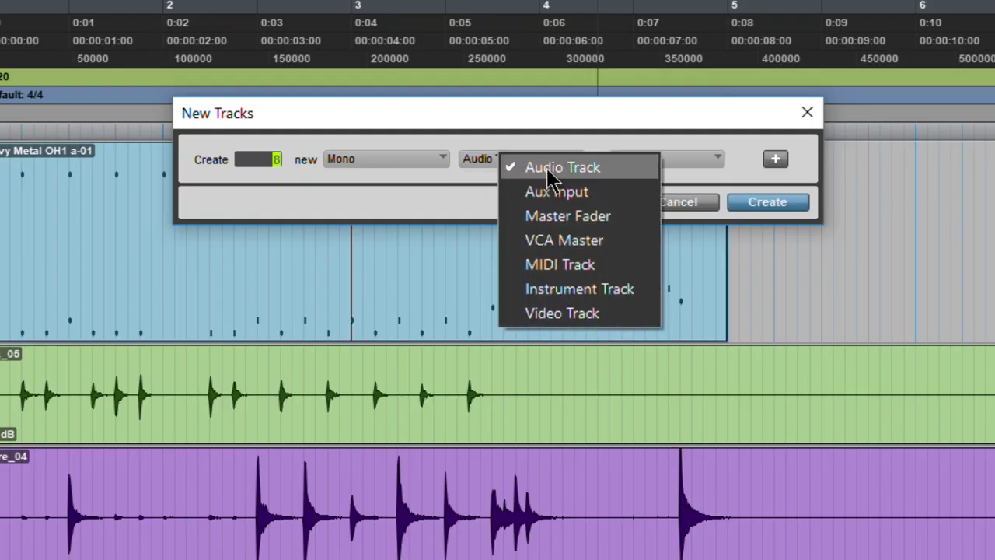
{"action": "left_click", "coordinate": [595, 195]}
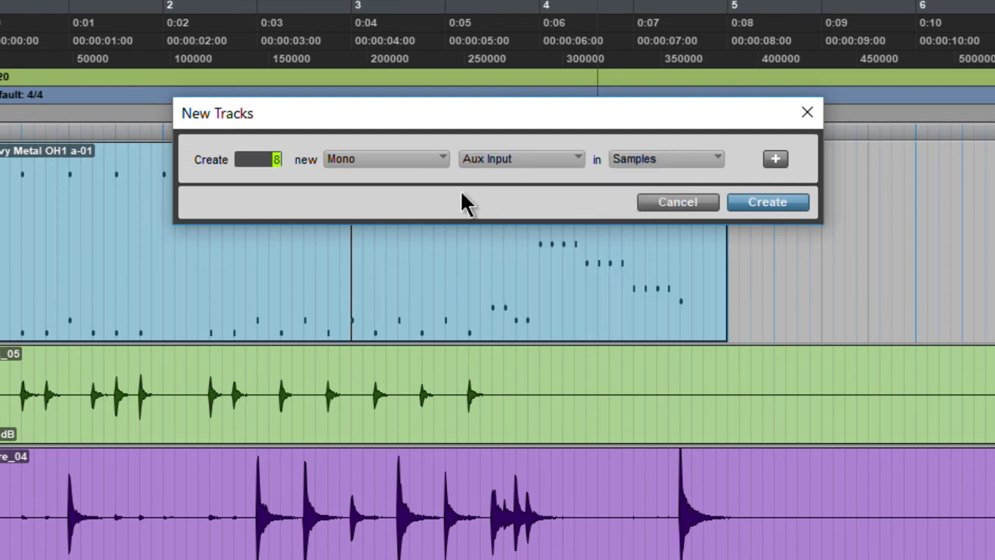
{"action": "left_click", "coordinate": [766, 203]}
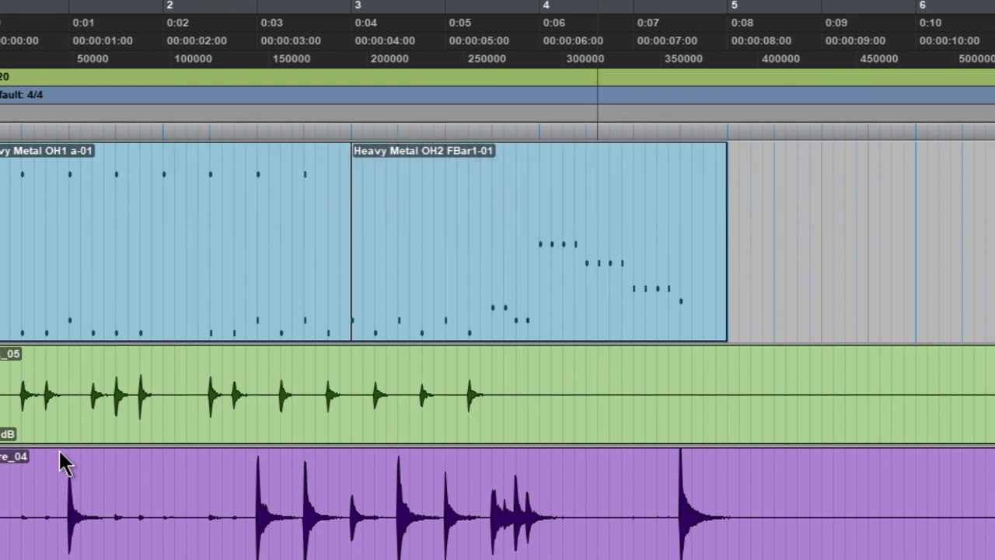
{"action": "scroll", "coordinate": [59, 448], "scroll_direction": "down", "scroll_amount": 5}
{"action": "scroll", "coordinate": [2, 517], "scroll_direction": "up", "scroll_amount": 10}
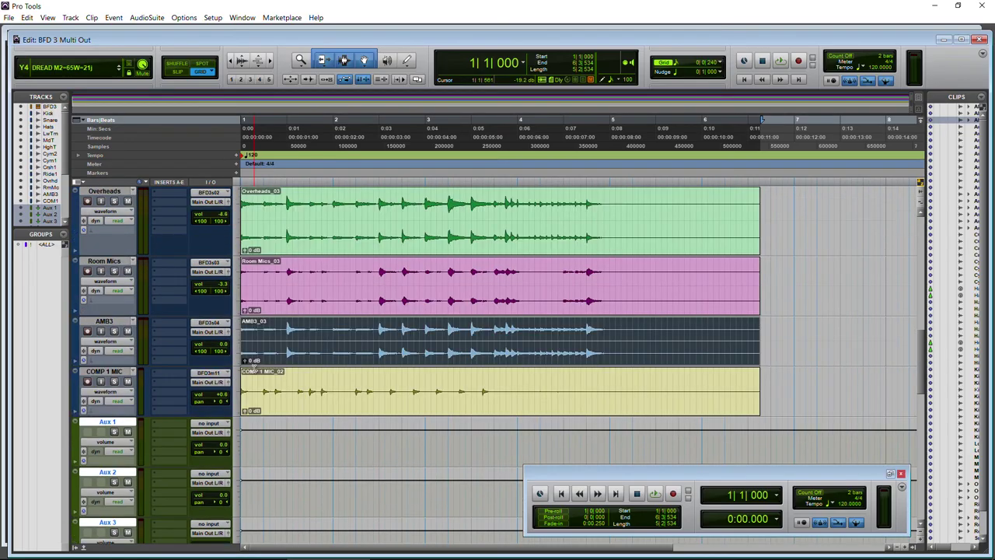
{"action": "scroll", "coordinate": [254, 368], "scroll_direction": "up", "scroll_amount": 5}
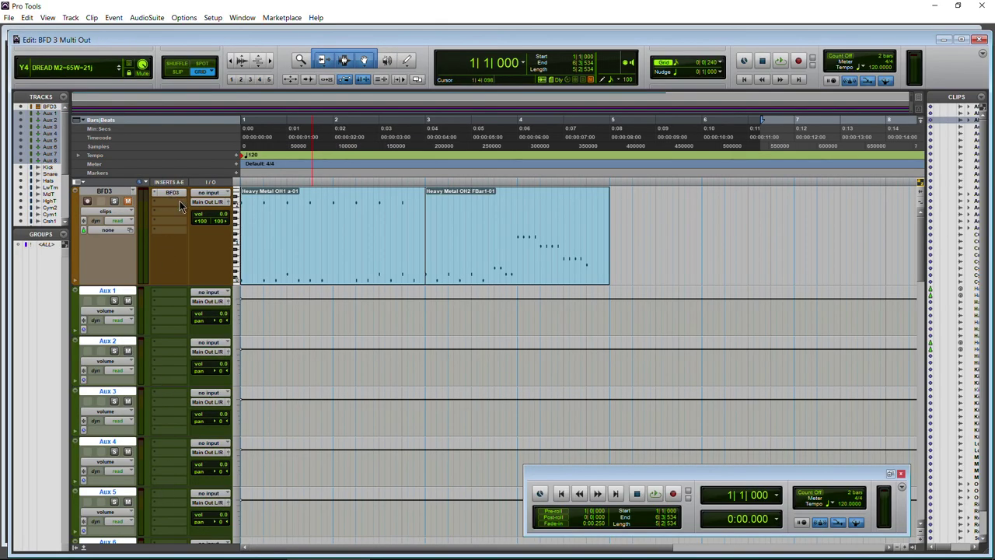
- Show the BFD3 plug-in beside the tracks and assign plug-in outputs BFD3m01 through BFD3m08 as inputs of Aux 1 to Aux 8
{"action": "left_click", "coordinate": [167, 192]}
{"action": "left_click_drag", "start_coordinate": [506, 49], "coordinate": [517, 49]}
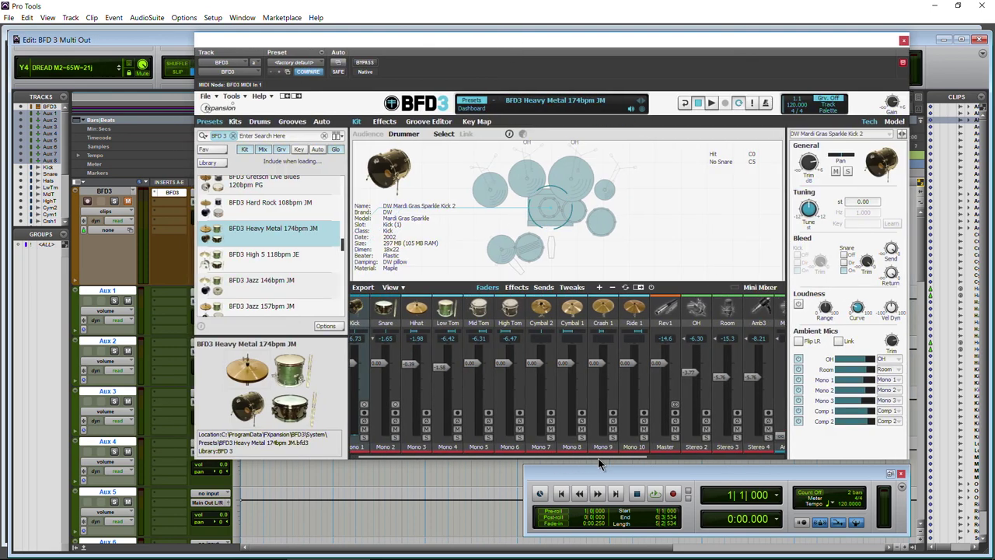
{"action": "left_click_drag", "start_coordinate": [467, 46], "coordinate": [597, 75]}
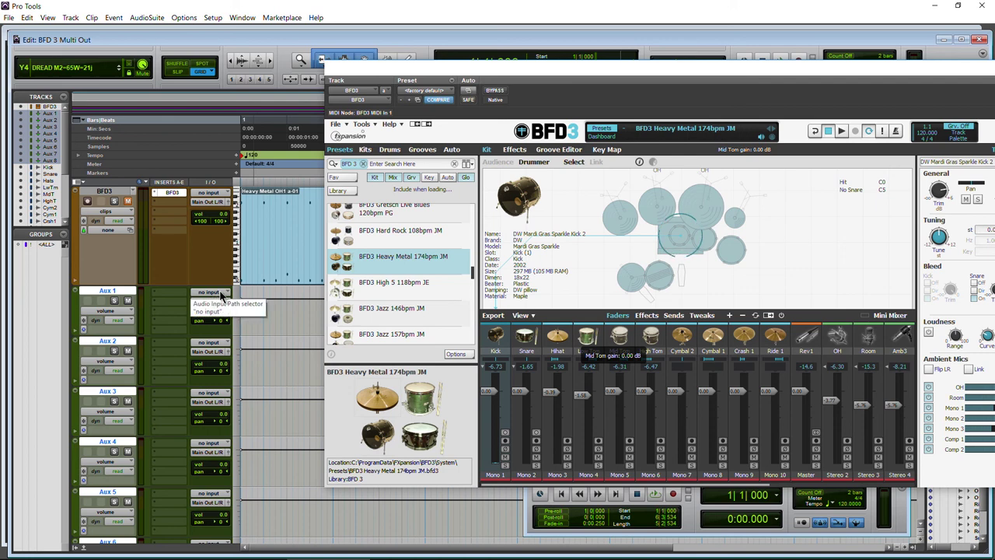
{"action": "left_click", "coordinate": [221, 295]}
{"action": "mouse_move", "coordinate": [276, 337]}
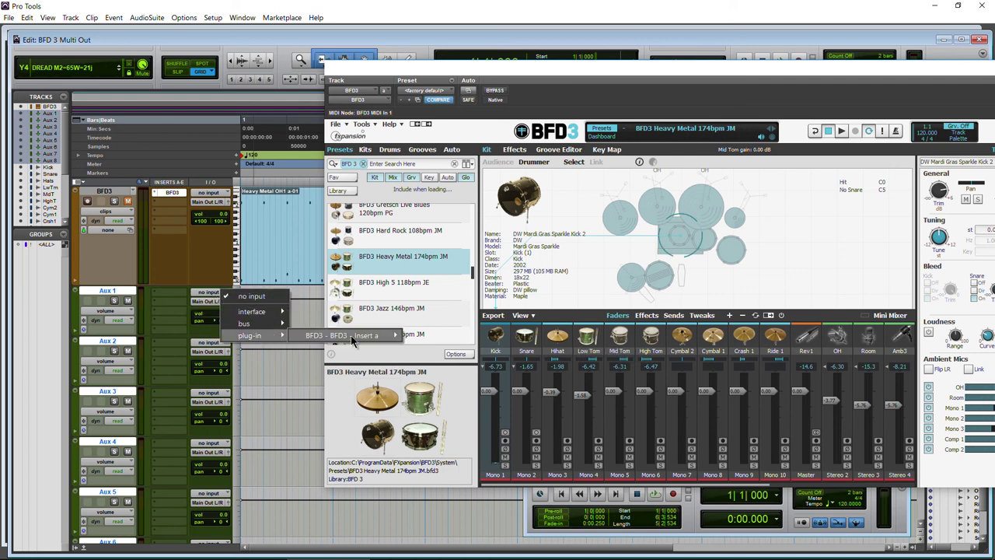
{"action": "mouse_move", "coordinate": [351, 336]}
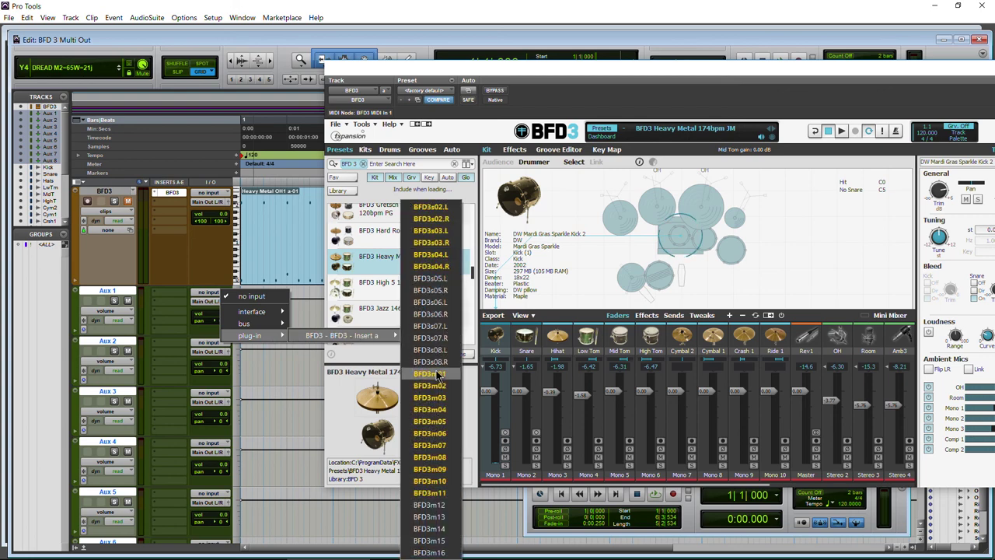
{"action": "left_click", "coordinate": [429, 373], "text": "ctrl+alt"}
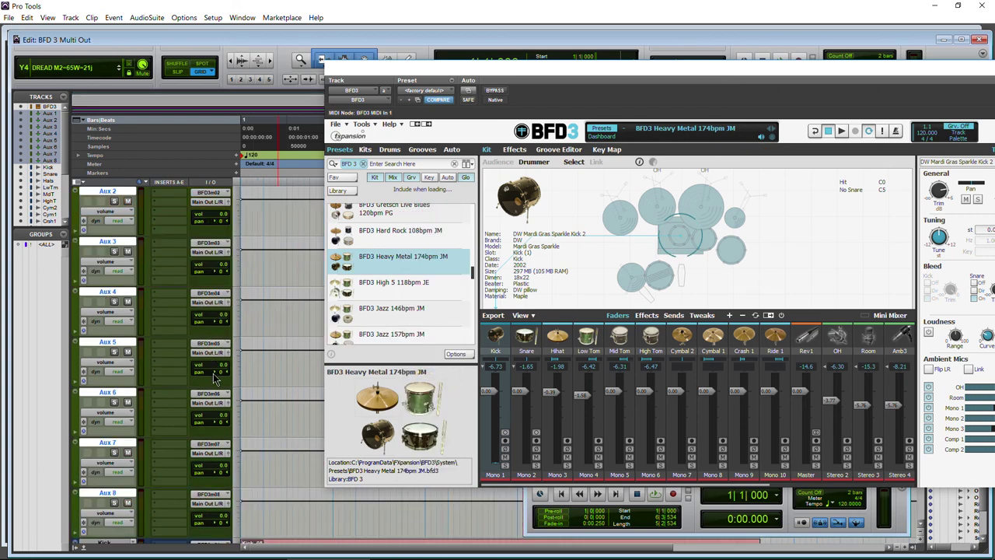
- Play the drums and check the incoming signal on the meters of the new Aux tracks
{"action": "left_click_drag", "start_coordinate": [659, 76], "coordinate": [623, 71]}
{"action": "key", "text": "space"}
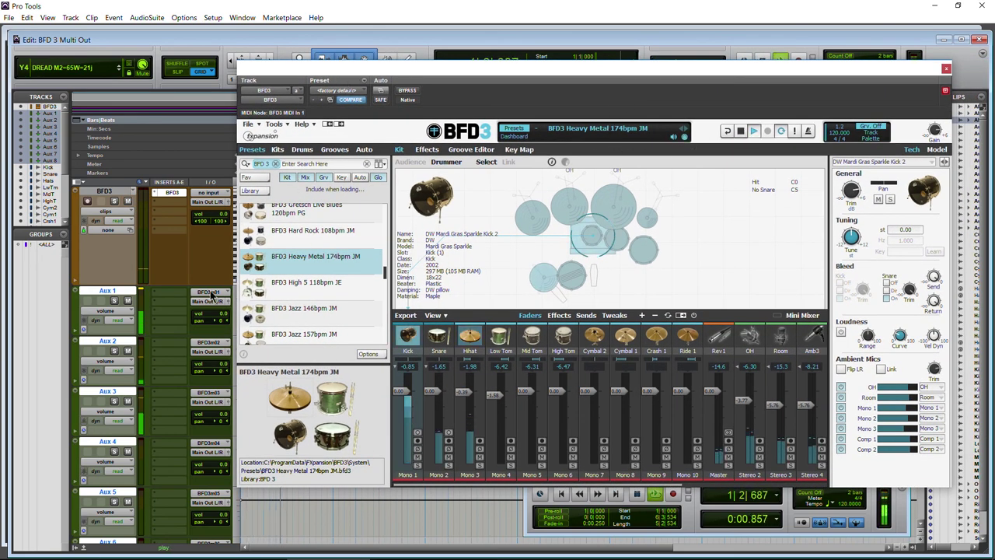
{"action": "scroll", "coordinate": [137, 354], "scroll_direction": "down", "scroll_amount": 3}
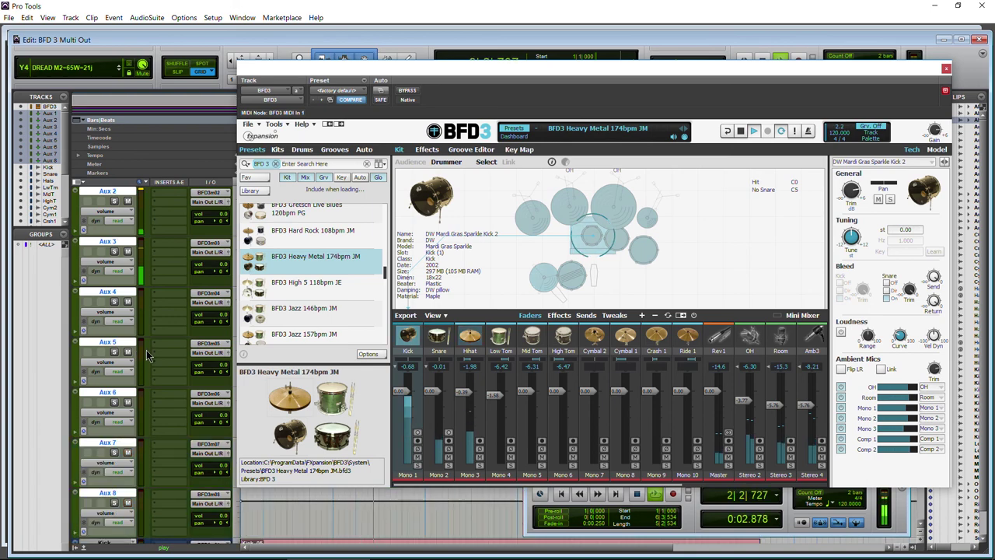
{"action": "key", "text": "space"}
{"action": "scroll", "coordinate": [170, 330], "scroll_direction": "down", "scroll_amount": 3}
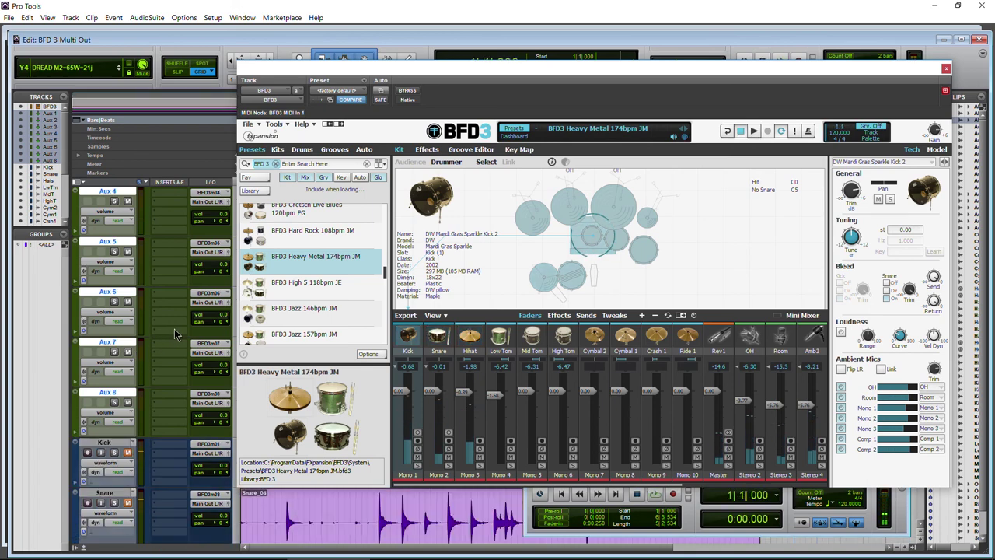
- Play the drums again and compare the meters of the Aux tracks with those of the recorded audio tracks
{"action": "scroll", "coordinate": [174, 329], "scroll_direction": "up", "scroll_amount": 3}
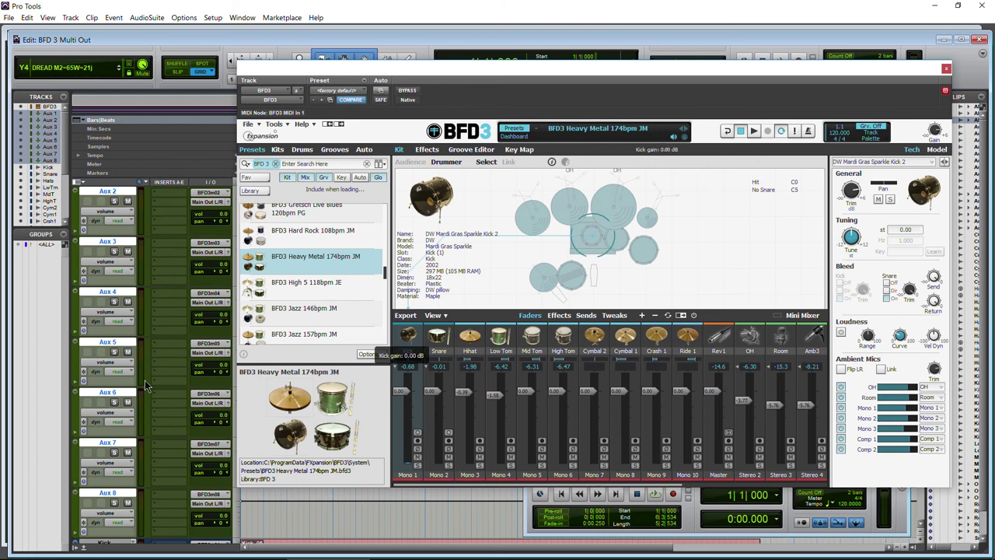
{"action": "scroll", "coordinate": [125, 374], "scroll_direction": "down", "scroll_amount": 3}
{"action": "scroll", "coordinate": [101, 362], "scroll_direction": "up", "scroll_amount": 3}
{"action": "scroll", "coordinate": [156, 323], "scroll_direction": "down", "scroll_amount": 2}
{"action": "key", "text": "space"}
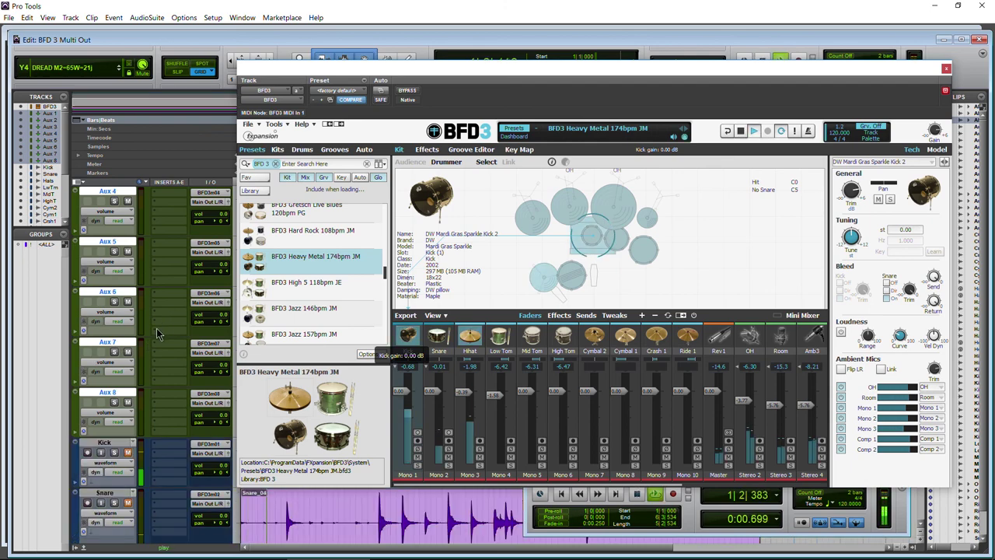
{"action": "scroll", "coordinate": [160, 365], "scroll_direction": "down", "scroll_amount": 10}
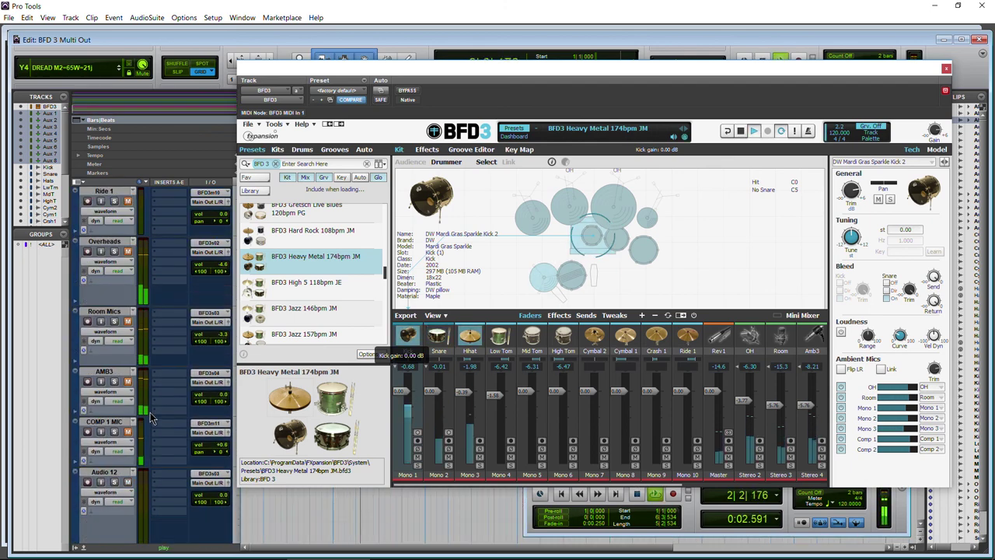
{"action": "scroll", "coordinate": [163, 400], "scroll_direction": "up", "scroll_amount": 4}
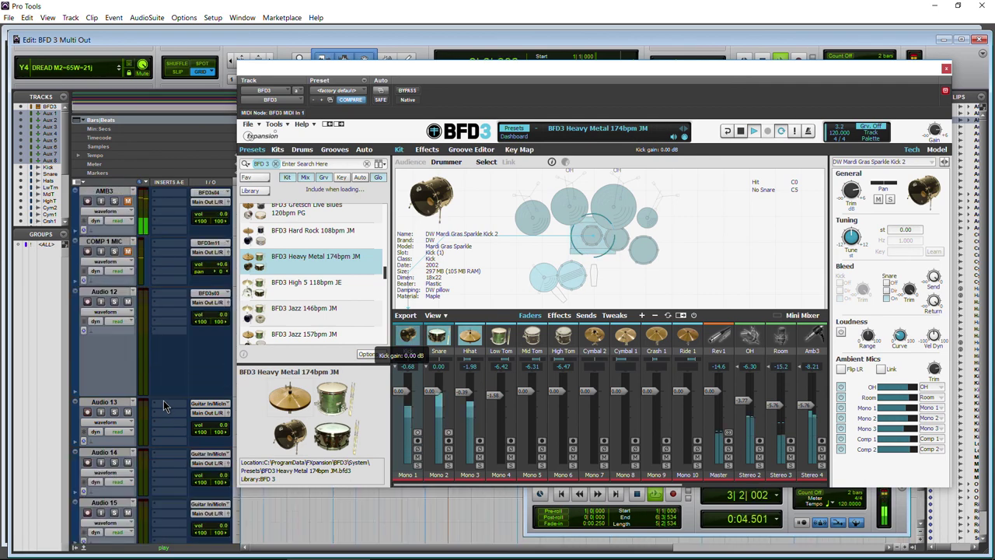
{"action": "scroll", "coordinate": [163, 400], "scroll_direction": "up", "scroll_amount": 10}
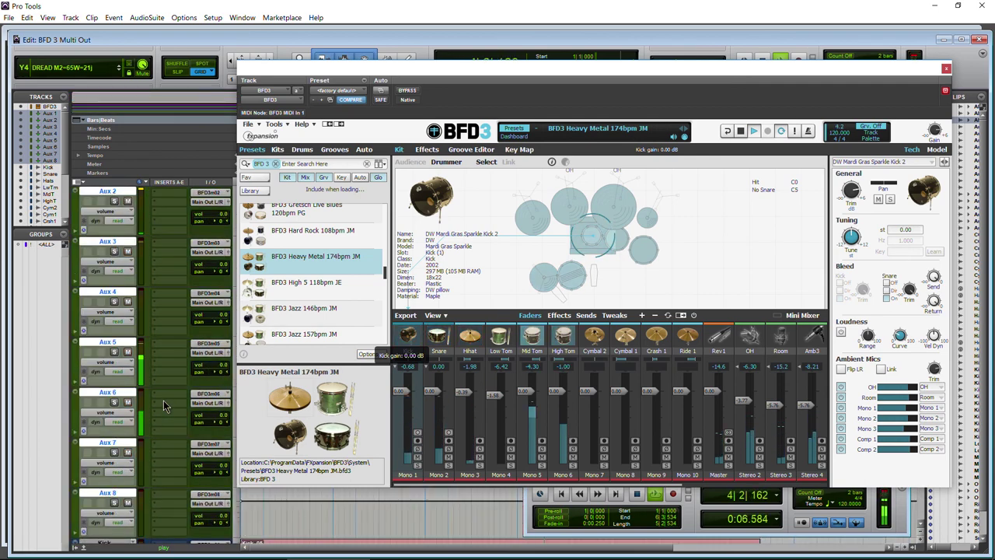
- Rename the Aux 4 track, fed by BFD3m04, as tom
{"action": "double_click", "coordinate": [109, 293]}
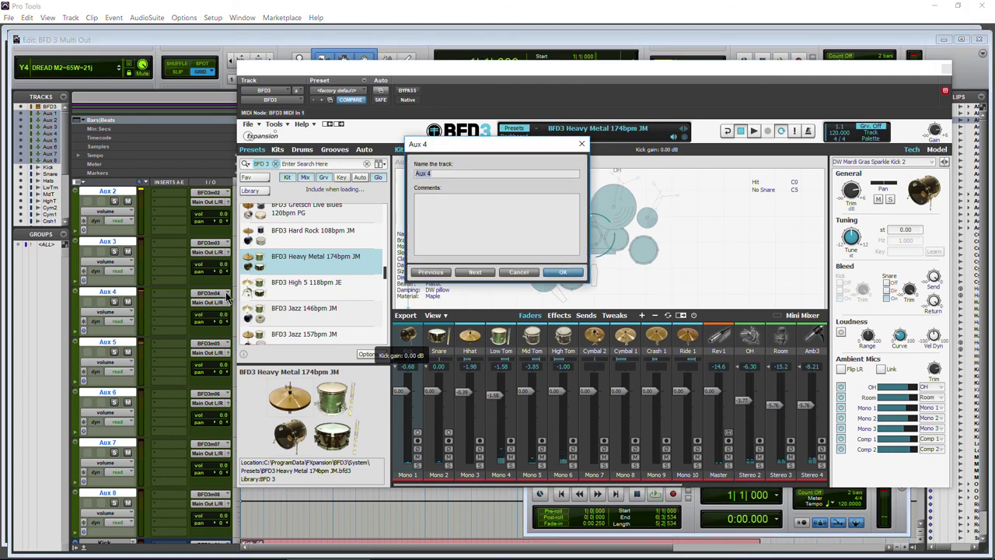
{"action": "left_click", "coordinate": [571, 272]}
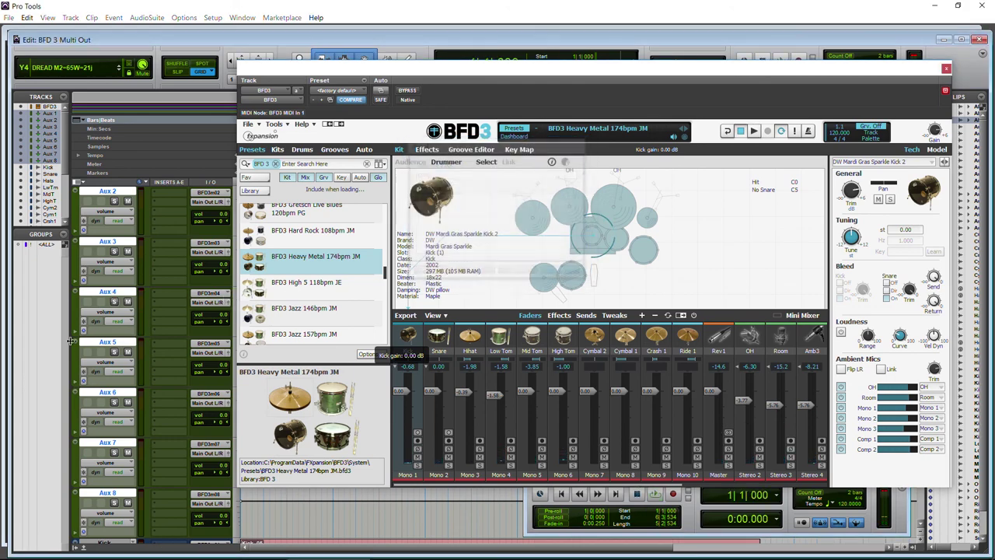
{"action": "scroll", "coordinate": [128, 386], "scroll_direction": "up", "scroll_amount": 3}
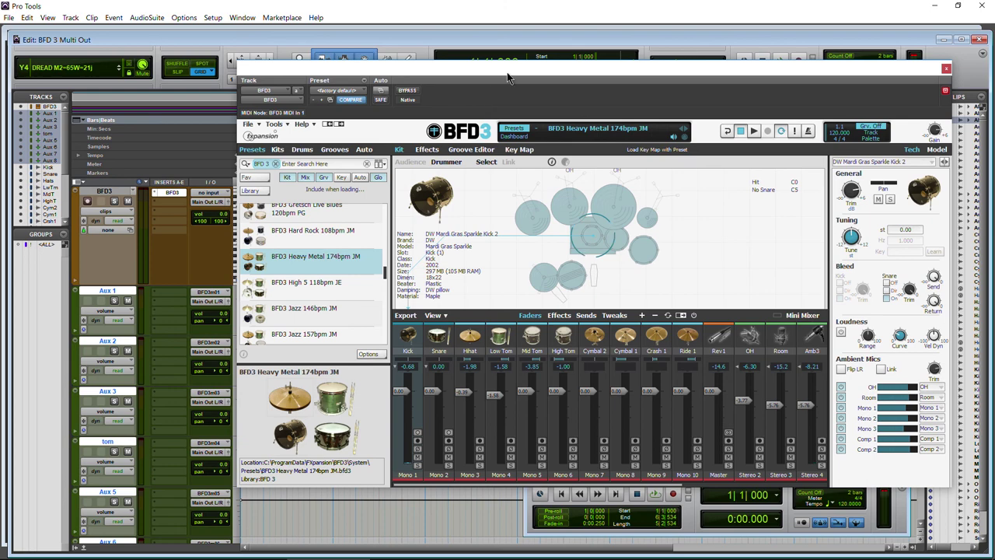
- Move the BFD3 window aside and compare the Aux tracks with the recorded clips on the audio tracks
{"action": "left_click_drag", "start_coordinate": [507, 78], "coordinate": [490, 96]}
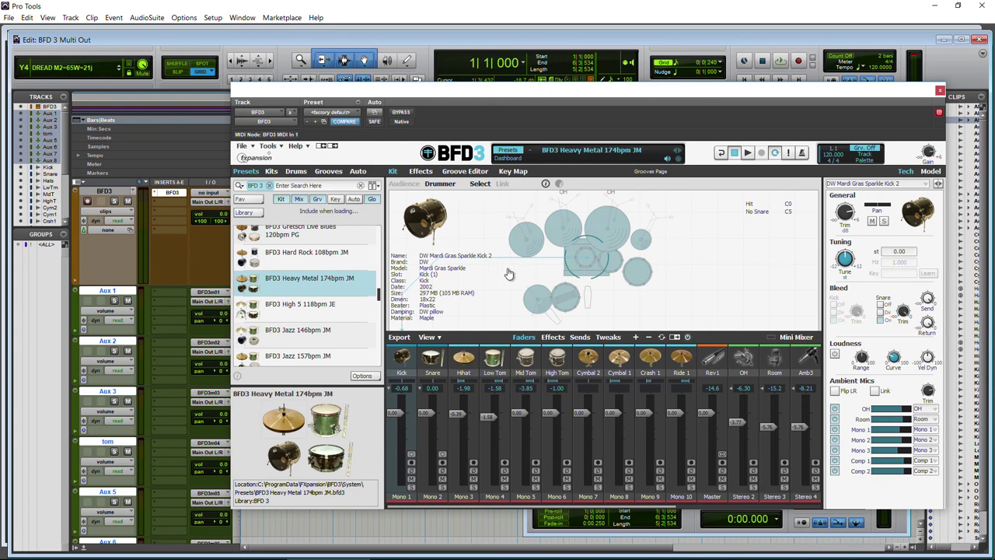
{"action": "scroll", "coordinate": [148, 270], "scroll_direction": "down", "scroll_amount": 5}
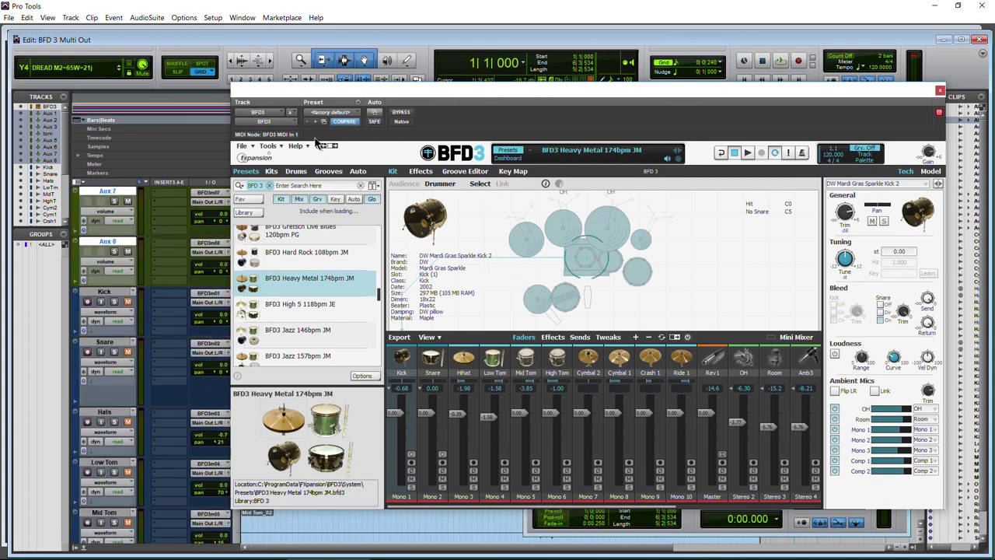
{"action": "left_click_drag", "start_coordinate": [352, 100], "coordinate": [690, 117]}
{"action": "scroll", "coordinate": [299, 371], "scroll_direction": "down", "scroll_amount": 4}
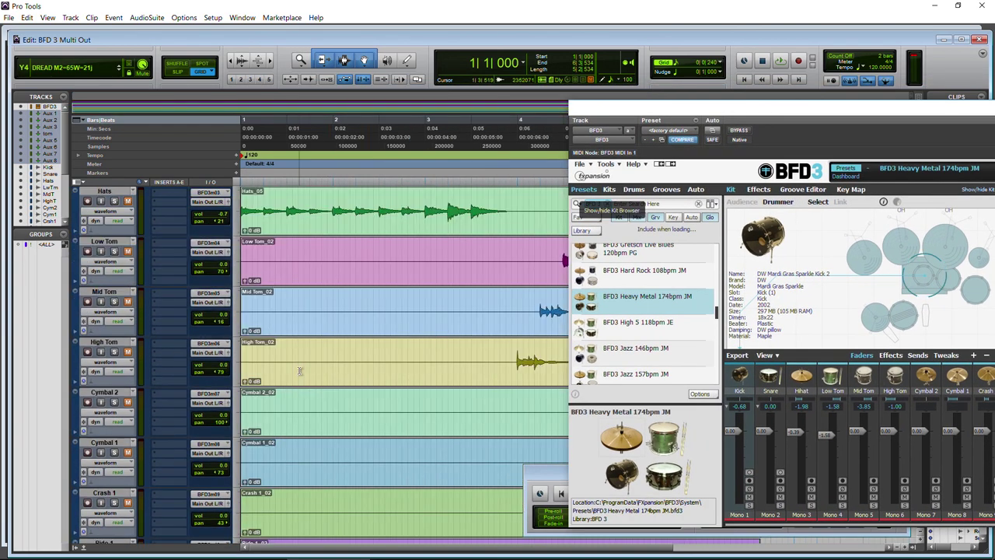
{"action": "scroll", "coordinate": [299, 372], "scroll_direction": "up", "scroll_amount": 6}
{"action": "scroll", "coordinate": [299, 371], "scroll_direction": "down", "scroll_amount": 3}
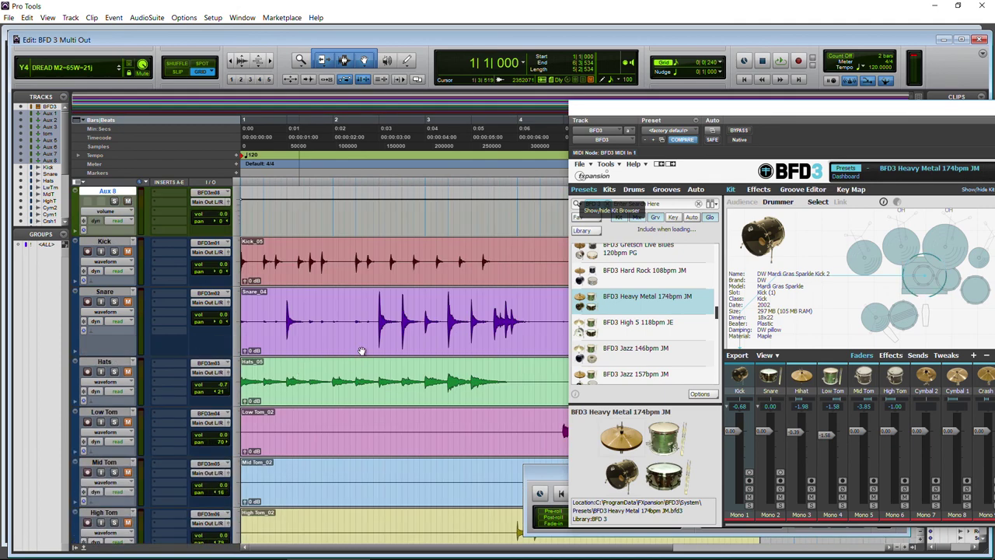
{"action": "left_click_drag", "start_coordinate": [744, 115], "coordinate": [529, 72]}
{"action": "scroll", "coordinate": [229, 317], "scroll_direction": "up", "scroll_amount": 7}
{"action": "scroll", "coordinate": [165, 154], "scroll_direction": "down", "scroll_amount": 5}
{"action": "scroll", "coordinate": [165, 154], "scroll_direction": "up", "scroll_amount": 5}
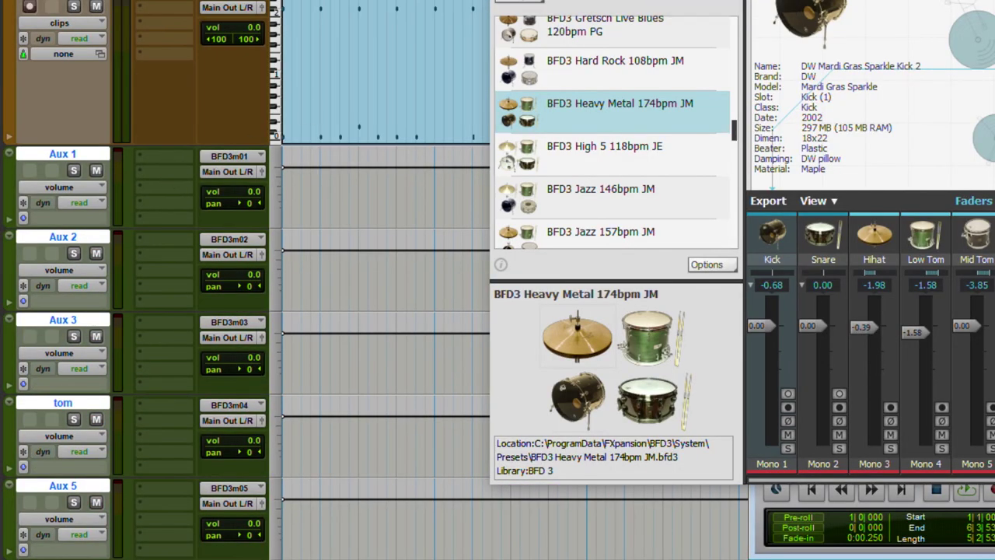
- Start playback, insert the Avid EQ3 7-Band (mono) plug-in on the Aux 1 track and move its window clear of the track controls
{"action": "key", "text": "space"}
{"action": "left_click", "coordinate": [166, 161]}
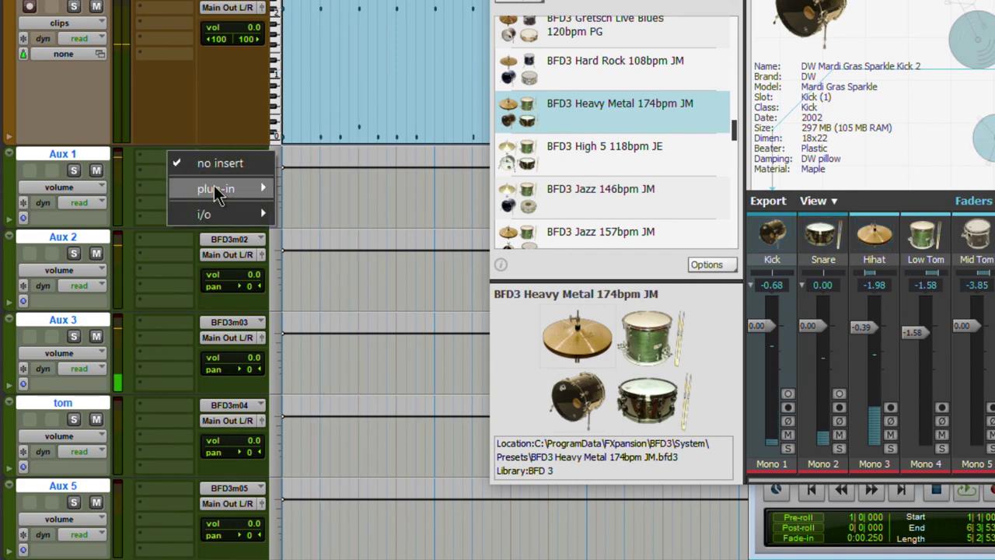
{"action": "mouse_move", "coordinate": [216, 192]}
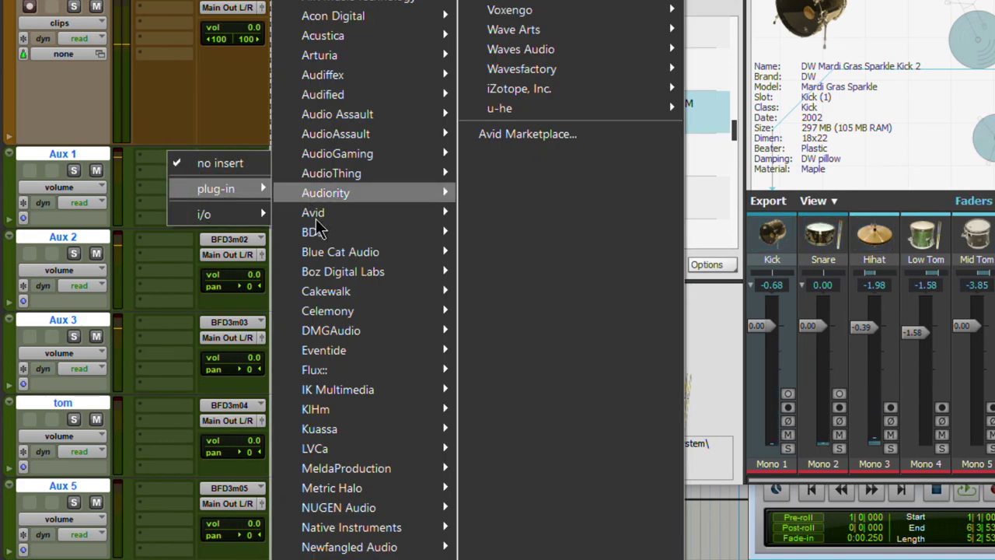
{"action": "mouse_move", "coordinate": [316, 213]}
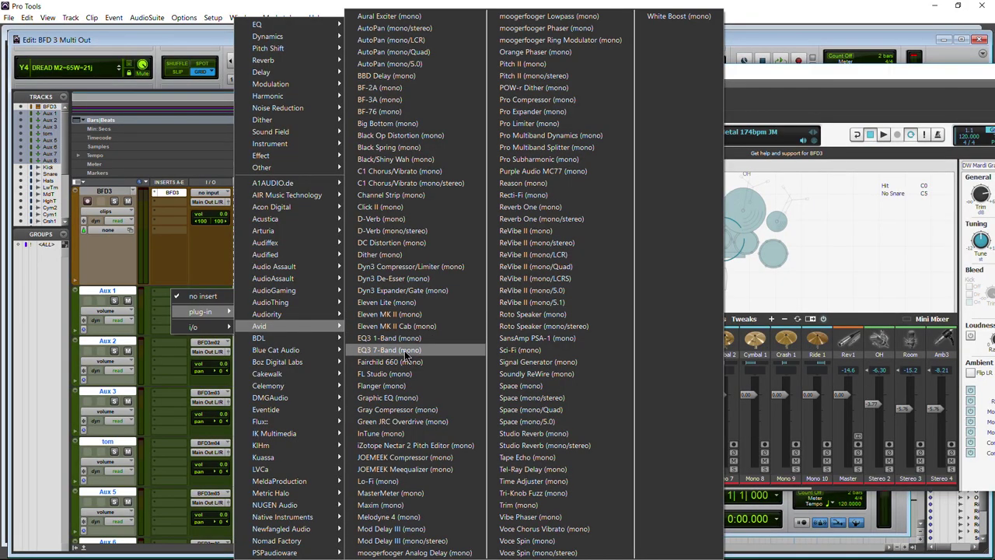
{"action": "left_click", "coordinate": [528, 252]}
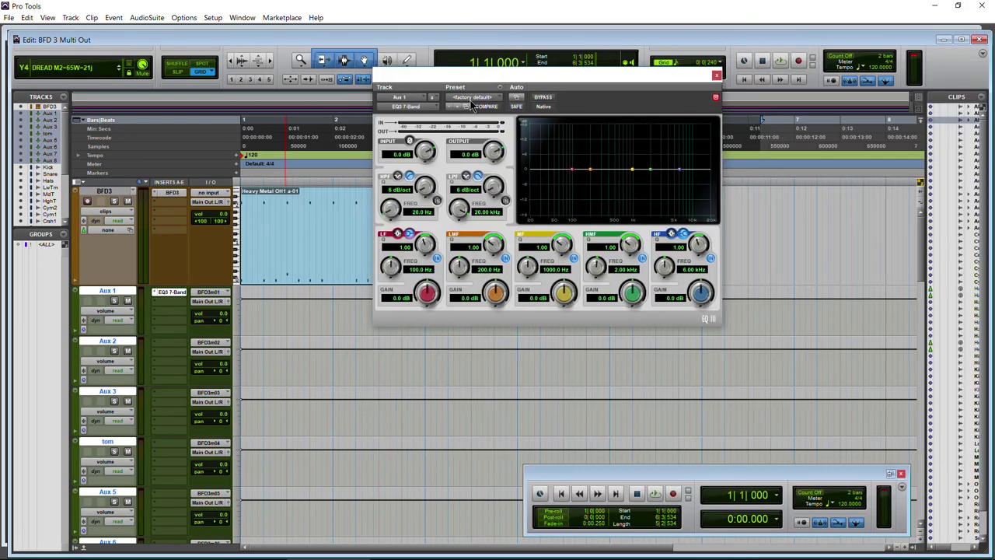
{"action": "left_click_drag", "start_coordinate": [544, 76], "coordinate": [582, 141]}
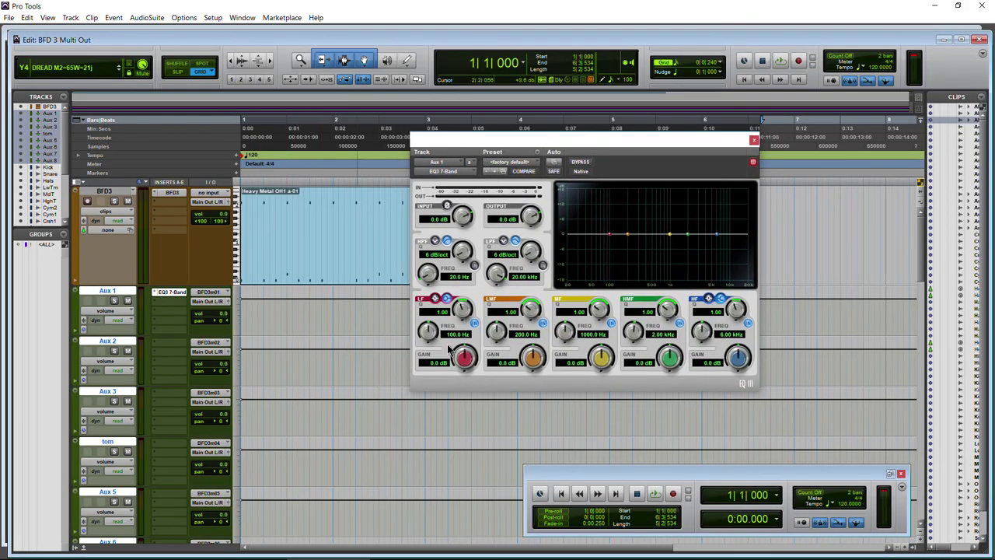
- Boost the kick's low-frequency band to 5.6 dB at 153.2 Hz with Q 1.36 during playback, and close the EQ
{"action": "key", "text": "space"}
{"action": "mouse_move", "coordinate": [457, 335]}
{"action": "left_mouse_down"}
{"action": "mouse_move", "coordinate": [459, 327]}
{"action": "mouse_move", "coordinate": [464, 342]}
{"action": "left_mouse_up"}
{"action": "left_click_drag", "start_coordinate": [462, 309], "coordinate": [468, 315]}
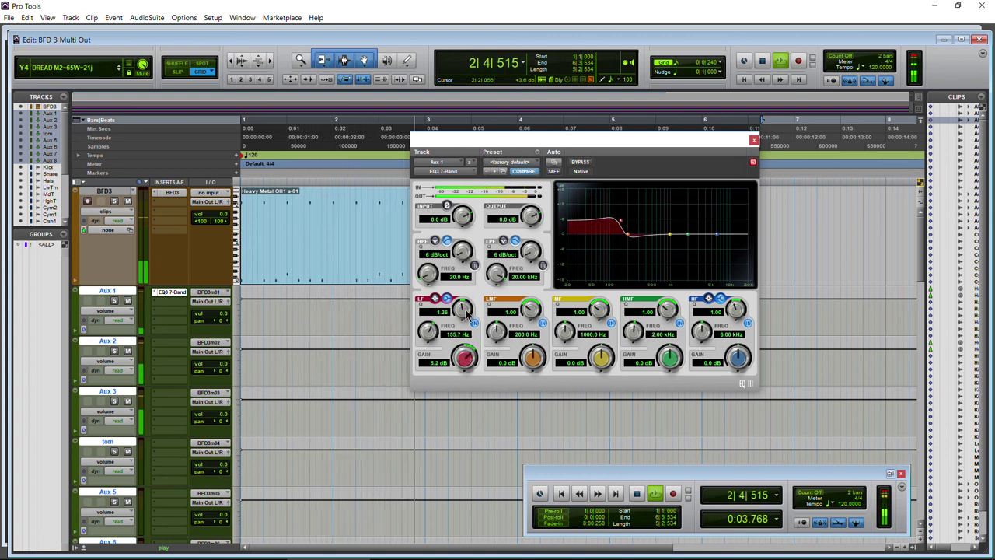
{"action": "left_click_drag", "start_coordinate": [464, 357], "coordinate": [473, 399]}
{"action": "key", "text": "space"}
{"action": "key", "text": "space"}
{"action": "key", "text": "space"}
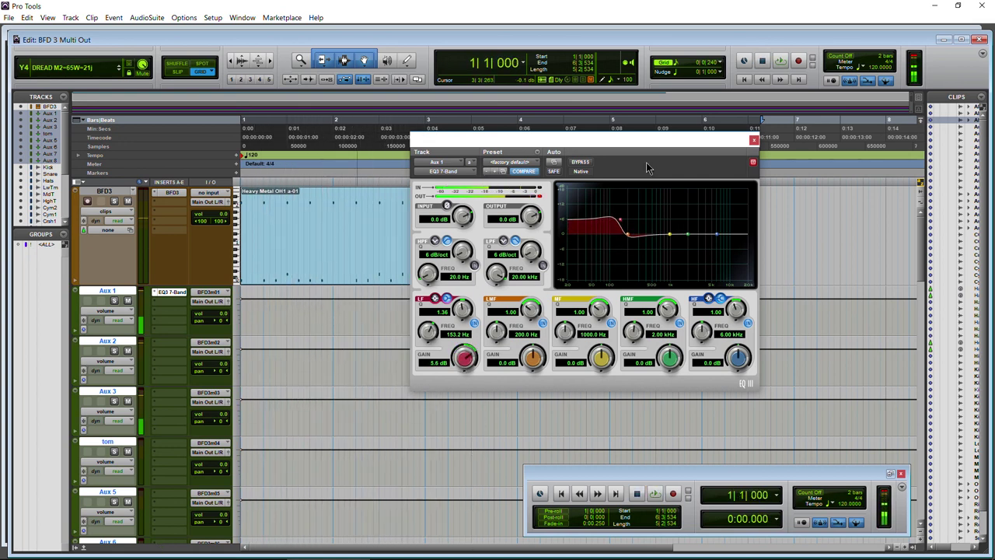
{"action": "left_click_drag", "start_coordinate": [642, 144], "coordinate": [684, 160]}
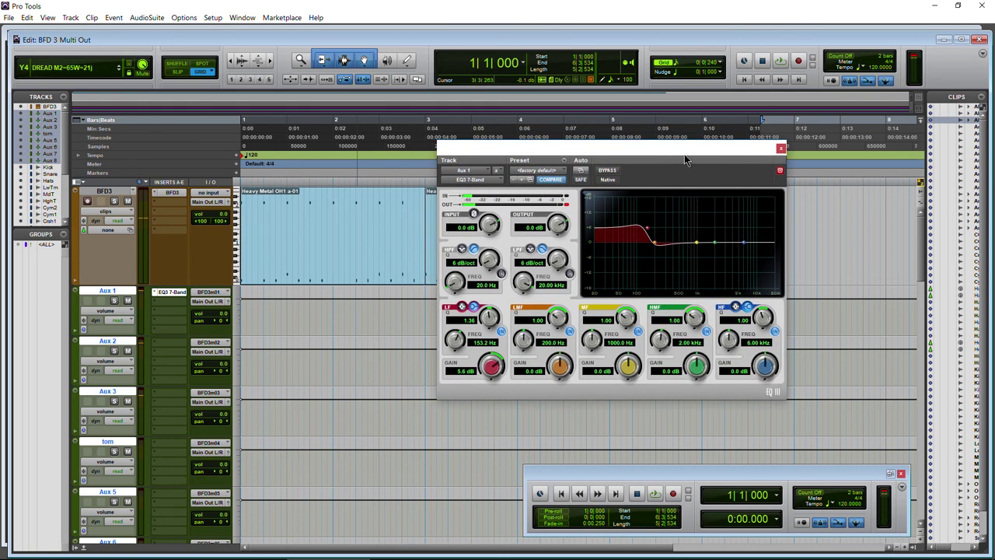
{"action": "left_click", "coordinate": [782, 148]}
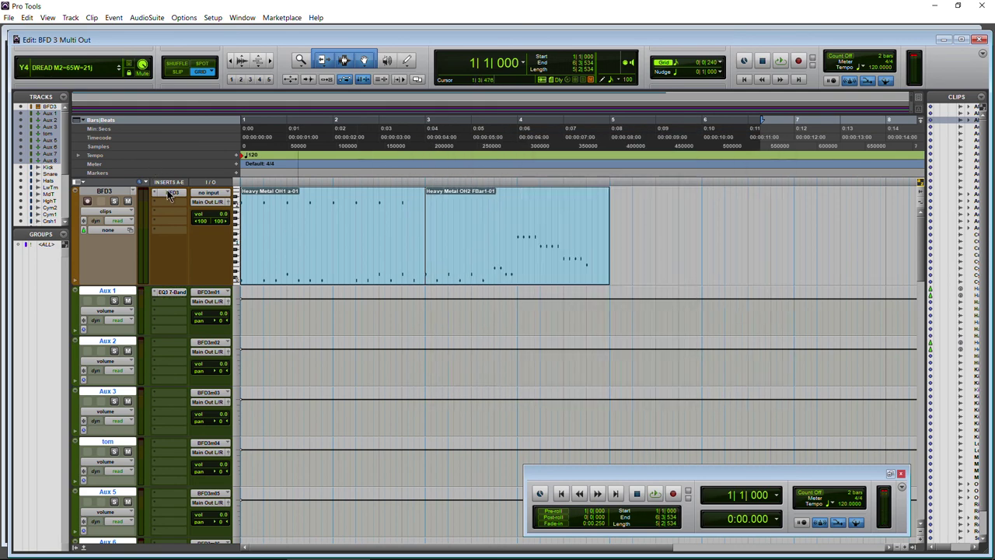
- Add the Heavy Metal OH3 FBar1 groove from BFD3's Groove Editor to the BFD3 track, just after bar 5 begins
{"action": "left_click", "coordinate": [170, 192]}
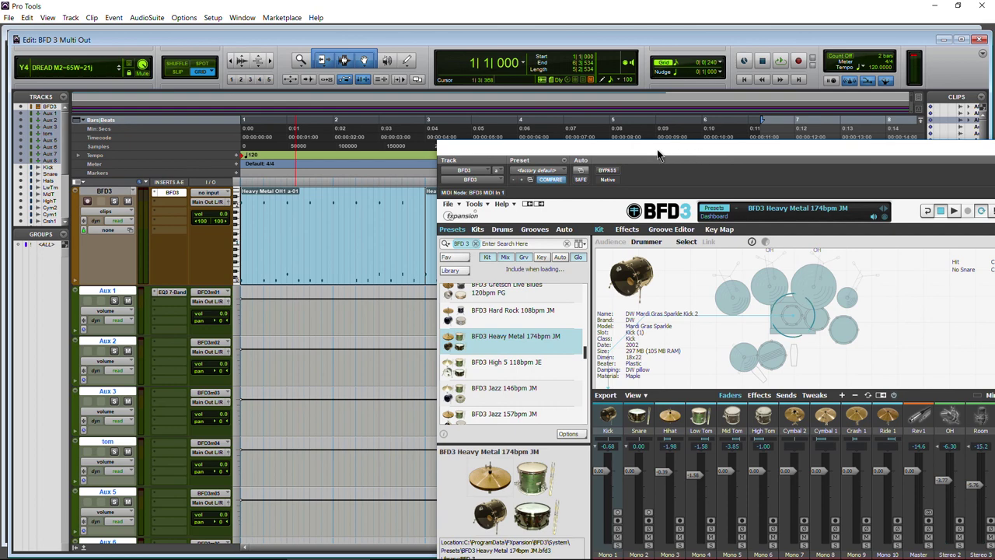
{"action": "left_click_drag", "start_coordinate": [657, 155], "coordinate": [401, 78]}
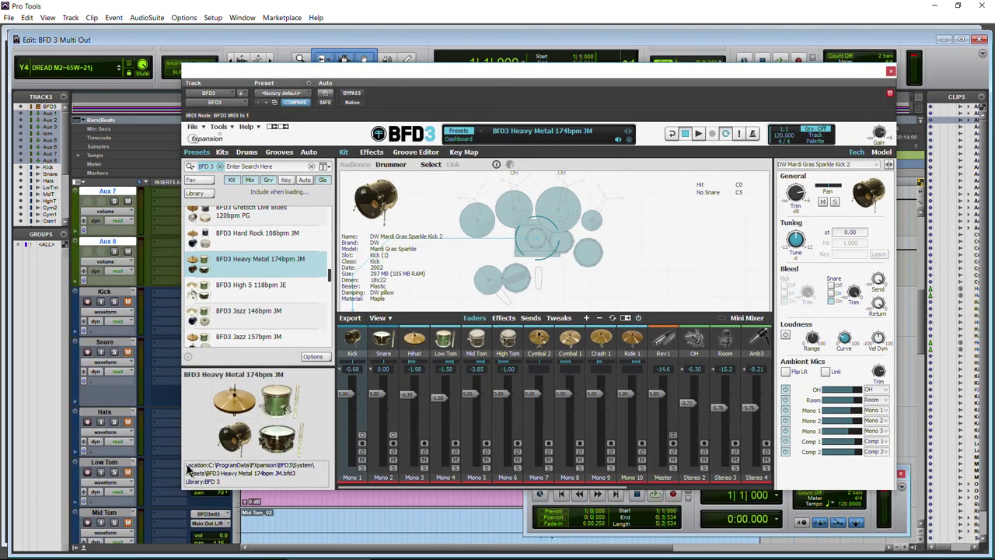
{"action": "left_click_drag", "start_coordinate": [284, 78], "coordinate": [139, 174]}
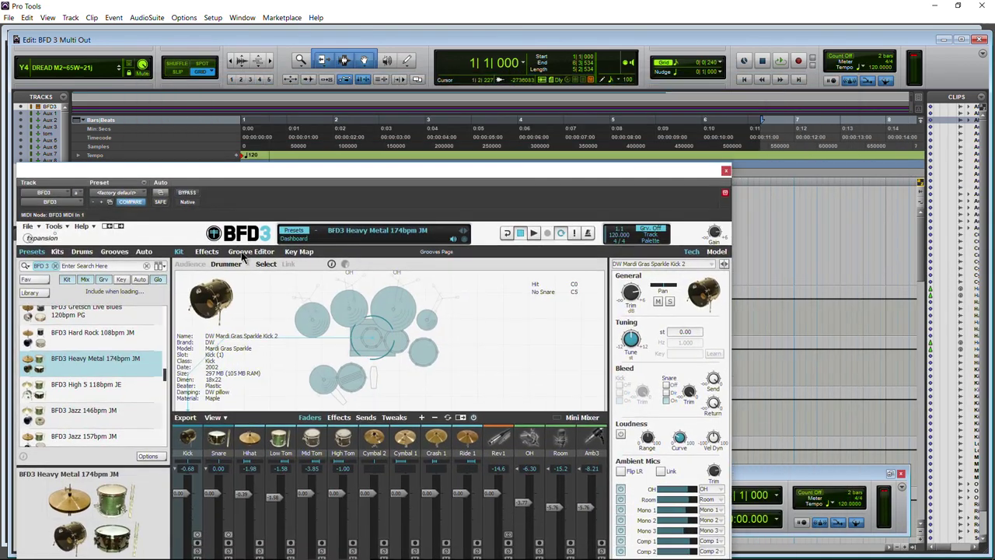
{"action": "left_click", "coordinate": [241, 254]}
{"action": "left_click_drag", "start_coordinate": [381, 174], "coordinate": [314, 98]}
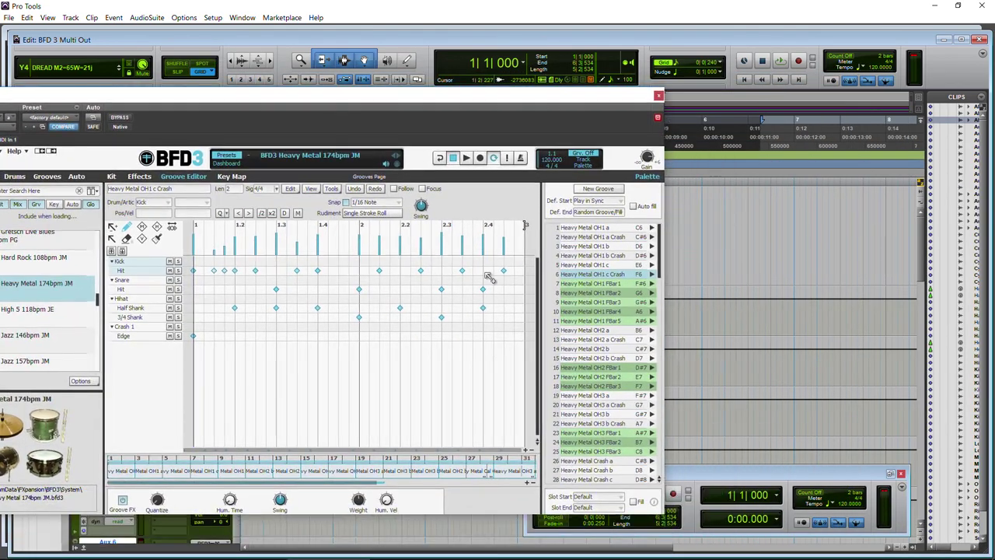
{"action": "scroll", "coordinate": [597, 411], "scroll_direction": "down", "scroll_amount": 1}
{"action": "left_click", "coordinate": [595, 414]}
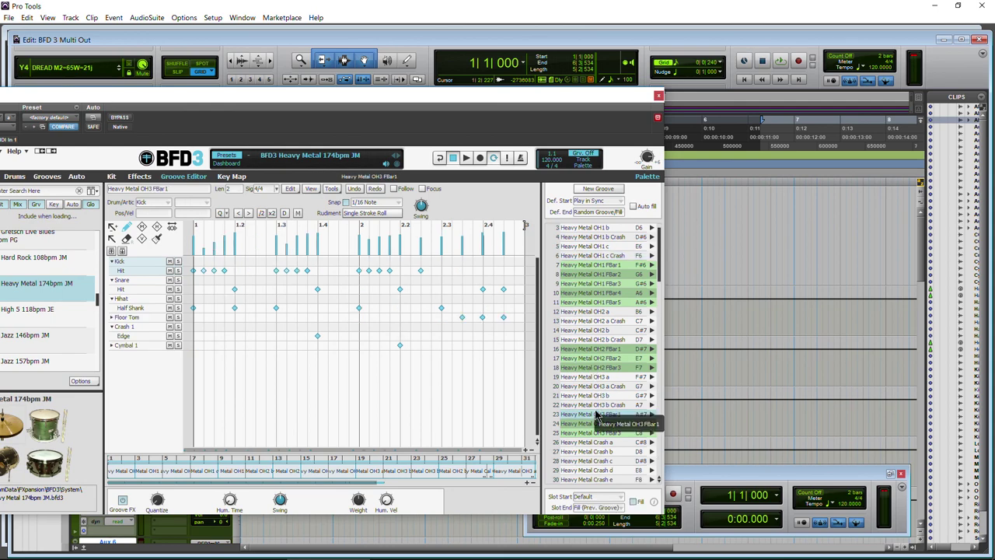
{"action": "left_click_drag", "start_coordinate": [588, 417], "coordinate": [677, 233]}
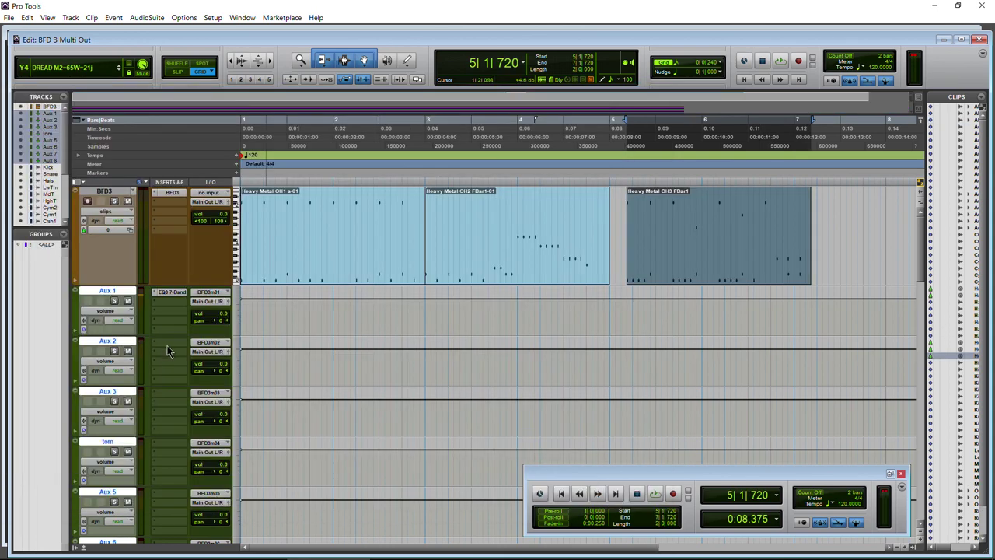
{"action": "left_click", "coordinate": [167, 345]}
{"action": "mouse_move", "coordinate": [183, 364]}
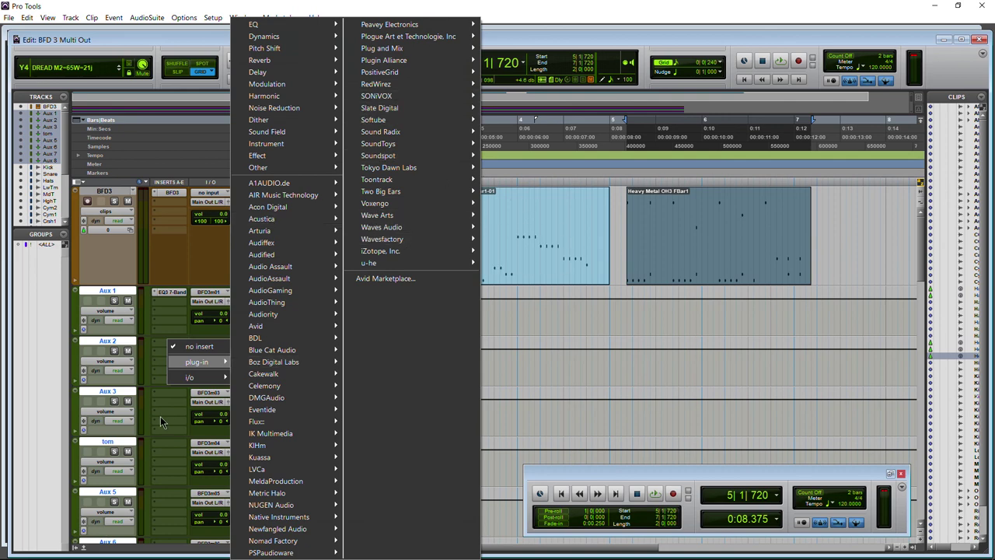
{"action": "left_click", "coordinate": [114, 354]}
- Compare the empty Aux track lanes with the recorded Kick, Snare, Hats, tom and cymbal waveforms on the audio tracks
{"action": "scroll", "coordinate": [146, 350], "scroll_direction": "down", "scroll_amount": 4}
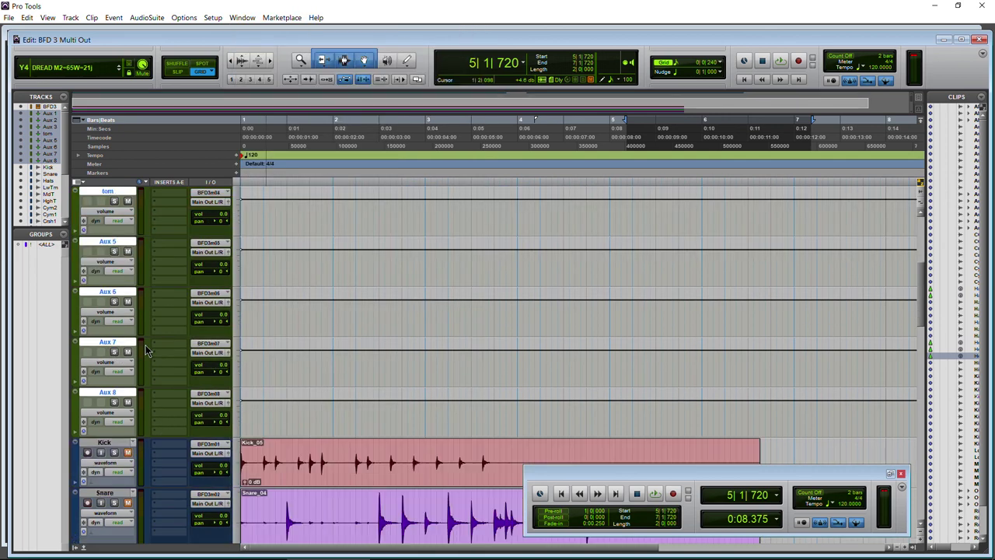
{"action": "scroll", "coordinate": [146, 349], "scroll_direction": "up", "scroll_amount": 4}
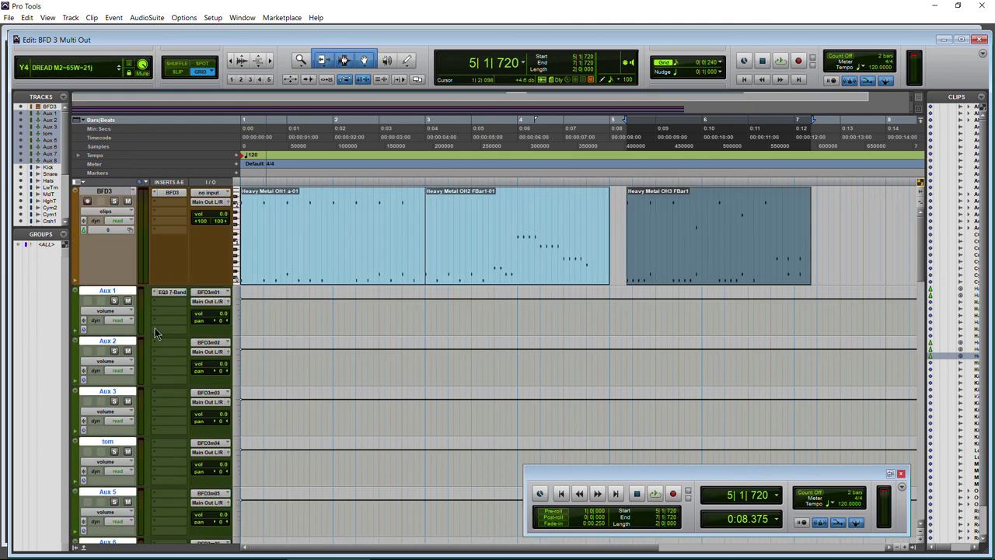
{"action": "scroll", "coordinate": [154, 334], "scroll_direction": "down", "scroll_amount": 10}
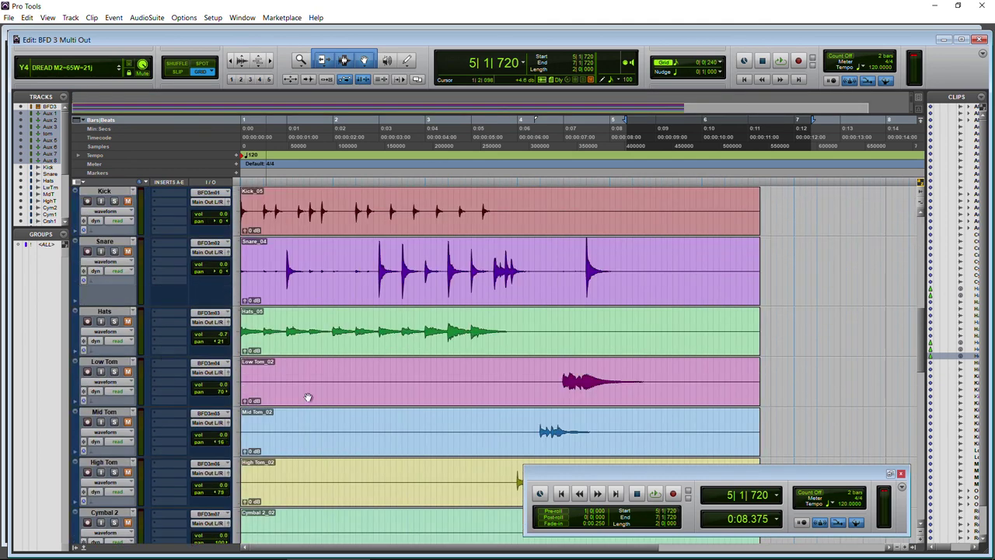
{"action": "scroll", "coordinate": [153, 396], "scroll_direction": "down", "scroll_amount": 6}
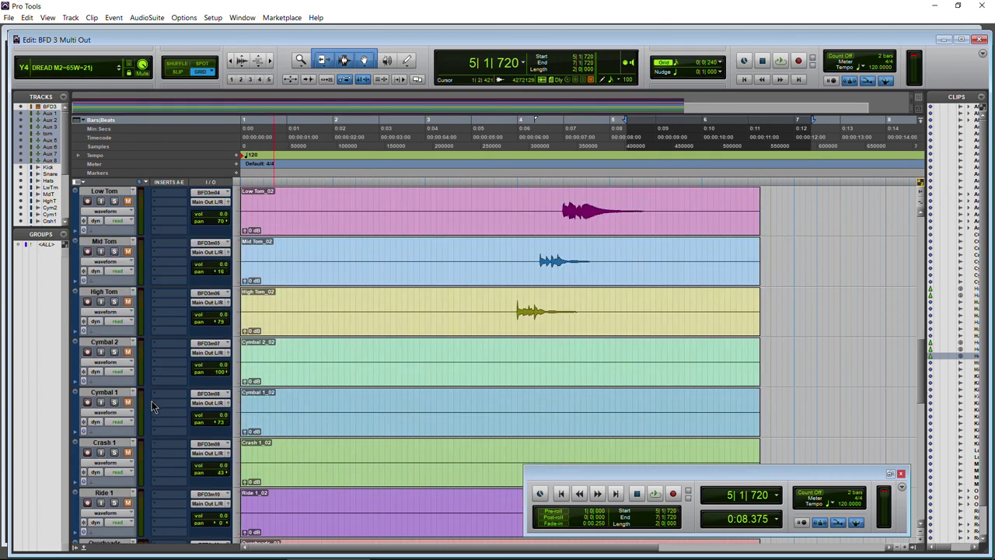
{"action": "scroll", "coordinate": [179, 433], "scroll_direction": "up", "scroll_amount": 16}
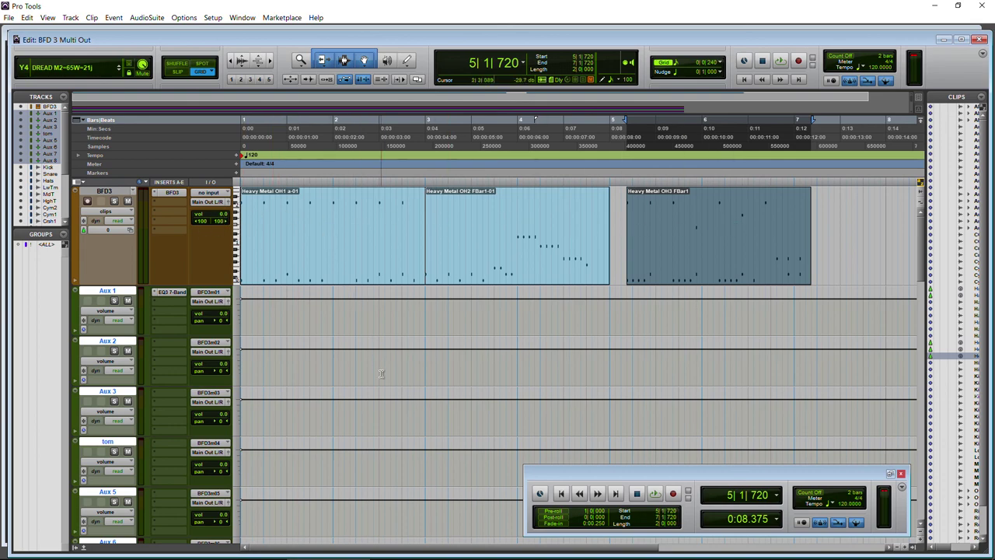
{"action": "scroll", "coordinate": [381, 373], "scroll_direction": "down", "scroll_amount": 8}
{"action": "scroll", "coordinate": [381, 374], "scroll_direction": "down", "scroll_amount": 1}
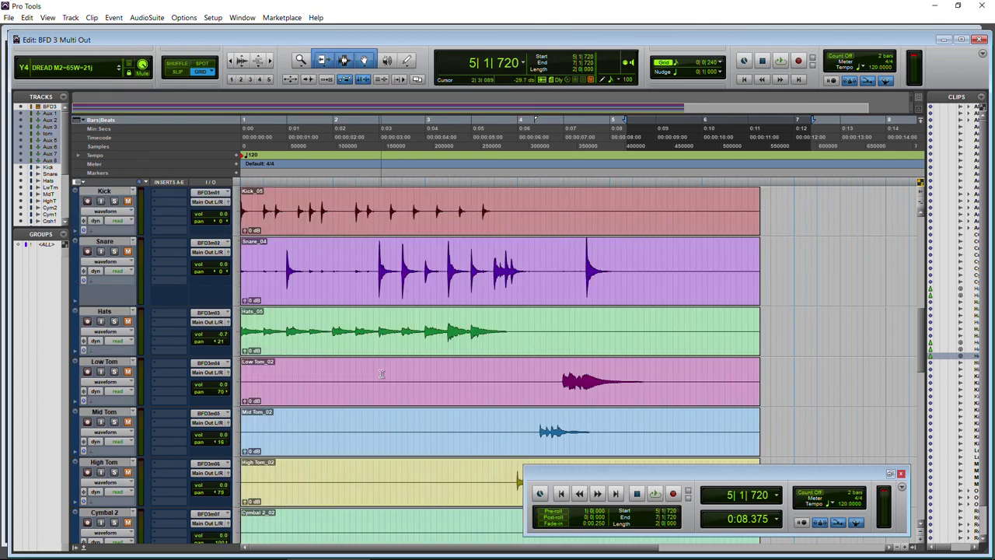
{"action": "scroll", "coordinate": [381, 373], "scroll_direction": "up", "scroll_amount": 10}
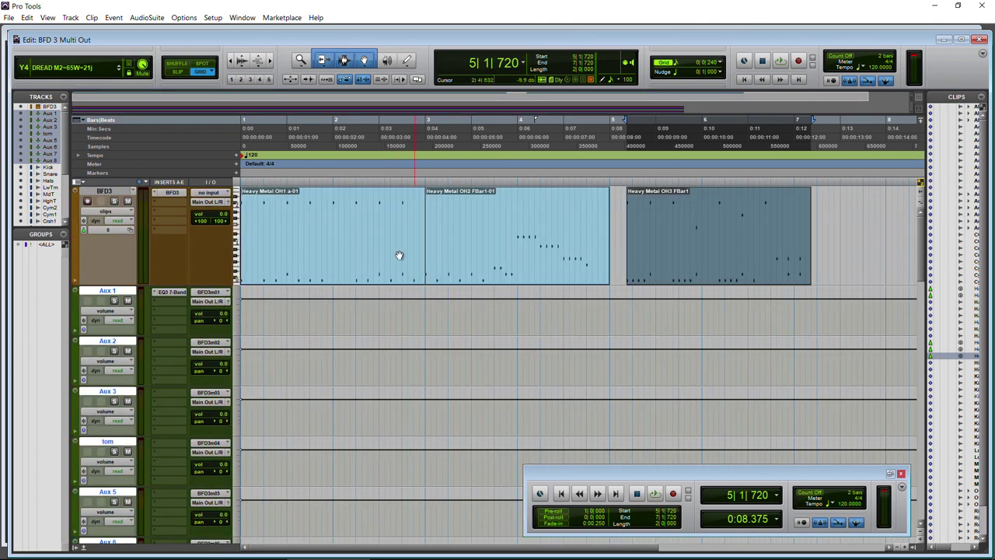
- Inspect the BFD3 kit and mixer, close the instrument and look over the recorded tom and cymbal tracks
{"action": "left_click", "coordinate": [172, 194]}
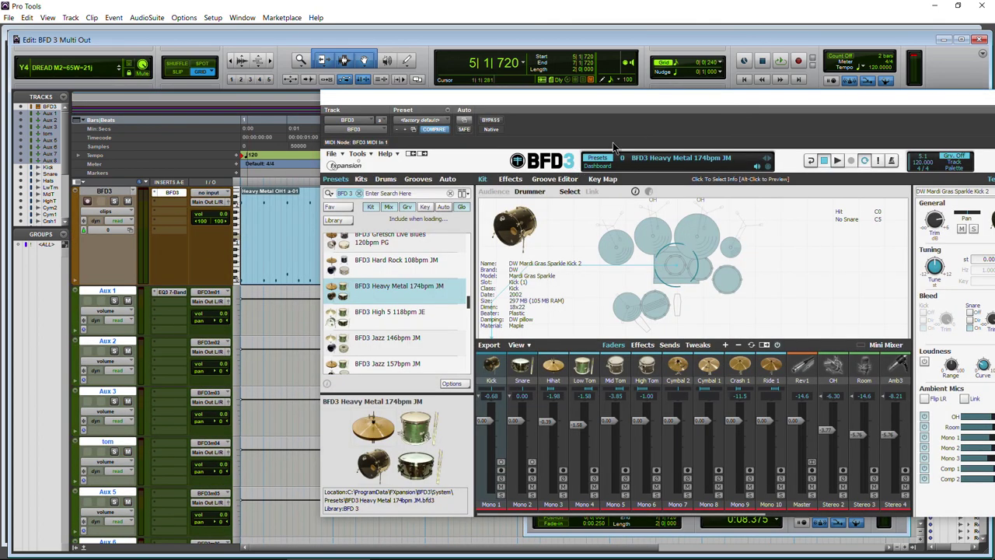
{"action": "left_click_drag", "start_coordinate": [633, 103], "coordinate": [541, 66]}
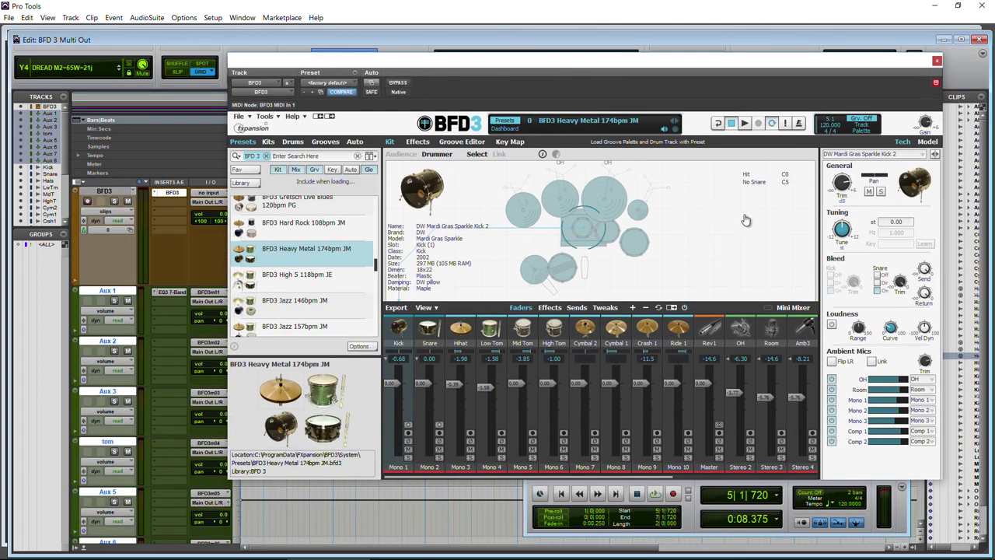
{"action": "left_click", "coordinate": [938, 62]}
{"action": "scroll", "coordinate": [366, 289], "scroll_direction": "down", "scroll_amount": 10}
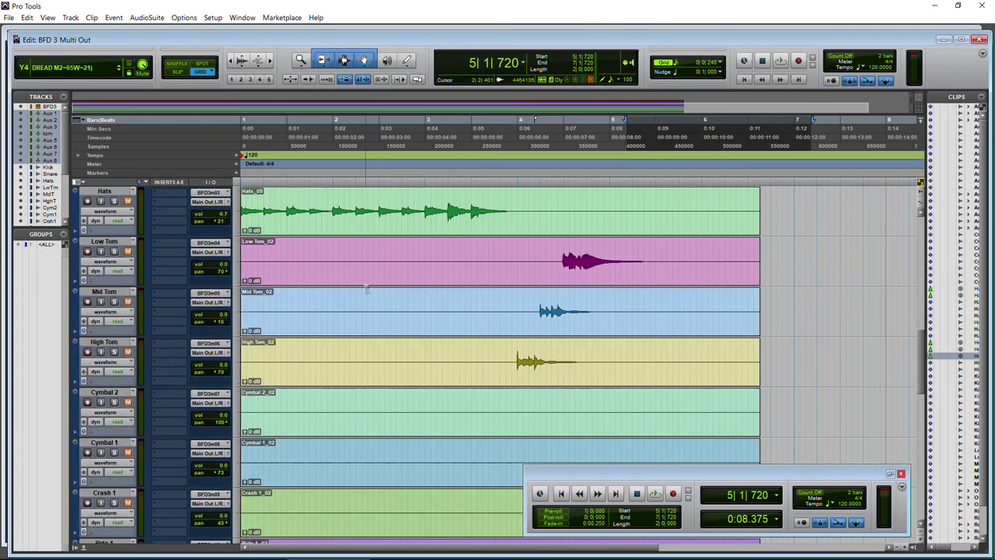
{"action": "scroll", "coordinate": [427, 333], "scroll_direction": "up", "scroll_amount": 15}
- Compare the MIDI track with the recorded audio tracks and check the Freeze, Commit and Bounce commands available for the BFD3 track
{"action": "right_click", "coordinate": [118, 194]}
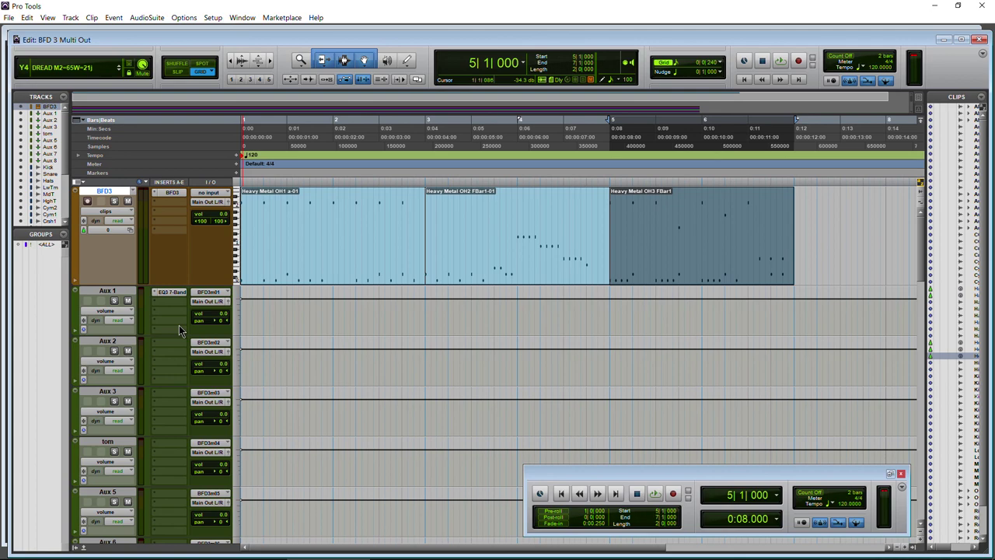
{"action": "scroll", "coordinate": [330, 371], "scroll_direction": "down", "scroll_amount": 10}
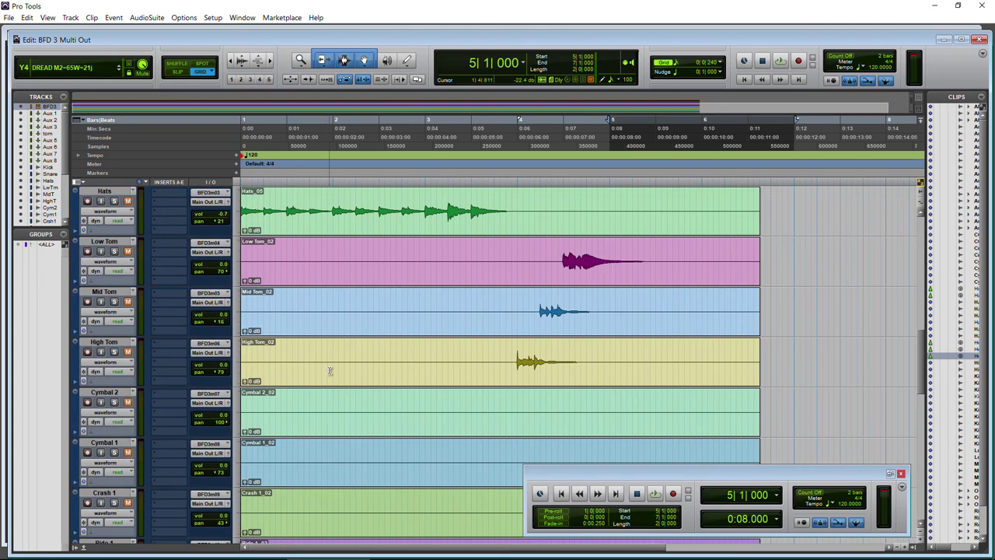
{"action": "scroll", "coordinate": [329, 371], "scroll_direction": "up", "scroll_amount": 10}
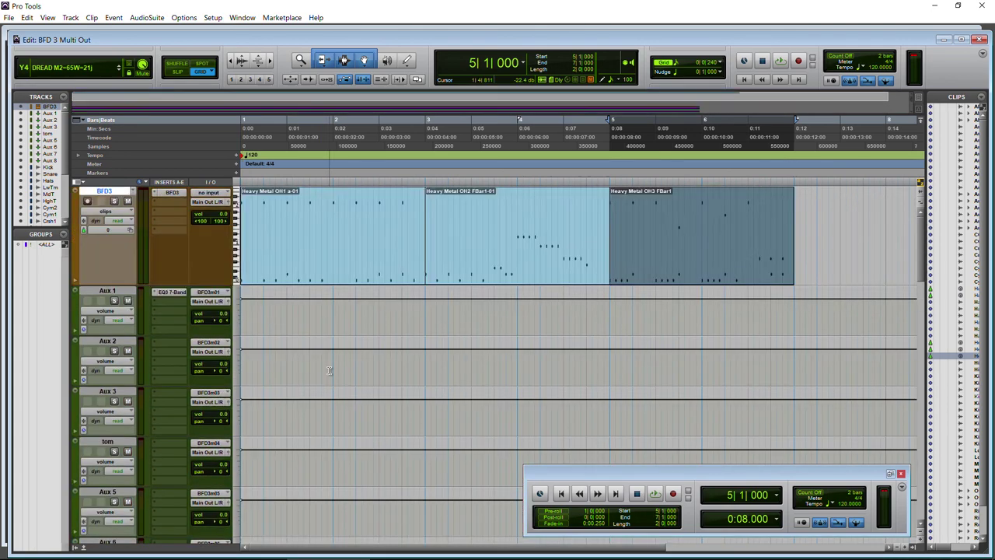
{"action": "scroll", "coordinate": [101, 381], "scroll_direction": "down", "scroll_amount": 4}
{"action": "scroll", "coordinate": [101, 381], "scroll_direction": "down", "scroll_amount": 3}
{"action": "scroll", "coordinate": [135, 427], "scroll_direction": "up", "scroll_amount": 9}
{"action": "right_click", "coordinate": [115, 193]}
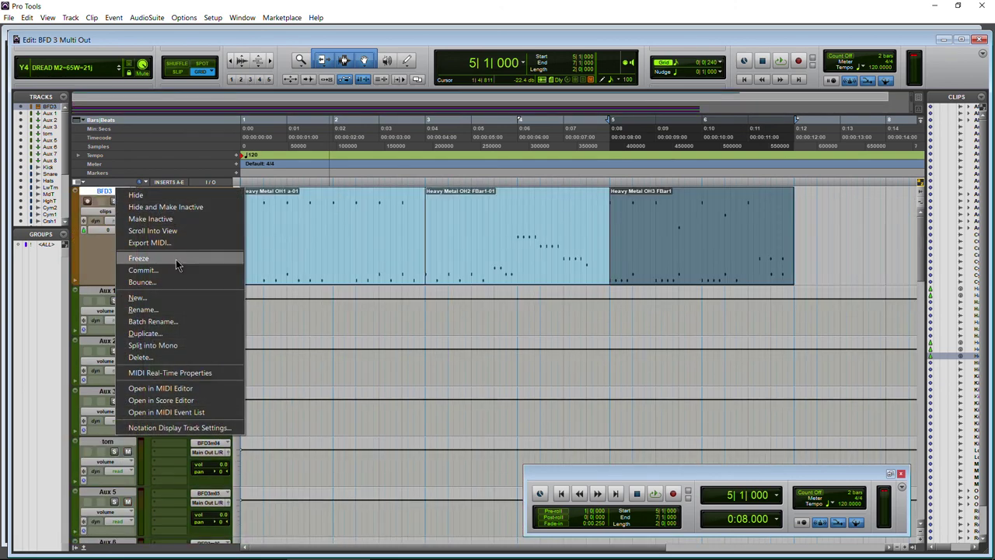
{"action": "key", "text": "Escape"}
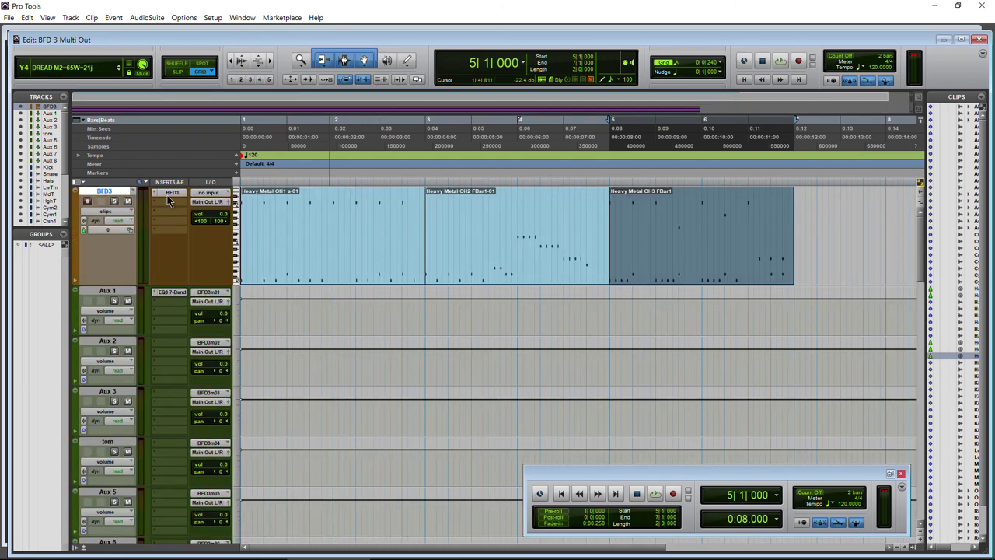
- Reopen BFD3 and examine the output assignments of its mixer channels
{"action": "left_click", "coordinate": [167, 195]}
{"action": "left_click_drag", "start_coordinate": [522, 72], "coordinate": [513, 70]}
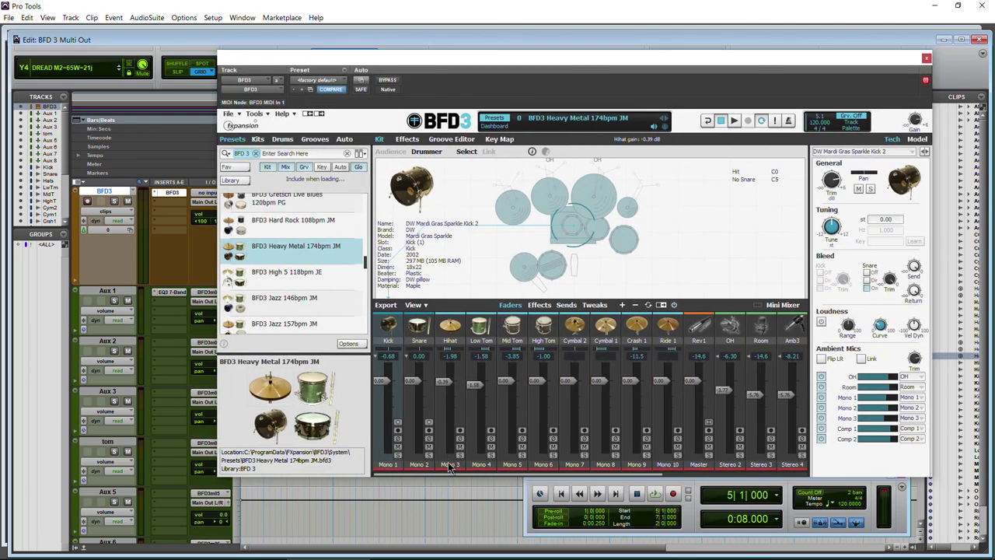
{"action": "scroll", "coordinate": [436, 482], "scroll_direction": "right", "scroll_amount": 2}
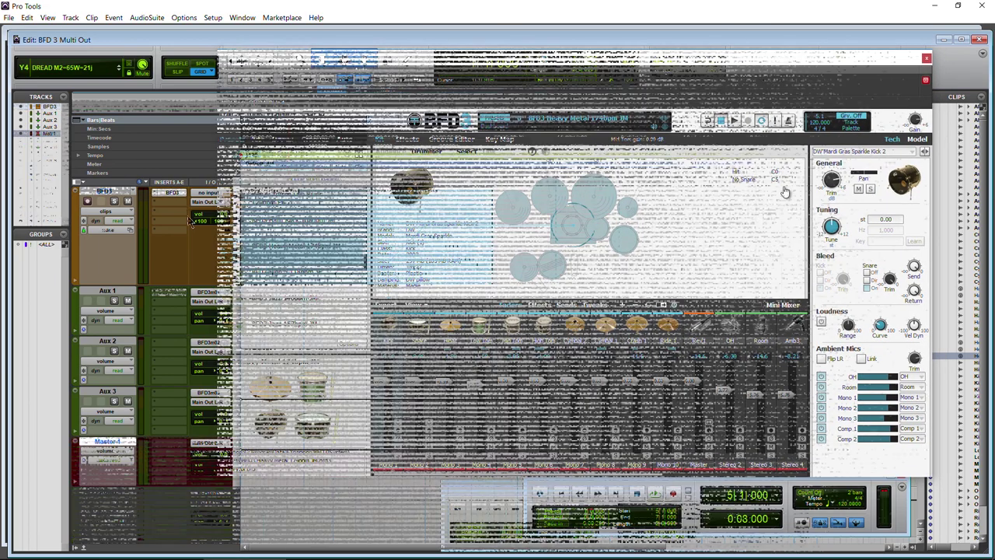
- Commit the edit selection of the Heavy Metal OH1 clip offline, including the tracks assigned to BFD3's auxiliary outputs
{"action": "right_click", "coordinate": [298, 258]}
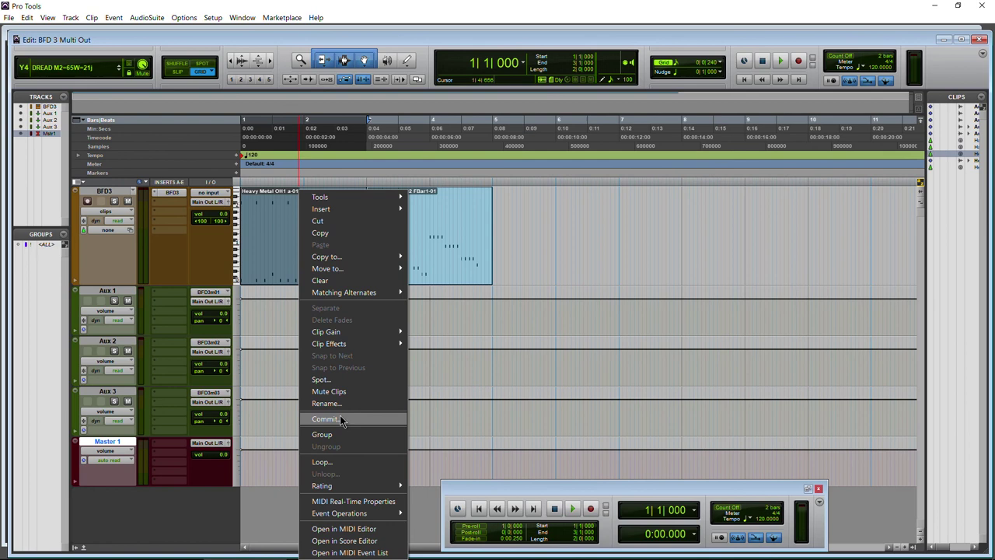
{"action": "left_click", "coordinate": [340, 419]}
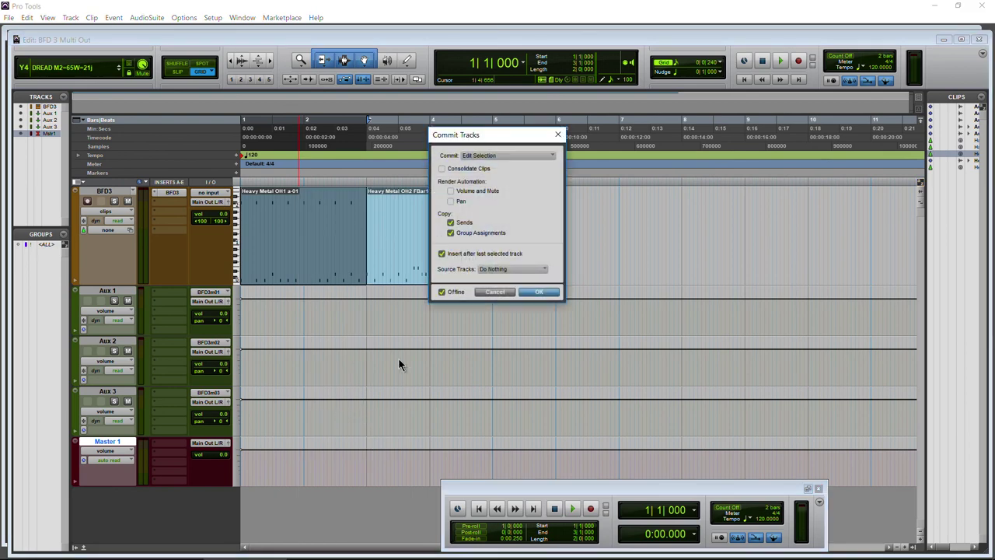
{"action": "left_click", "coordinate": [538, 293]}
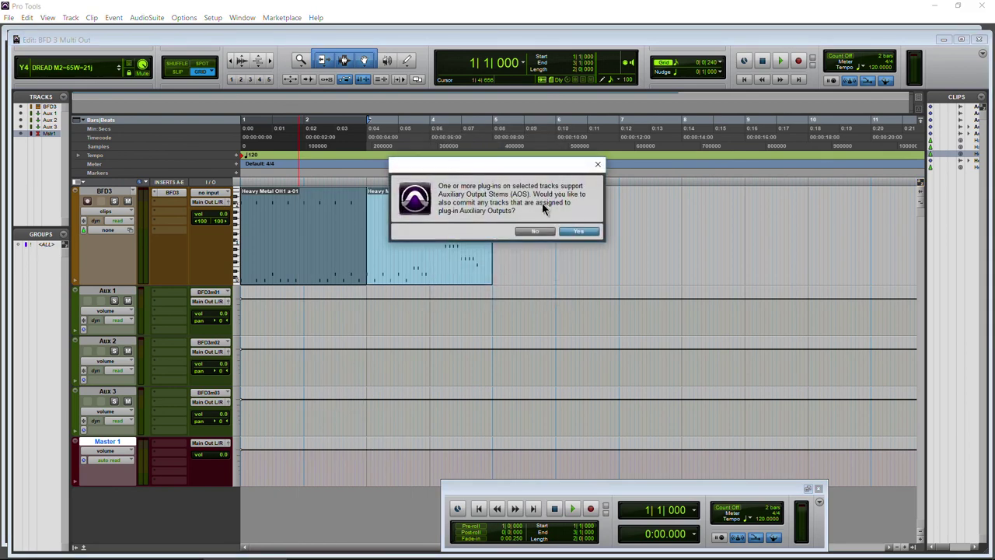
{"action": "left_click", "coordinate": [583, 231]}
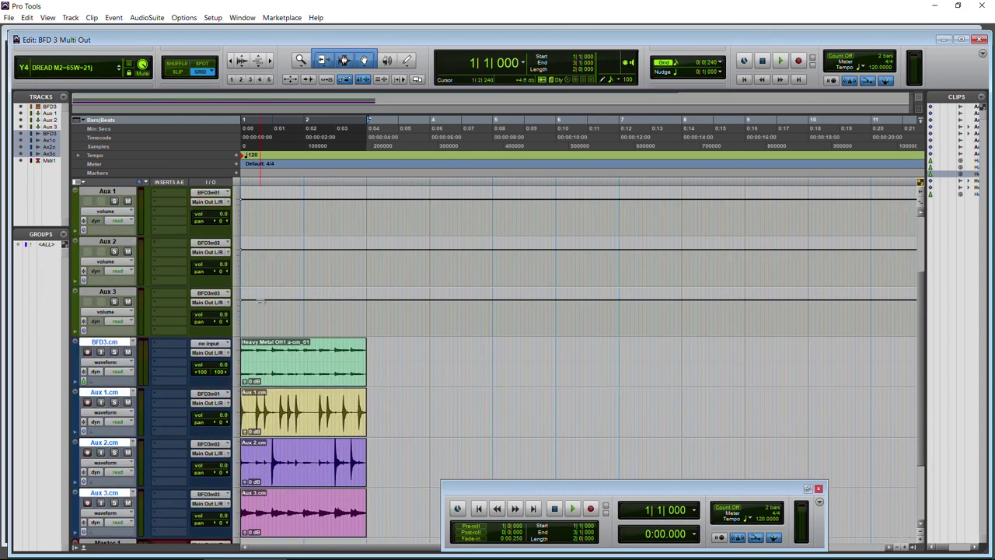
{"action": "scroll", "coordinate": [286, 396], "scroll_direction": "down", "scroll_amount": 3}
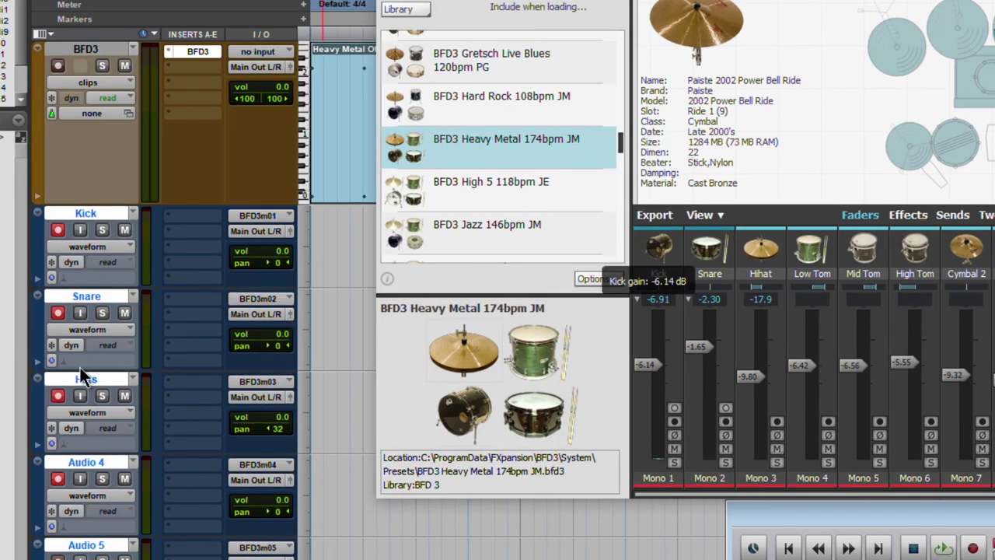
- Record the BFD3 drum outputs onto the armed Kick, Snare, Hats and remaining audio tracks
{"action": "key", "text": "ctrl+space"}
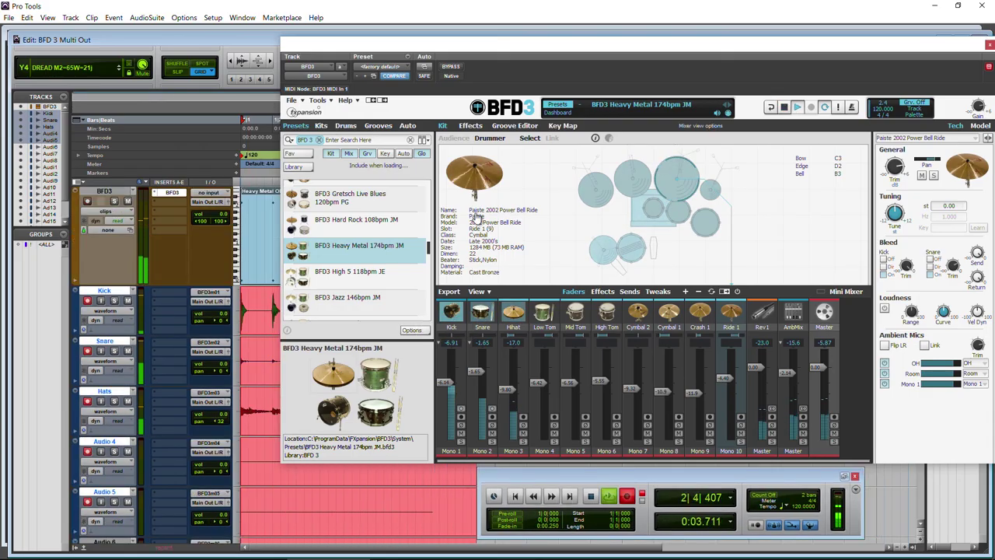